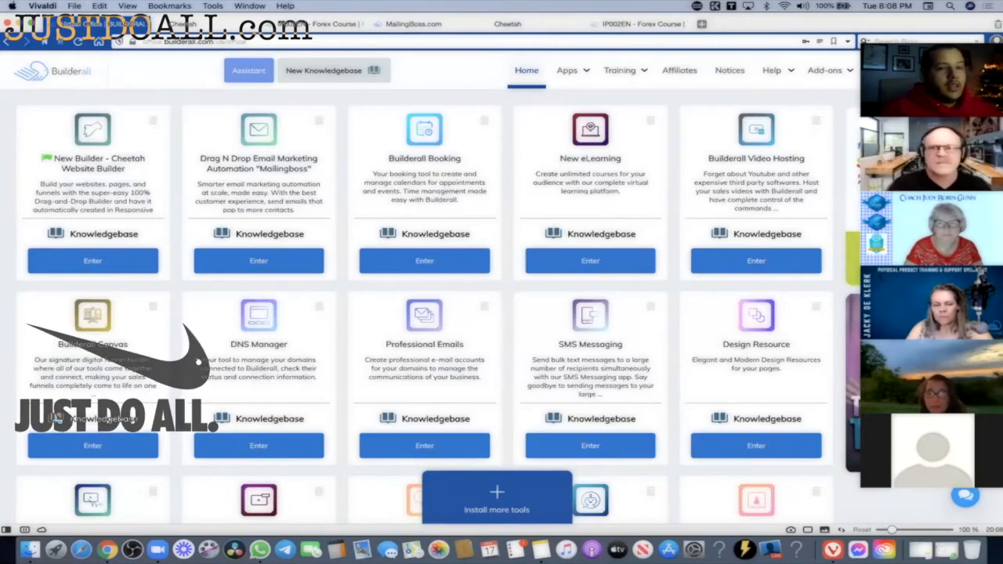
From the Account panel, open Advanced Configurations and show its Tags tab.
left_click(933, 77)
left_click(932, 75)
left_click(933, 71)
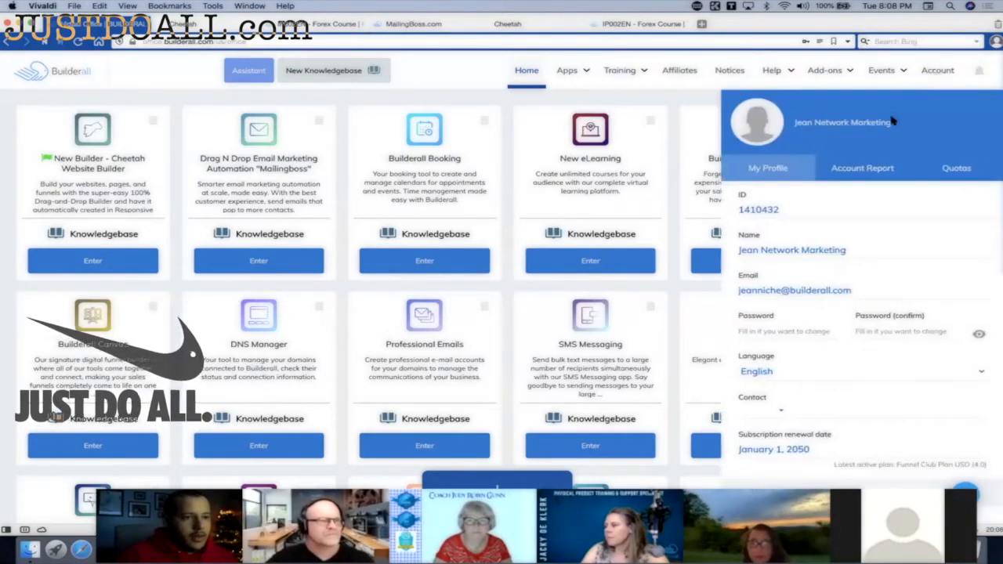
scroll(891, 122, "down", 4)
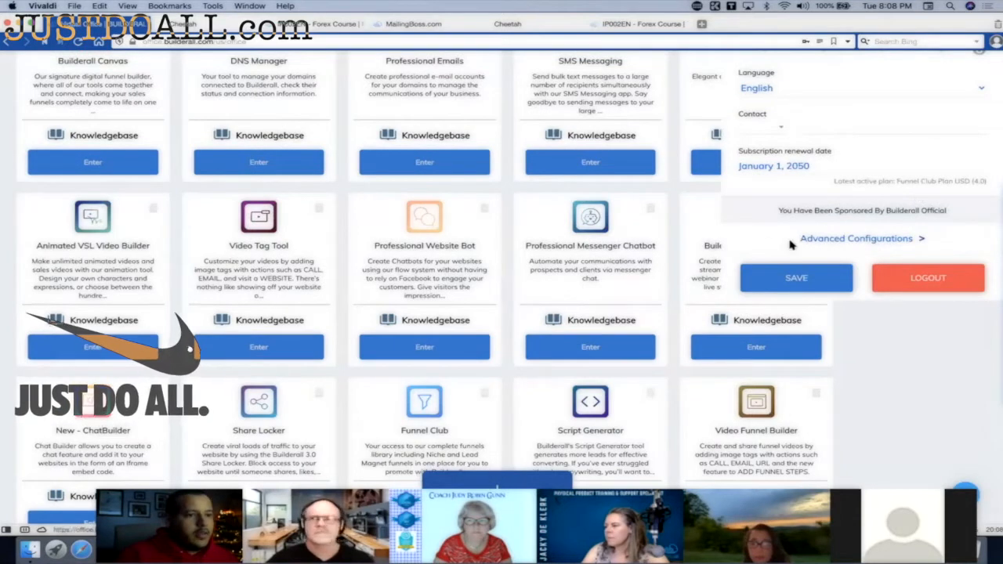
left_click(831, 239)
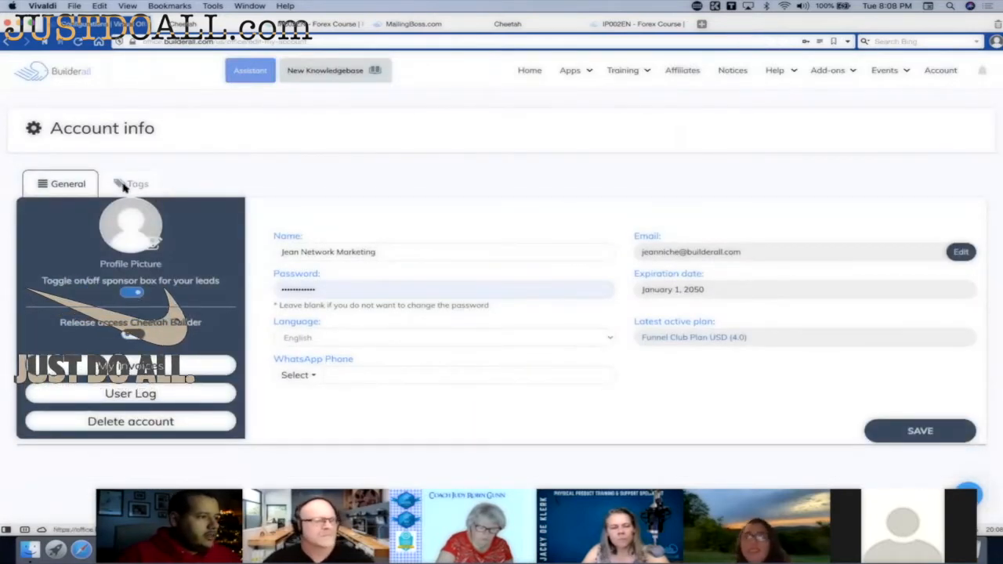
left_click(126, 184)
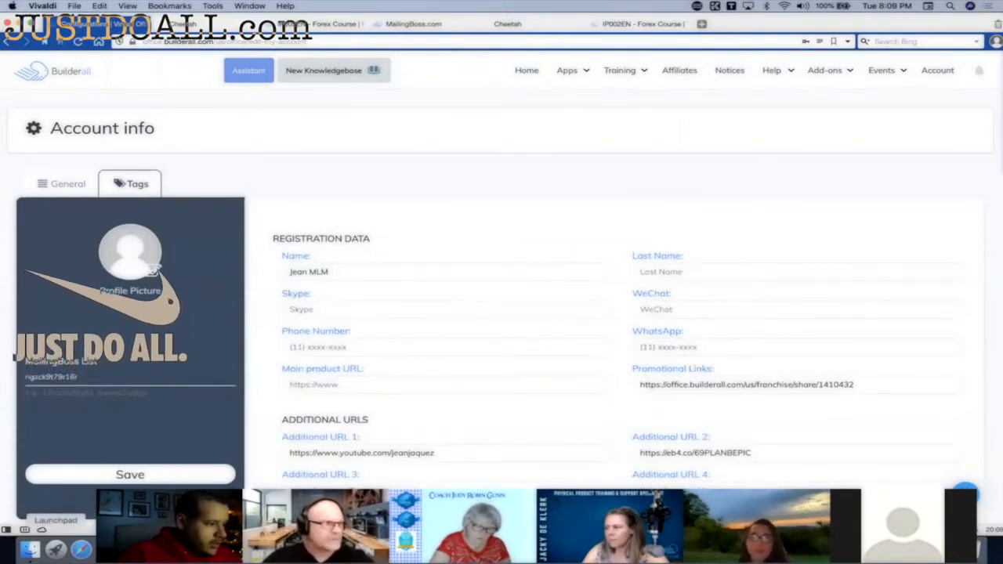
left_click(55, 549)
left_click(308, 418)
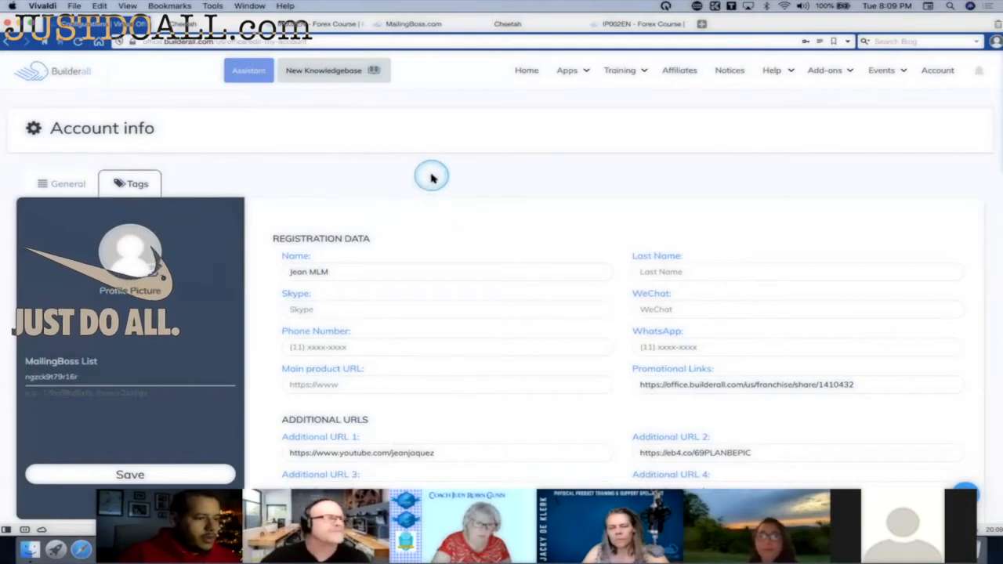
key("F1")
key("F1")
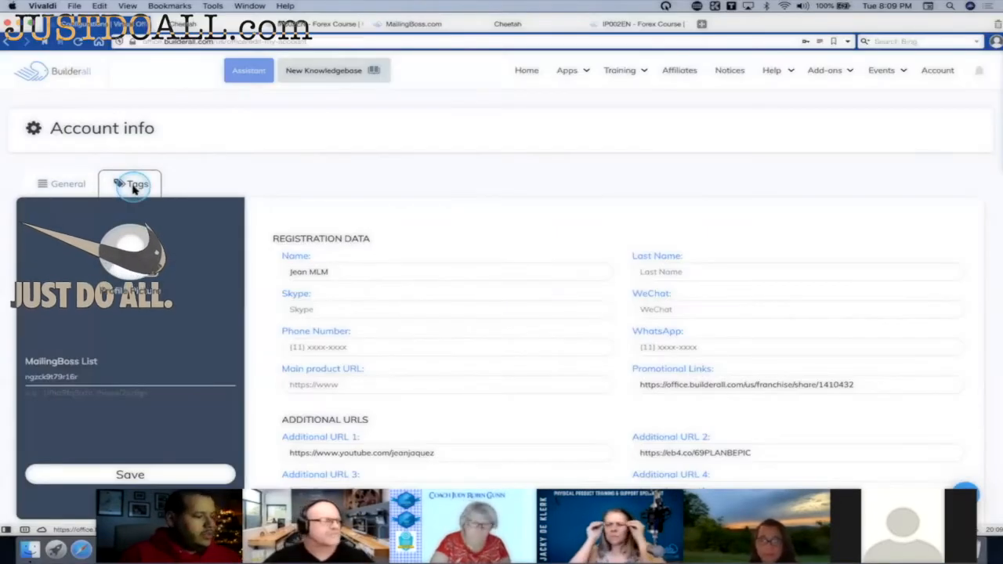
key("F2")
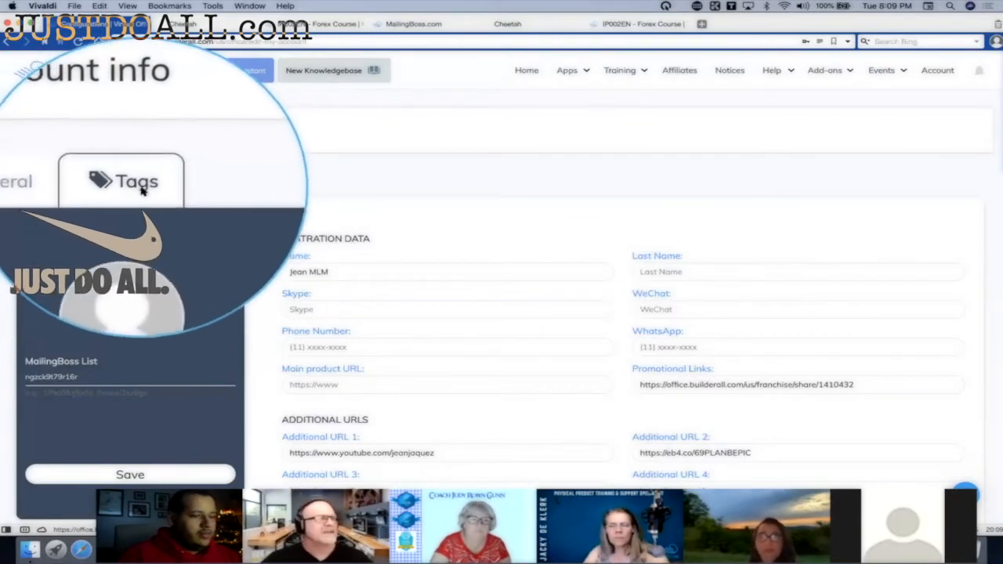
left_click(135, 188)
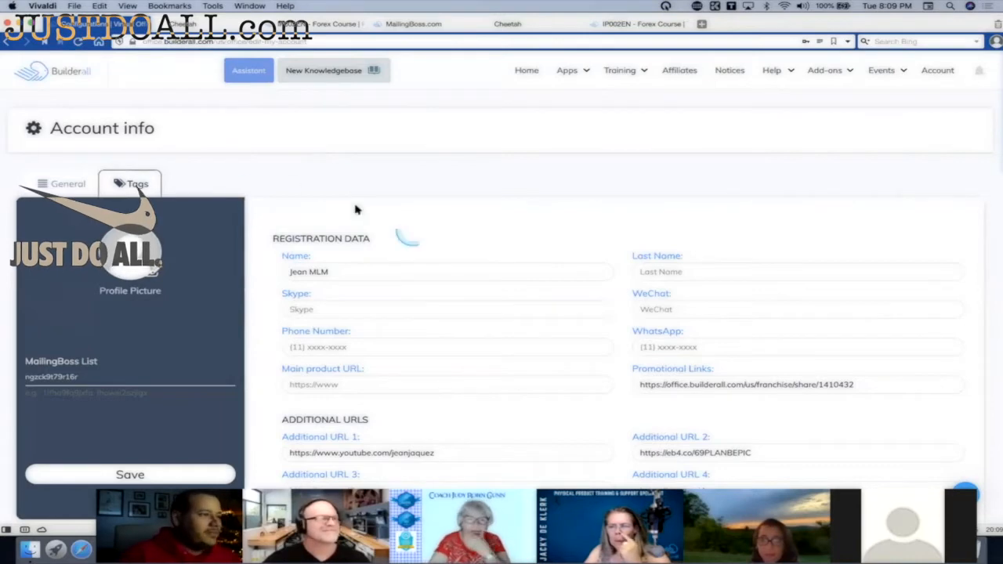
scroll(426, 206, "down", 5)
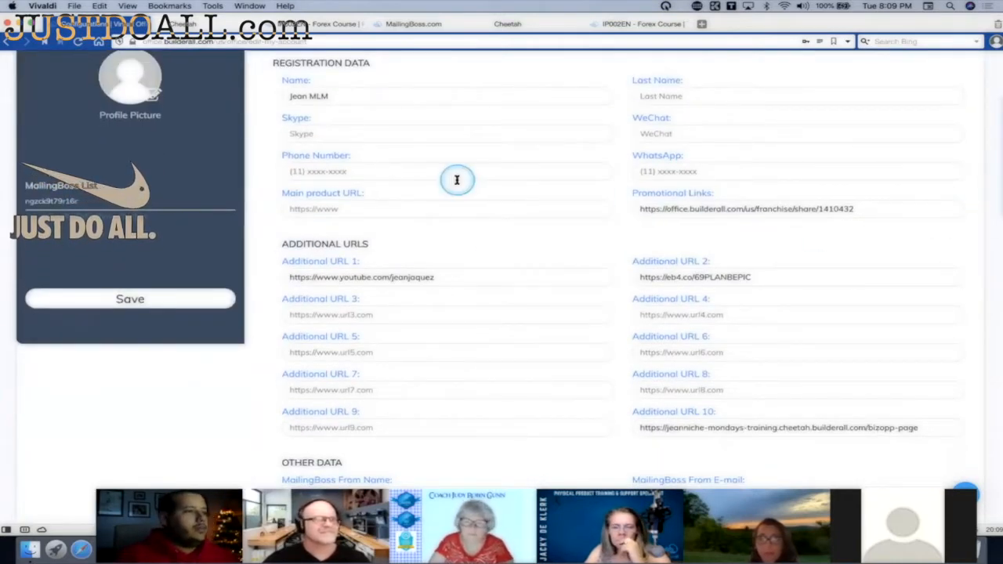
scroll(454, 188, "up", 5)
scroll(457, 253, "down", 2)
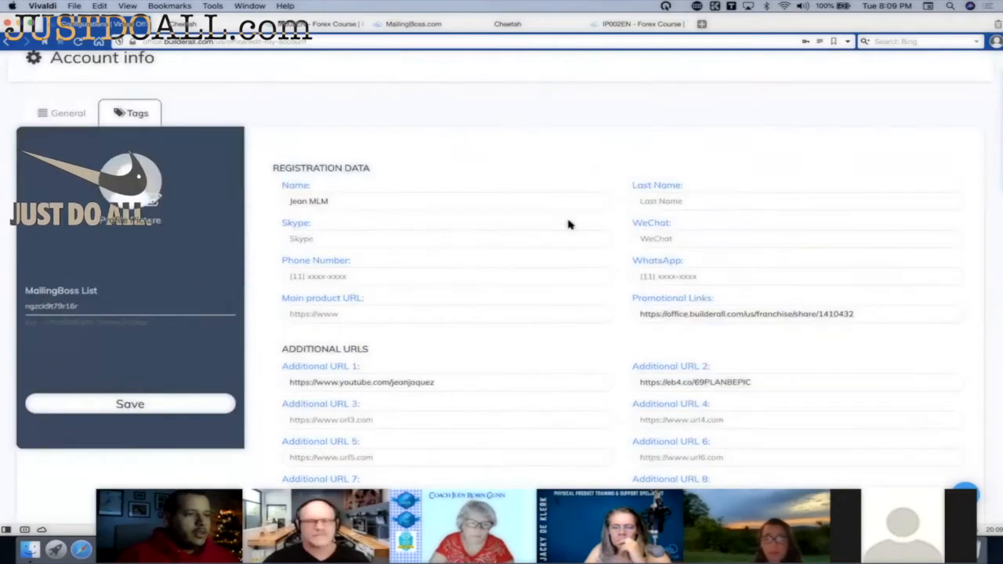
left_click(372, 190)
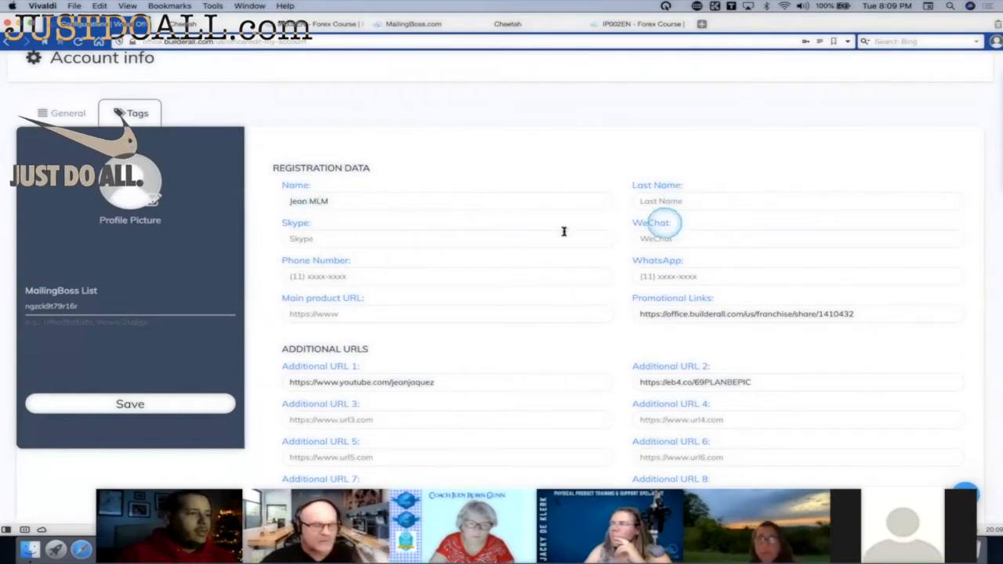
scroll(491, 233, "down", 3)
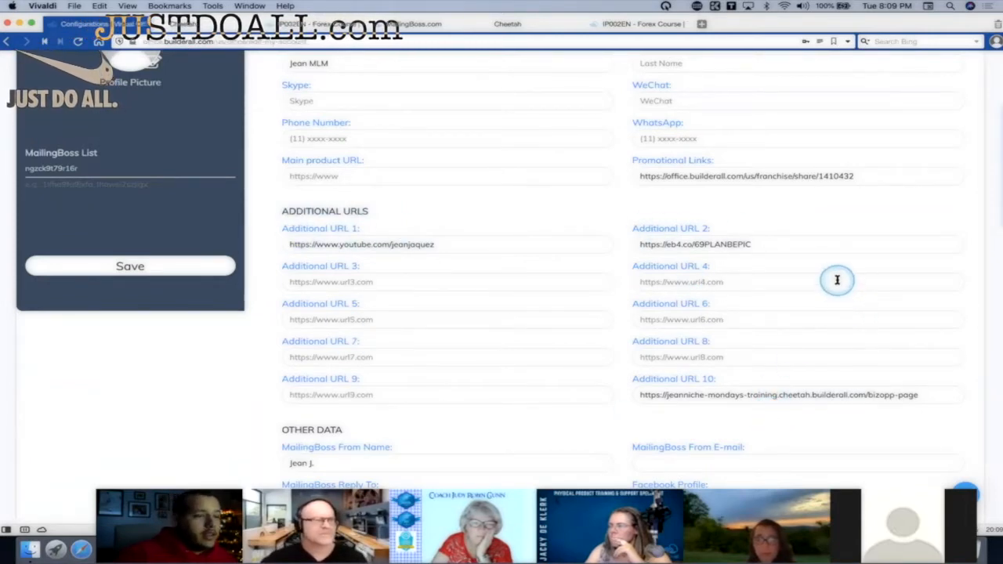
scroll(837, 280, "down", 1)
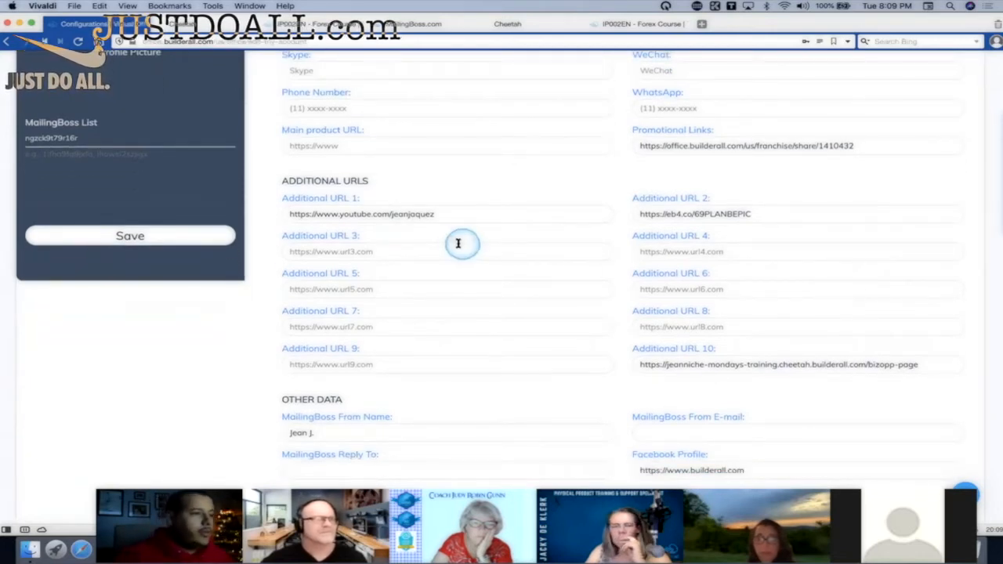
scroll(441, 244, "down", 1)
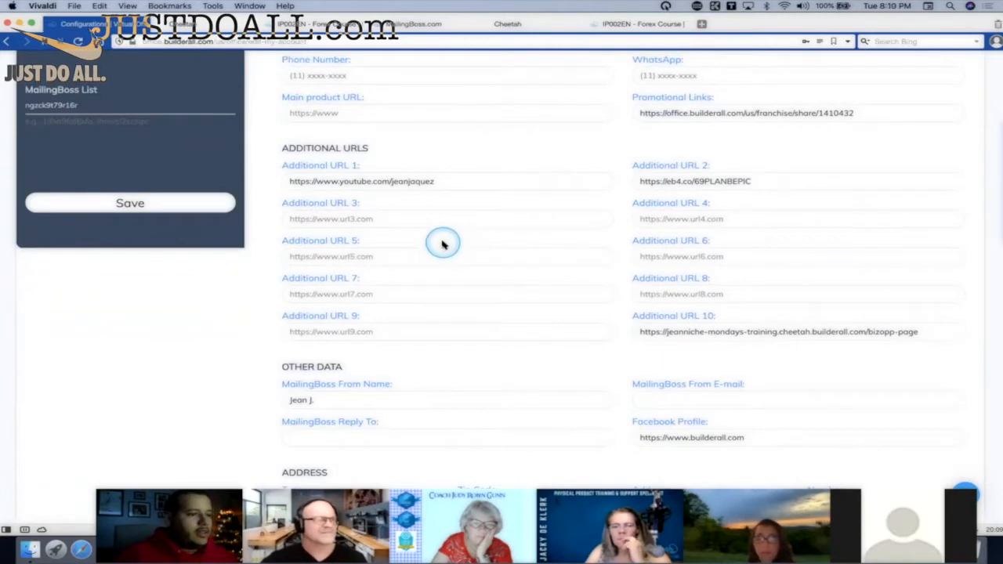
scroll(442, 246, "down", 12)
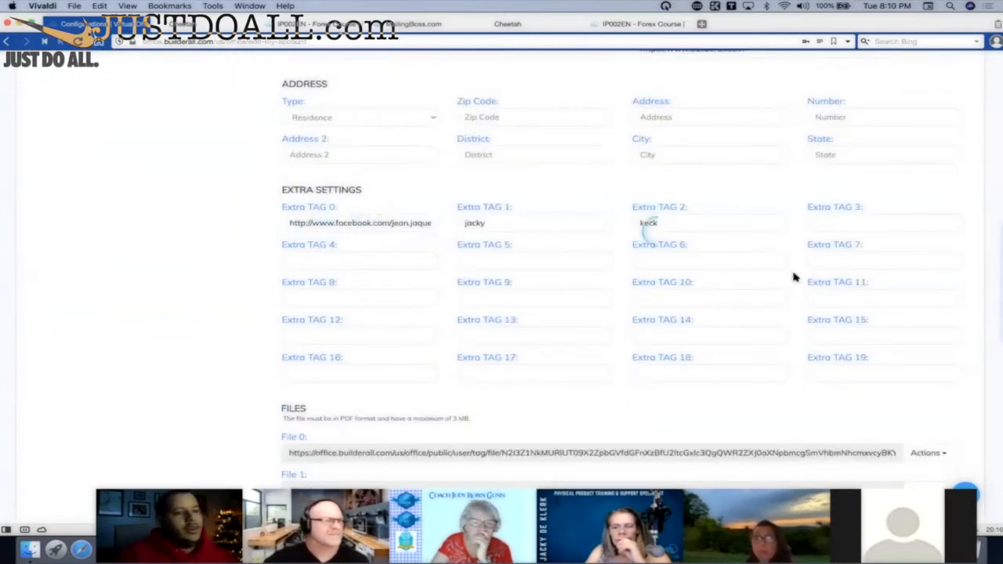
scroll(757, 314, "down", 5)
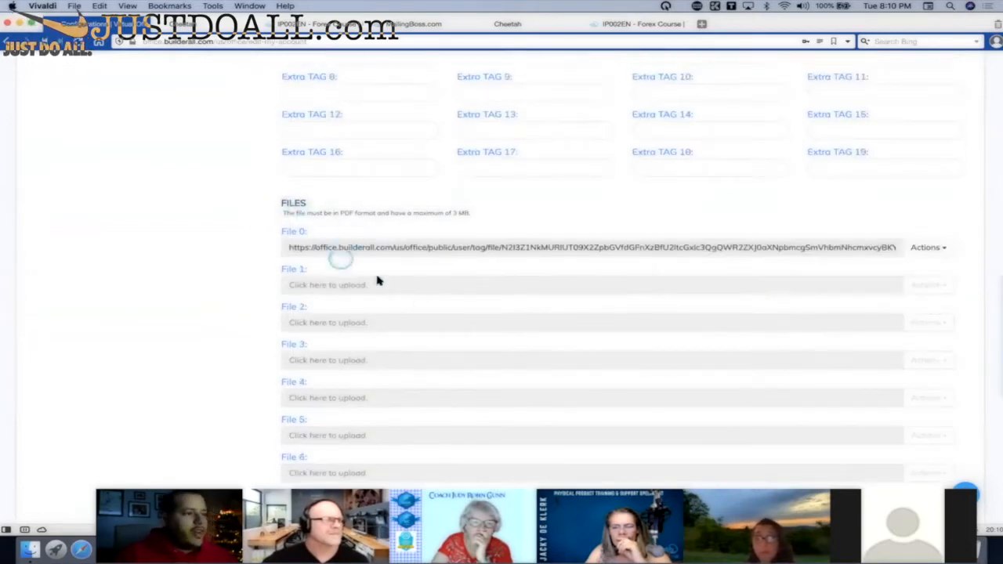
scroll(423, 294, "up", 3)
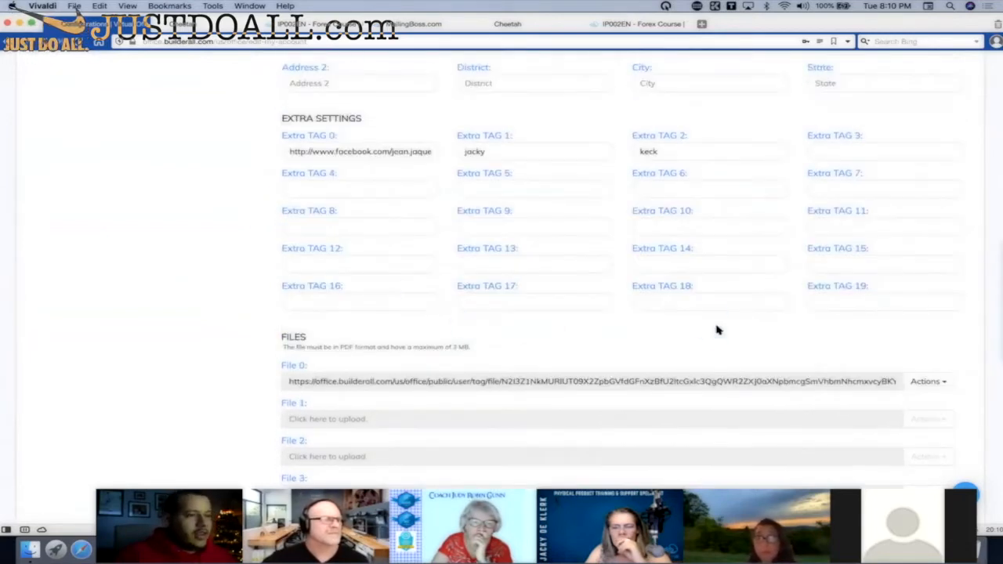
scroll(716, 329, "up", 4)
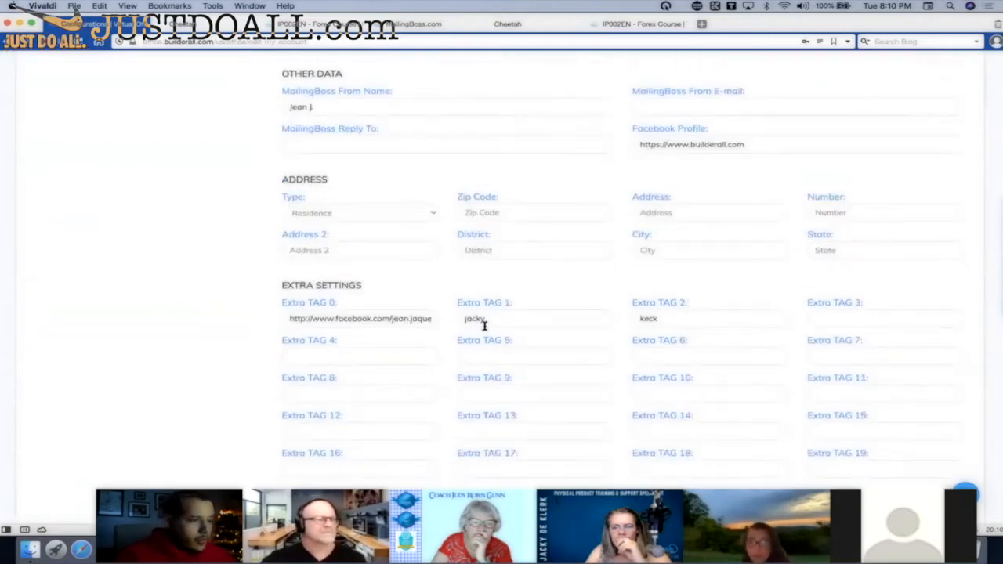
scroll(254, 322, "up", 5)
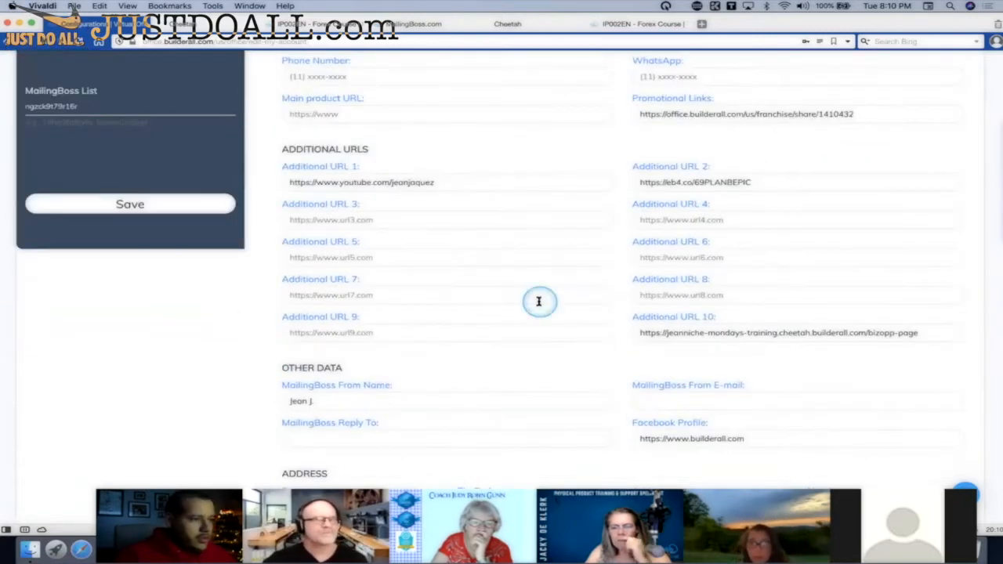
scroll(538, 300, "up", 1)
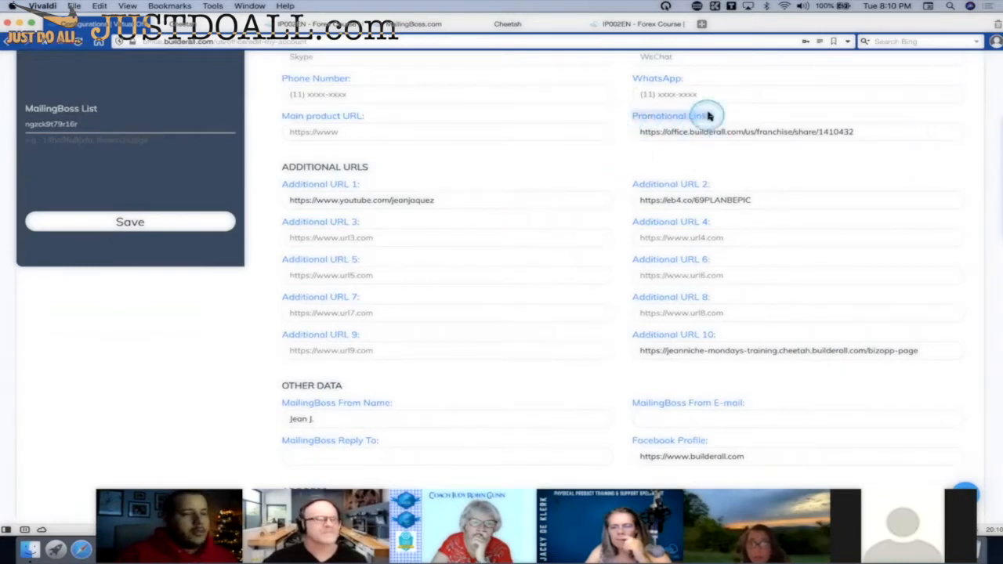
left_click_drag(771, 123, 641, 132)
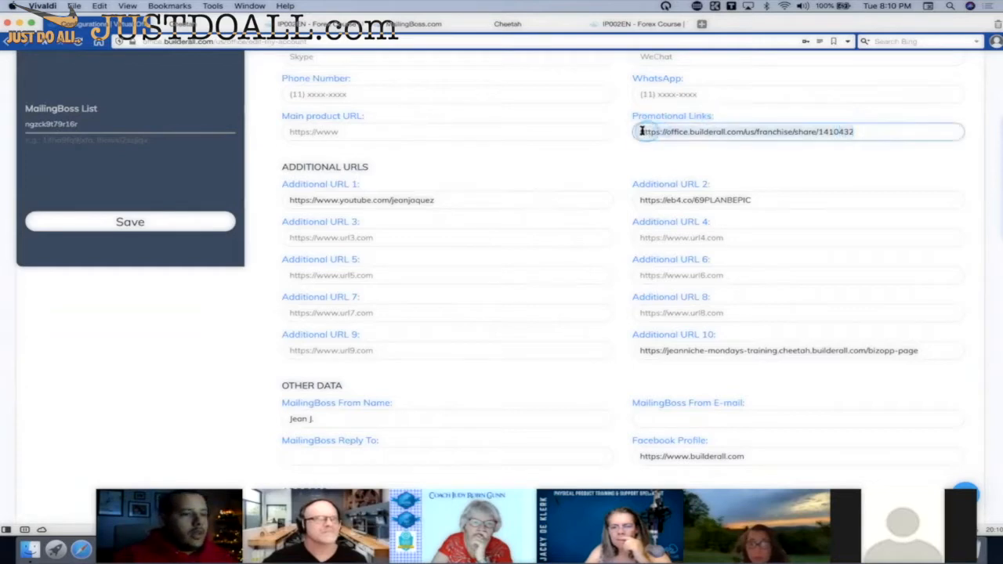
right_click(732, 132)
left_click(756, 198)
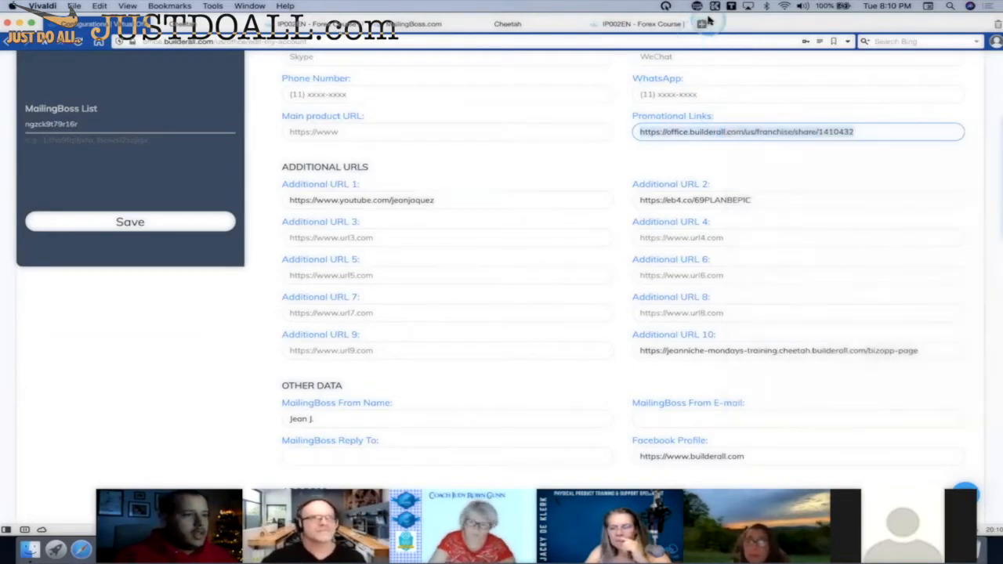
left_click(701, 25)
right_click(696, 41)
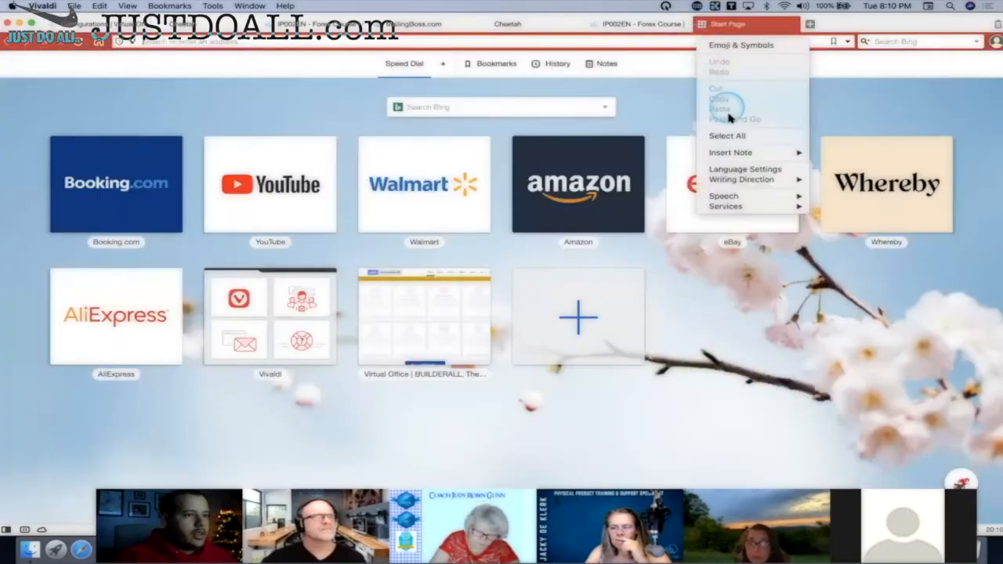
left_click(677, 43)
key("super+v")
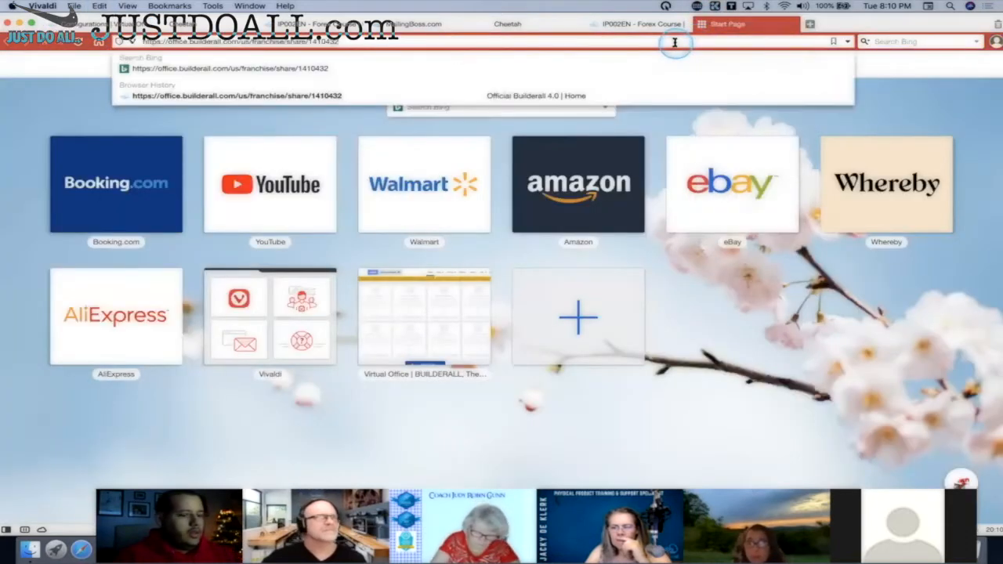
key("Return")
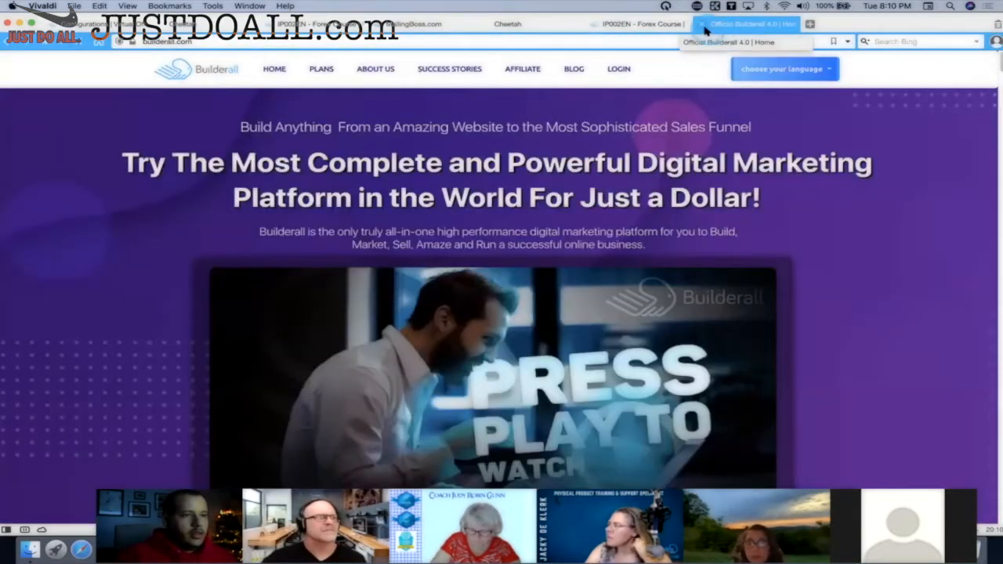
left_click(703, 27)
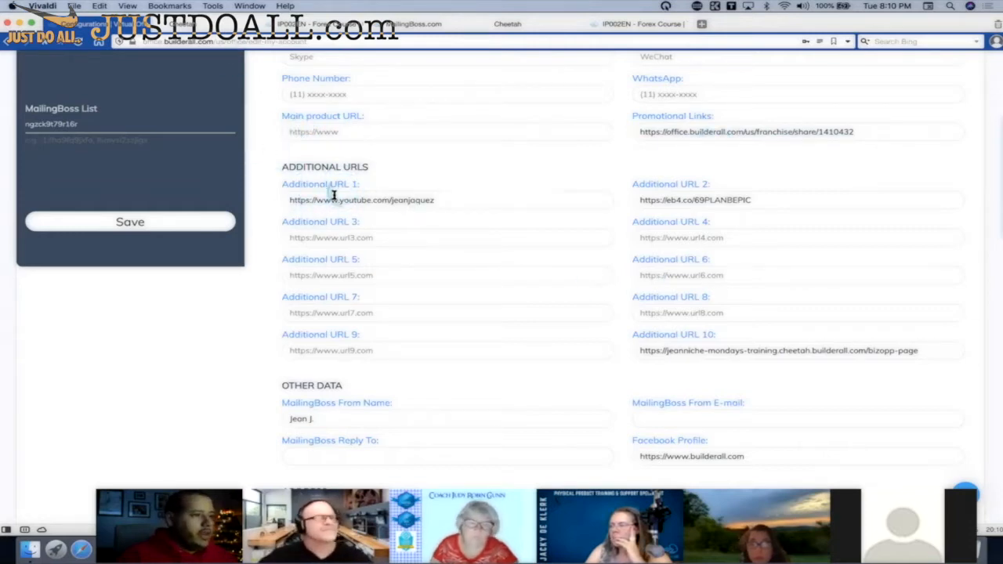
left_click_drag(408, 186, 287, 185)
In the Cheetah editor, open Set link for the green I WANT TO START INVESTING NOW button.
left_click(299, 27)
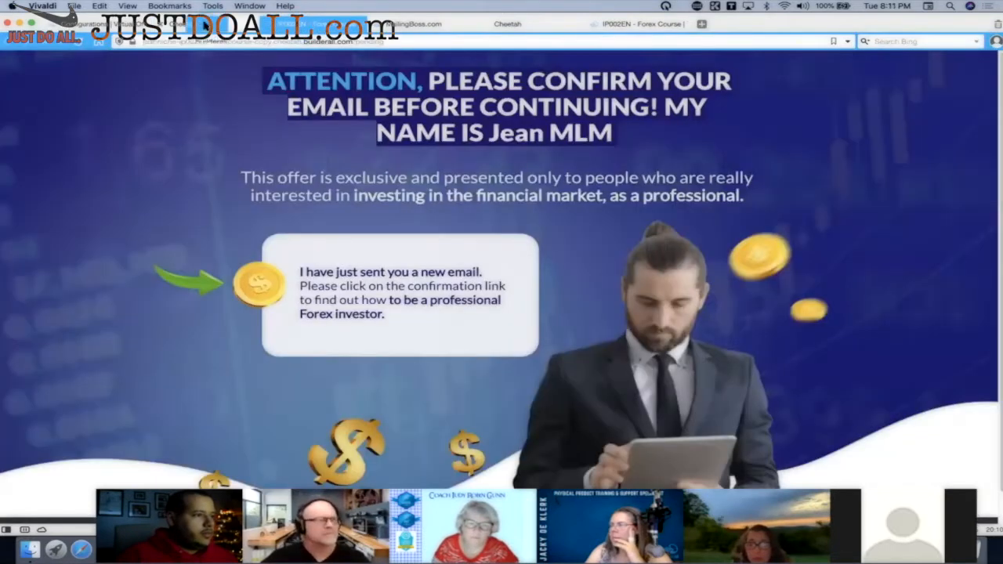
left_click(206, 26)
left_click(511, 24)
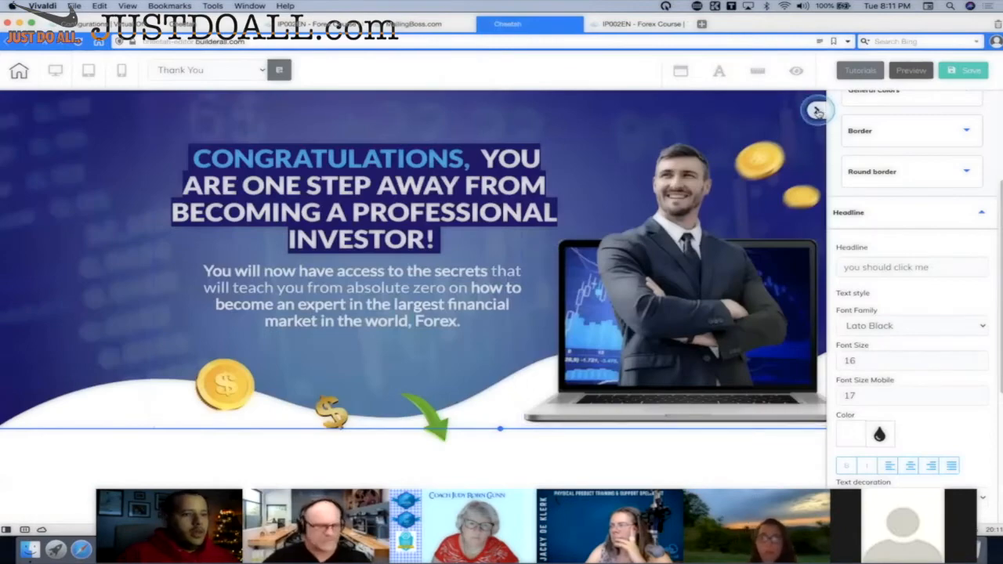
scroll(573, 227, "down", 5)
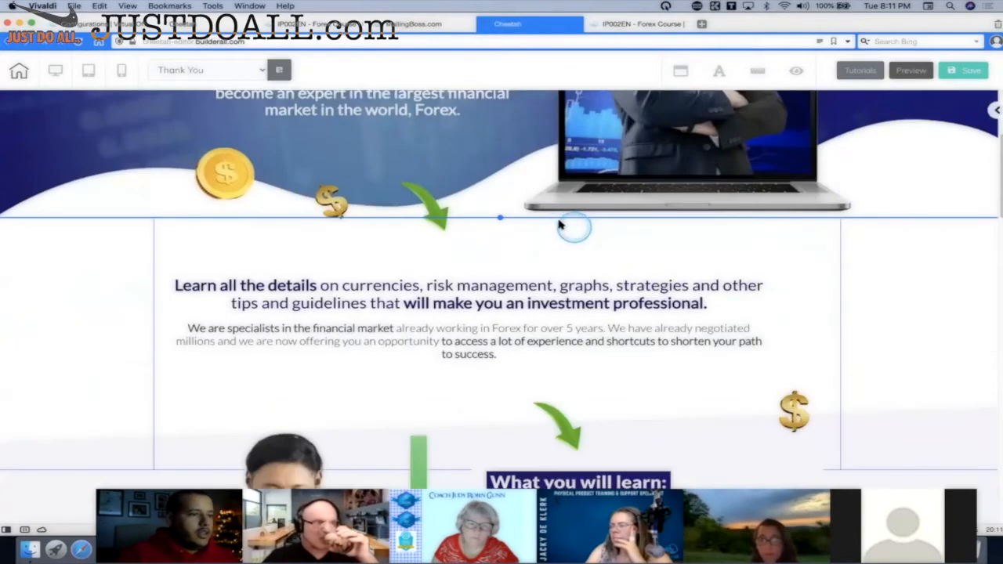
scroll(560, 224, "up", 5)
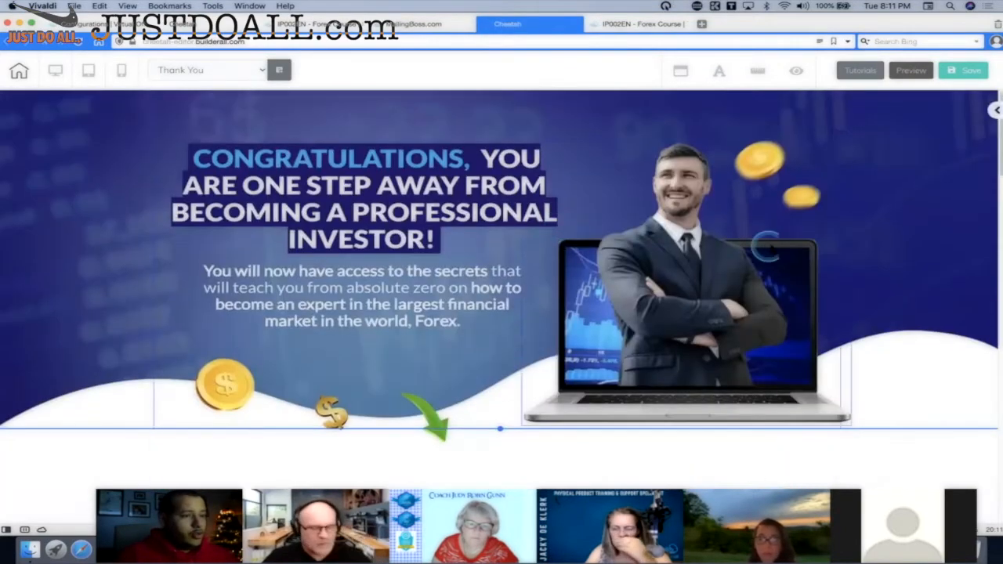
scroll(854, 249, "down", 3)
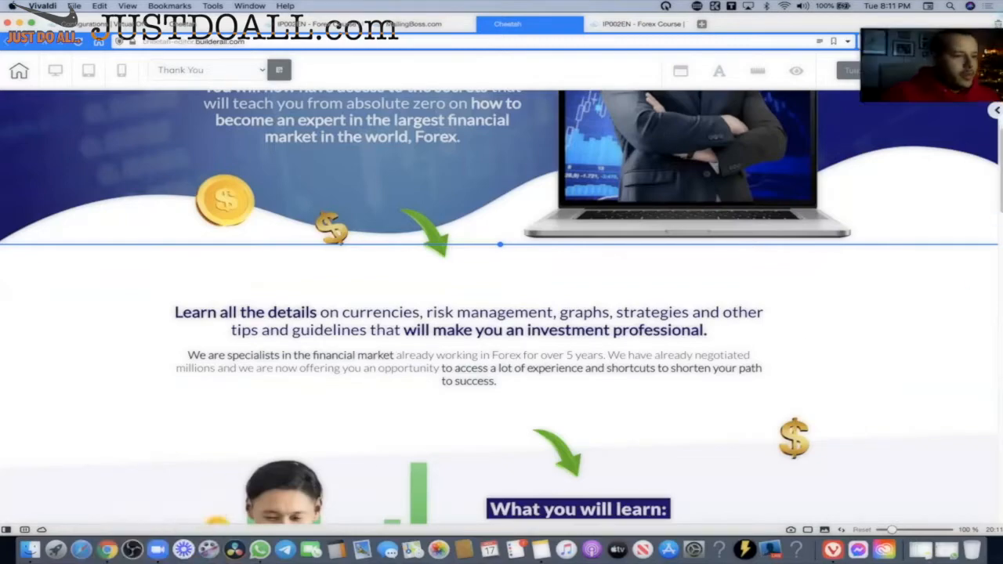
scroll(561, 250, "down", 5)
scroll(568, 282, "up", 3)
scroll(571, 287, "down", 4)
left_click(631, 290)
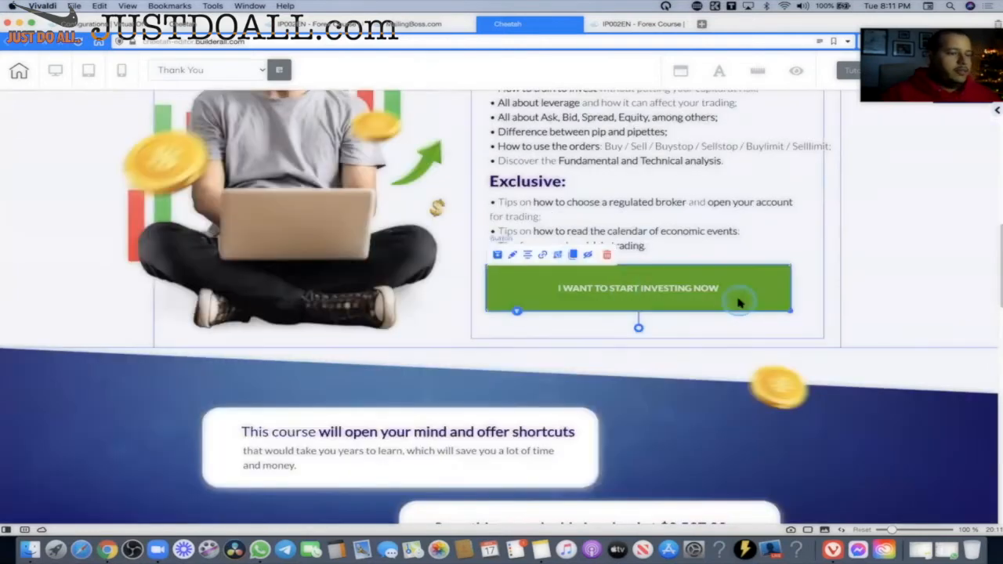
left_click(542, 254)
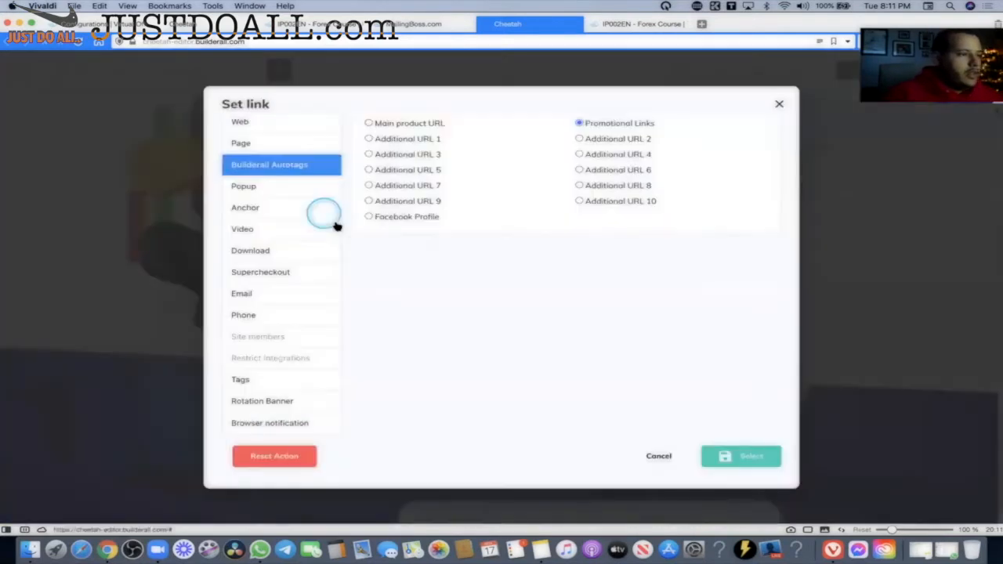
Review the Web, Page and Anchor options, then choose Builderall Autotags > Additional URL 1.
left_click(251, 125)
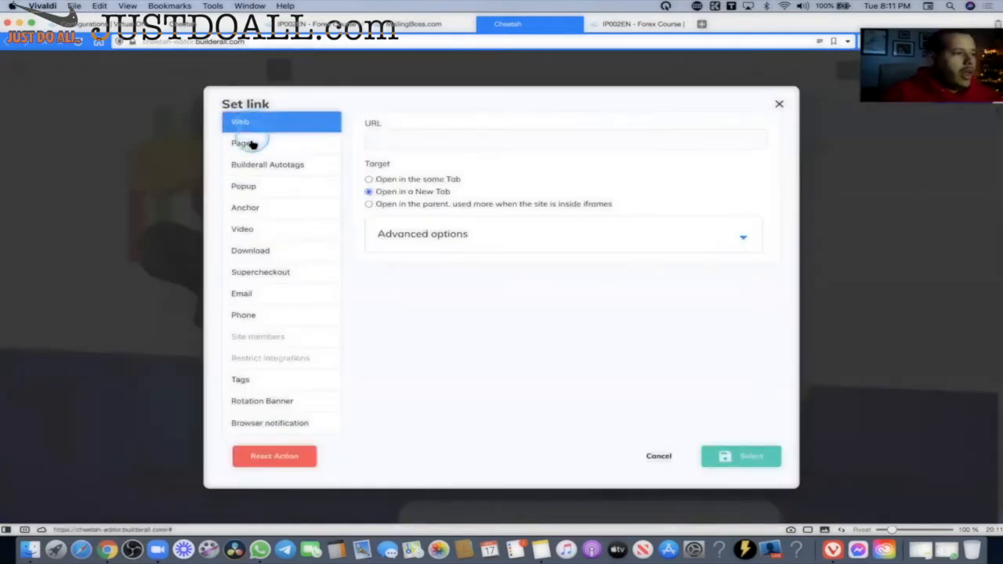
left_click(250, 142)
left_click(245, 209)
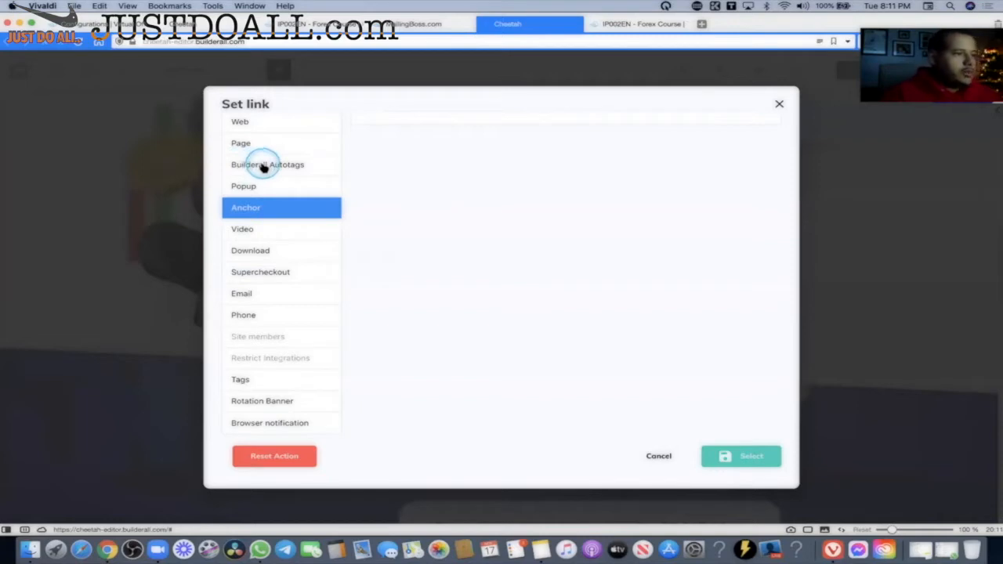
left_click(298, 168)
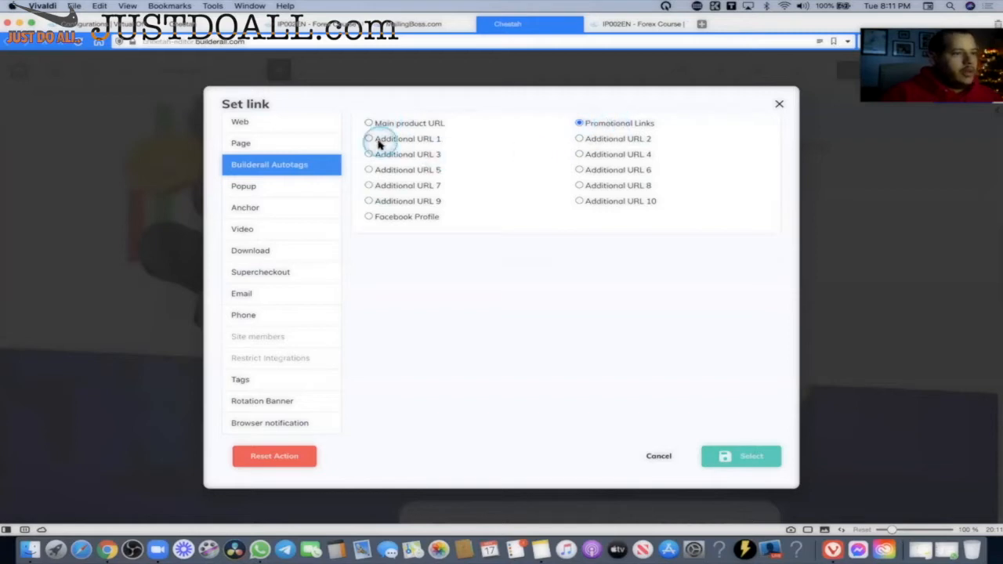
left_click(426, 139)
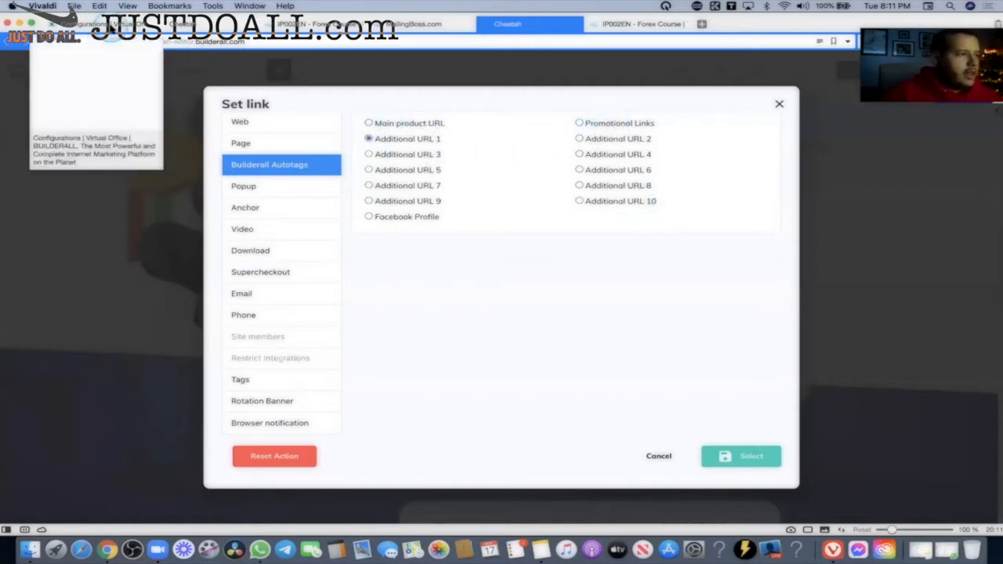
Check the account's saved additional URLs in Configurations, then return to Set link.
left_click(117, 24)
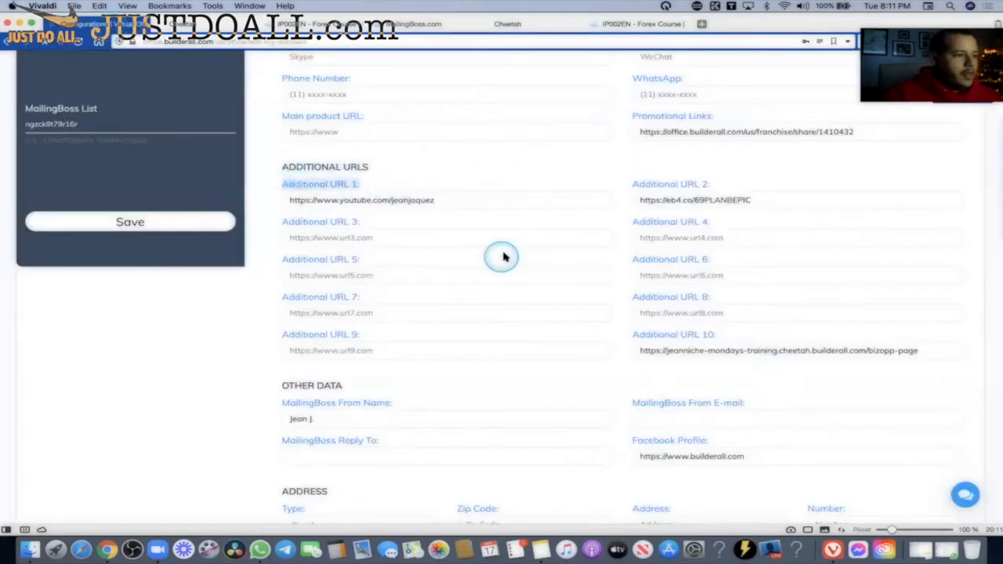
scroll(502, 253, "down", 5)
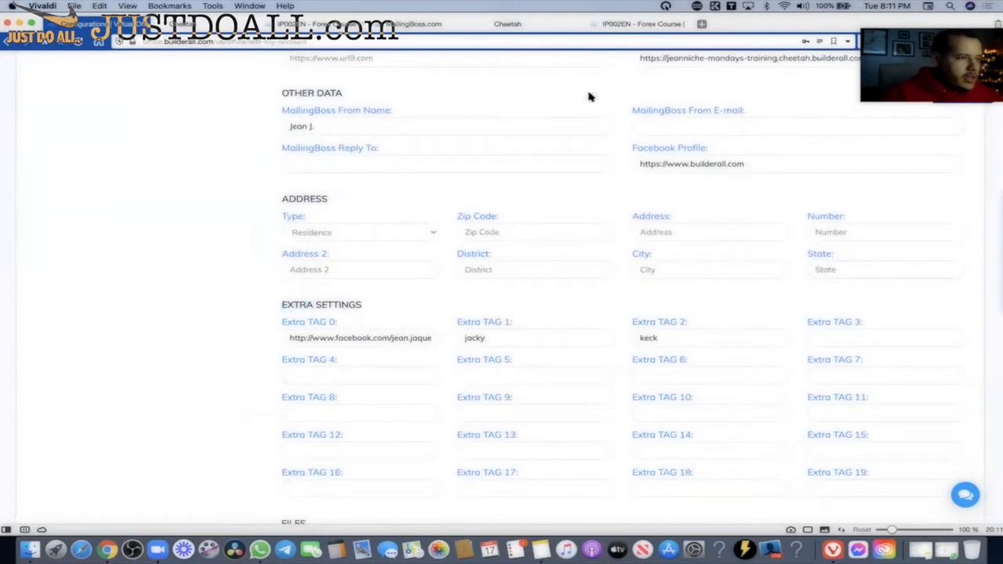
left_click(529, 25)
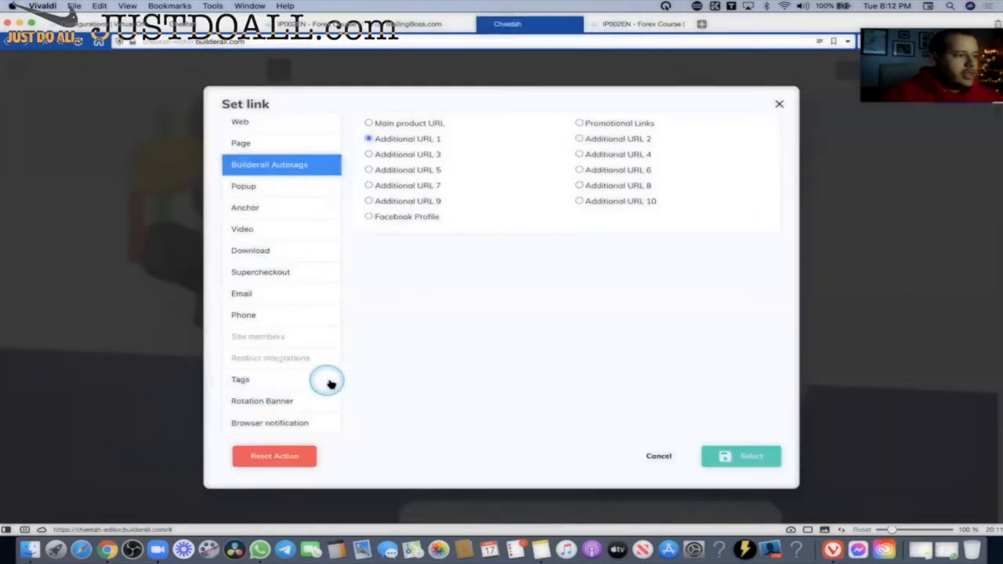
Browse the Builderall tags list down to the ct-extra-tag entries.
left_click(239, 382)
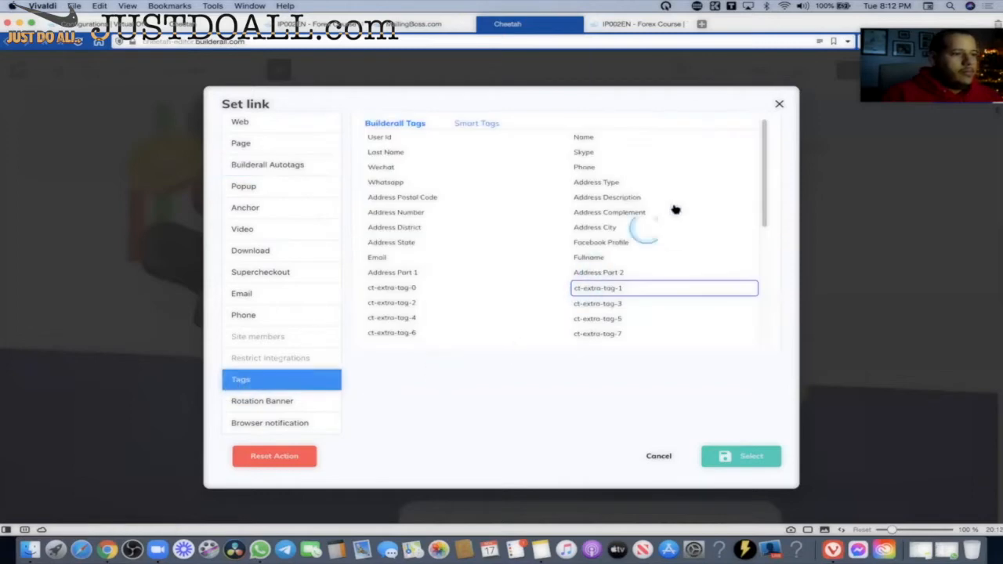
left_click(583, 140)
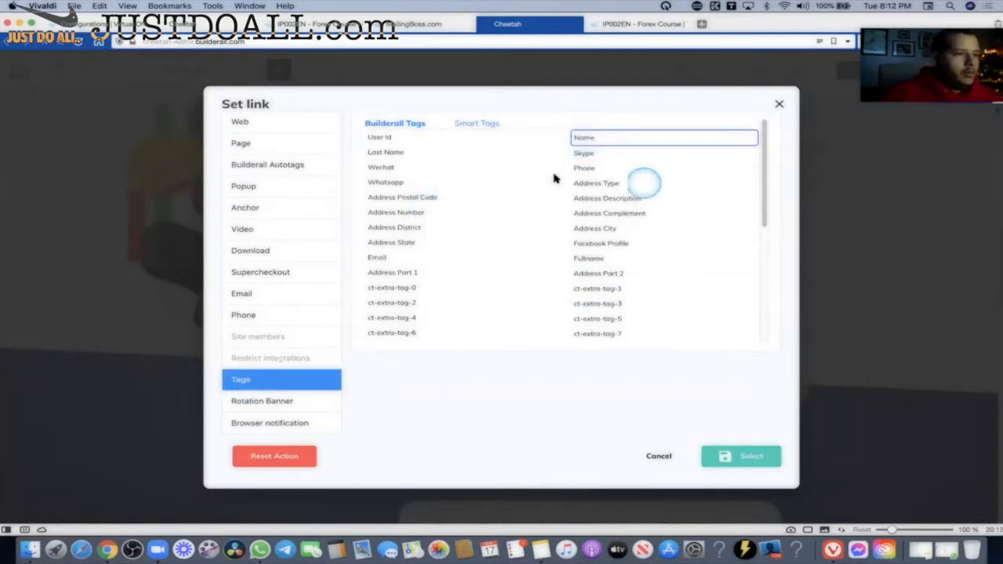
left_click(380, 138)
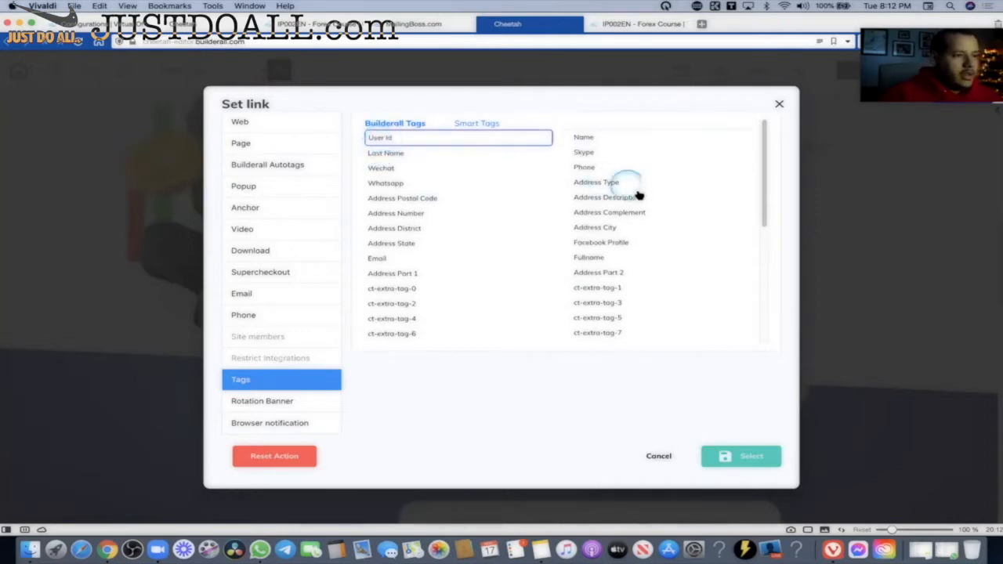
left_click(589, 168)
left_click_drag(757, 226, 766, 318)
scroll(533, 235, "up", 10)
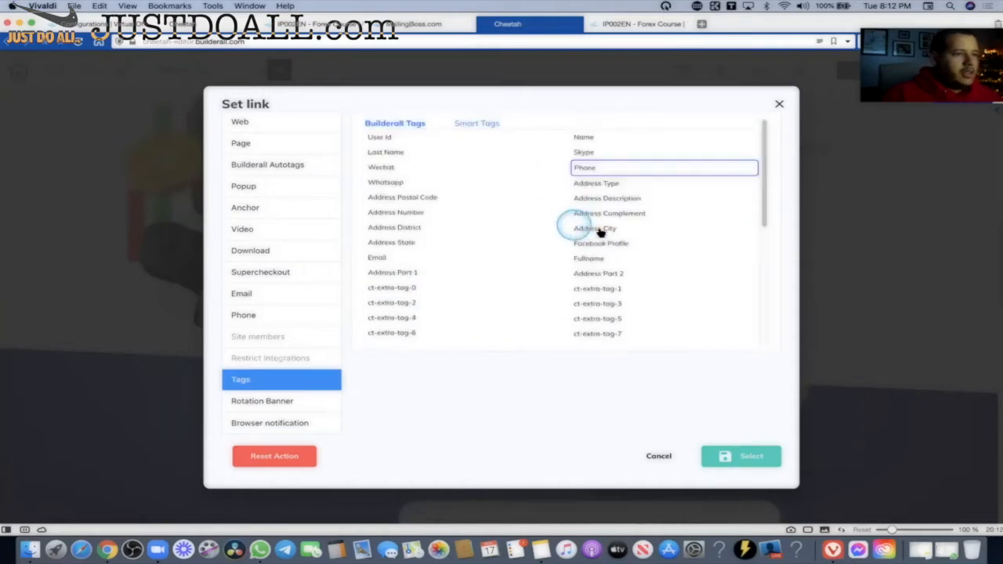
Close Set link without choosing a tag, recheck Autotags, and view the live Forex Course page.
left_click(772, 109)
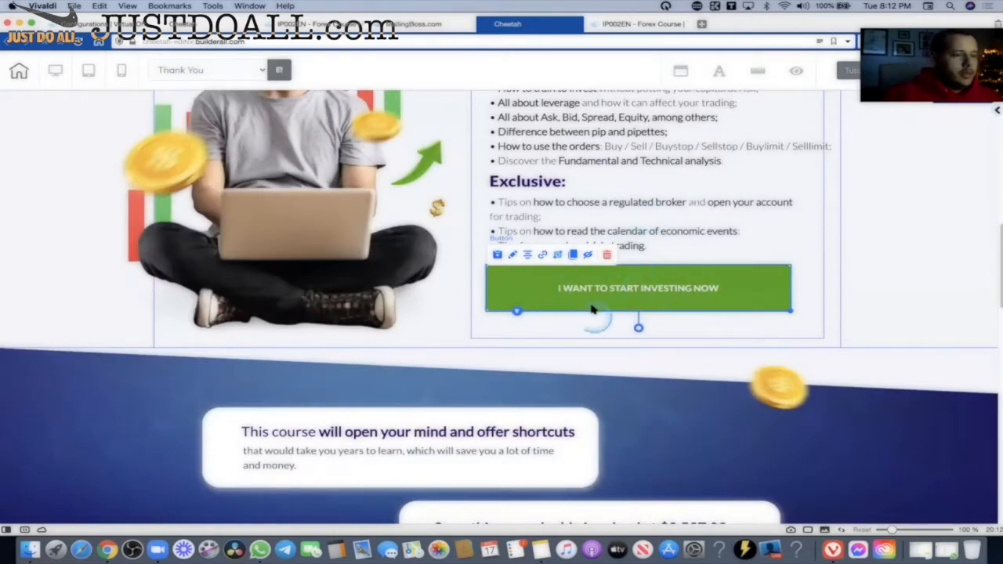
left_click(542, 256)
left_click(298, 166)
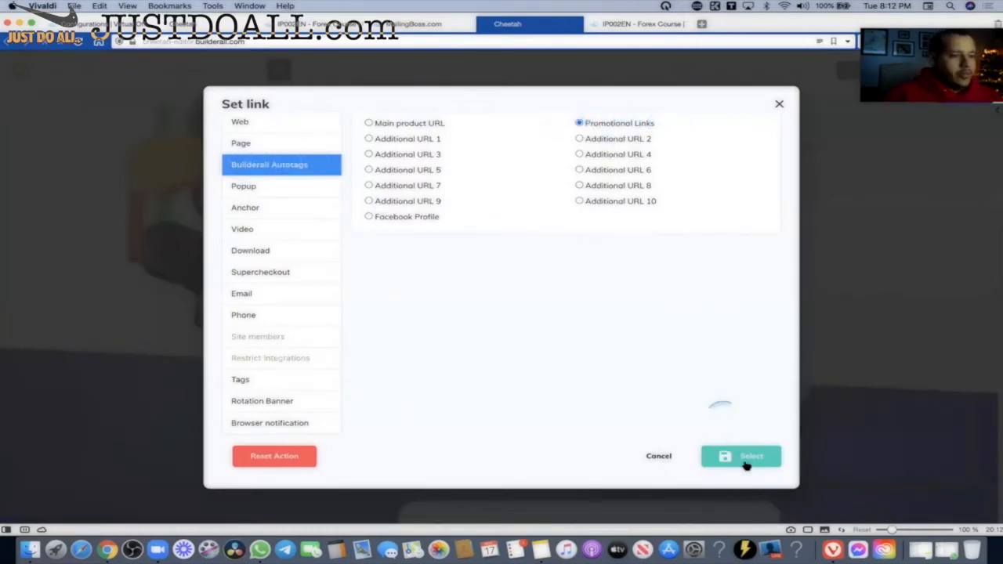
left_click(617, 25)
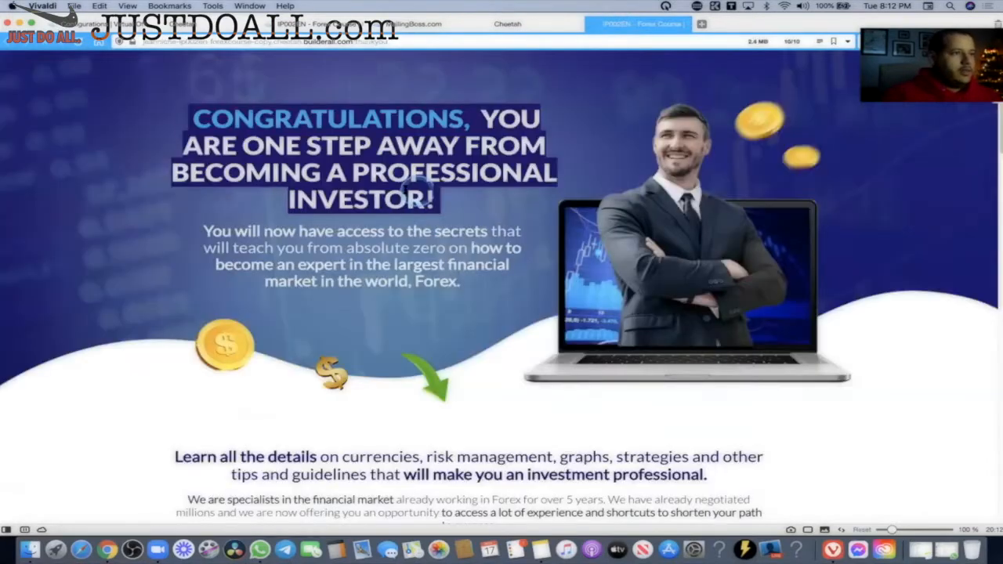
scroll(554, 188, "down", 10)
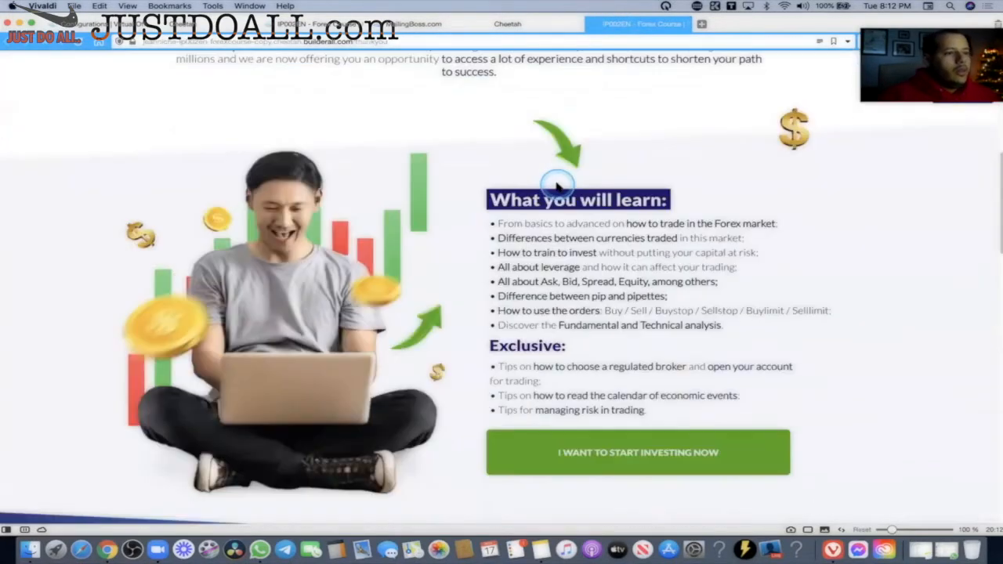
scroll(598, 251, "down", 2)
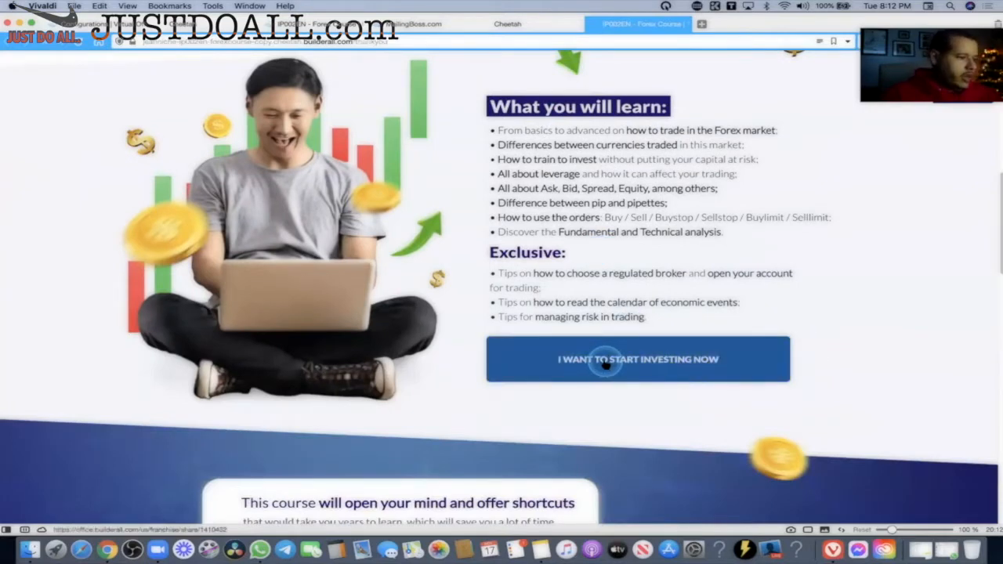
key("F1")
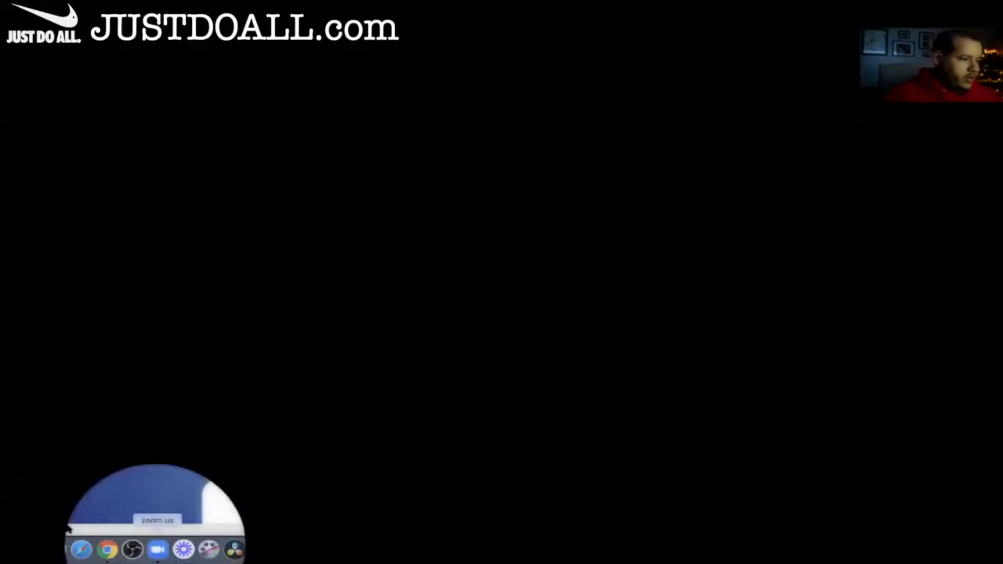
key("F1")
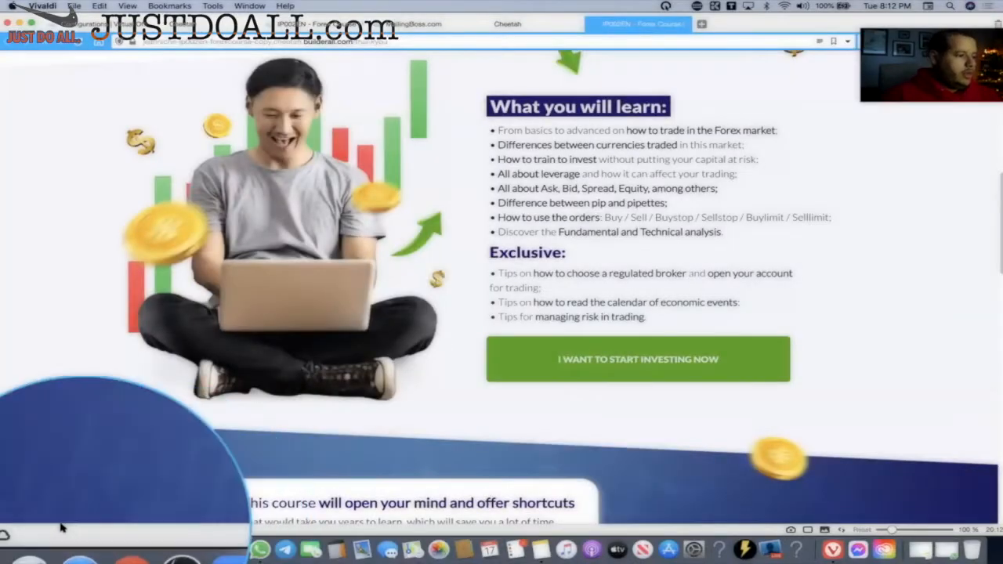
left_click(649, 369)
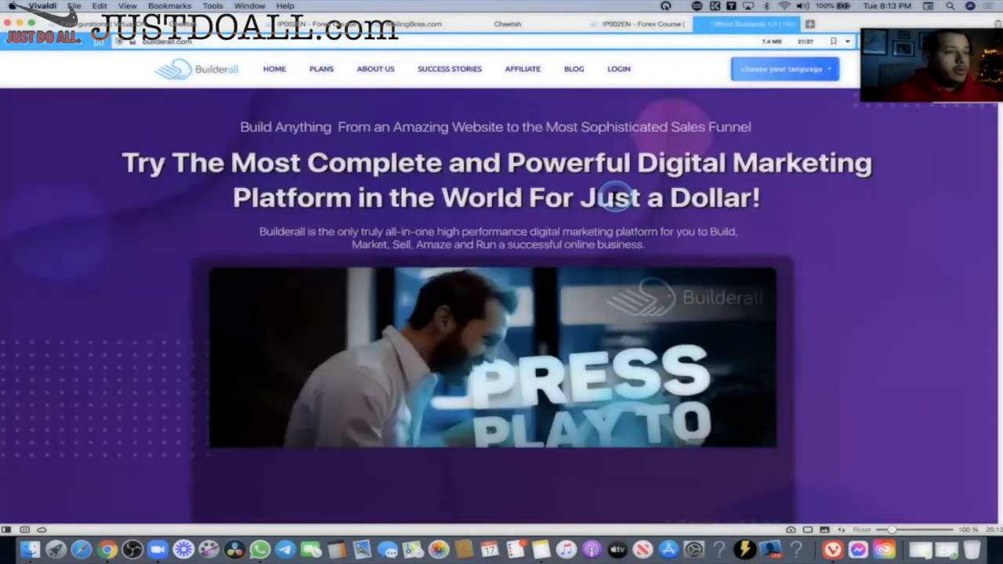
key("super+w")
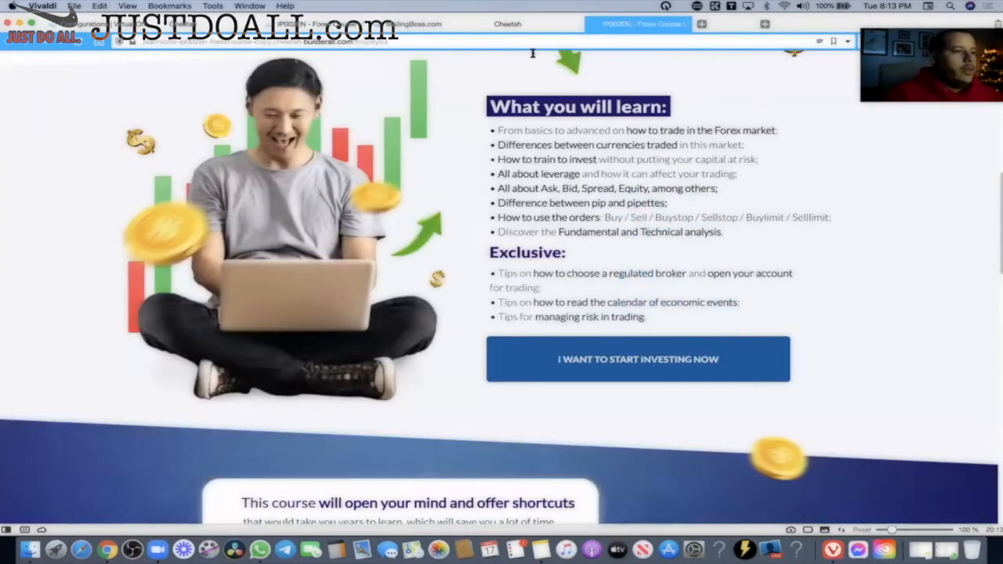
scroll(548, 90, "down", 3)
scroll(549, 90, "up", 6)
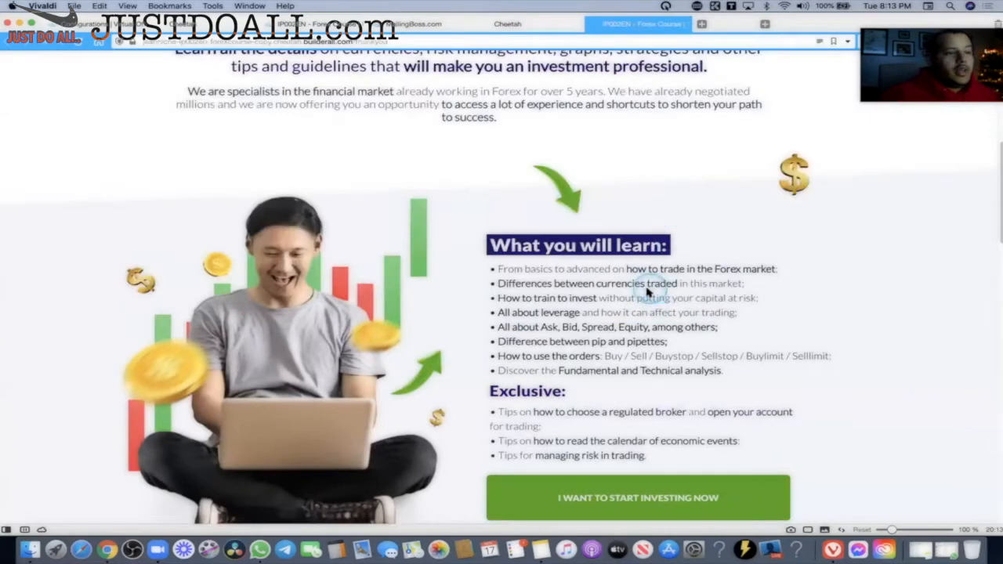
scroll(572, 292, "up", 8)
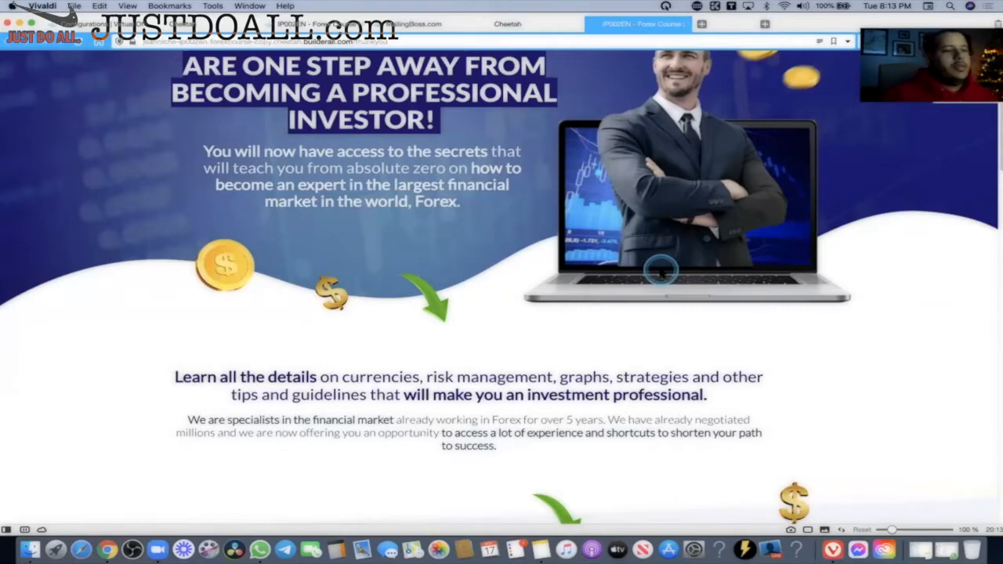
scroll(661, 271, "down", 10)
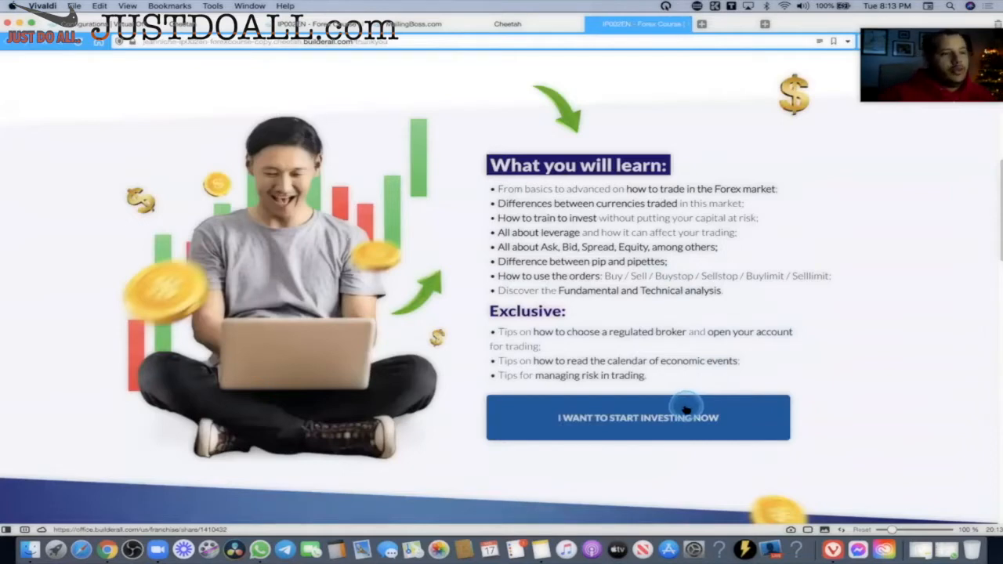
scroll(681, 390, "up", 14)
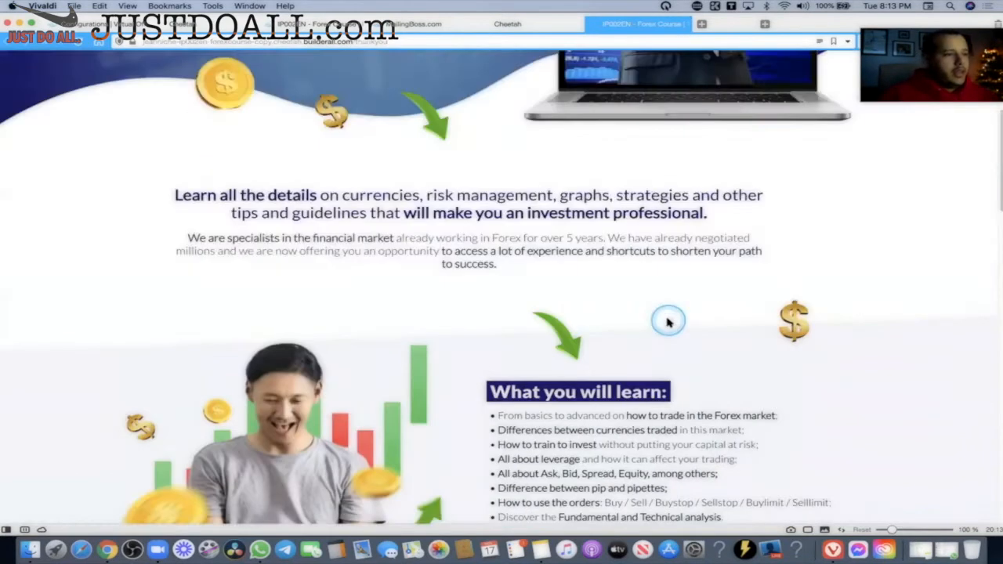
scroll(483, 302, "down", 10)
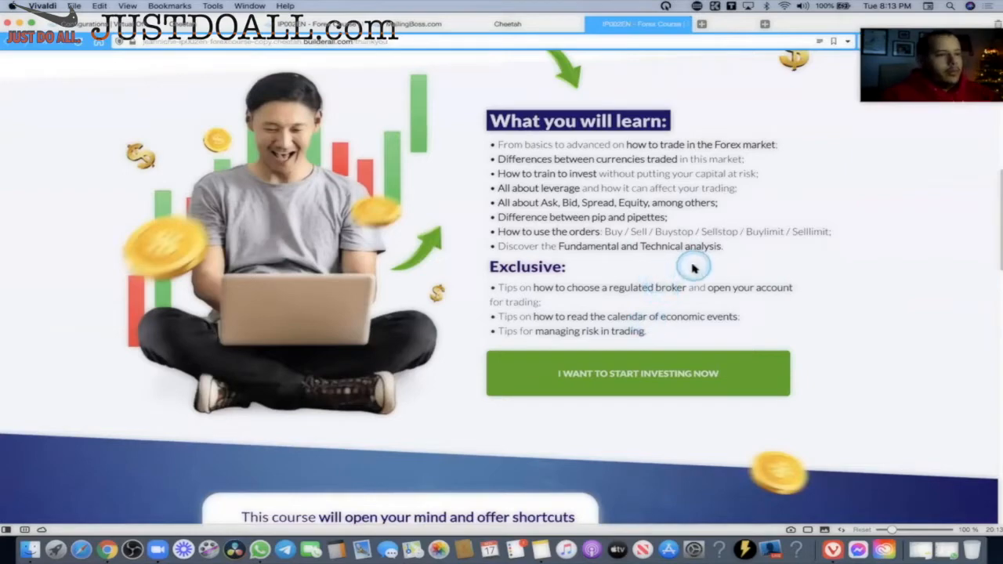
scroll(549, 235, "up", 5)
scroll(560, 237, "down", 2)
scroll(560, 238, "down", 2)
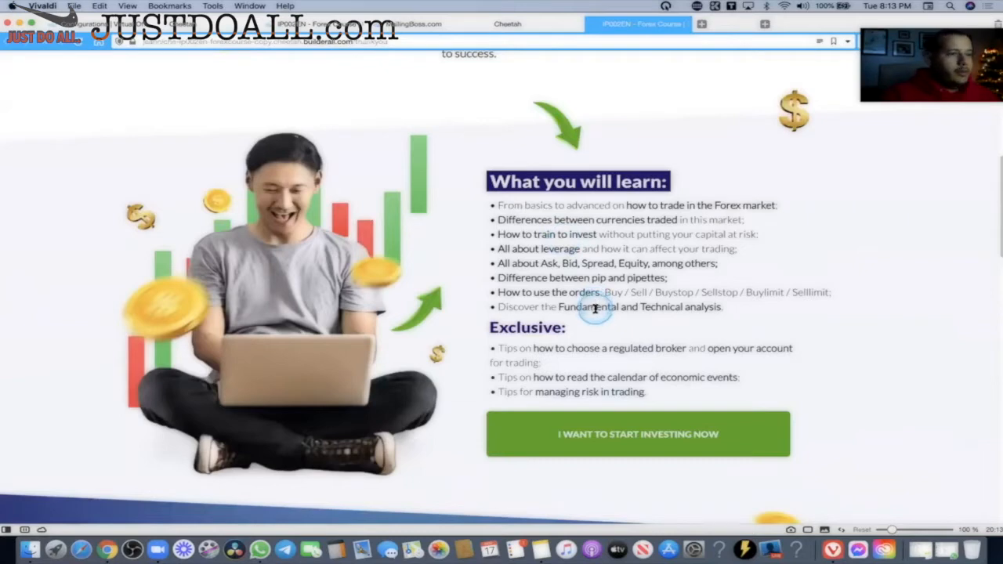
Back in the Cheetah editor, inspect the investing button's Web link option and cancel unchanged.
left_click(310, 21)
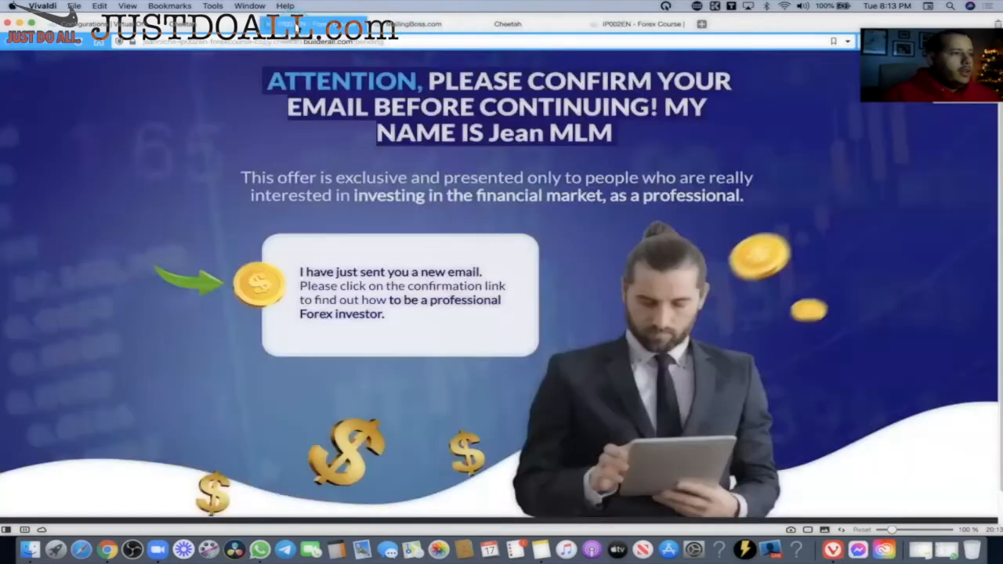
left_click(507, 23)
left_click(660, 456)
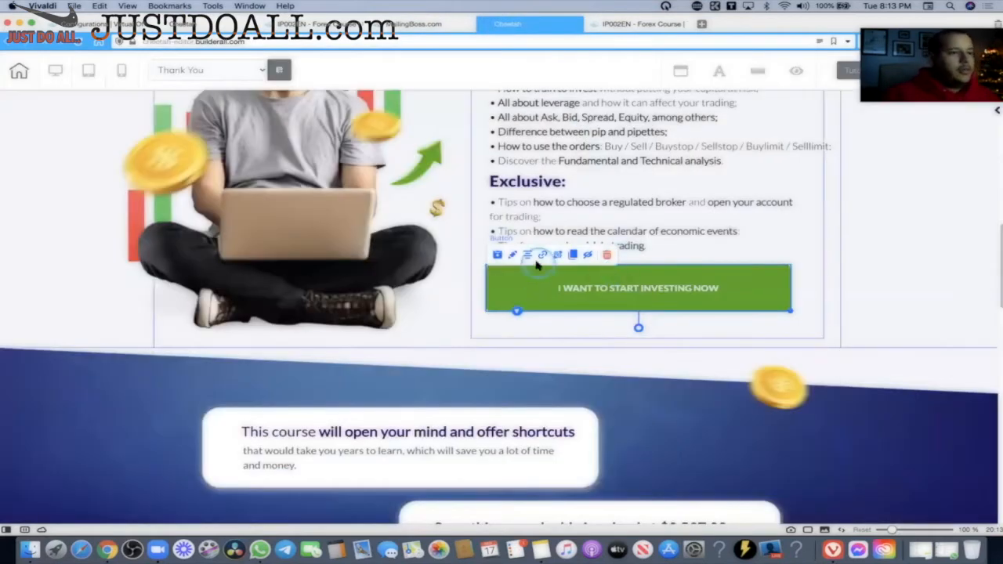
left_click(541, 256)
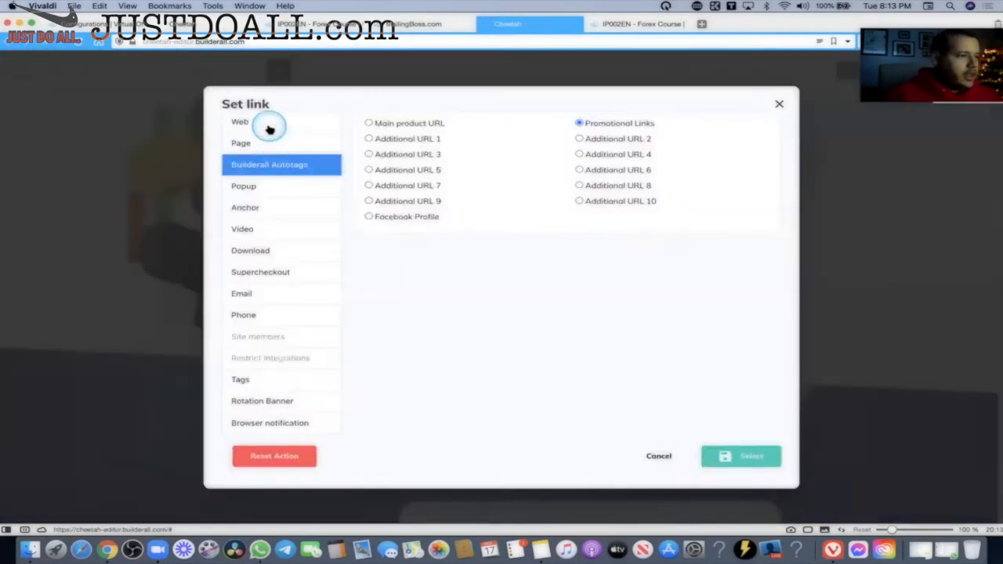
left_click(269, 129)
left_click(424, 142)
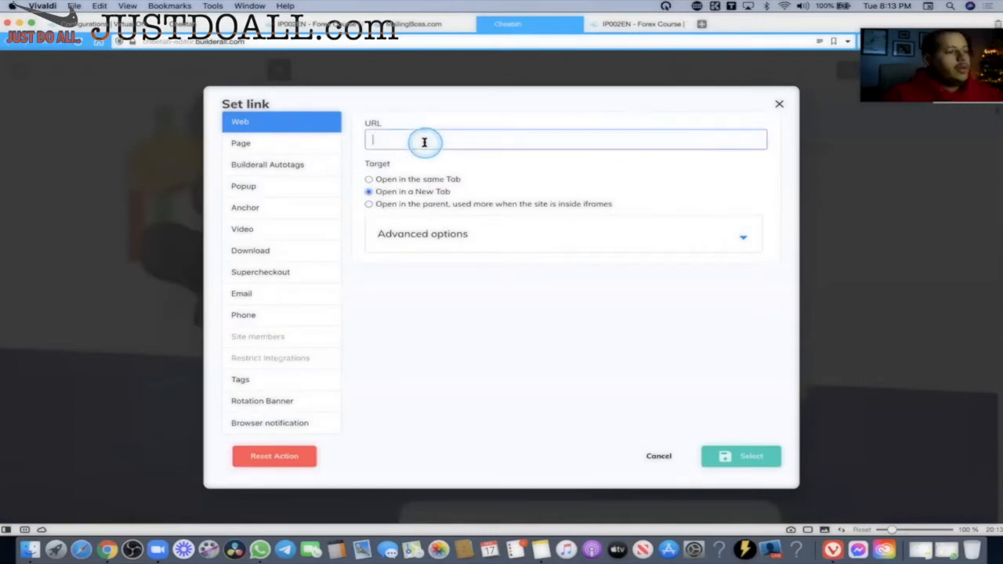
left_click(660, 458)
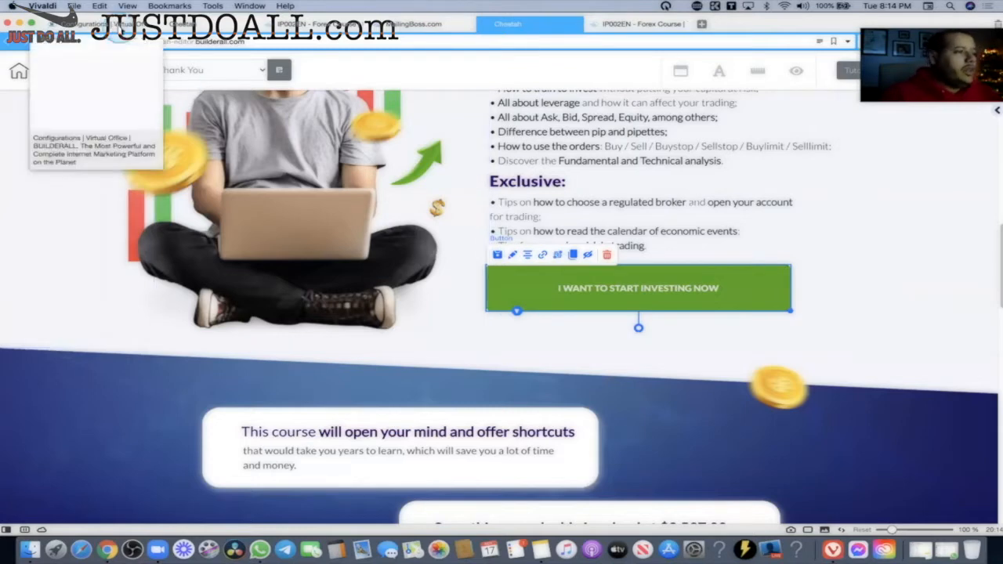
In account Configurations, start editing the Promotional Links address, then restore its original value.
left_click(94, 24)
scroll(478, 259, "up", 7)
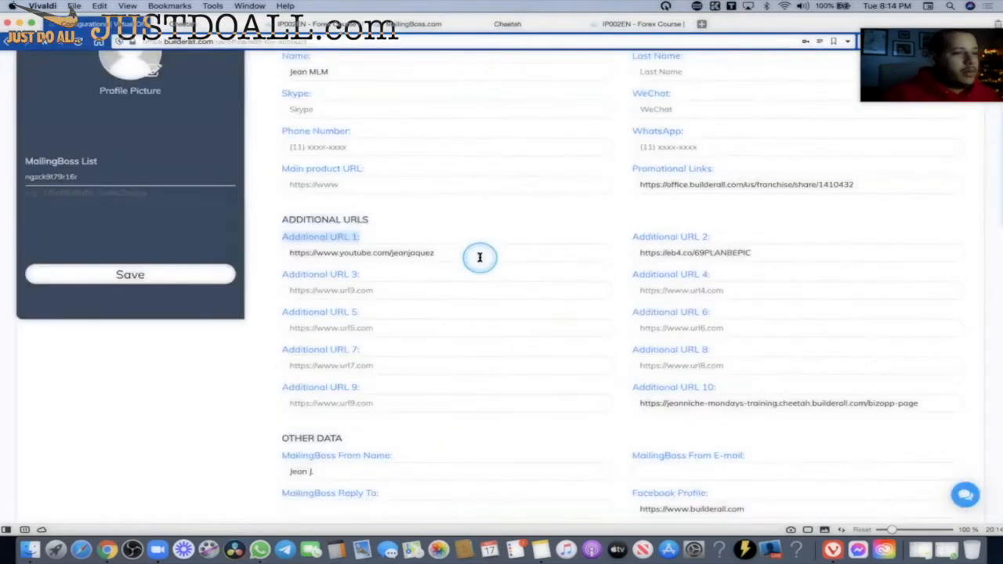
scroll(481, 260, "down", 4)
scroll(490, 227, "up", 2)
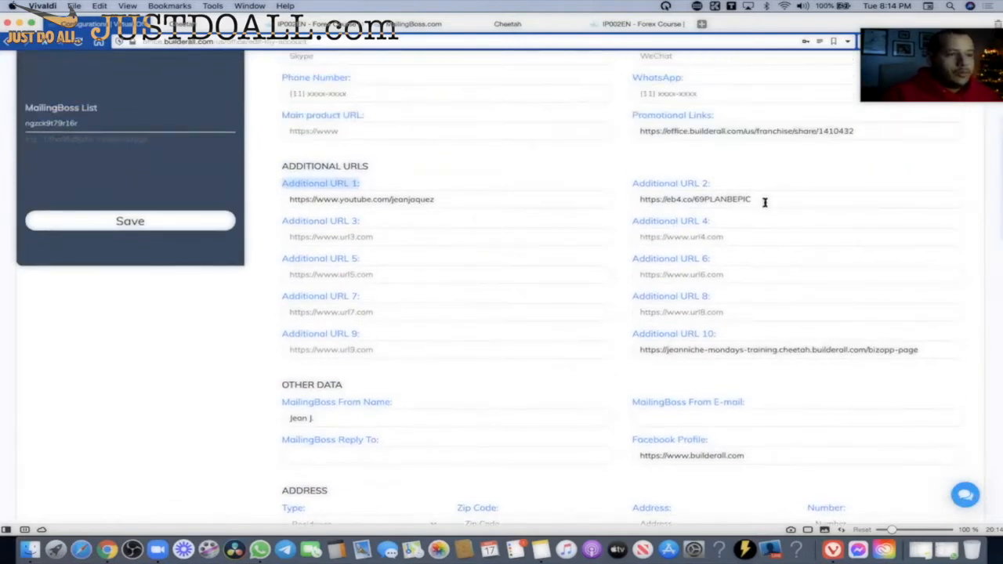
left_click_drag(848, 135, 610, 131)
key("super+c")
key("BackSpace")
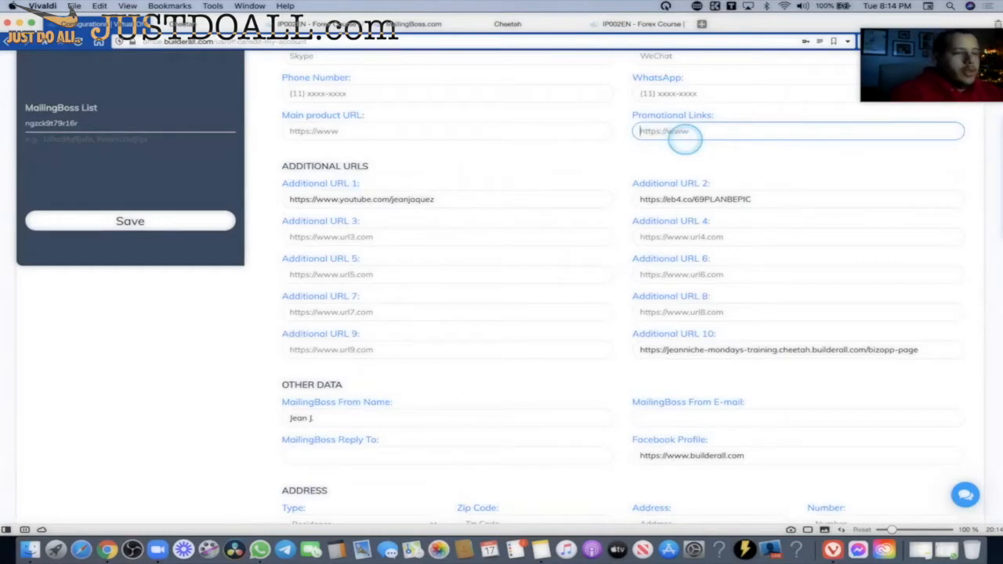
type("https://www.facebook.com")
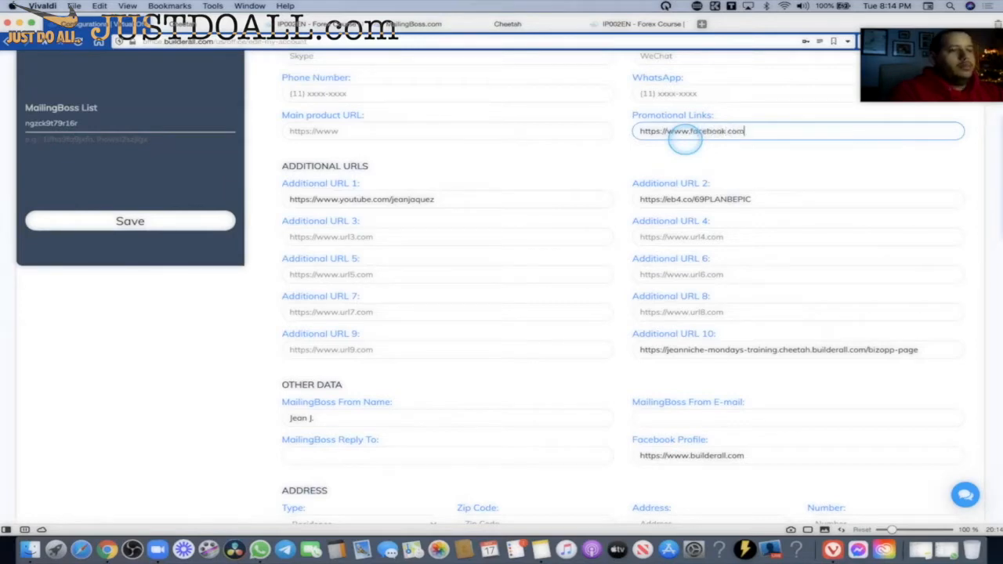
triple_click(770, 132)
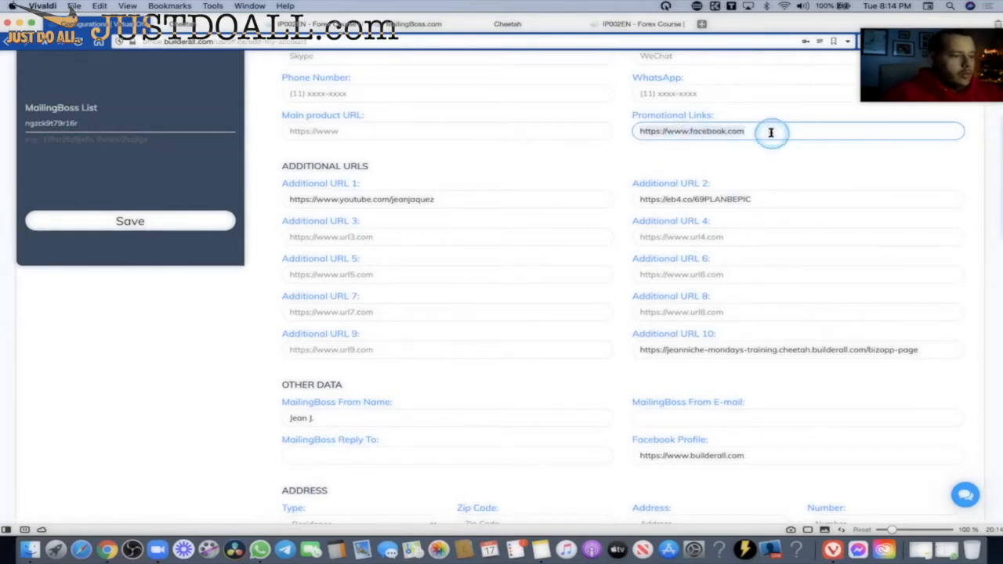
key("super+v")
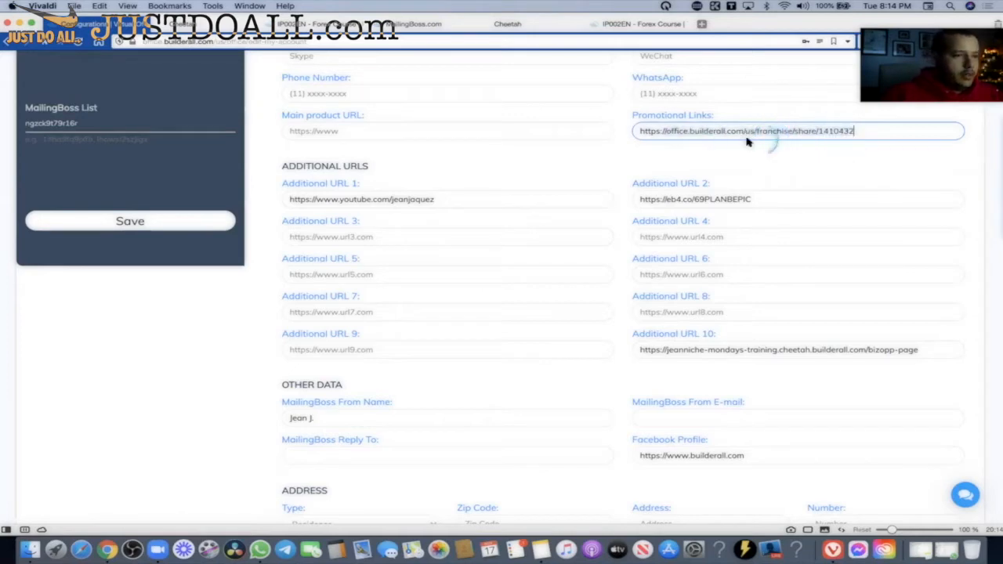
left_click(319, 201)
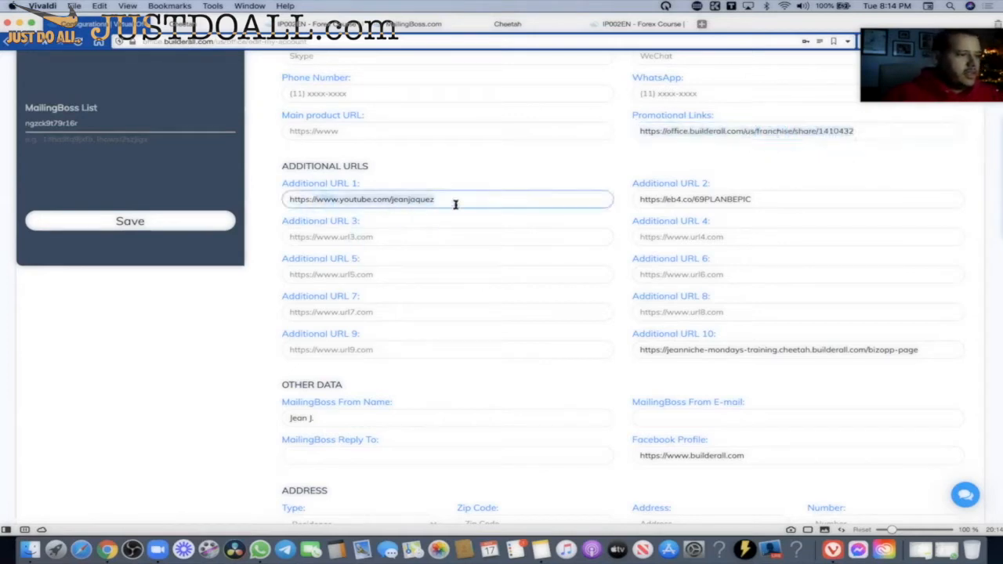
left_click(422, 238)
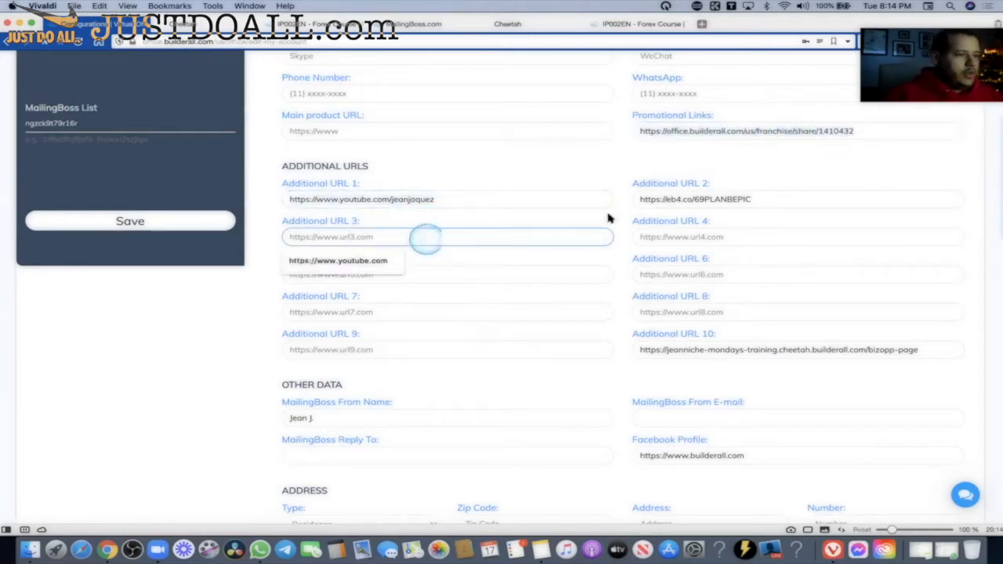
left_click(755, 198)
key("super+a")
key("BackSpace")
type("ht")
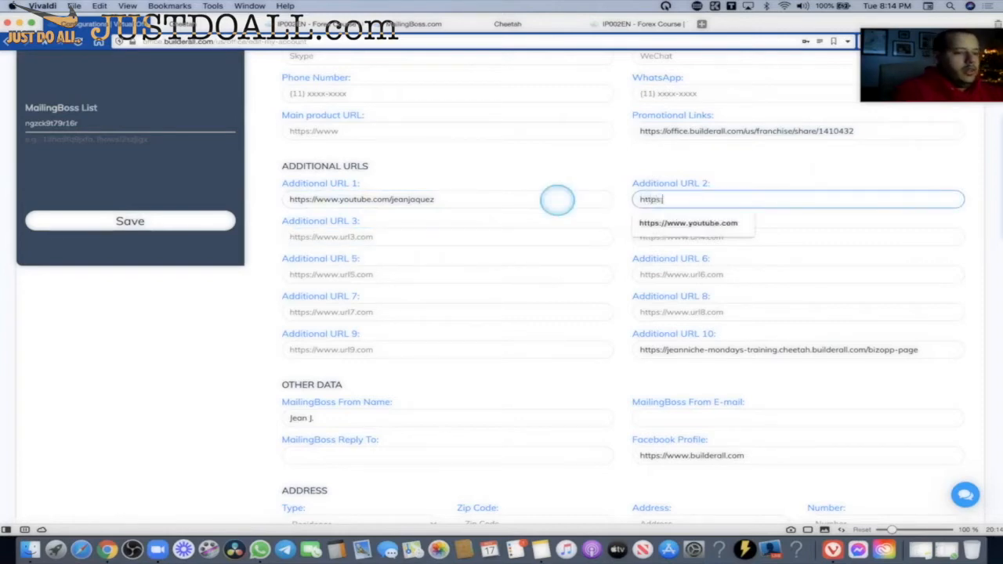
type("tps://www.fac")
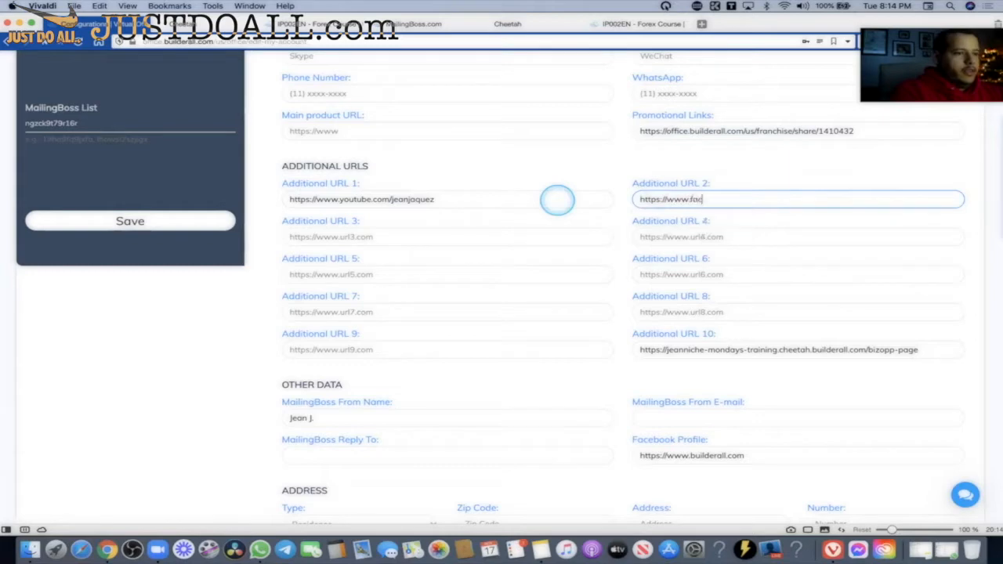
type("ebook.com")
left_click(161, 220)
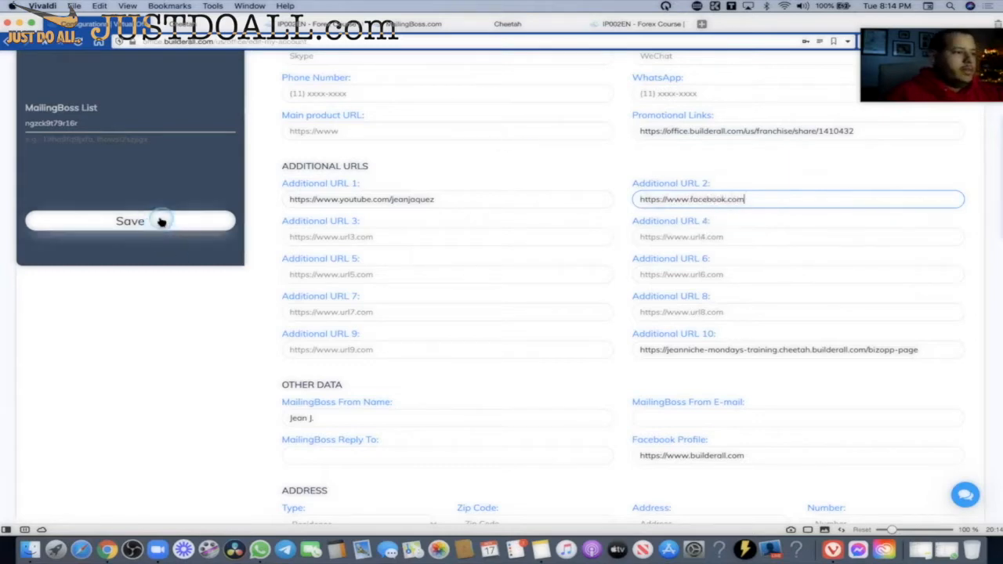
left_click(514, 24)
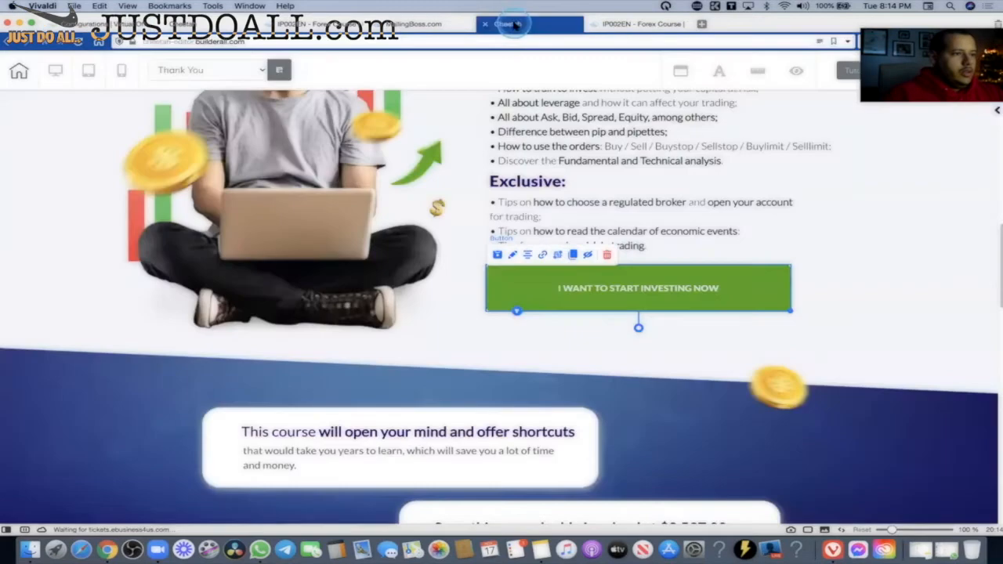
Link the investing button to Autotag Additional URL 2, save and publish, then view the live page.
left_click(542, 258)
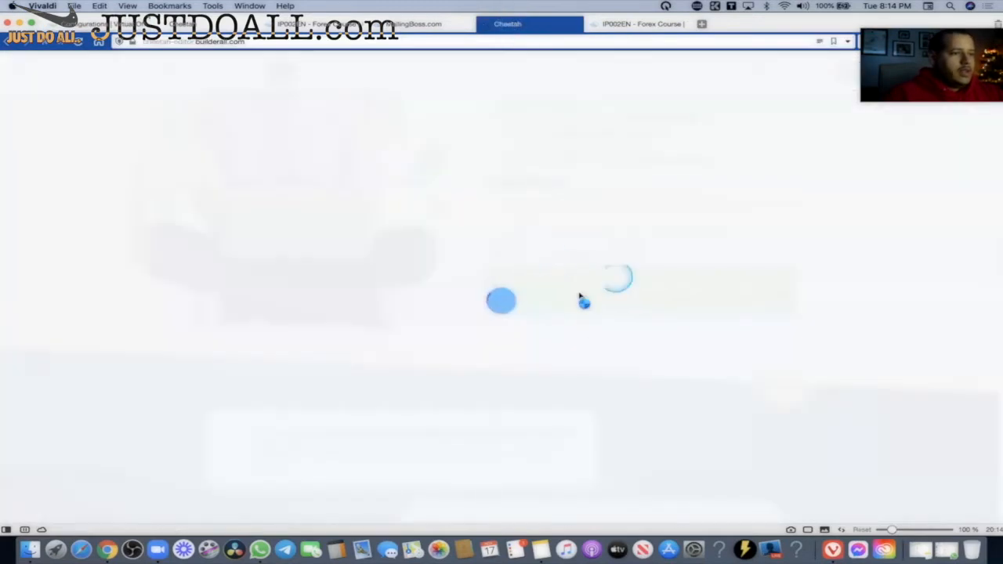
left_click(625, 287)
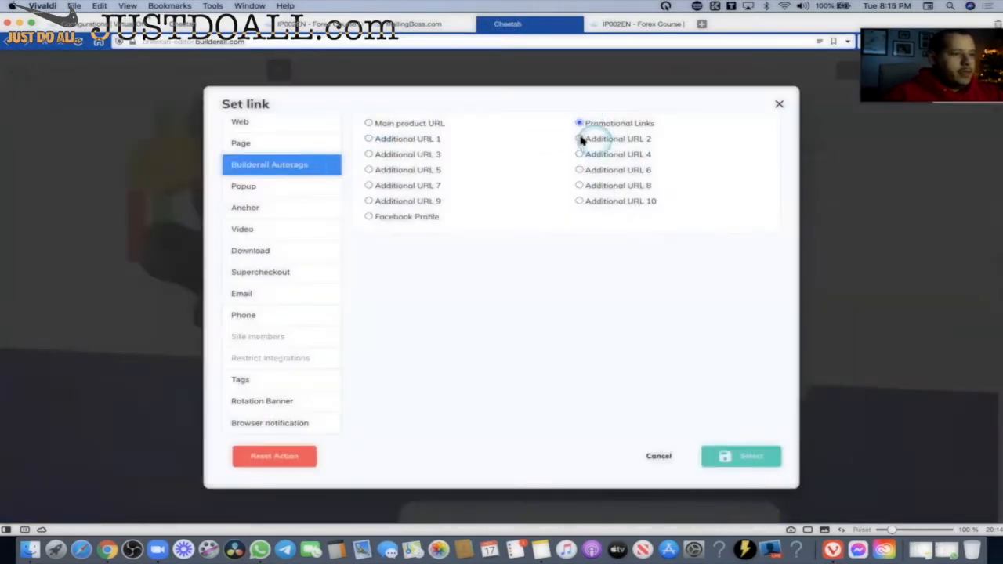
left_click(579, 139)
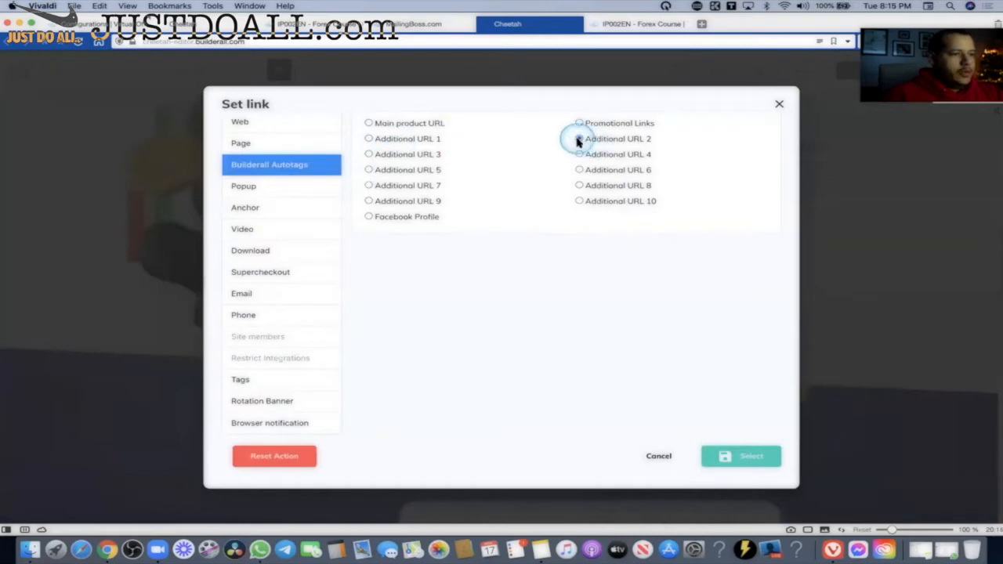
left_click(761, 459)
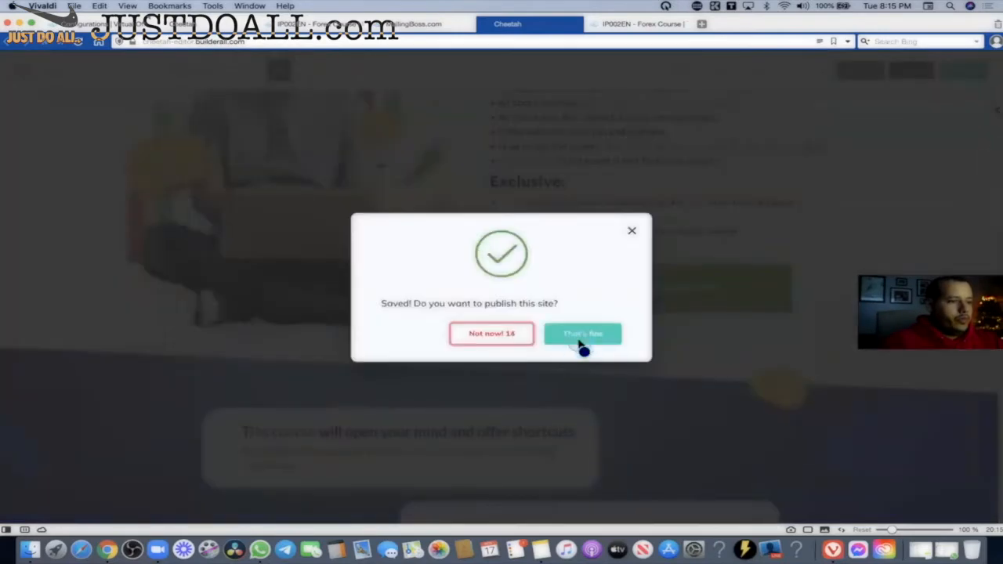
left_click(580, 347)
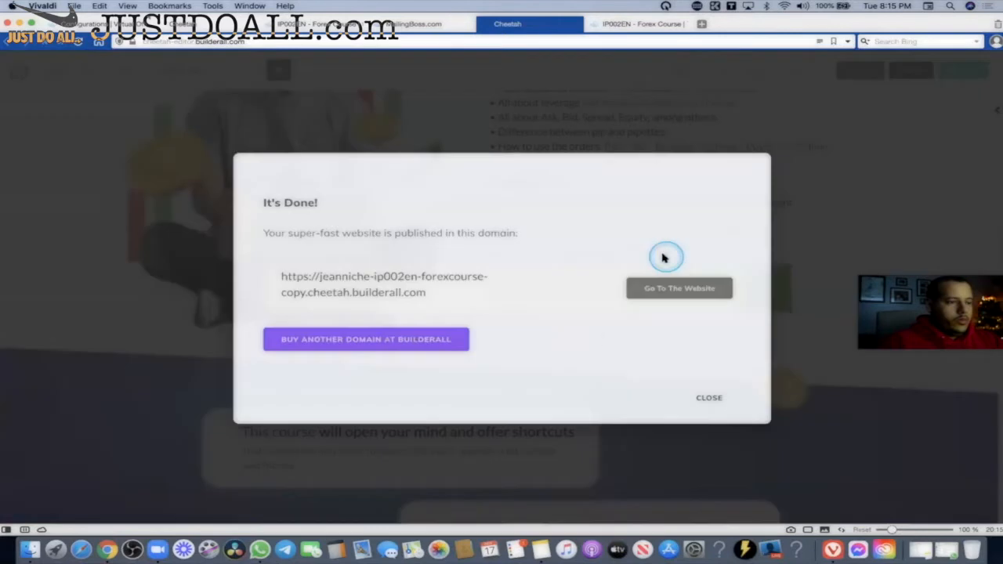
left_click(707, 397)
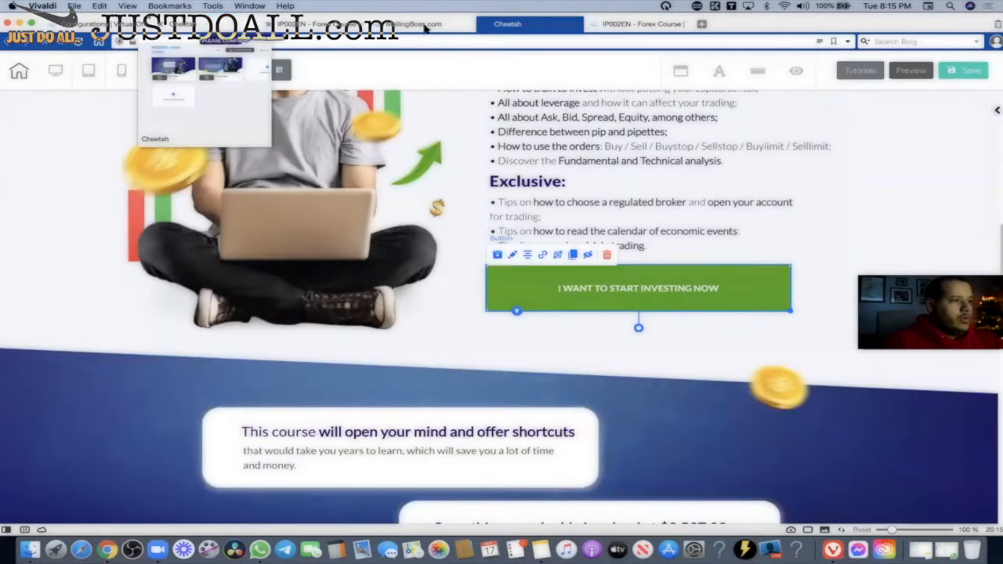
left_click(636, 24)
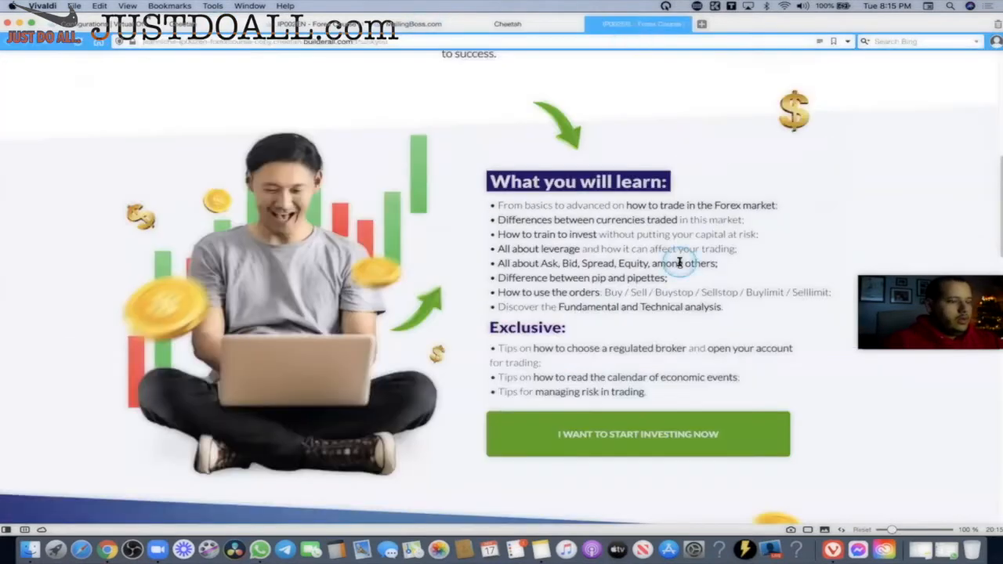
key("super+r")
scroll(623, 236, "down", 10)
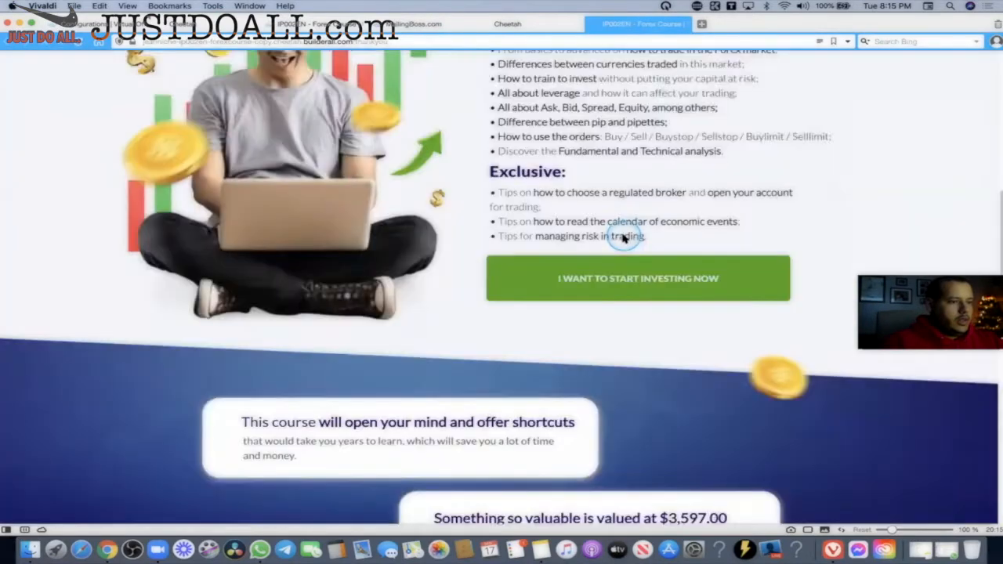
scroll(623, 237, "down", 2)
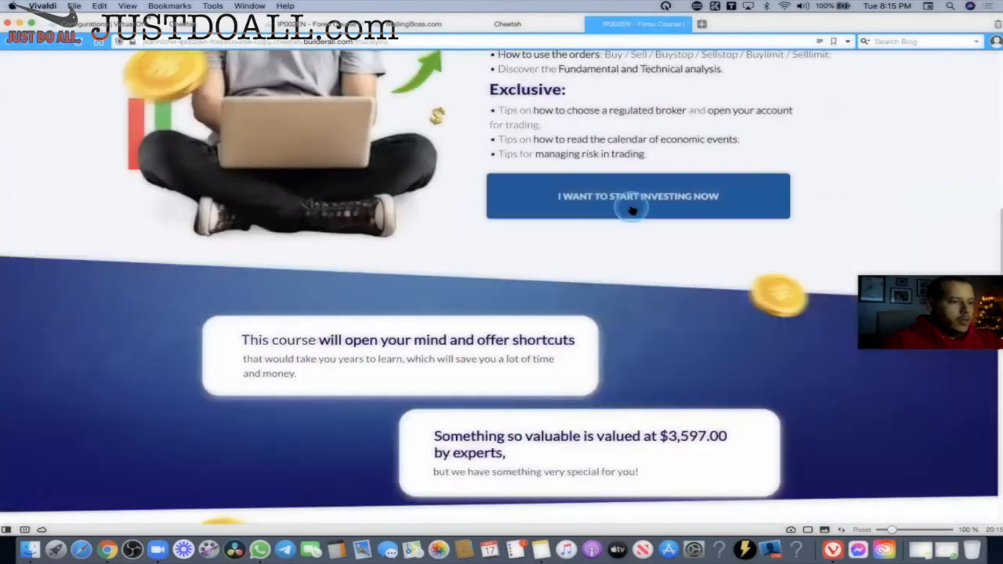
left_click(676, 193)
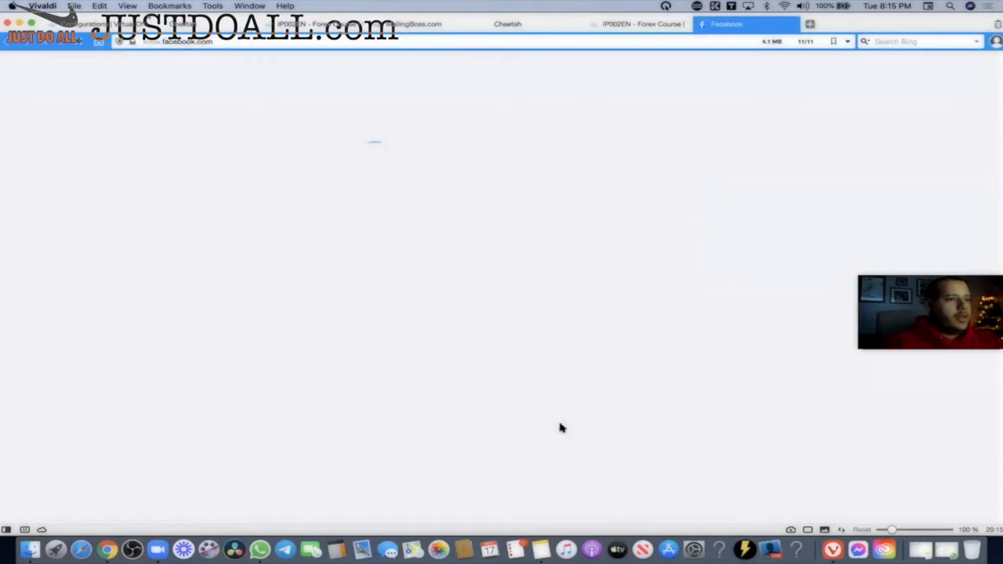
left_click(742, 165)
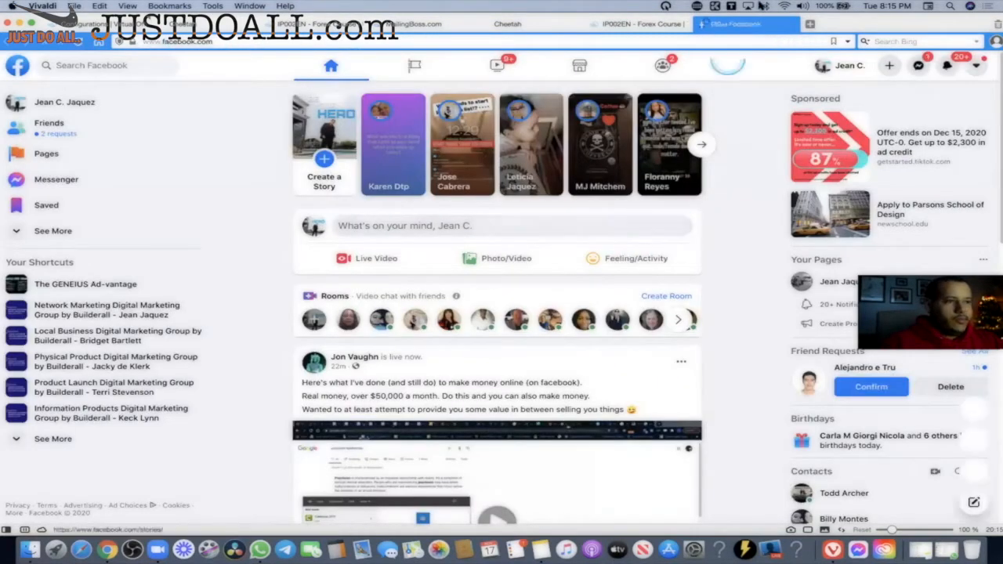
left_click(702, 25)
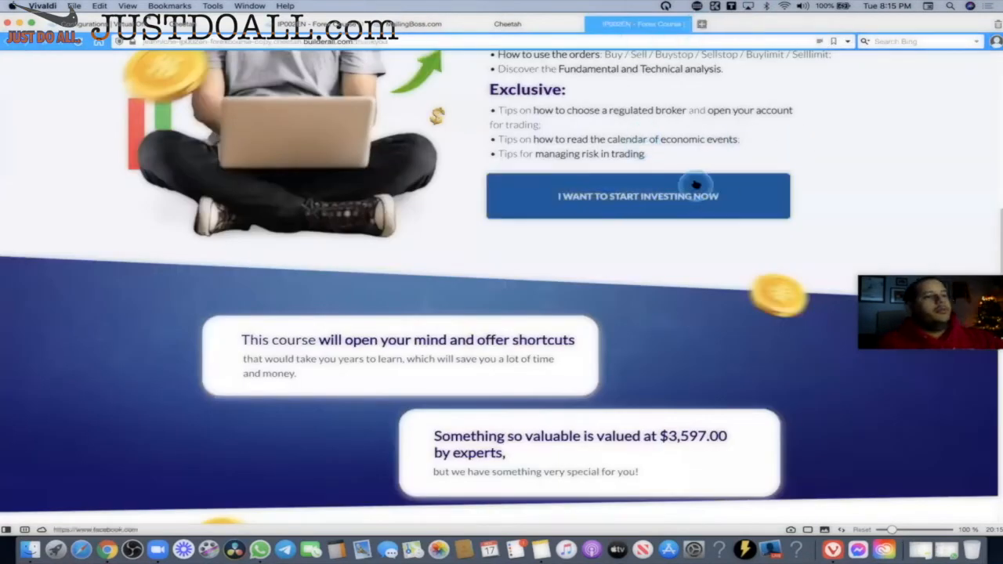
Back in the Cheetah editor, select the I WANT TO START RIGHT NOW button and open its link settings.
left_click(521, 25)
scroll(703, 225, "down", 10)
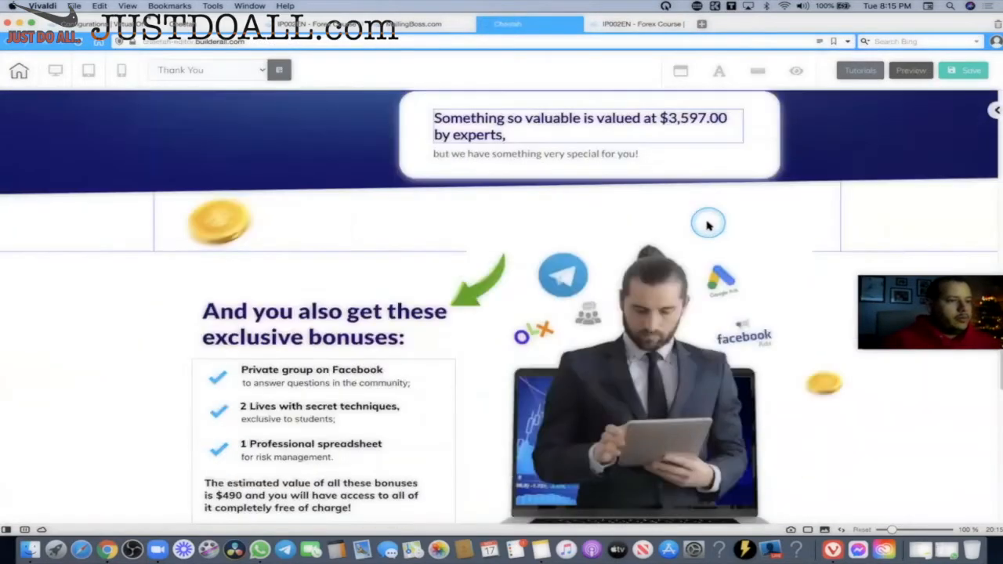
scroll(434, 191, "down", 9)
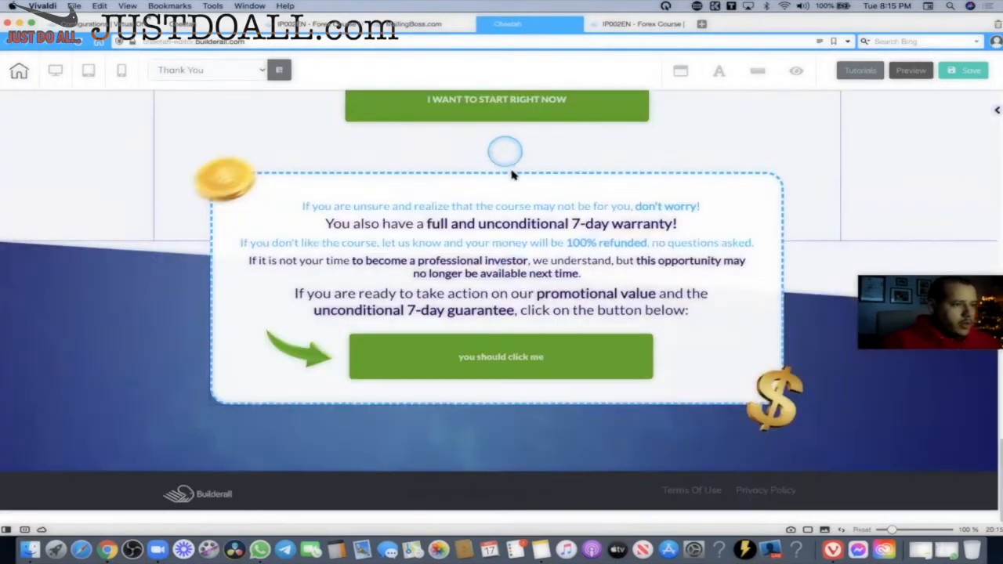
scroll(507, 152, "up", 2)
left_click(517, 195)
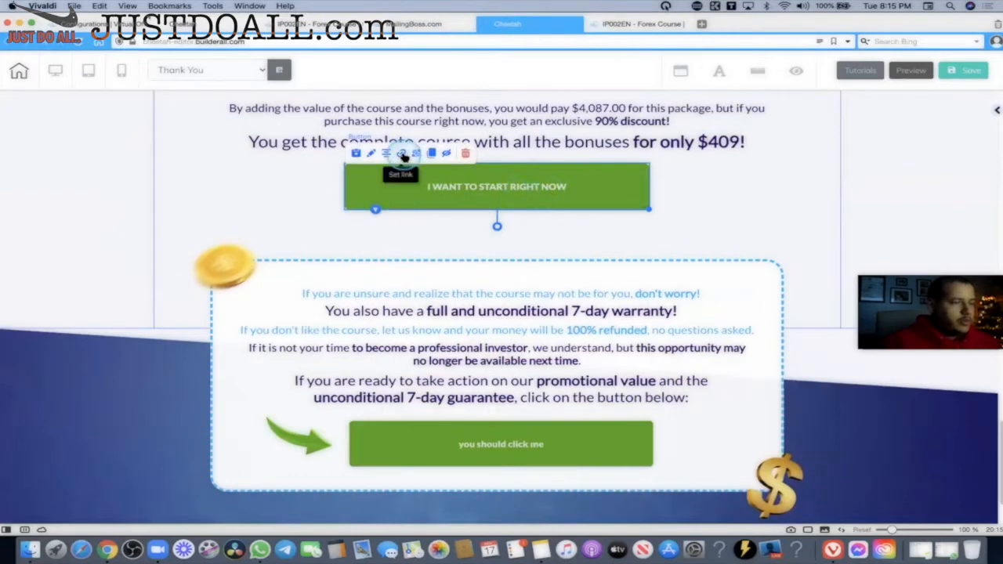
left_click(401, 154)
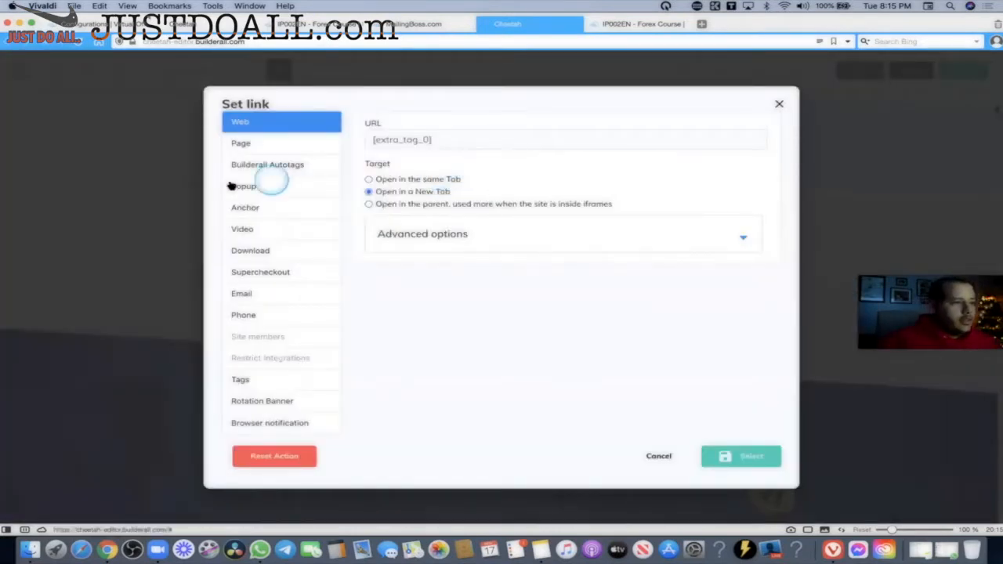
Link the button to the ct-extra-tag-0 Builderall tag, then reopen Set link to check it.
left_click(255, 168)
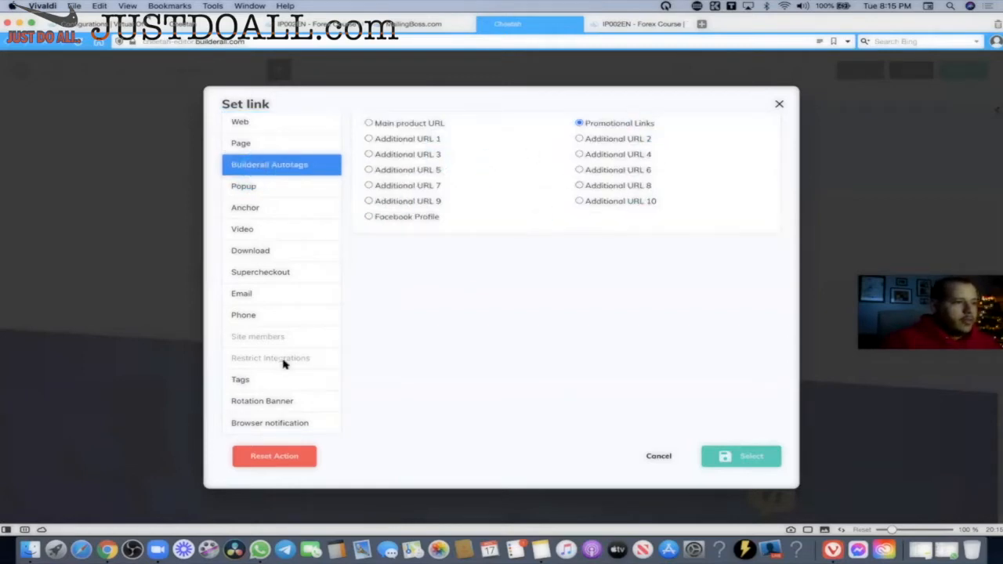
left_click(257, 382)
left_click(765, 205)
left_click_drag(766, 206, 457, 240)
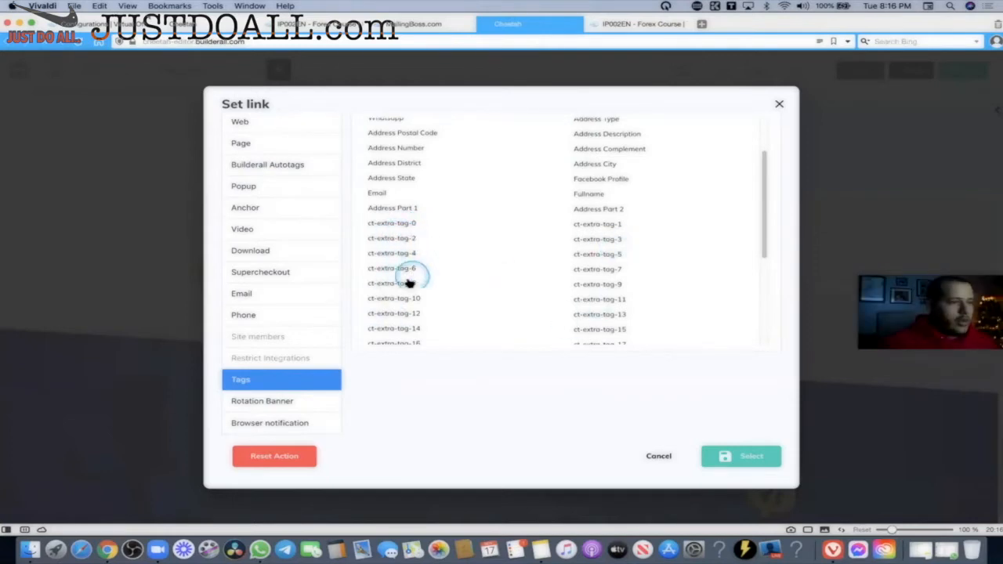
left_click(412, 225)
left_click(739, 458)
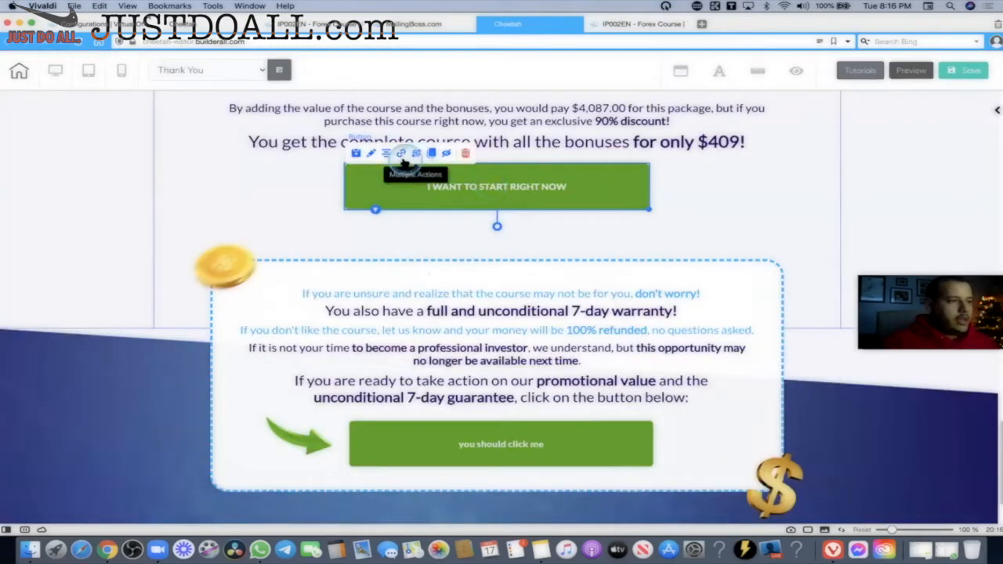
left_click(402, 157)
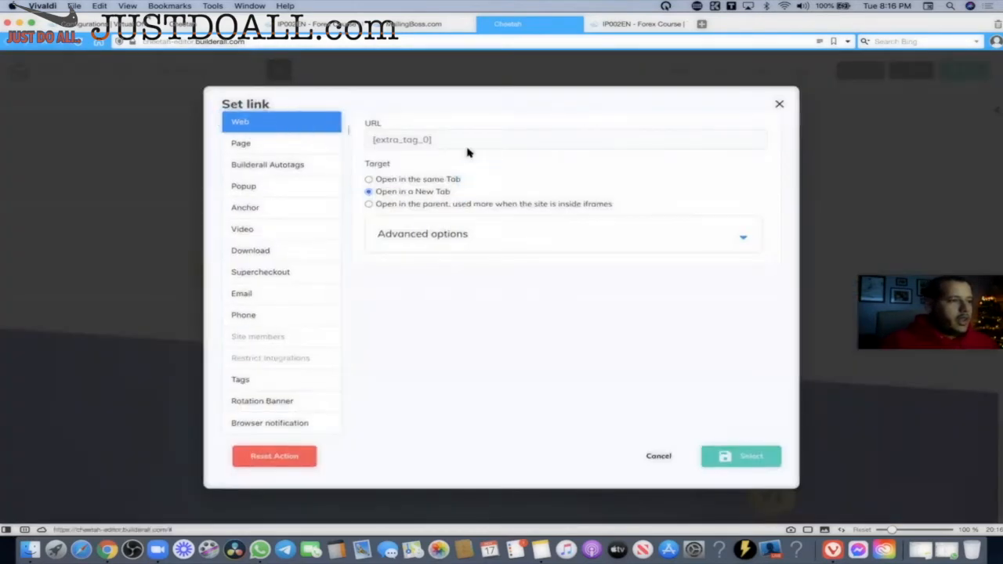
Inspect the [extra_tag_0] web URL in Set link and cancel without changes.
left_click_drag(464, 140, 358, 144)
left_click(427, 141)
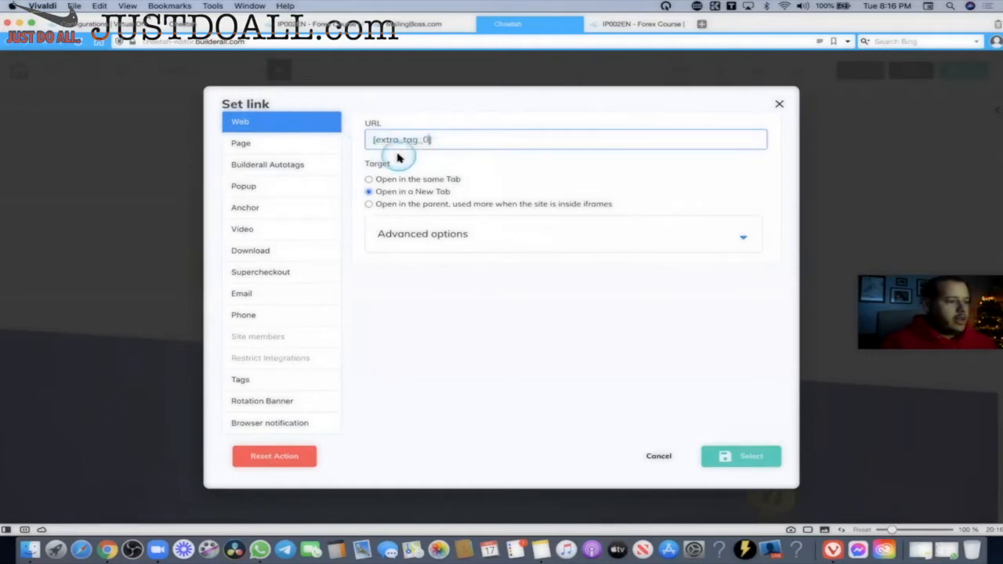
key("ctrl")
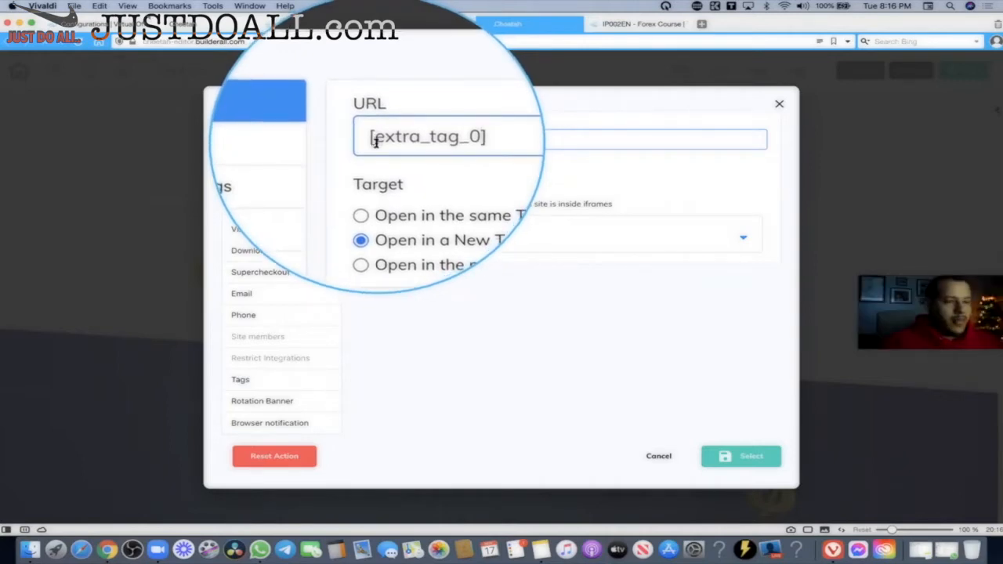
key("ctrl")
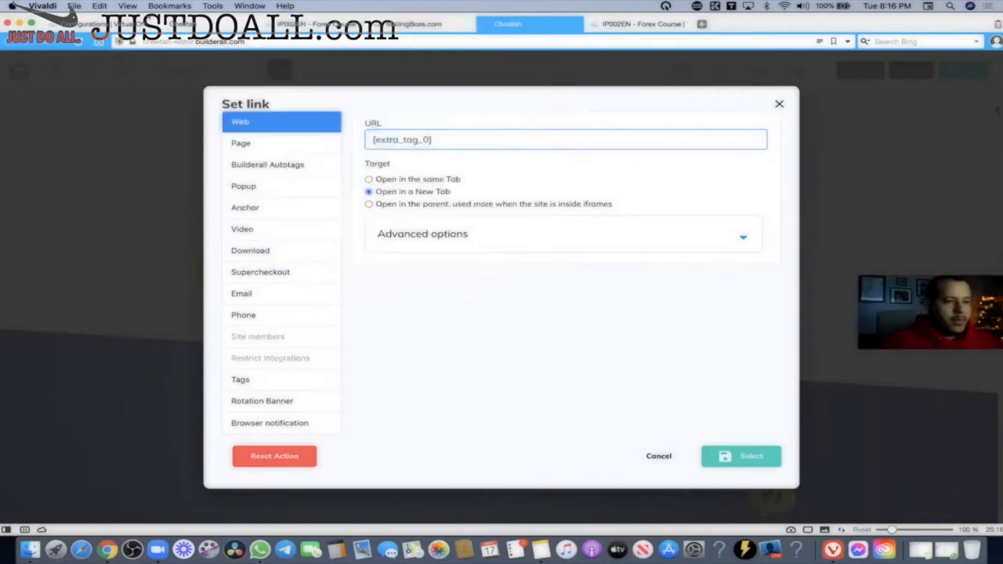
left_click(658, 455)
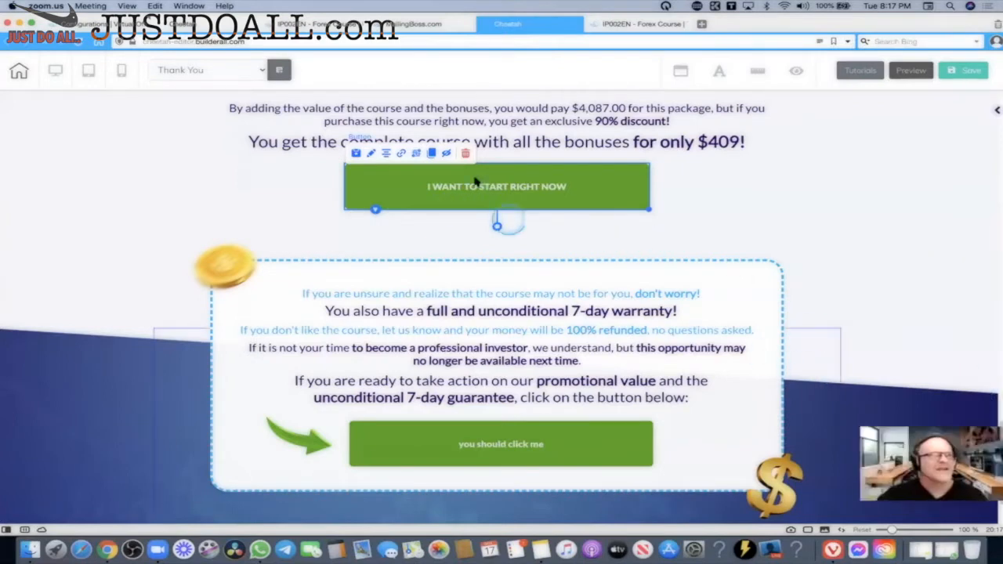
Reopen the START RIGHT NOW button's link settings, review Autotags, Tags and Web, then cancel.
left_click(393, 186)
left_click(627, 210)
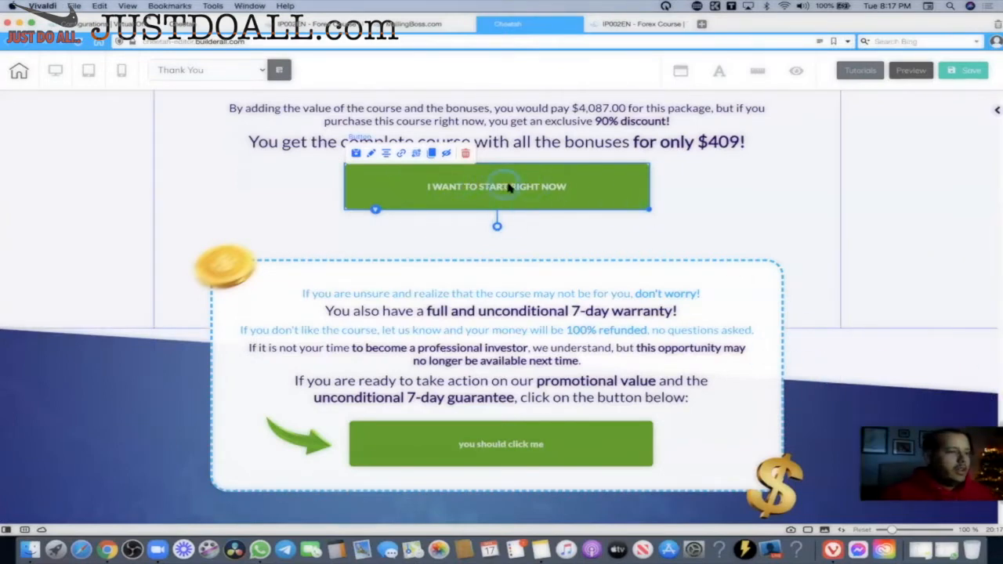
left_click(401, 153)
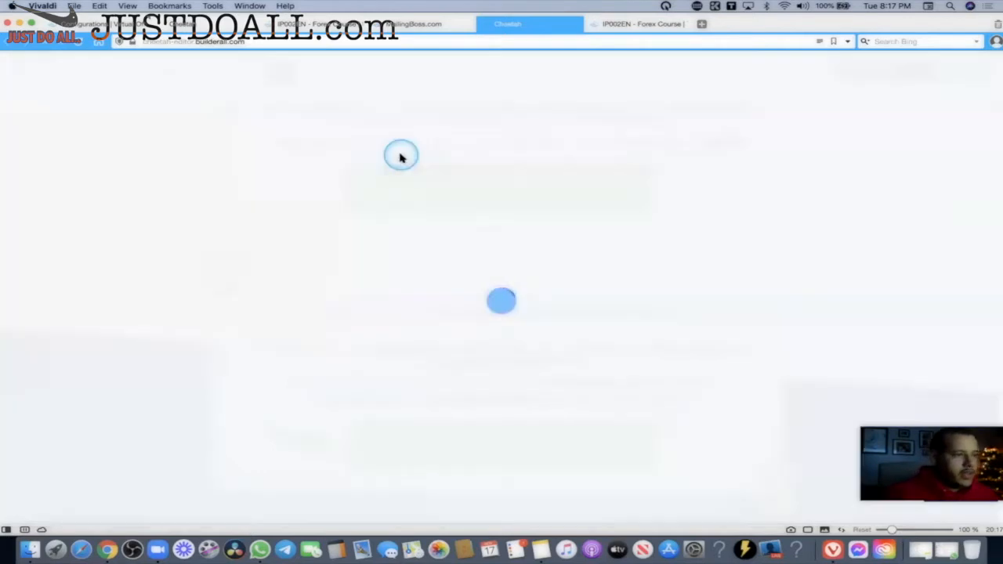
left_click(257, 168)
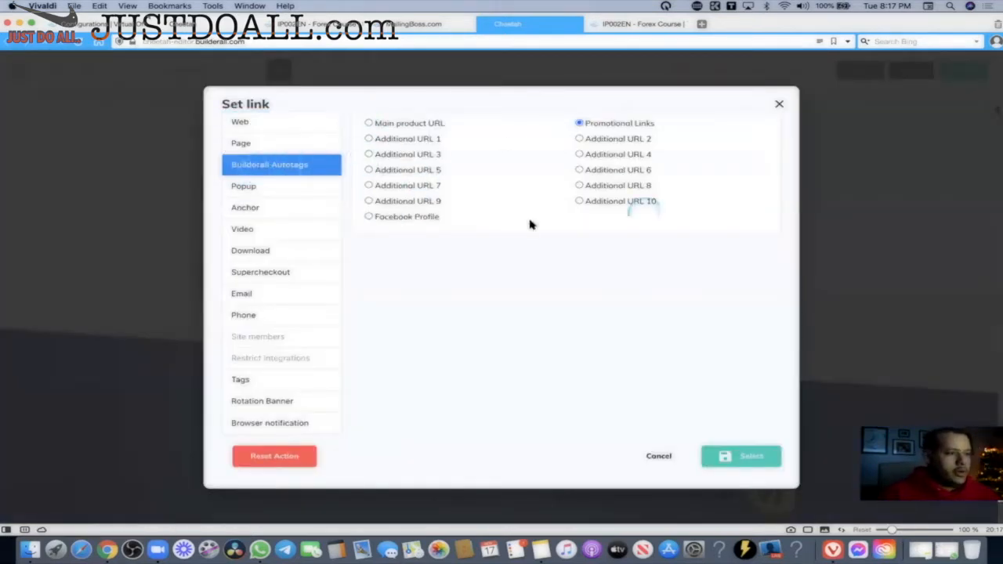
left_click(251, 384)
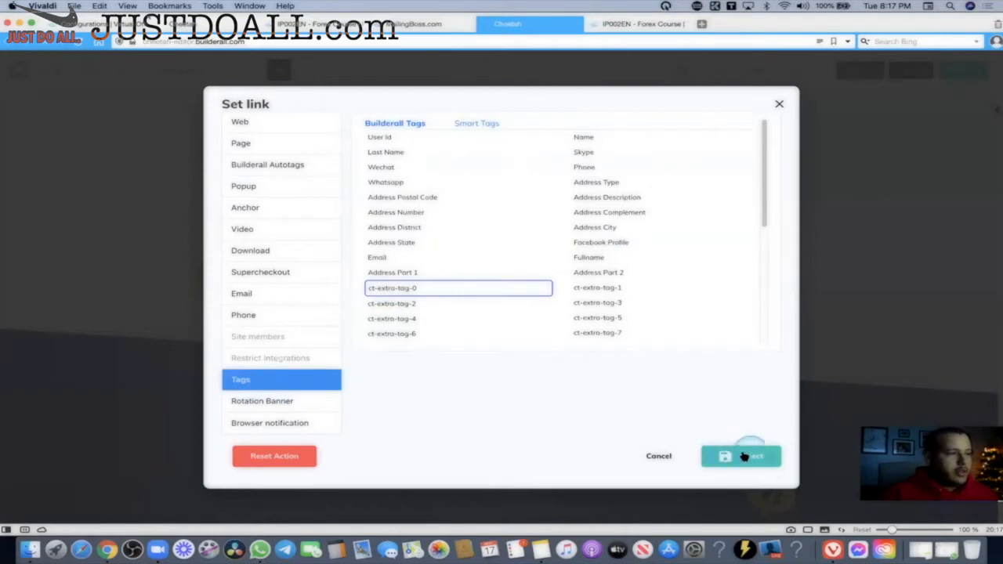
left_click(260, 124)
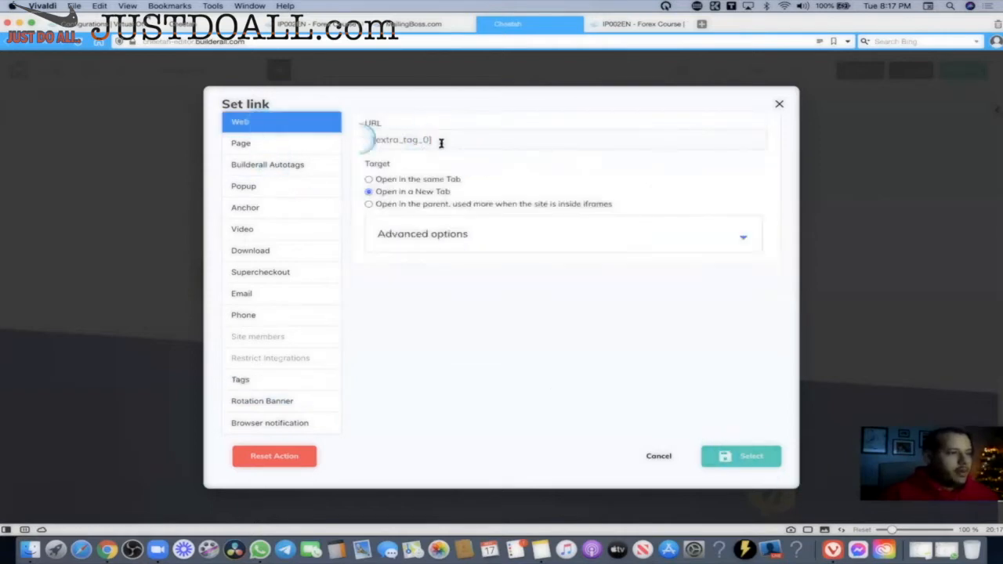
left_click_drag(470, 141, 369, 141)
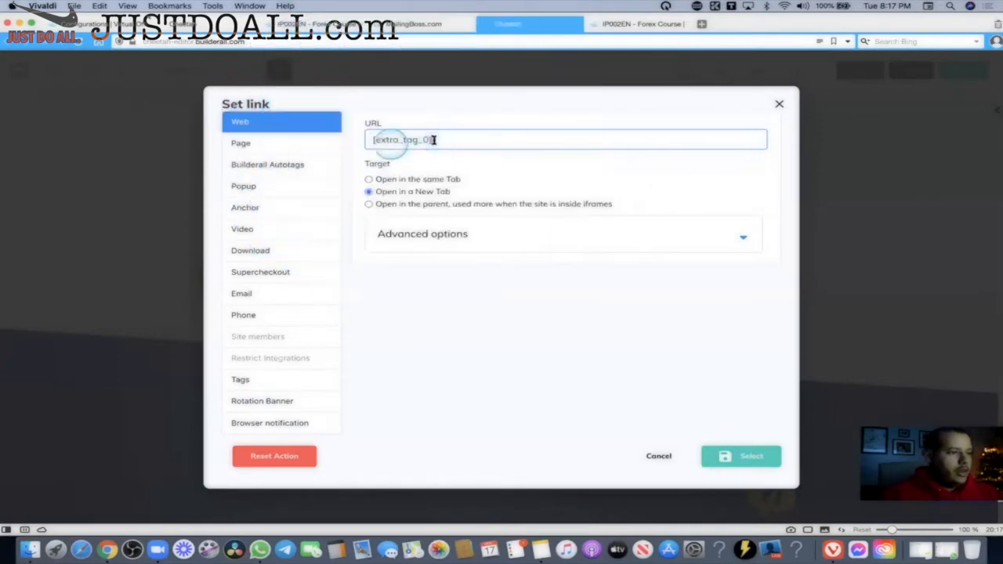
left_click(658, 456)
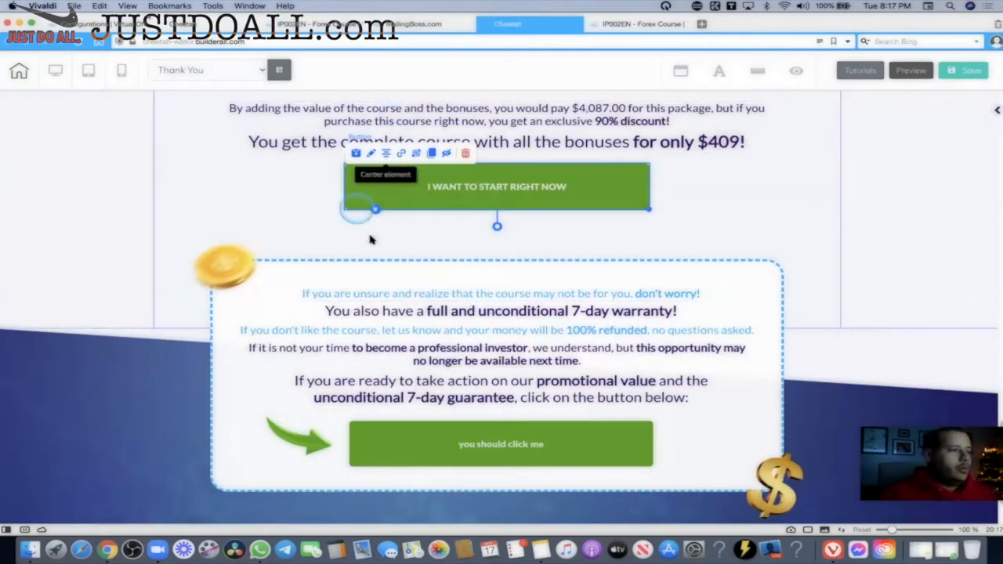
Add the missing 'z' to the Facebook profile URL in Extra TAG 0 under Extra Settings.
left_click(114, 27)
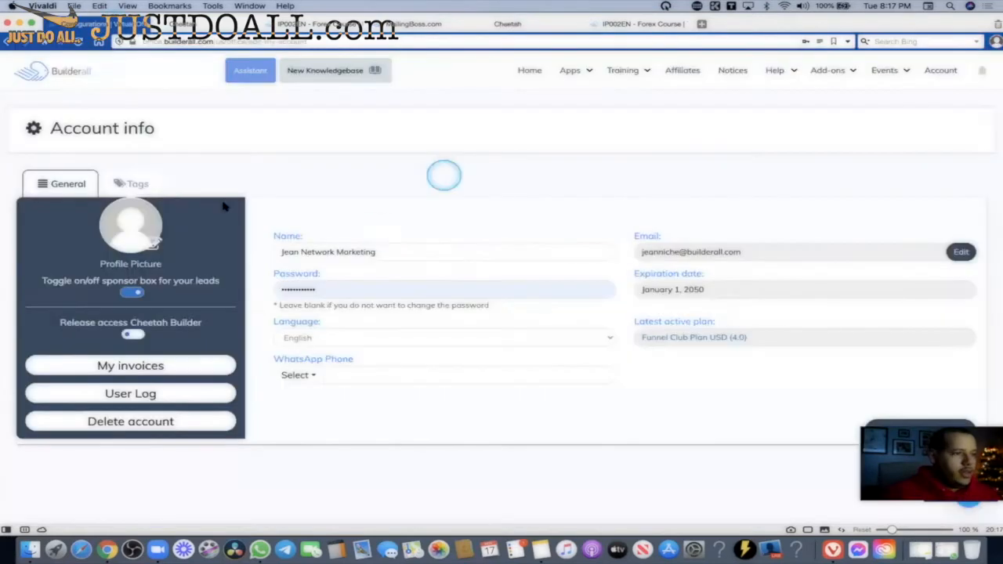
left_click(135, 183)
scroll(361, 212, "down", 10)
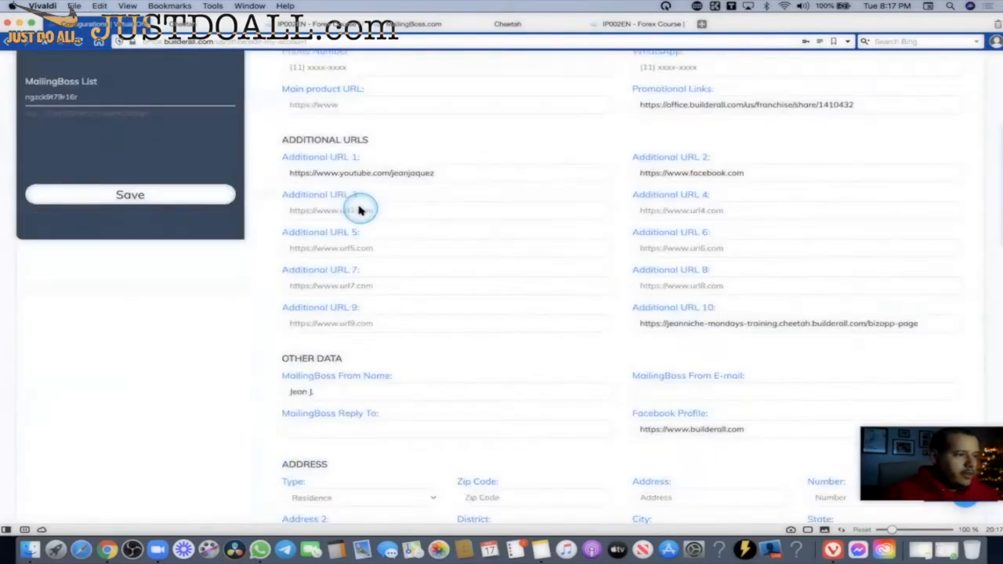
scroll(360, 212, "up", 2)
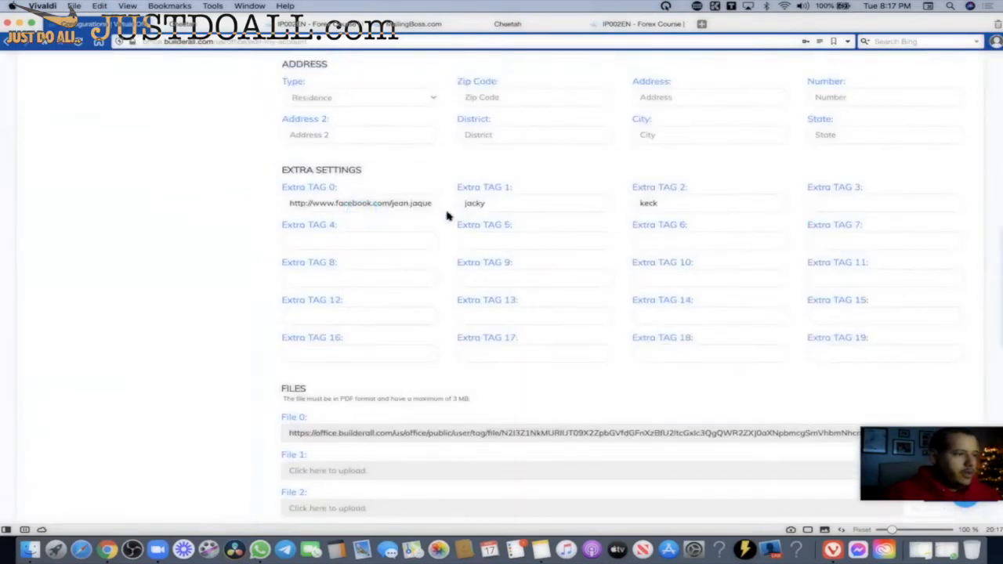
left_click(387, 205)
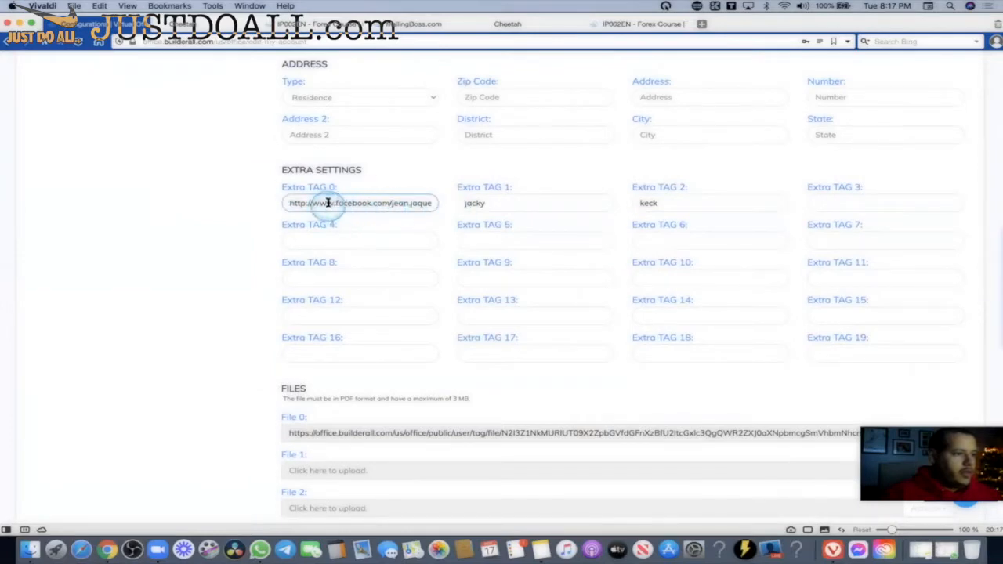
type("z")
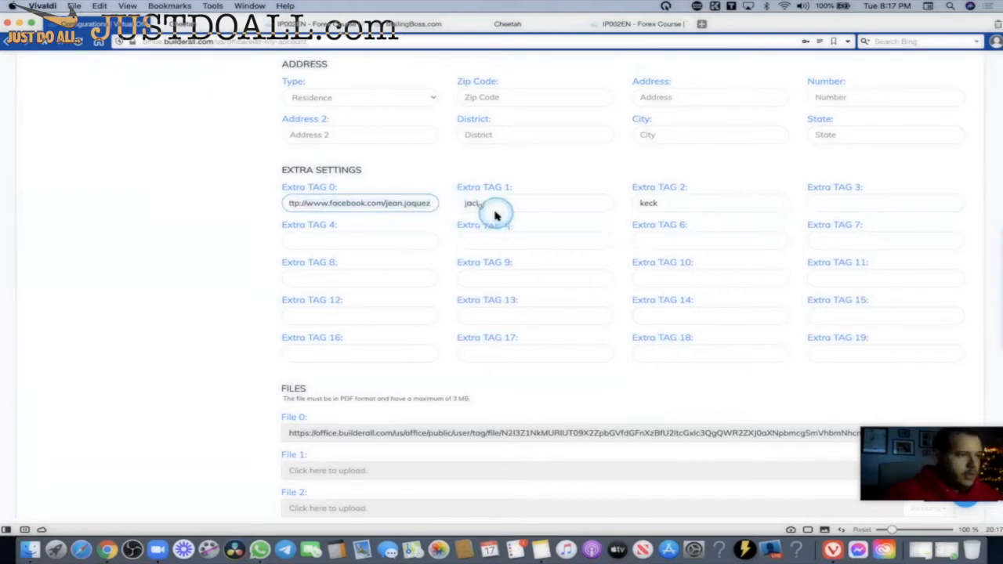
scroll(496, 215, "up", 10)
left_click(507, 24)
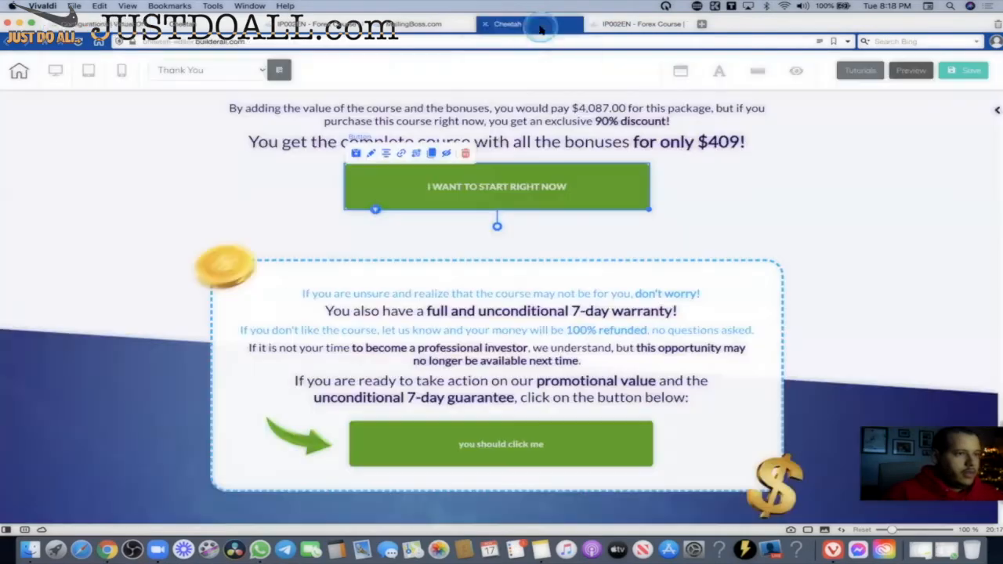
Reload the live Forex Course page and confirm I WANT TO START RIGHT NOW opens the Facebook profile.
left_click(639, 23)
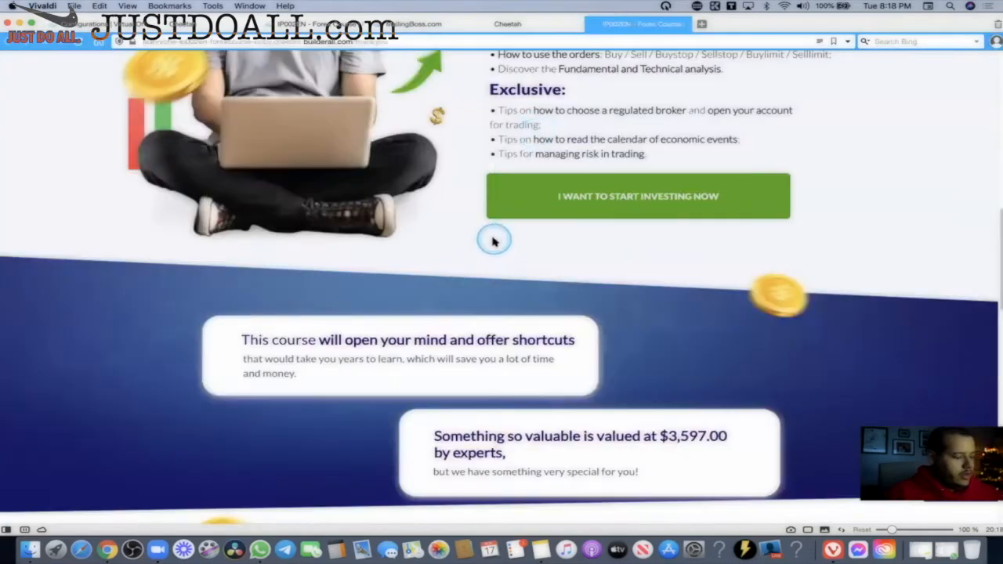
key("super+r")
scroll(689, 238, "down", 9)
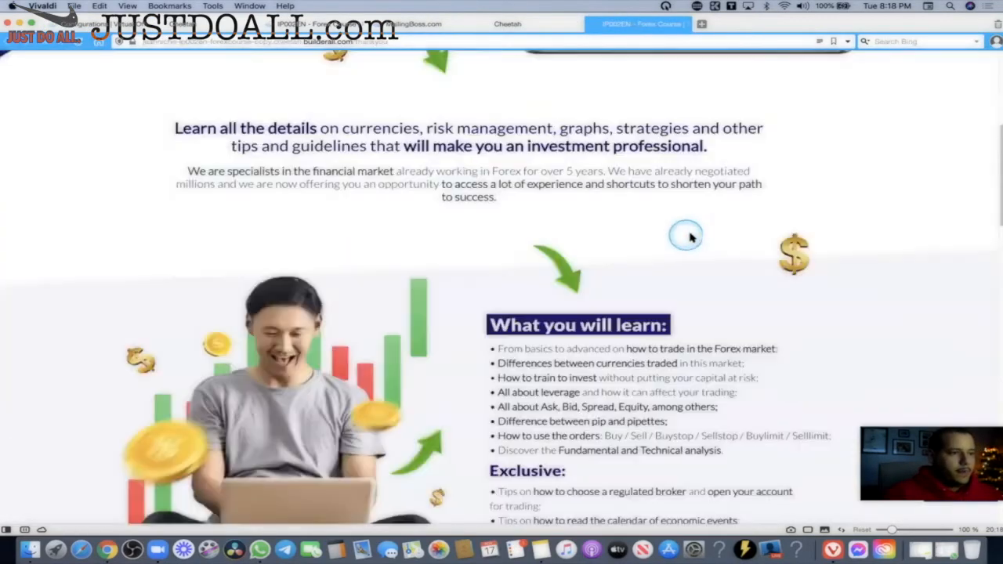
scroll(730, 238, "down", 3)
scroll(731, 239, "up", 7)
scroll(731, 240, "down", 9)
scroll(730, 239, "down", 5)
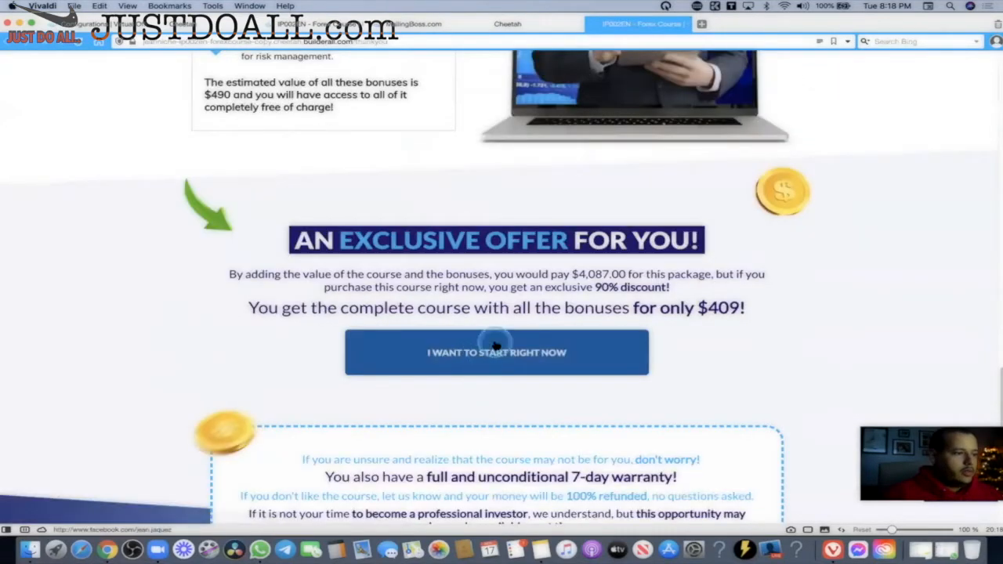
left_click(468, 353)
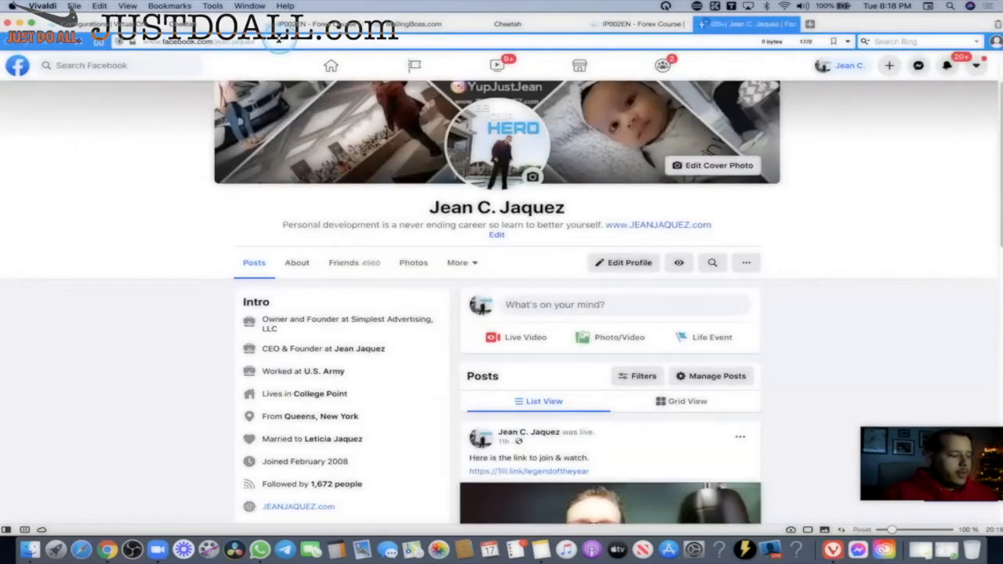
key("super+w")
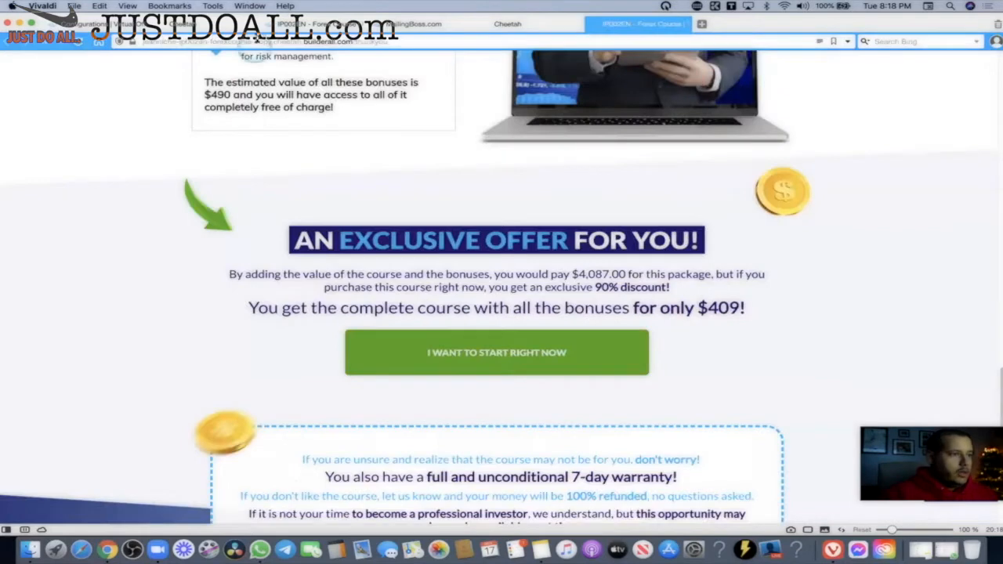
left_click(118, 24)
scroll(392, 266, "down", 6)
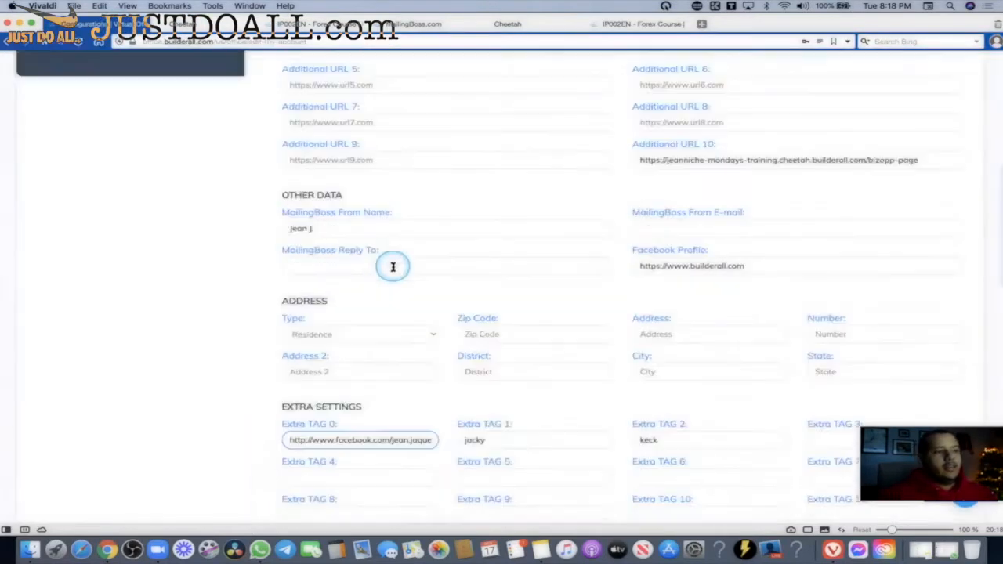
scroll(392, 271, "down", 3)
triple_click(407, 310)
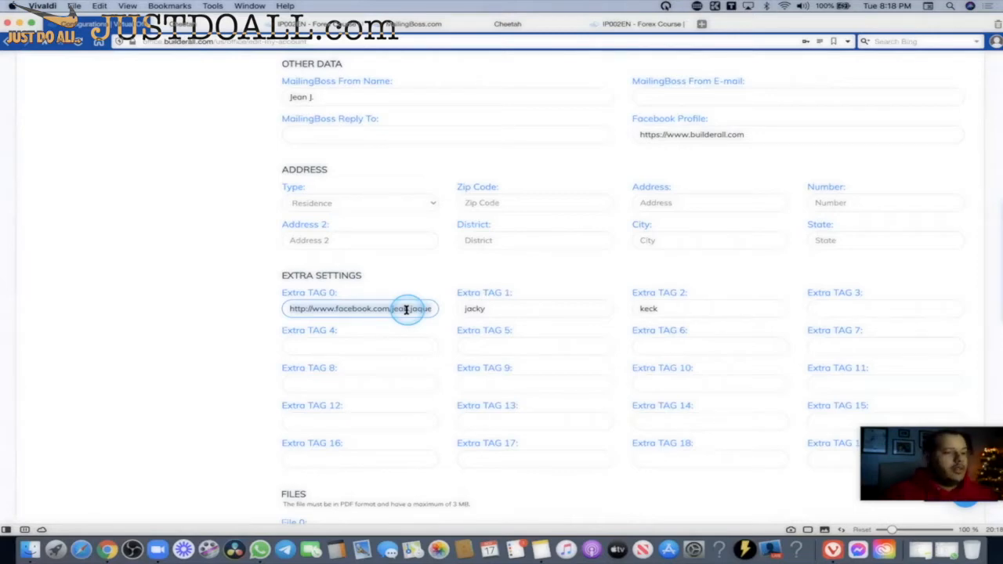
key("BackSpace")
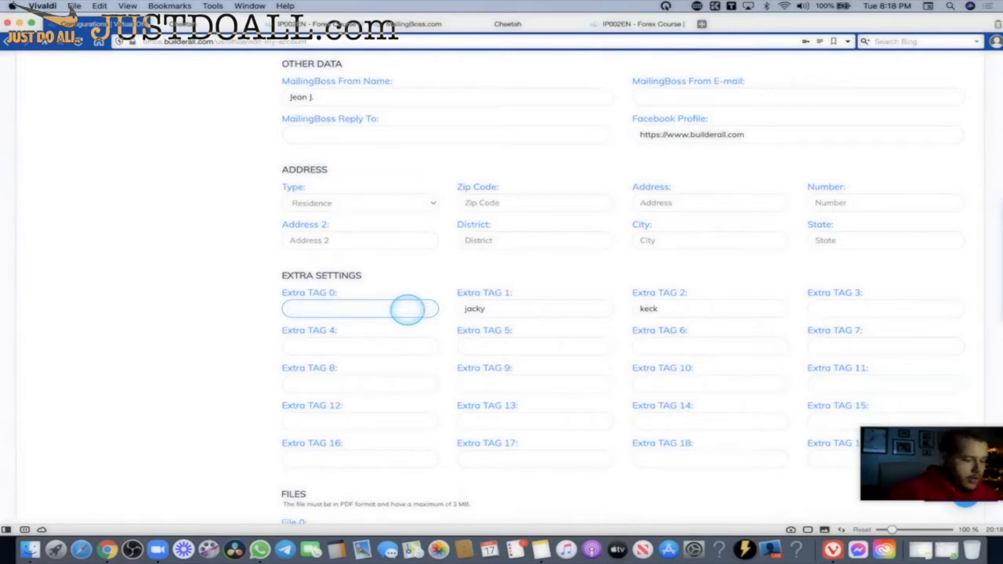
left_click(407, 309)
type("htt")
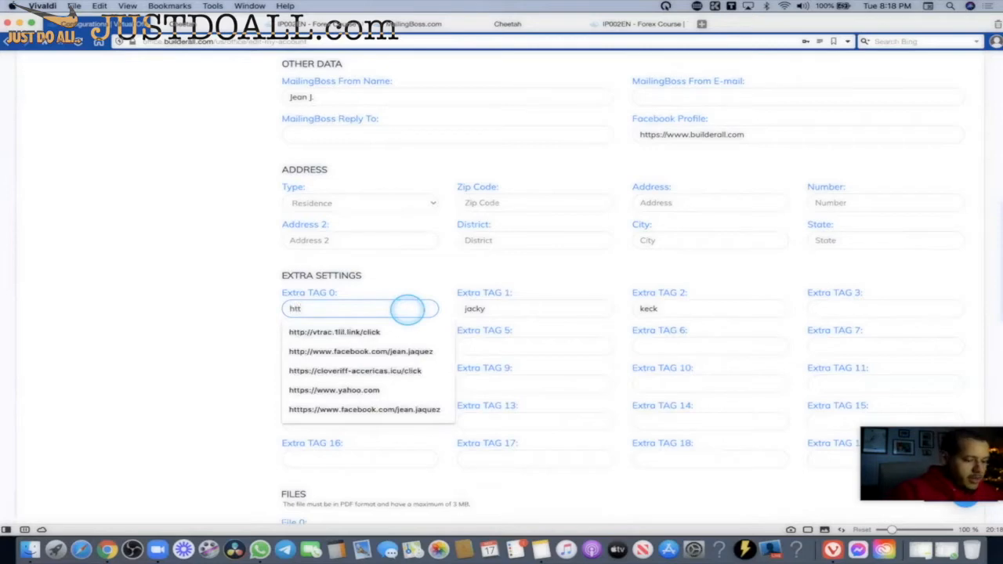
type("ps://")
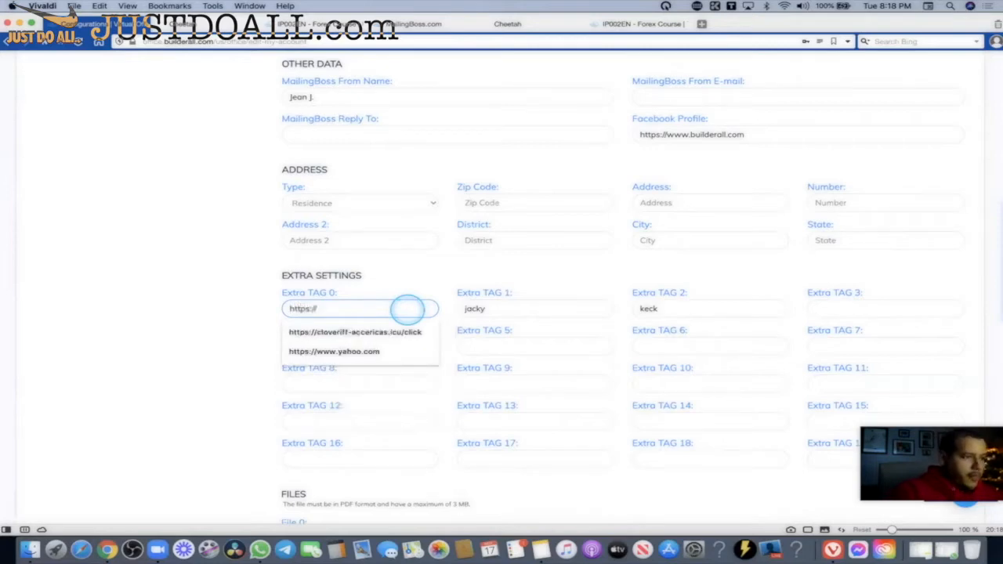
type("www.yahoo.com")
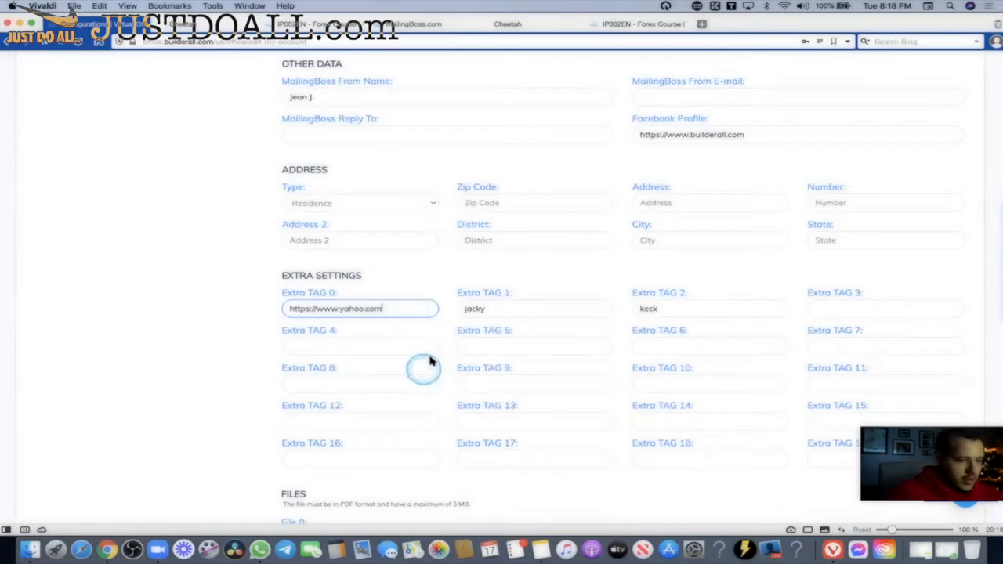
scroll(235, 284, "up", 6)
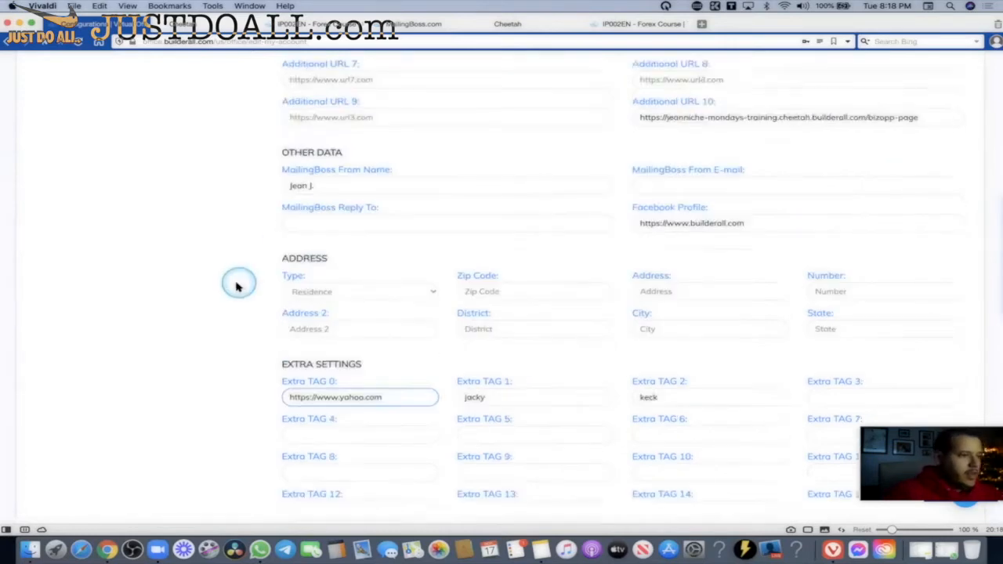
left_click(209, 204)
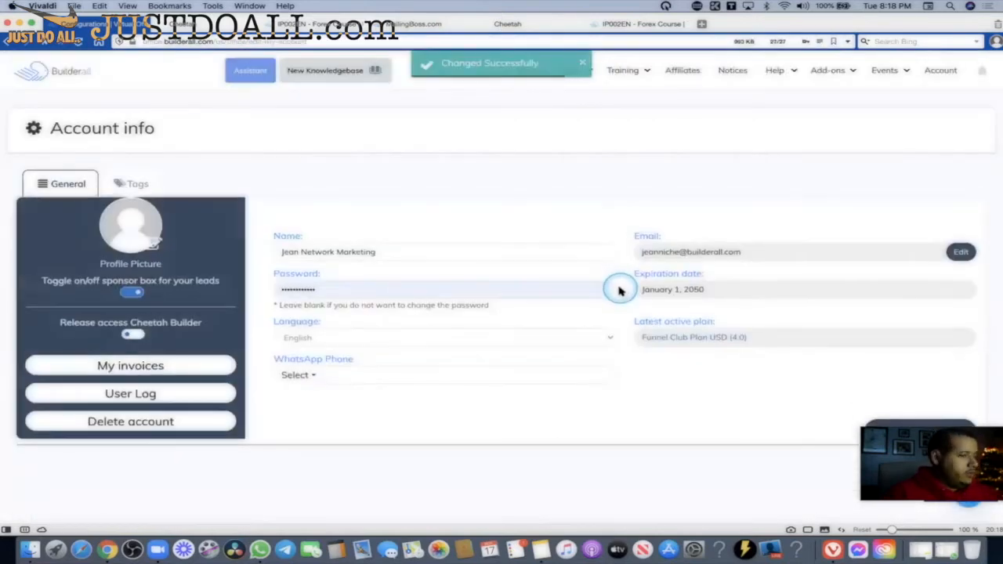
left_click(627, 23)
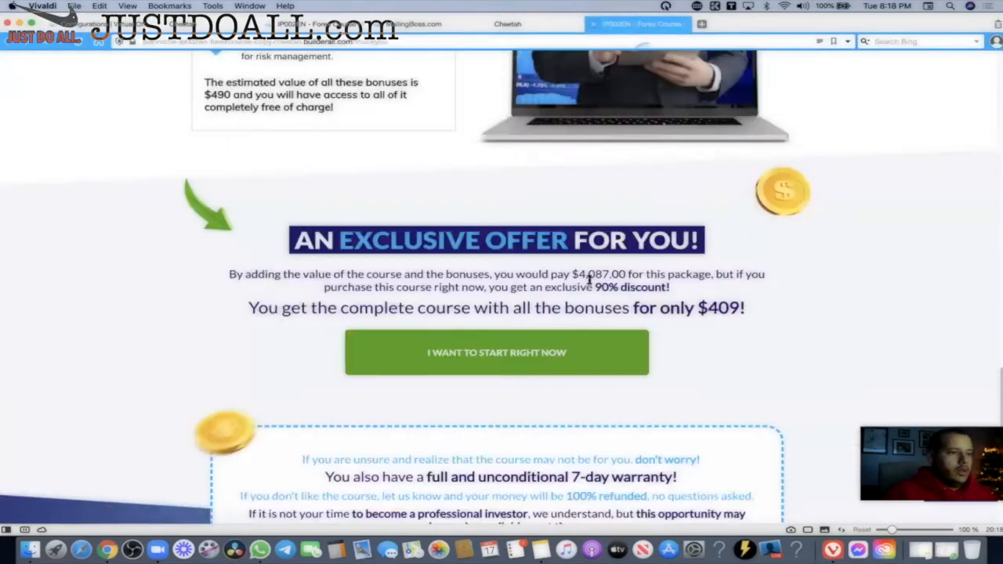
Follow the sales offer to the Congratulations page and confirm its button opens Yahoo, then close Yahoo.
left_click(528, 353)
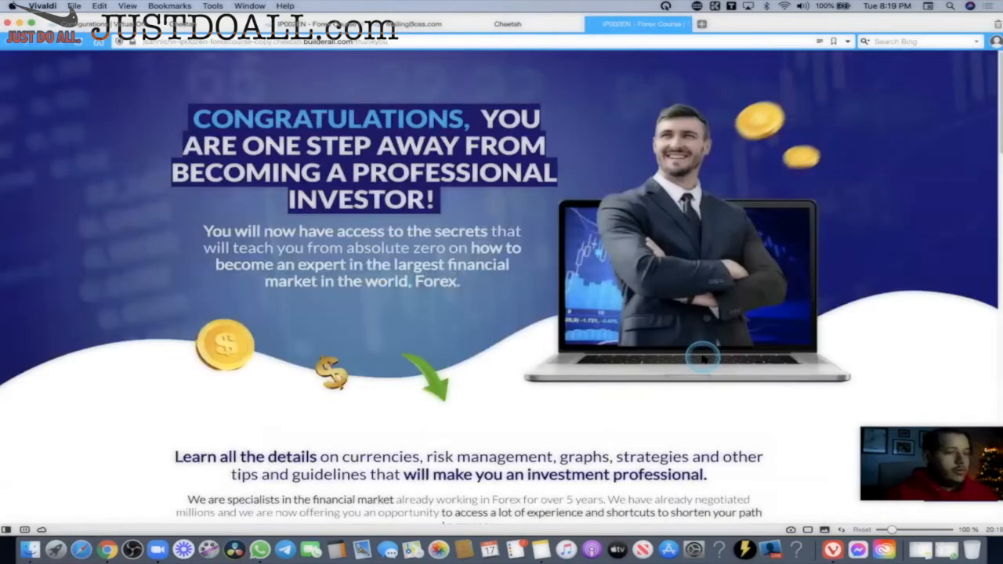
scroll(597, 255, "down", 20)
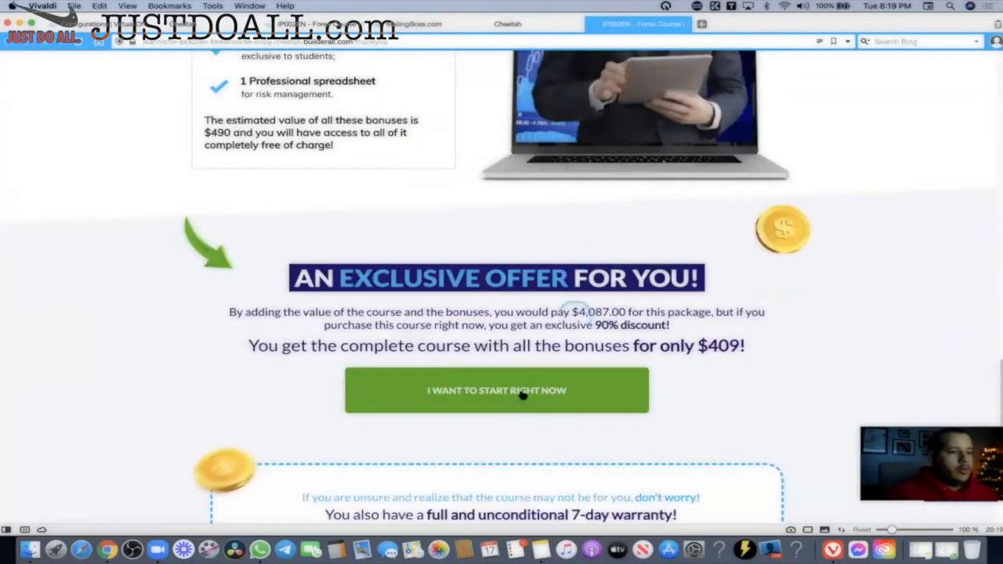
left_click(522, 396)
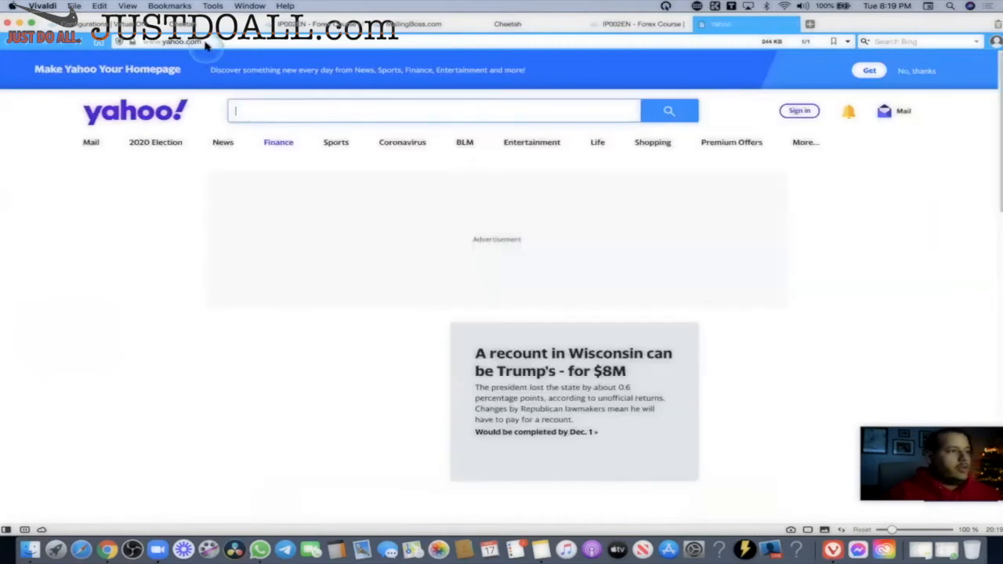
left_click(397, 109)
left_click(674, 232)
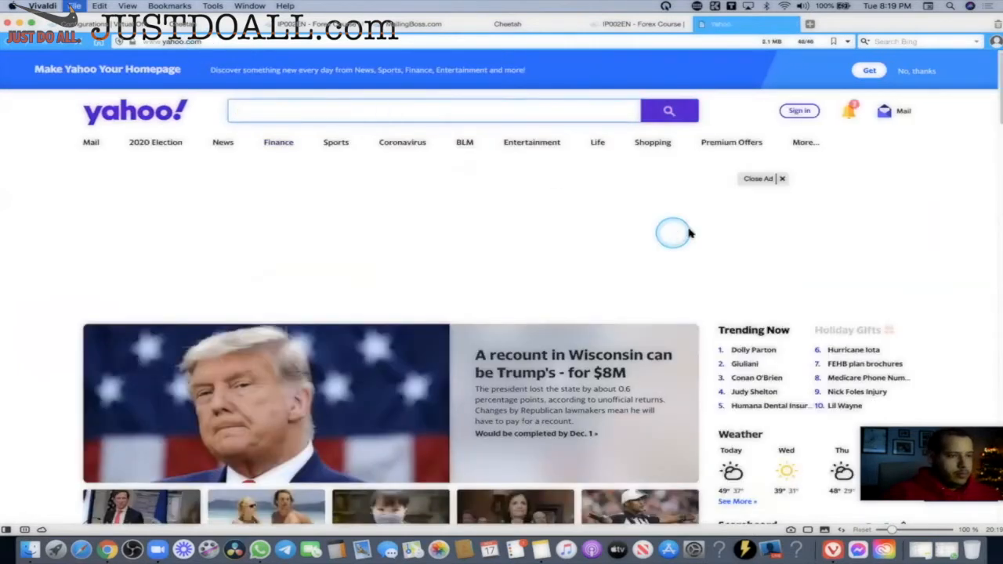
key("super+w")
scroll(736, 306, "up", 1)
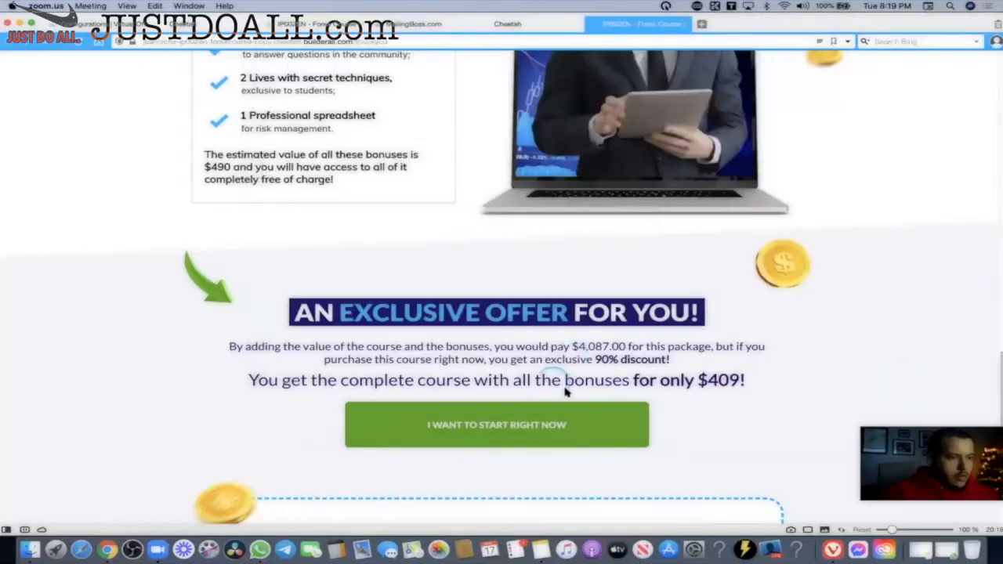
Scroll the shared Forex Course page back to the exclusive offer section priced at $409.
scroll(619, 367, "up", 12)
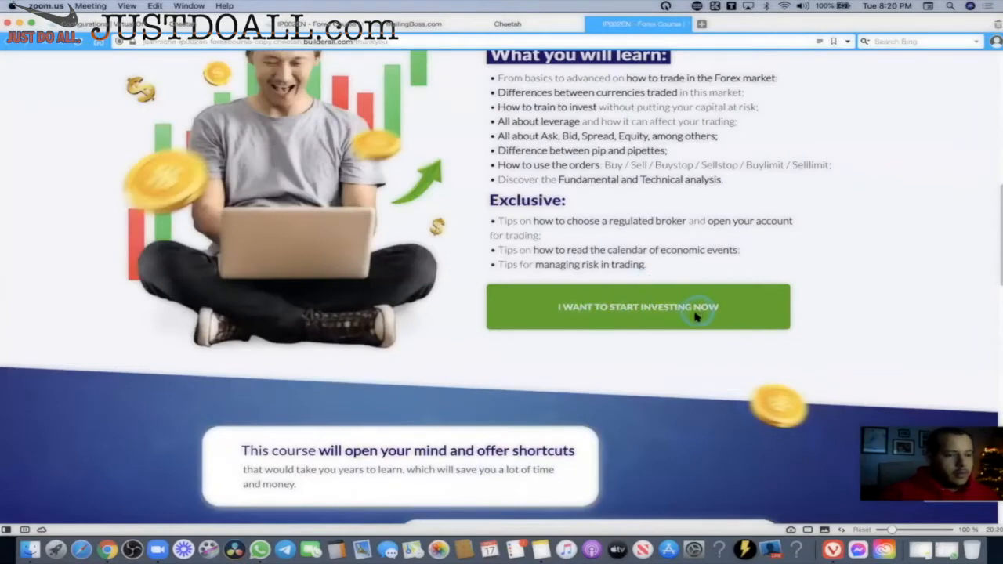
scroll(627, 304, "down", 15)
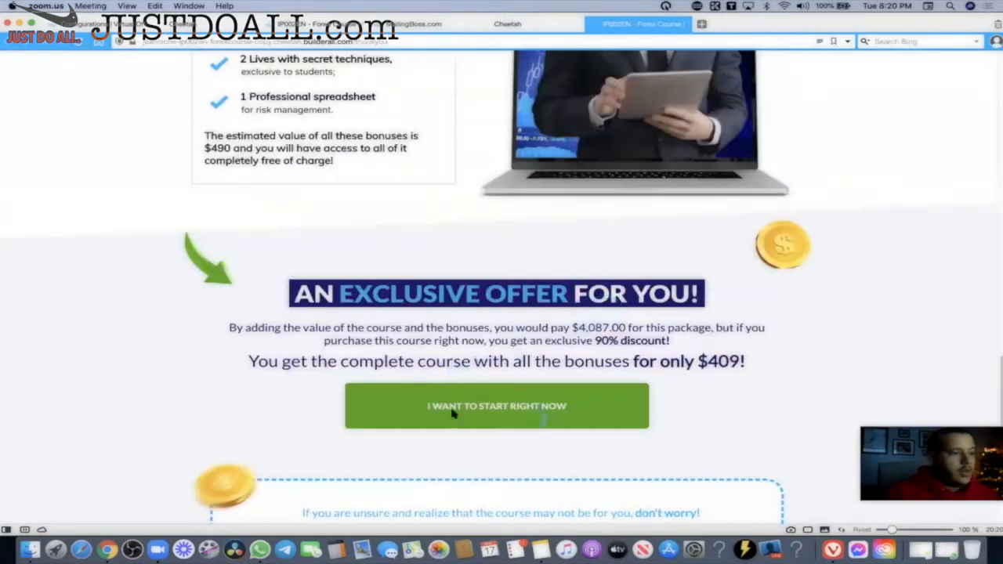
left_click(735, 387)
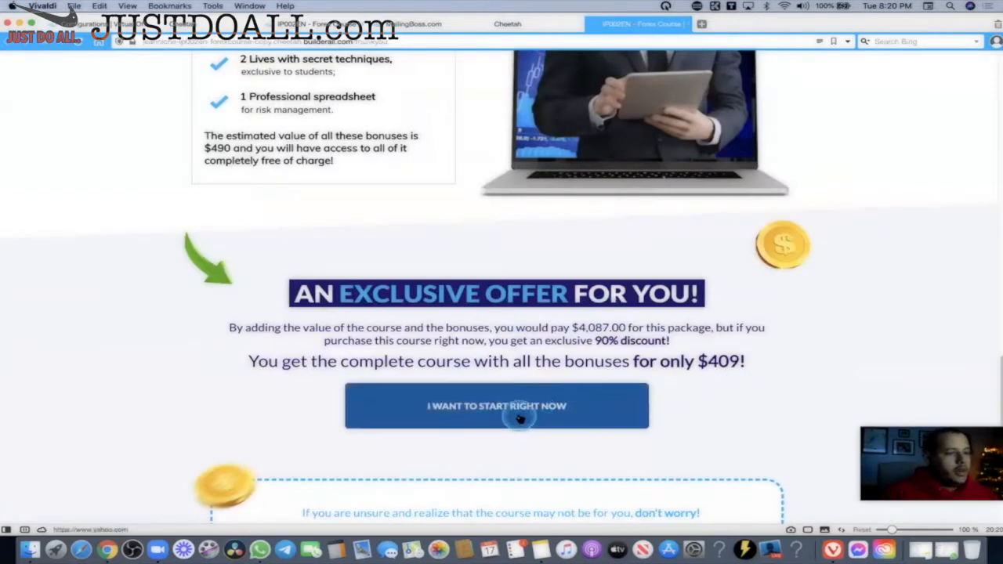
left_click(507, 23)
Clear the start-now button's [extra_tag_0] link address, then discard that change.
left_click(396, 155)
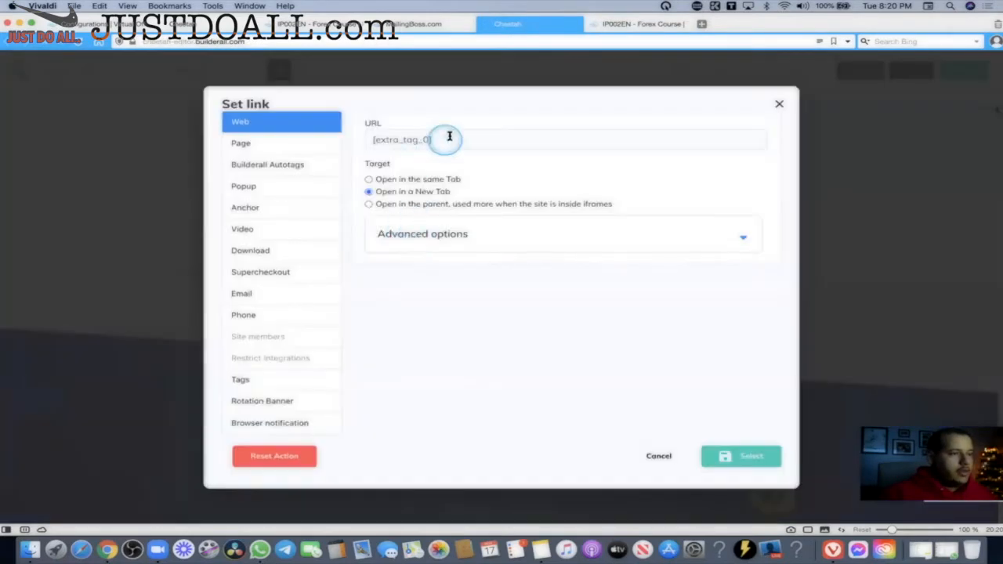
left_click_drag(449, 137, 348, 141)
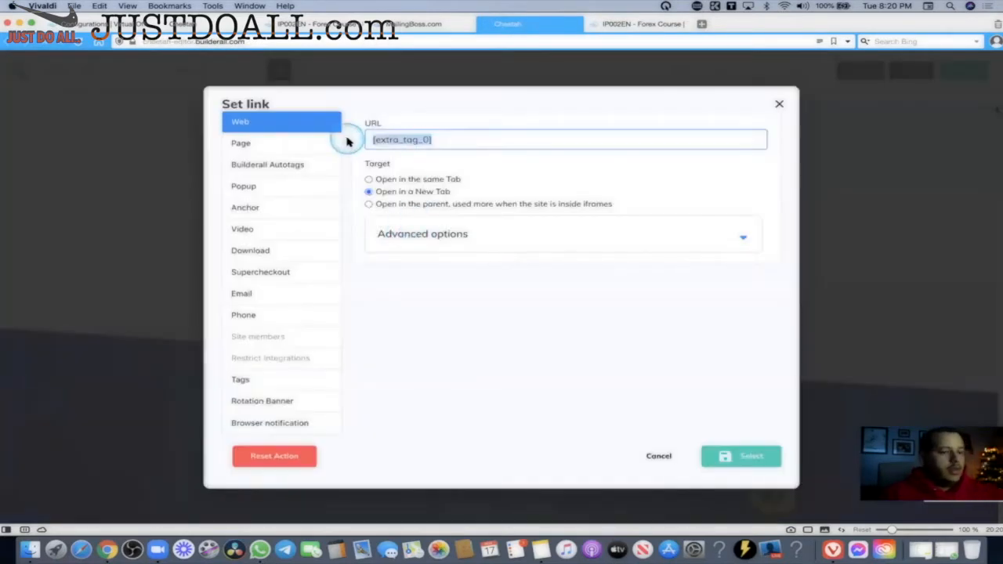
key("BackSpace")
left_click(313, 144)
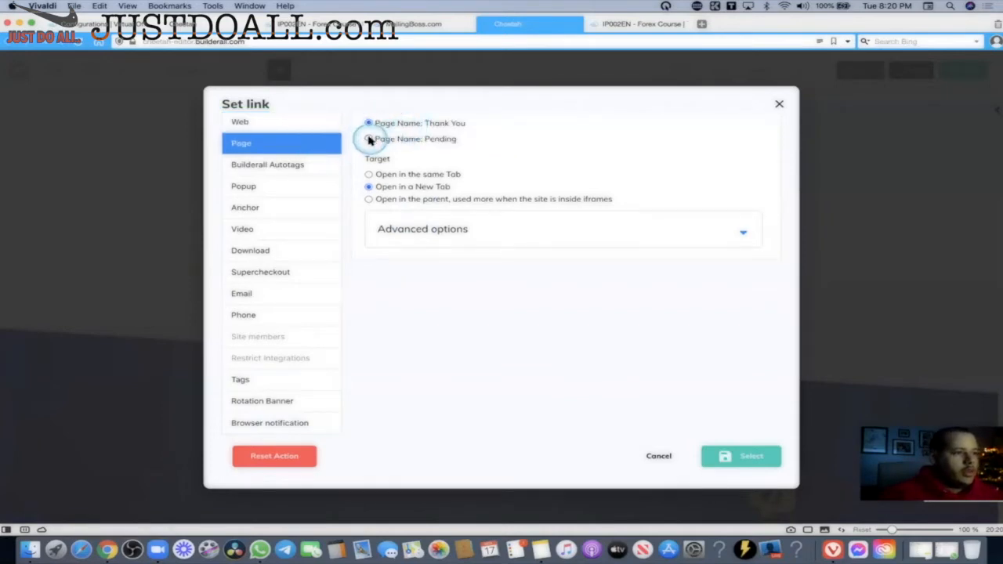
left_click(666, 457)
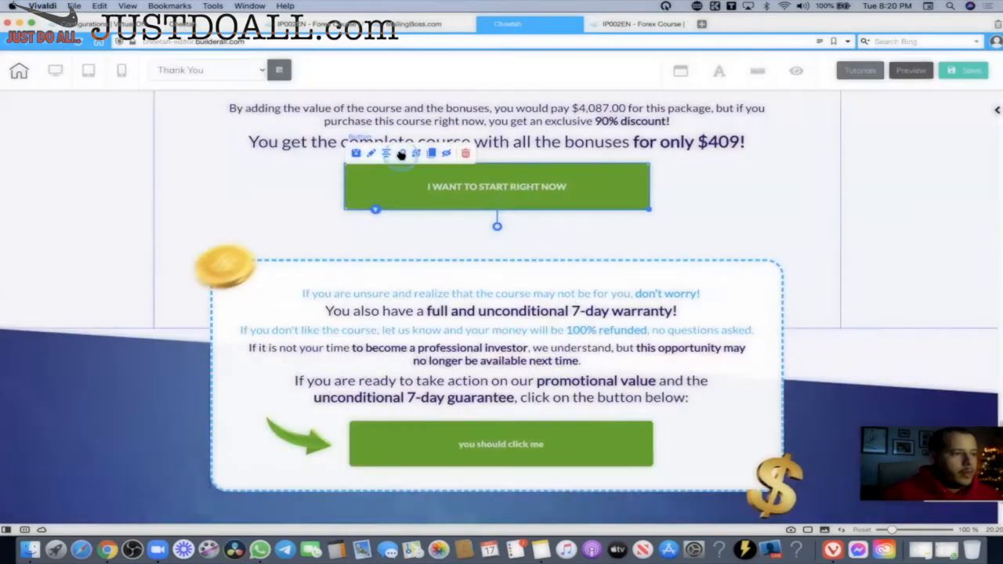
Link the I WANT TO START RIGHT NOW button to the ct-extra-tag-1 tag.
left_click(400, 154)
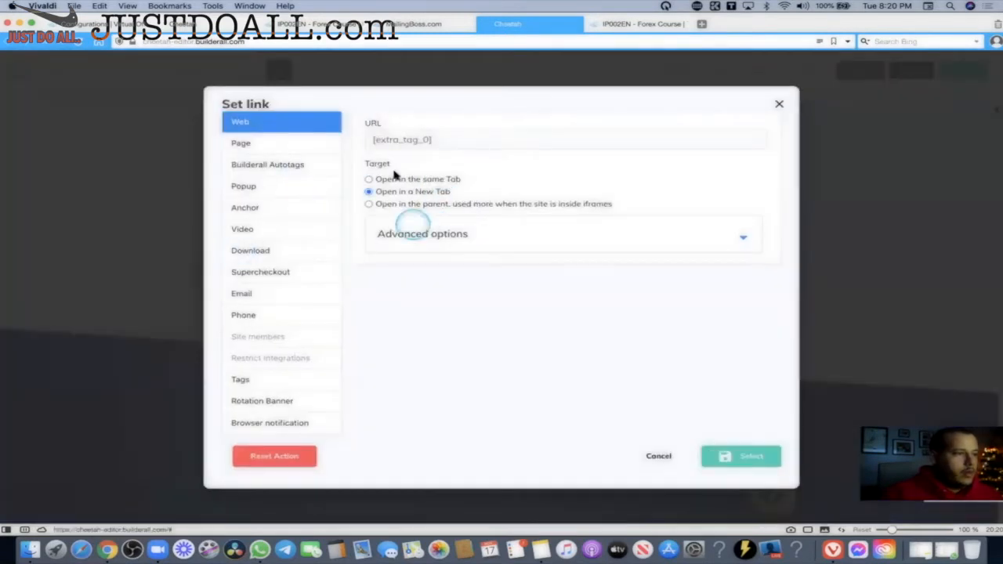
left_click_drag(448, 139, 353, 137)
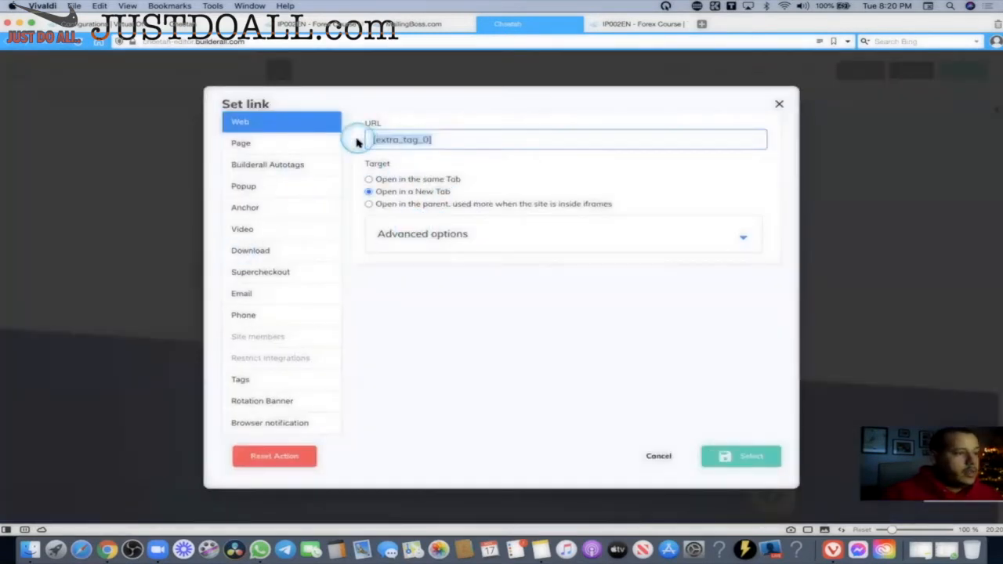
left_click(266, 382)
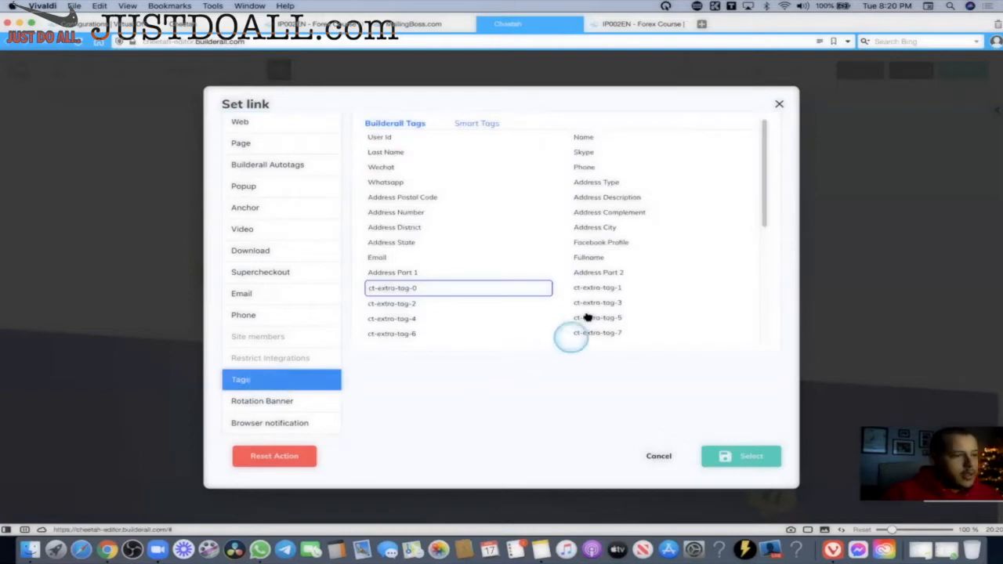
left_click(601, 288)
left_click(729, 458)
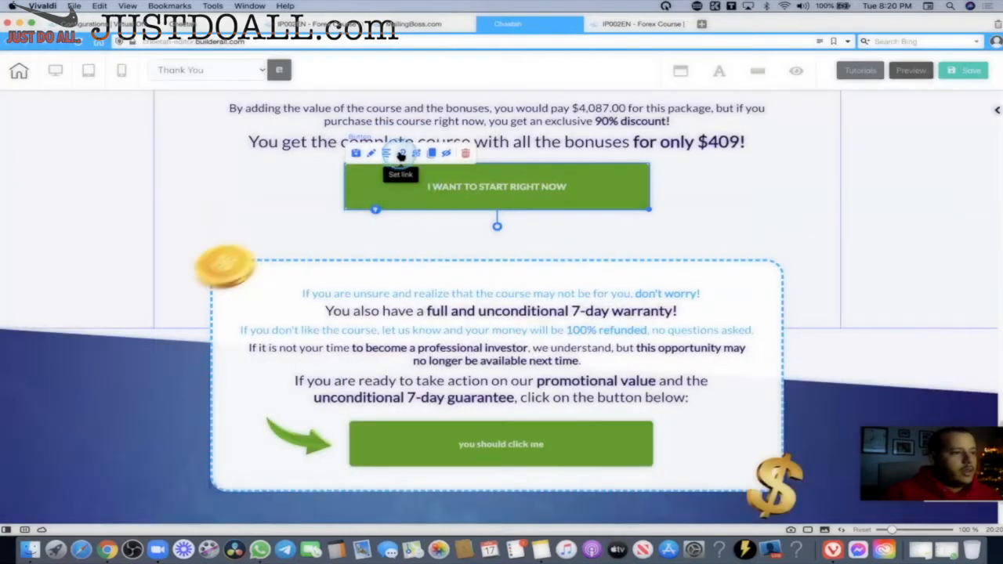
Verify the button's link address now reads [extra_tag_1].
left_click(400, 153)
left_click_drag(447, 132, 350, 140)
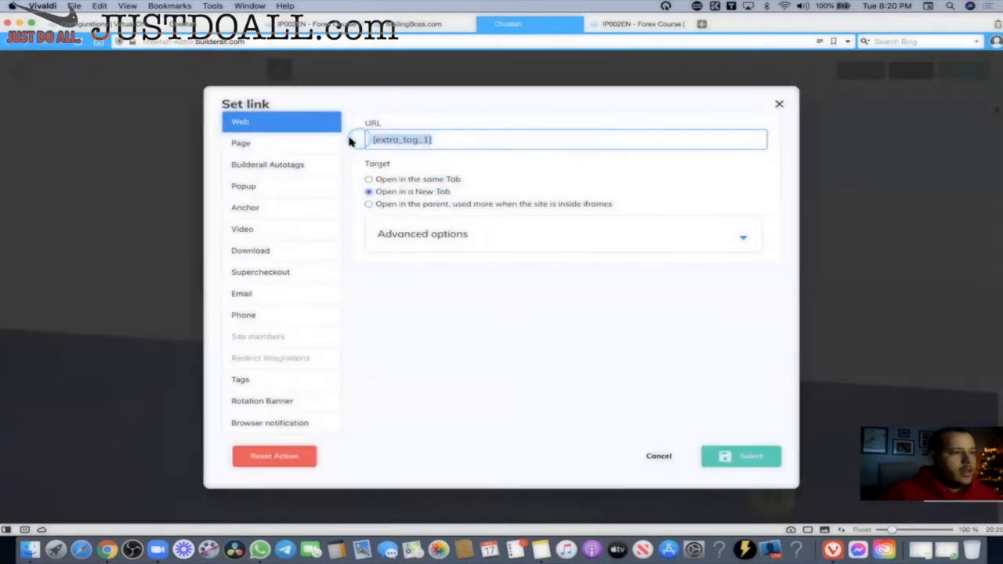
left_click(427, 223)
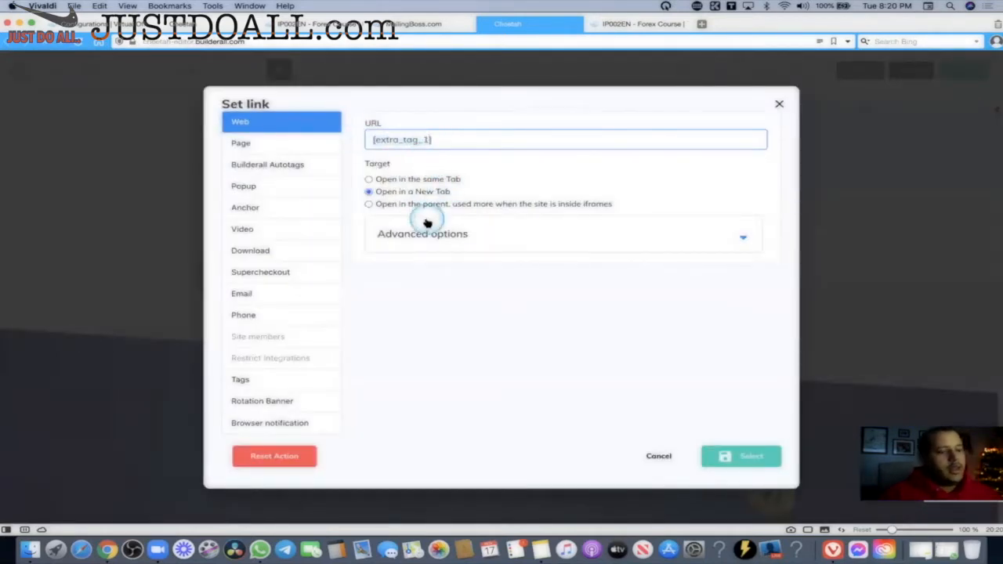
left_click(742, 460)
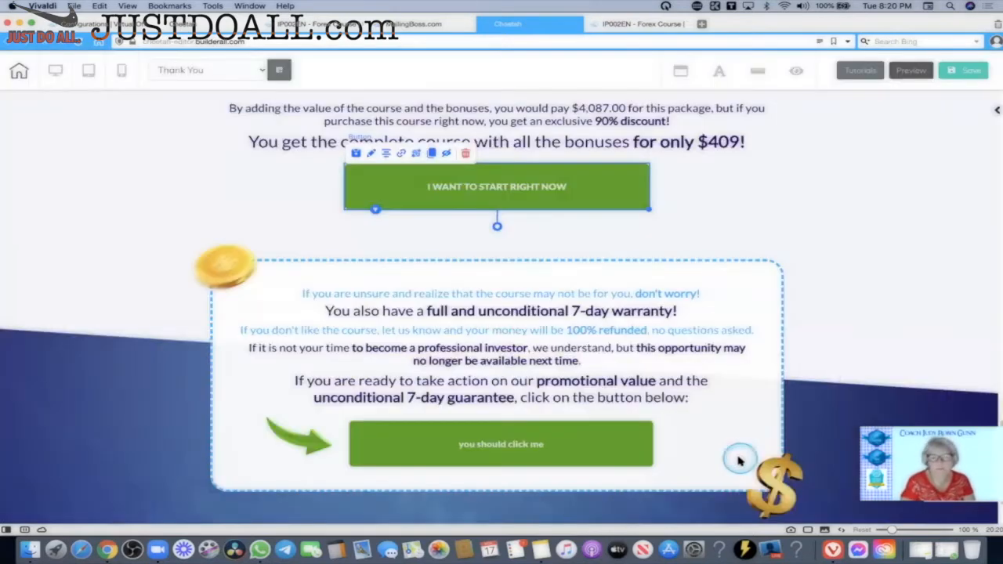
Deselect the start-now button and scroll the Thank You page down to the green I WANT TO START INVESTING NOW button.
left_click(568, 188)
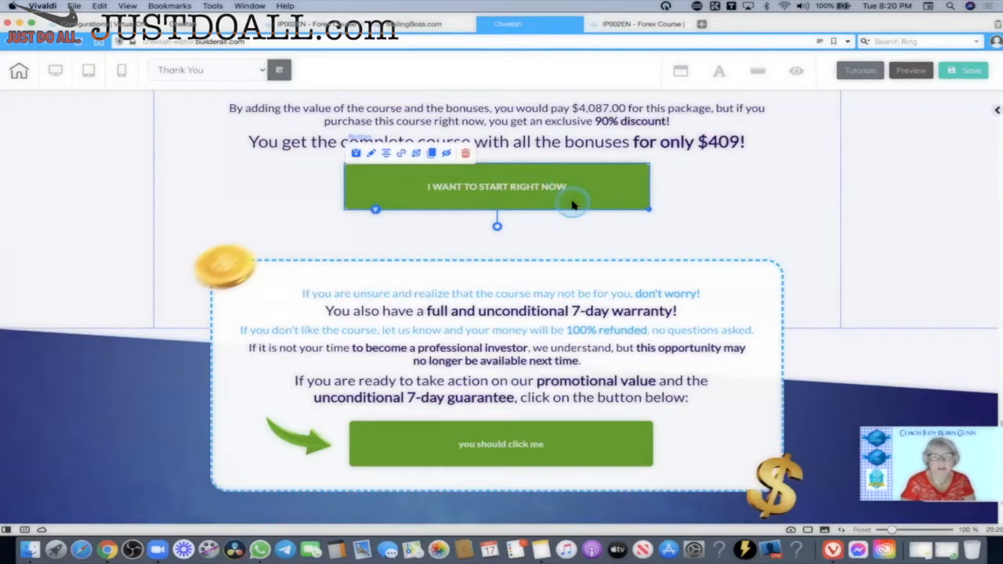
left_click(719, 194)
scroll(775, 220, "down", 2)
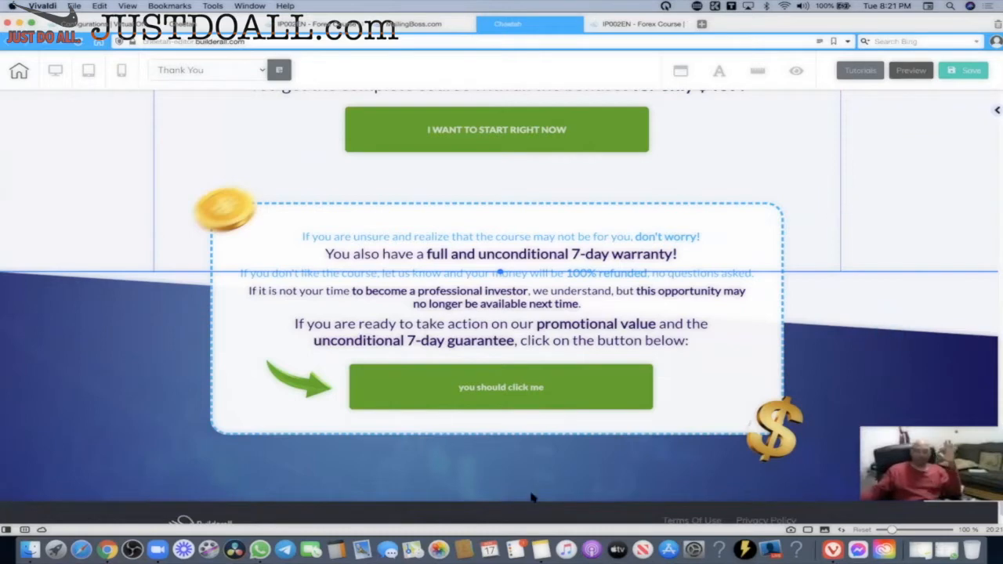
left_click(787, 486)
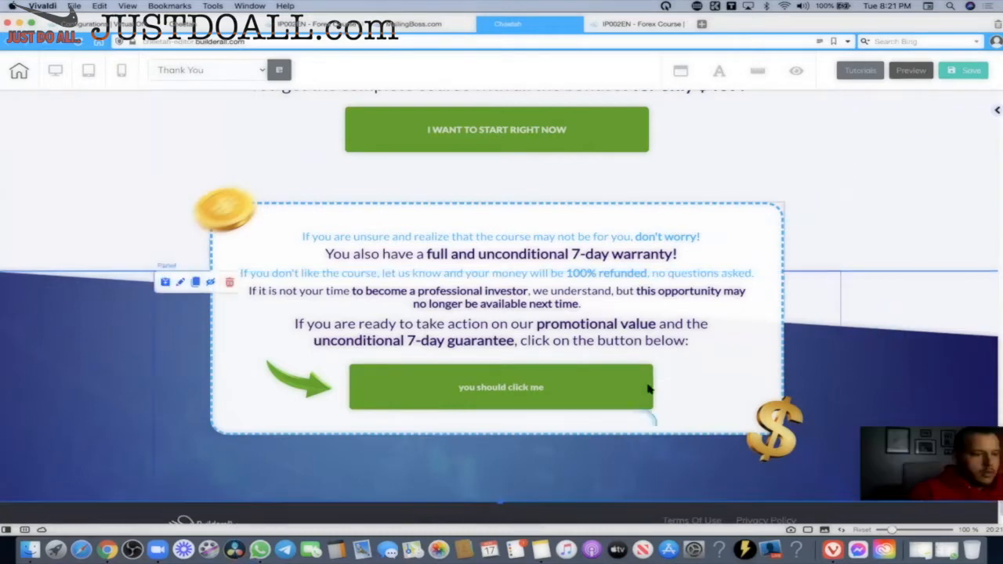
right_click(870, 270)
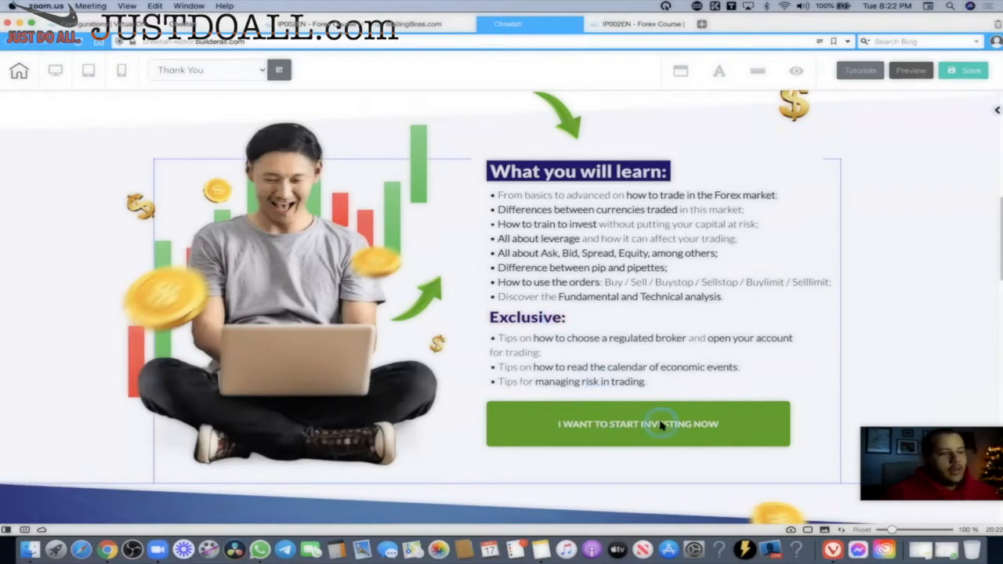
scroll(660, 409, "down", 2)
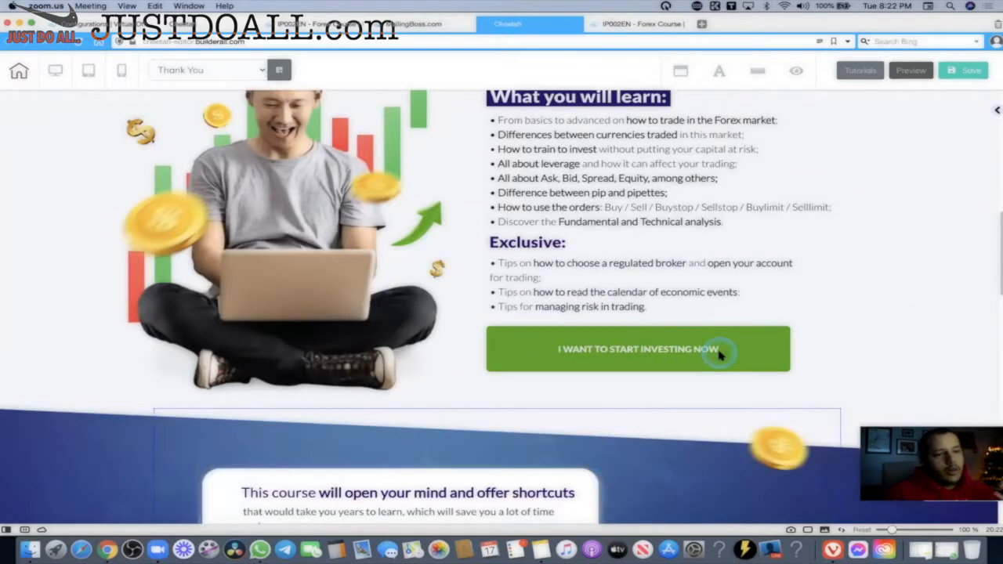
left_click(121, 25)
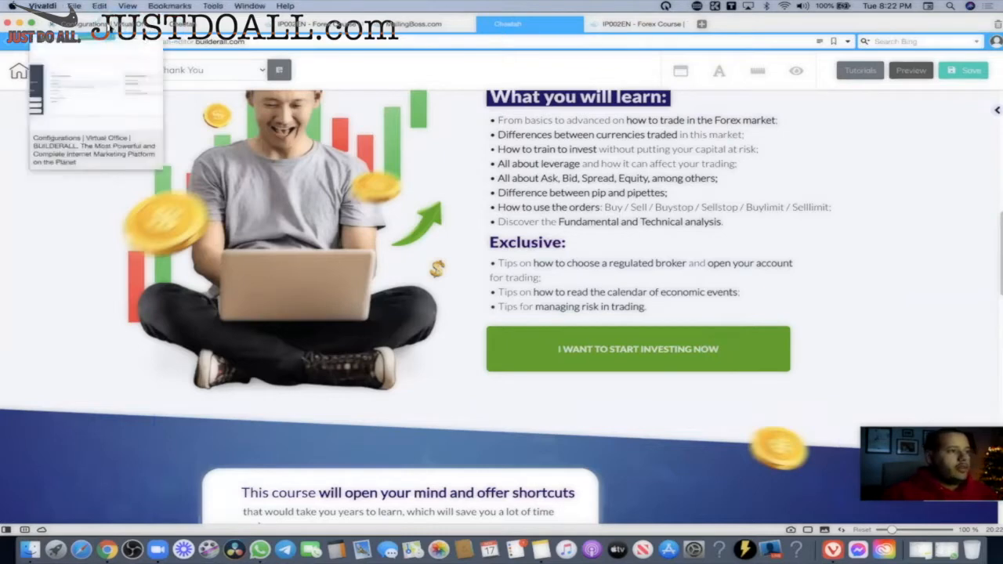
left_click(102, 25)
left_click(130, 182)
scroll(450, 276, "down", 15)
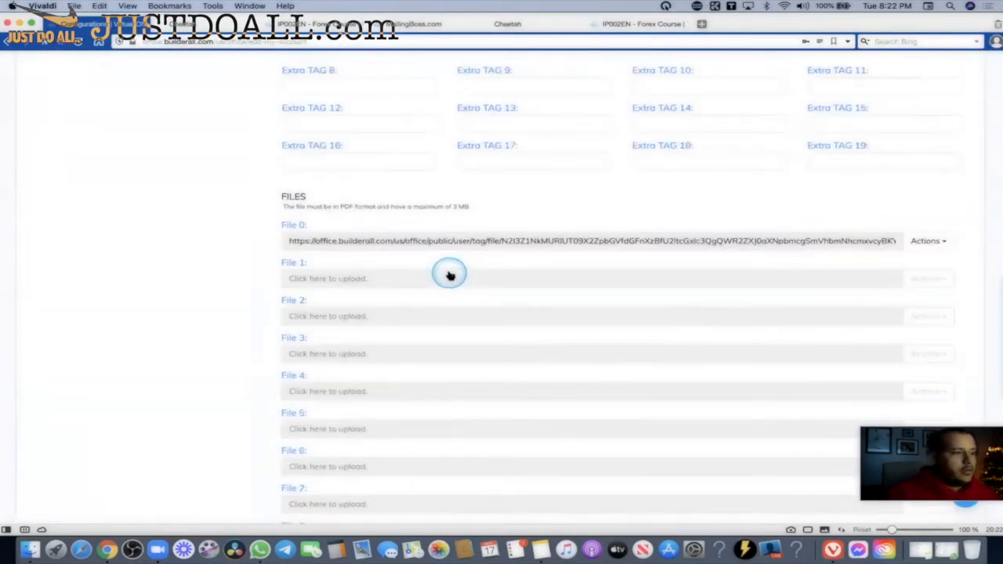
scroll(449, 276, "up", 3)
left_click(385, 108)
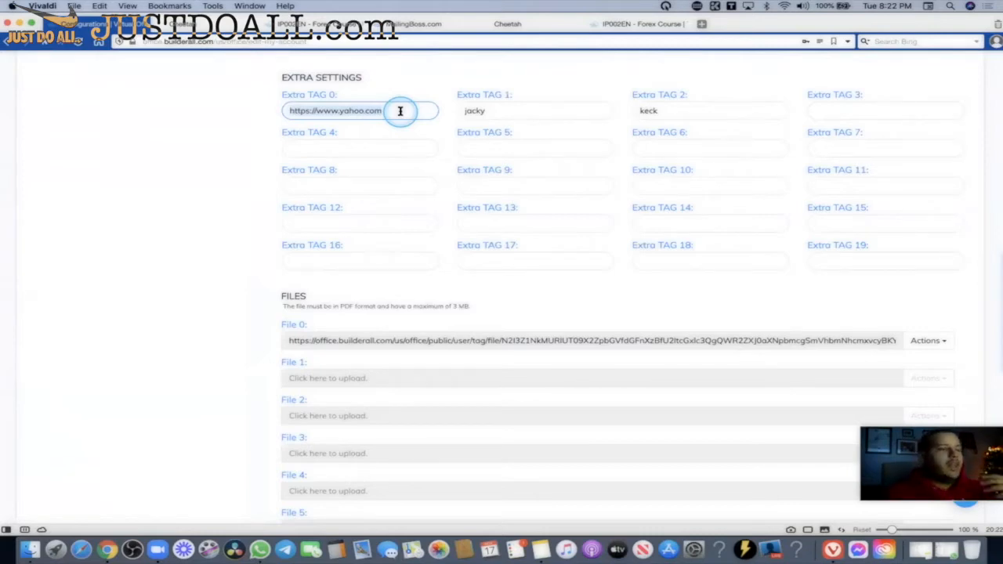
left_click_drag(418, 111, 268, 112)
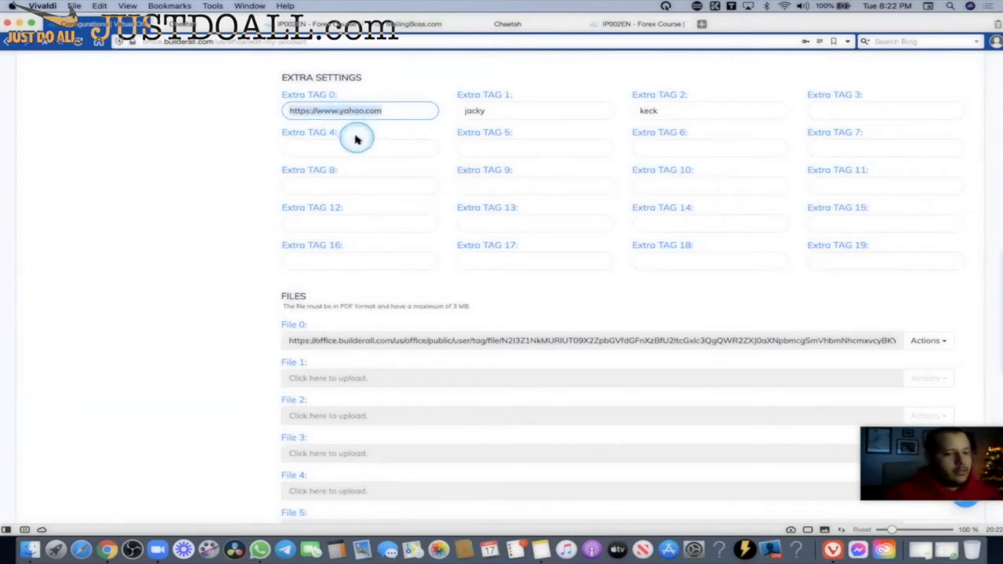
left_click(406, 111)
left_click_drag(405, 110, 284, 110)
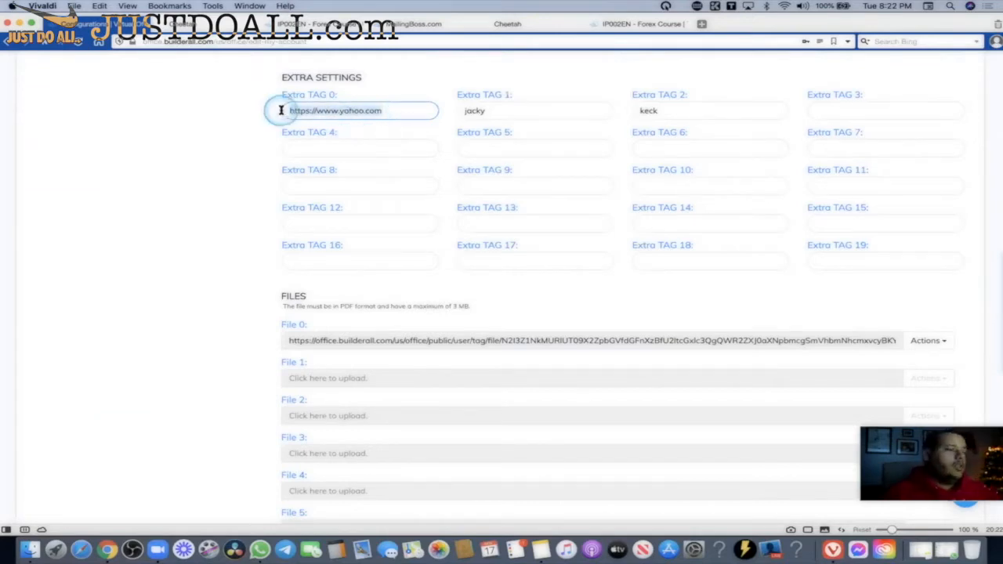
left_click(404, 111)
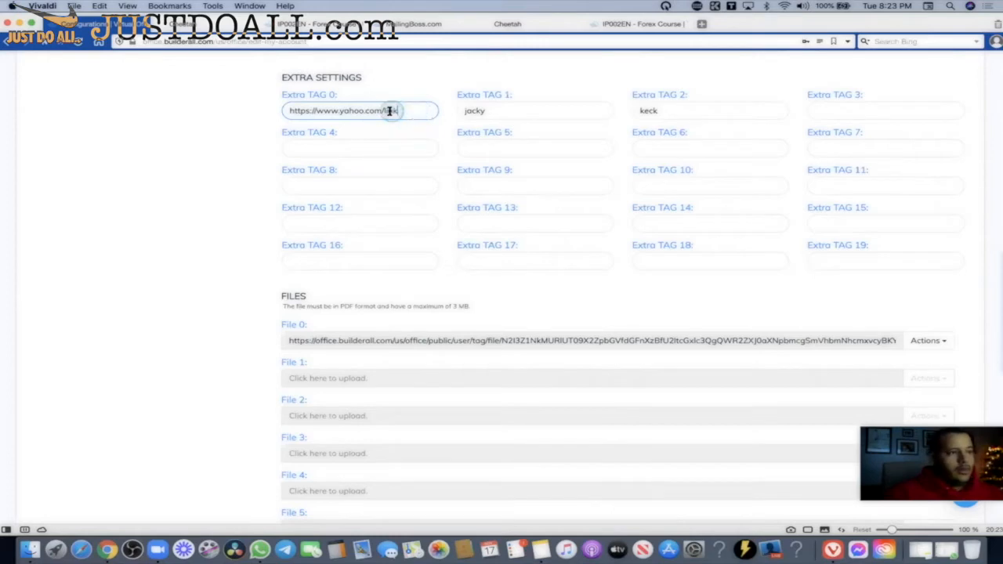
type("2")
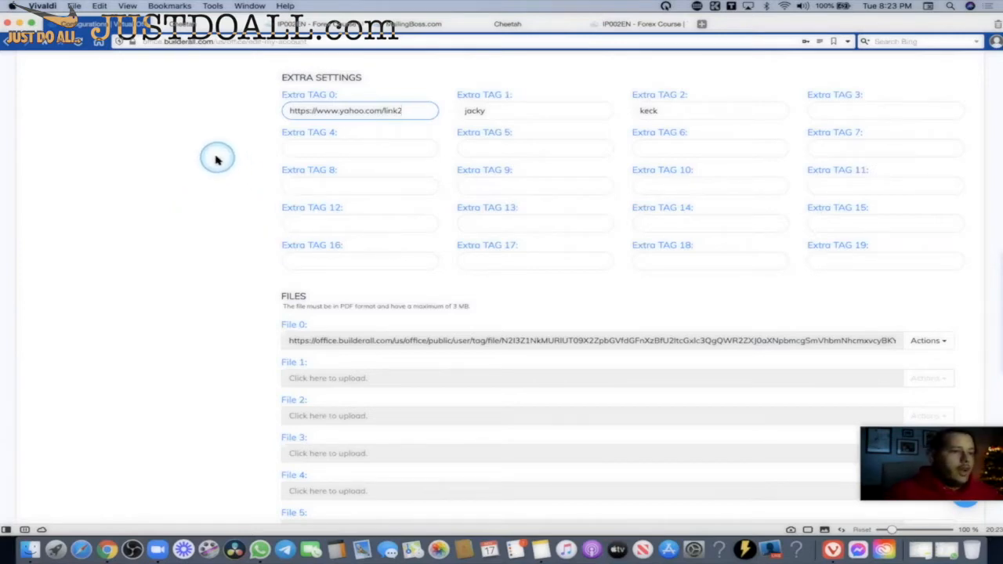
scroll(284, 259, "up", 15)
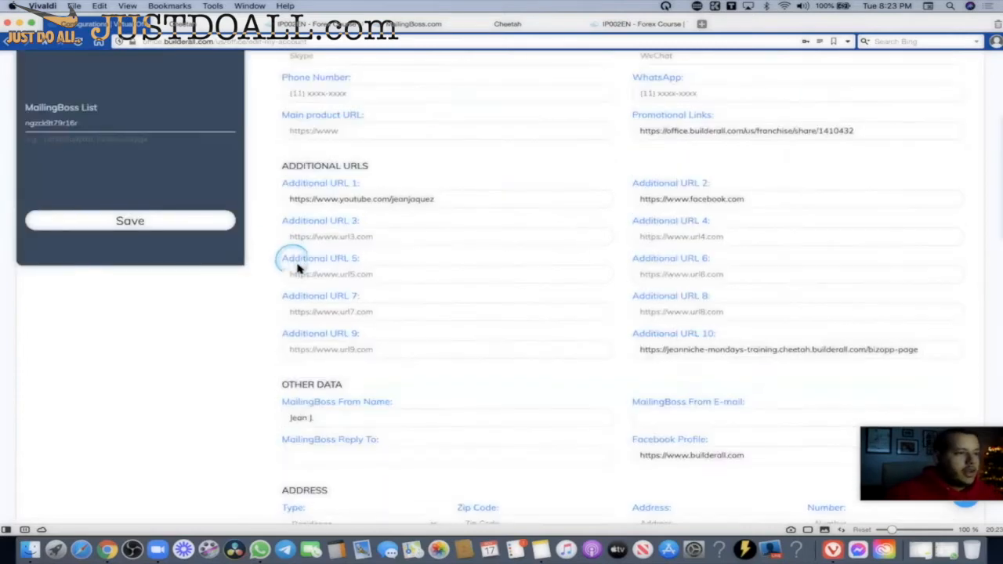
left_click(501, 23)
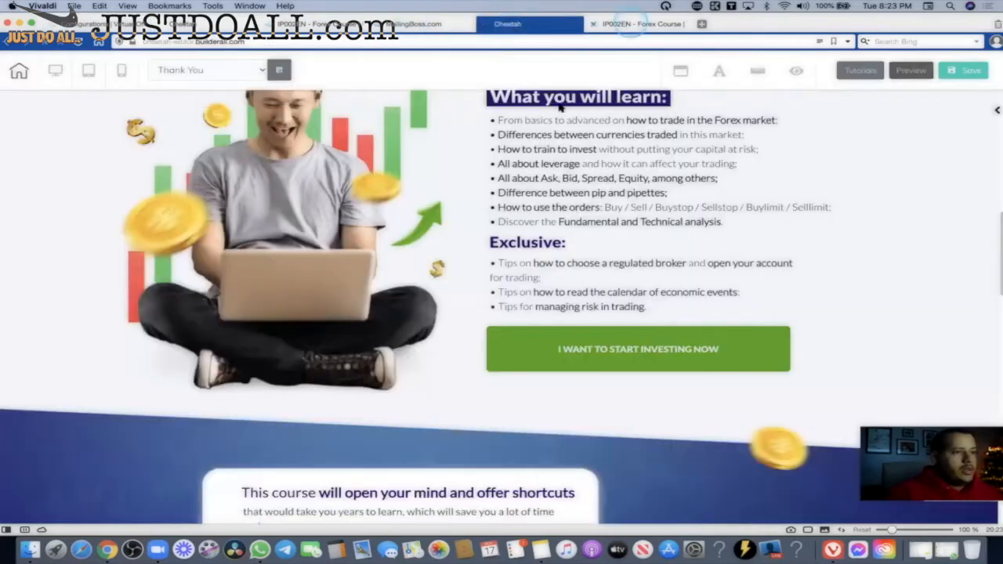
scroll(537, 262, "up", 4)
left_click(639, 24)
scroll(541, 264, "up", 10)
scroll(540, 265, "down", 3)
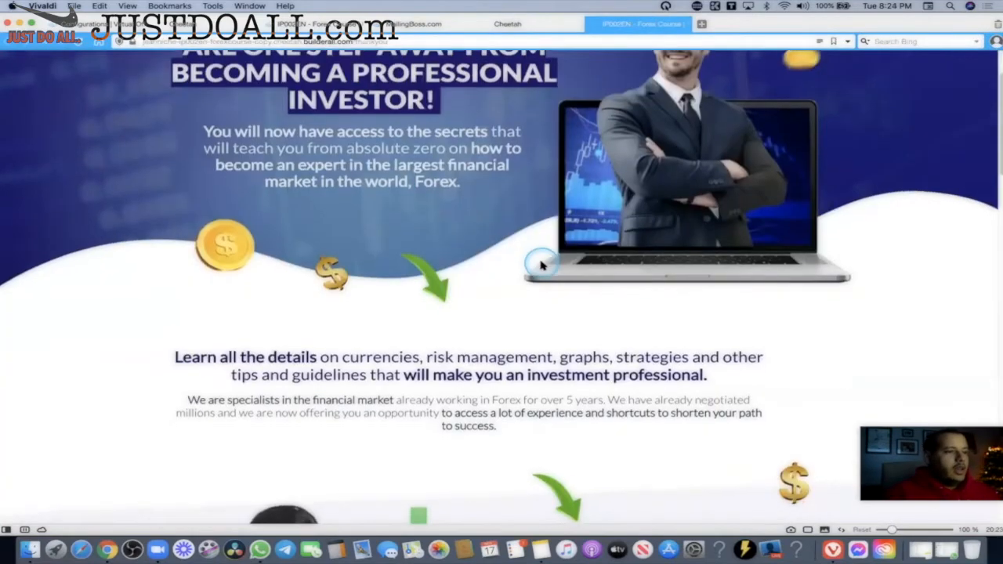
scroll(540, 265, "down", 5)
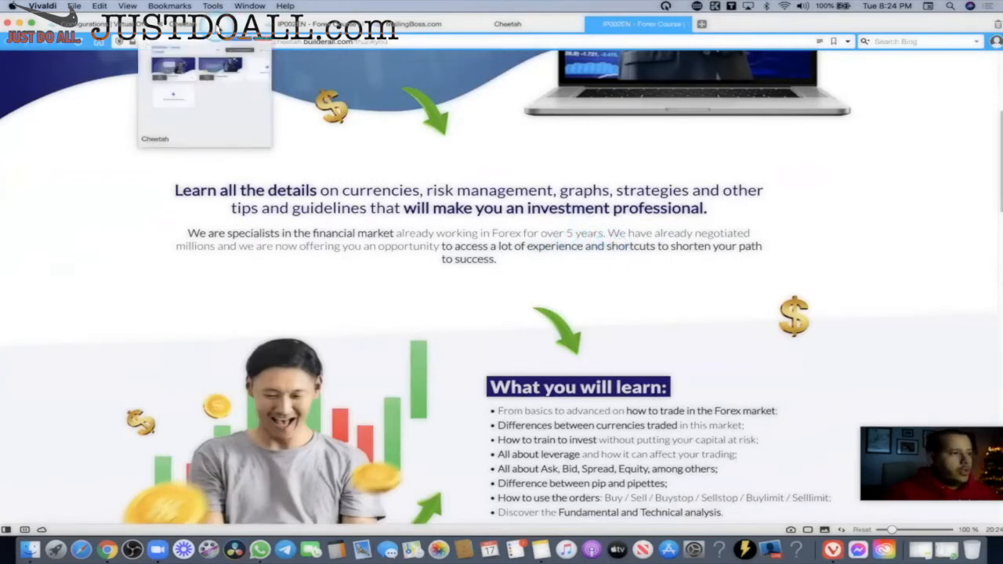
left_click(225, 24)
left_click(375, 285)
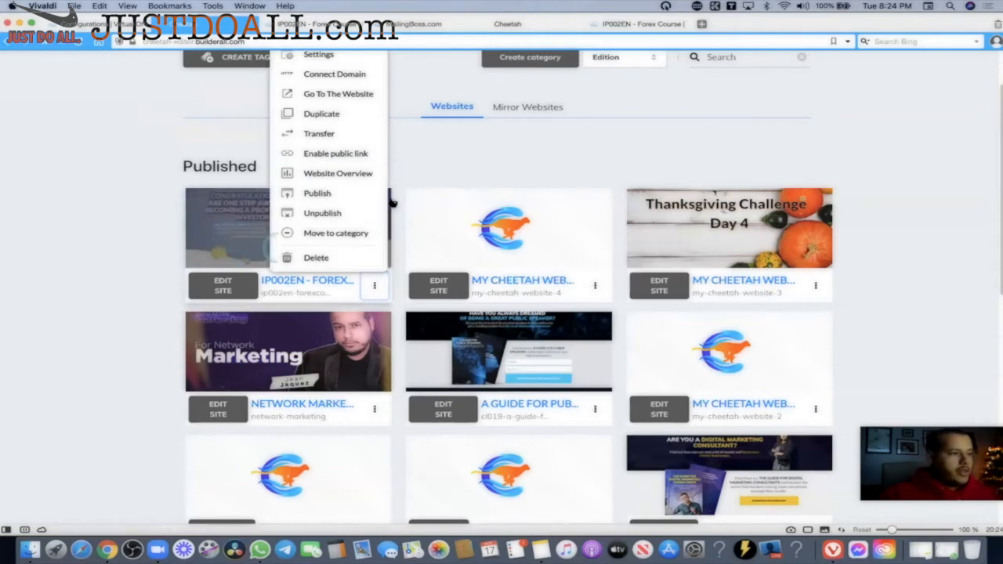
left_click(454, 166)
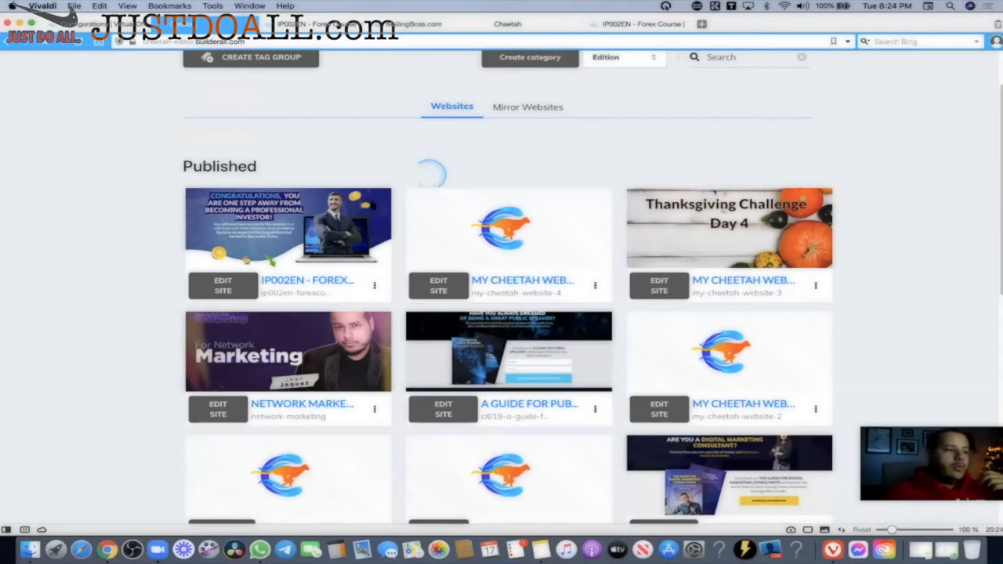
mouse_move(252, 234)
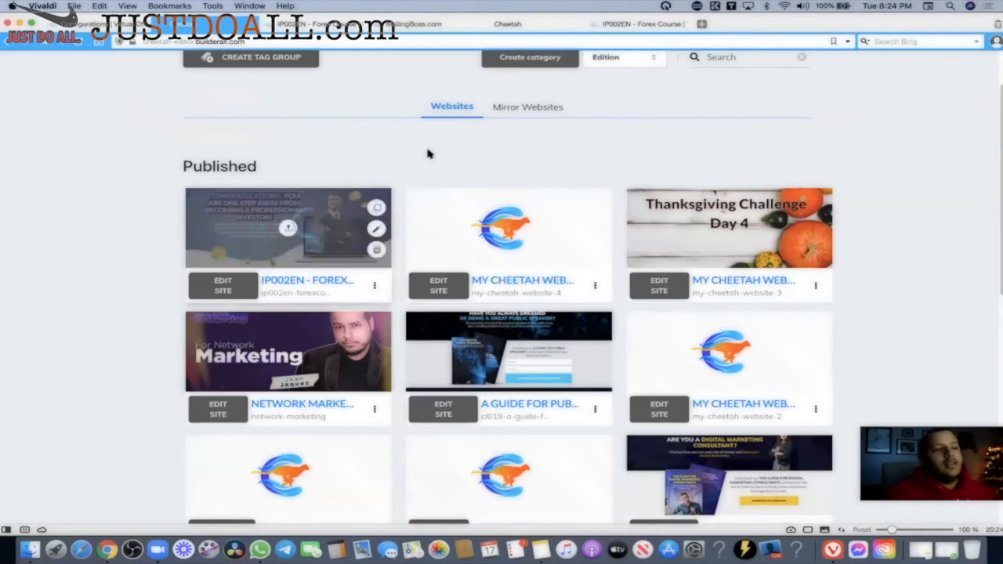
left_click(493, 30)
scroll(533, 279, "down", 5)
left_click(611, 358)
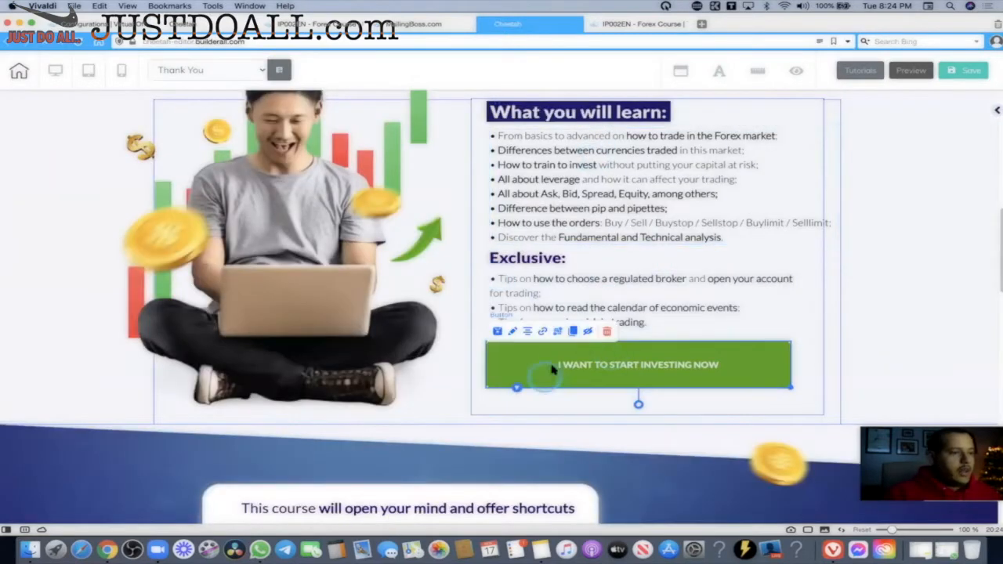
left_click(888, 305)
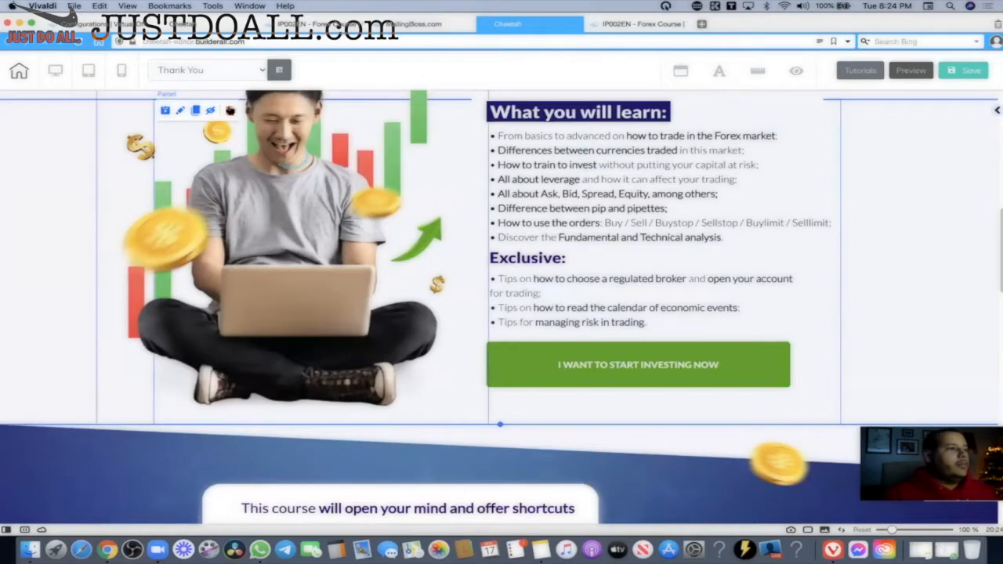
left_click(113, 29)
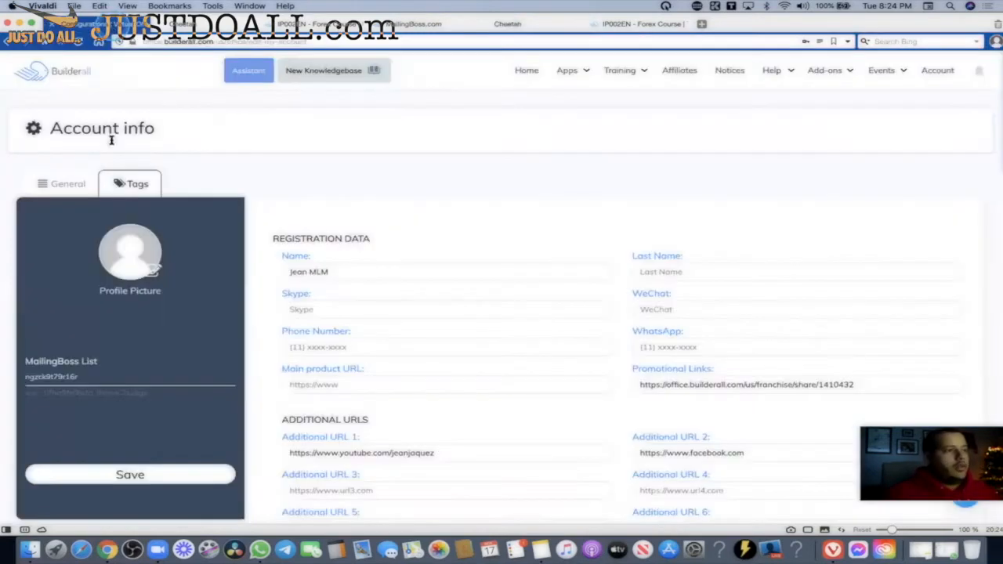
Inspect the Additional URL 1-3 and Phone Number fields in the account's tag settings.
left_click(132, 186)
scroll(149, 188, "down", 5)
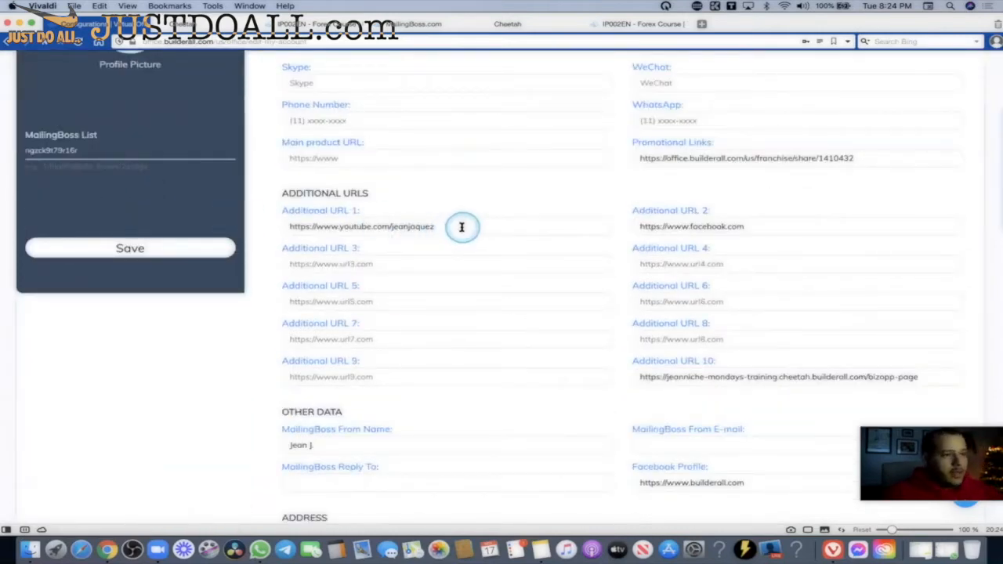
left_click_drag(461, 226, 278, 227)
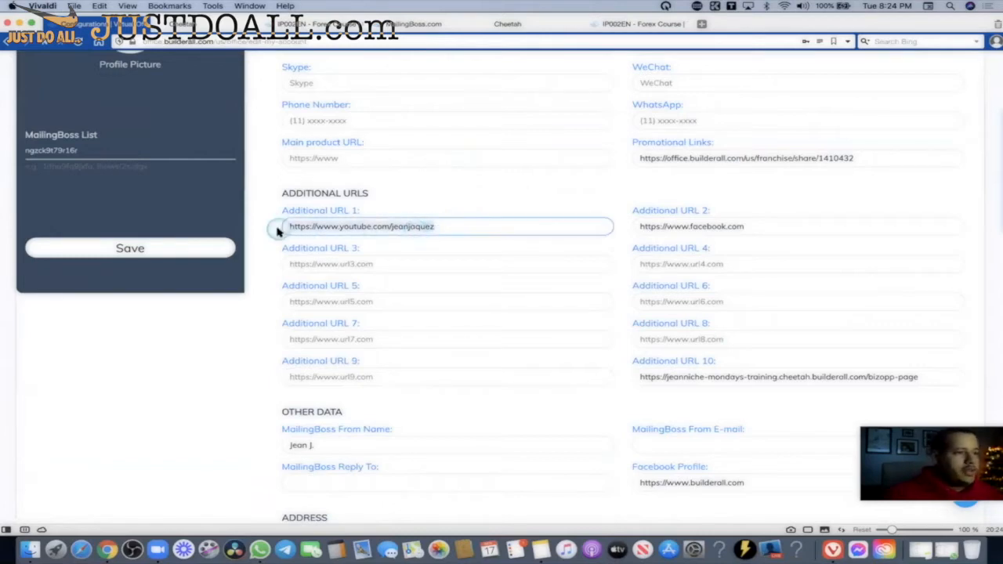
left_click(639, 226)
left_click_drag(643, 225, 750, 226)
left_click(433, 259)
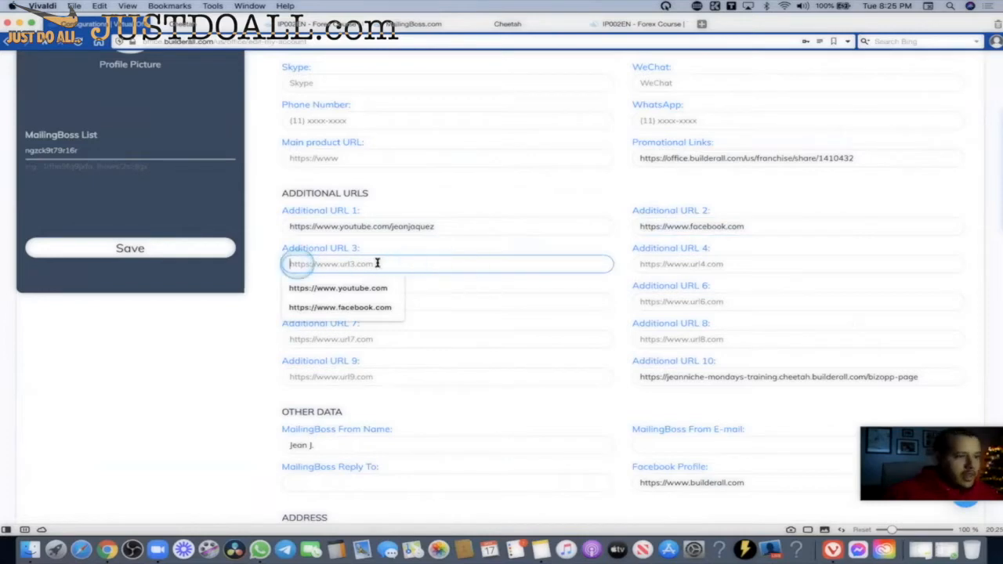
scroll(579, 264, "up", 2)
left_click(318, 231)
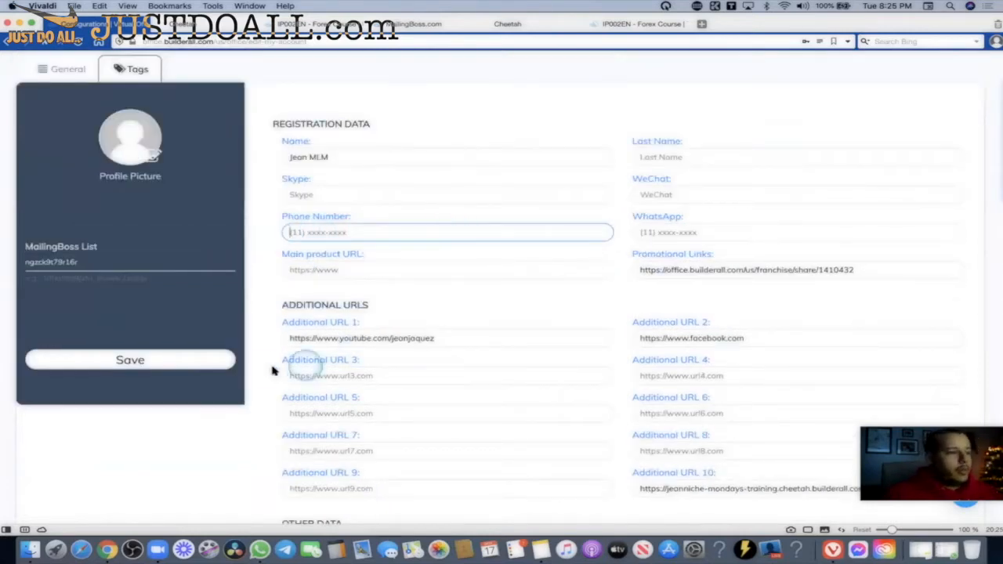
Scroll the published Forex Course page down to the green I WANT TO START INVESTING NOW button.
left_click(522, 25)
left_click(636, 24)
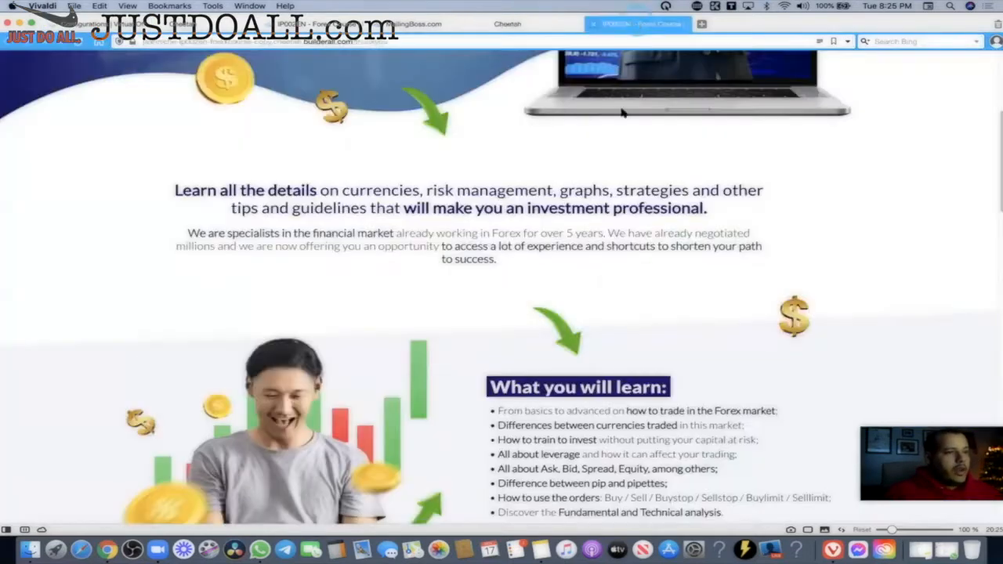
scroll(605, 278, "down", 5)
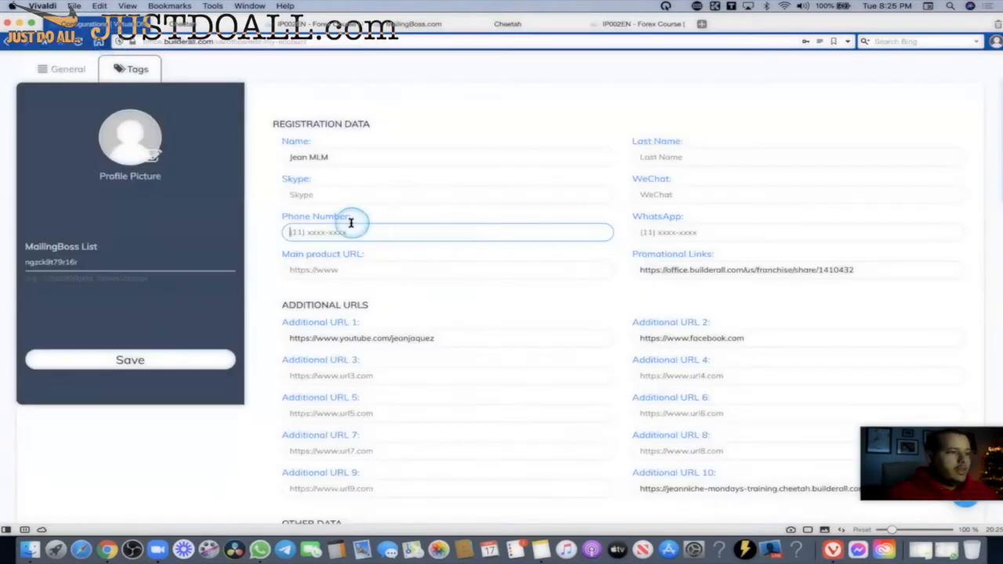
scroll(352, 224, "down", 4)
left_click(644, 24)
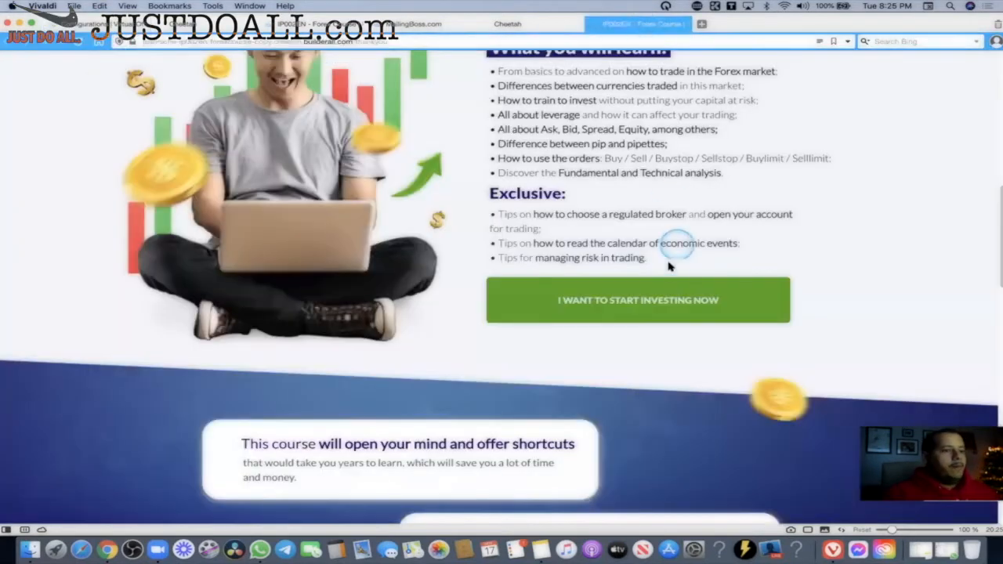
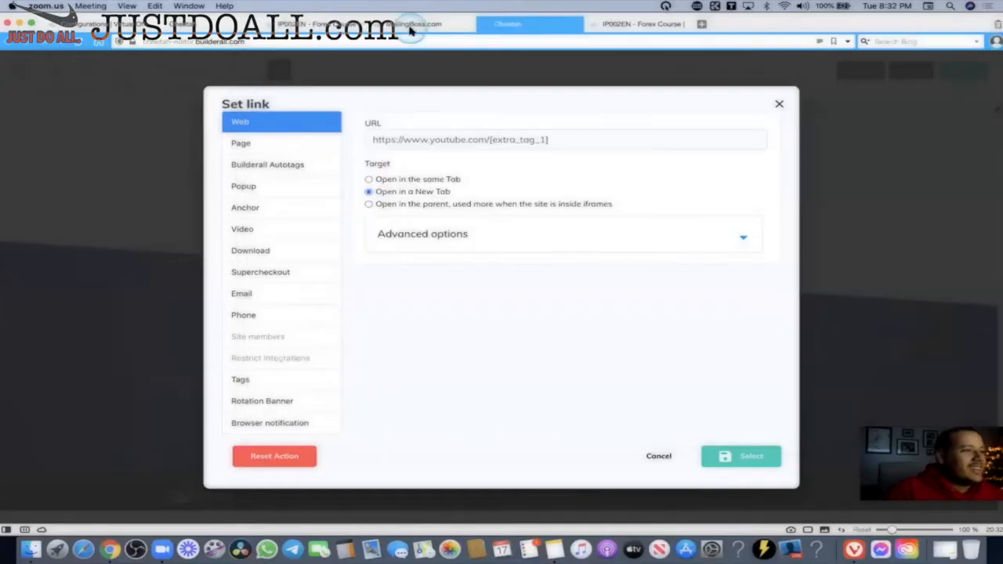
Move across the open pages back to the Cheetah websites list showing IP002EN - Forex.
left_click(410, 27)
left_click(313, 27)
left_click(188, 27)
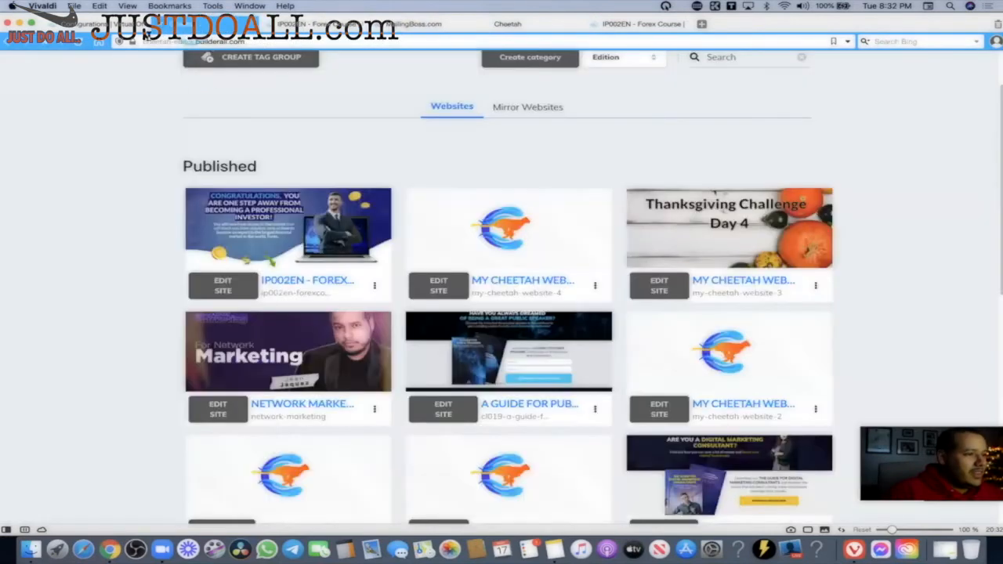
Paste the full channel ID into Extra TAG 1 in Extra Settings and save.
left_click(141, 25)
scroll(353, 208, "down", 10)
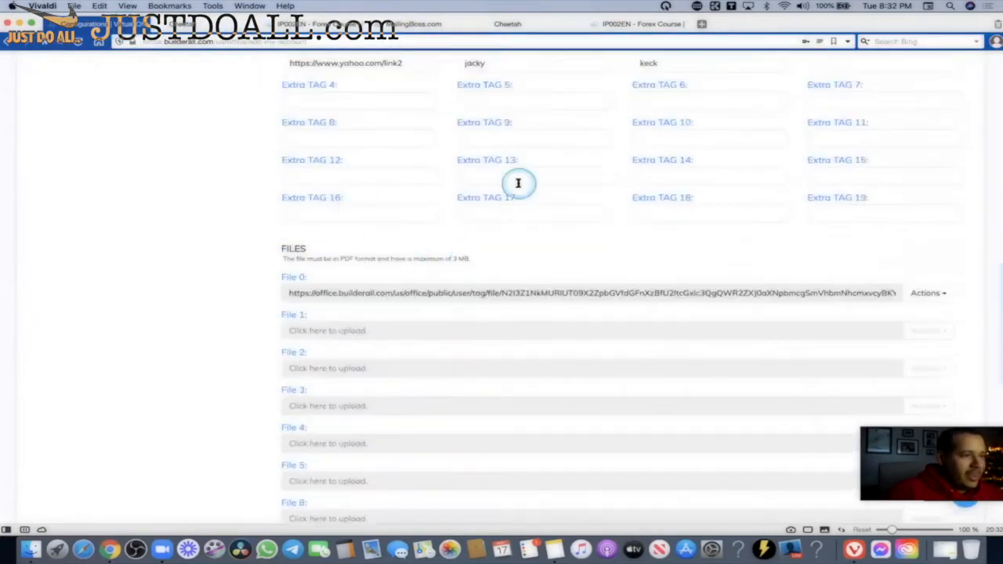
scroll(518, 183, "up", 5)
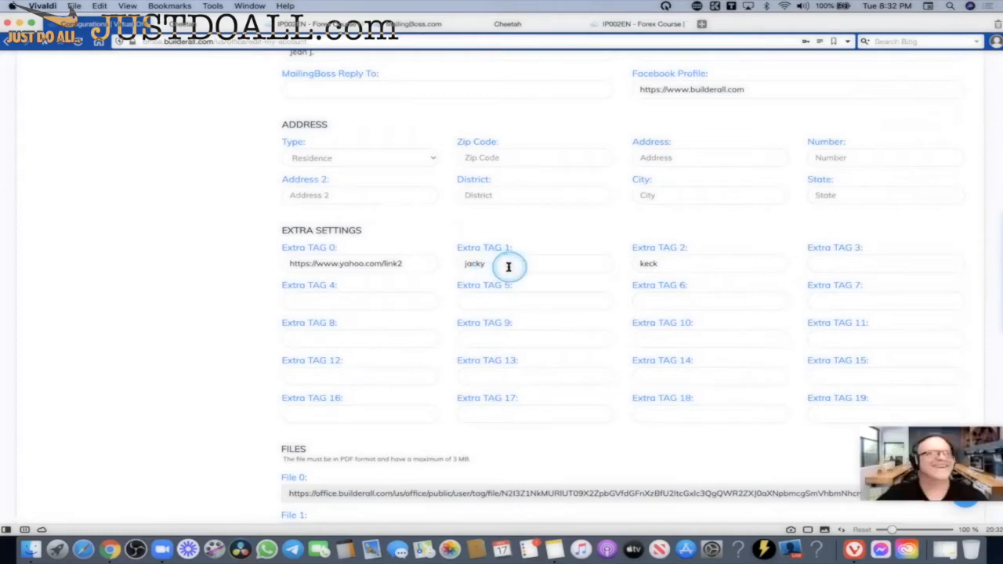
left_click(511, 265)
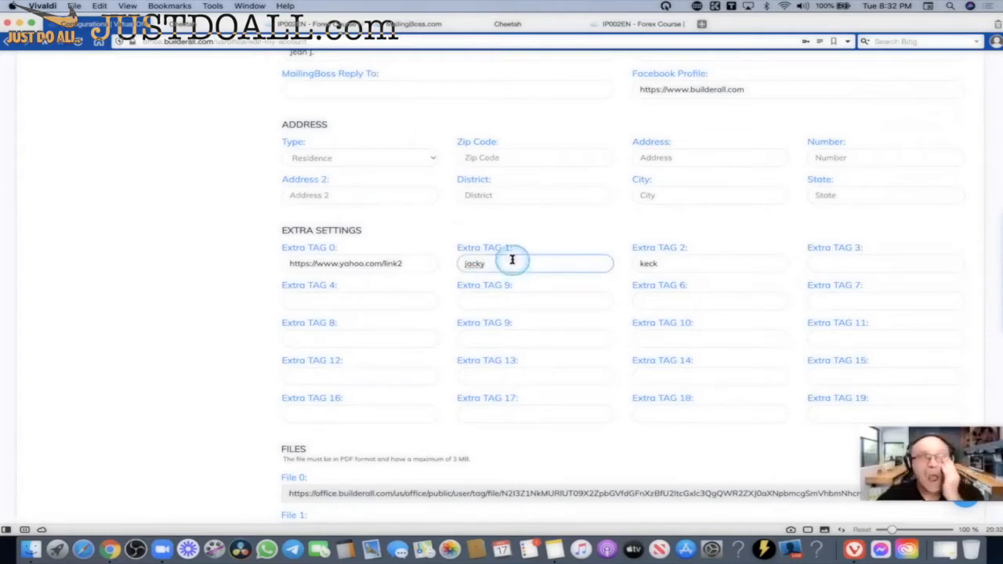
left_click_drag(452, 271, 438, 268)
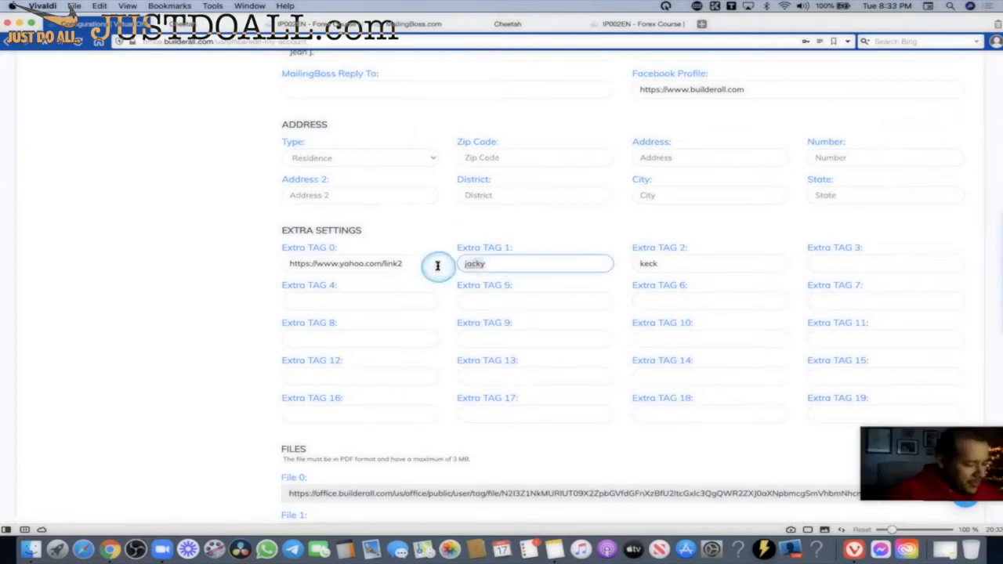
left_click(499, 270)
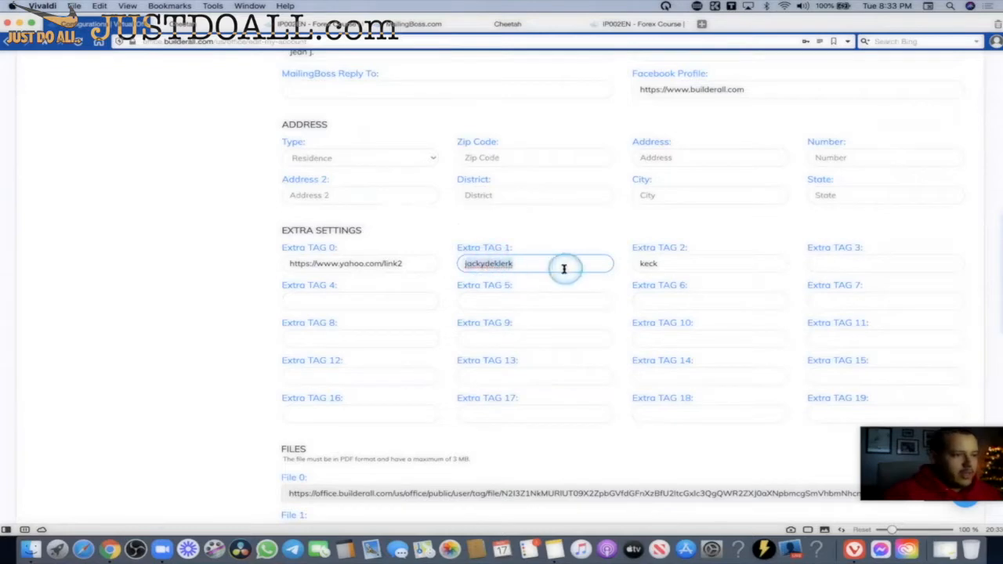
scroll(186, 239, "up", 5)
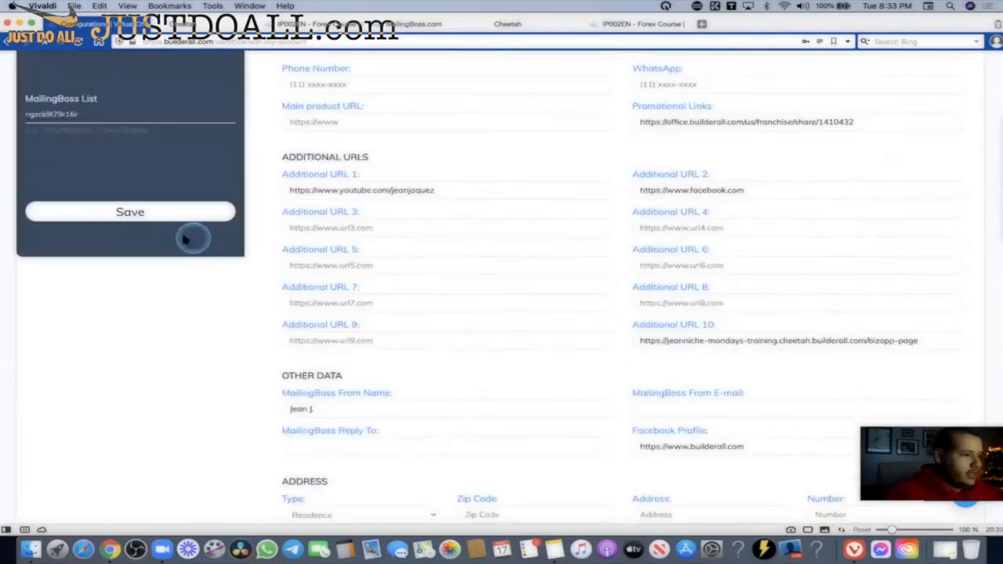
left_click(120, 213)
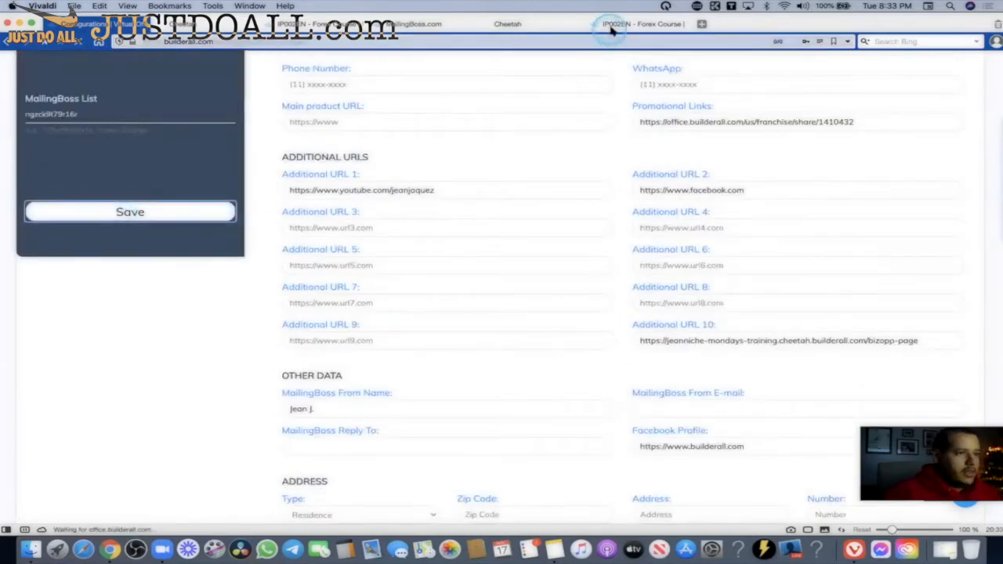
Review the button's link, highlighting the [extra_tag_1] placeholder in the address.
left_click(613, 23)
left_click(525, 28)
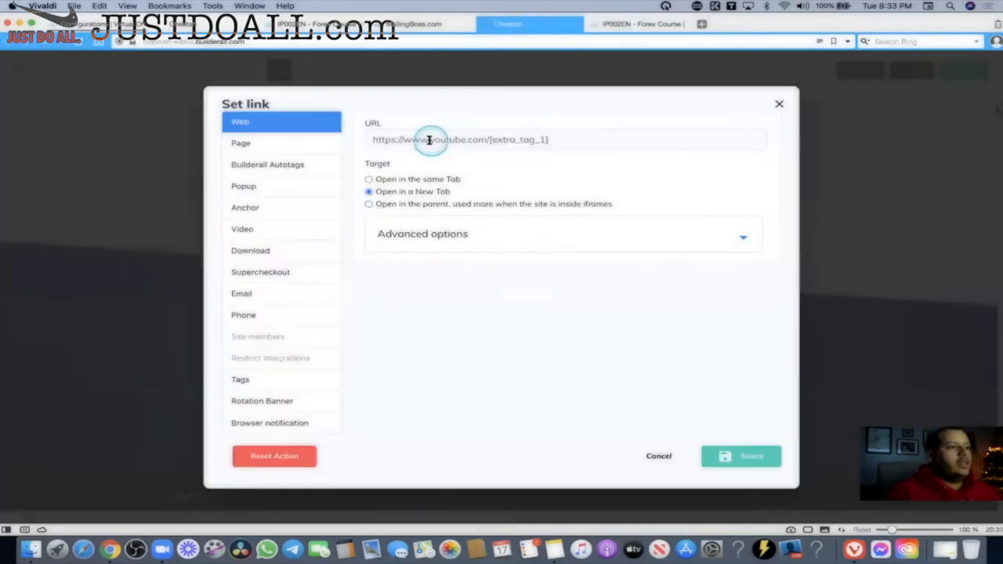
left_click_drag(374, 139, 478, 140)
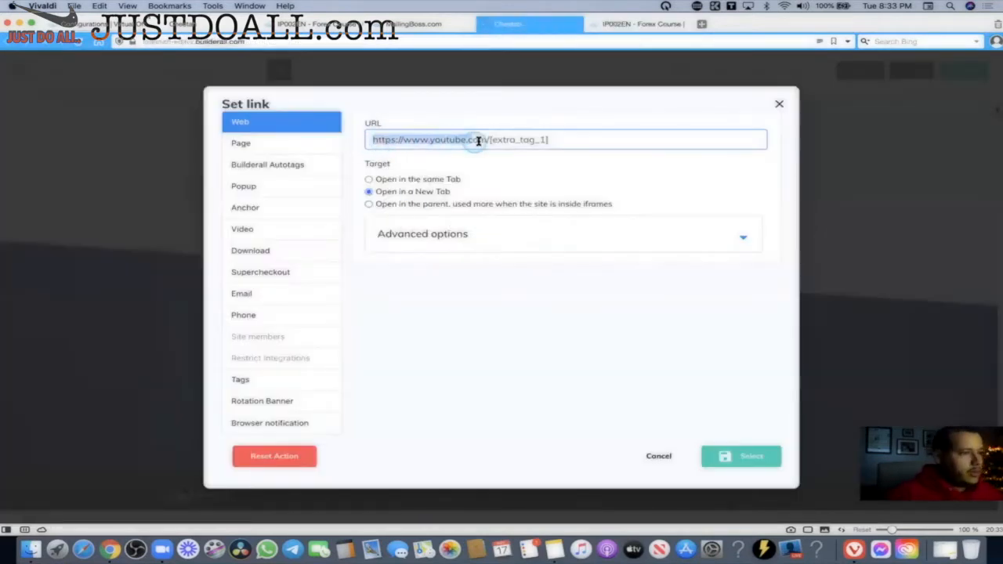
left_click(518, 140)
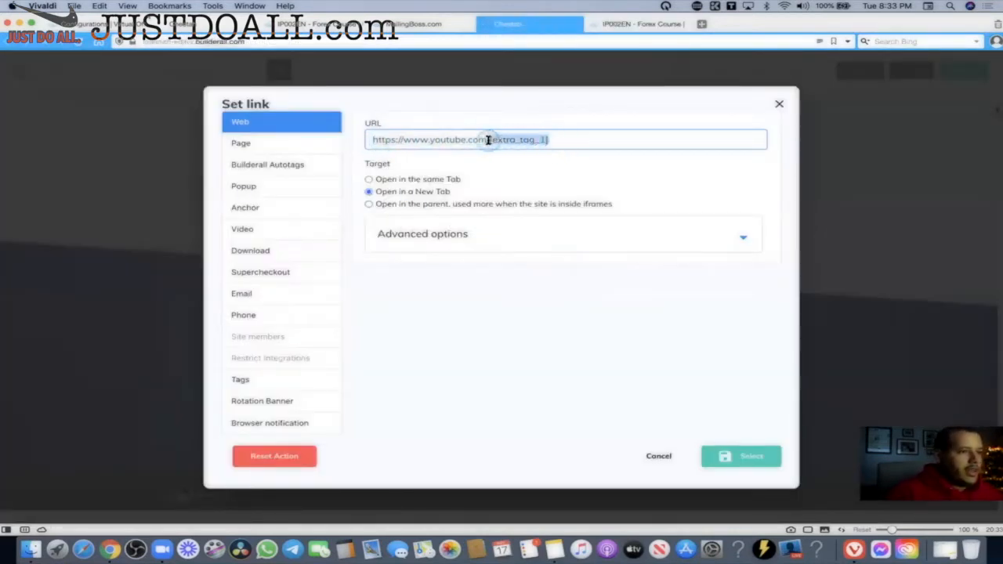
left_click_drag(488, 139, 550, 140)
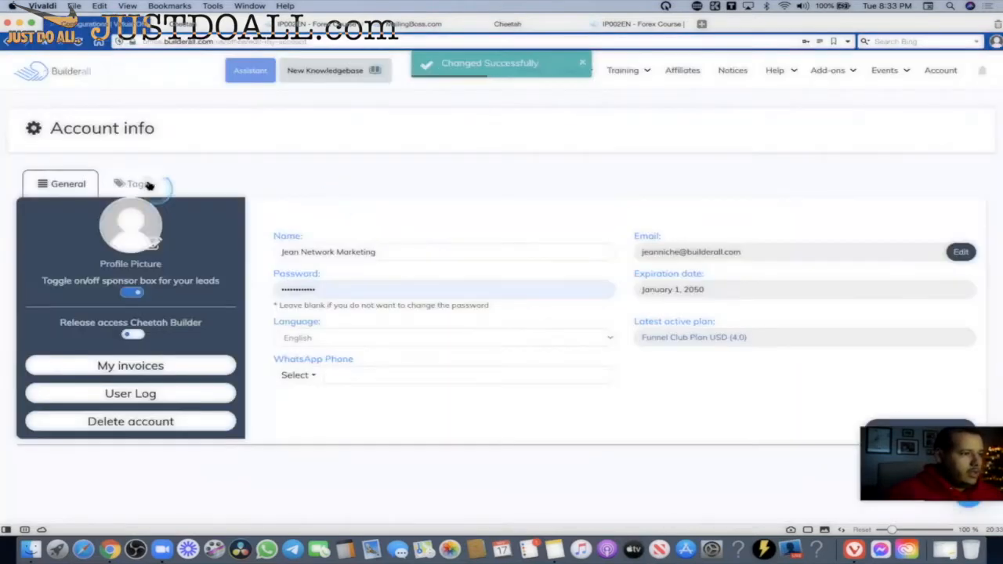
Check the account's Tags settings, then return to the published Forex course page.
left_click(135, 183)
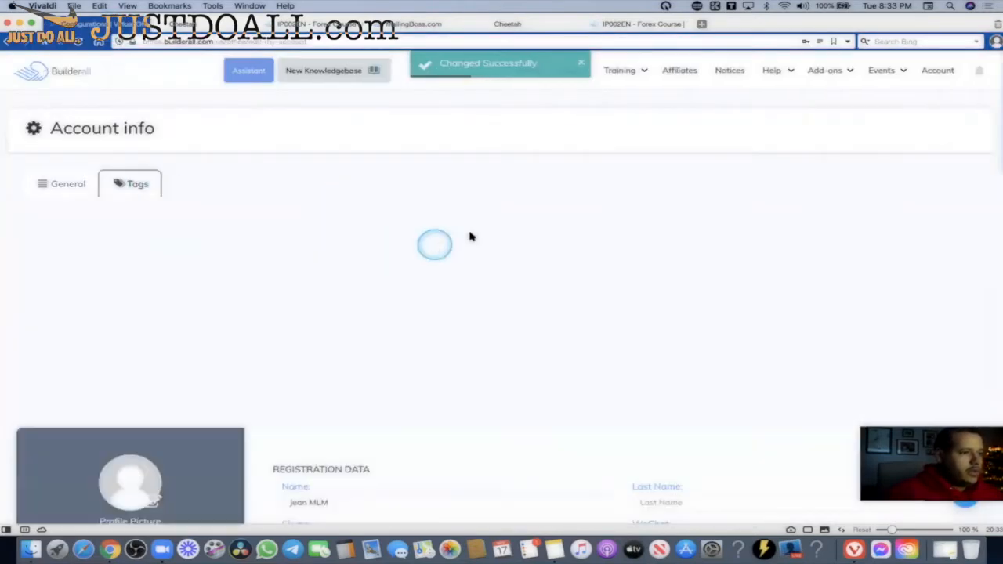
scroll(468, 232, "down", 10)
scroll(470, 227, "up", 1)
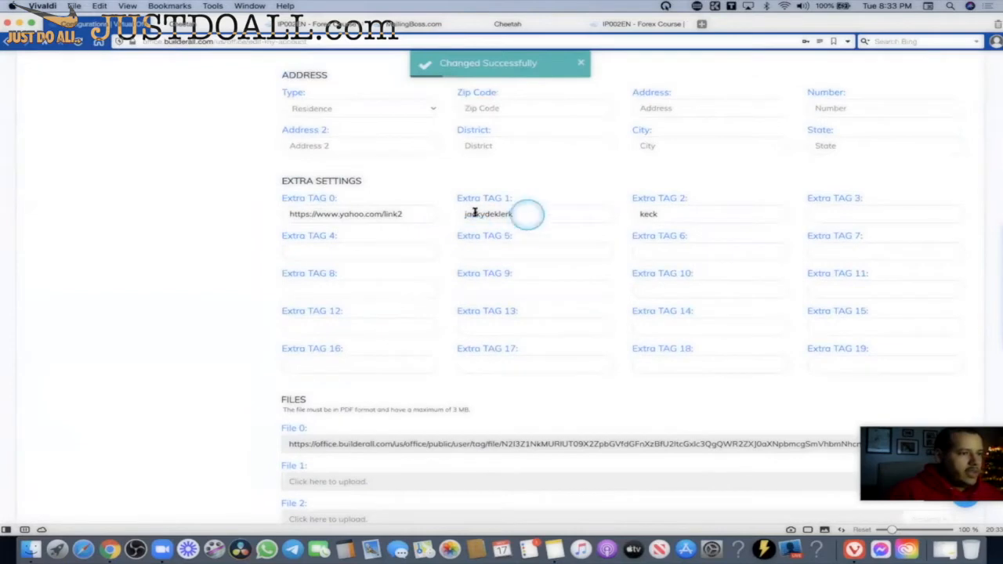
left_click(639, 23)
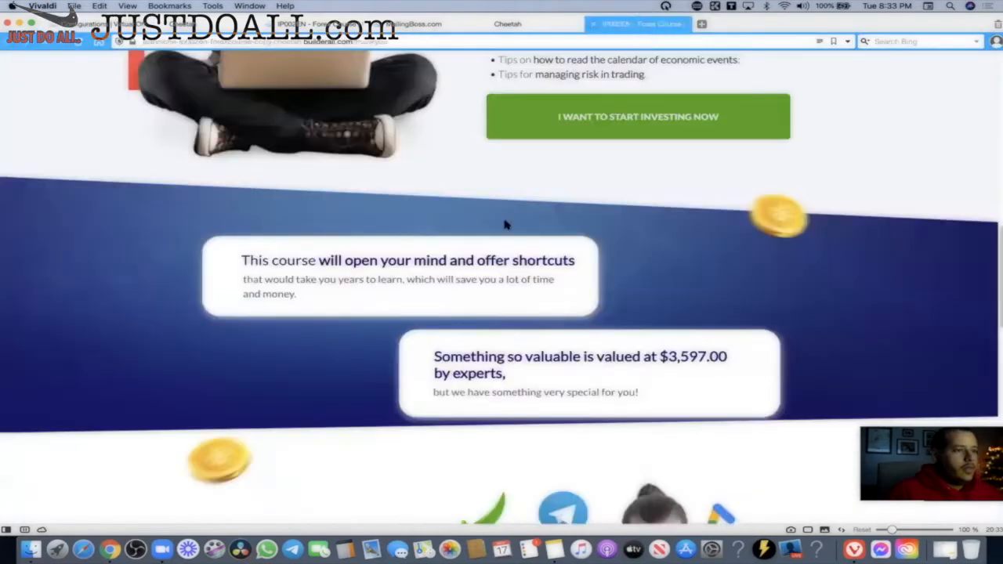
left_click(79, 45)
scroll(582, 213, "down", 5)
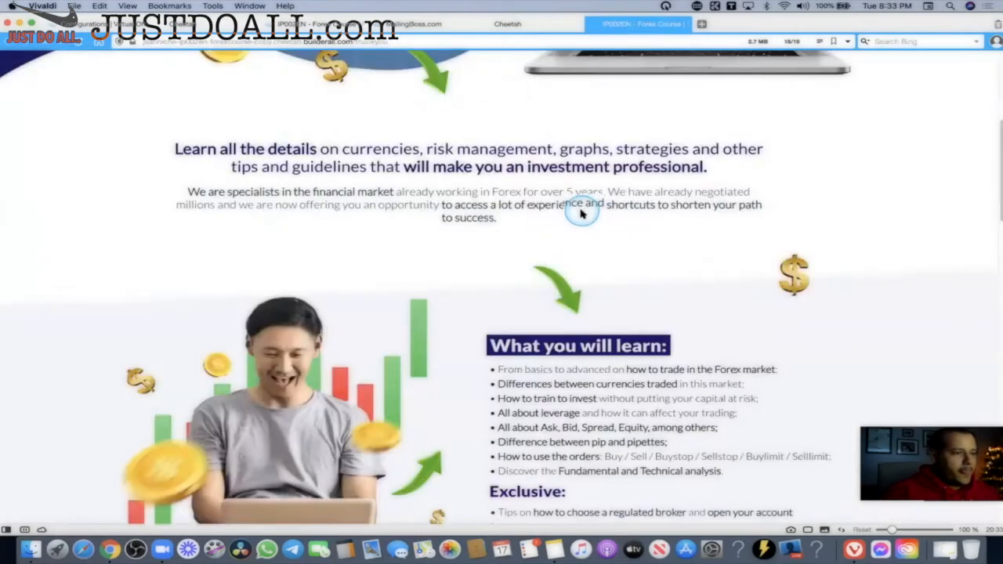
scroll(581, 213, "down", 20)
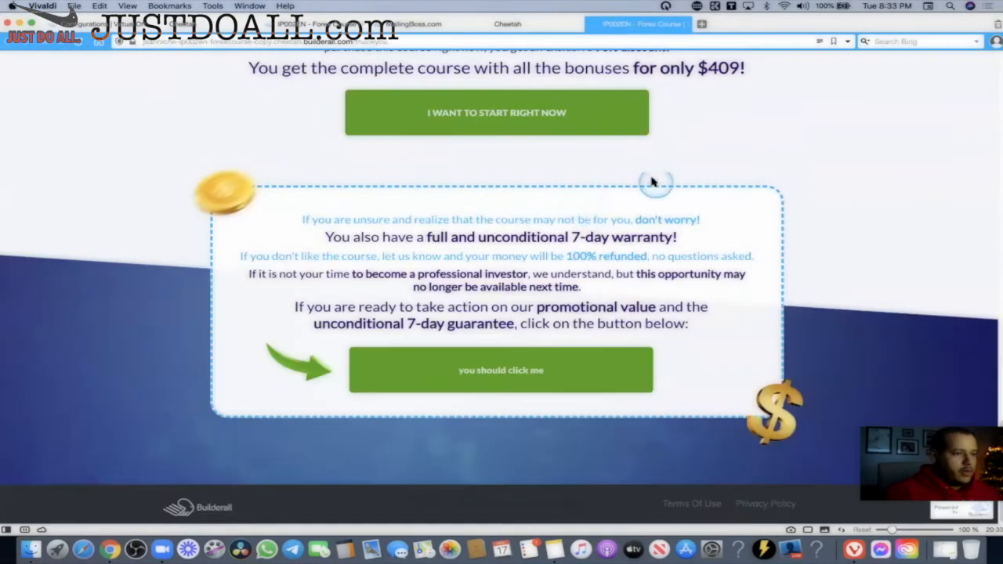
left_click(465, 372)
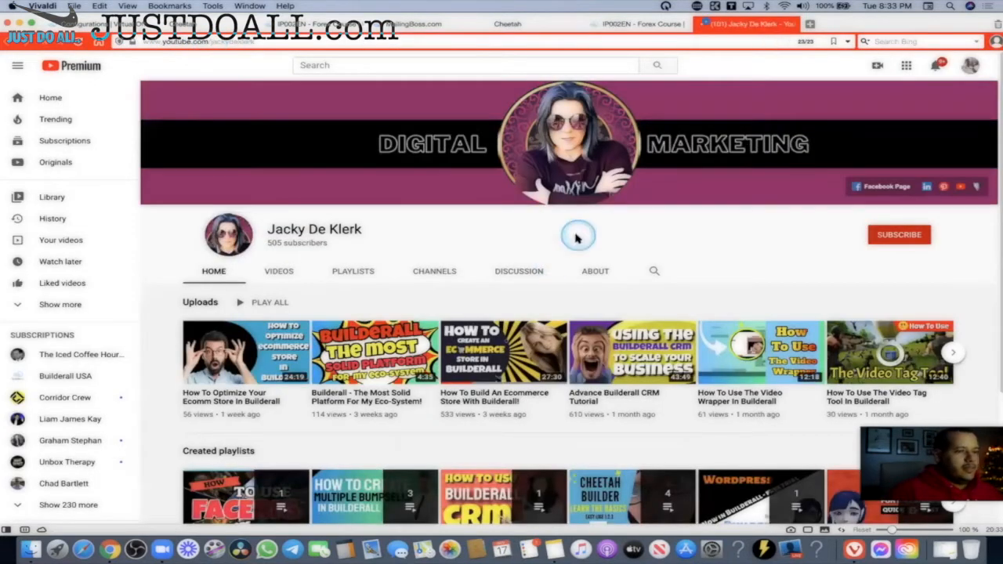
left_click(205, 43)
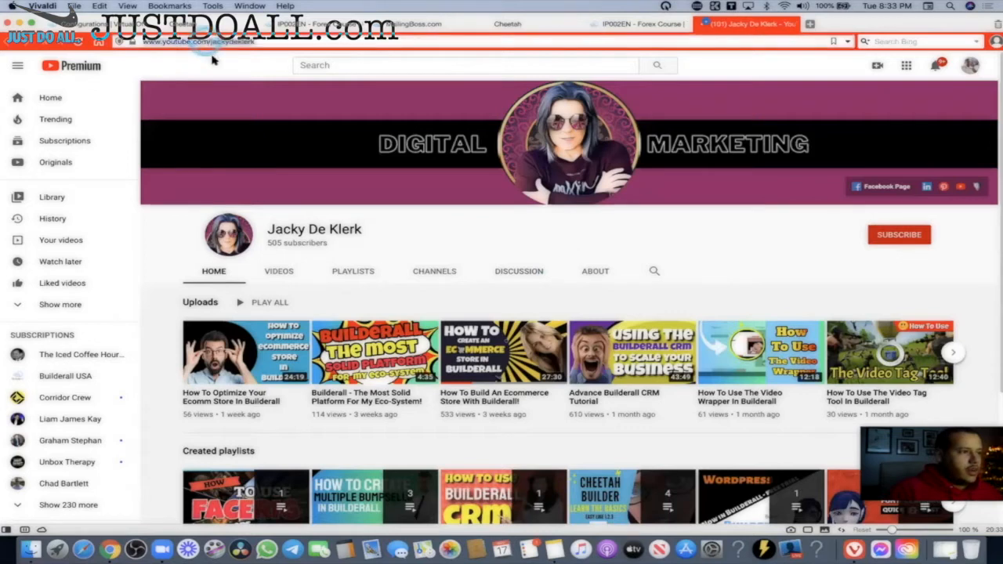
right_click(207, 43)
left_click(235, 106)
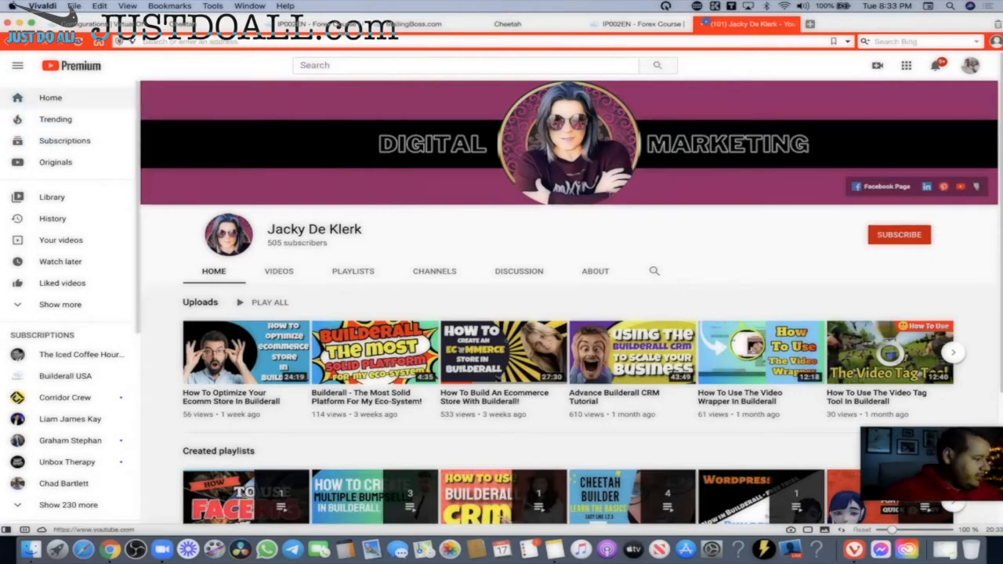
left_click(47, 140)
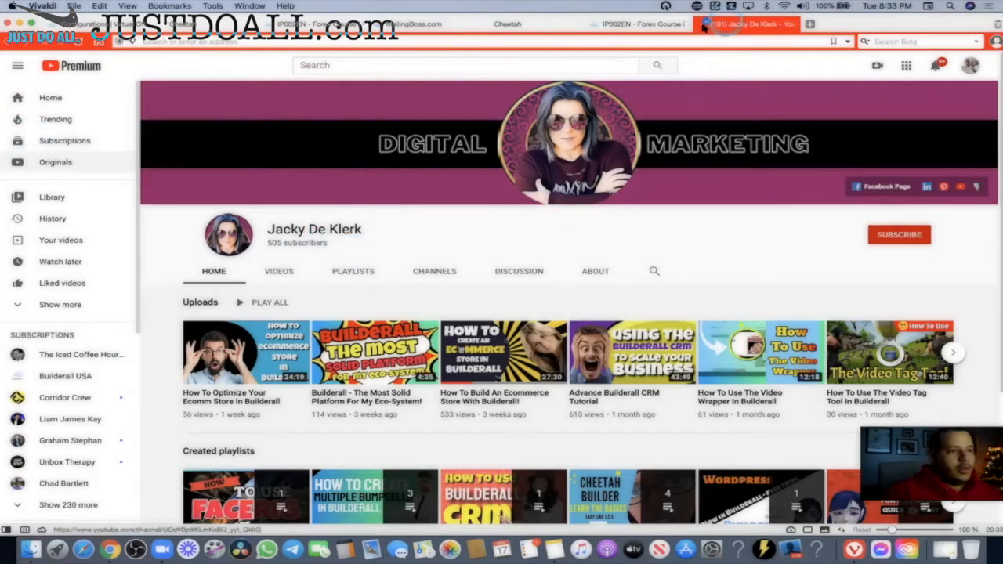
key("super+w")
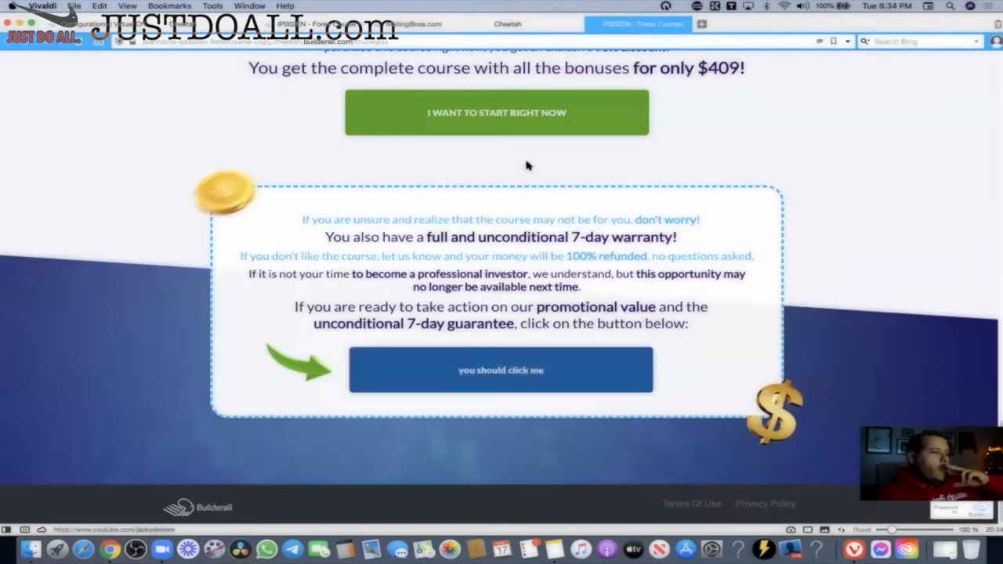
left_click(507, 23)
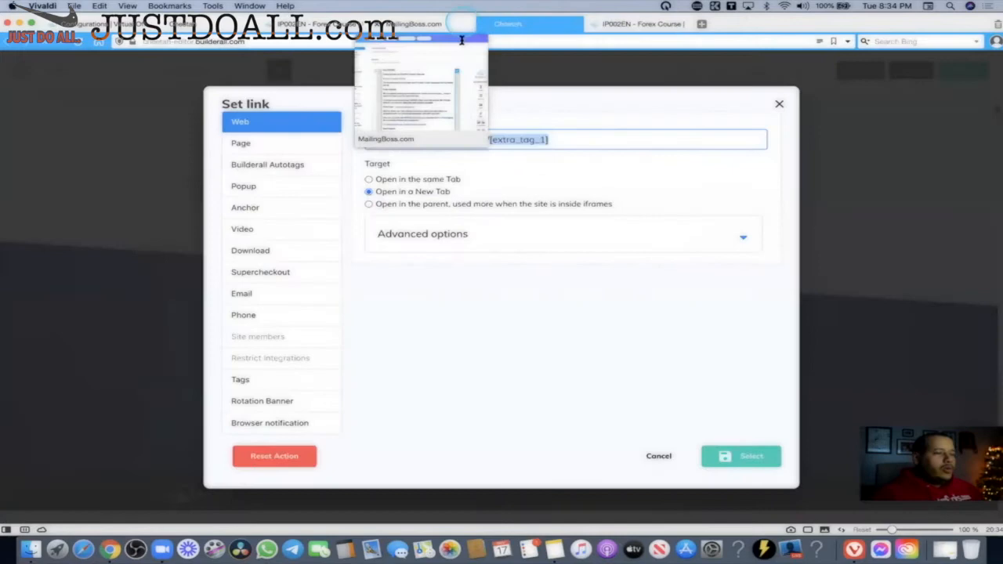
left_click(581, 140)
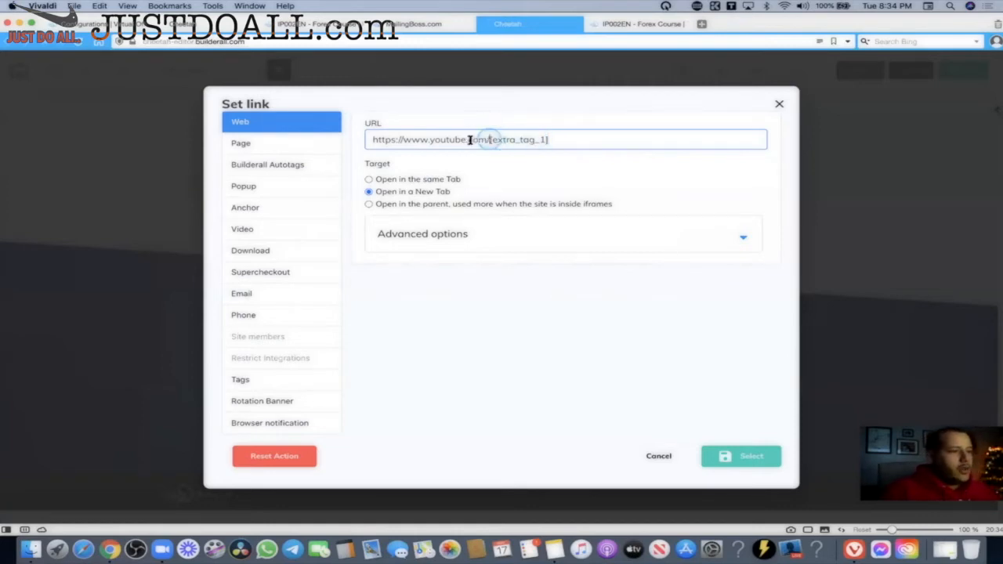
left_click_drag(489, 140, 356, 140)
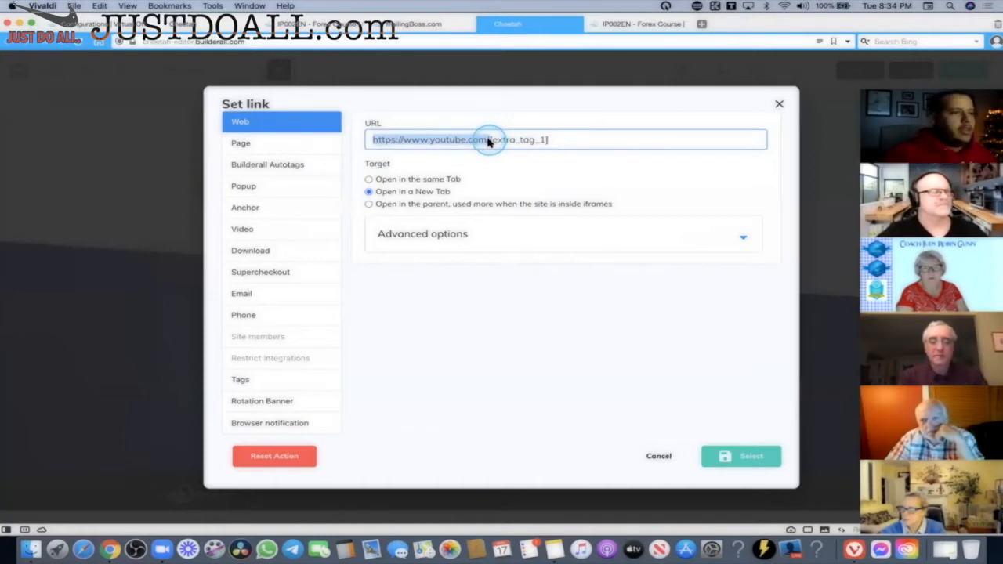
left_click_drag(560, 139, 492, 139)
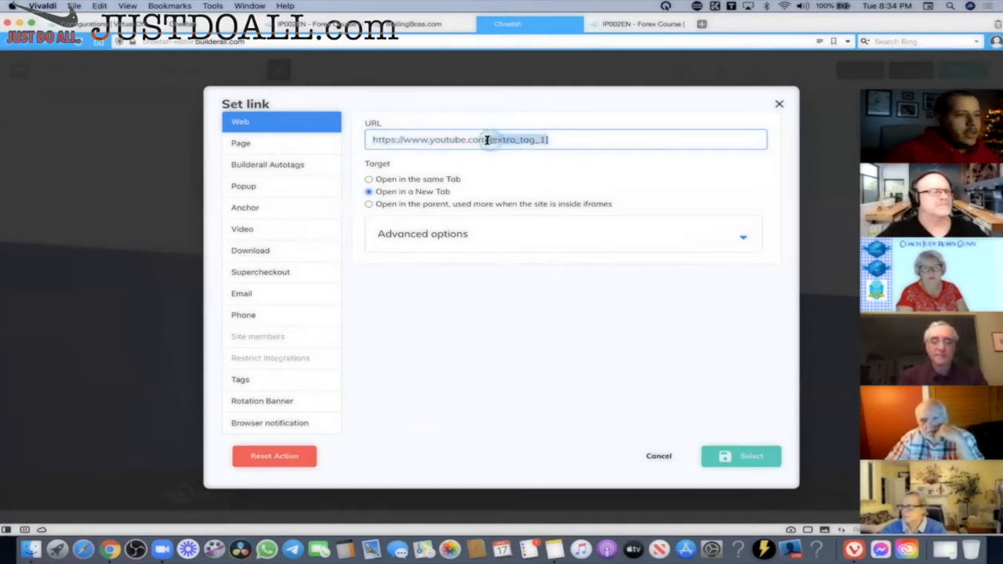
left_click(513, 146)
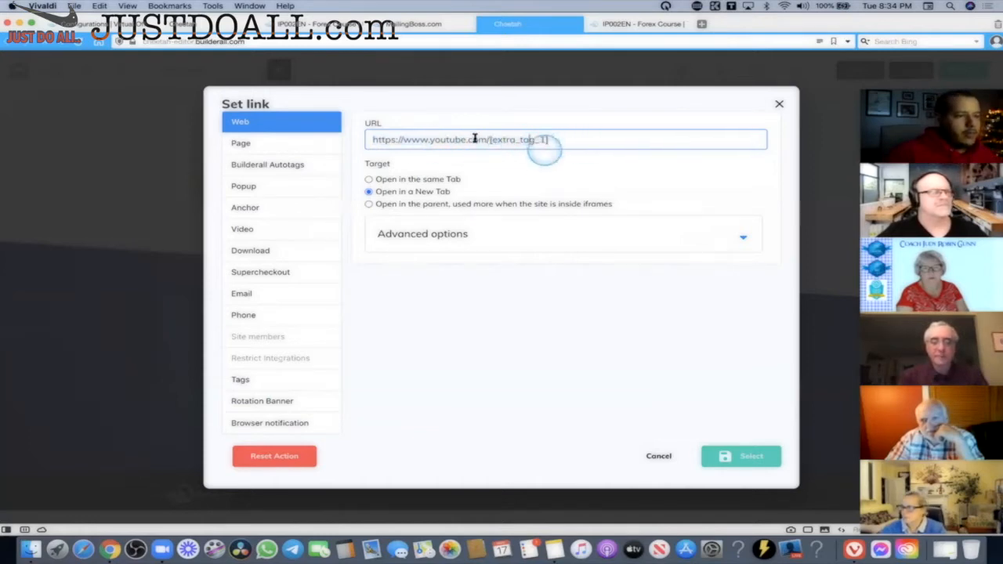
left_click_drag(490, 139, 341, 140)
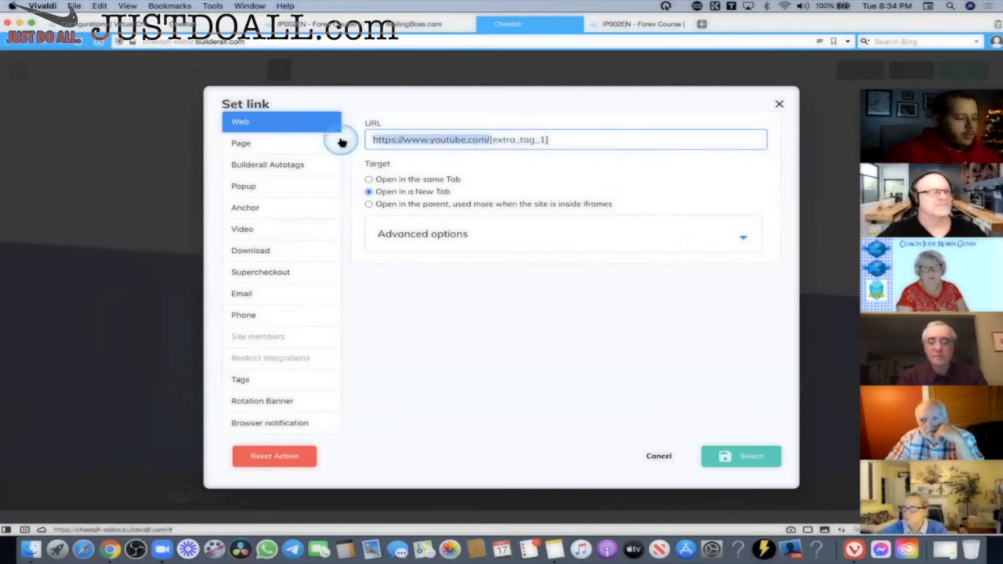
type("htt")
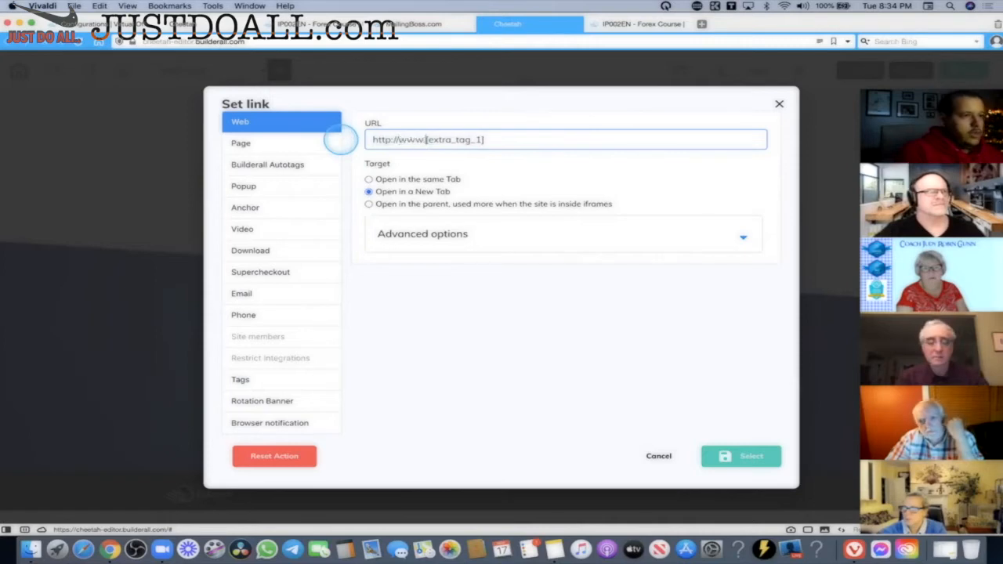
type("p://www.clickoffer")
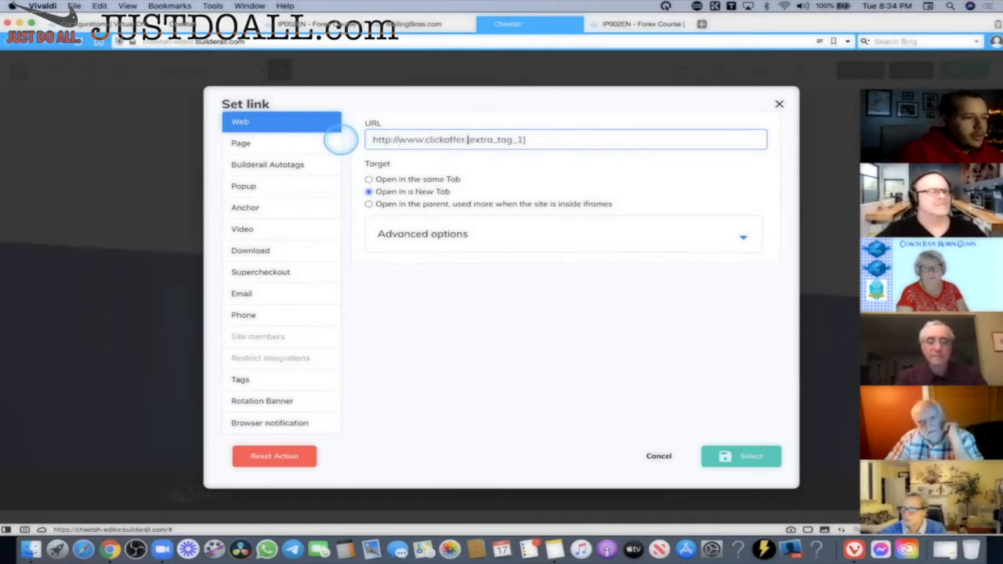
key("BackSpace")
key("BackSpace")
key("BackSpace")
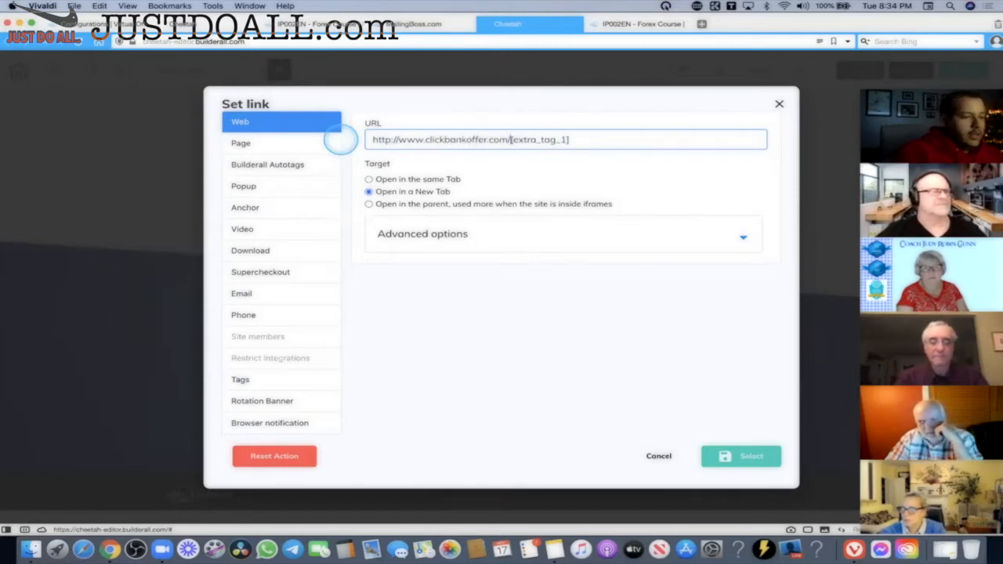
type("aid?")
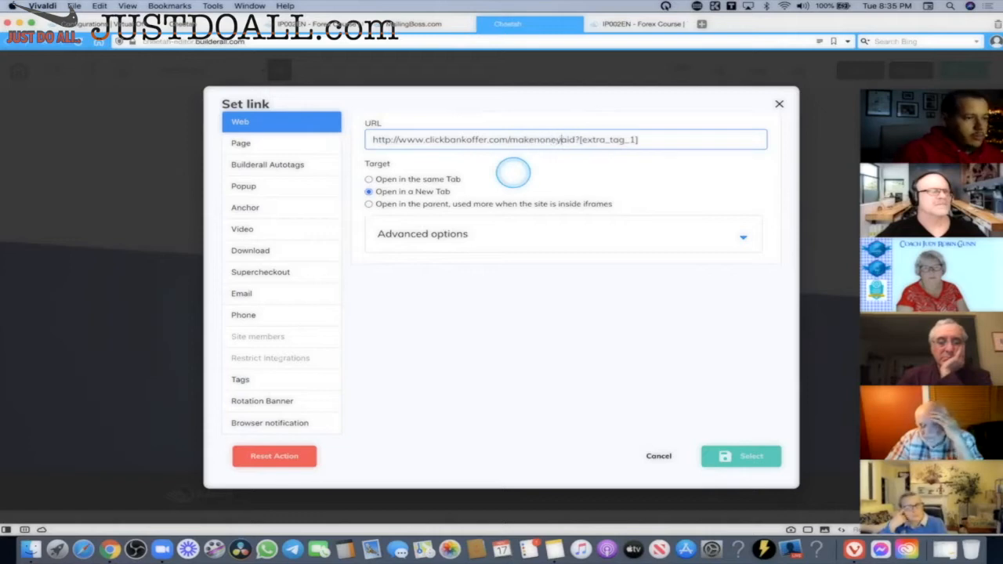
key("BackSpace")
key("BackSpace")
key("BackSpace")
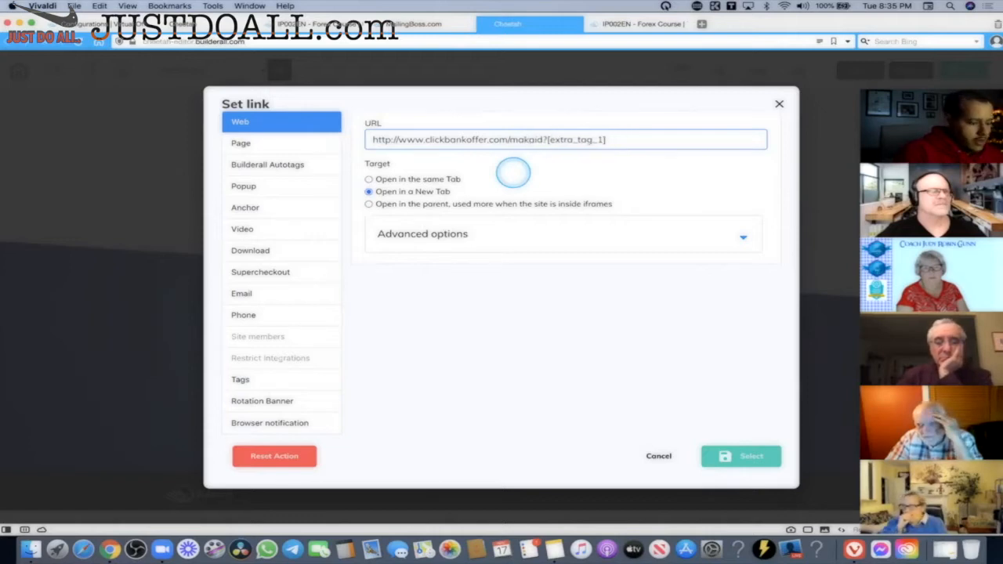
type("ney/")
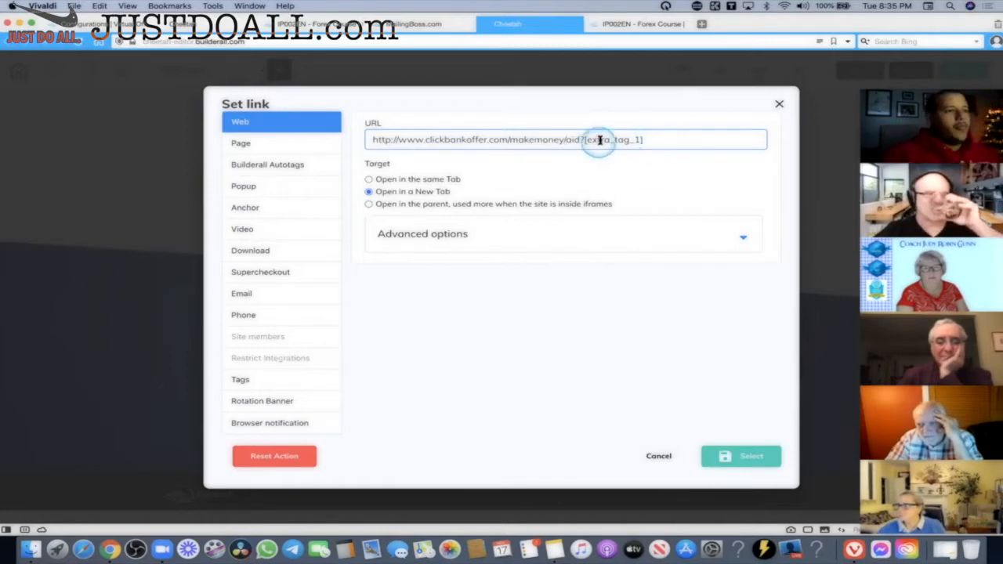
left_click(661, 143)
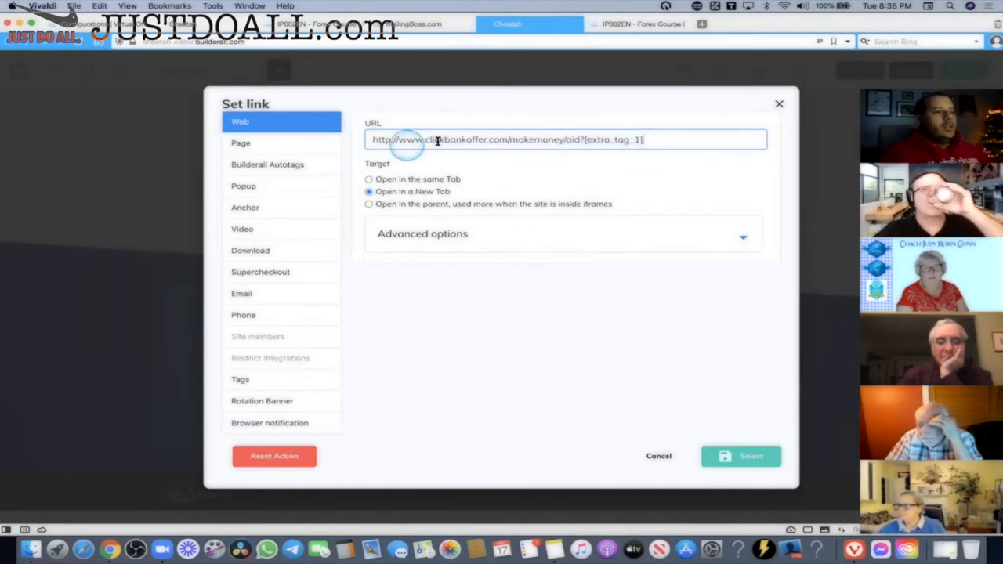
left_click(741, 460)
left_click(204, 24)
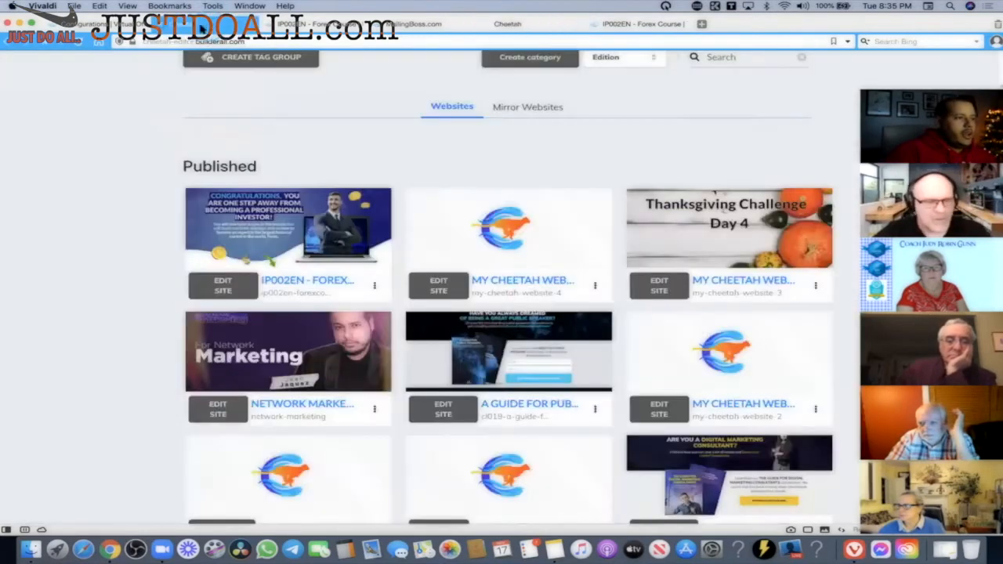
Inspect the affiliate ID stored in Extra TAG 1, then head back via the MailingBoss editor.
left_click(108, 25)
left_click(468, 213)
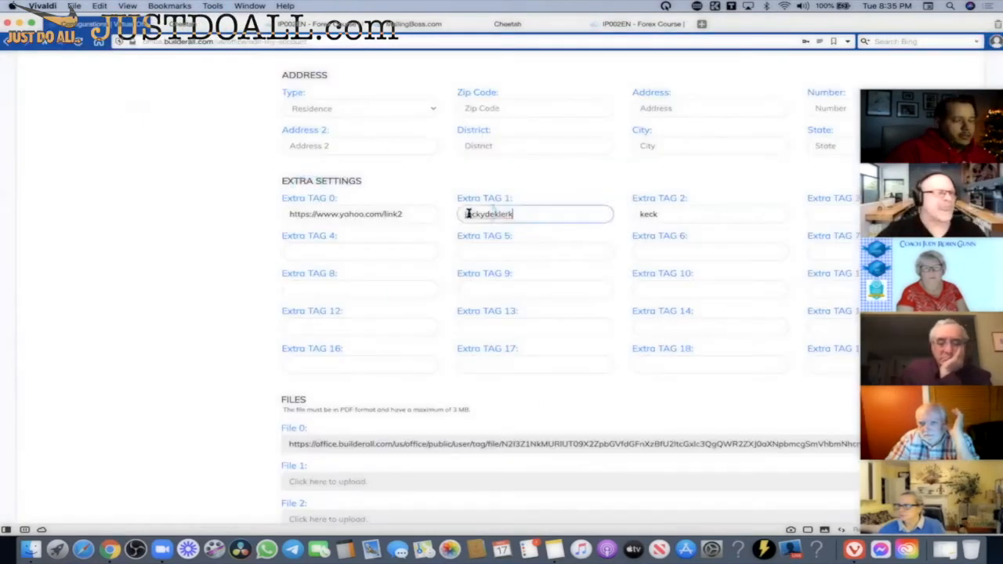
left_click(492, 214)
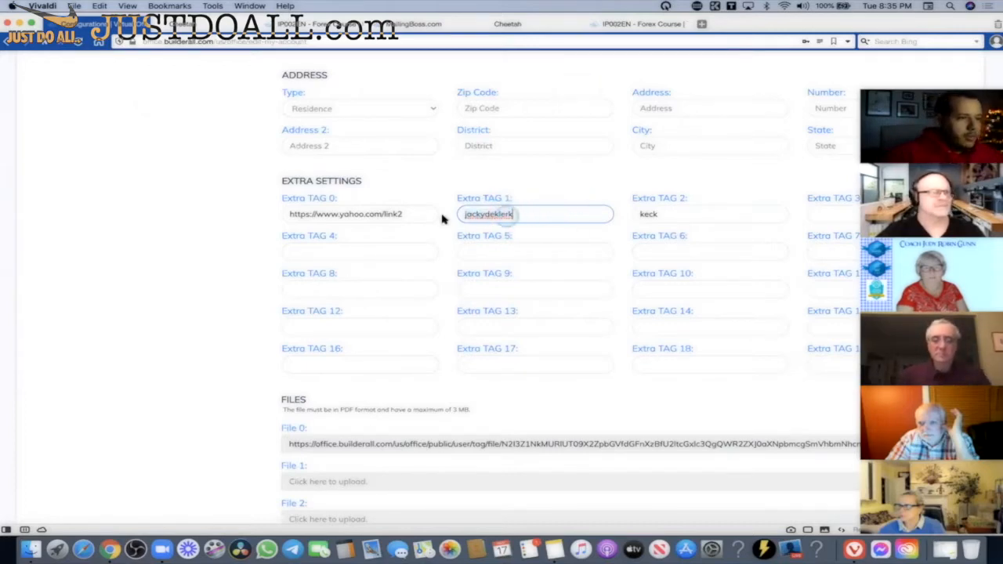
left_click(408, 24)
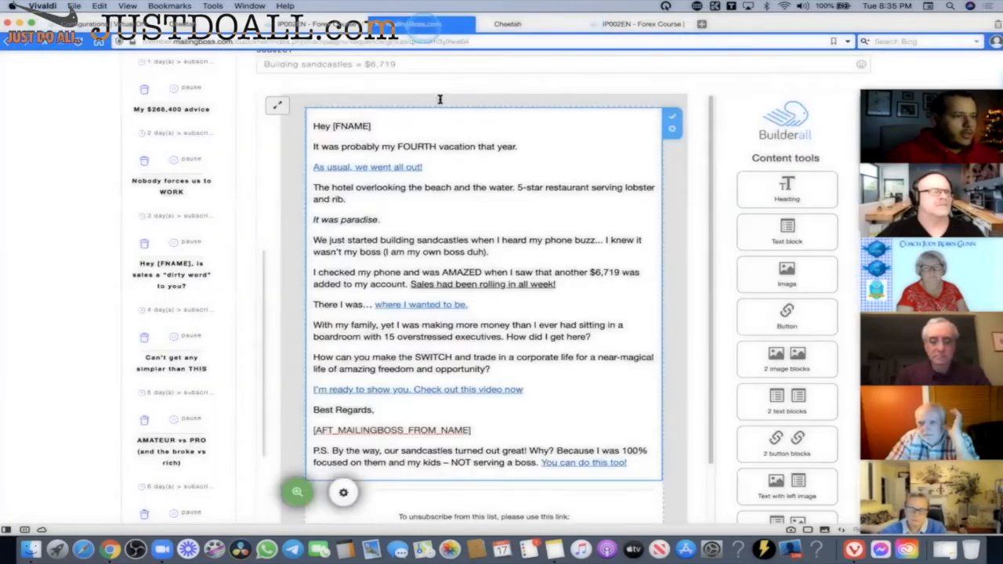
left_click(510, 24)
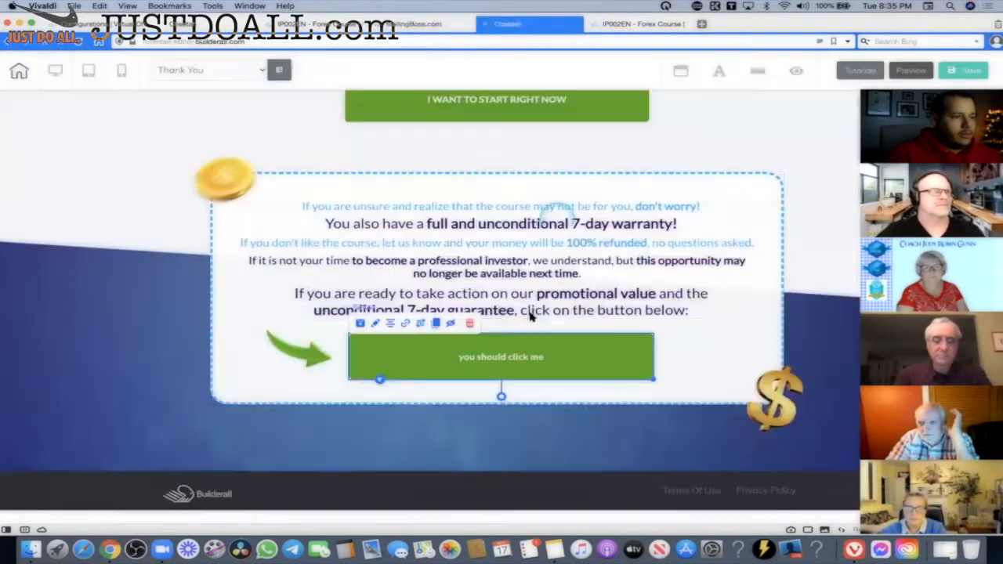
left_click(419, 352)
left_click(416, 326)
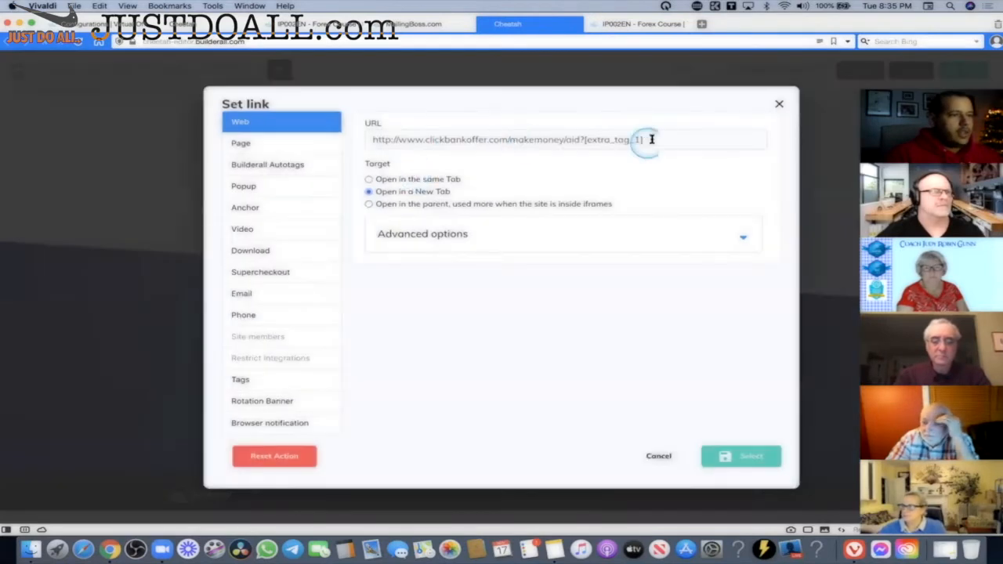
left_click(651, 139)
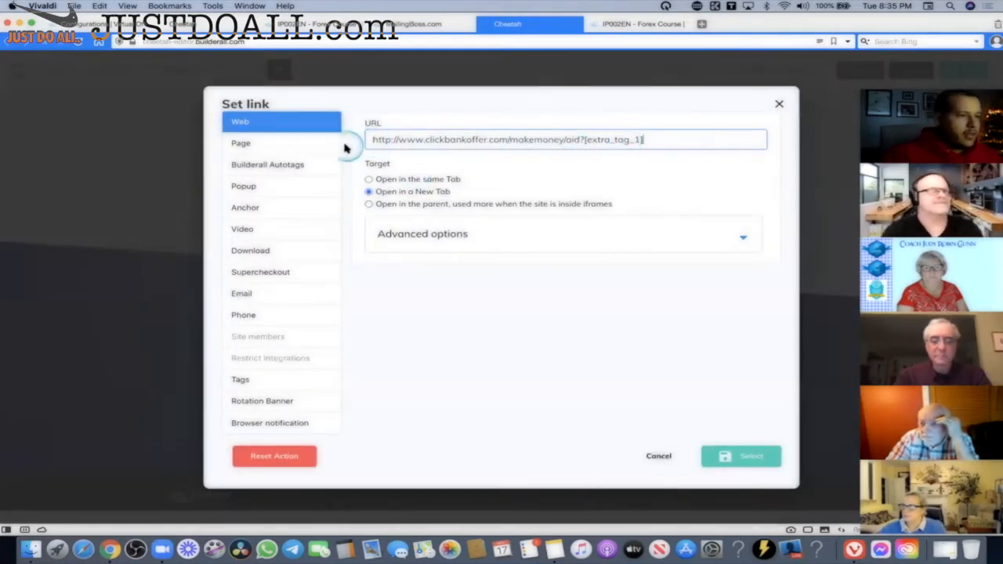
left_click_drag(375, 140, 489, 142)
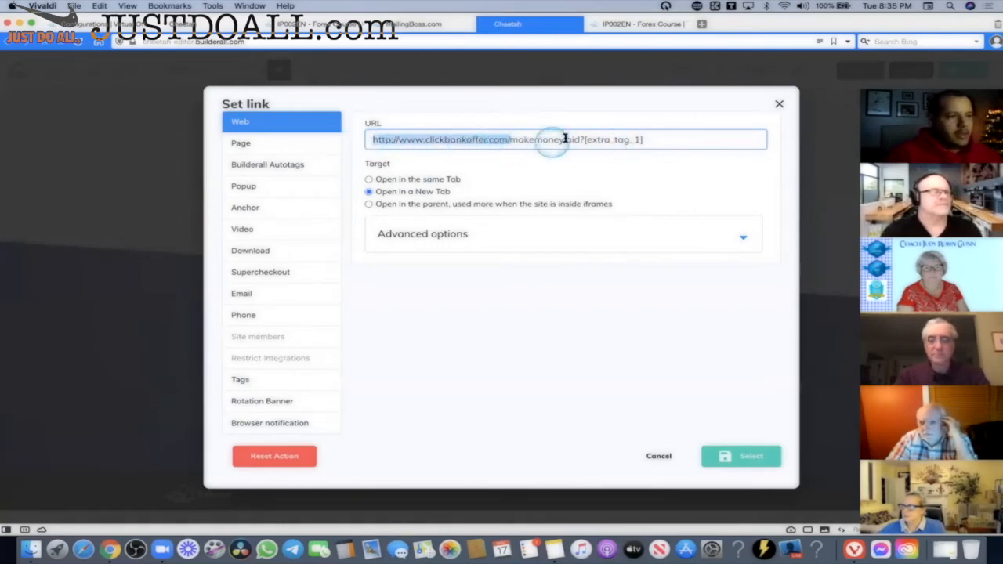
left_click(590, 140)
left_click_drag(660, 143, 585, 141)
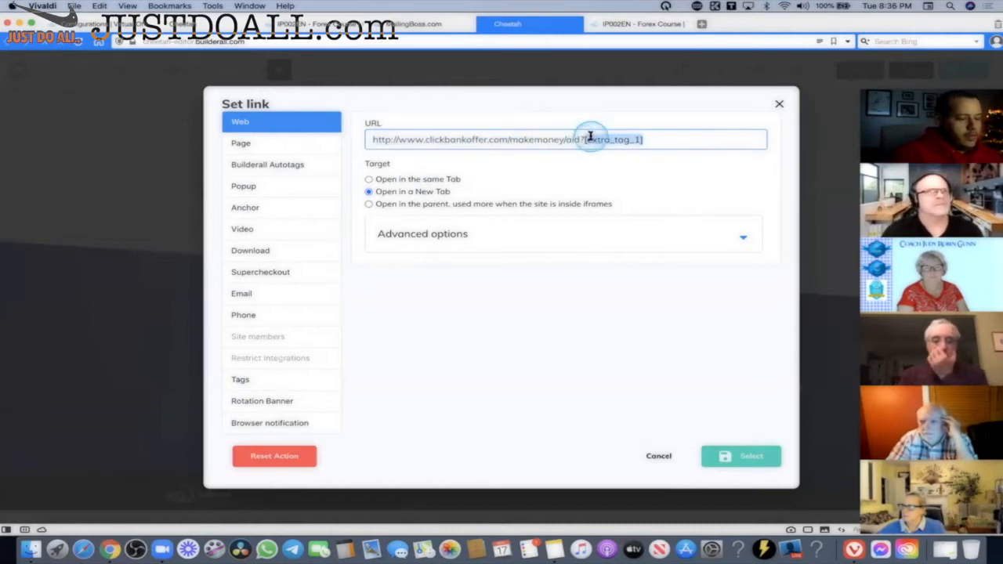
key("BackSpace")
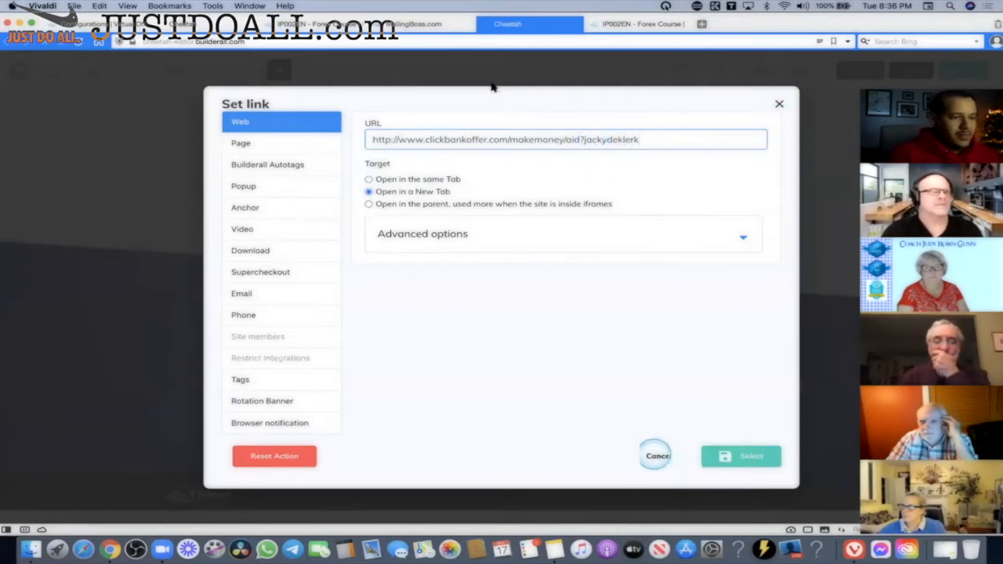
left_click(658, 456)
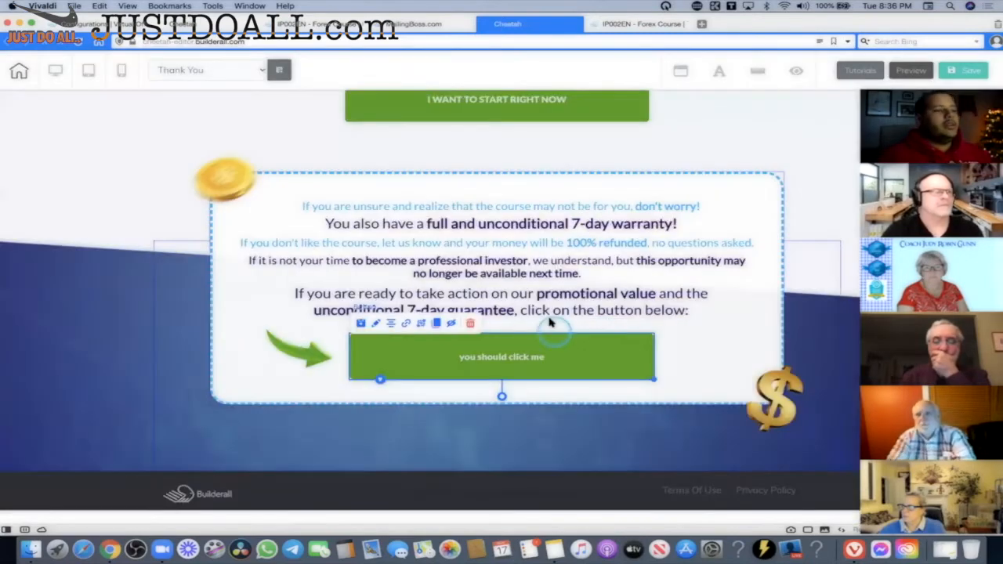
View the published Forex Course and confirm-email pages, then open the account's Extra Settings.
left_click(631, 23)
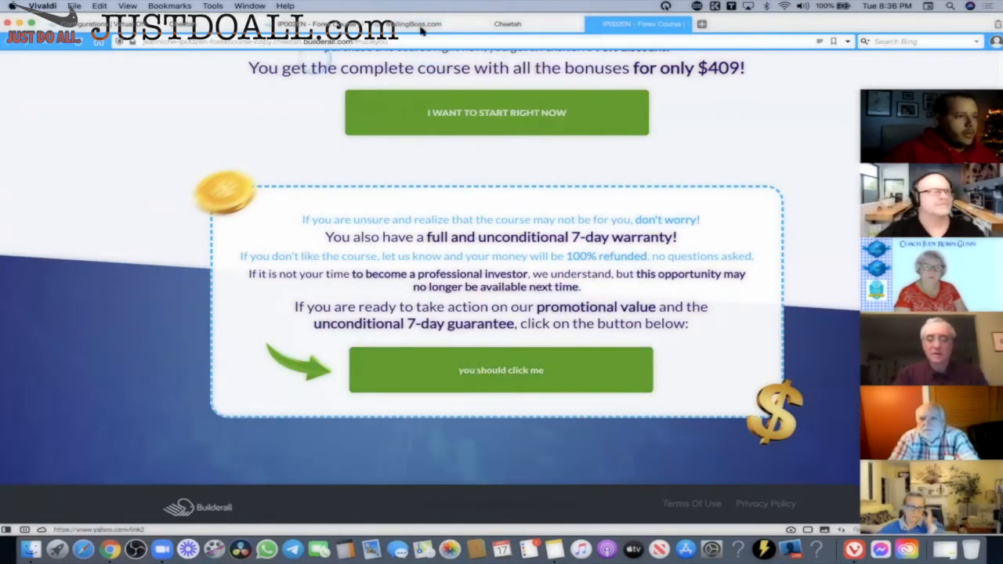
left_click(302, 26)
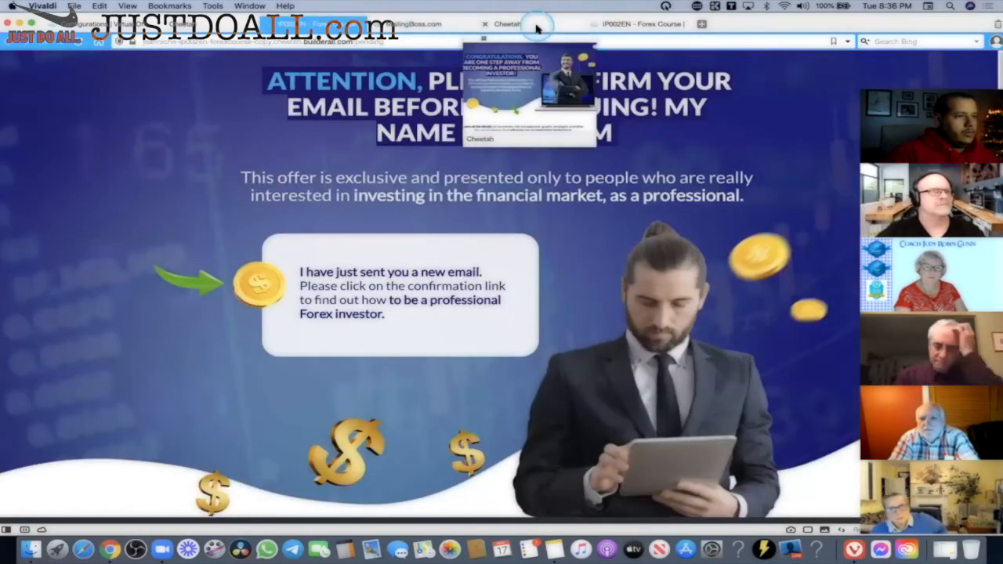
left_click(508, 23)
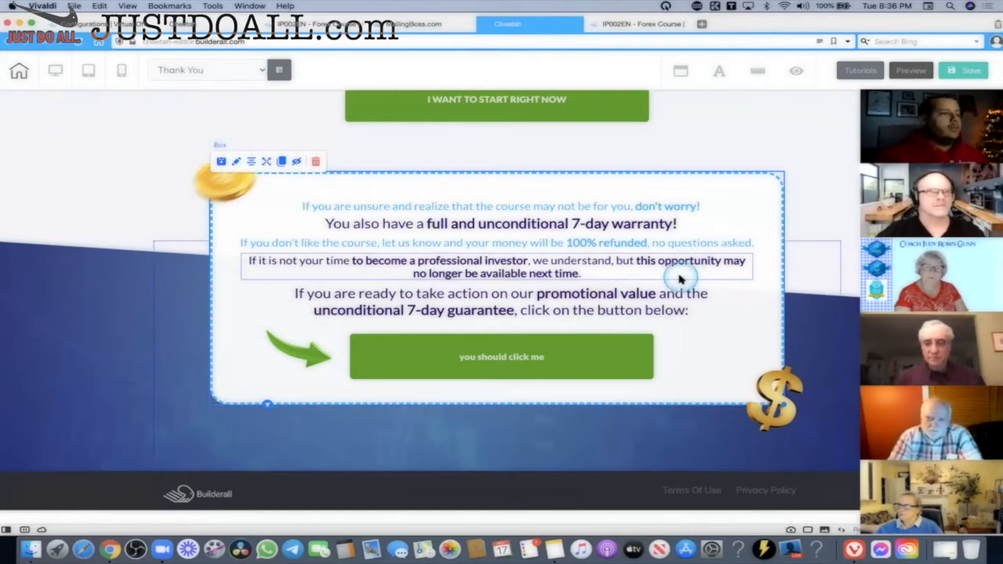
left_click(90, 24)
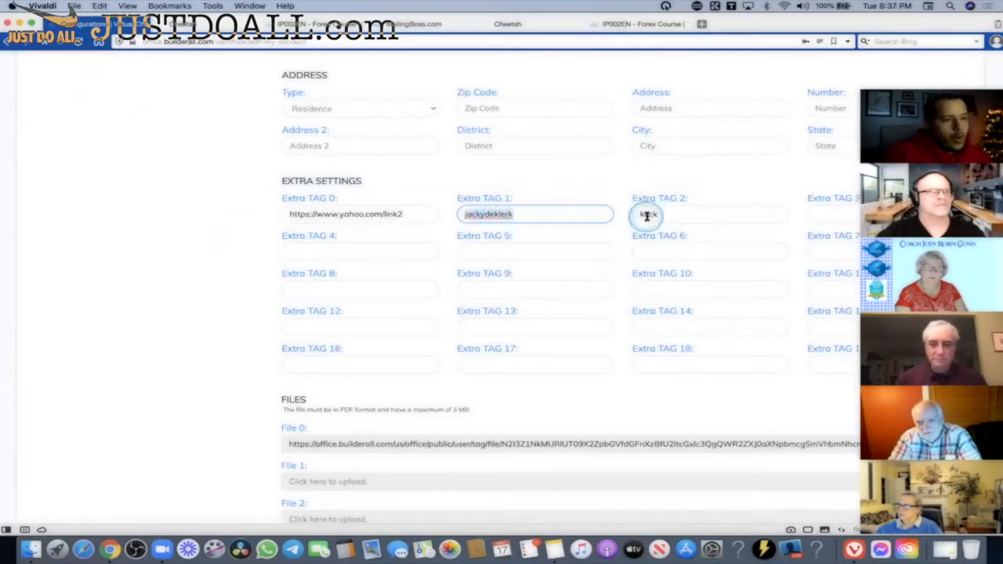
Edit Extra TAG 1 so it holds only the affiliate ID 12356, dropping the companyxyz.com prefix.
left_click(694, 216)
left_click(525, 249)
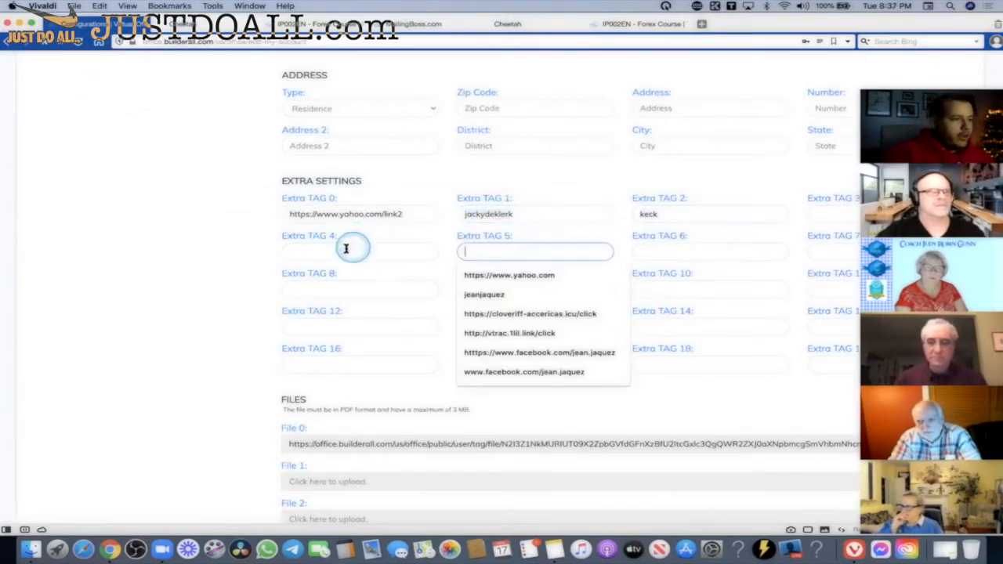
left_click(347, 251)
left_click(541, 215)
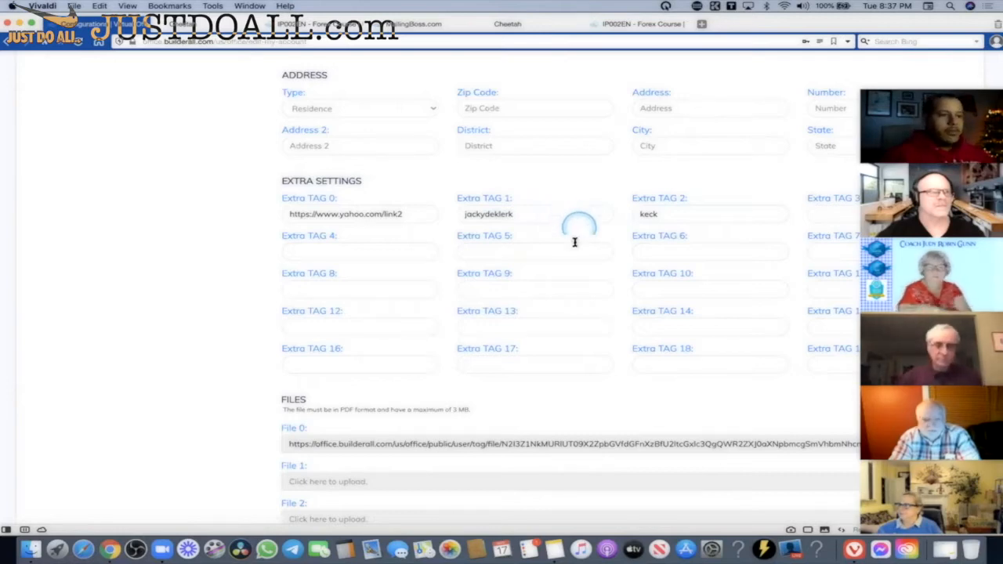
double_click(520, 215)
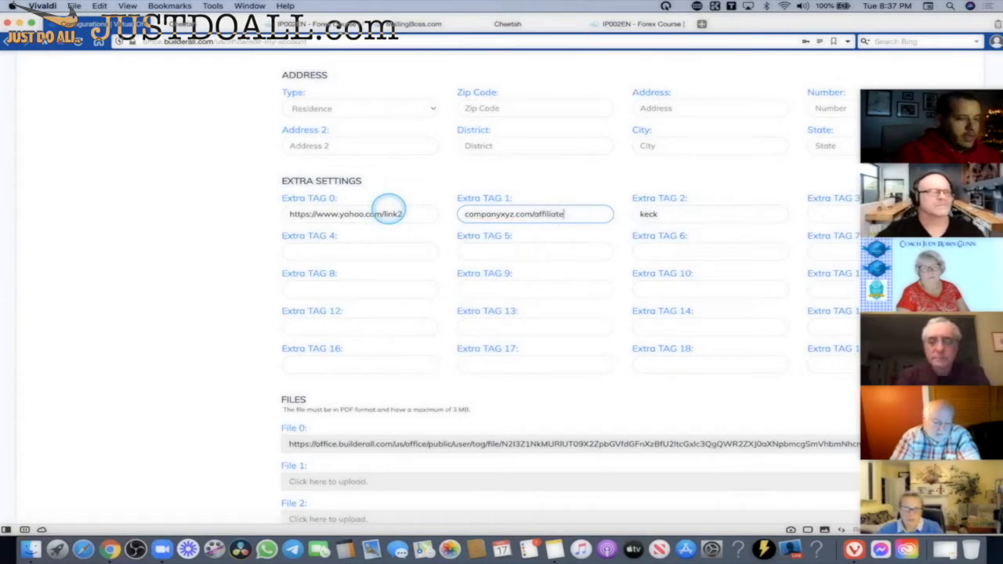
key("BackSpace")
key("BackSpace")
type("AID")
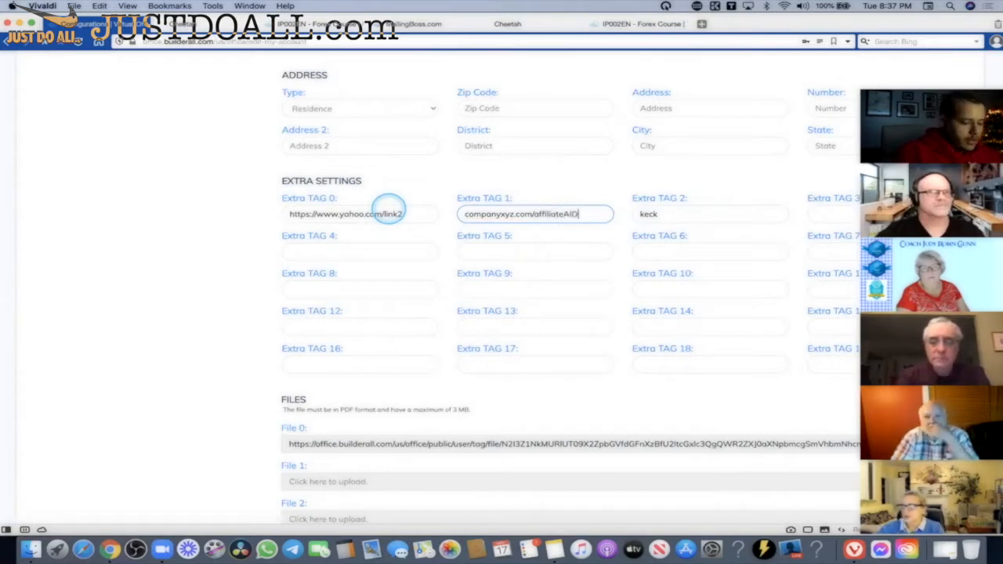
type("?1234")
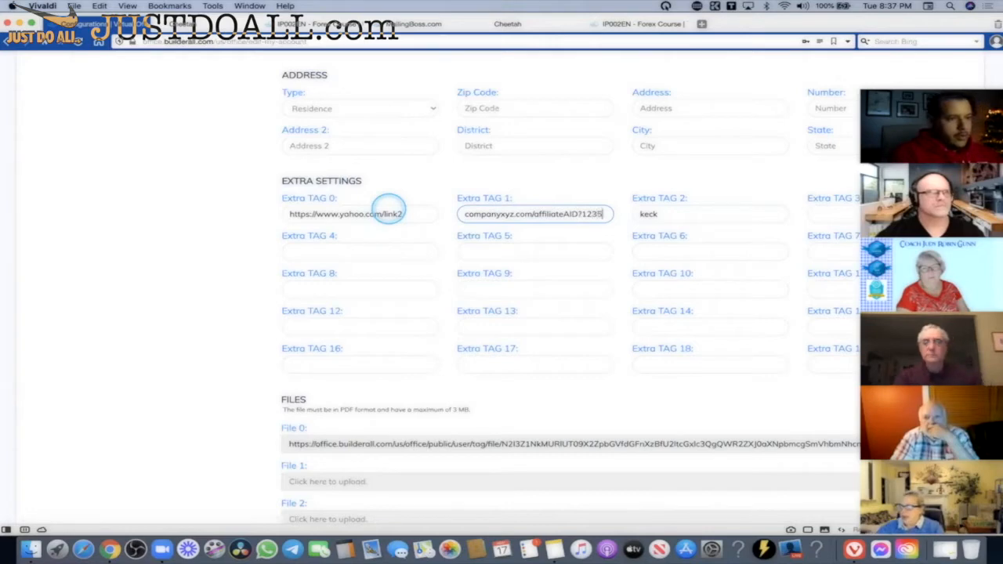
type("56")
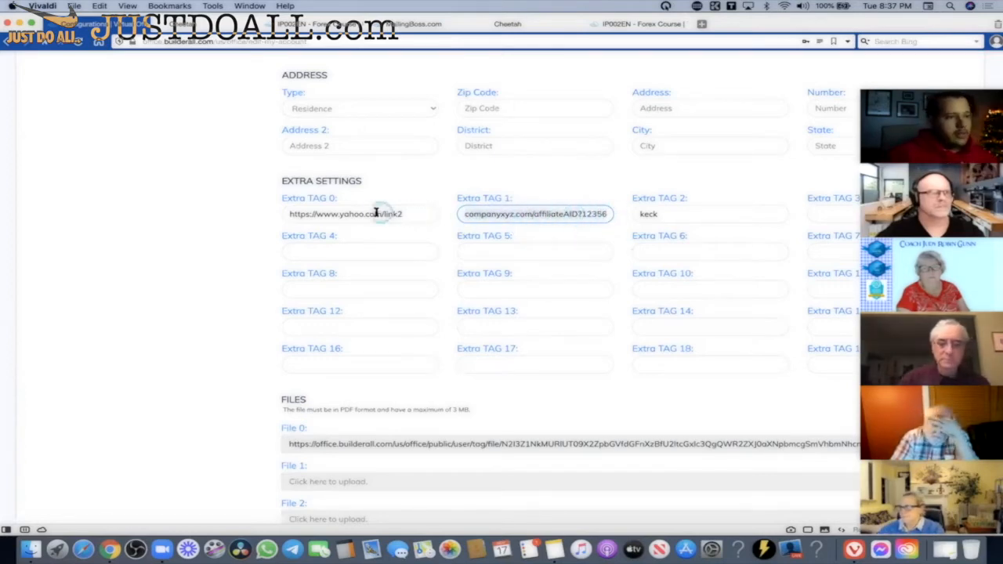
key("super+z")
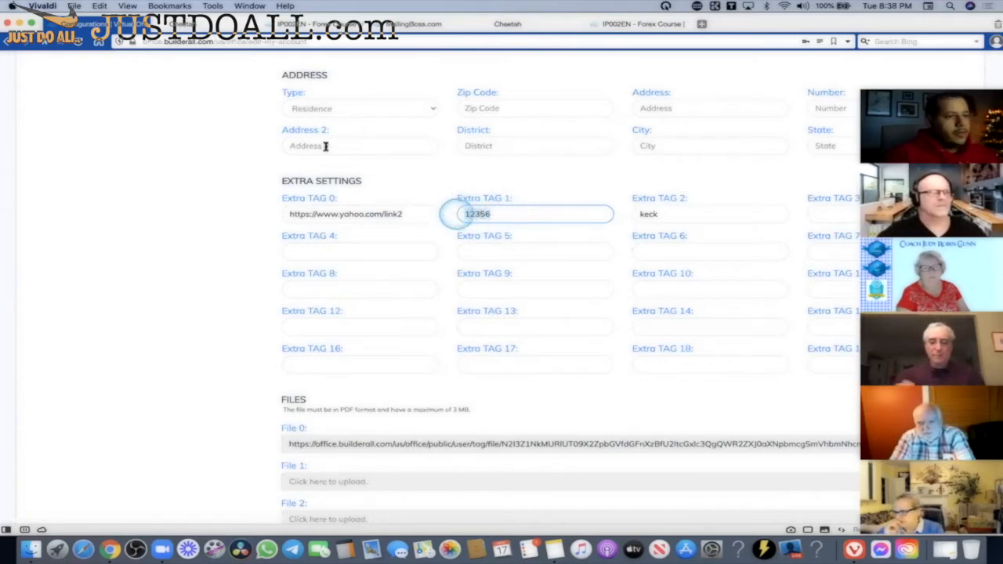
Bring up the published IP002EN Forex Course page with the $409 offer and green button.
scroll(180, 183, "up", 15)
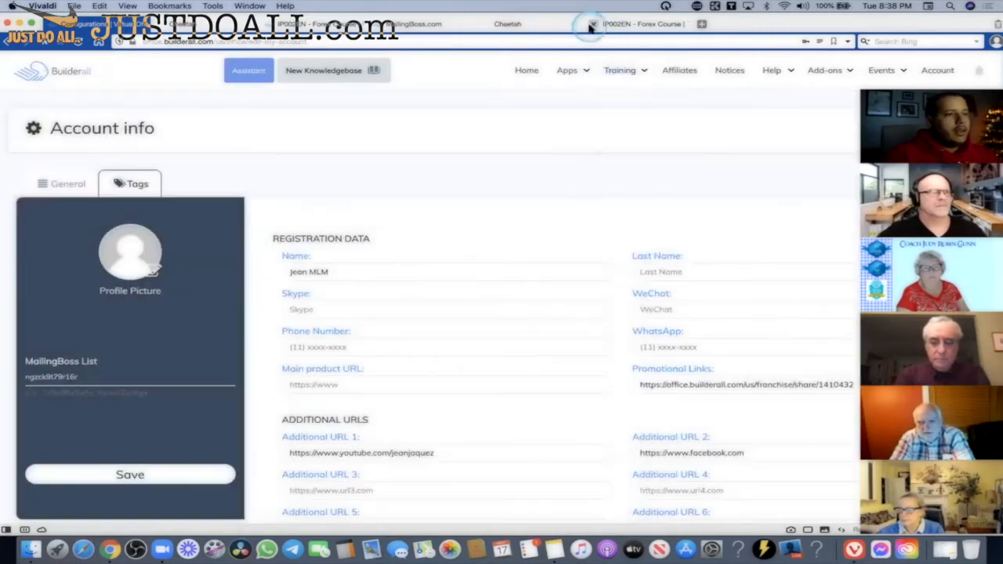
left_click(621, 24)
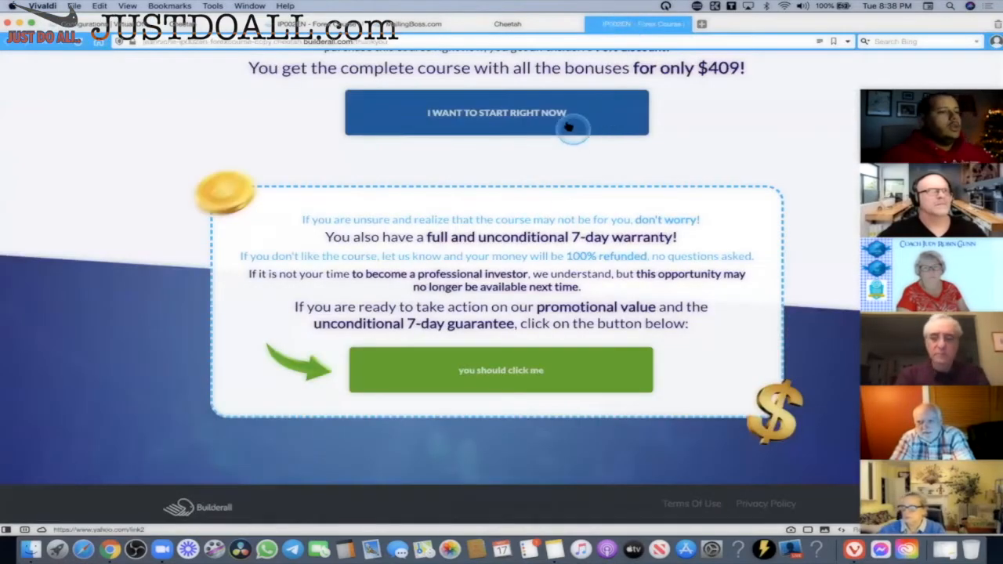
scroll(552, 276, "up", 5)
scroll(552, 274, "down", 5)
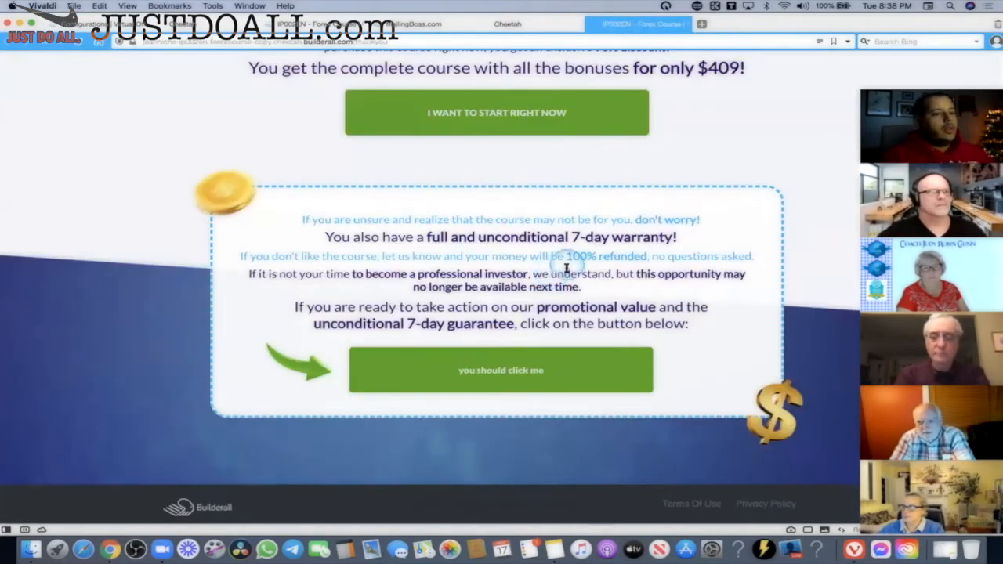
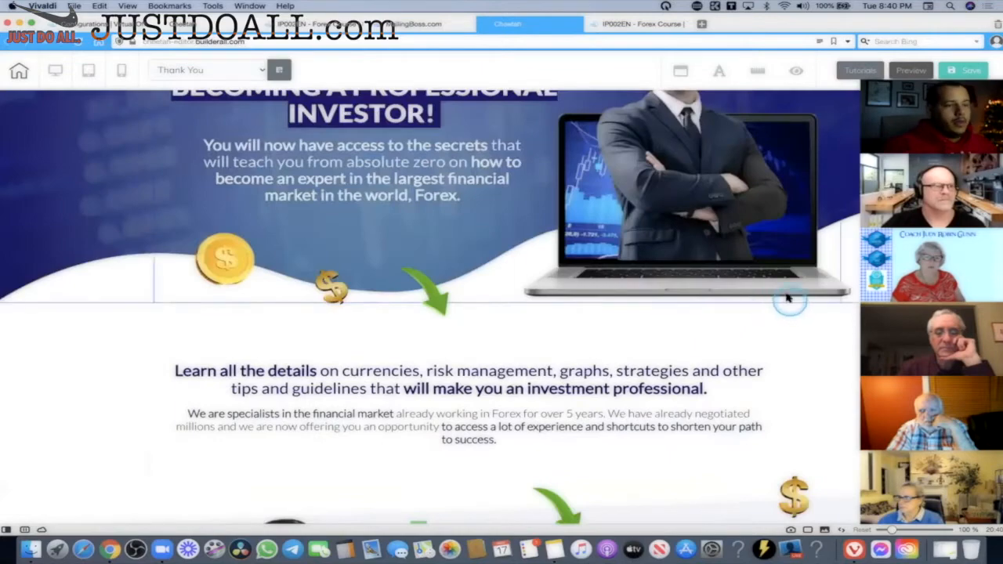
Bring up the MailingBoss editor showing the follow-up email's vacation-story body text.
left_click(411, 24)
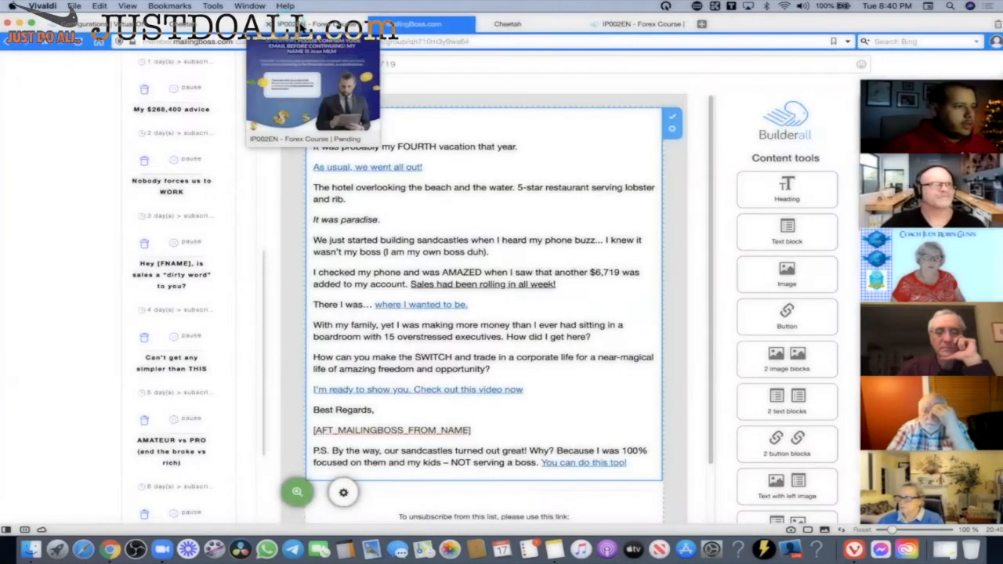
Open the Forex Course confirm-email page and inspect the name in its headline.
left_click(322, 24)
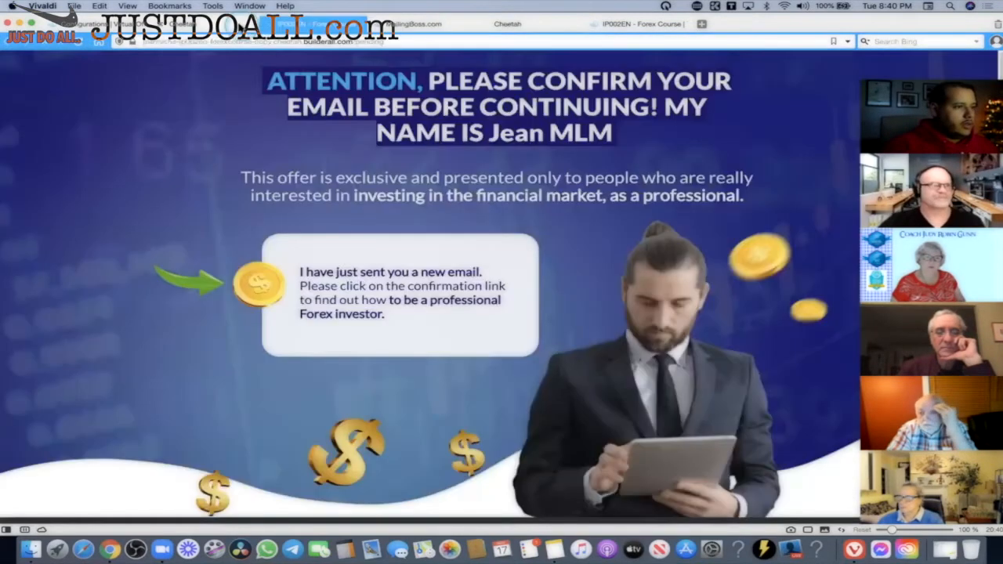
left_click(891, 69)
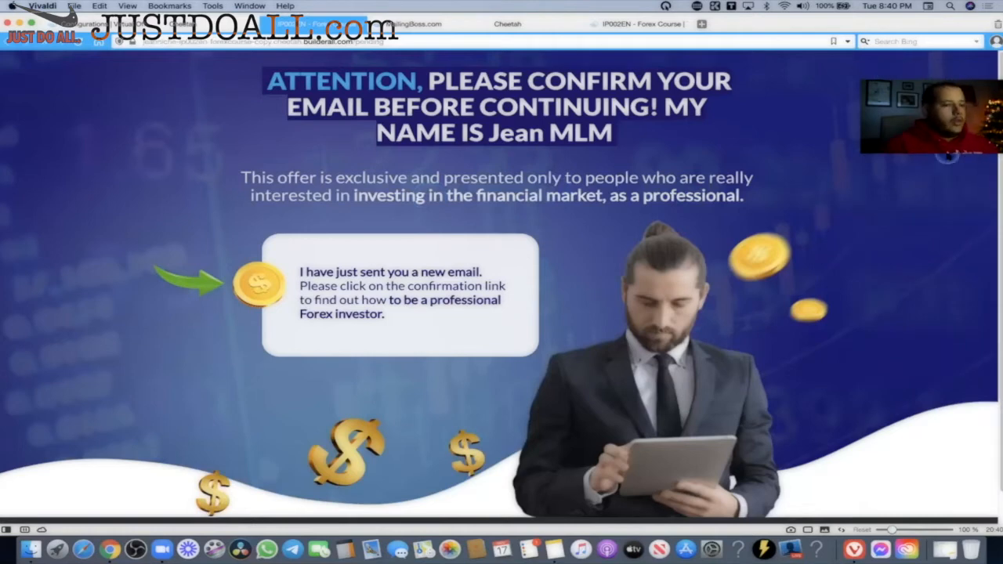
left_click_drag(945, 83, 946, 160)
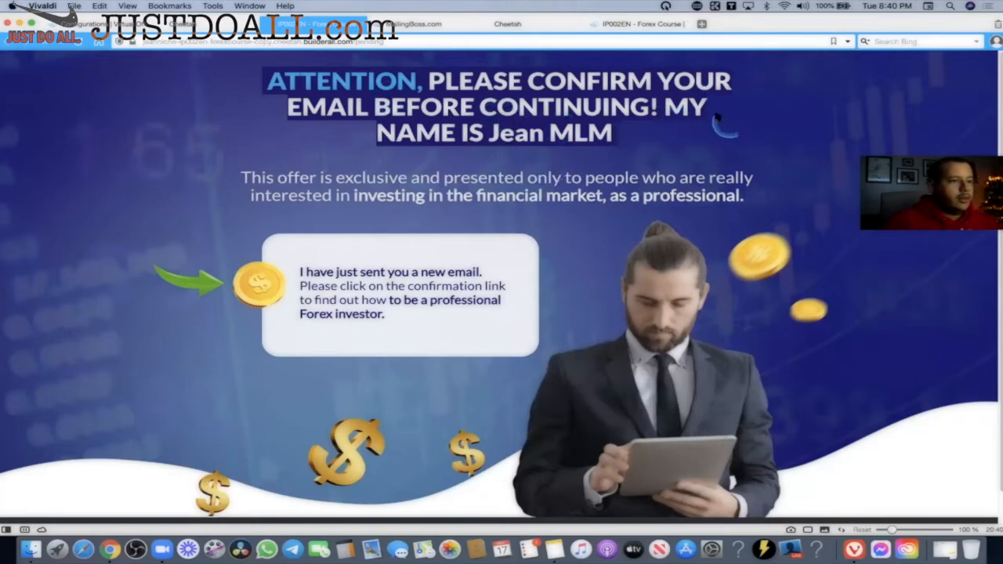
left_click_drag(486, 133, 613, 134)
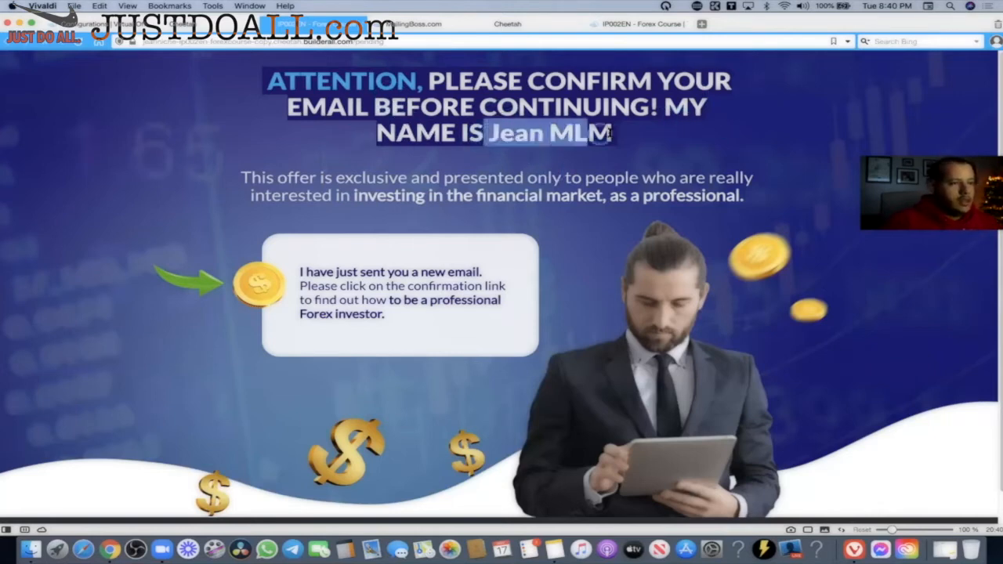
left_click_drag(544, 136, 549, 139)
left_click(543, 144)
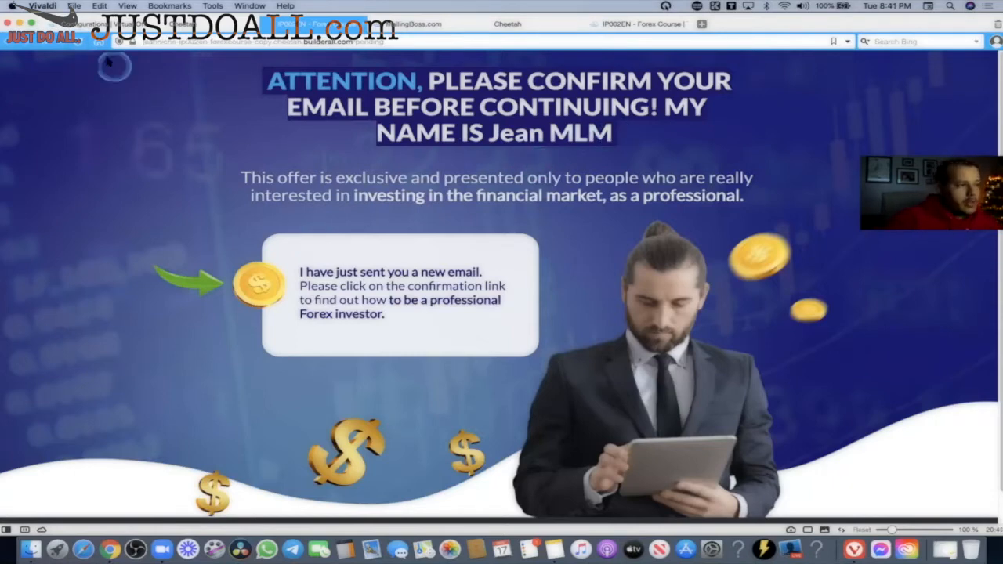
Reload the confirm page to refresh its name tag, recheck the headline, and open Account info.
left_click(82, 44)
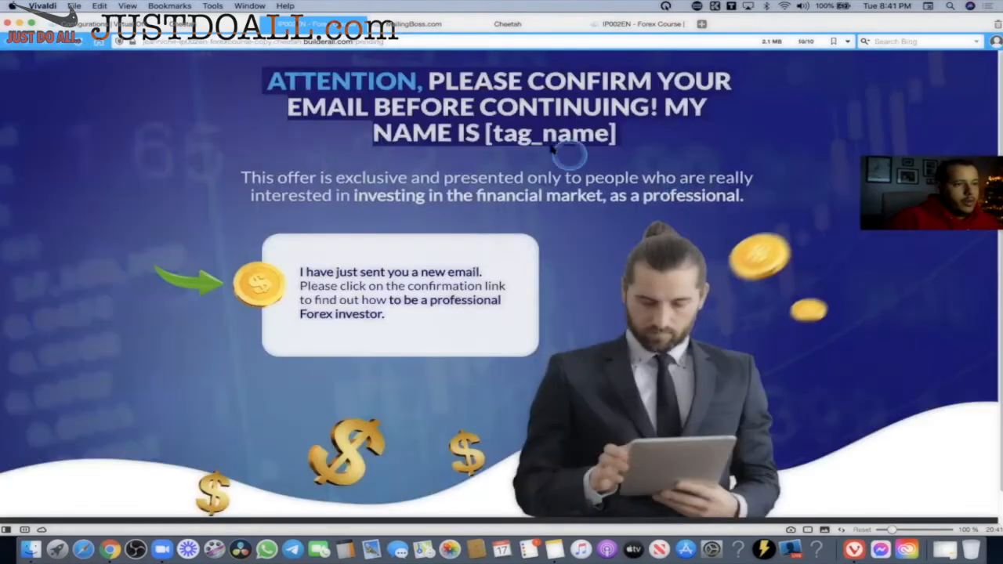
left_click_drag(474, 133, 645, 137)
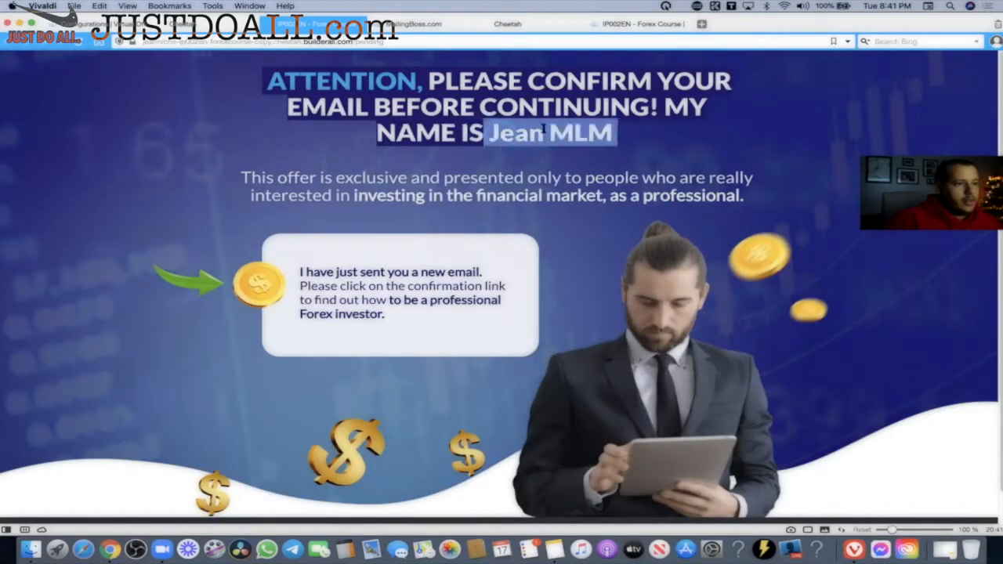
left_click(695, 154)
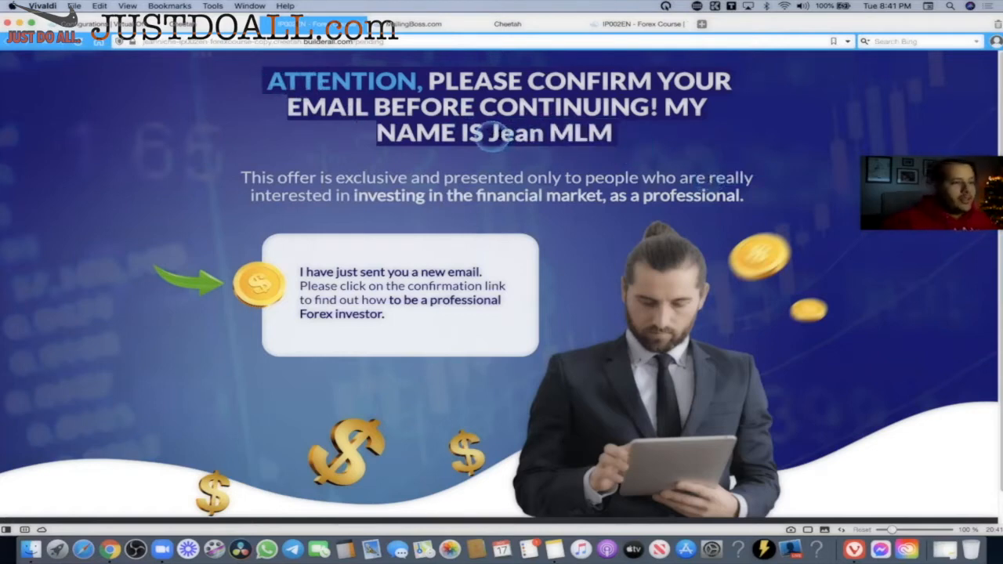
left_click_drag(491, 134, 596, 133)
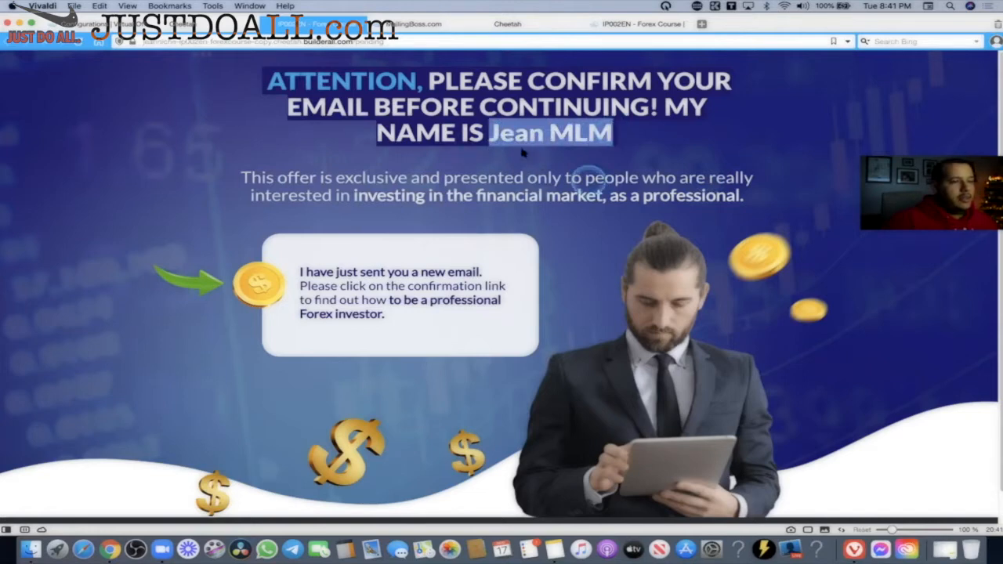
left_click(113, 27)
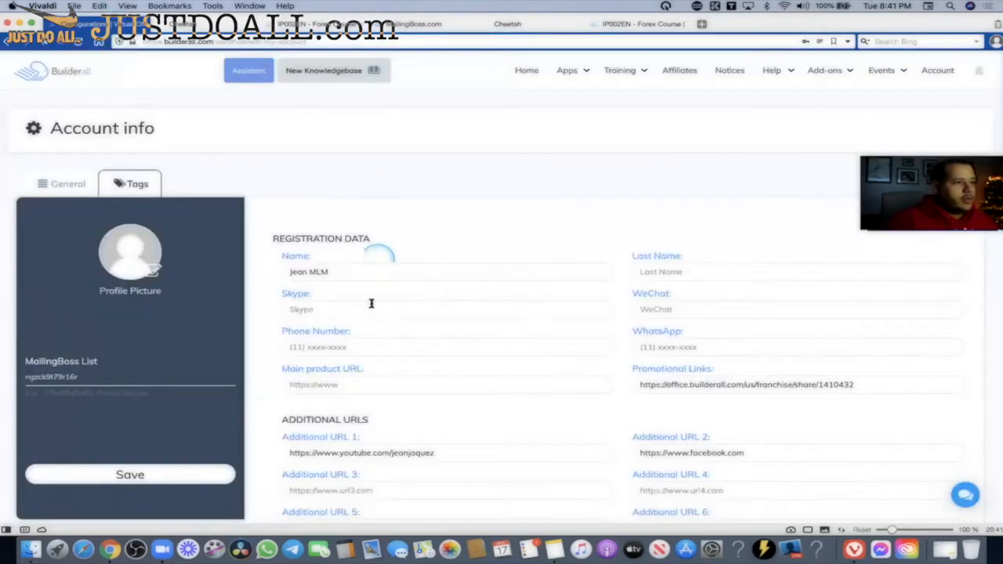
Check the account's Name field against the confirm page headline greeting, then return to Cheetah.
left_click(351, 273)
left_click(271, 253)
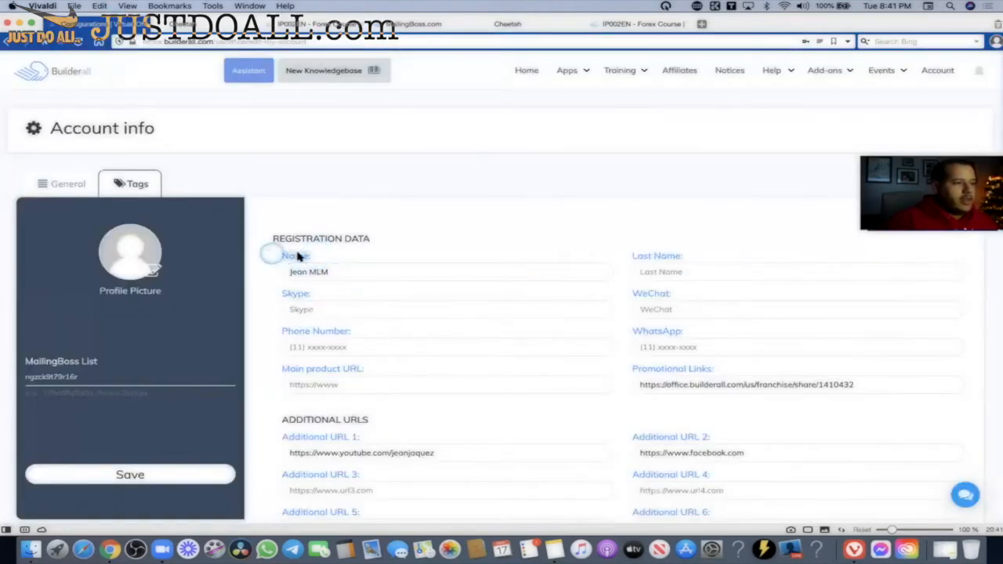
left_click(282, 272)
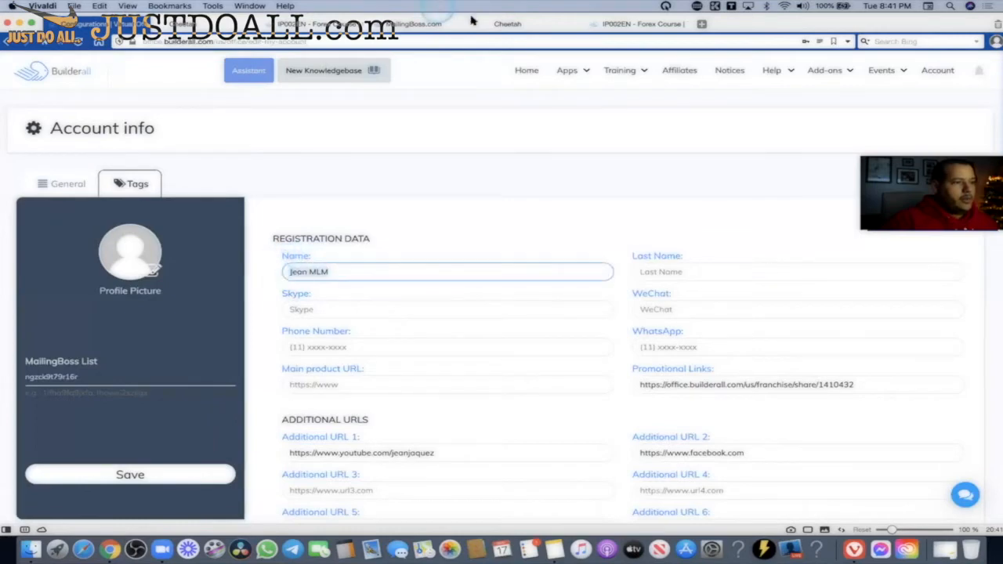
left_click(549, 23)
left_click(642, 23)
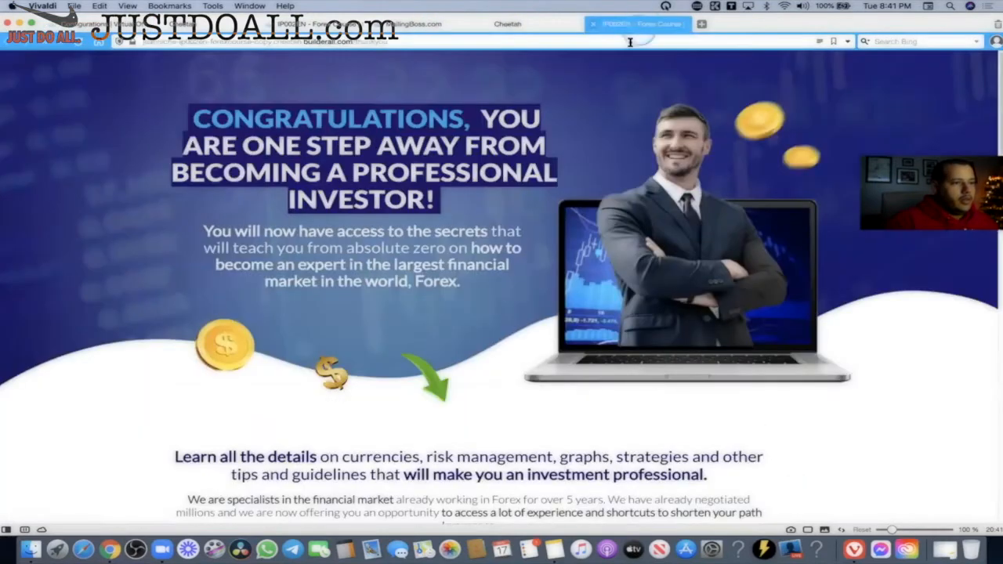
left_click(314, 23)
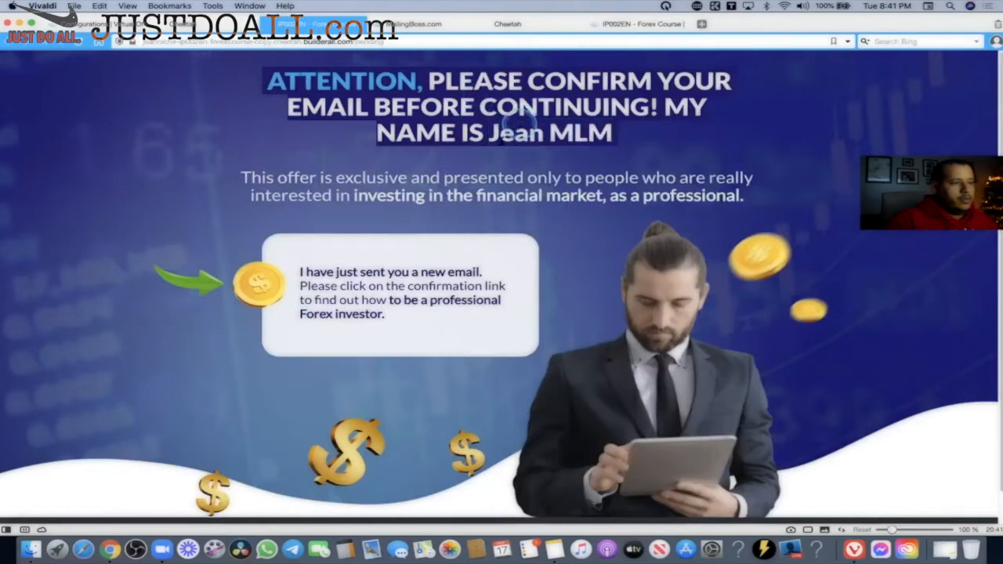
left_click_drag(489, 133, 635, 159)
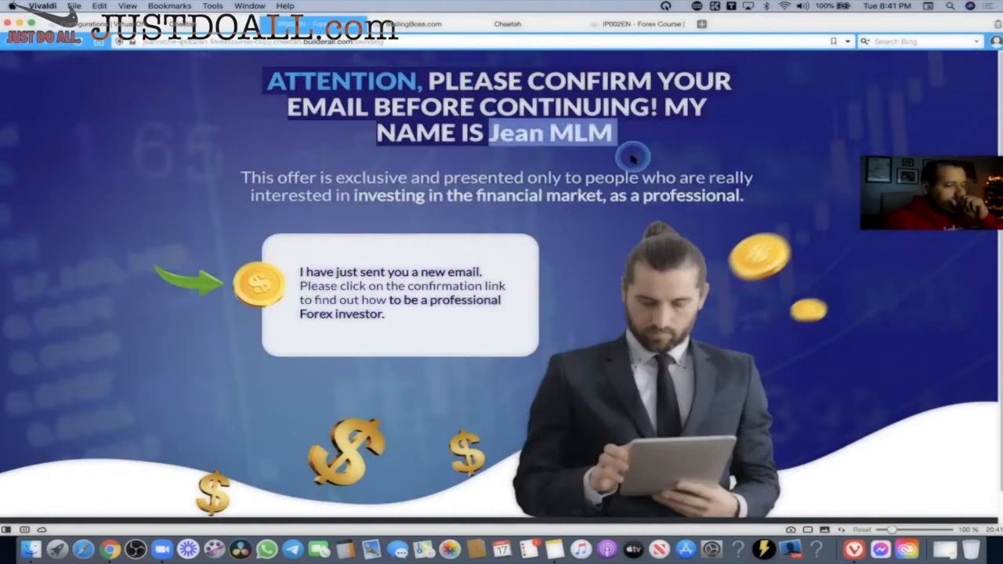
left_click(590, 138)
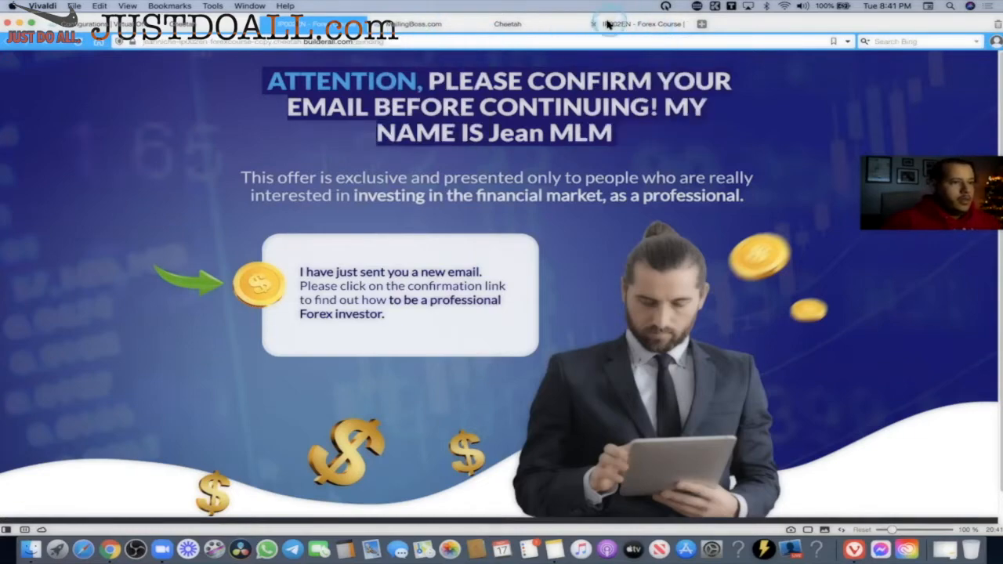
left_click(514, 24)
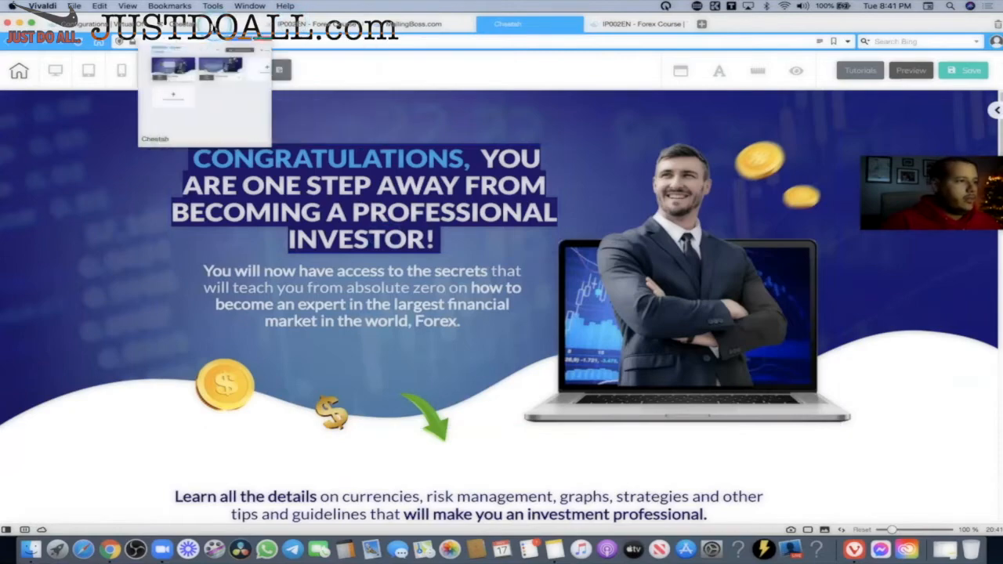
From the Cheetah dashboard, start a new site using the Templates Smart option.
left_click(213, 29)
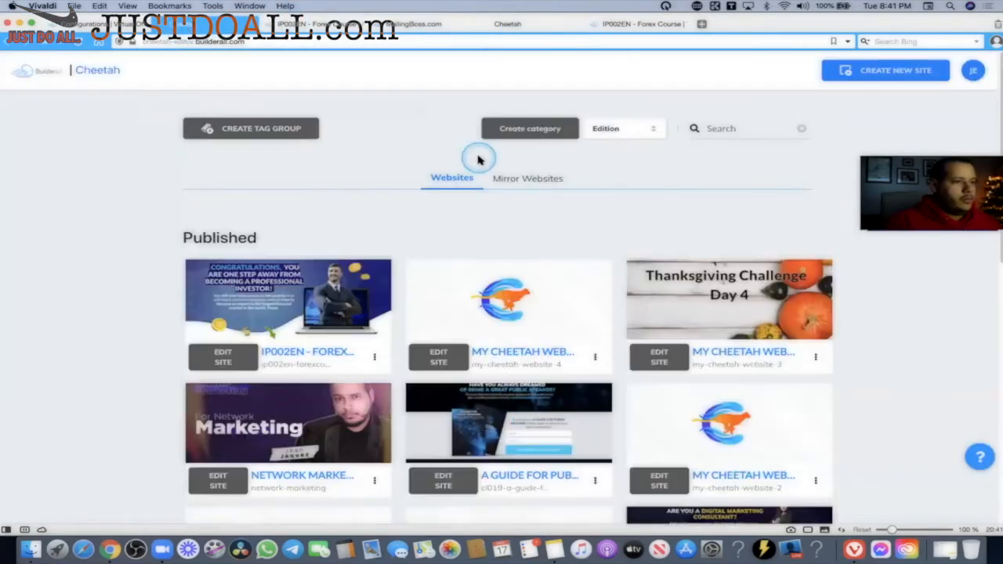
scroll(452, 230, "down", 10)
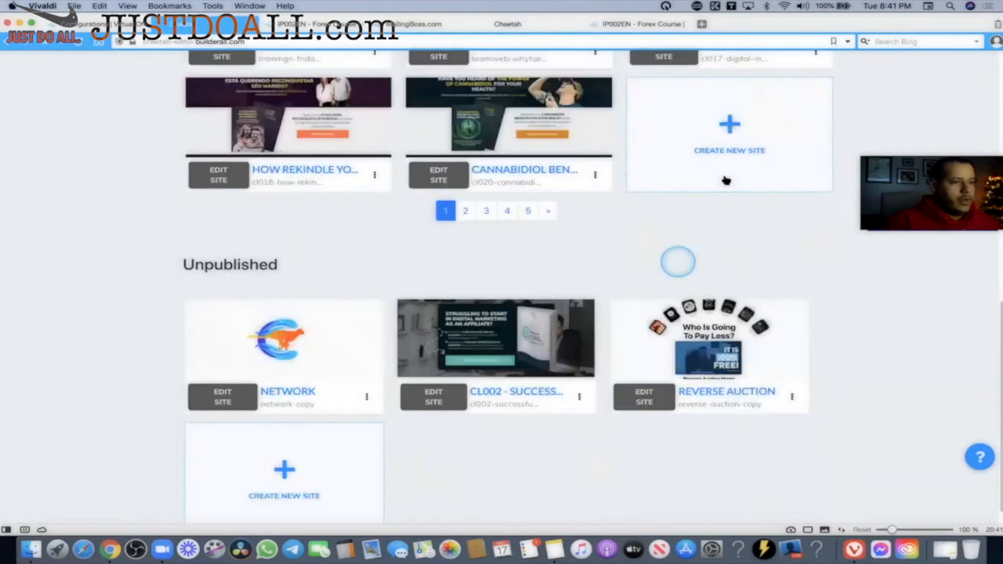
left_click(725, 129)
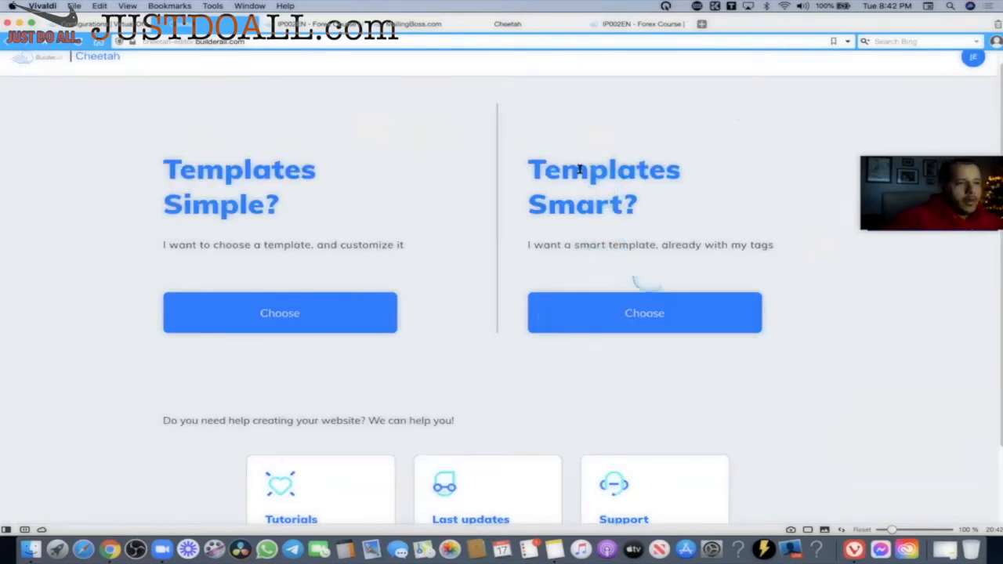
left_click_drag(550, 171, 654, 224)
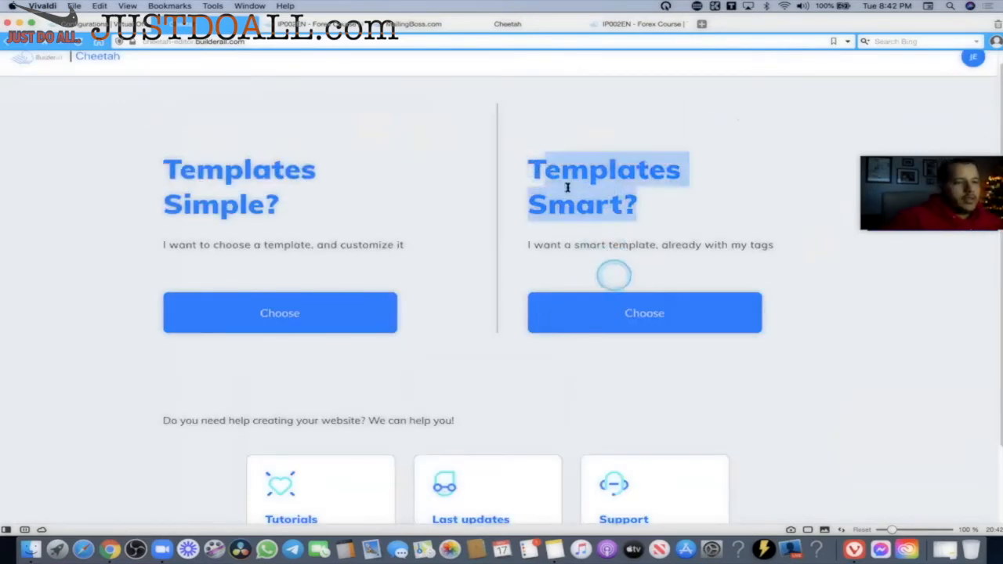
left_click(636, 318)
scroll(480, 352, "down", 2)
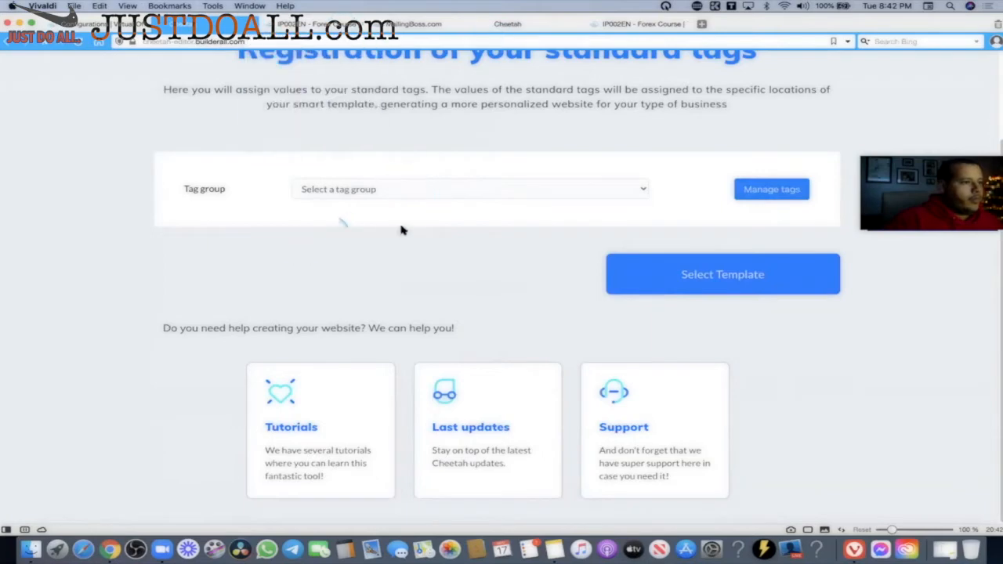
Reselect Templates Smart, look at the tag group list, and open tag management.
left_click(6, 45)
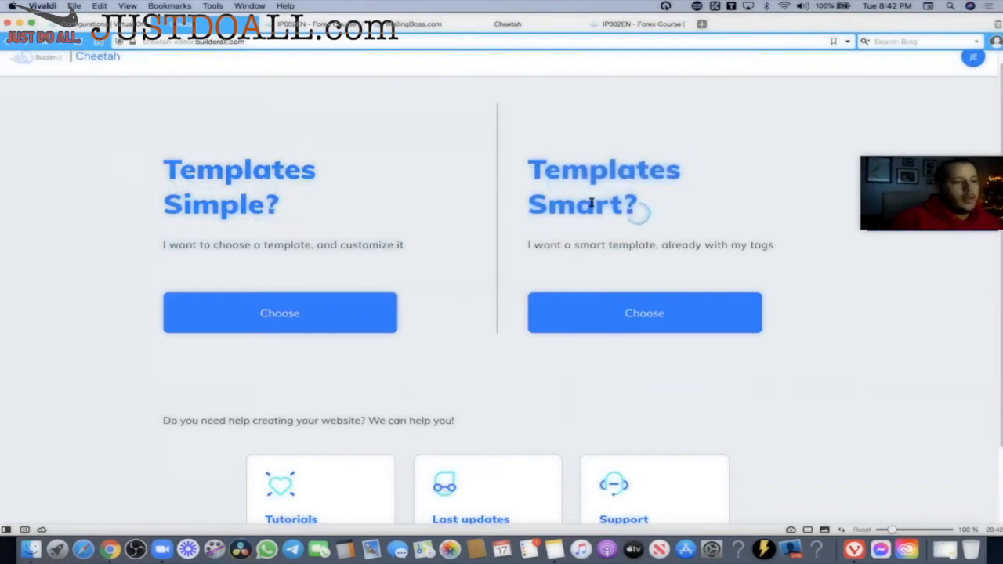
left_click_drag(639, 211, 504, 147)
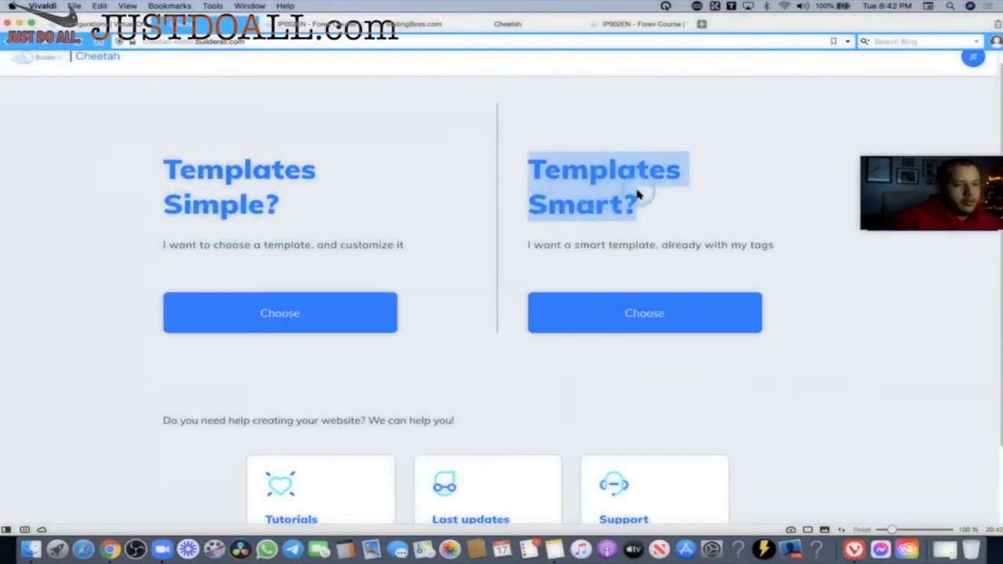
left_click(699, 205)
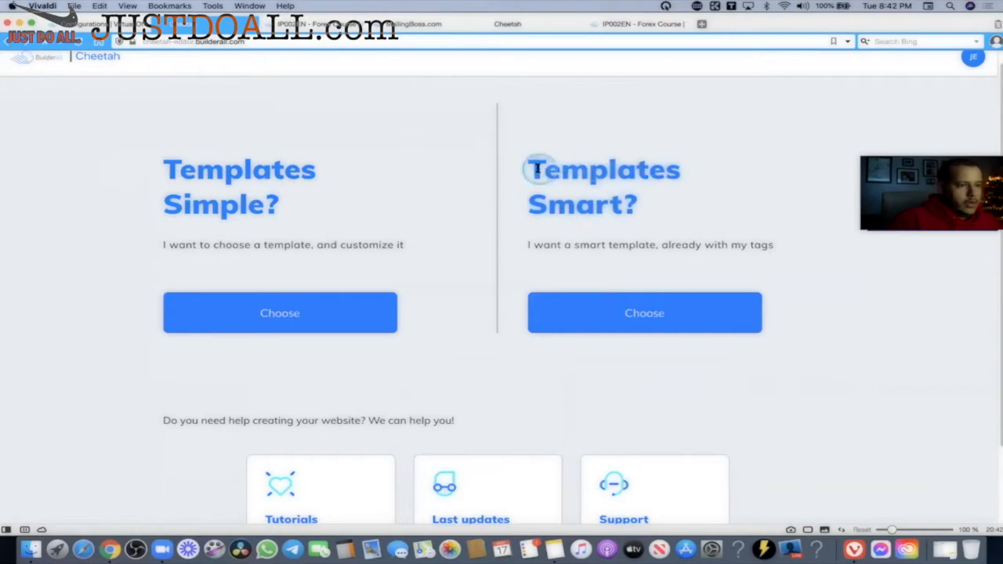
left_click_drag(538, 168, 667, 172)
left_click(668, 246)
left_click(621, 317)
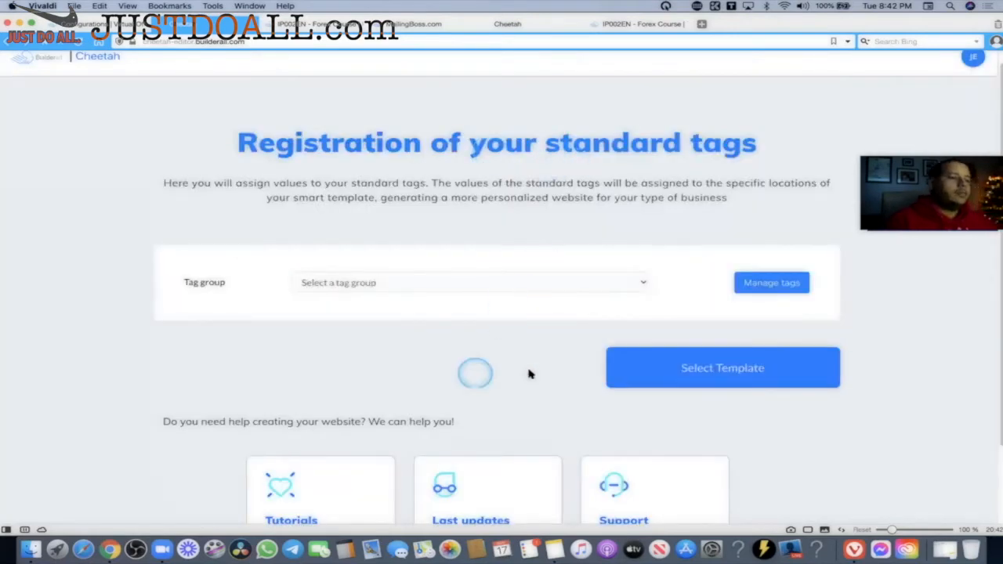
left_click(642, 284)
left_click(663, 284)
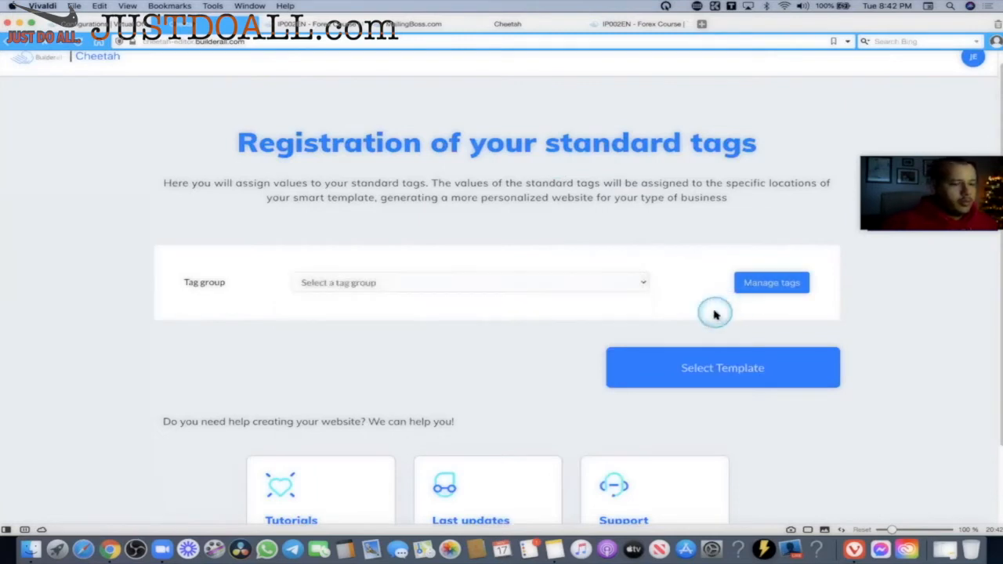
left_click(772, 285)
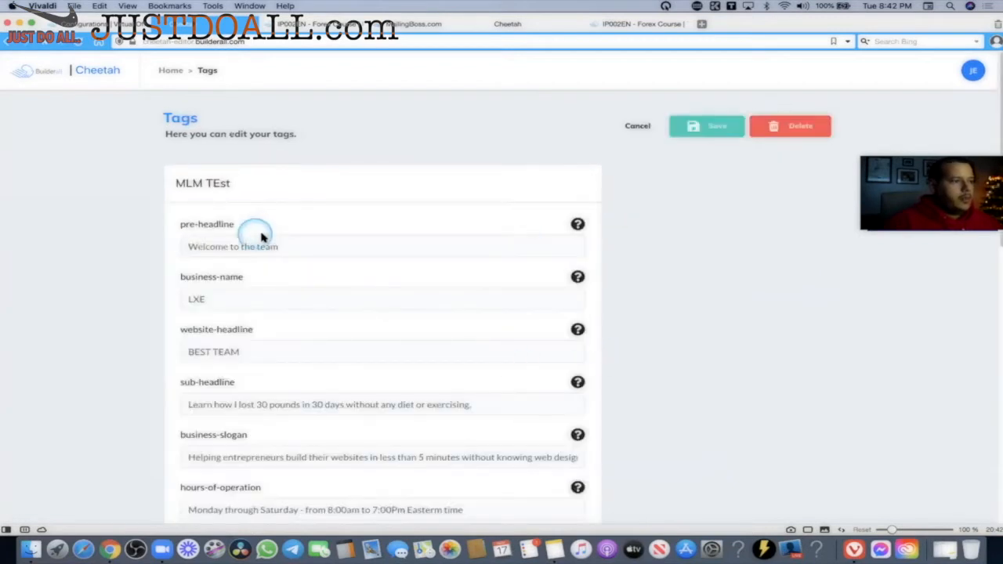
Review the MLM TEst pre-headline 'Welcome to the team' at the top of the tag form.
scroll(262, 235, "down", 2)
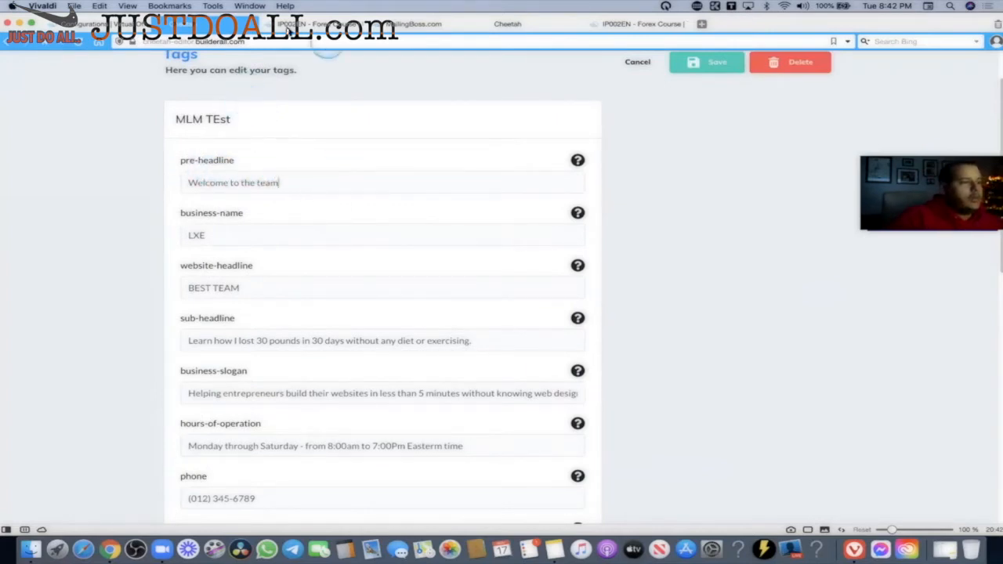
mouse_move(274, 25)
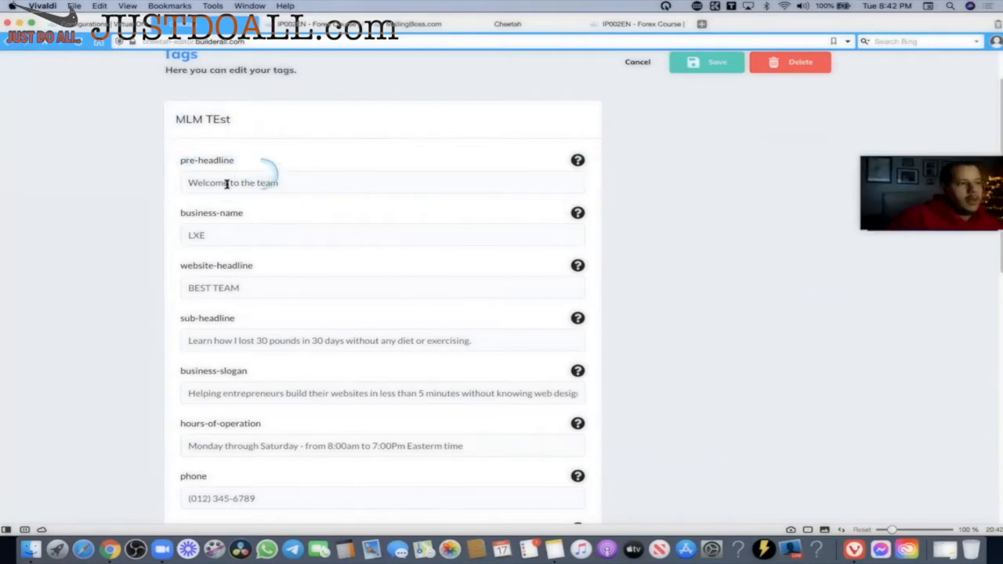
scroll(226, 183, "down", 10)
scroll(264, 227, "up", 10)
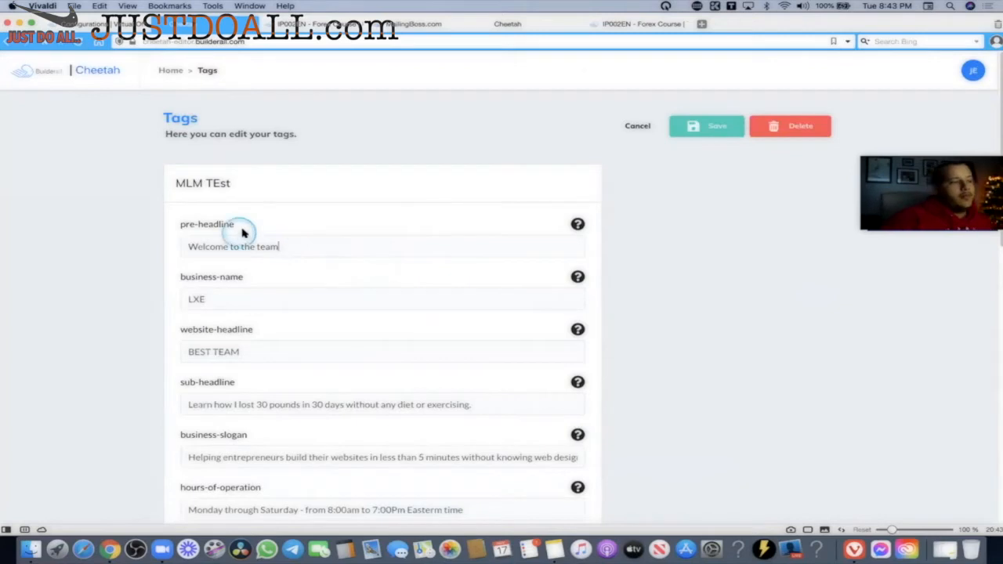
left_click_drag(280, 246, 177, 228)
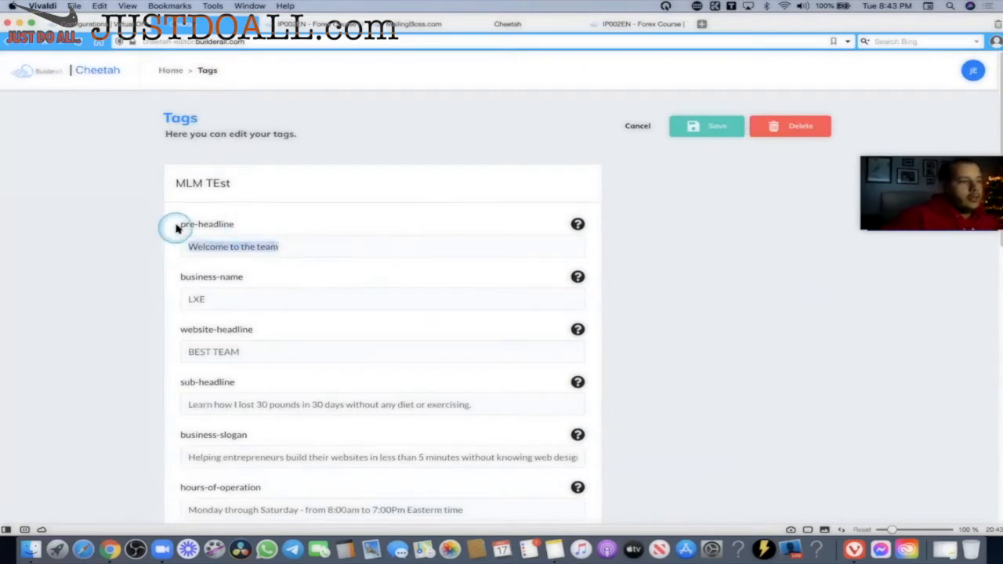
left_click(198, 300)
scroll(313, 349, "down", 3)
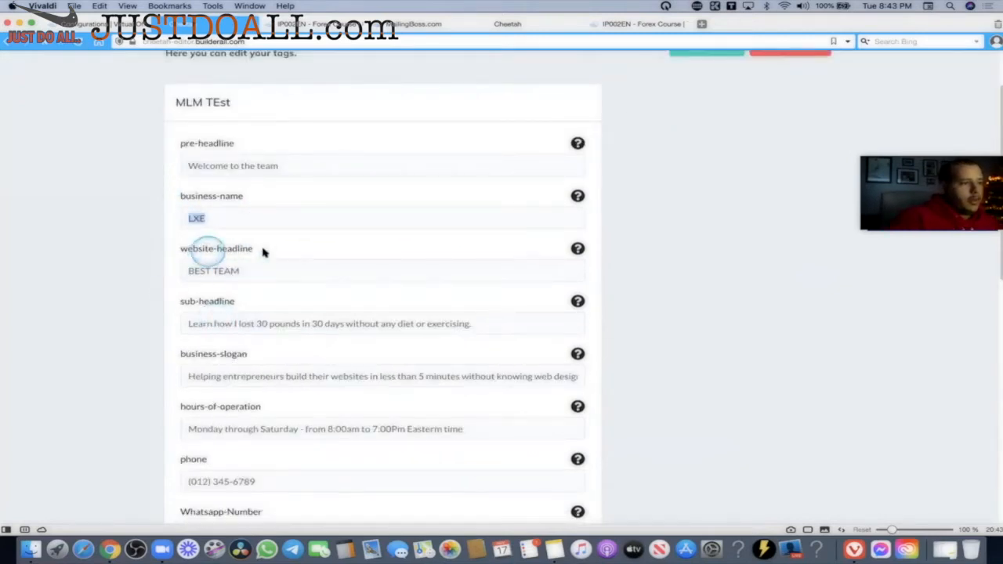
triple_click(262, 251)
left_click(299, 164)
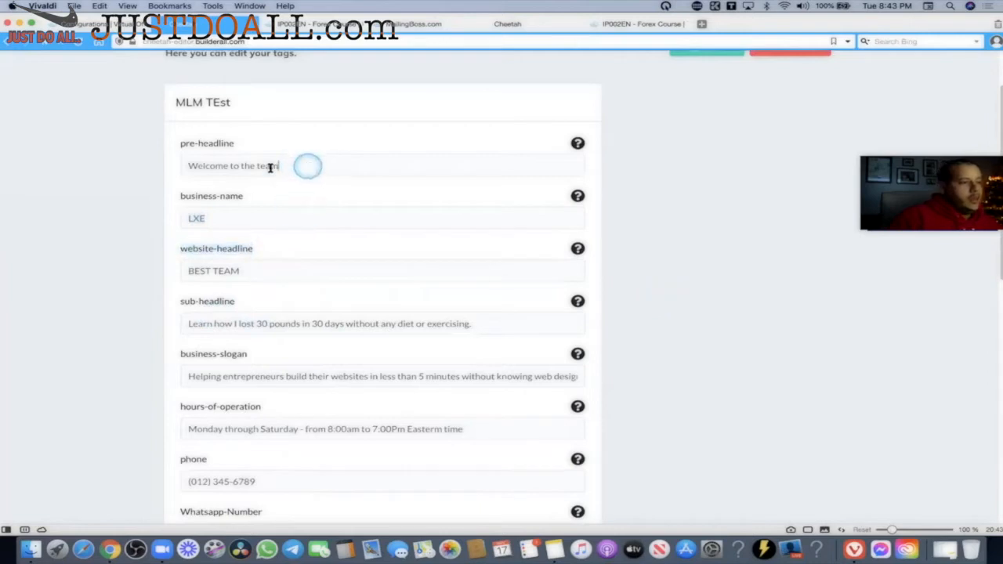
mouse_move(177, 167)
left_mouse_down()
mouse_move(307, 165)
mouse_move(163, 171)
left_mouse_up()
left_click(299, 167)
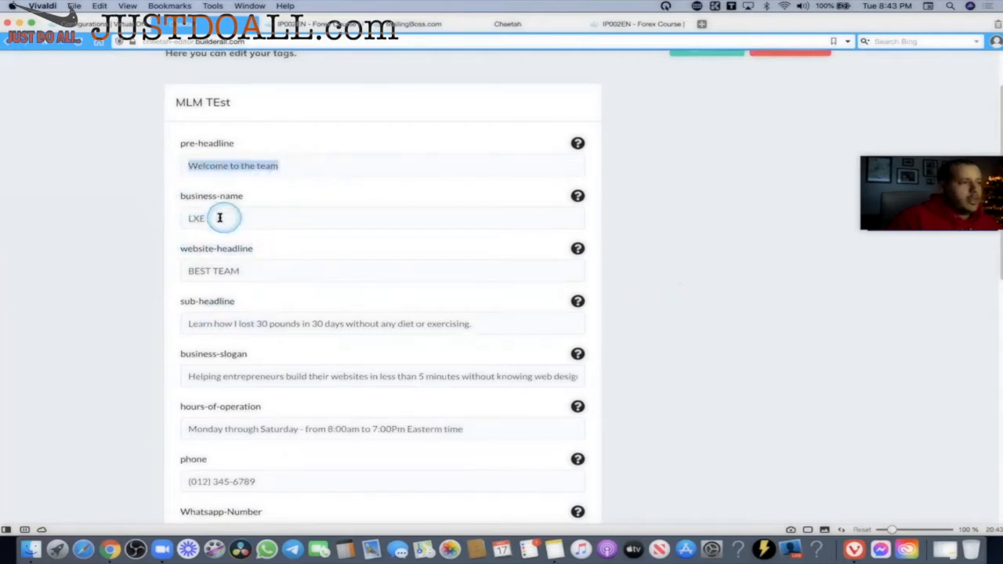
Check business-name 'LXE', website-headline 'BEST TEAM' and the what-is-different field.
left_click_drag(221, 217, 168, 219)
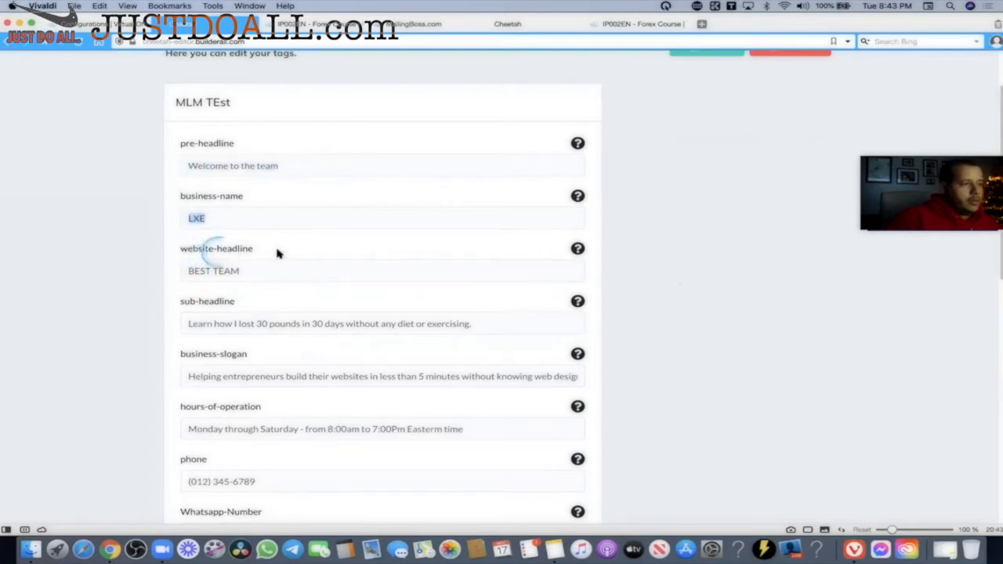
left_click_drag(262, 271, 174, 273)
left_click(325, 322)
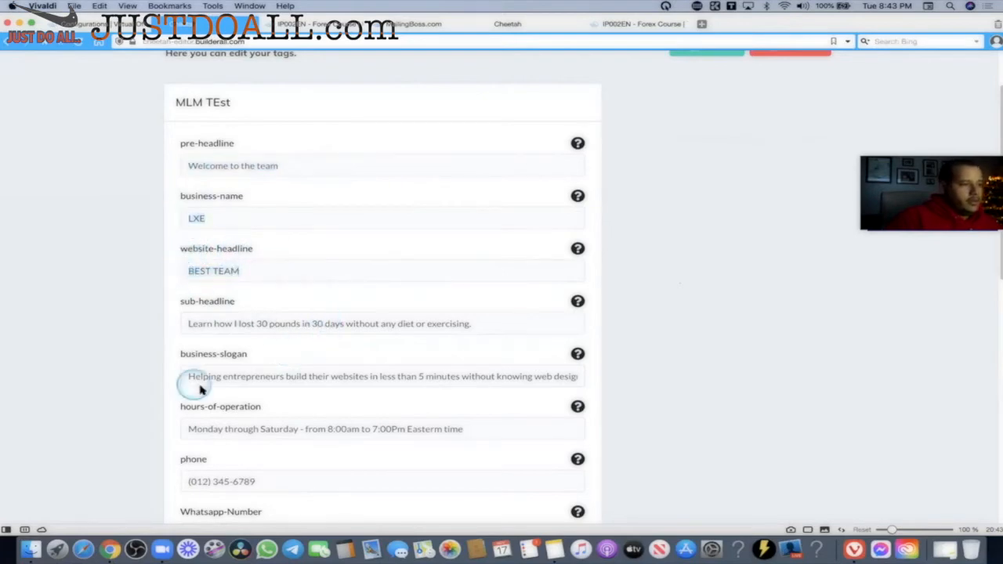
scroll(261, 352, "down", 10)
scroll(501, 345, "down", 3)
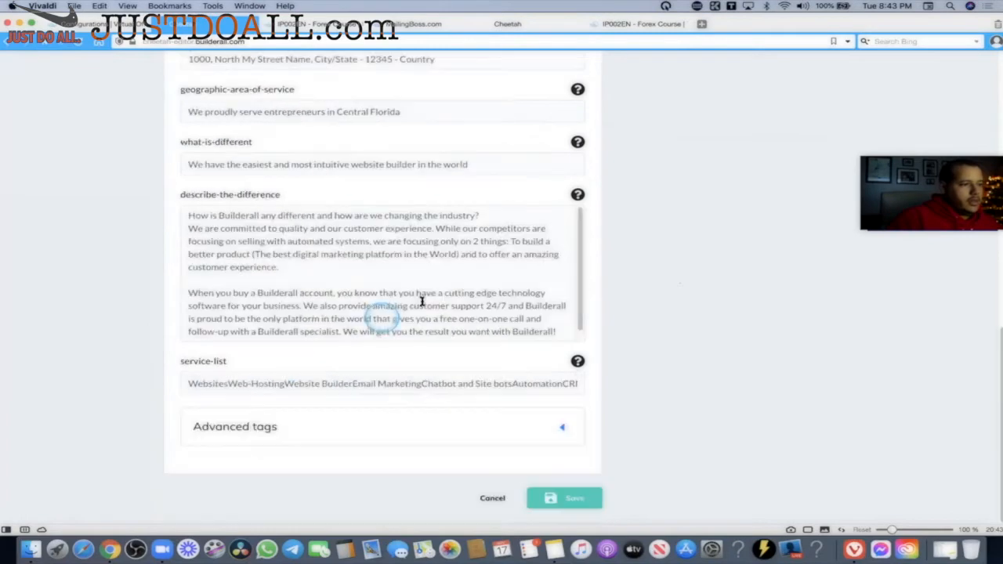
left_click(453, 165)
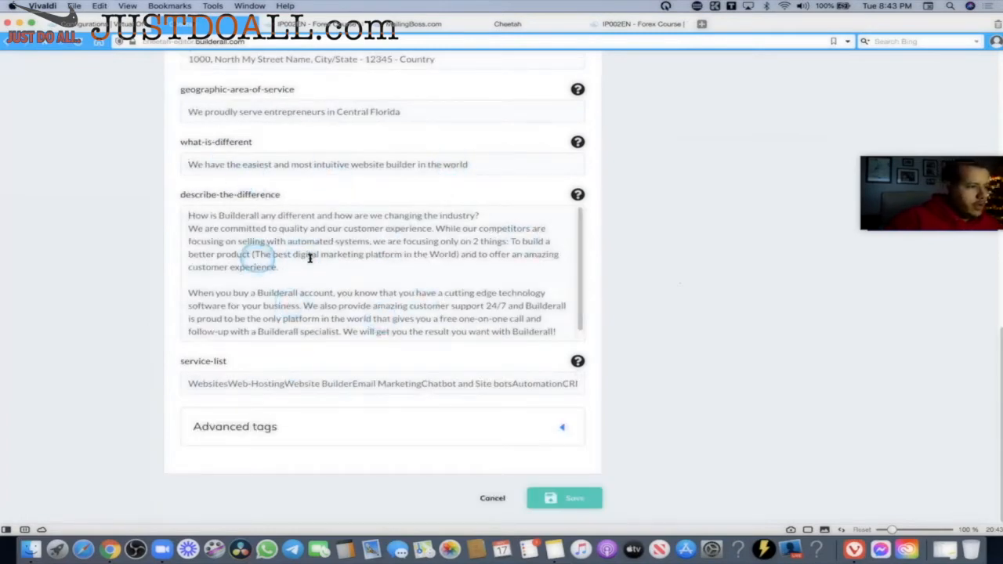
scroll(423, 282, "down", 1)
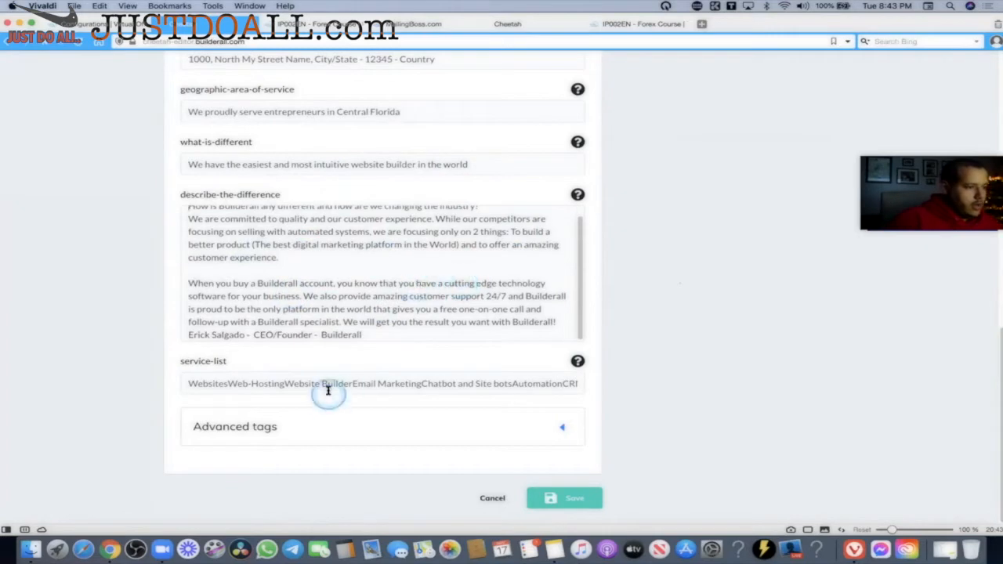
Expand Advanced tags and enter, then delete, test text 'fddfddf' in bullet-point-2.
left_click(309, 432)
scroll(395, 380, "down", 5)
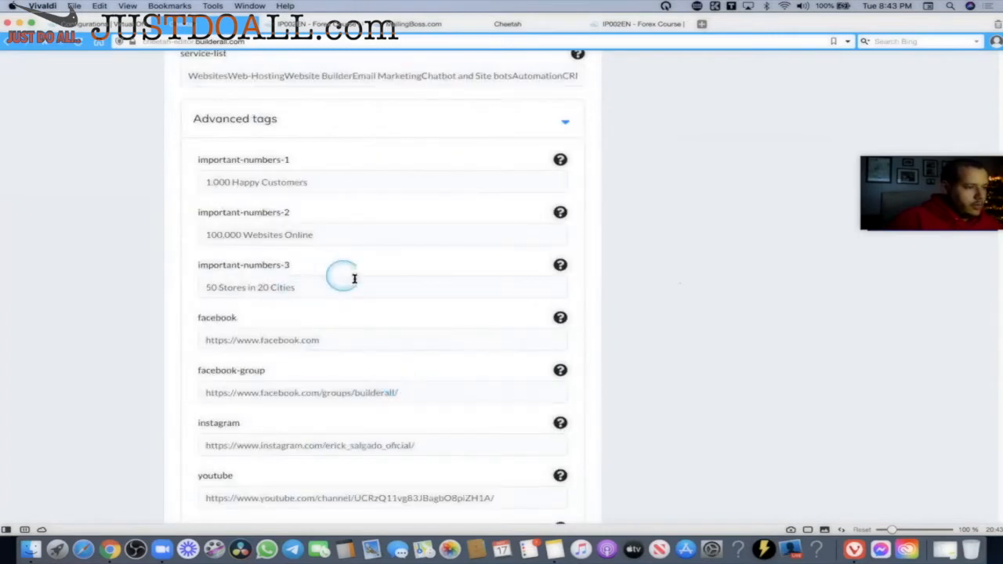
scroll(352, 262, "down", 5)
left_click(414, 365)
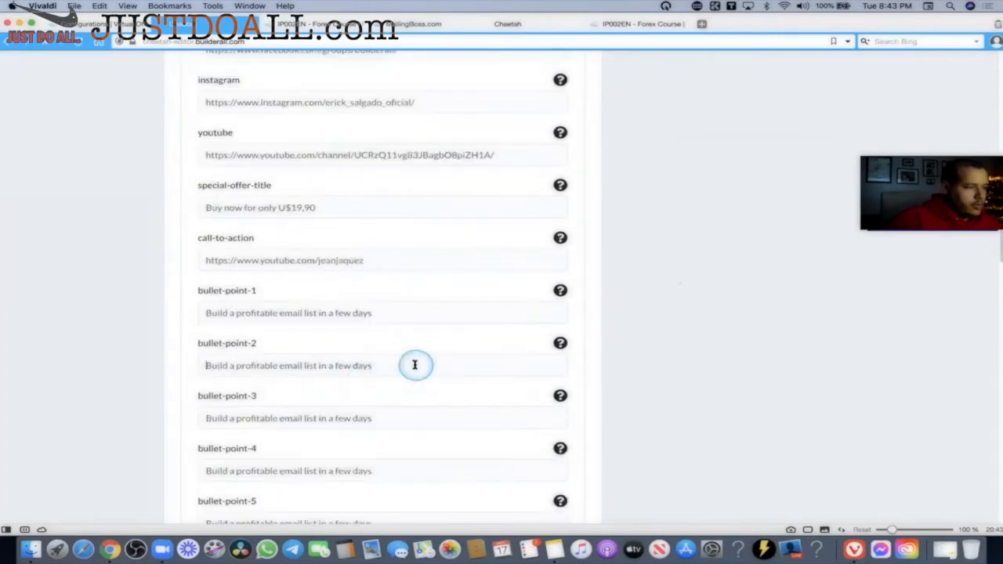
type("fddfddf")
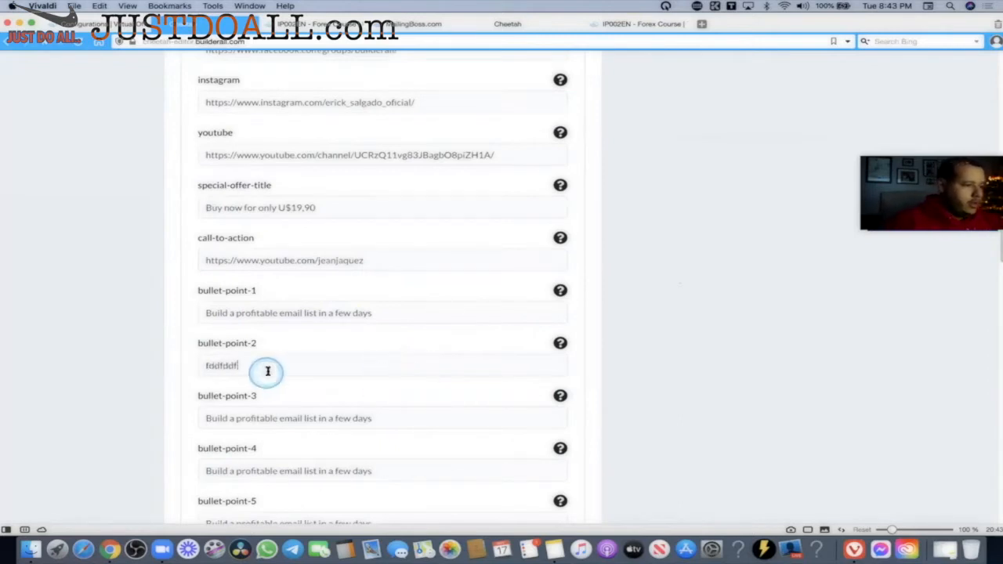
left_click_drag(268, 371, 139, 362)
key("BackSpace")
left_click(259, 366)
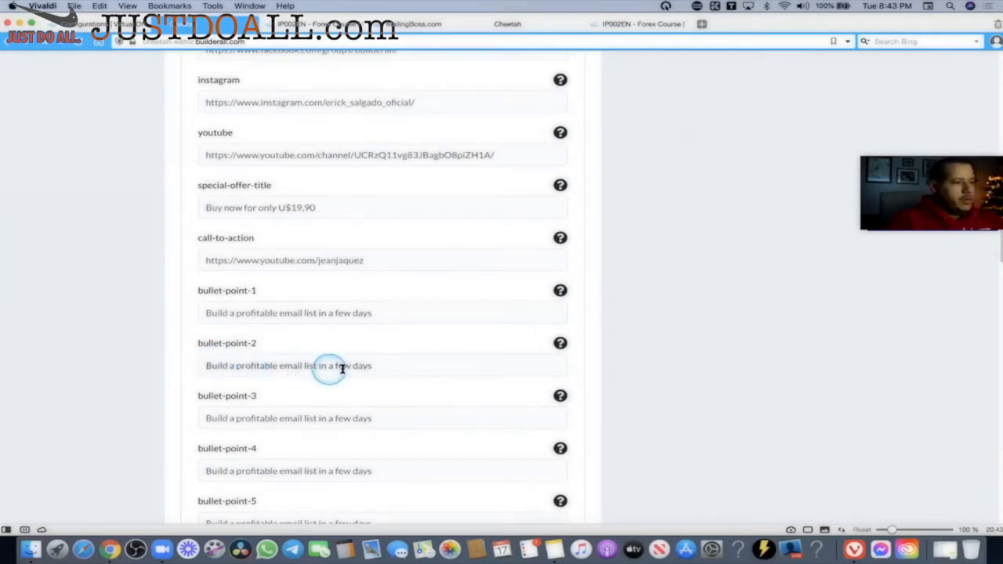
Try test text 'defefef' and 'fefefe' in bullet-point fields, clear it, and scroll back up.
type("defe")
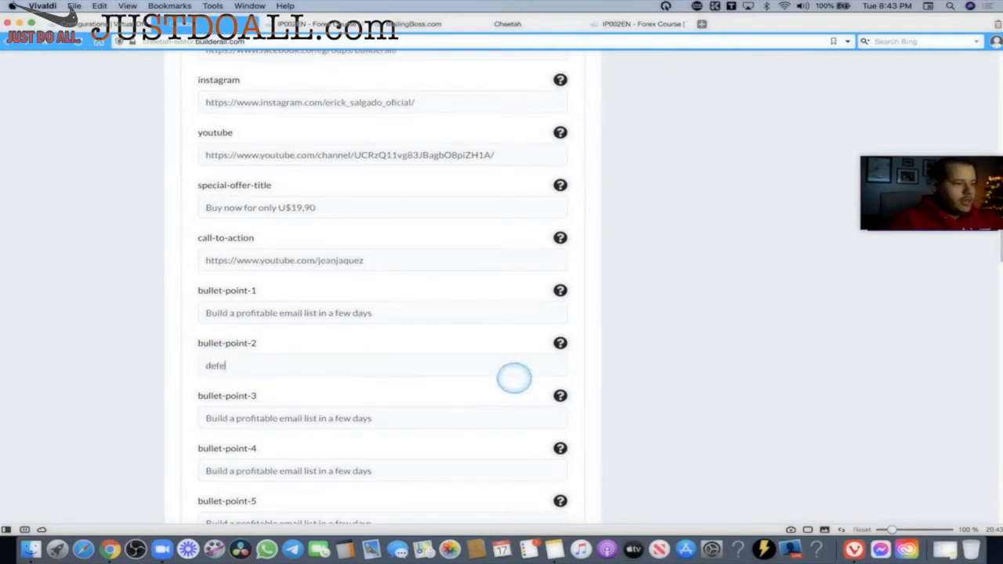
type("fefe")
left_click(369, 314)
type("fefefe")
left_click_drag(363, 317, 84, 300)
key("BackSpace")
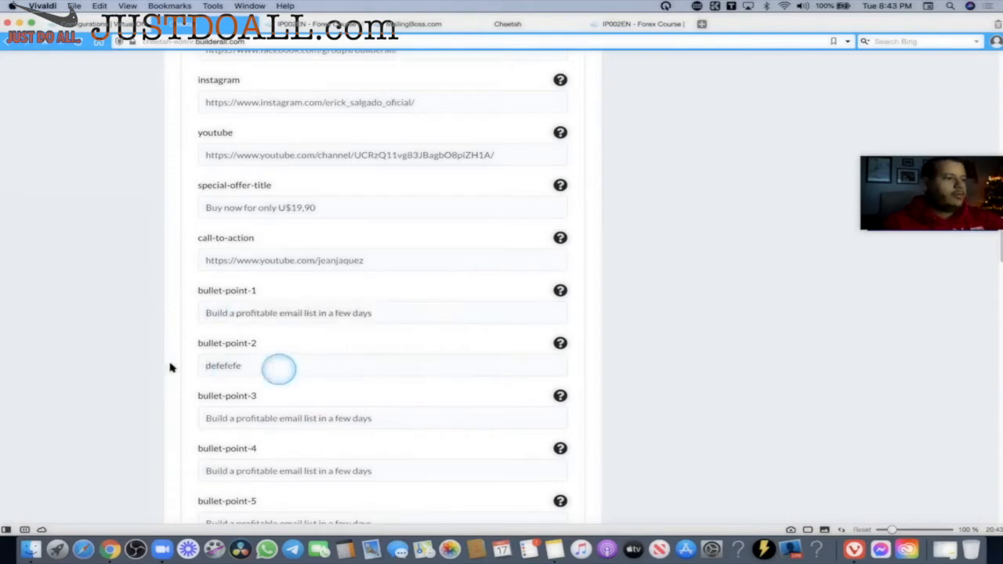
left_click_drag(278, 366, 128, 361)
key("BackSpace")
left_click(396, 362)
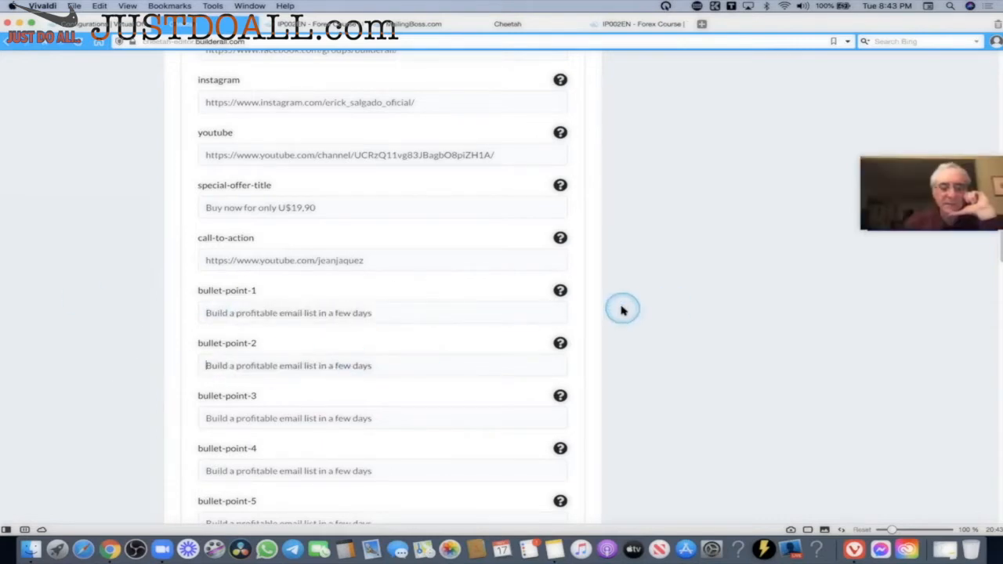
scroll(622, 308, "up", 10)
scroll(622, 308, "up", 6)
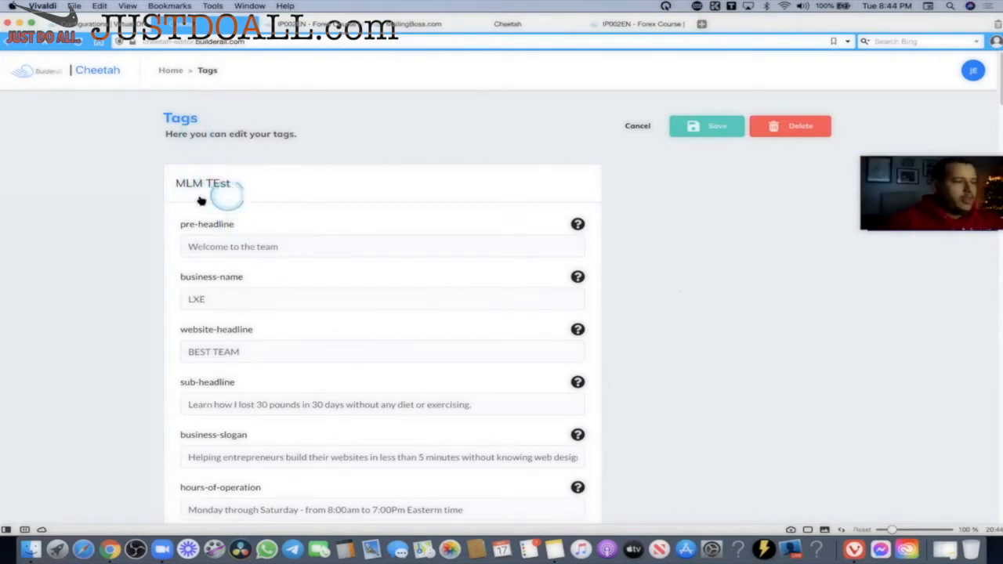
Examine the pre-headline 'Welcome to the team' and business-name fields at the form's top.
scroll(310, 227, "down", 3)
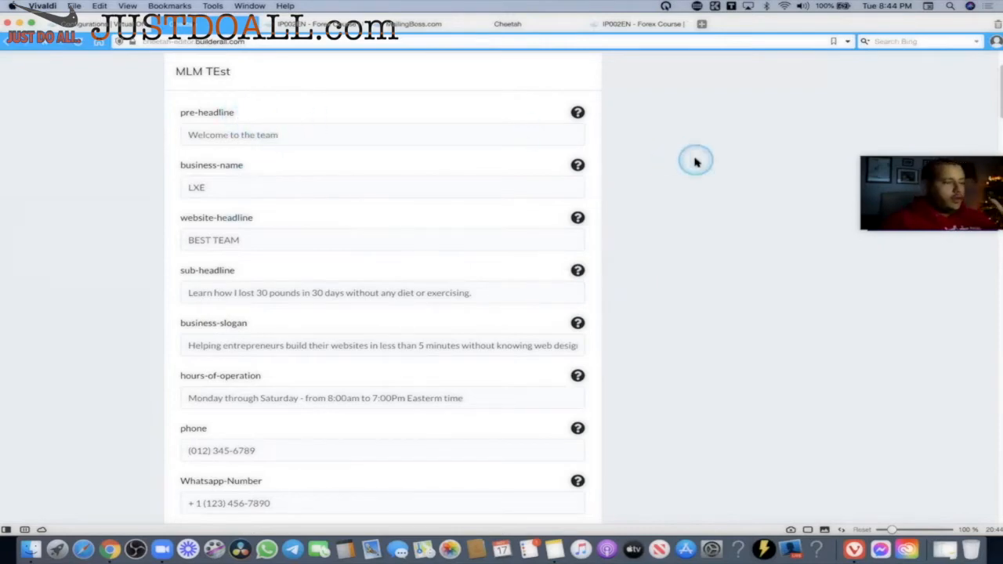
left_click_drag(235, 112, 170, 112)
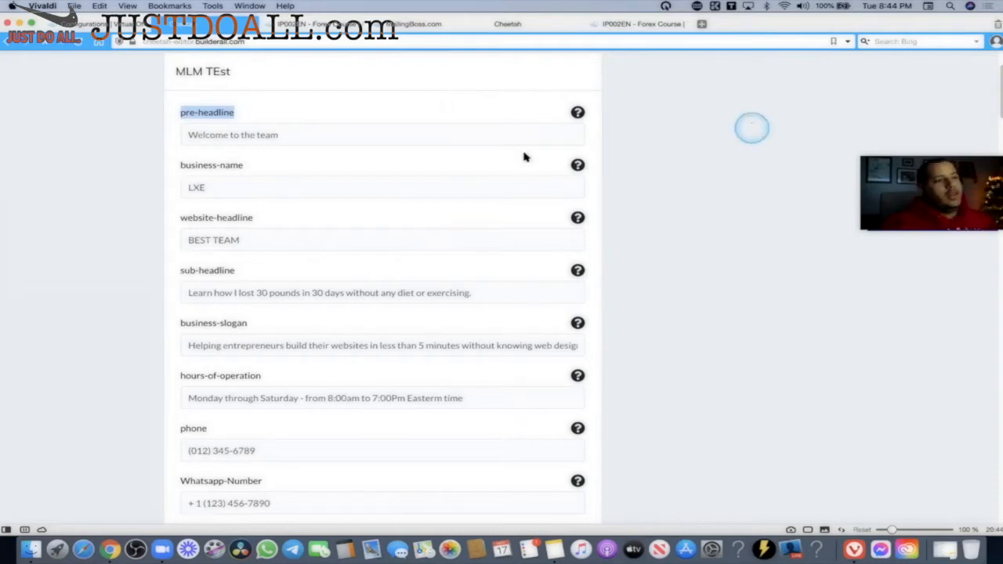
left_click(260, 129)
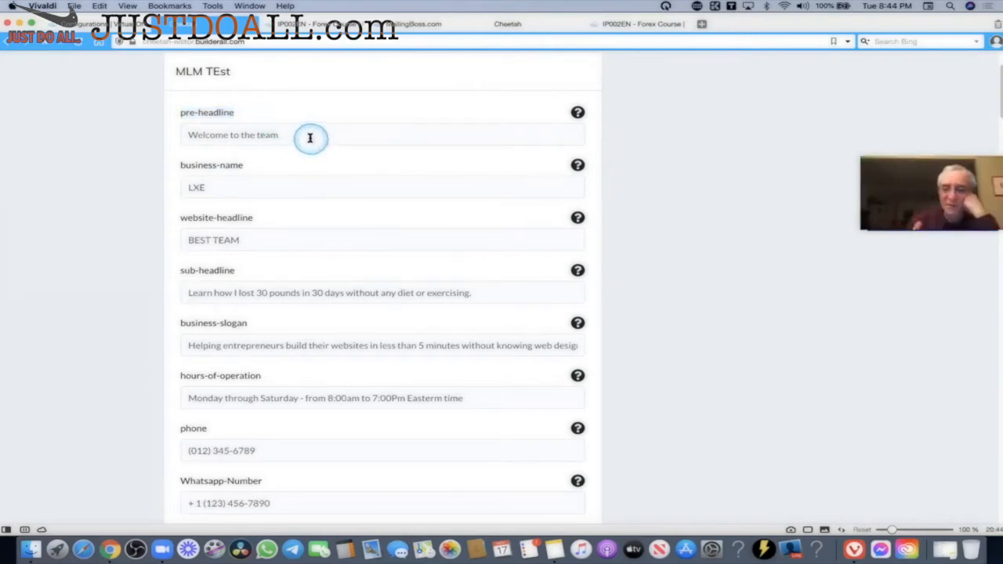
left_click_drag(200, 136, 313, 135)
left_click(235, 116)
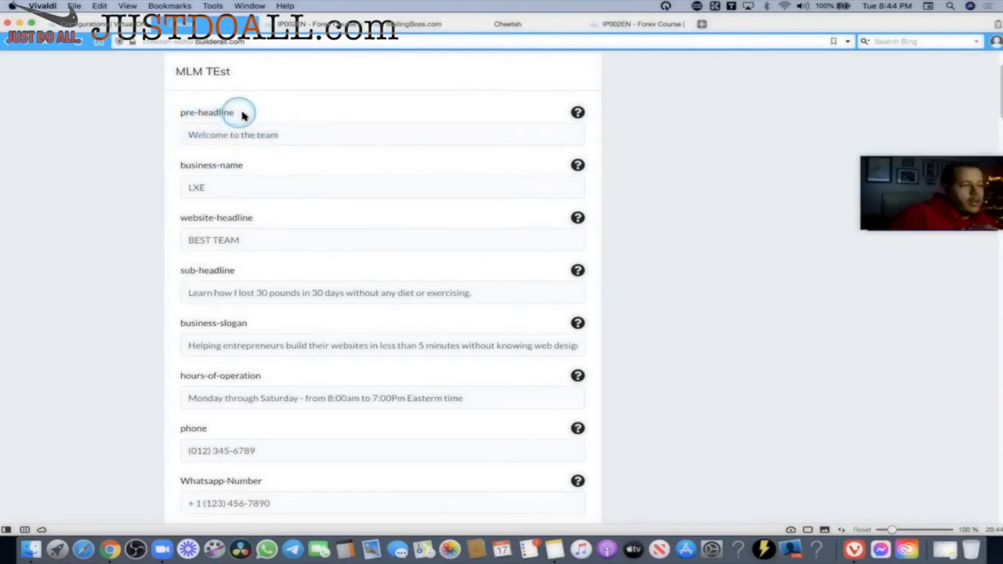
left_click_drag(235, 115, 178, 118)
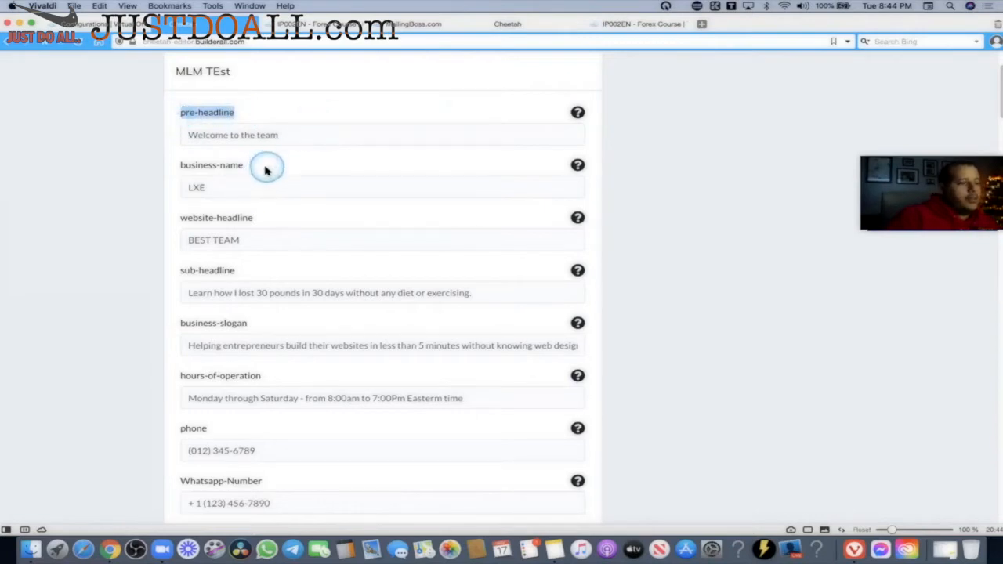
left_click_drag(262, 168, 179, 166)
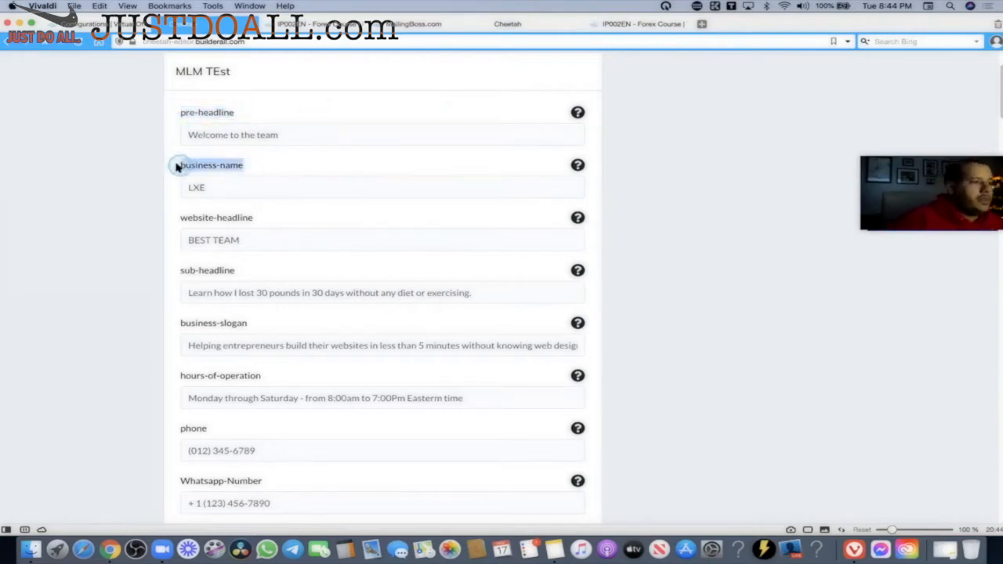
left_click(204, 112)
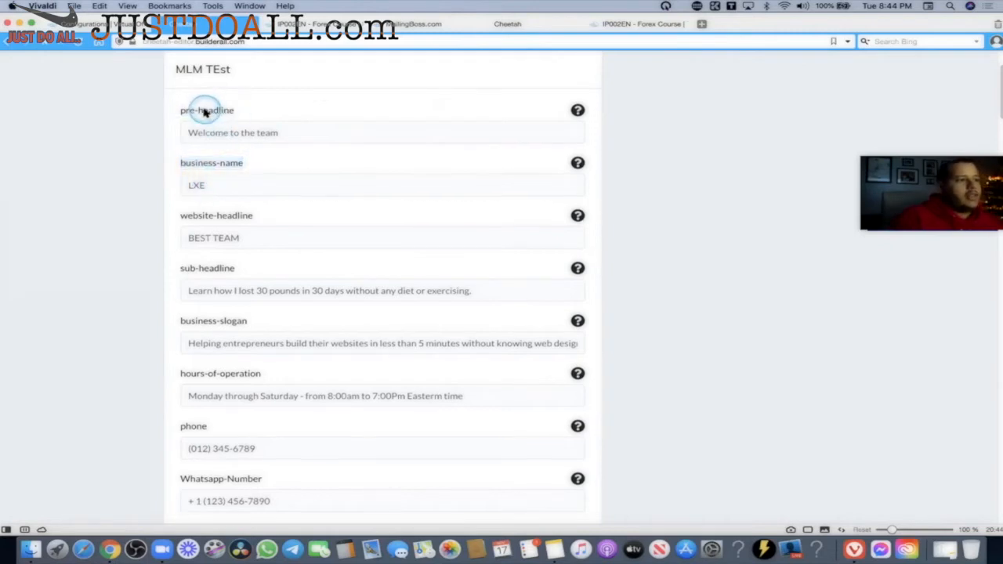
left_click_drag(224, 112, 180, 113)
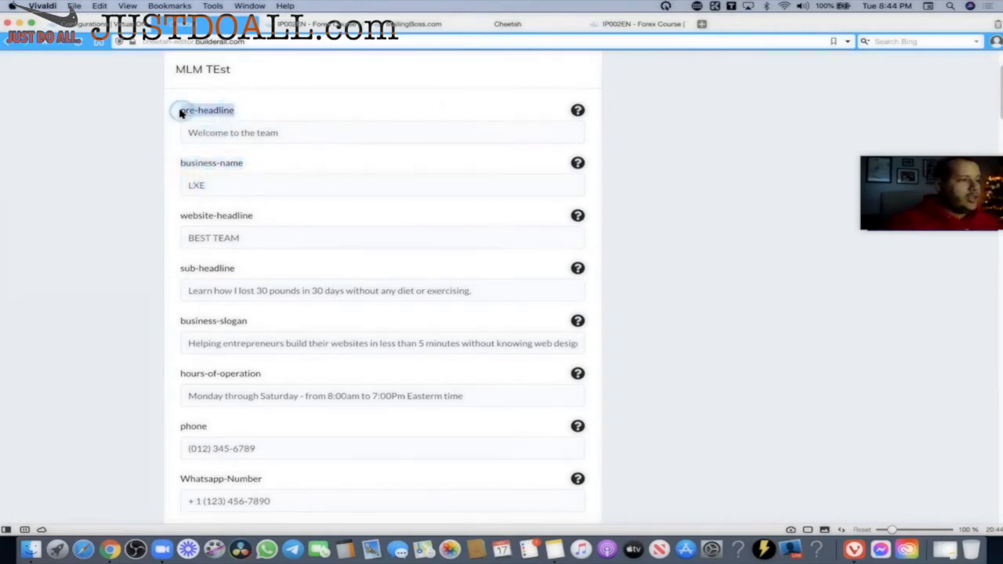
left_click_drag(340, 134, 179, 132)
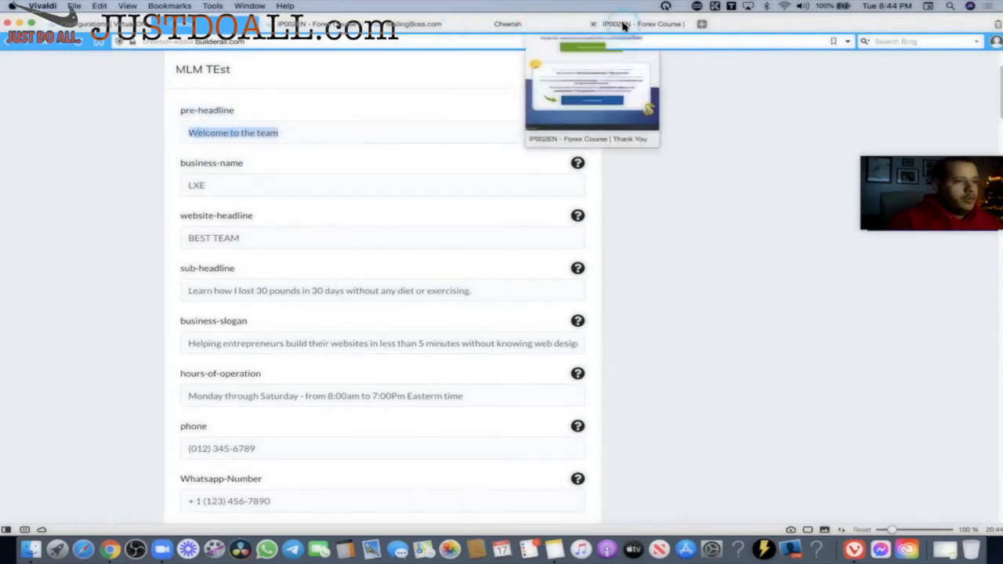
Glance at the account configurations page, return, and scroll through the remaining tag fields.
mouse_move(543, 27)
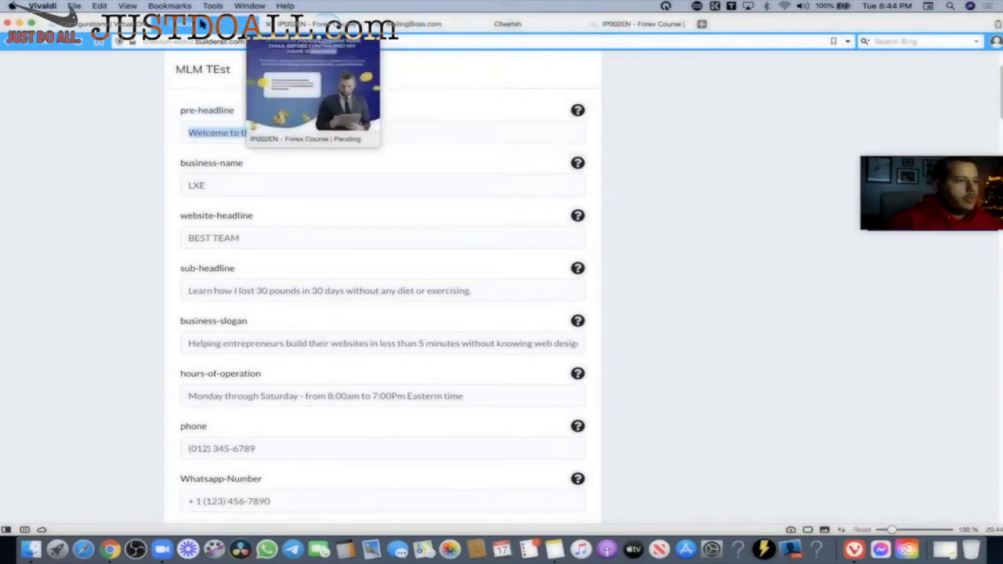
left_click(102, 27)
left_click(199, 28)
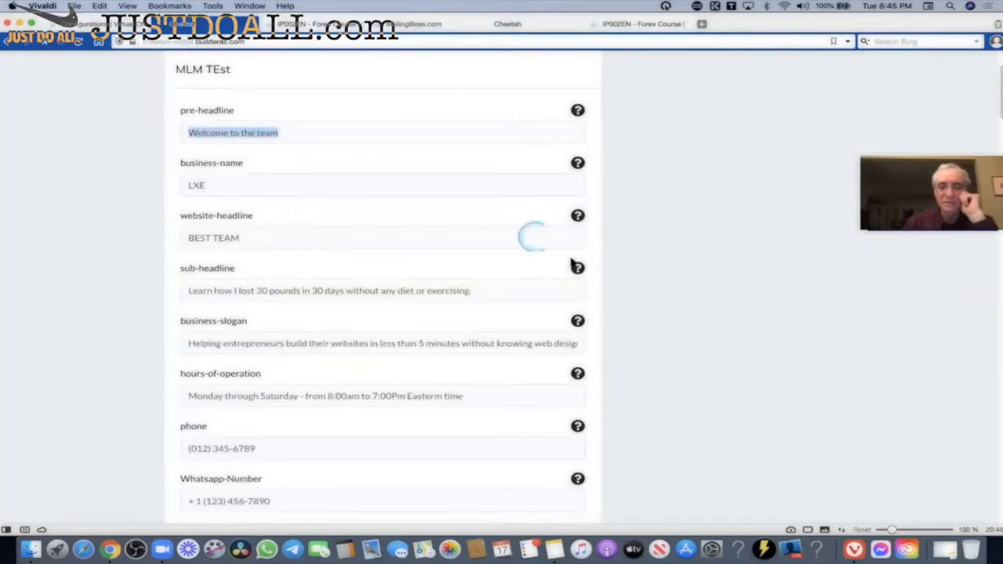
scroll(570, 223, "down", 15)
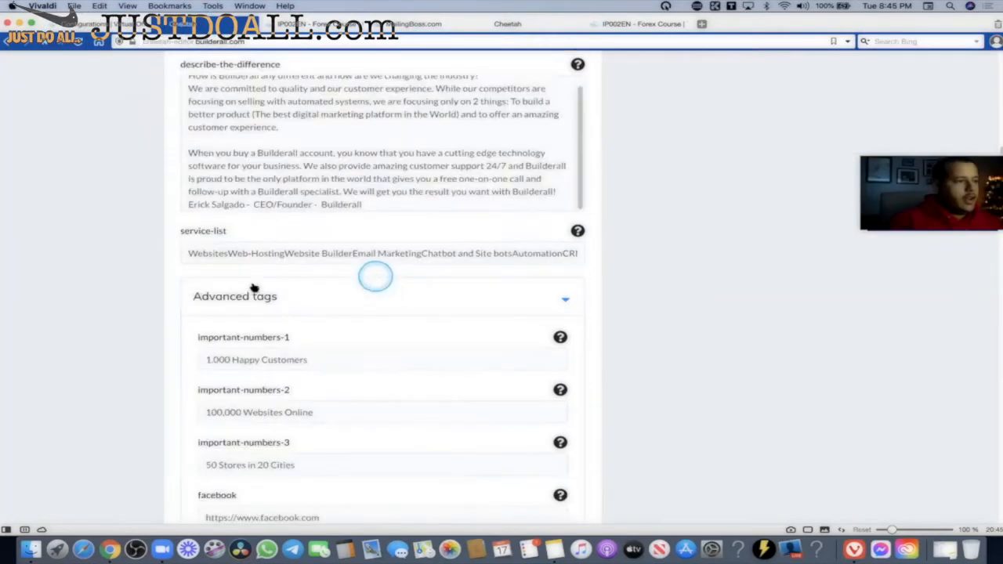
scroll(365, 249, "down", 15)
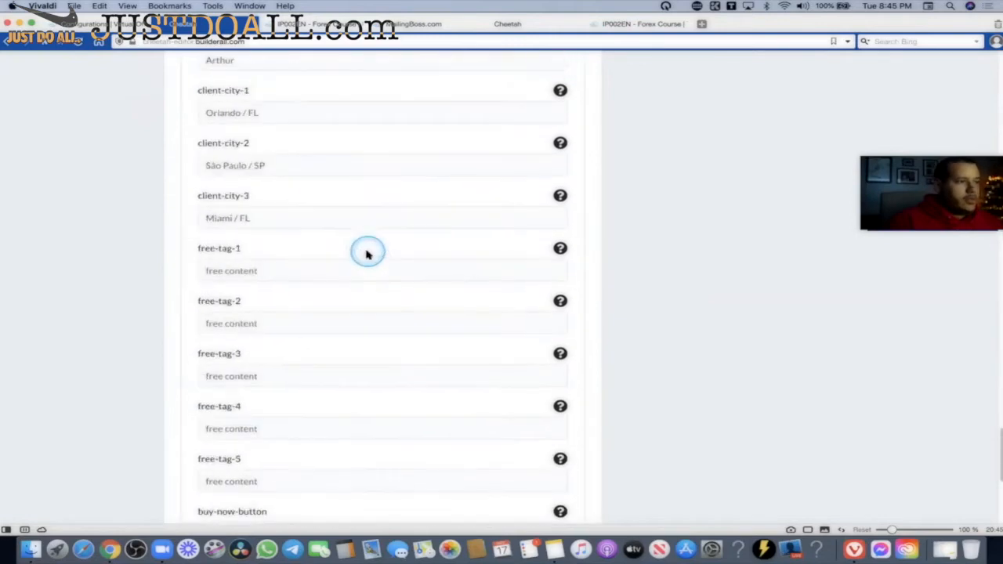
scroll(309, 336, "down", 5)
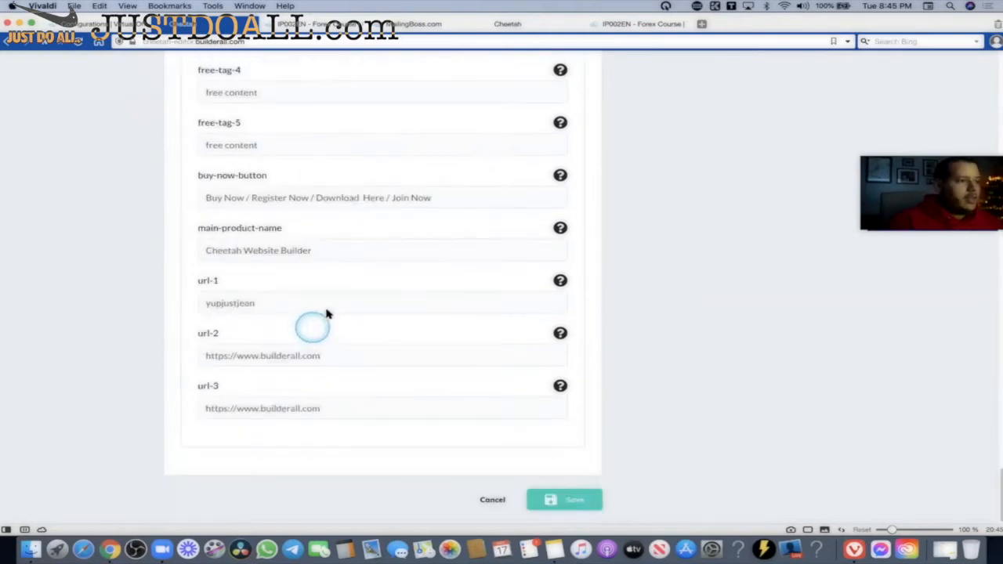
scroll(325, 313, "up", 15)
scroll(358, 291, "up", 20)
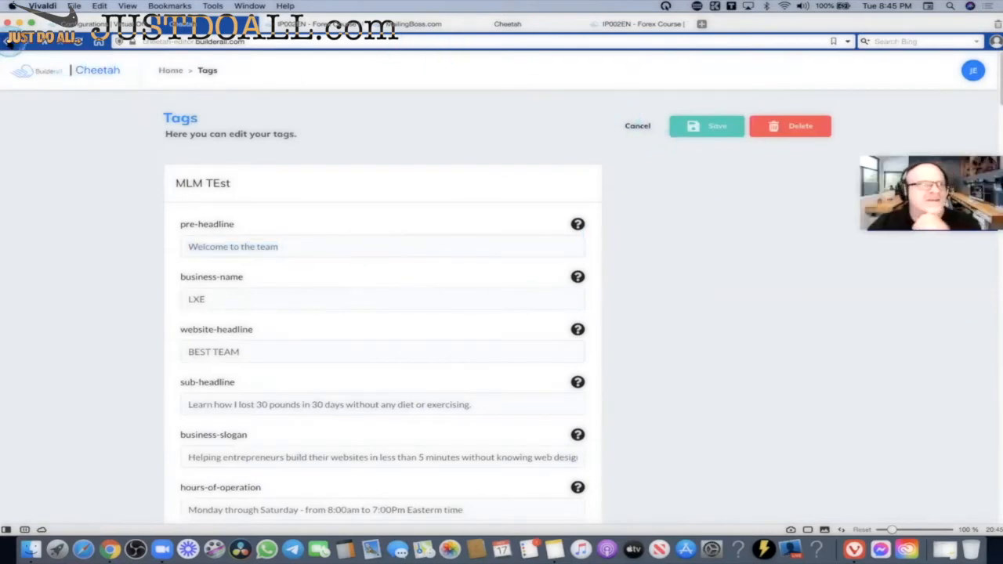
Return to the standard tags registration page, with no tag group picked yet.
left_click(9, 43)
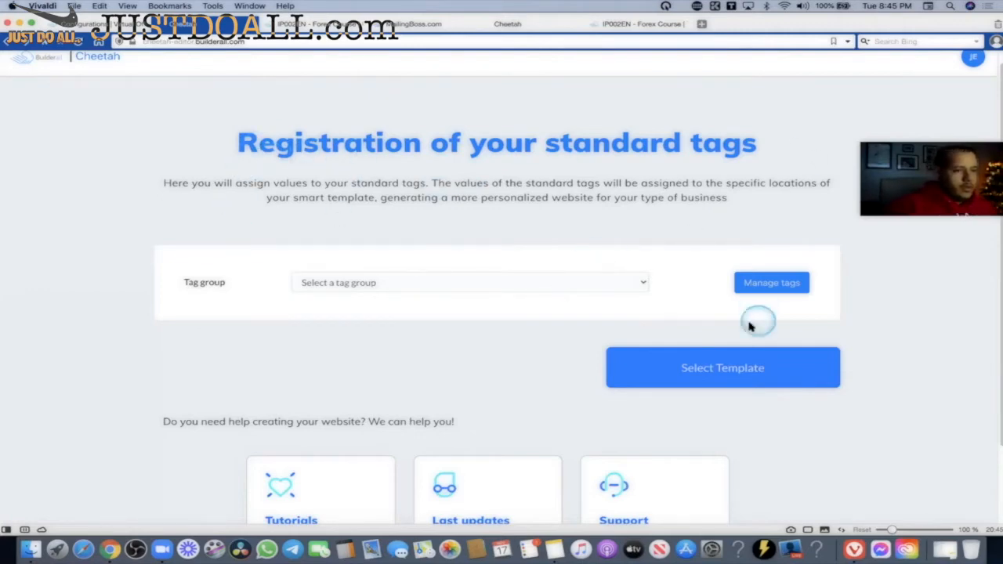
Choose the MLM TEst tag group and continue to the smart template list.
left_click(685, 371)
scroll(460, 262, "down", 2)
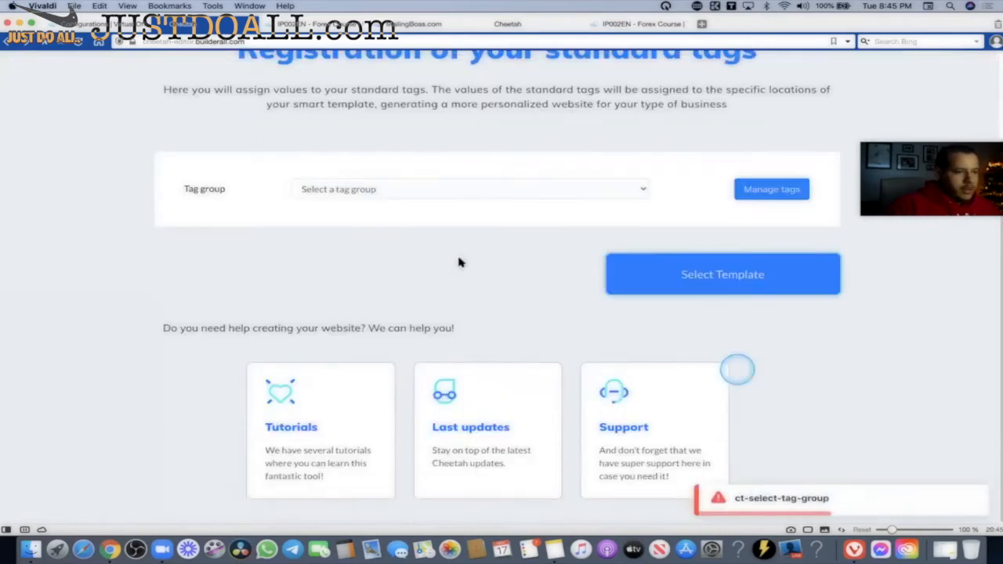
left_click(465, 182)
left_click(292, 213)
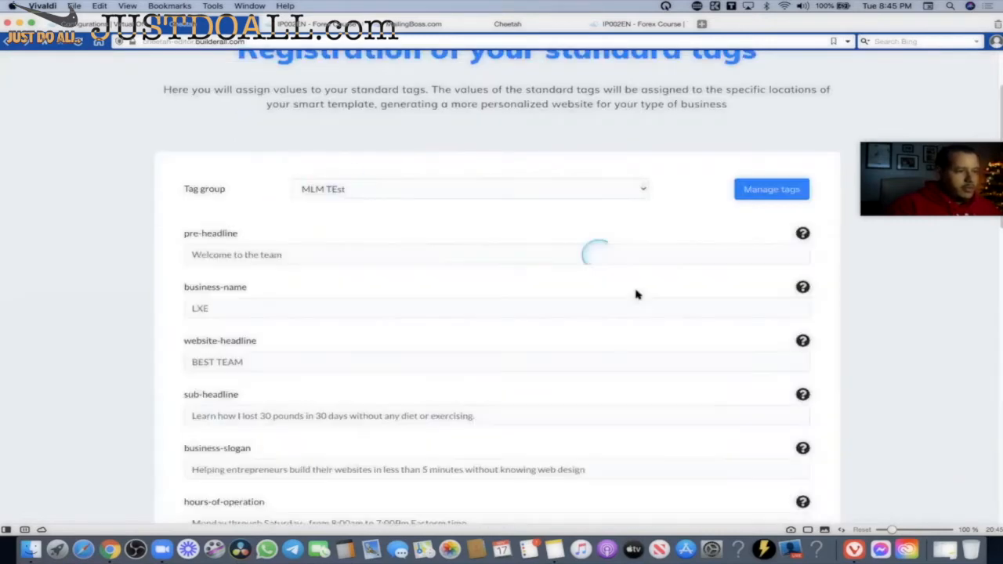
scroll(196, 275, "down", 3)
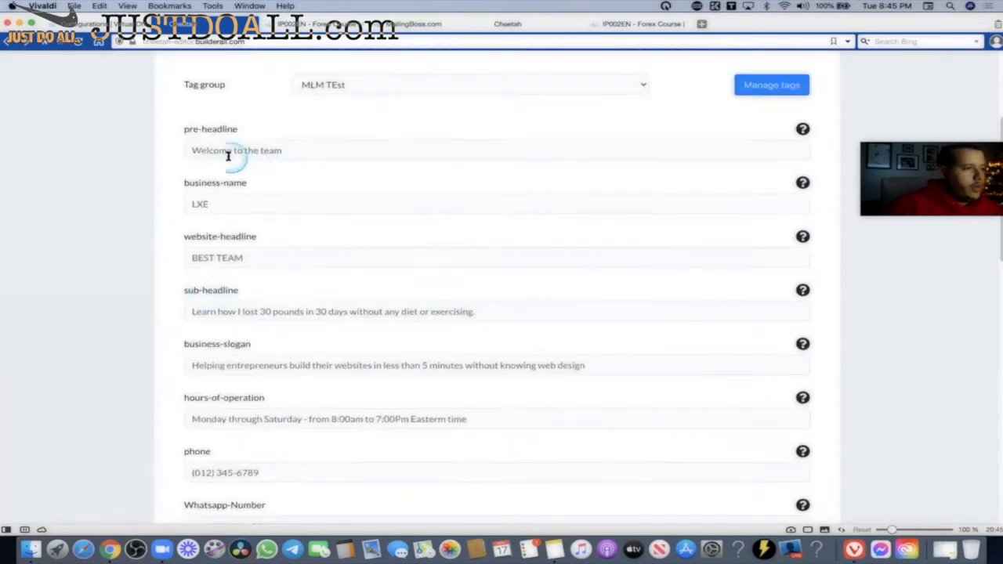
scroll(317, 326, "down", 7)
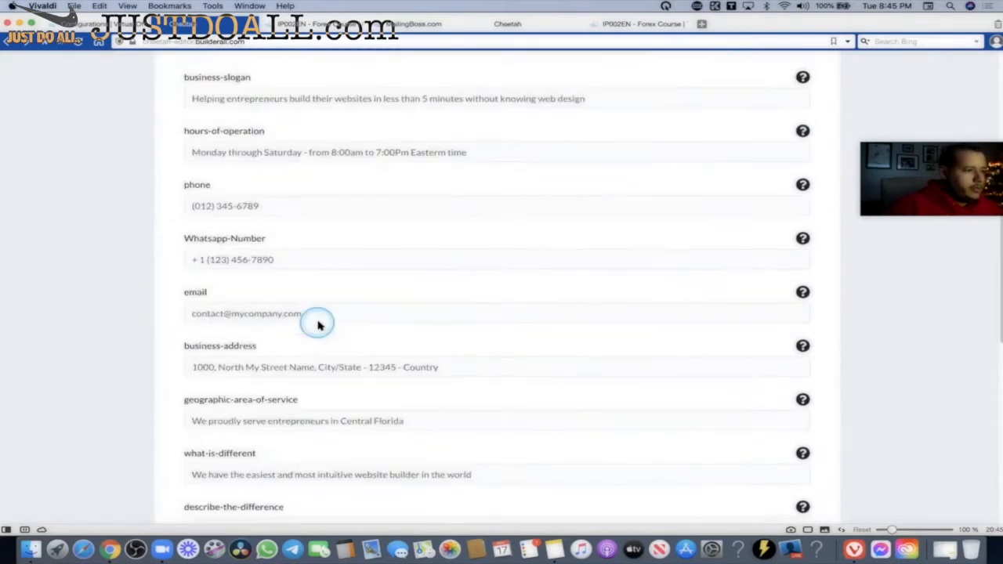
scroll(318, 325, "down", 15)
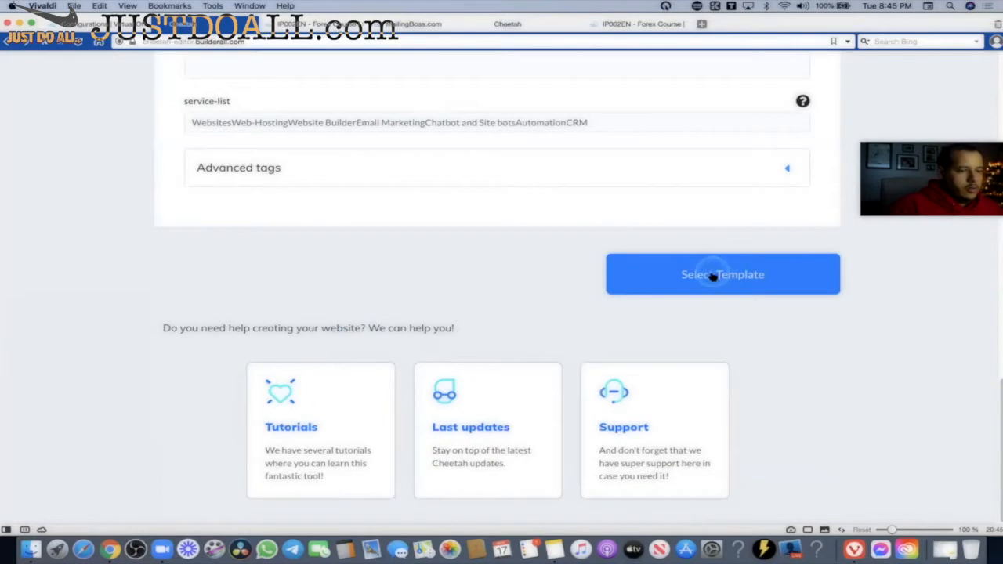
left_click(715, 284)
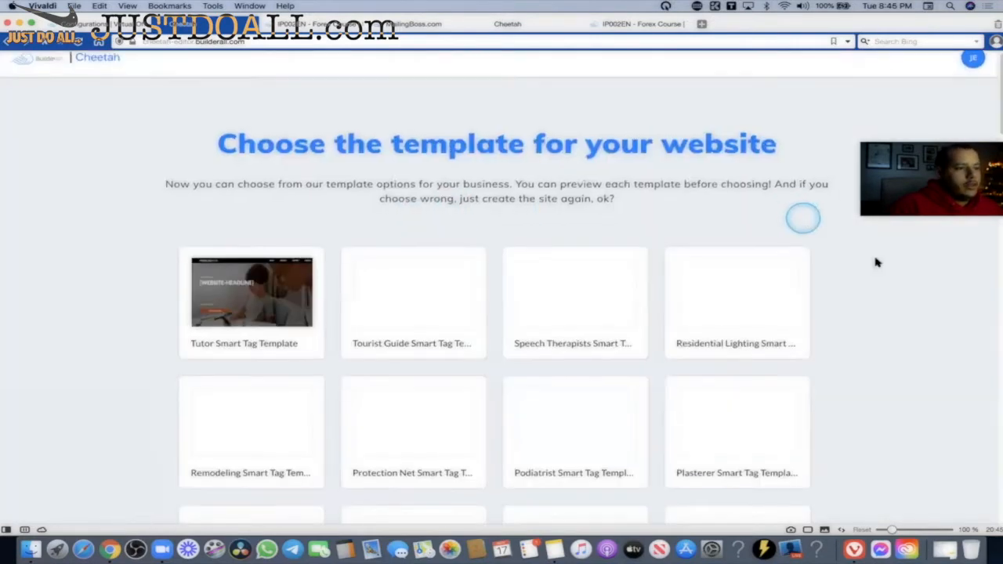
Build and publish the site from the Tutor Smart Tag Template, confirming with Save.
scroll(875, 262, "down", 3)
mouse_move(243, 164)
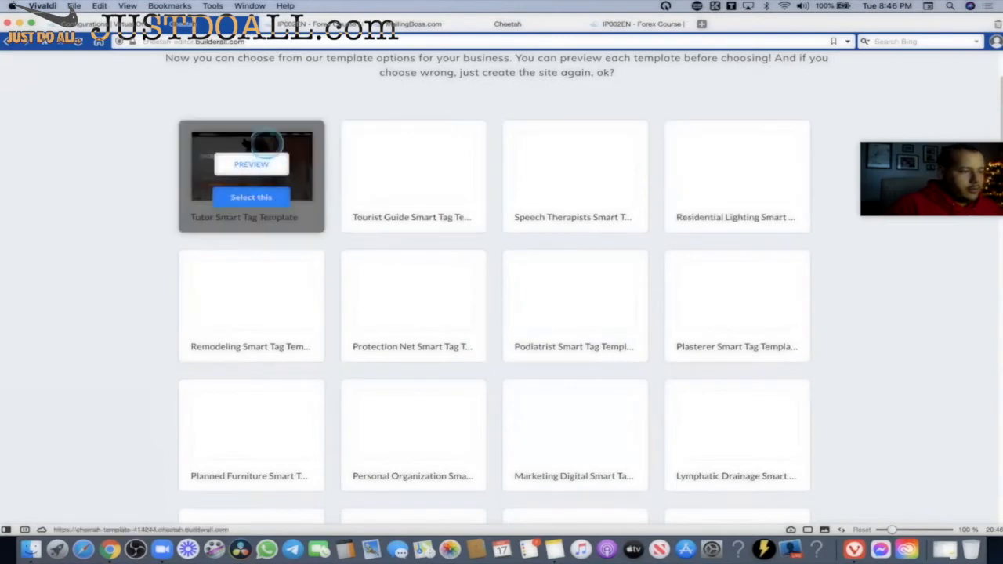
left_click(253, 198)
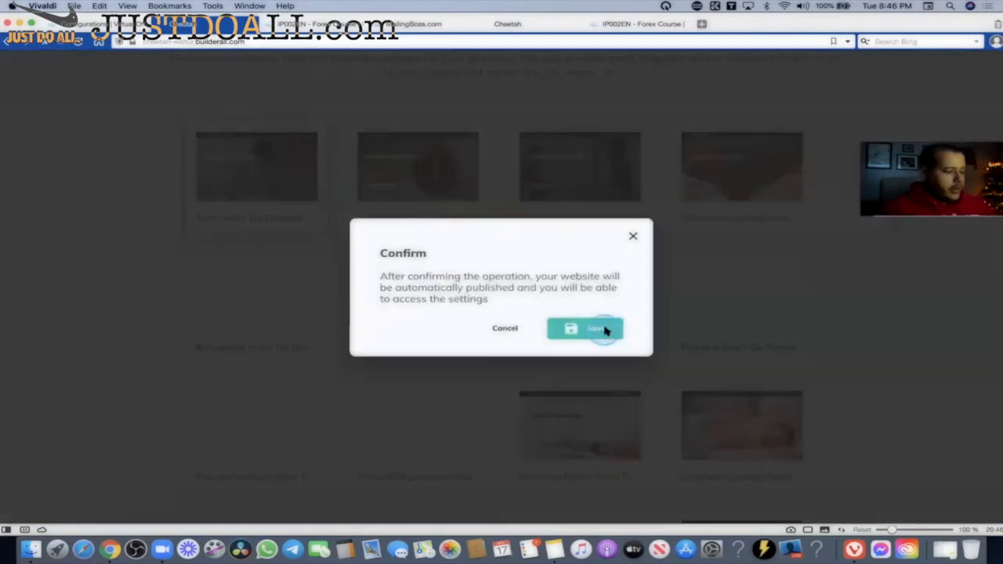
left_click(604, 330)
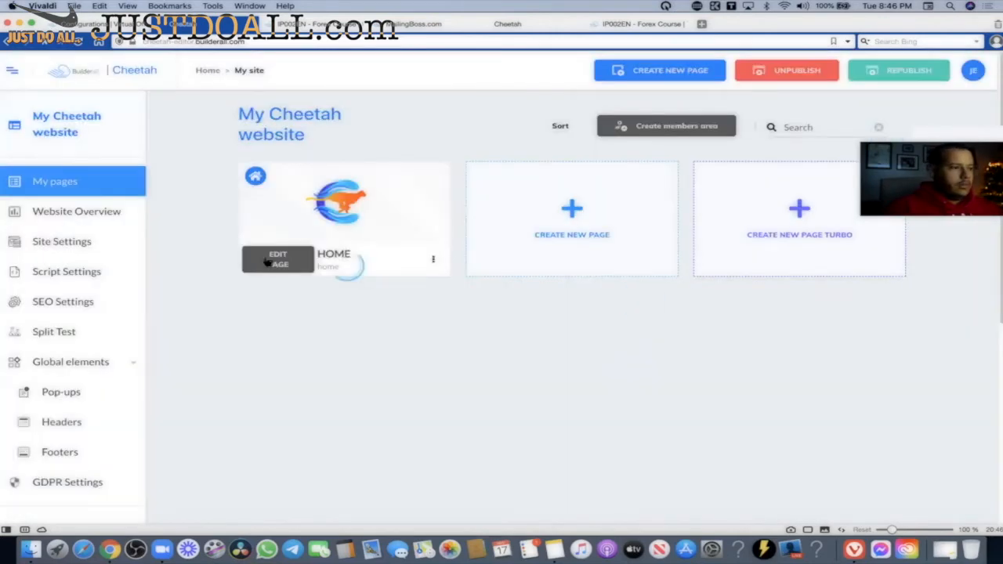
Open the new site's HOME page in the editor, reopening it from the websites overview.
left_click(276, 262)
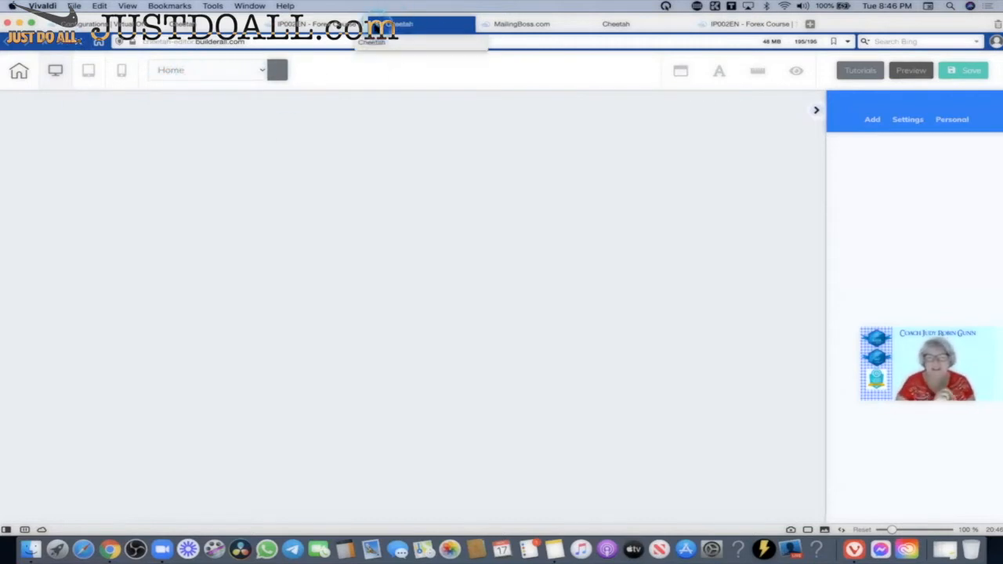
left_click(378, 26)
left_click(325, 26)
left_click(206, 25)
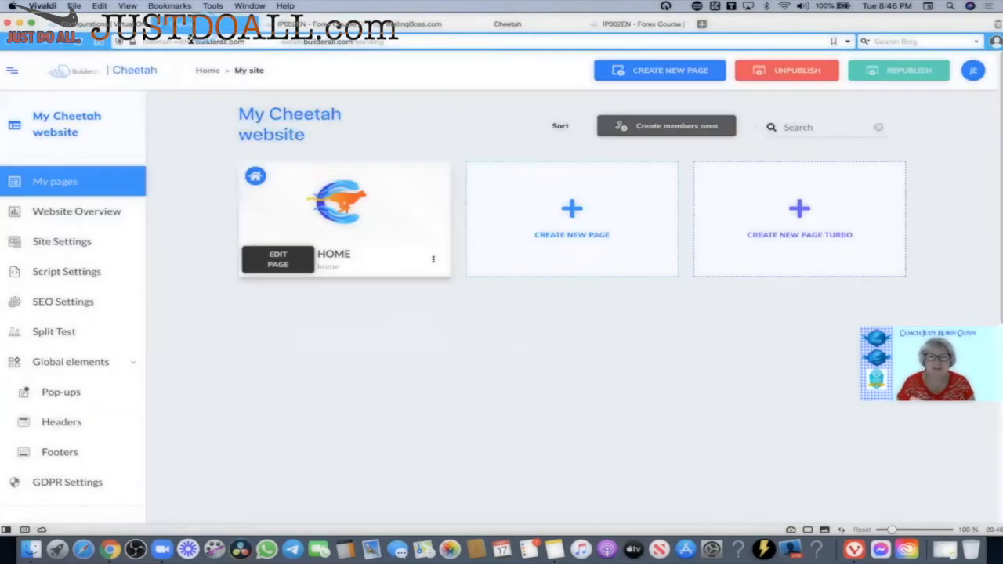
left_click(209, 70)
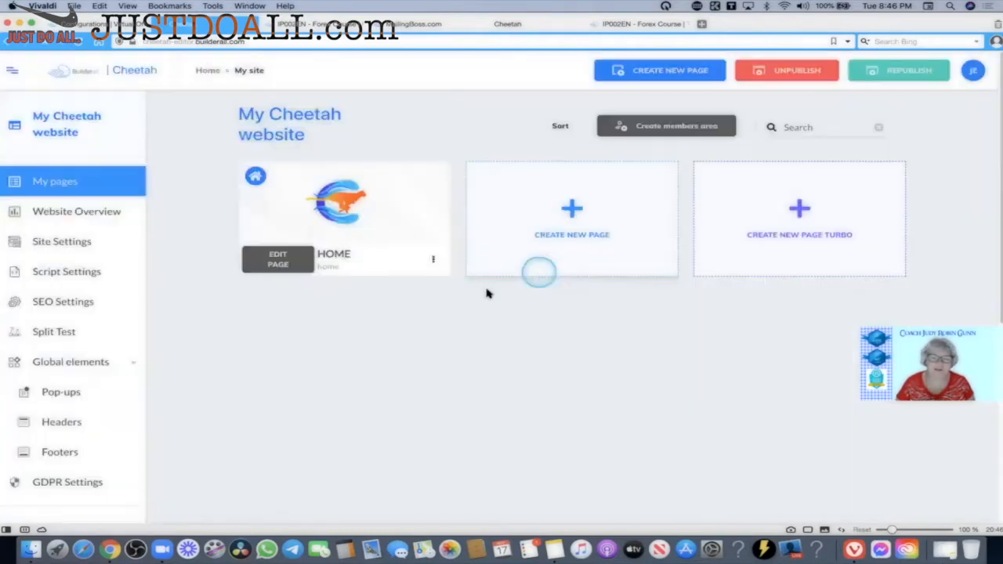
left_click(289, 267)
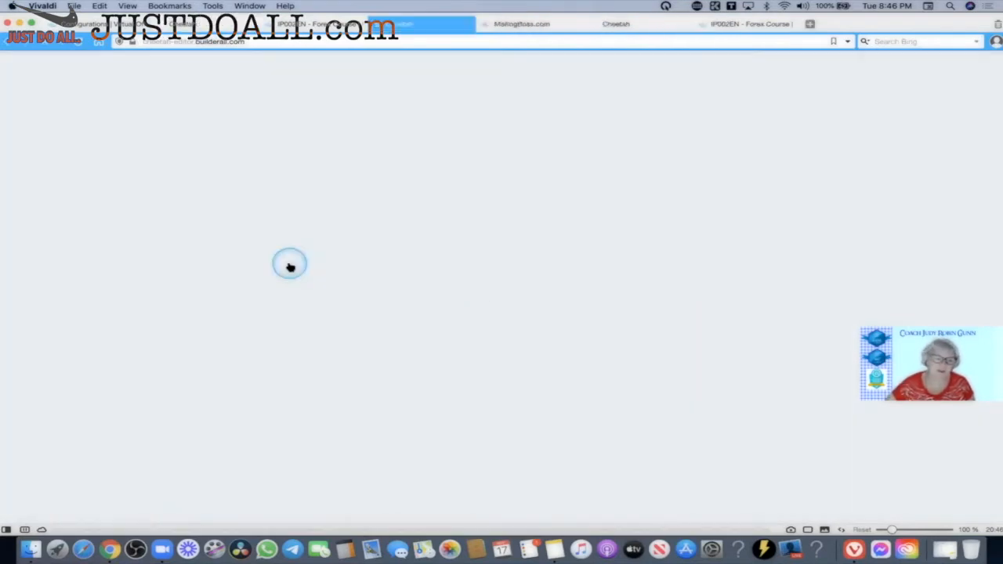
Click through items on the My Cheetah website dashboard.
left_click(706, 230)
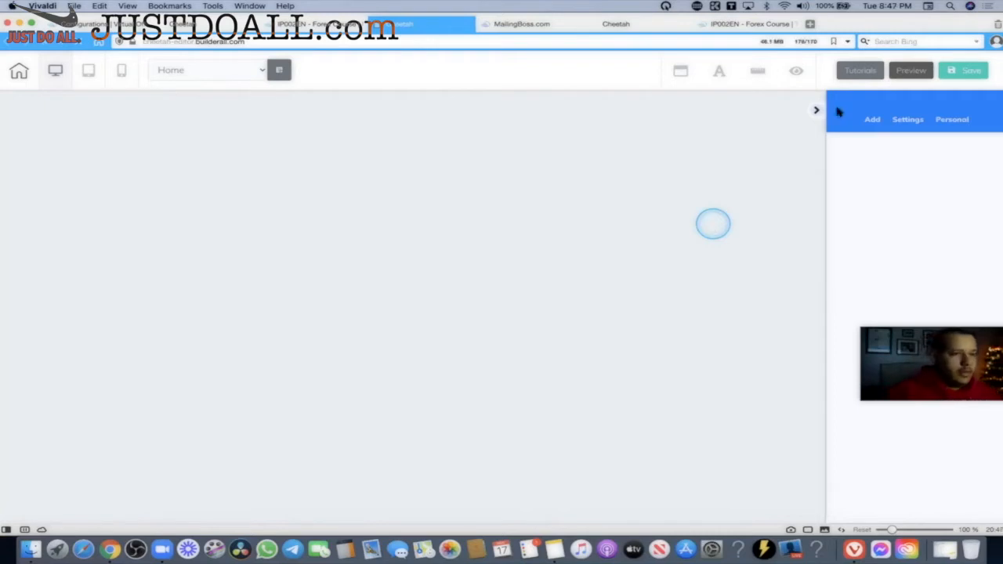
left_click(817, 113)
left_click(333, 263)
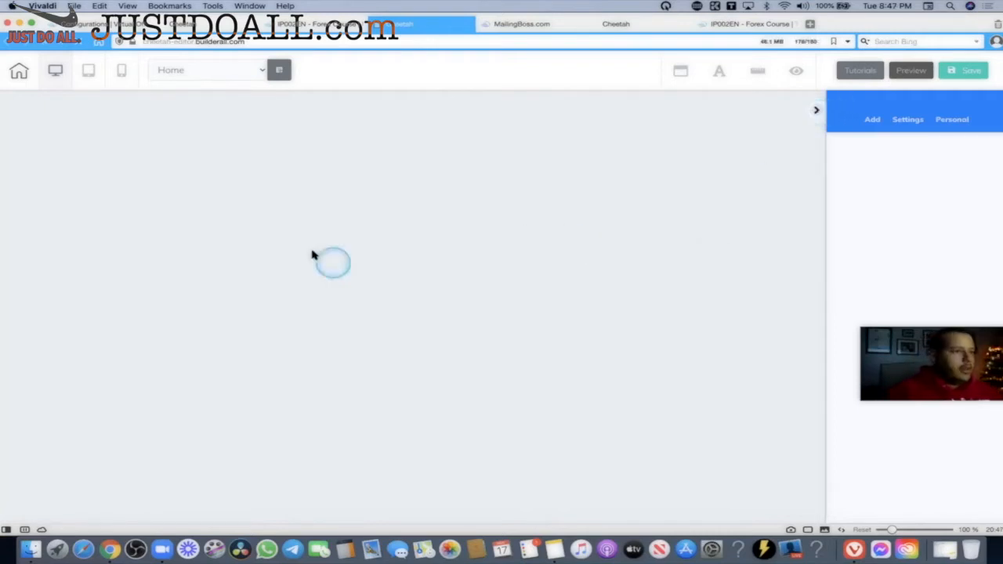
left_click(728, 242)
left_click(756, 129)
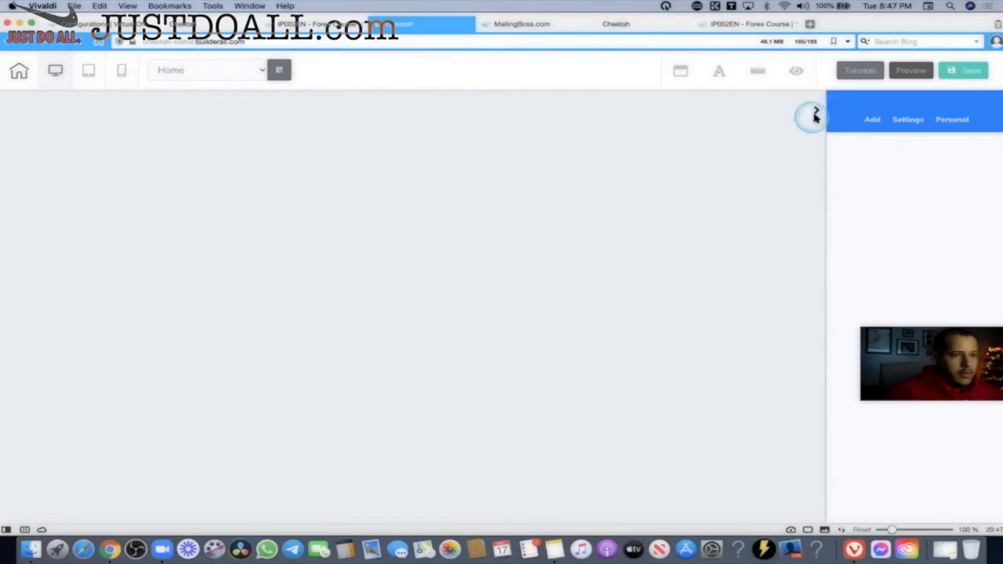
Close the Thank You page editor without saving, then both Forex Course tabs.
left_click(384, 29)
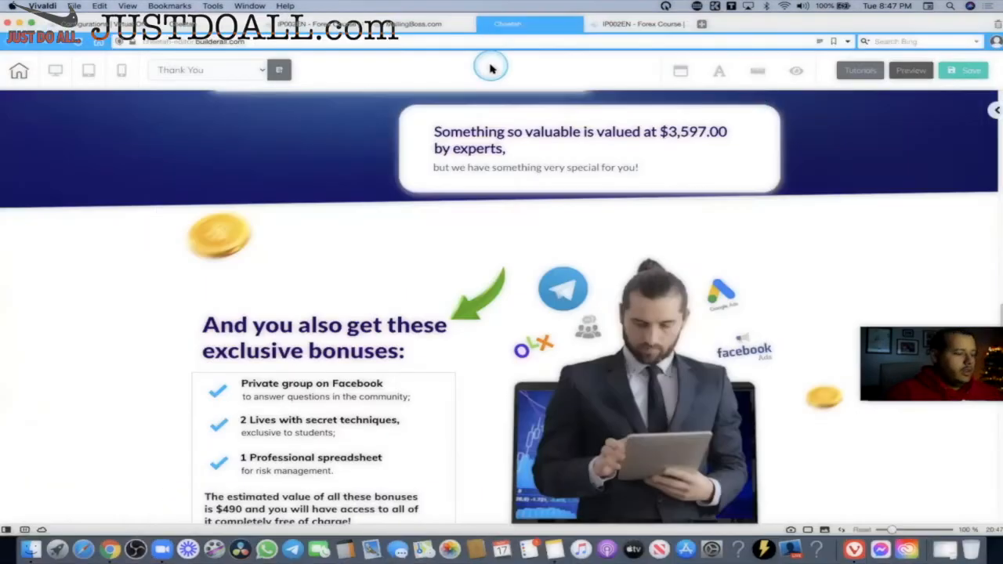
left_click(502, 135)
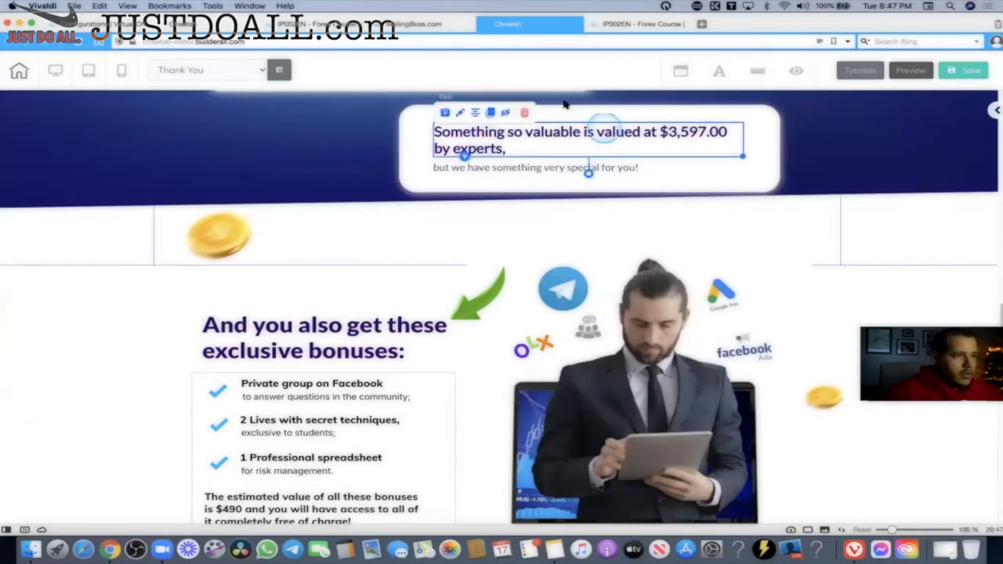
left_click(575, 24)
left_click(590, 188)
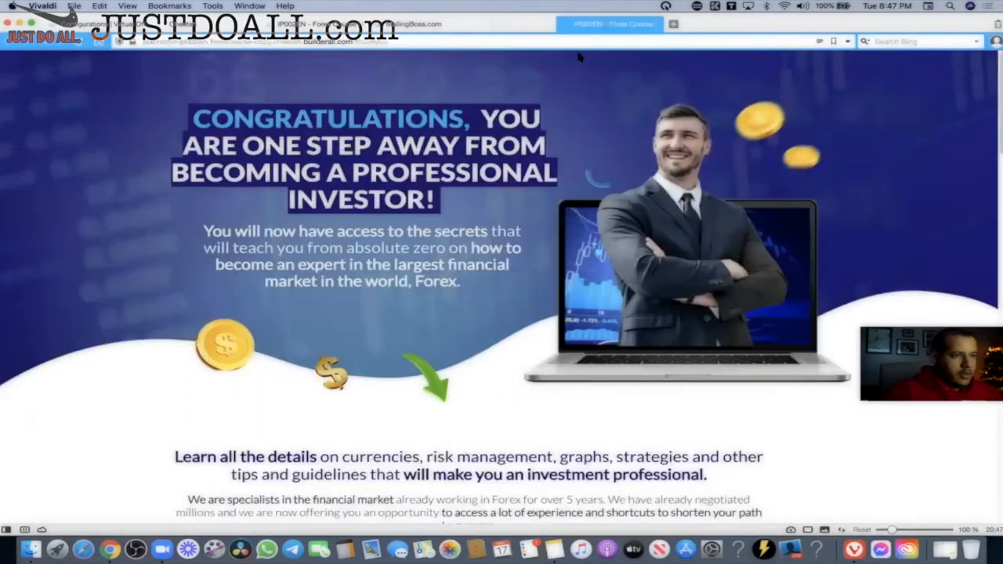
left_click(576, 24)
left_click(361, 24)
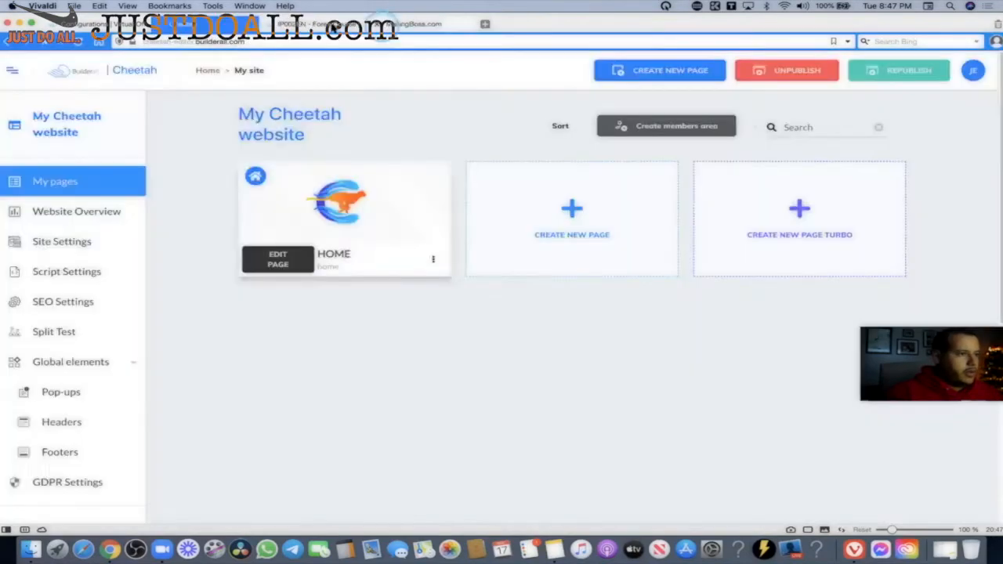
left_click(297, 26)
left_click(287, 26)
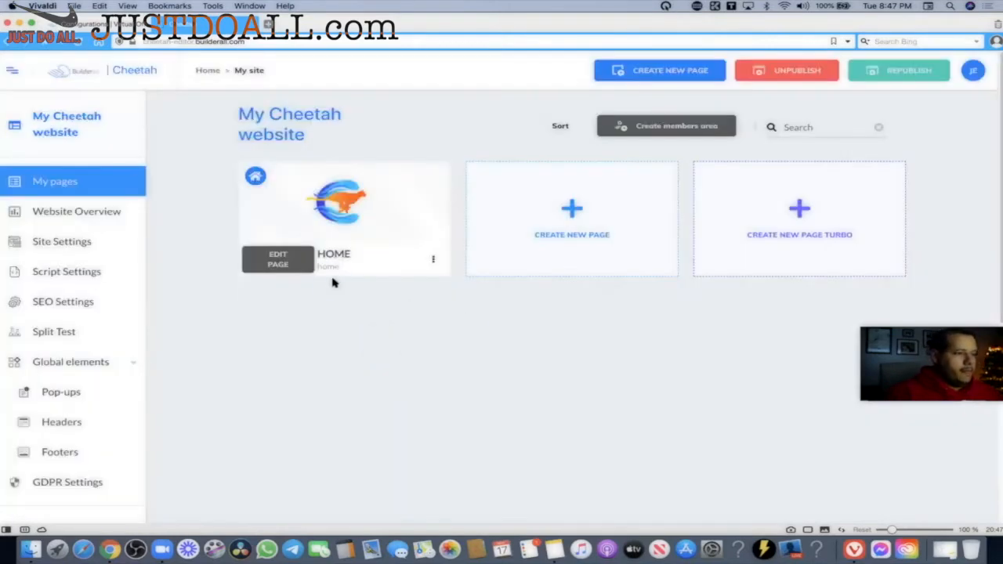
left_click(306, 263)
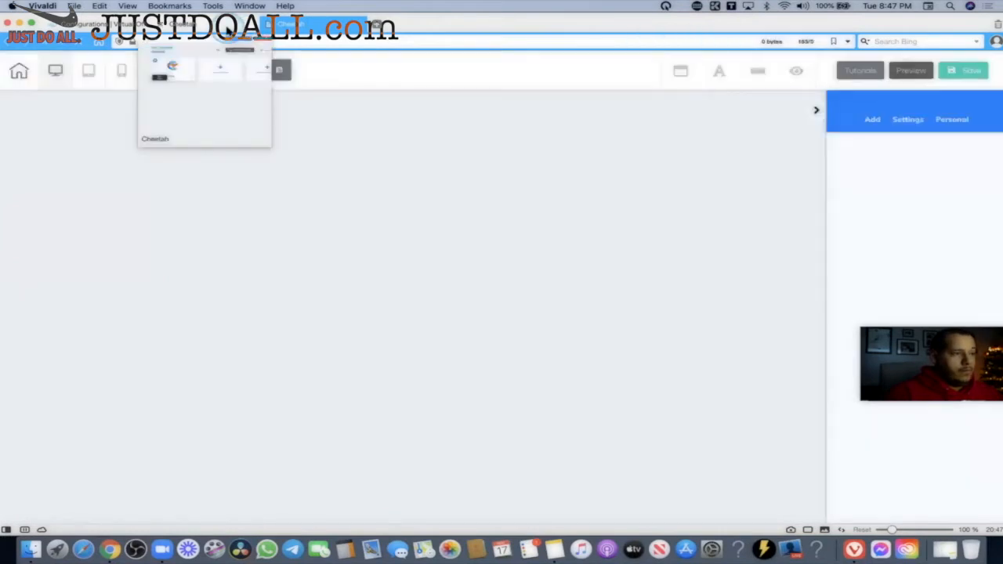
left_click(202, 27)
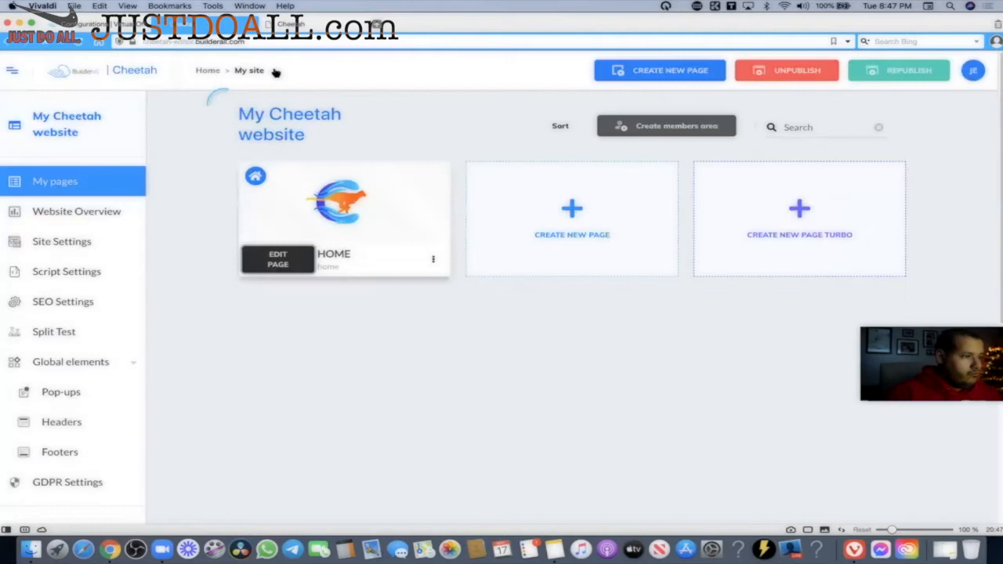
left_click(209, 73)
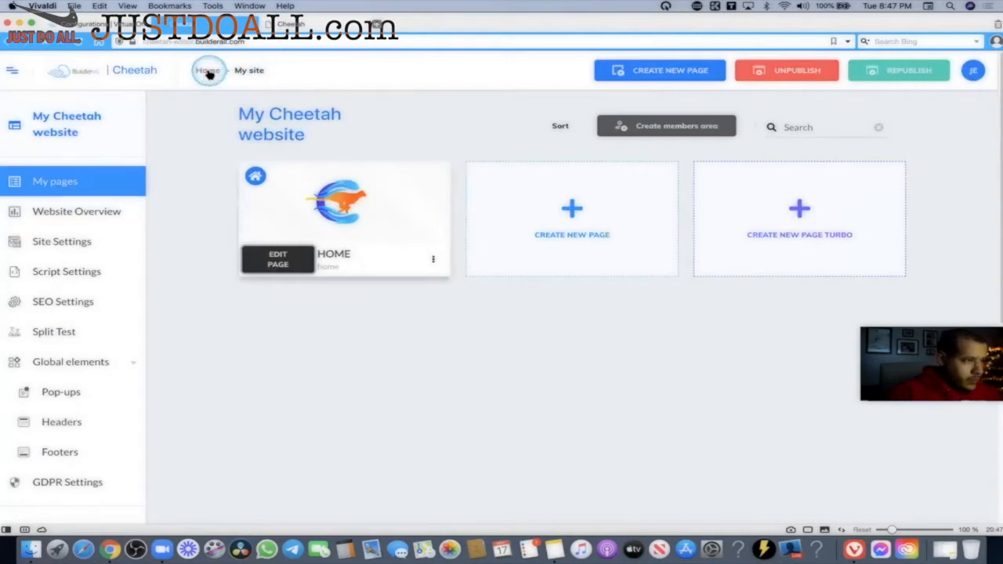
left_click(210, 73)
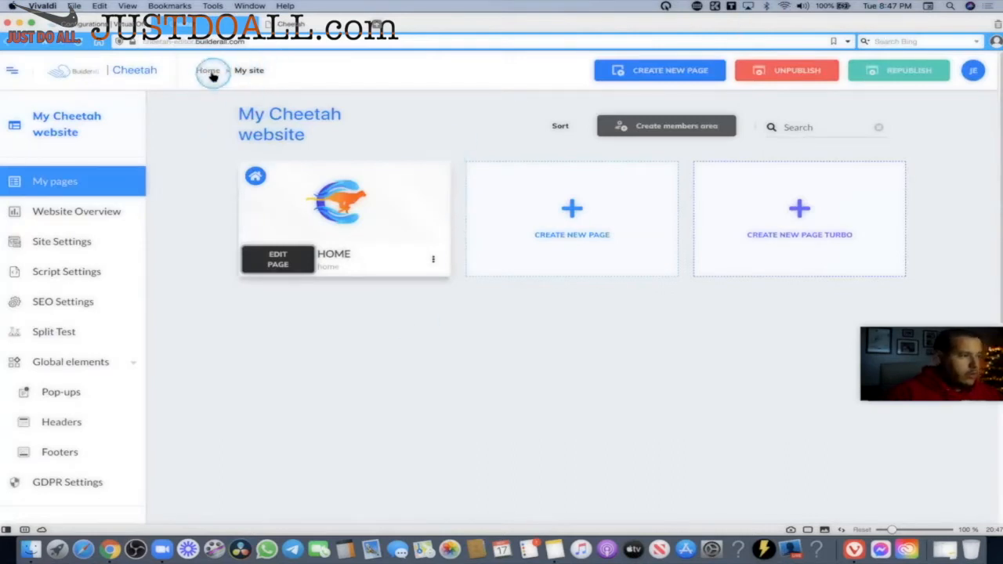
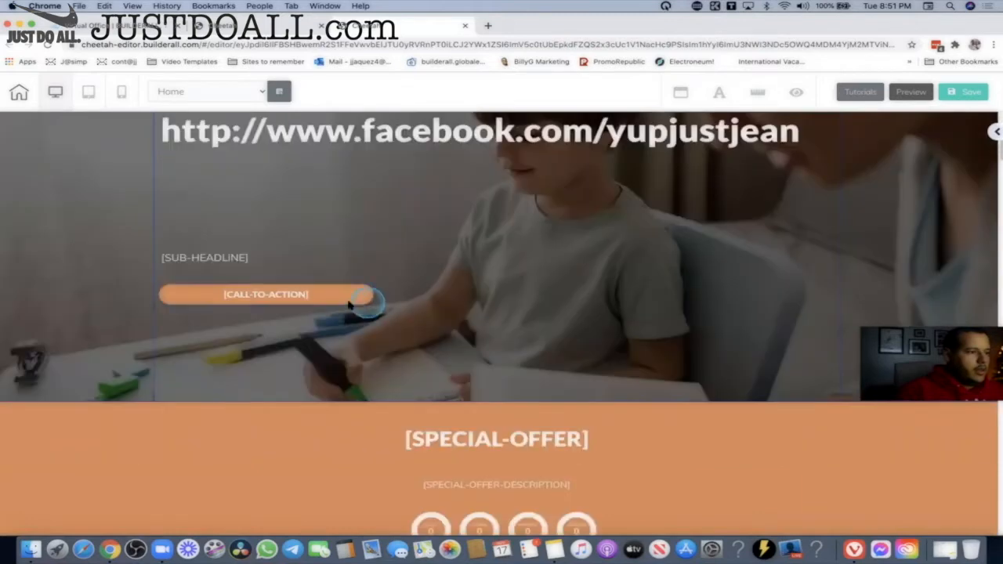
Leave the page editor for the My Cheetah website's page list showing the HOME page.
scroll(392, 293, "down", 10)
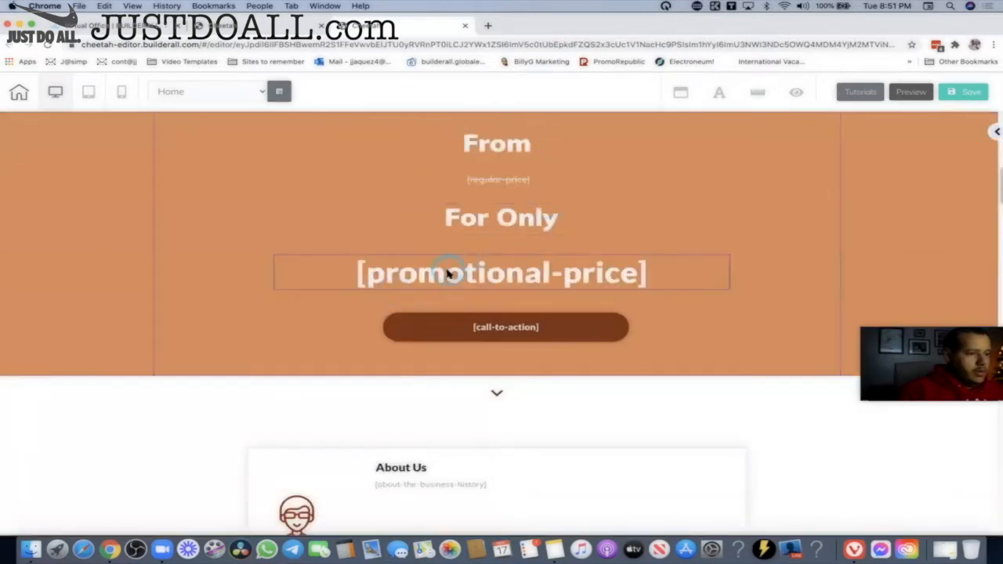
scroll(448, 273, "down", 7)
scroll(448, 273, "down", 9)
scroll(446, 274, "up", 20)
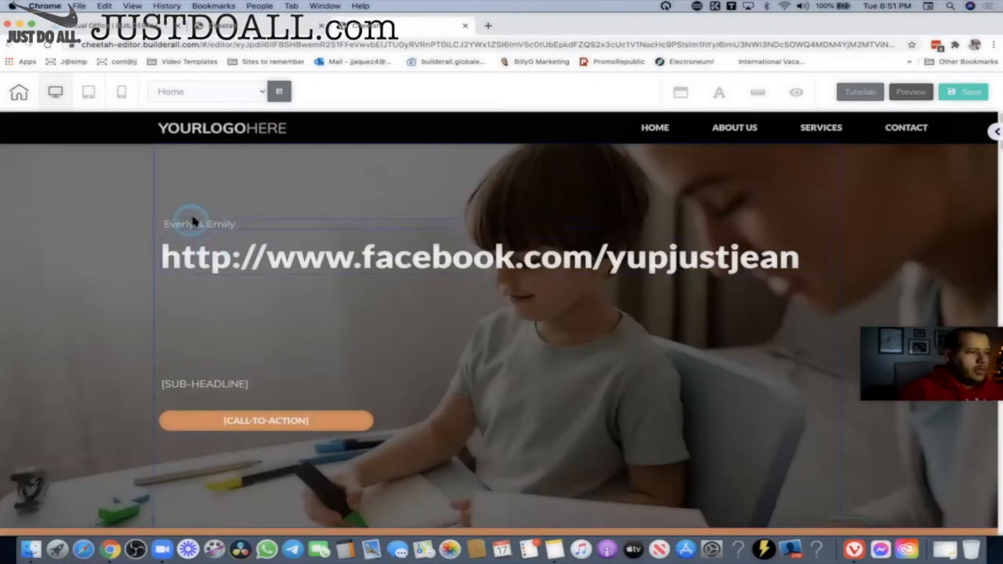
left_click(260, 30)
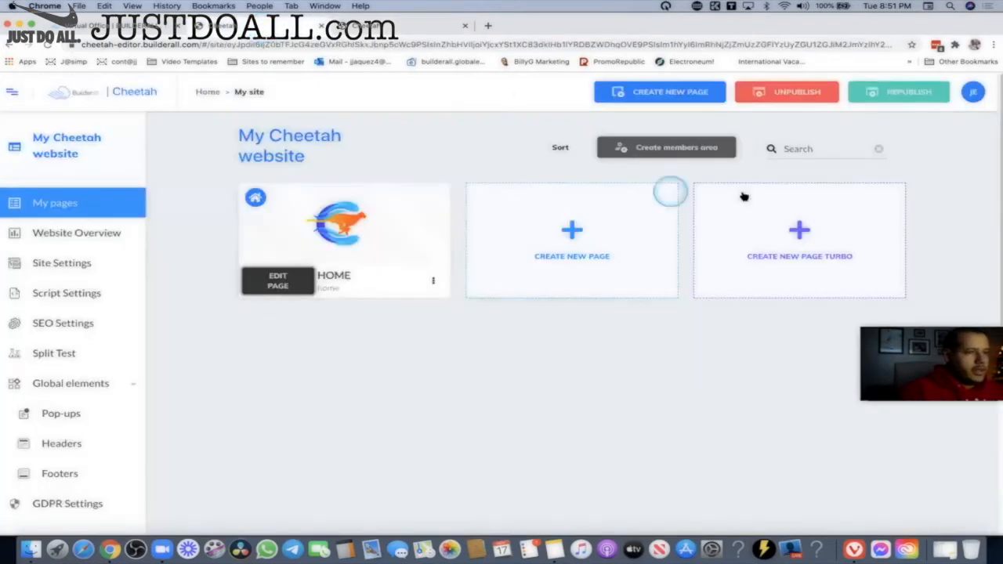
Start a new smart-template site using the default tag group.
left_click(209, 93)
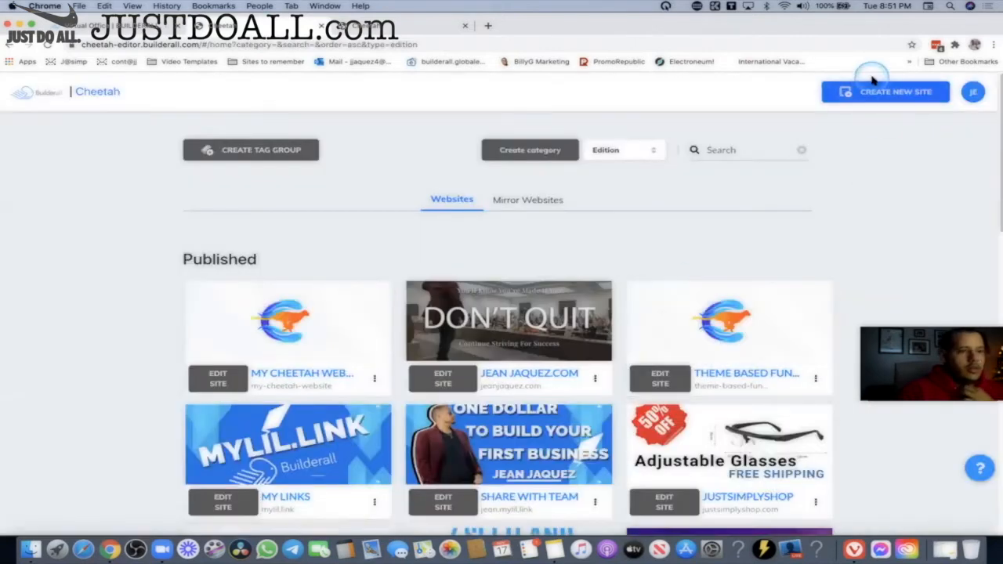
left_click(874, 90)
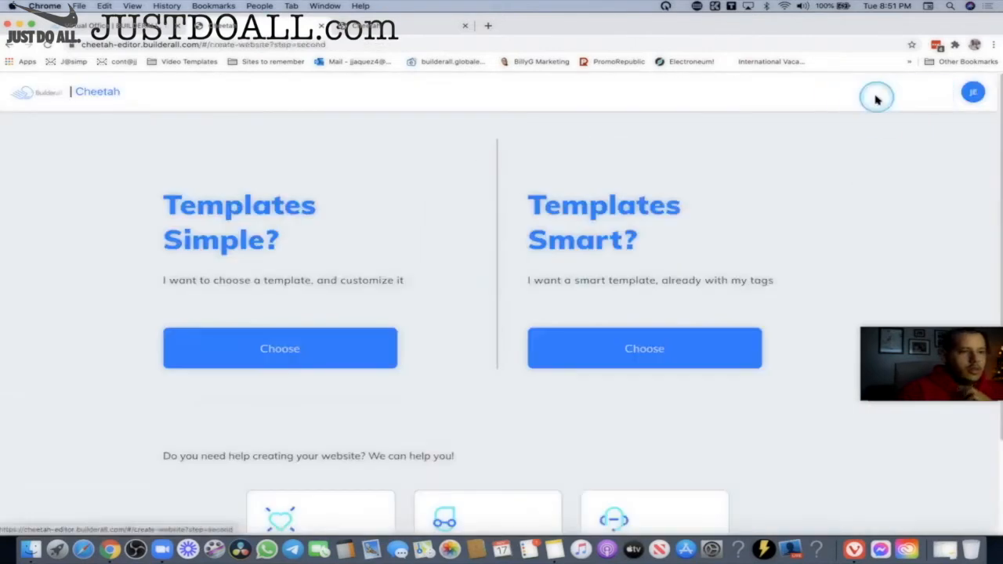
left_click(658, 354)
left_click(384, 318)
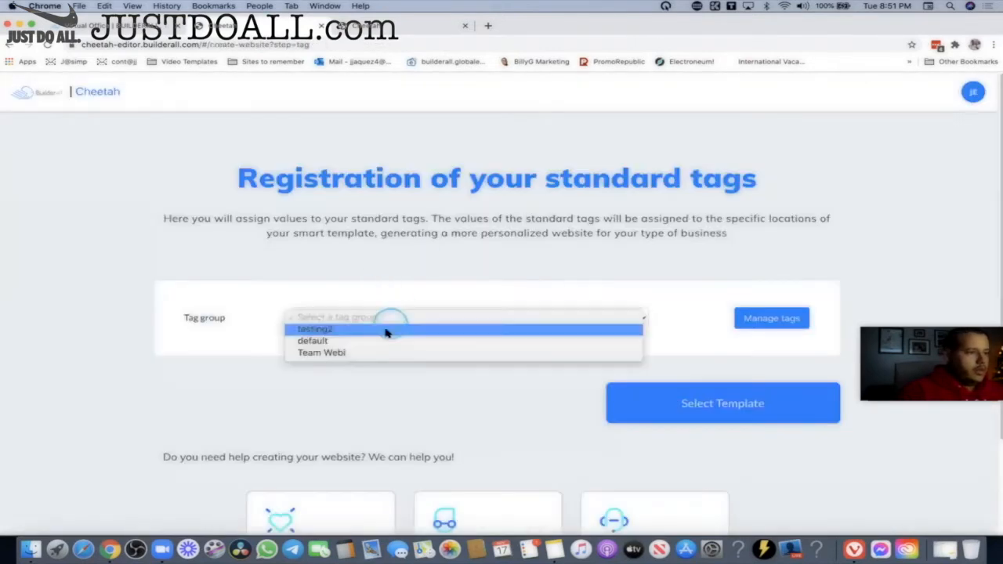
left_click(387, 341)
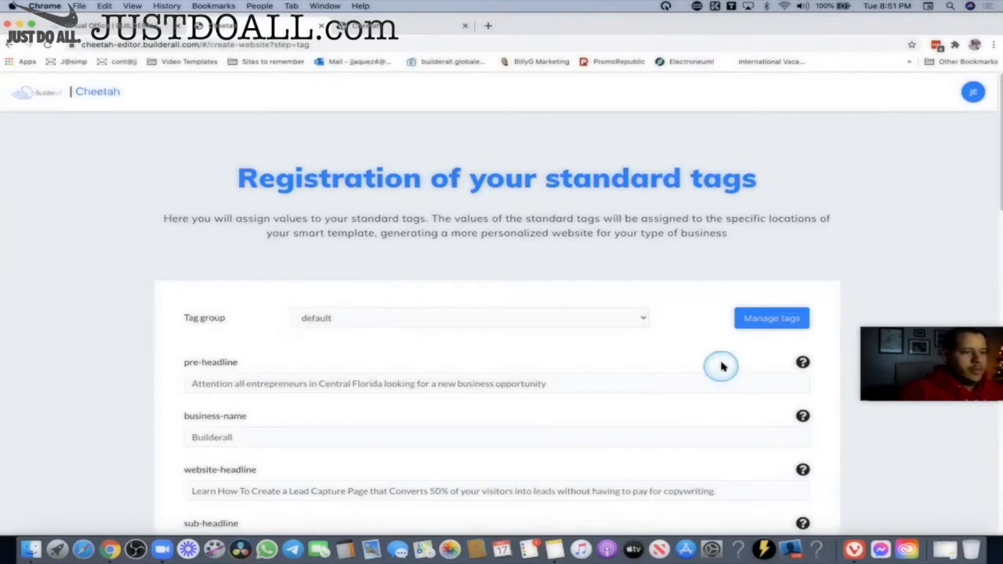
scroll(722, 361, "down", 10)
left_click(707, 295)
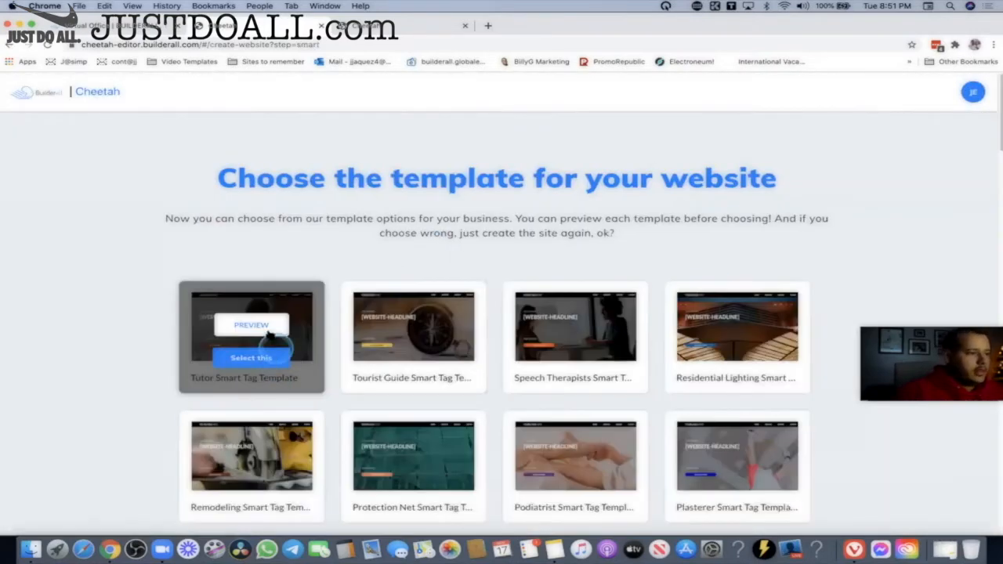
Preview the Tutor Smart Tag Template's placeholder text, then return to the template chooser.
left_click(272, 328)
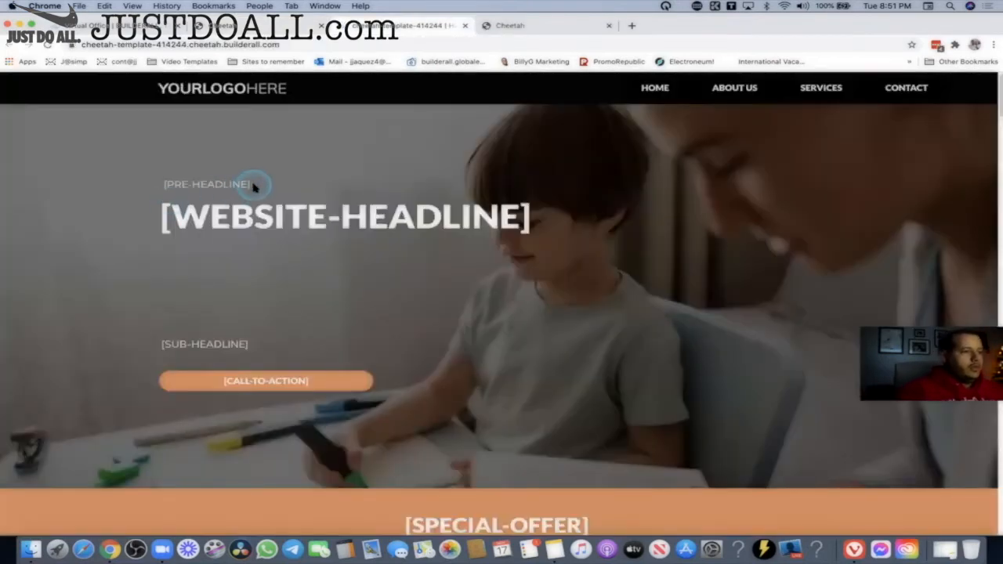
left_click_drag(253, 187, 162, 191)
left_click_drag(531, 217, 141, 217)
scroll(240, 307, "down", 1)
scroll(241, 307, "down", 2)
left_click_drag(248, 265, 128, 265)
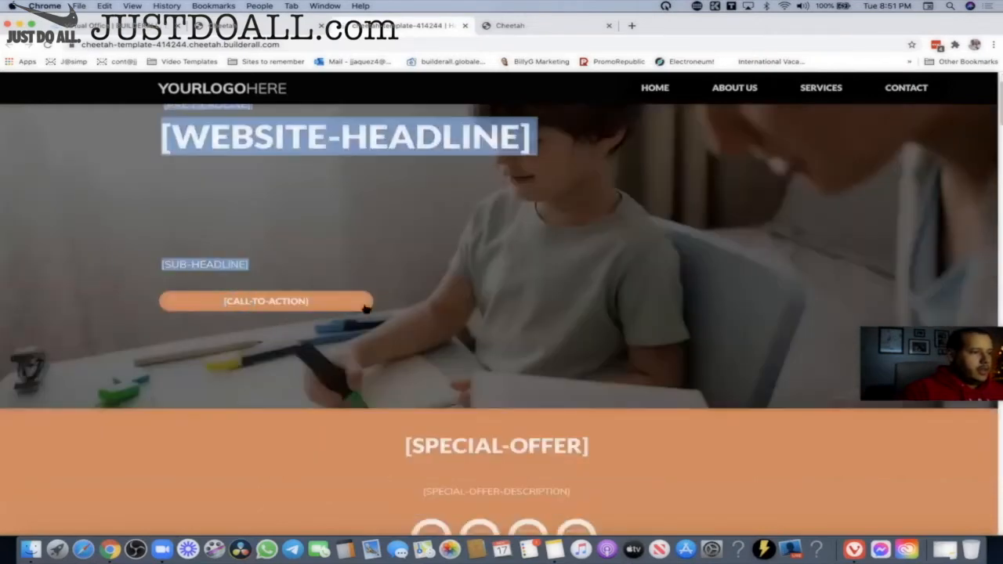
scroll(521, 357, "down", 5)
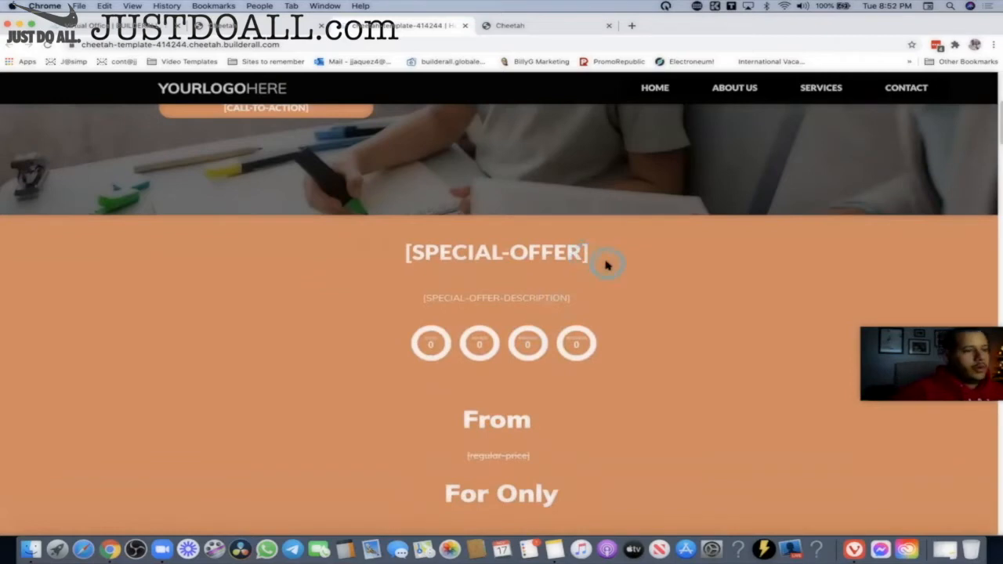
scroll(608, 265, "down", 10)
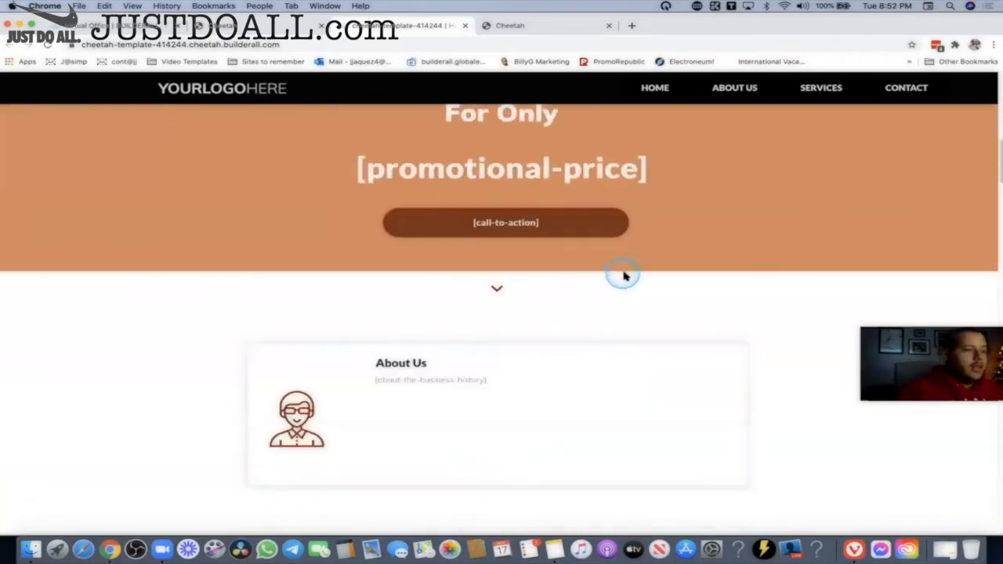
scroll(625, 276, "down", 20)
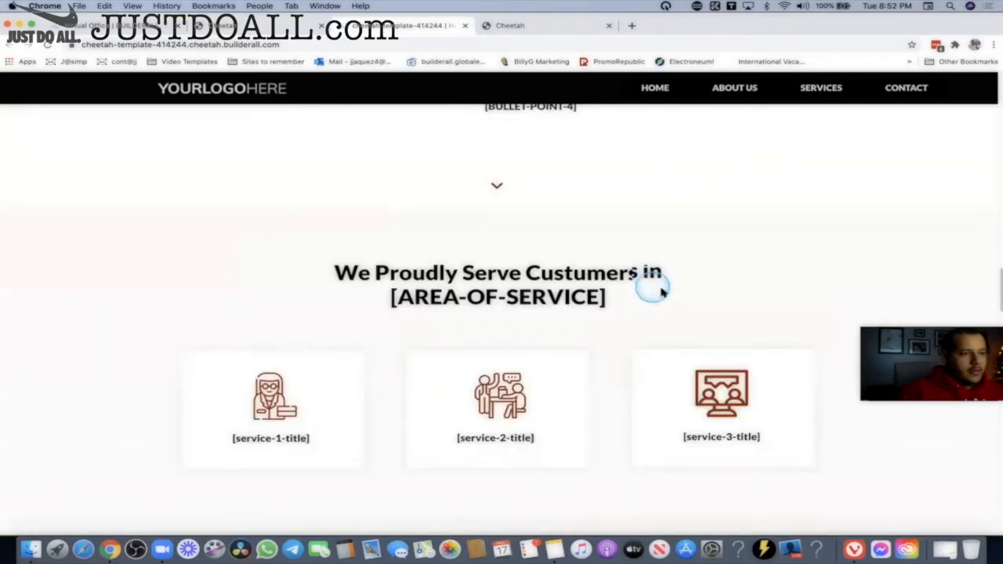
scroll(660, 291, "down", 10)
scroll(662, 293, "up", 20)
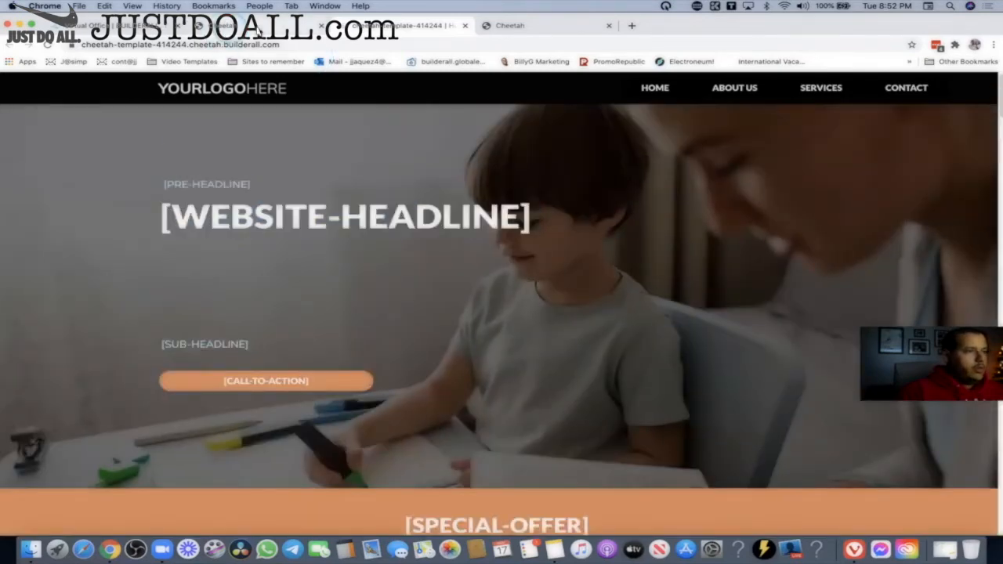
left_click(305, 28)
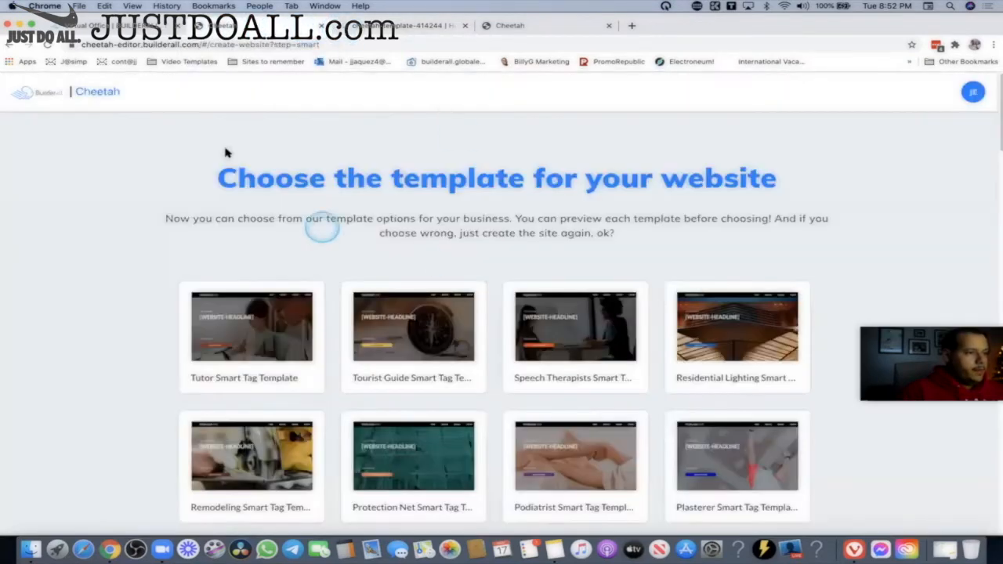
Back on the tag registration form, enter 'Hello' in the pre-headline field.
left_click(7, 45)
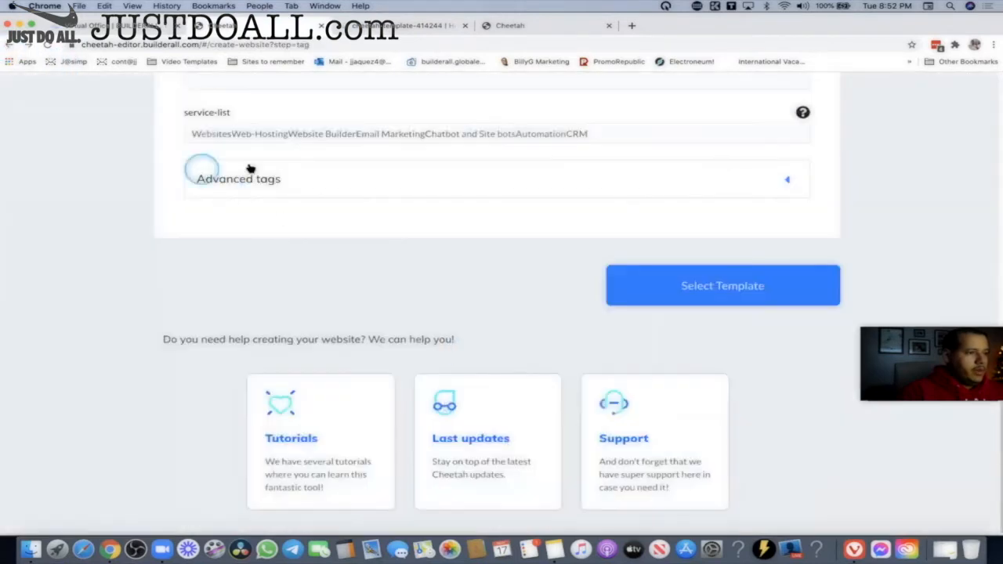
scroll(637, 289, "up", 5)
scroll(624, 297, "up", 10)
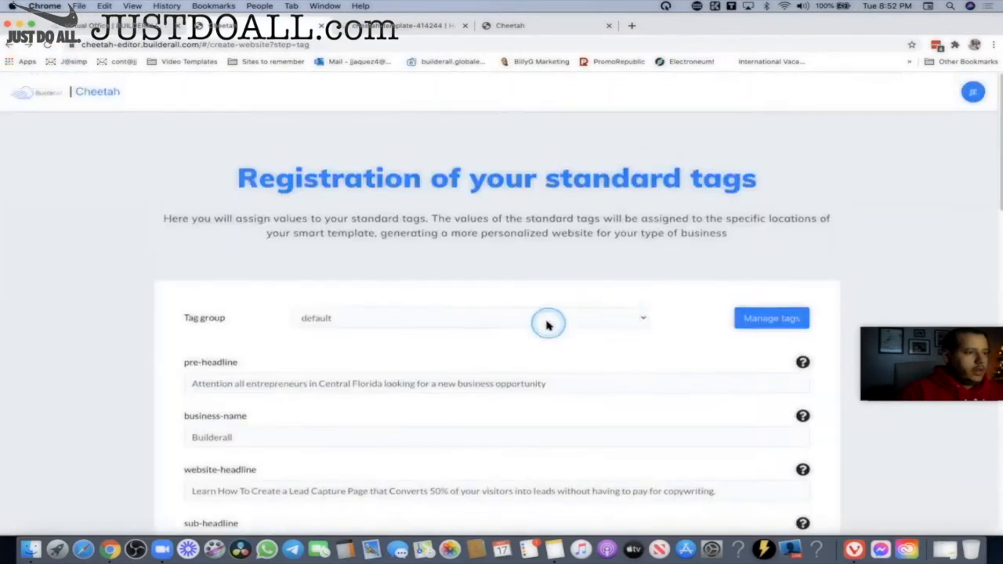
scroll(549, 323, "down", 1)
left_click(269, 295)
left_click(257, 294)
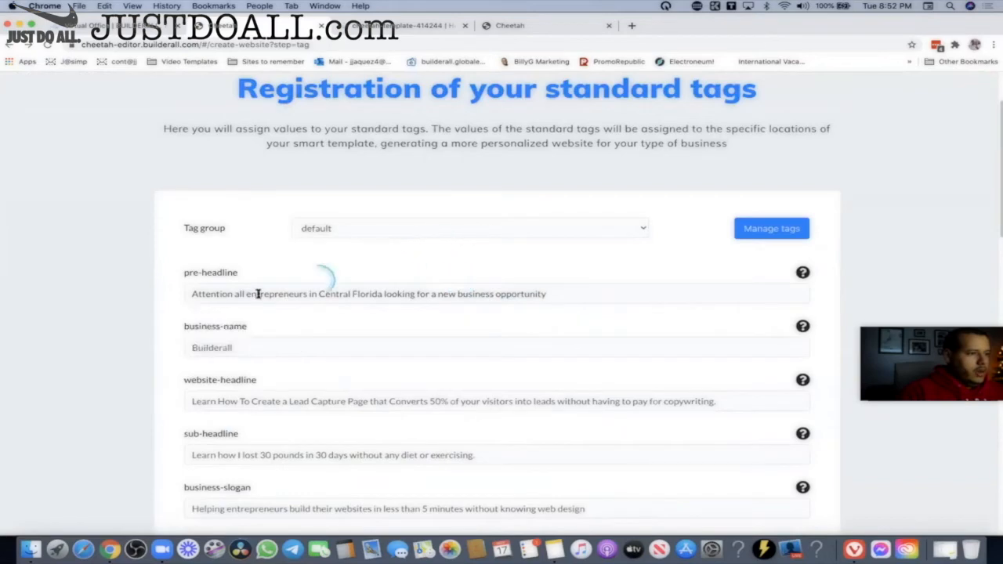
left_click(242, 296)
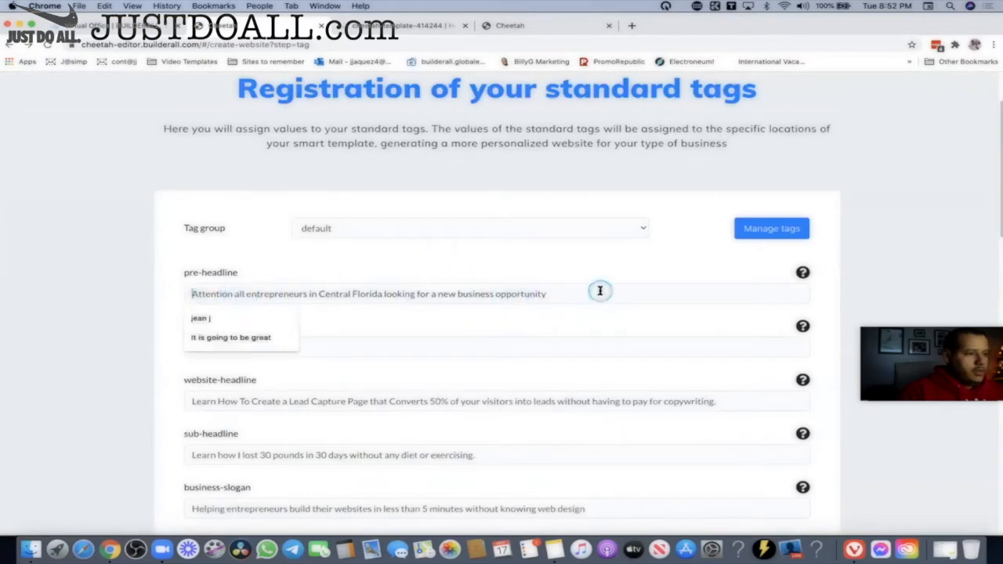
type("f")
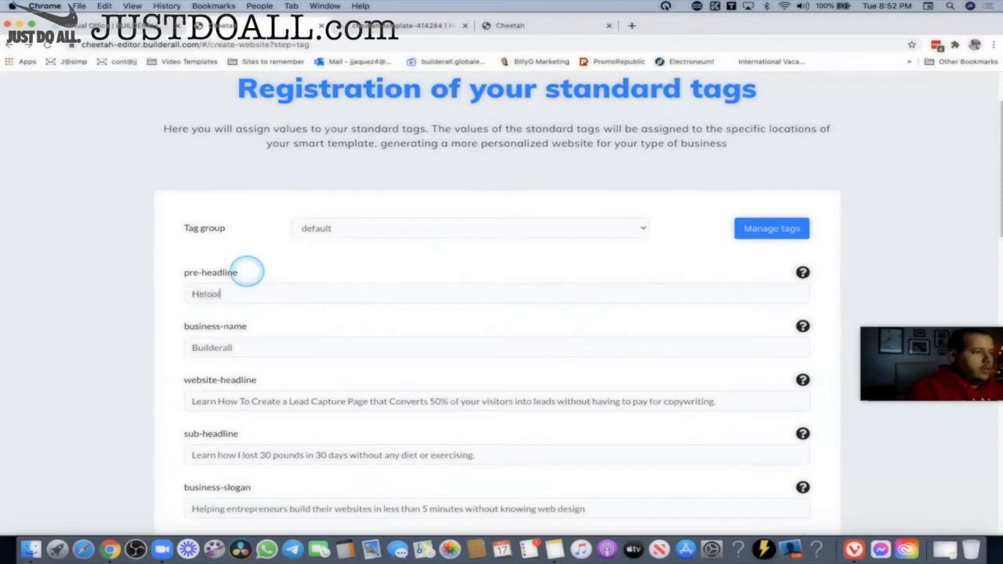
type("Hello")
mouse_move(802, 326)
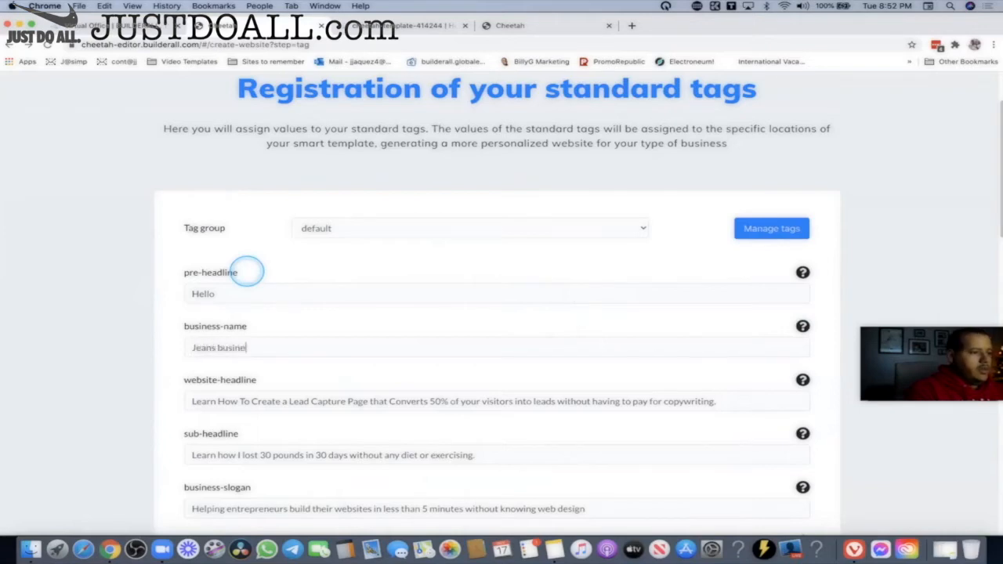
Check the site editor, review the tag form again, and step back to the simple-or-smart template choice.
left_click(510, 25)
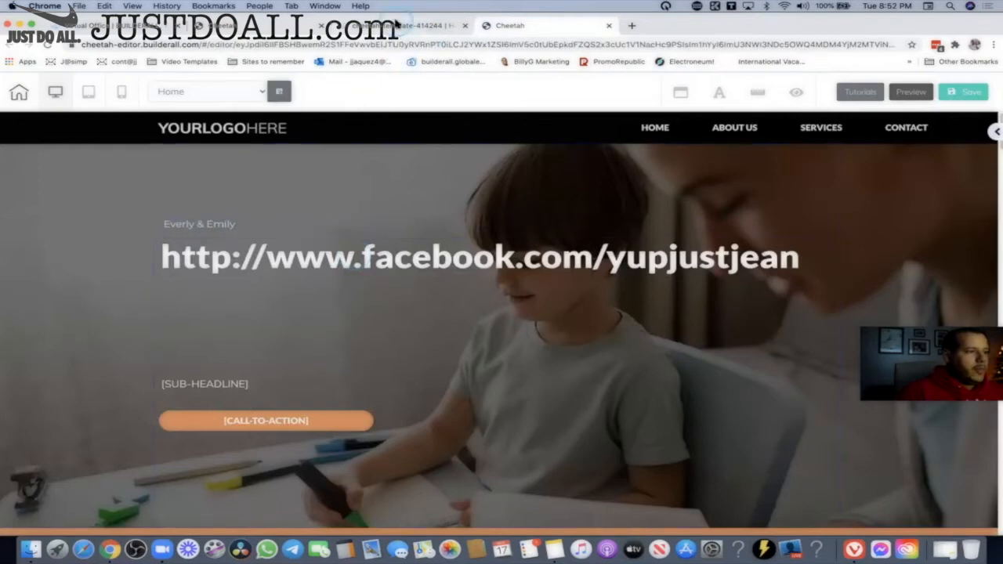
left_click(278, 30)
scroll(422, 335, "down", 10)
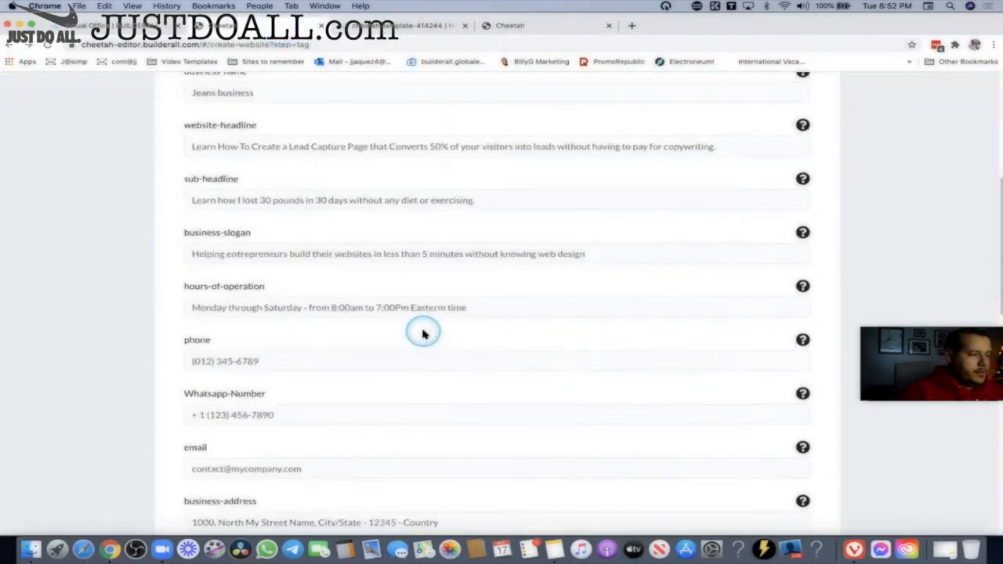
scroll(345, 313, "down", 3)
scroll(352, 318, "up", 12)
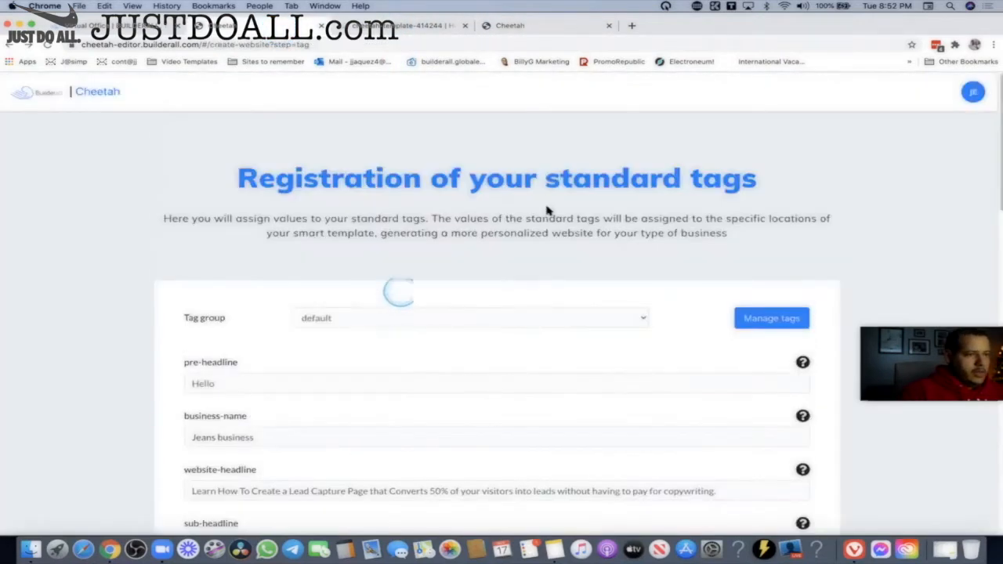
left_click(11, 44)
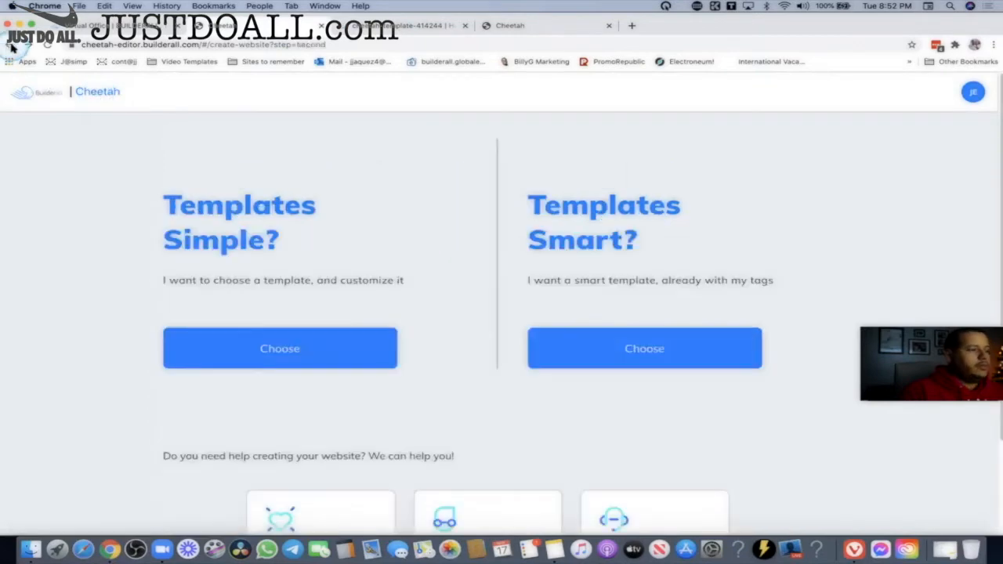
Flip between the template preview, site editor and websites tabs, ending on the Cheetah websites dashboard.
left_click(11, 45)
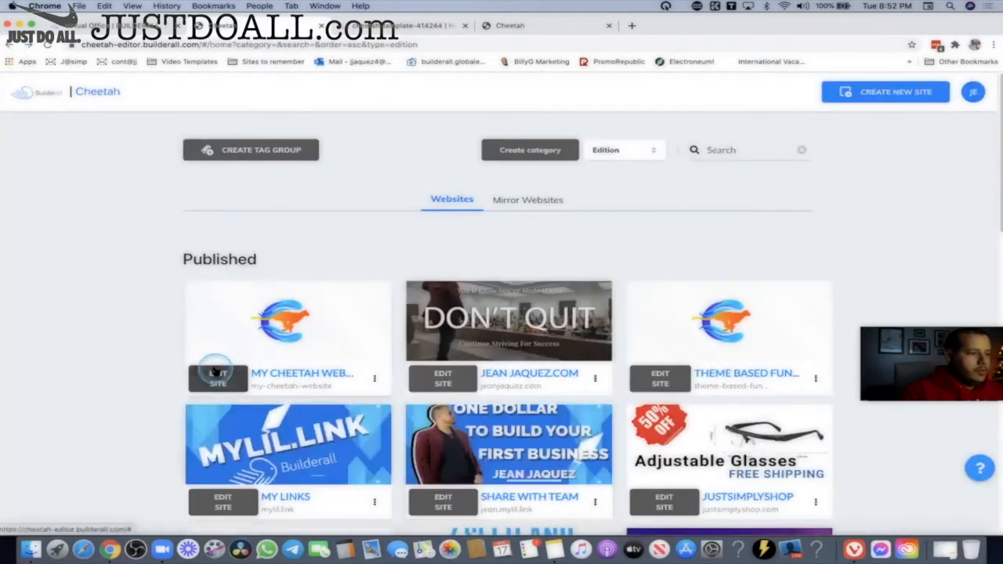
left_click(396, 25)
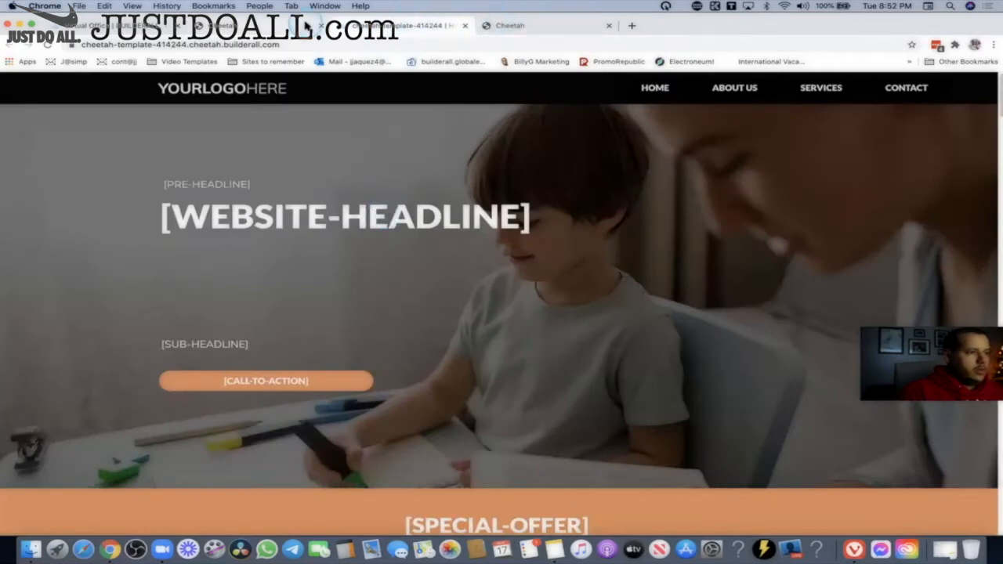
left_click(306, 26)
left_click(505, 25)
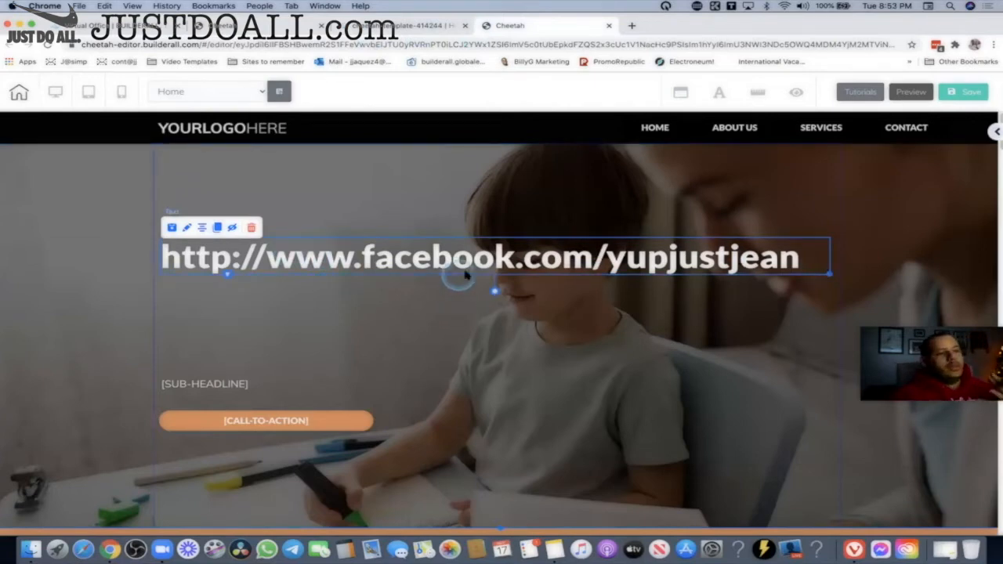
left_click(232, 30)
left_click(155, 30)
left_click(364, 30)
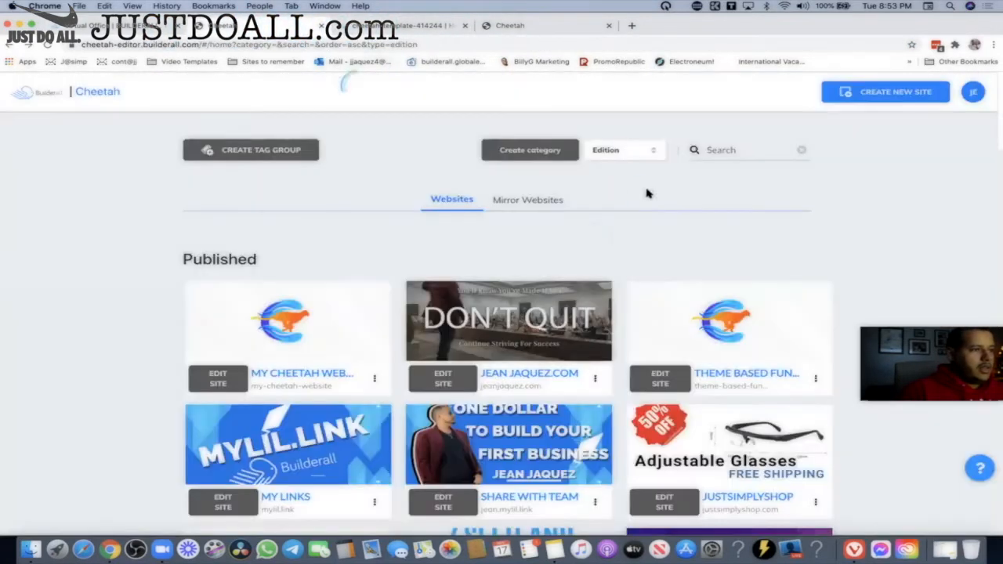
left_click(274, 29)
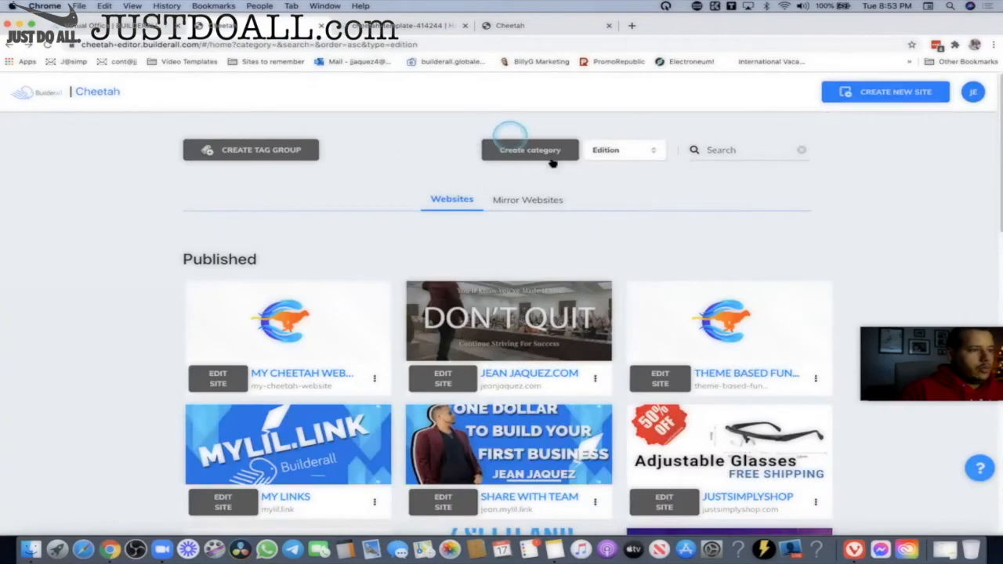
Open the default tag group and inspect its pre-headline and business-name values.
left_click(310, 151)
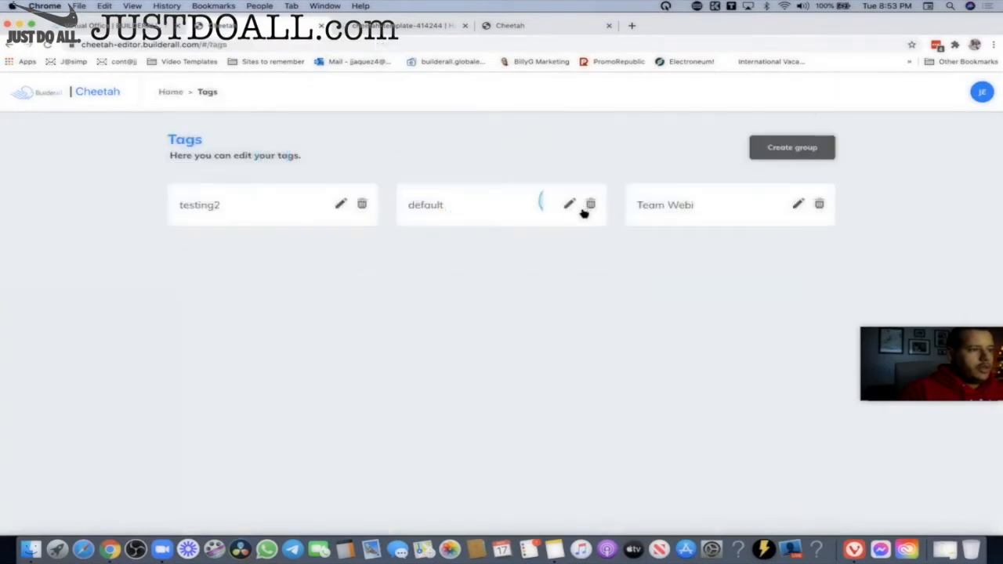
left_click(568, 205)
left_click(271, 268)
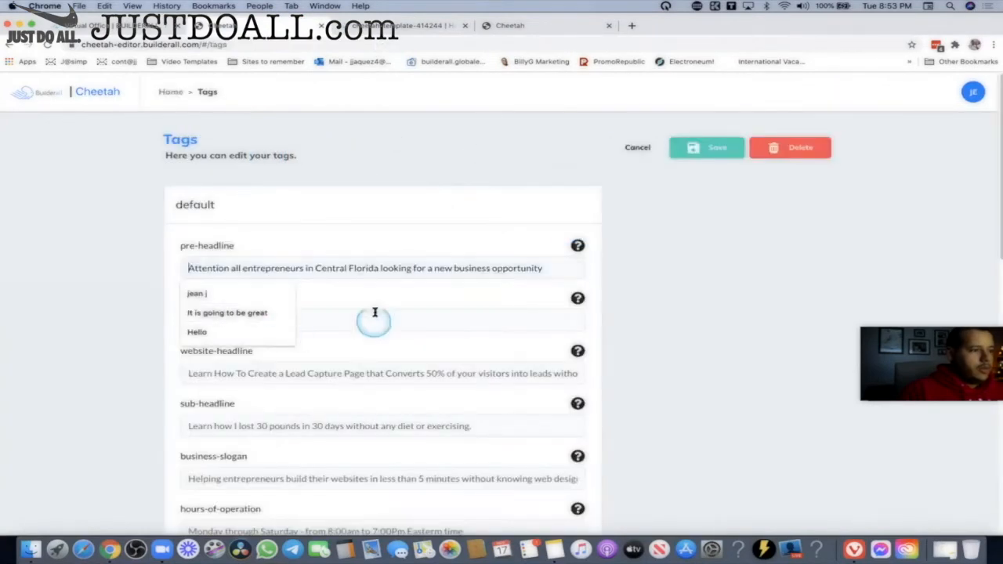
left_click(314, 321)
scroll(490, 329, "down", 2)
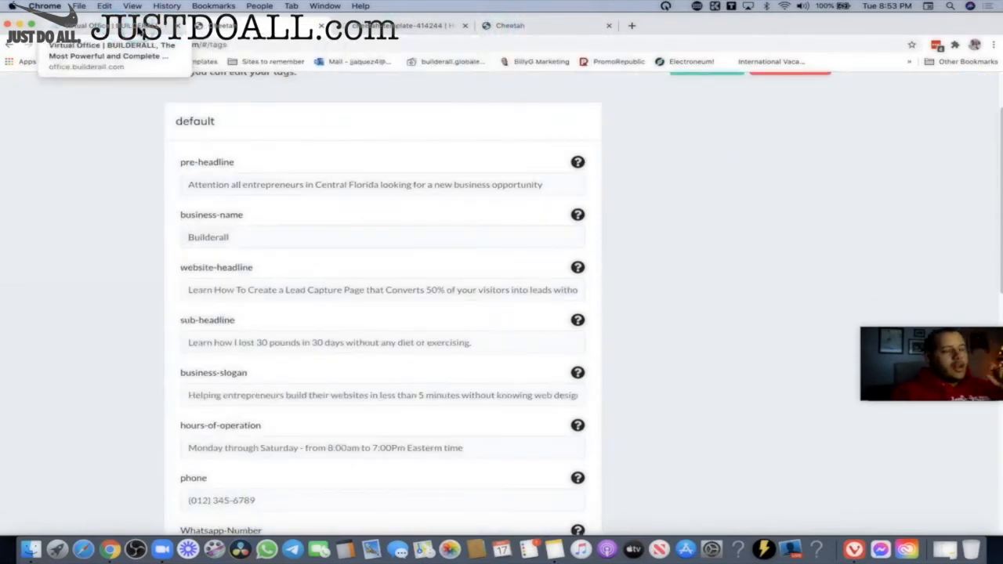
Compare against the tag data in the office account profile, then view the published template page.
left_click(137, 30)
left_click(980, 93)
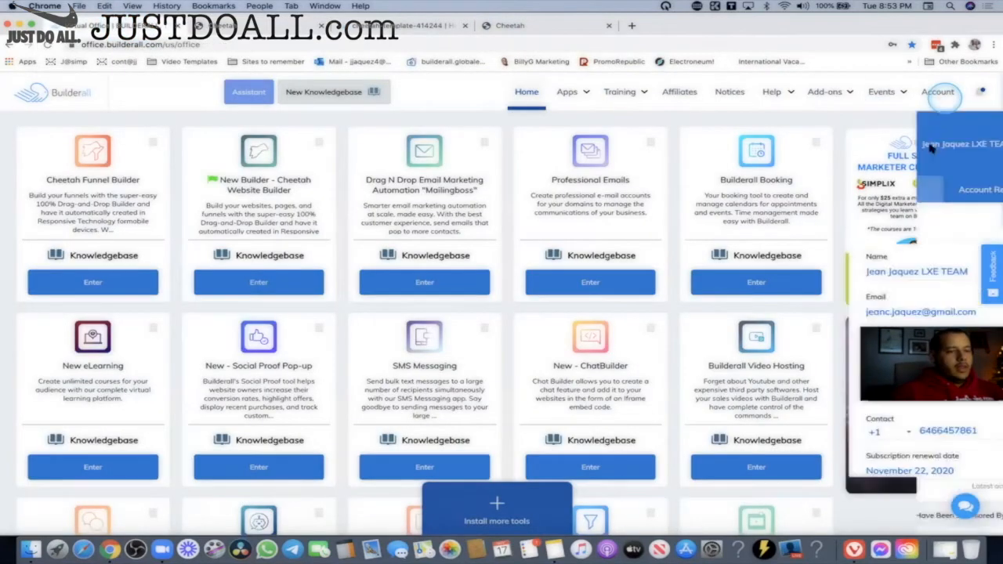
scroll(851, 532, "down", 5)
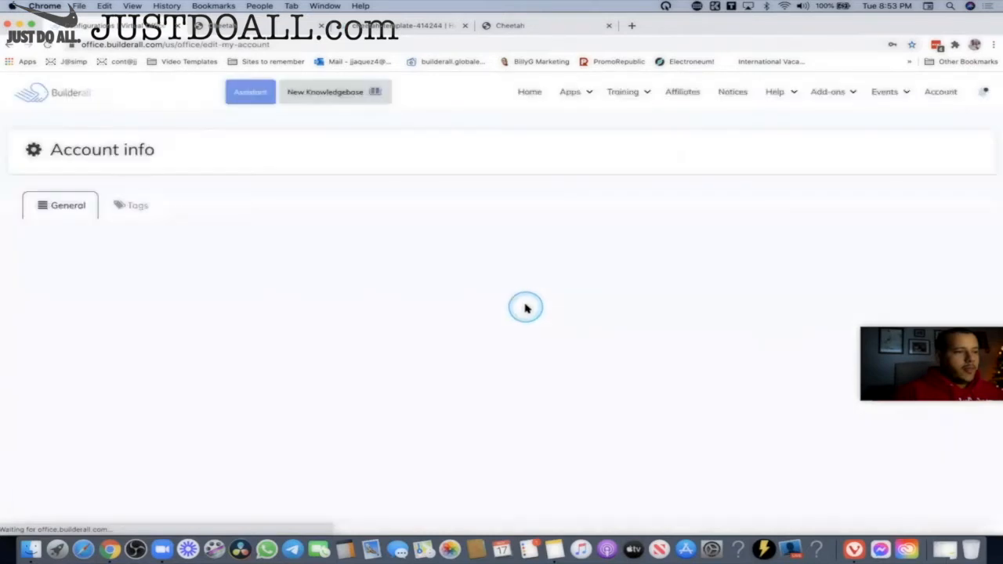
left_click(142, 204)
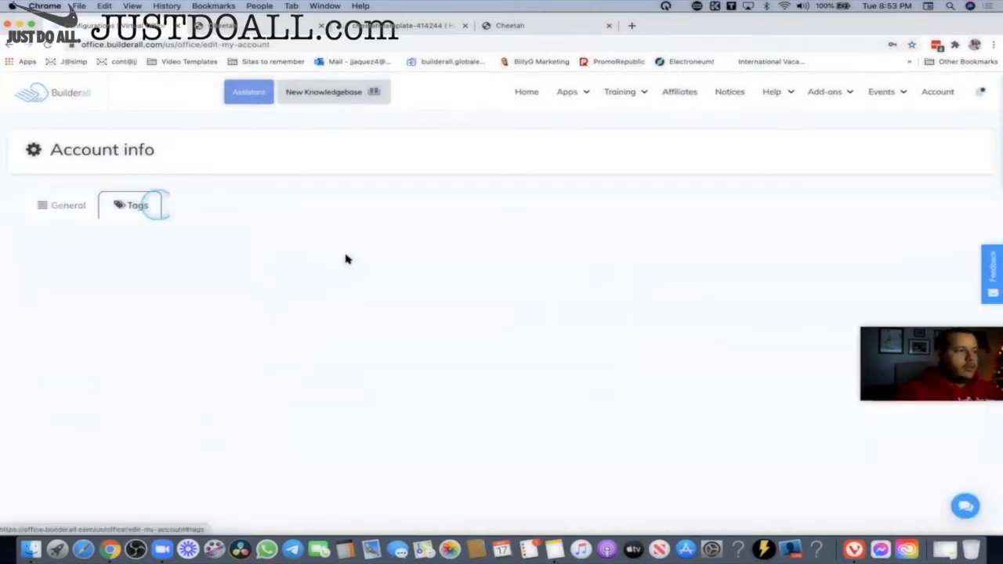
scroll(466, 272, "down", 2)
scroll(466, 272, "down", 2)
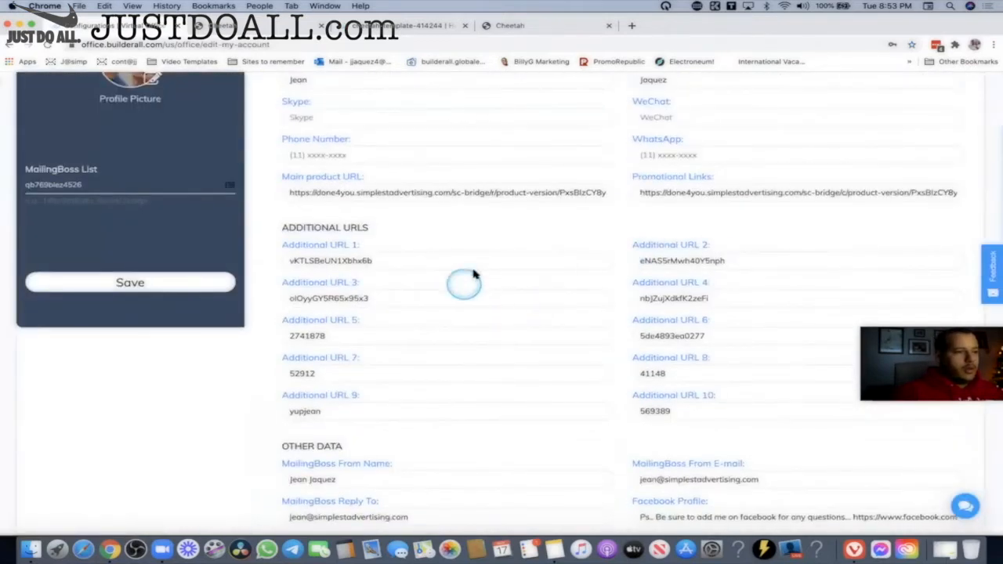
left_click_drag(775, 262, 580, 251)
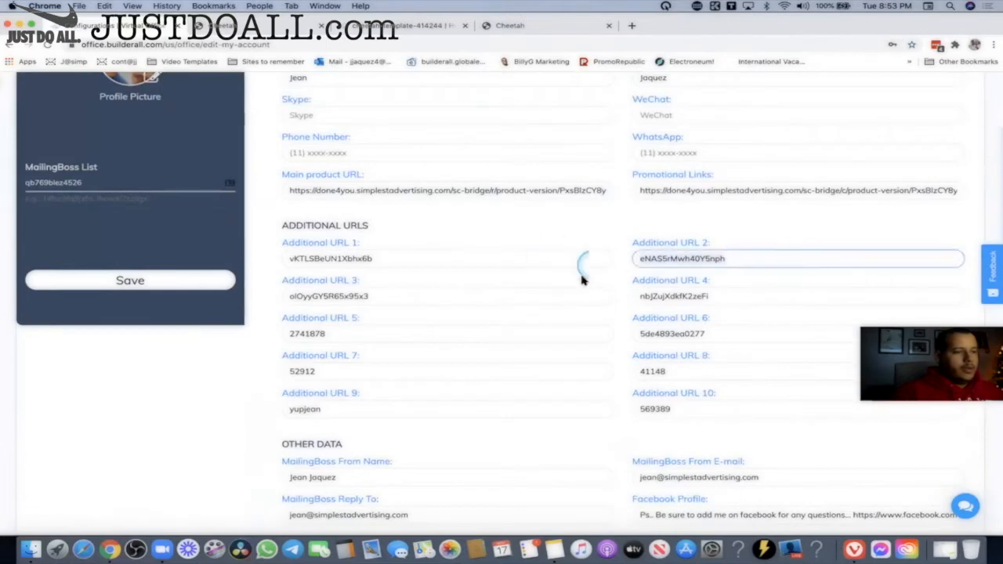
scroll(514, 290, "down", 4)
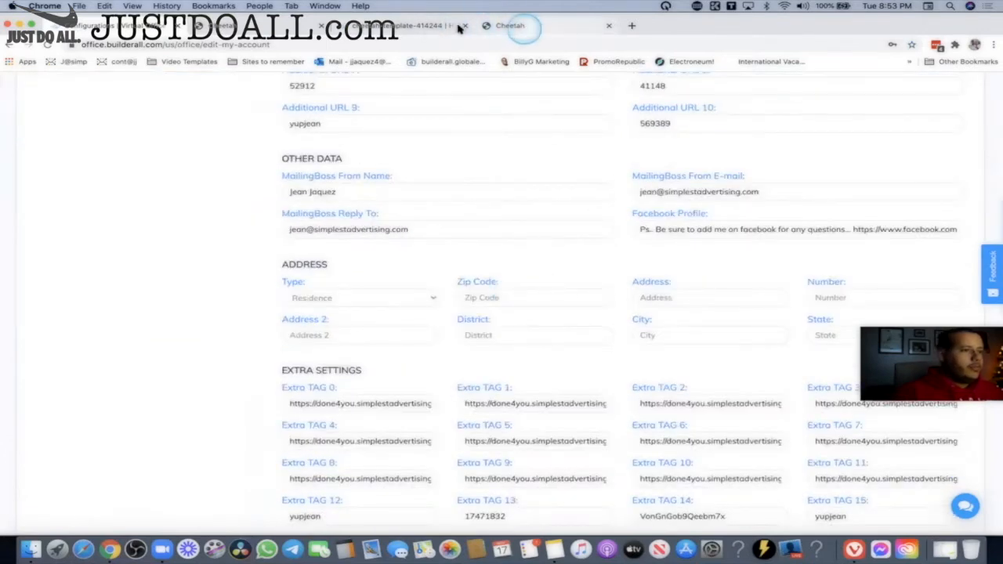
left_click(403, 25)
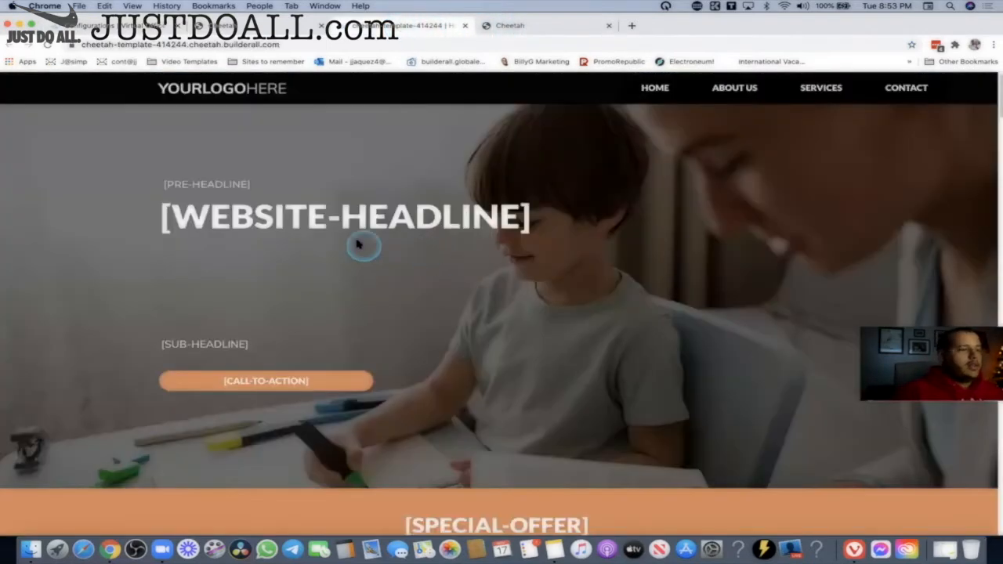
Check the pre-headline tag value, then overwrite the editor's pre-headline with 'ffadffafdfdfaf'.
left_click(235, 25)
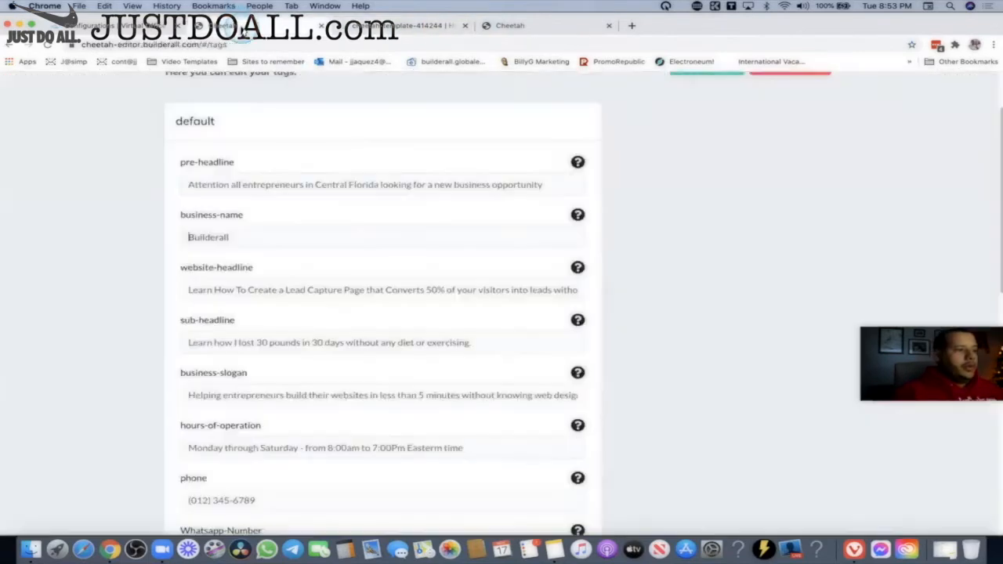
left_click(264, 184)
left_click(383, 31)
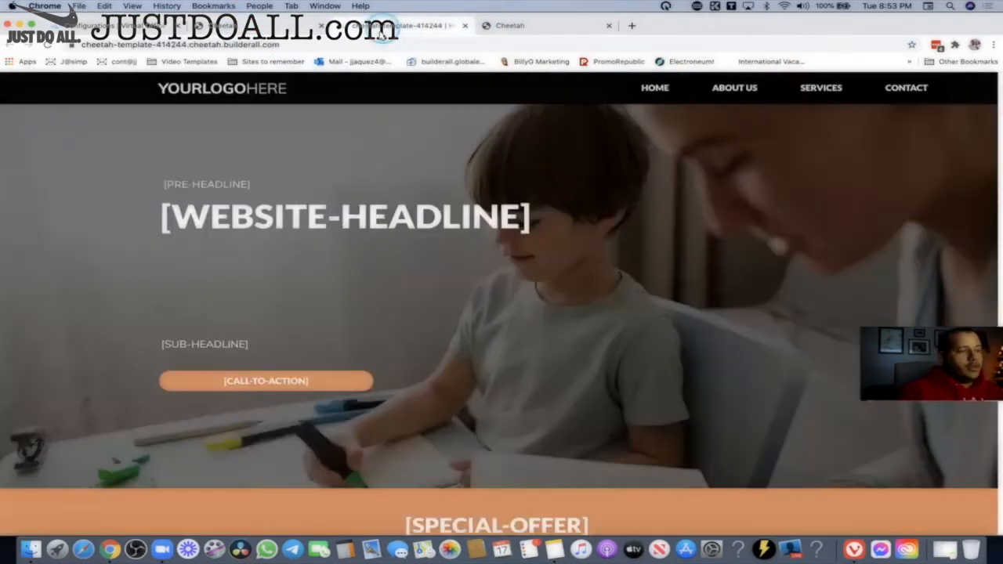
left_click(501, 25)
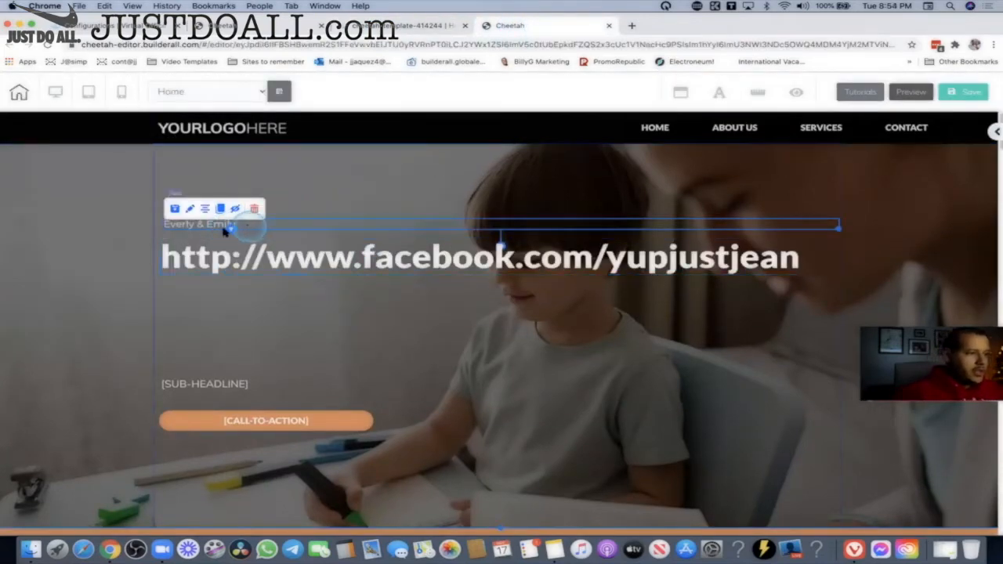
left_click(225, 231)
left_click_drag(154, 224, 268, 232)
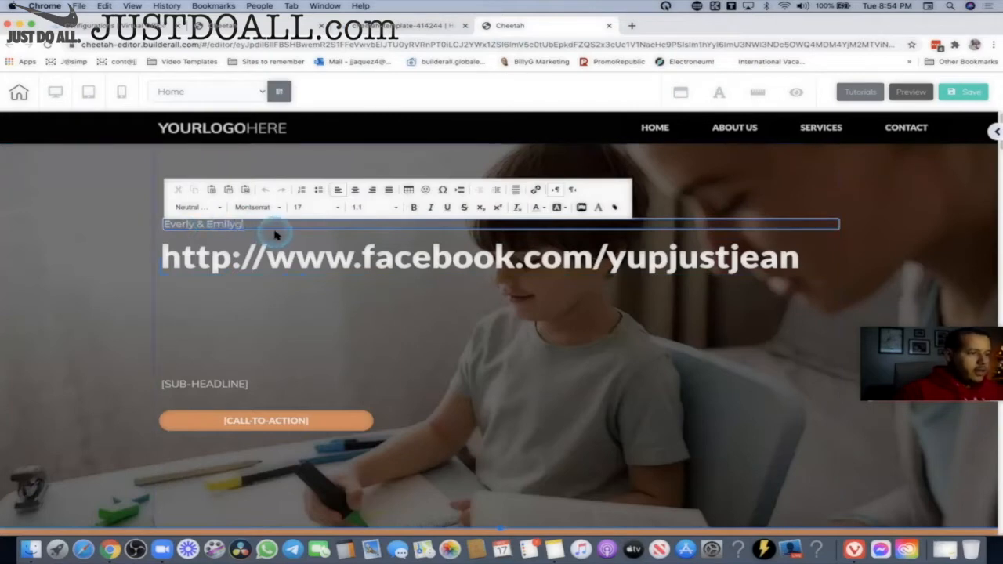
left_click_drag(187, 225, 156, 226)
type("ffadffafdfdfaf")
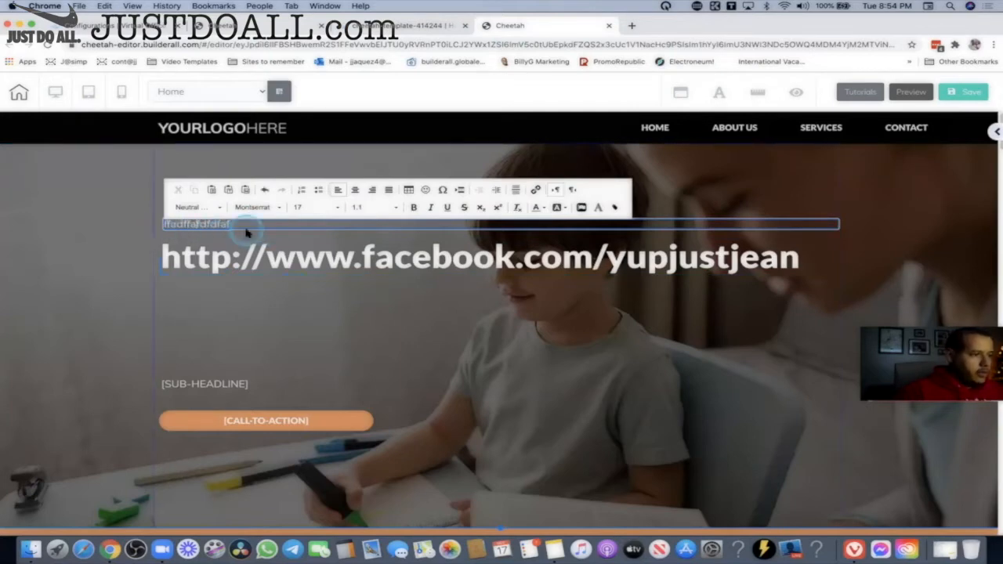
left_click_drag(246, 229, 121, 226)
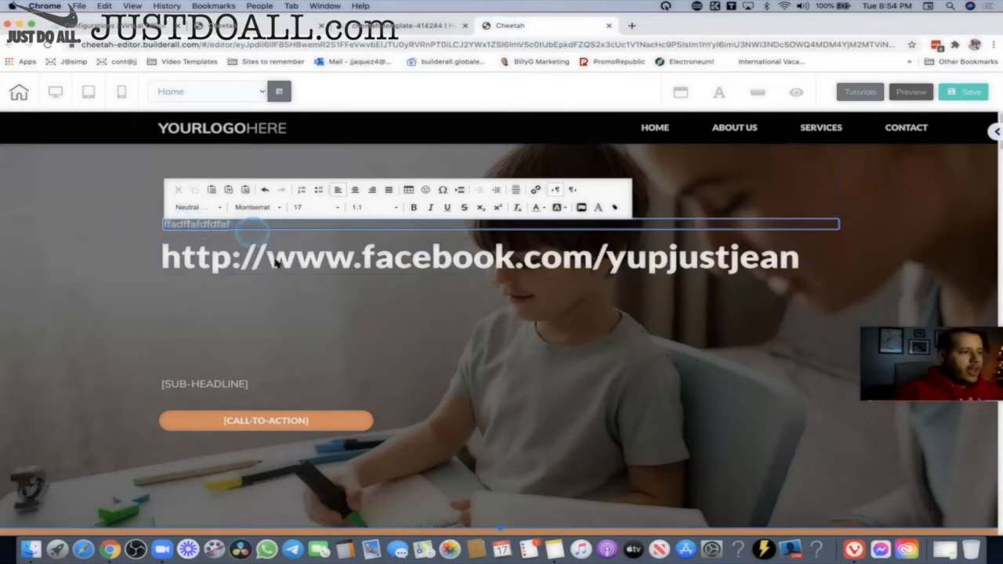
left_click(449, 259)
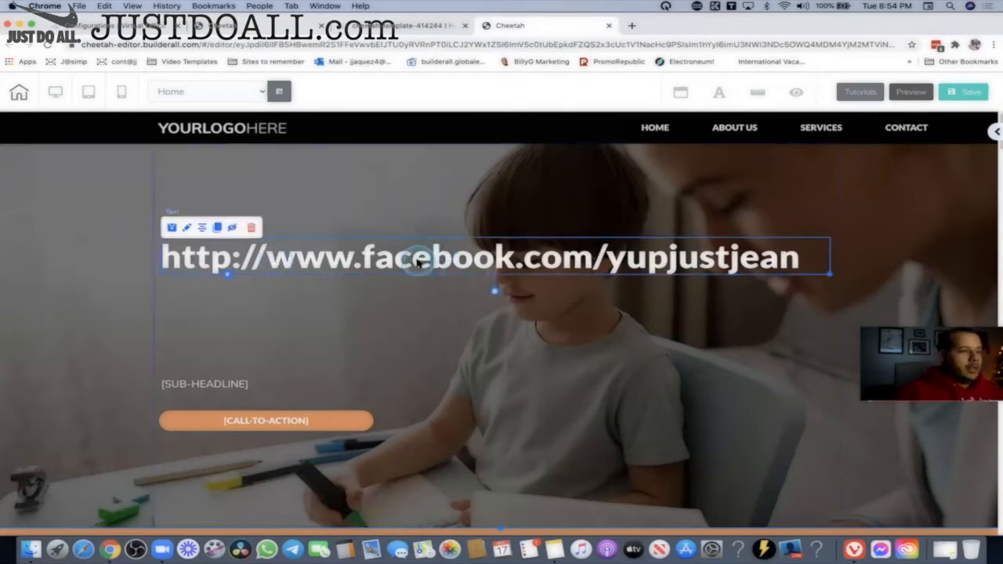
Replace the headline's Facebook link with the text 'CHange for ever'.
double_click(420, 258)
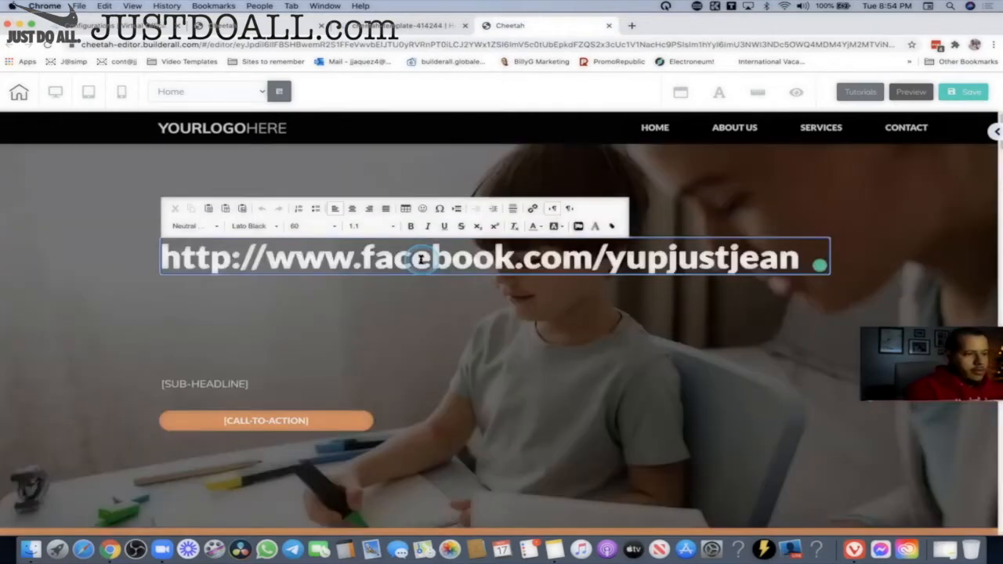
triple_click(421, 259)
type("M")
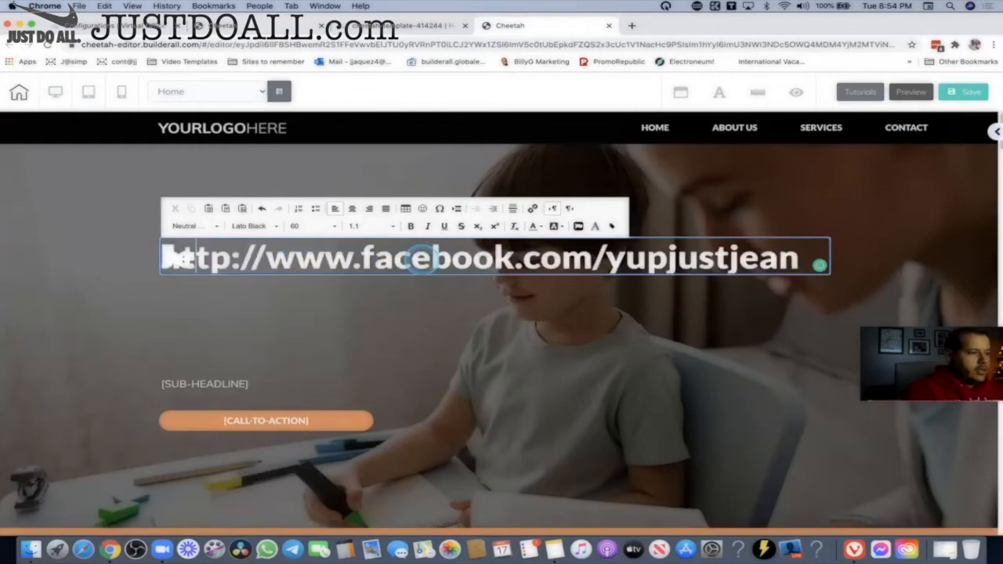
type("adjkjlajdf")
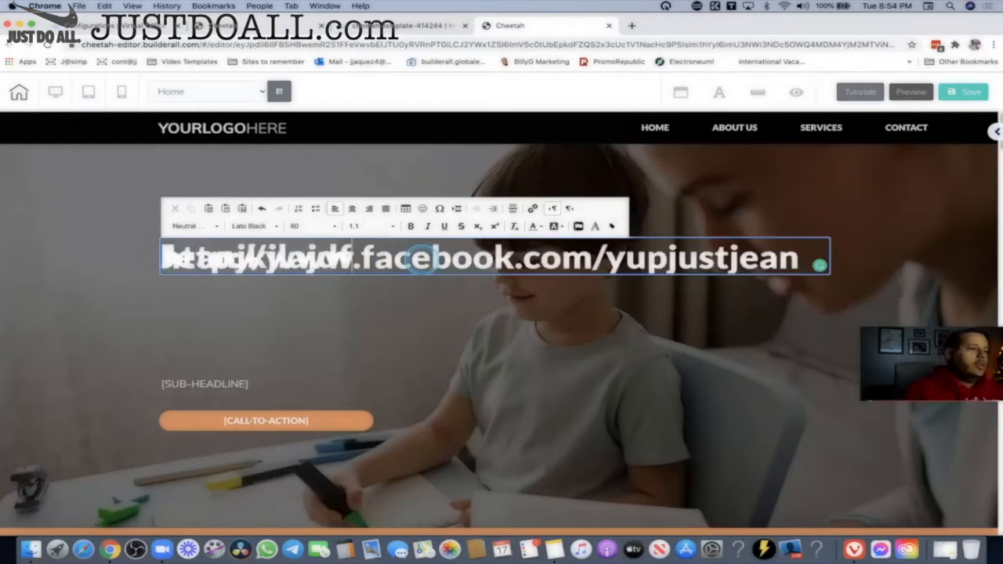
left_click(587, 425)
double_click(512, 265)
left_click(512, 266)
type("fffå")
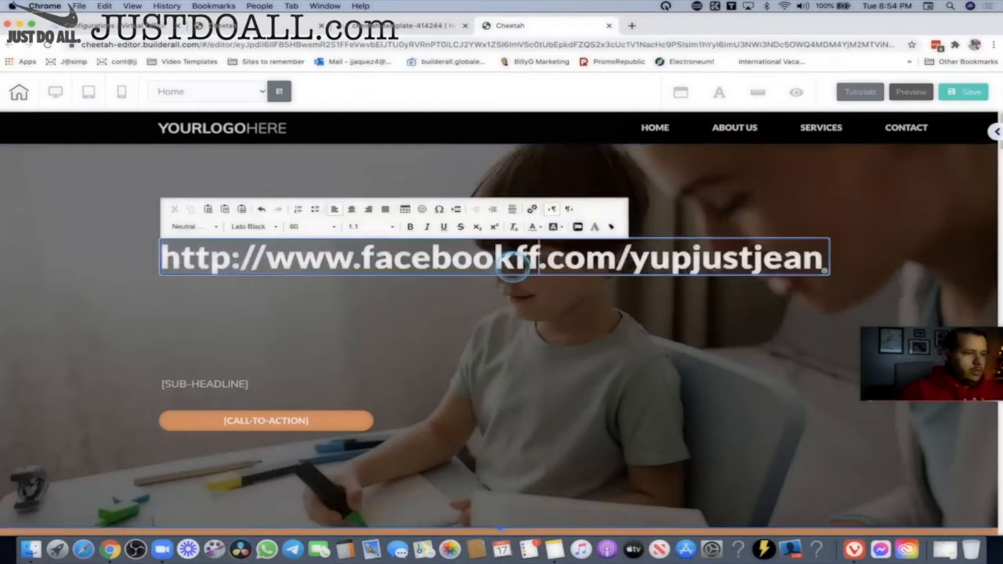
key("super+a")
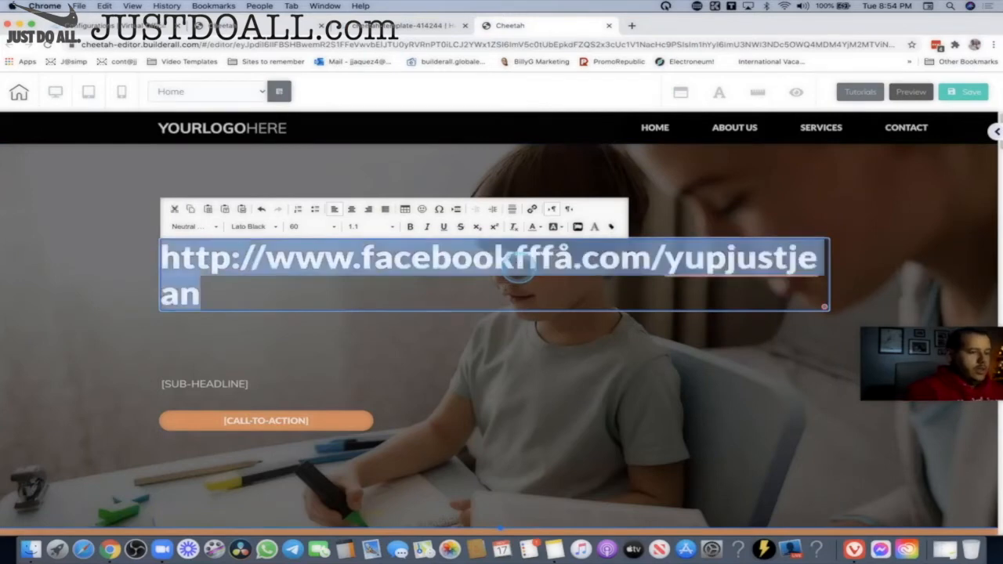
type("CHange for ever")
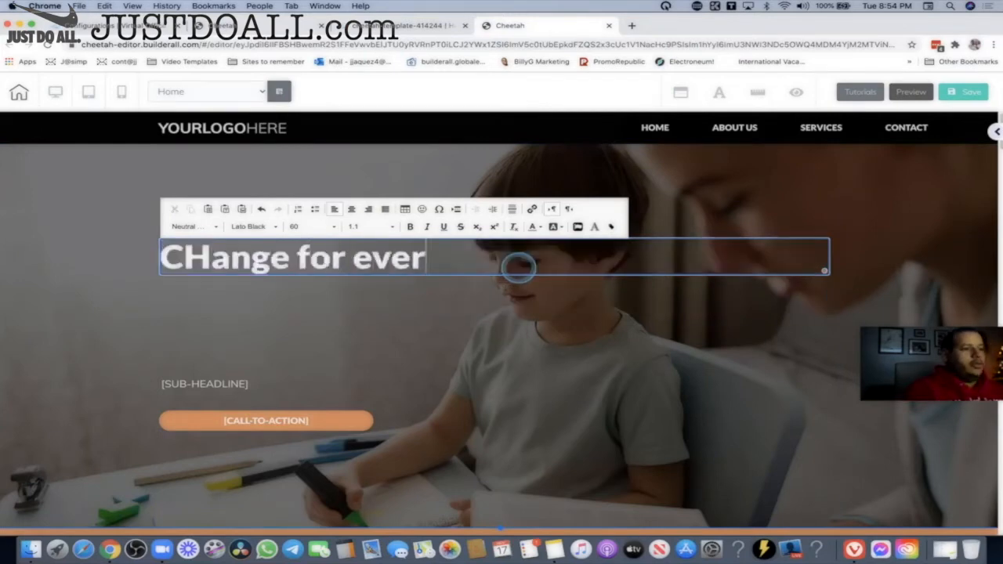
left_click(538, 354)
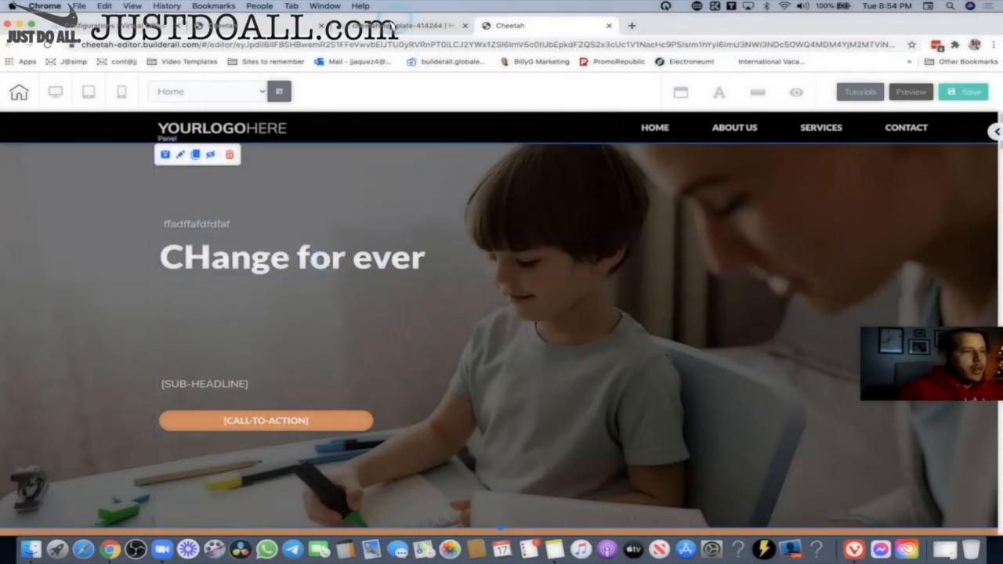
left_click(392, 25)
Close the default tag editor without saving.
left_click(275, 25)
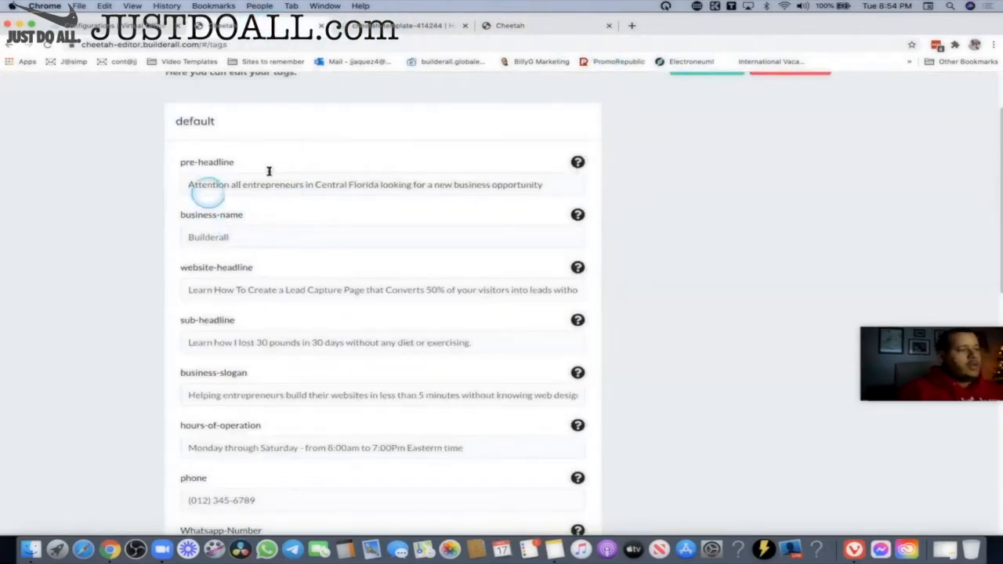
left_click(514, 25)
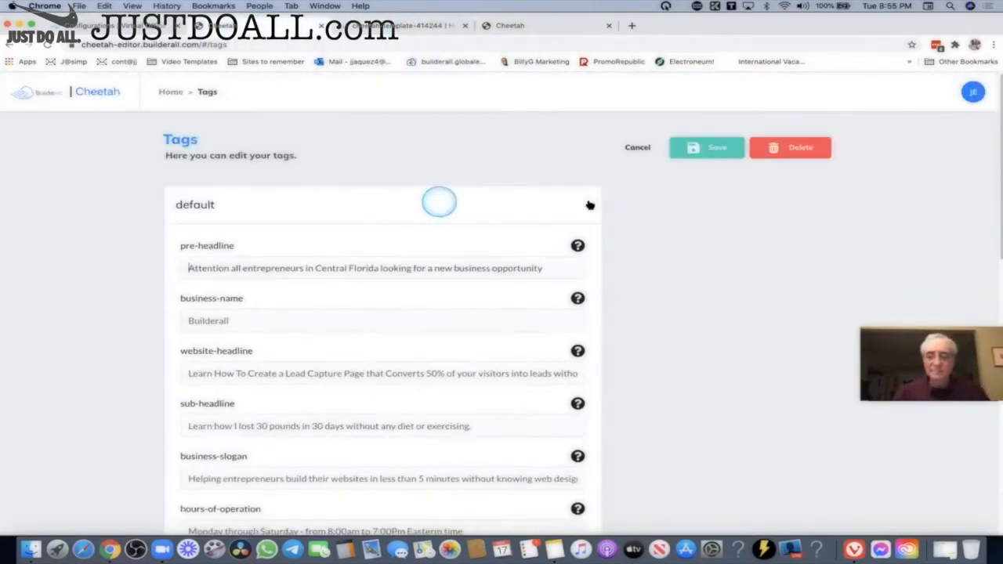
left_click(635, 148)
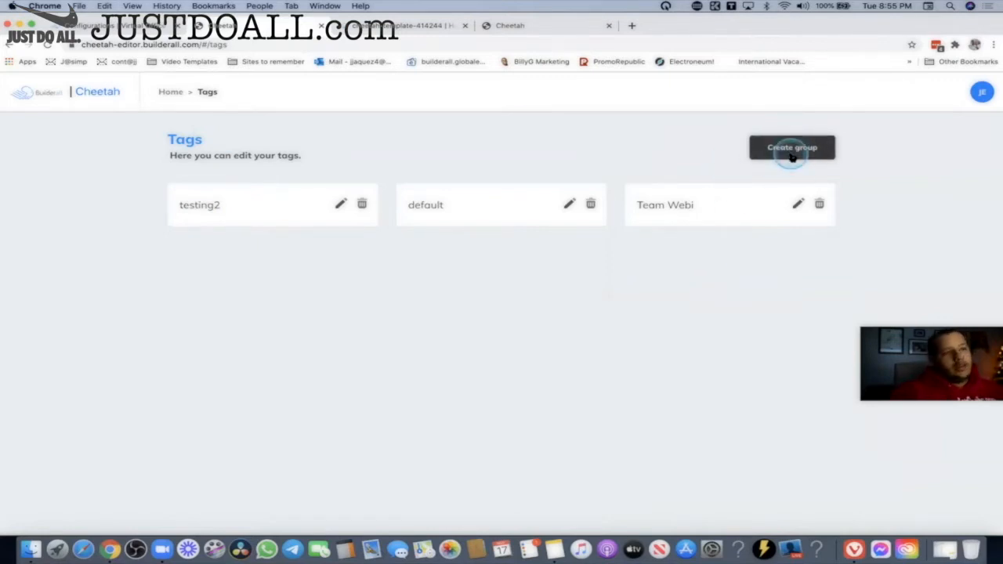
Reopen the default tag group, edit pre-headline and business-name, then cancel the changes.
left_click(569, 203)
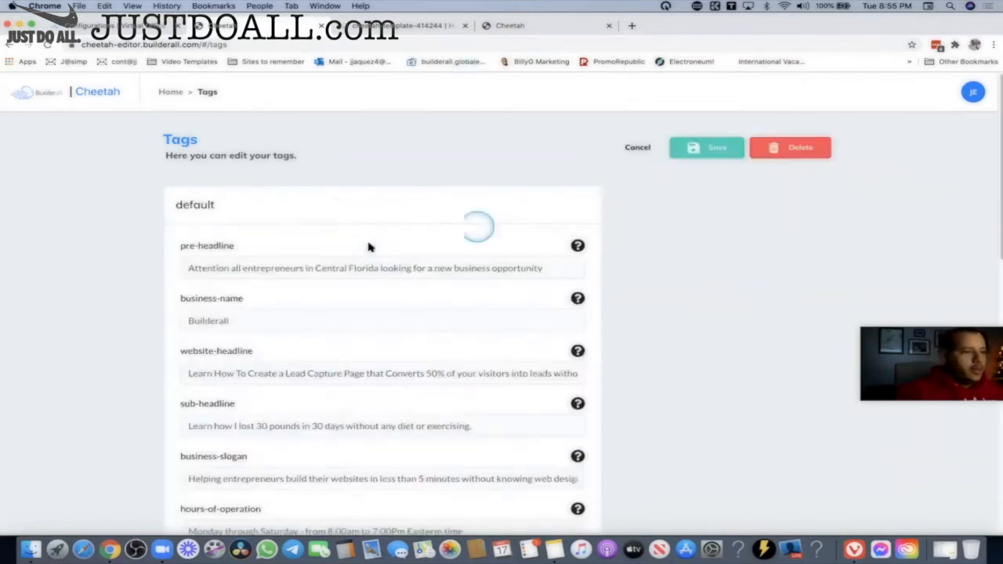
left_click_drag(187, 248, 250, 246)
left_click(284, 264)
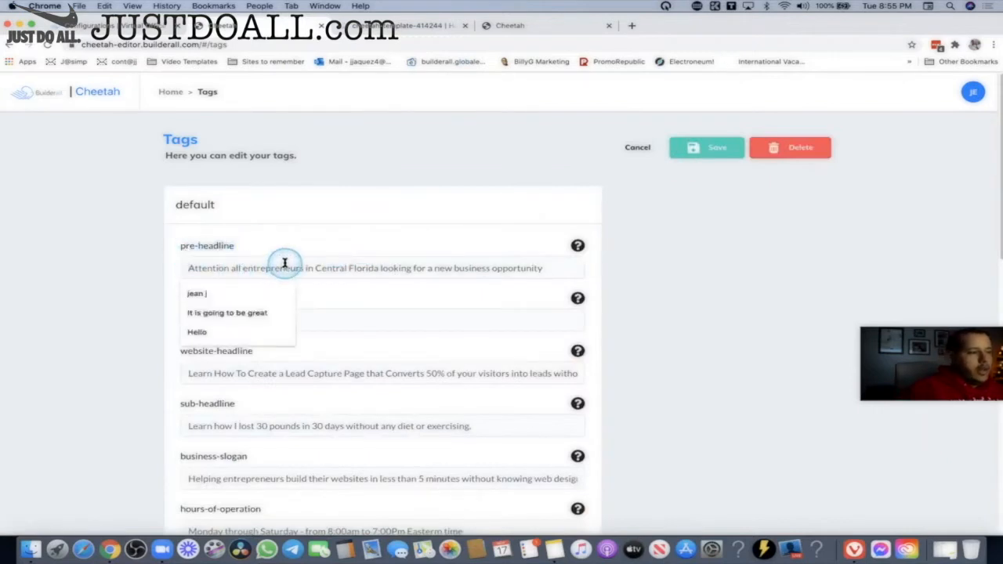
type("My name is jean")
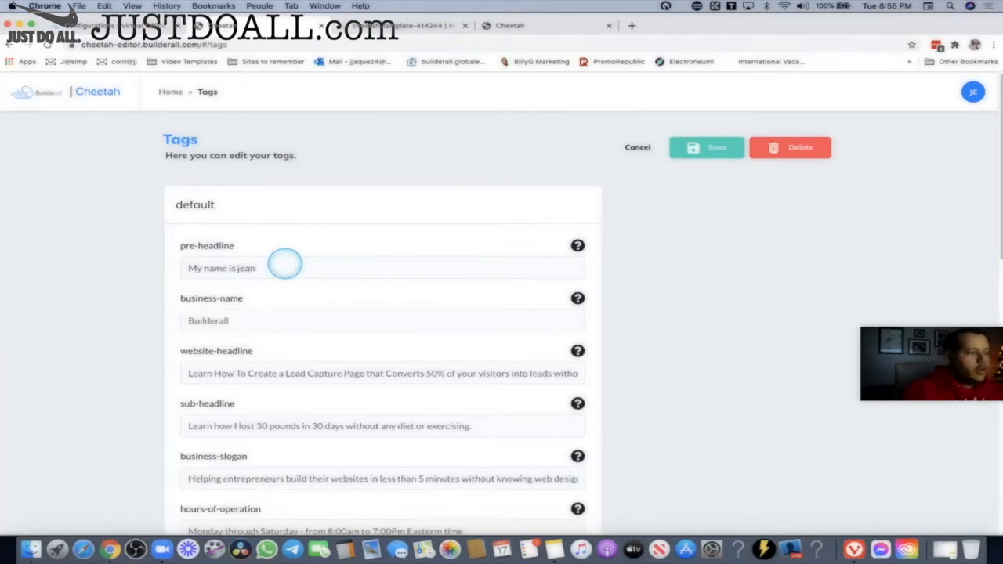
left_click(283, 321)
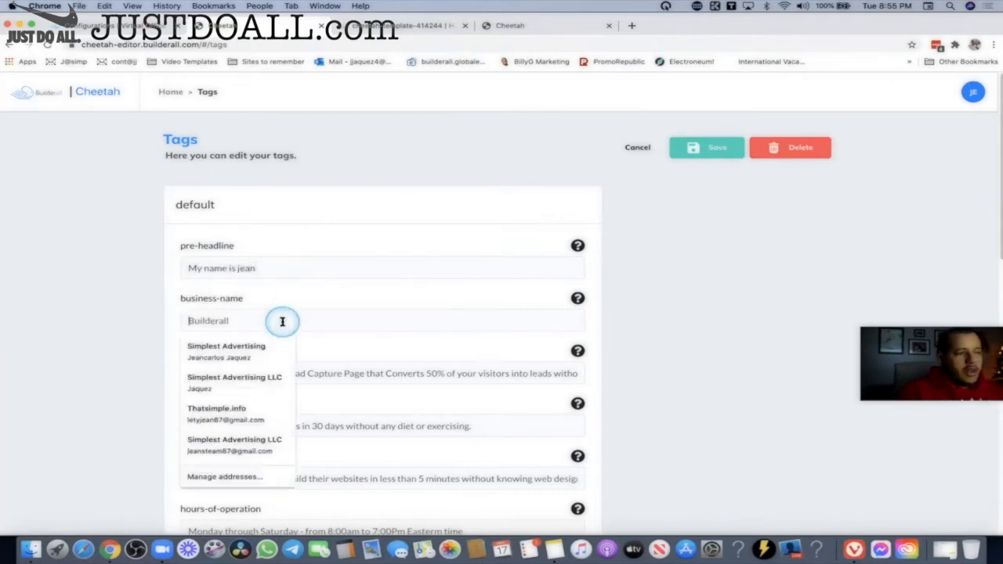
left_click_drag(252, 299, 168, 301)
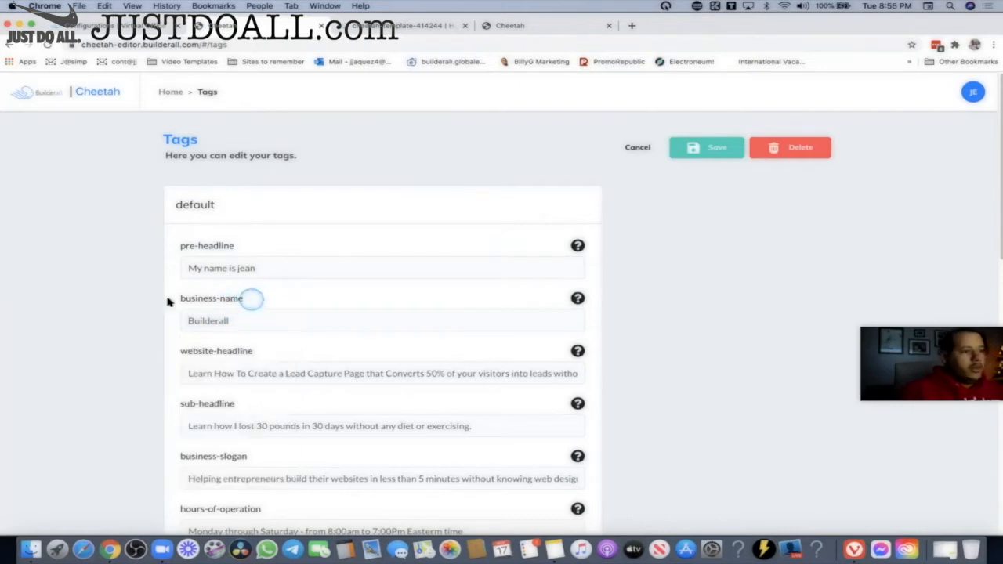
left_click(254, 322)
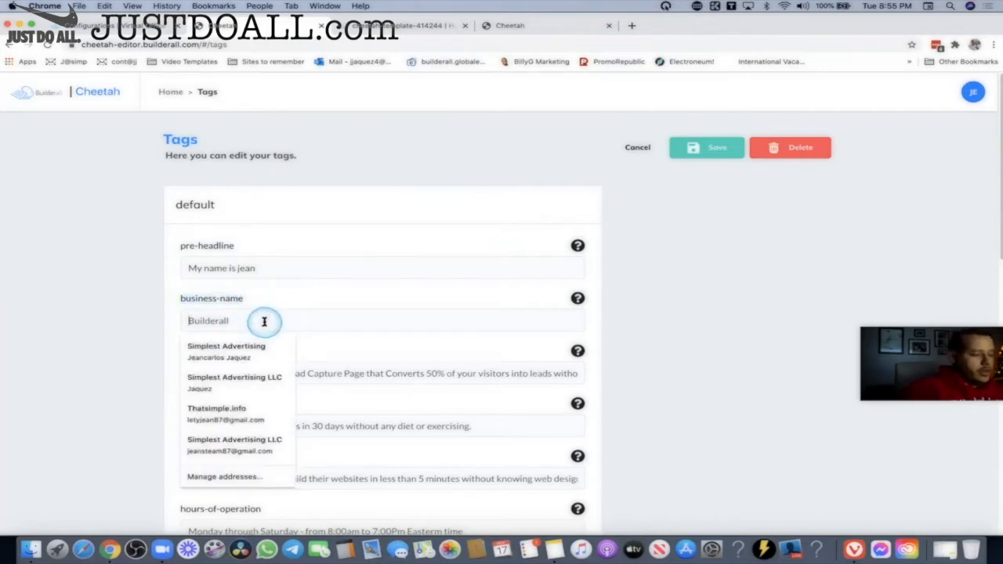
type("facebook.com")
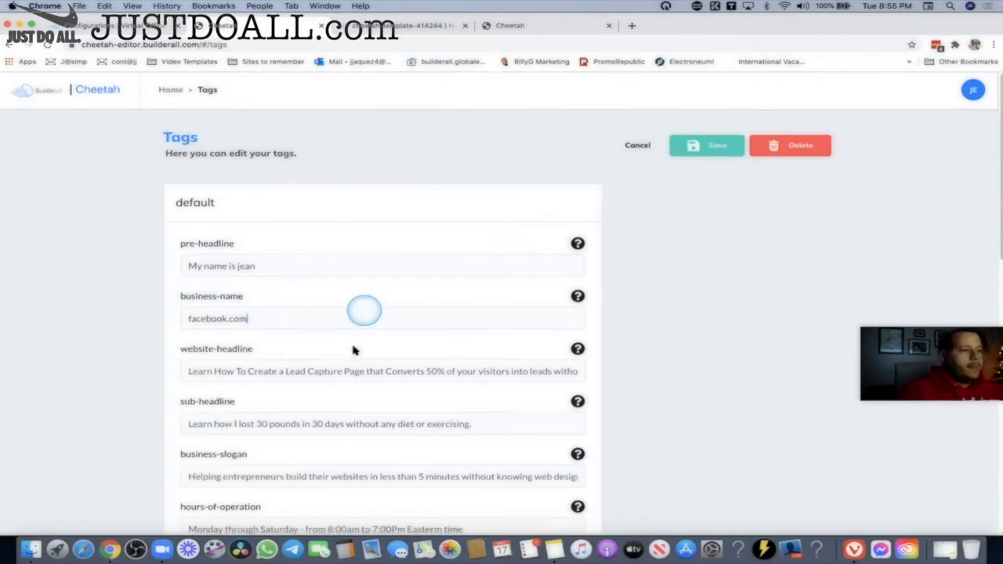
scroll(454, 259, "down", 1)
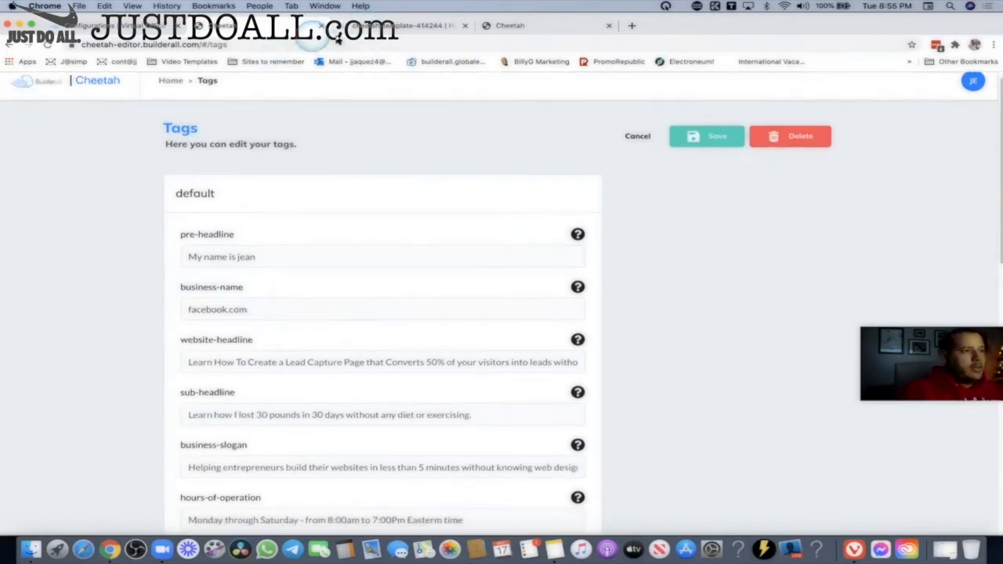
left_click(636, 137)
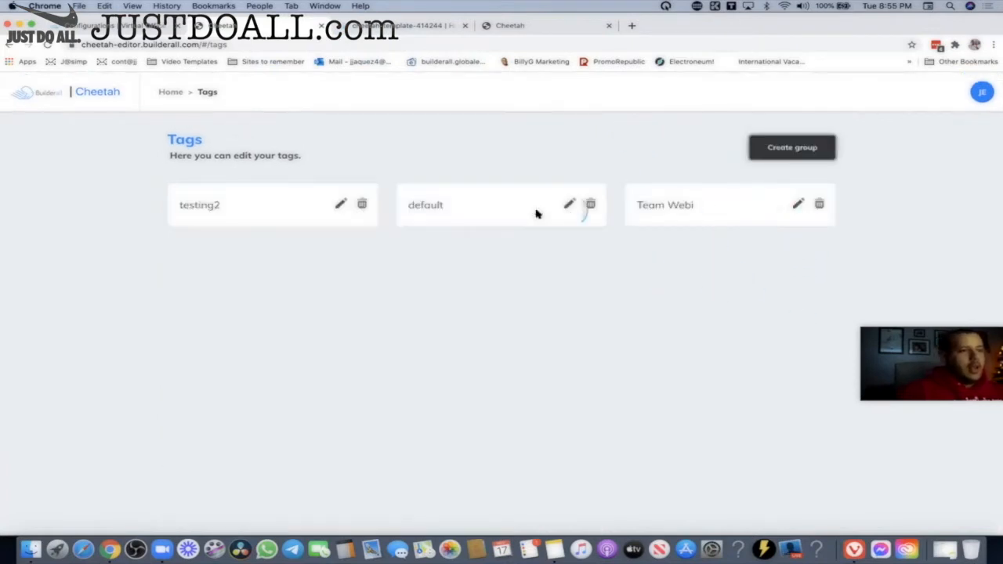
Review the tag groups page and the website template page.
left_click(683, 205)
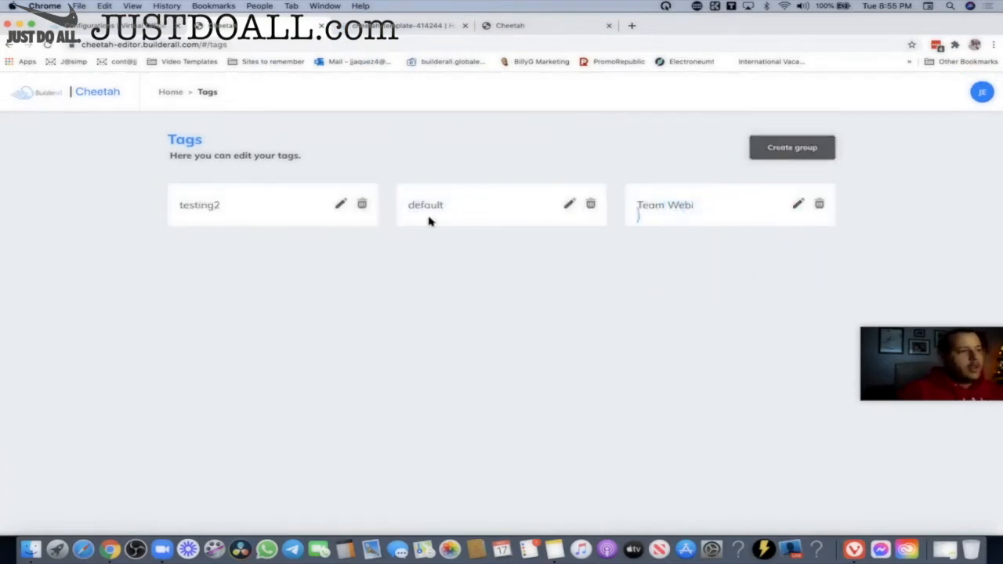
left_click_drag(306, 204, 164, 205)
mouse_move(437, 339)
left_mouse_down()
mouse_move(509, 354)
mouse_move(521, 395)
mouse_move(474, 419)
left_mouse_up()
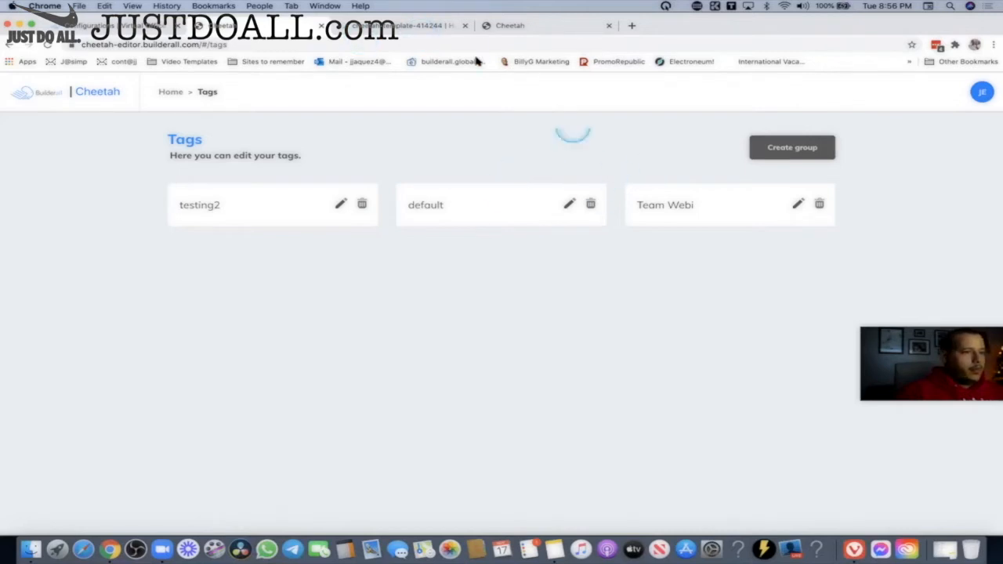
left_click(359, 26)
left_click(264, 27)
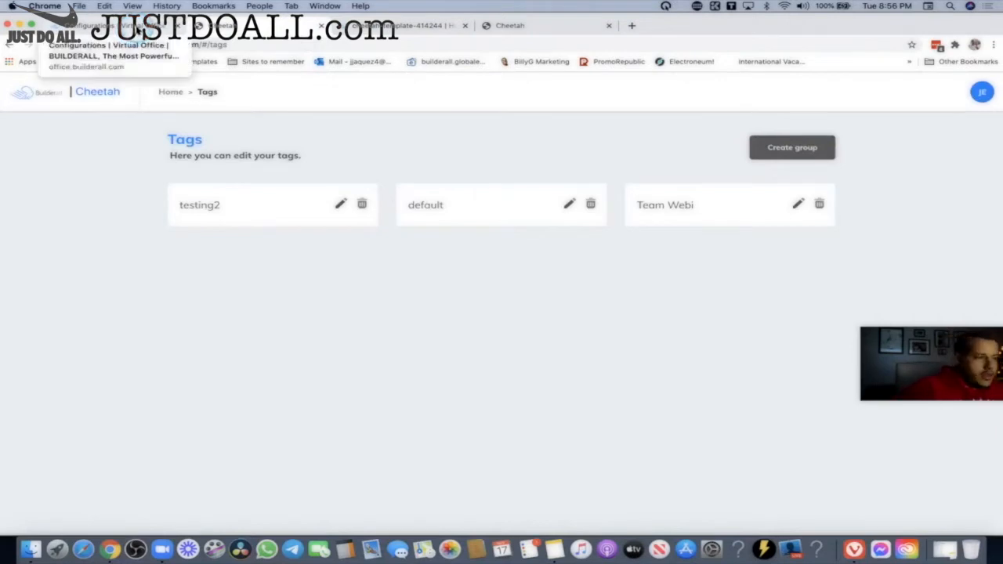
From the sites dashboard, enable a public link on the first published site.
left_click(171, 92)
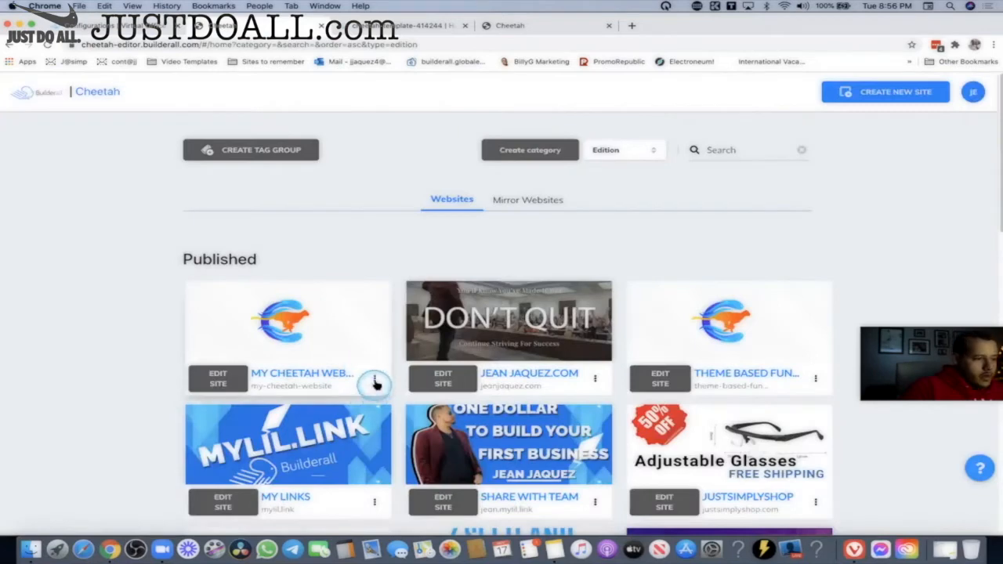
left_click(376, 380)
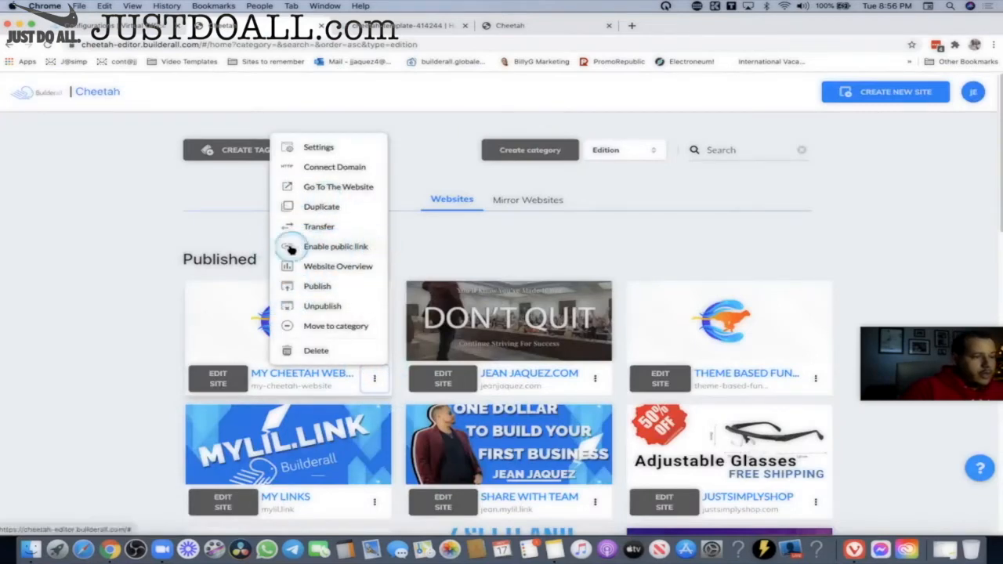
left_click(373, 379)
left_click(375, 380)
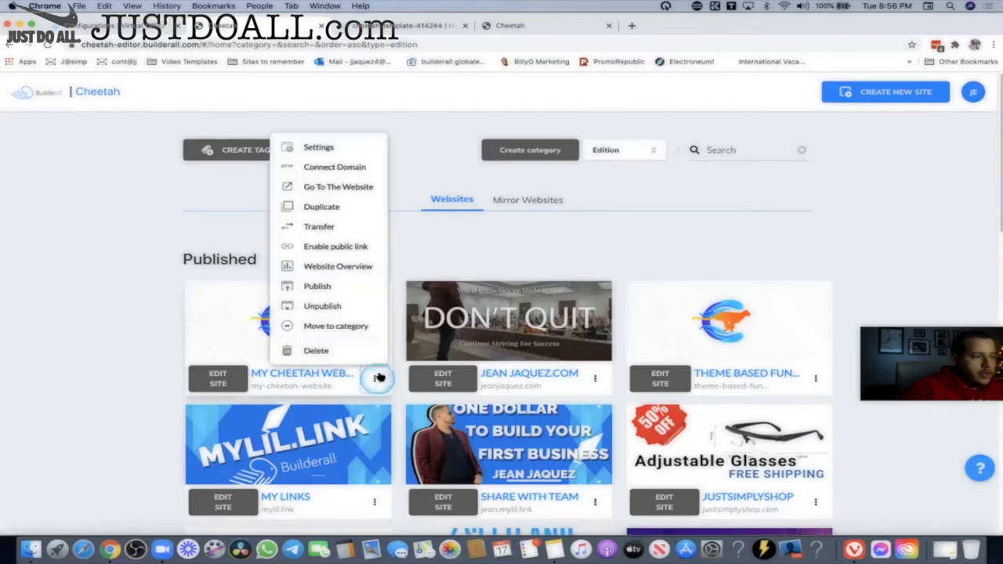
left_click(367, 248)
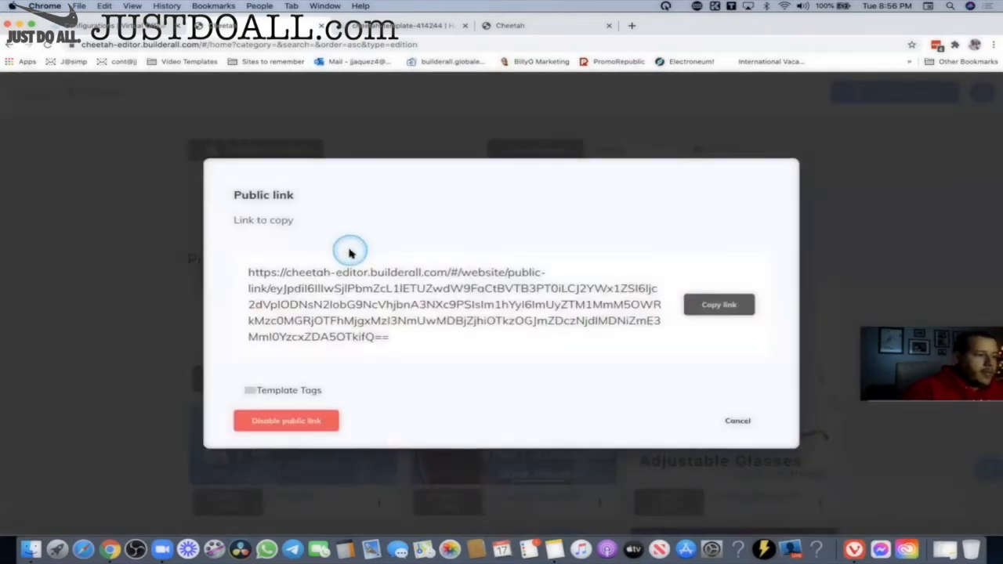
Switch on Template Tags for the public link, copy the updated link, and close the dialog.
left_click(725, 304)
left_click(308, 276)
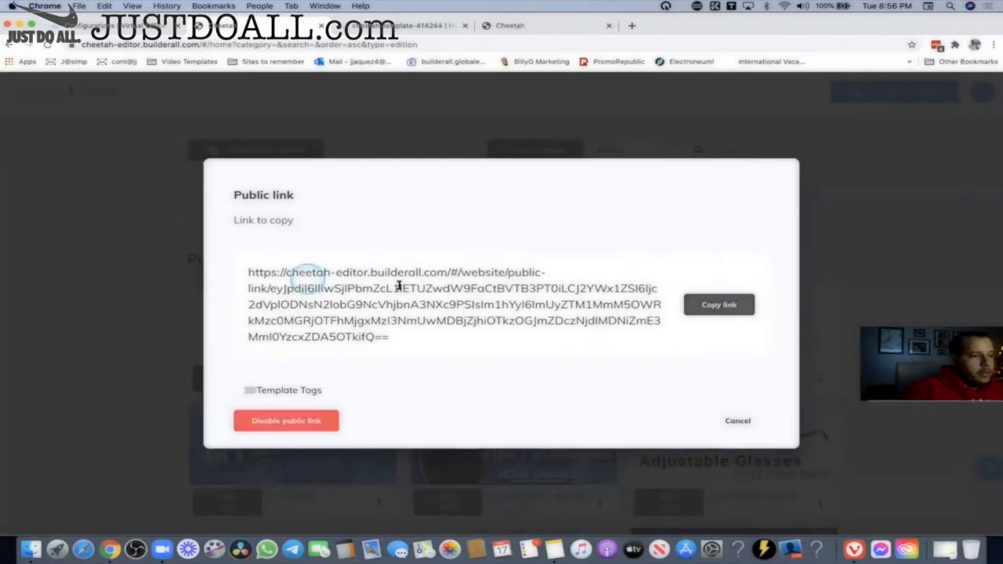
left_click(727, 302)
left_click(386, 290)
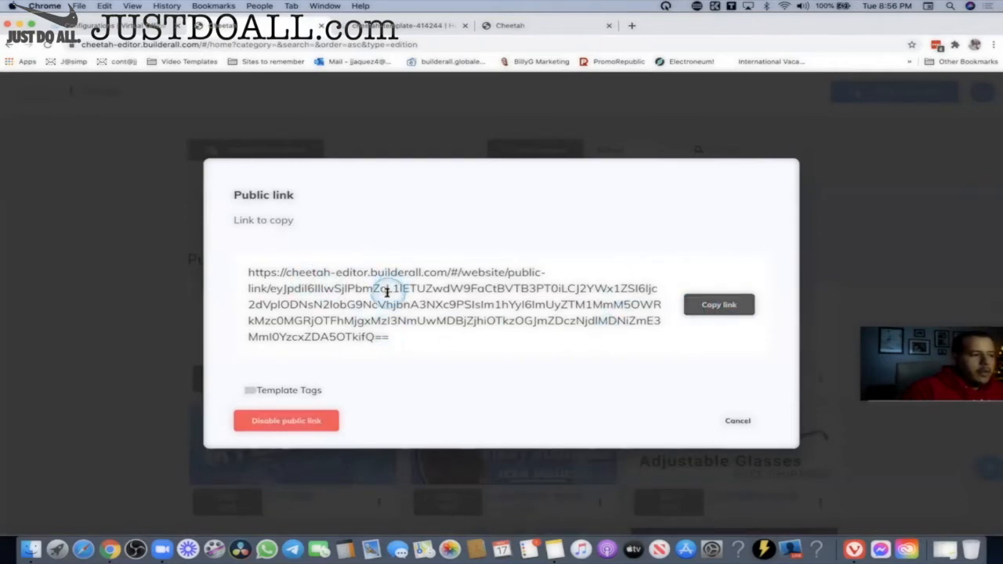
left_click(246, 391)
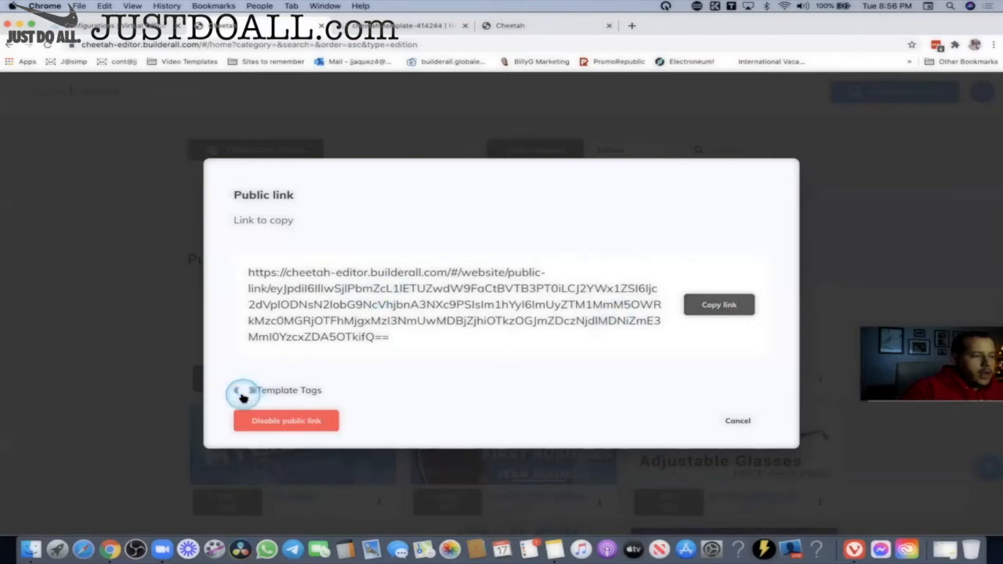
left_click(243, 395)
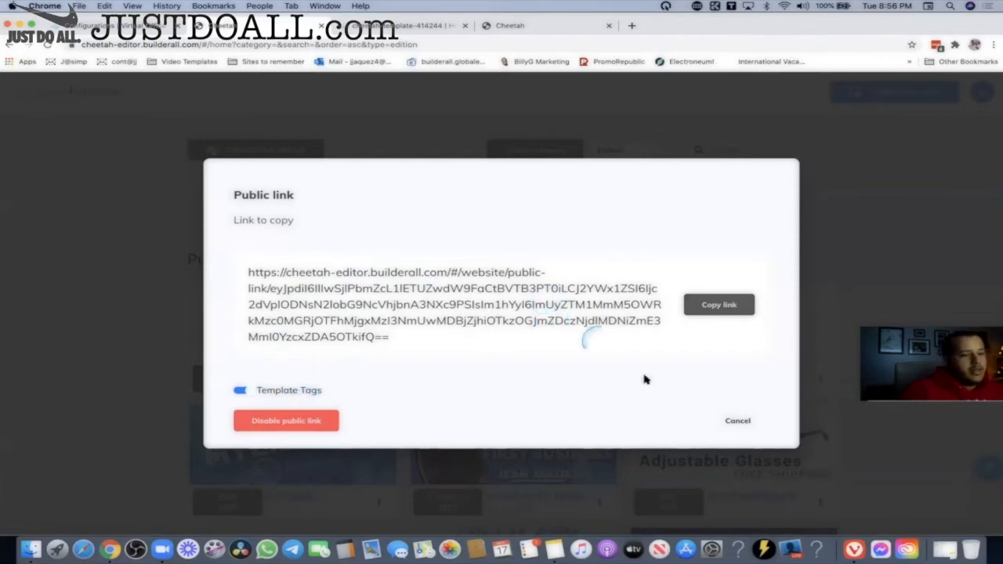
left_click(719, 306)
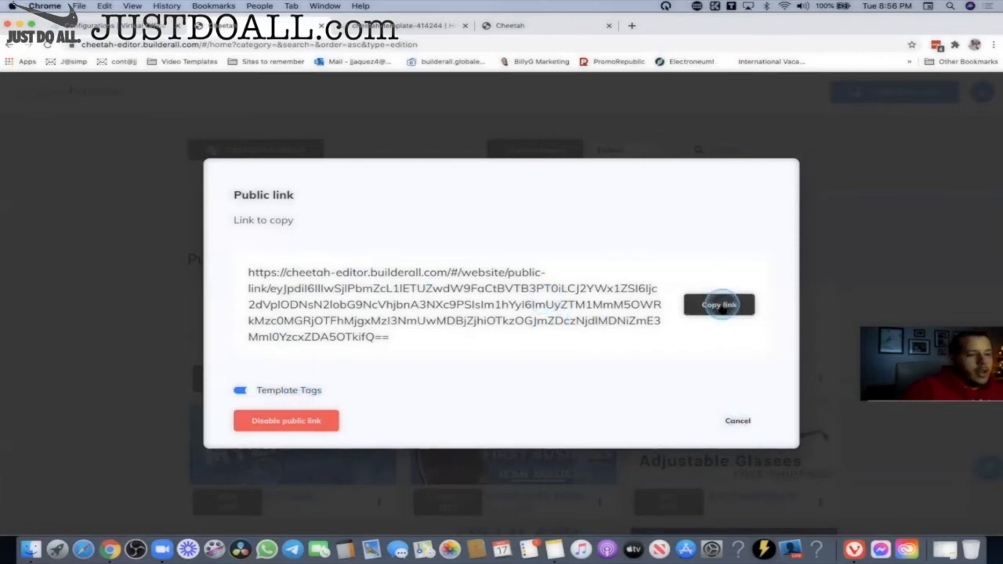
left_click(744, 424)
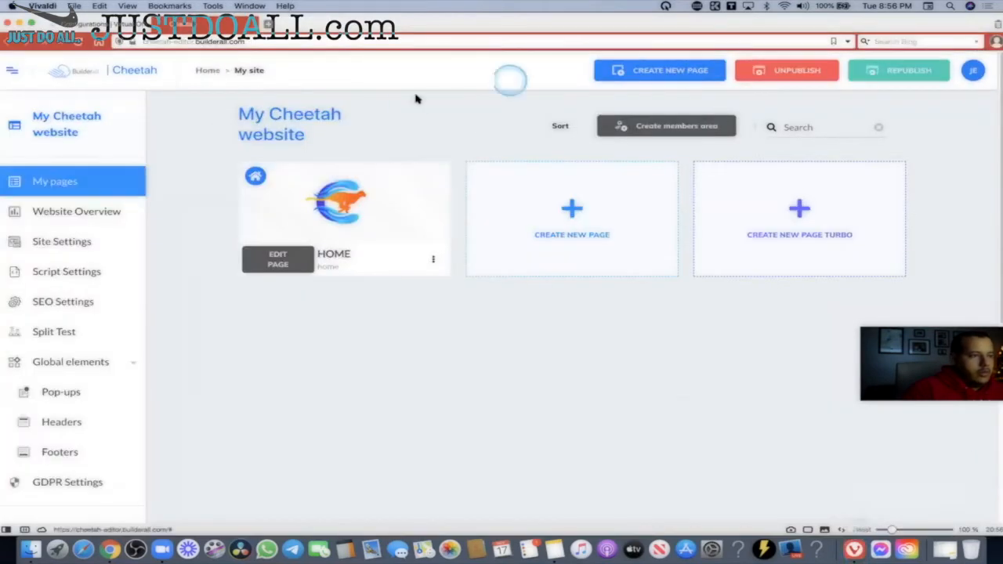
In the second account's browser, open the pasted public link and confirm importing the site.
left_click(205, 68)
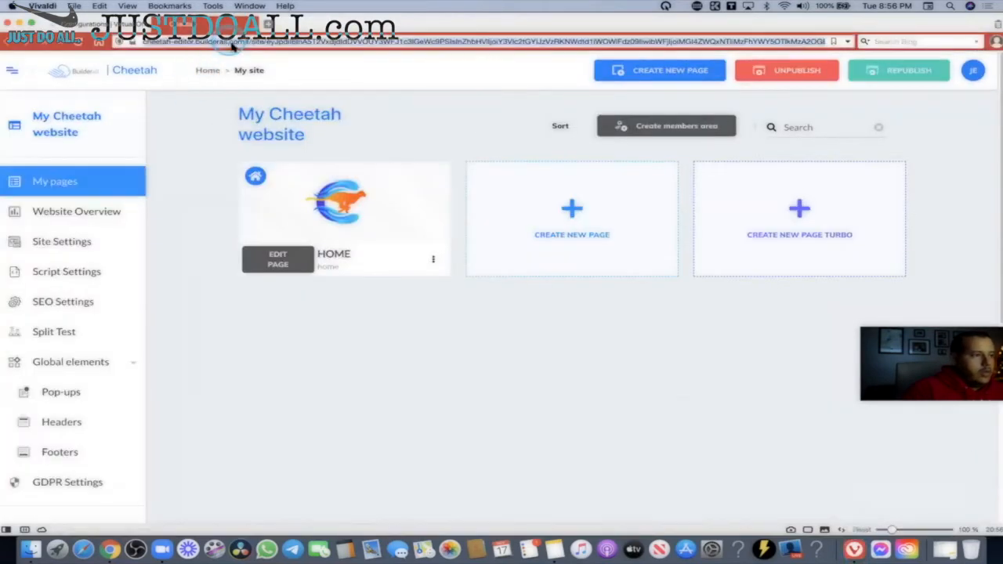
right_click(229, 40)
left_click(269, 137)
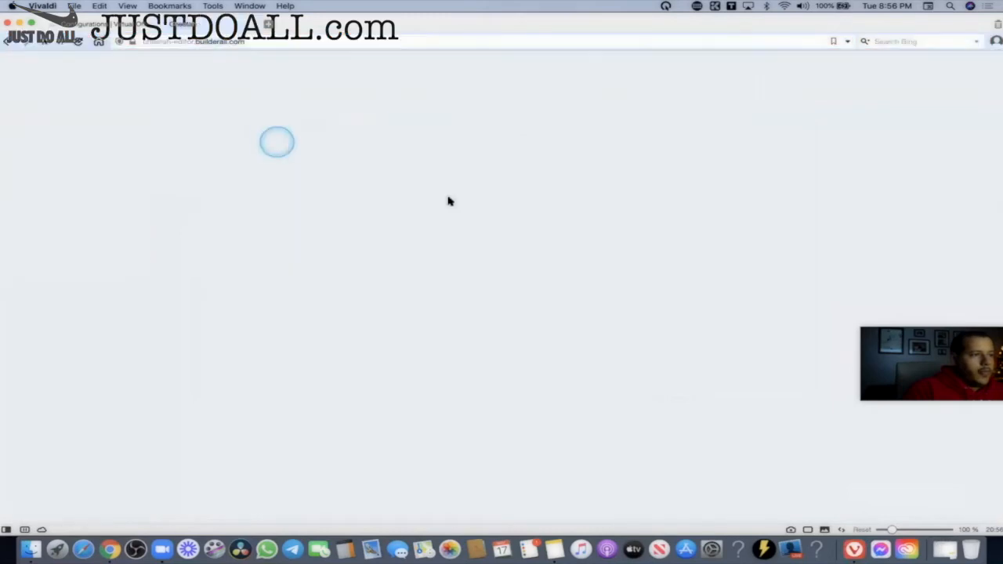
left_click(751, 287)
left_click(769, 265)
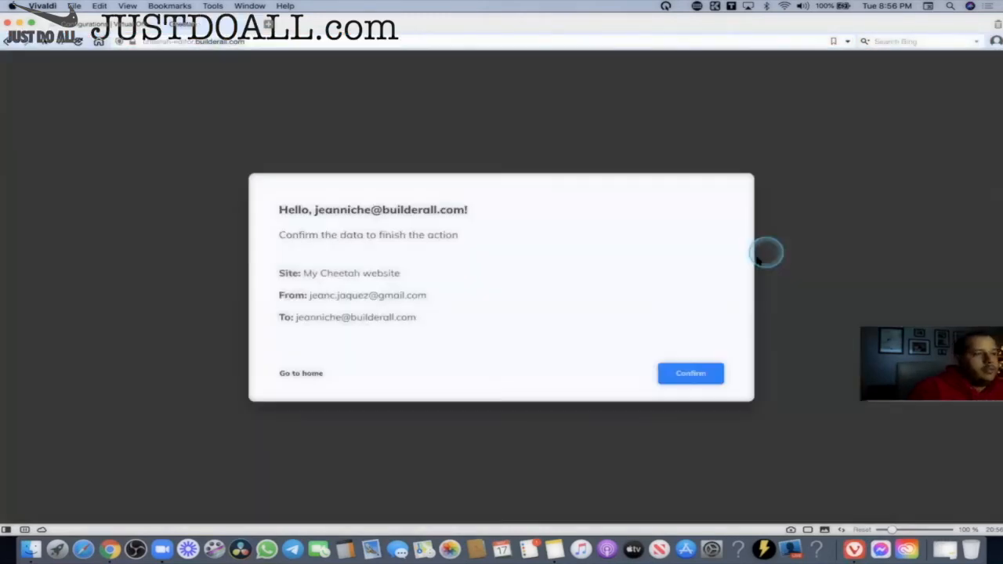
left_click(690, 373)
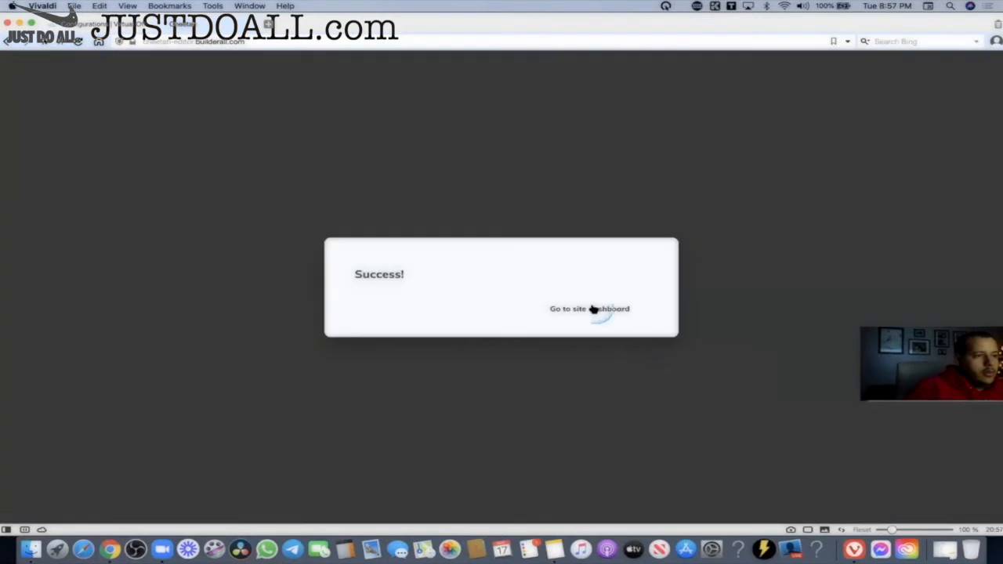
left_click(595, 309)
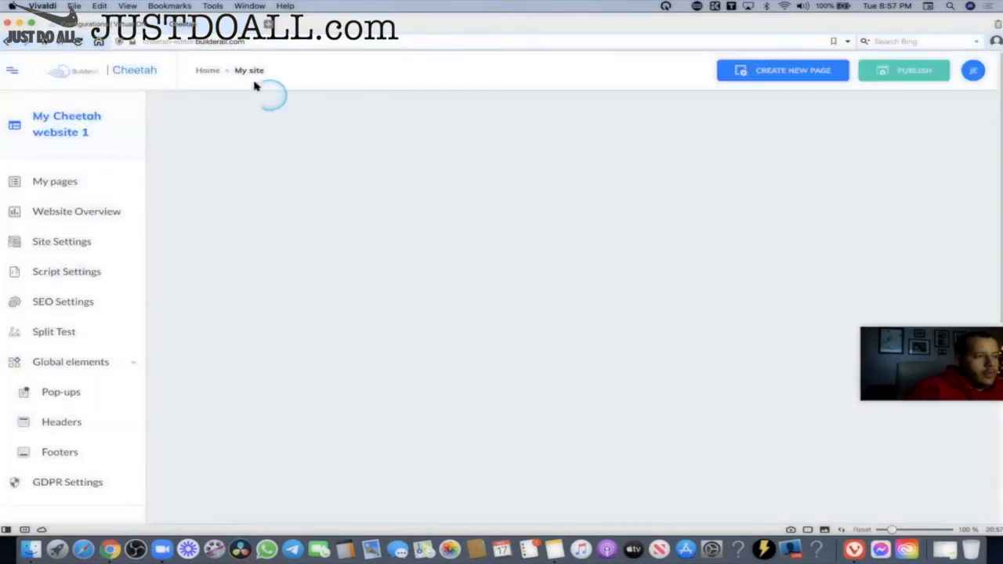
View the Virtual Office account info page in the second account's window.
left_click(105, 25)
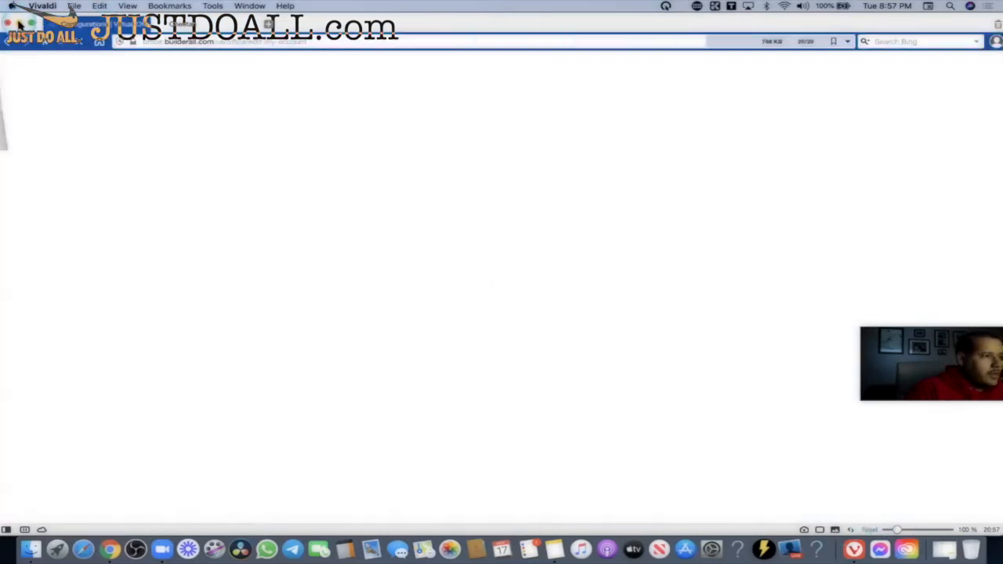
left_click(20, 23)
scroll(139, 284, "down", 5)
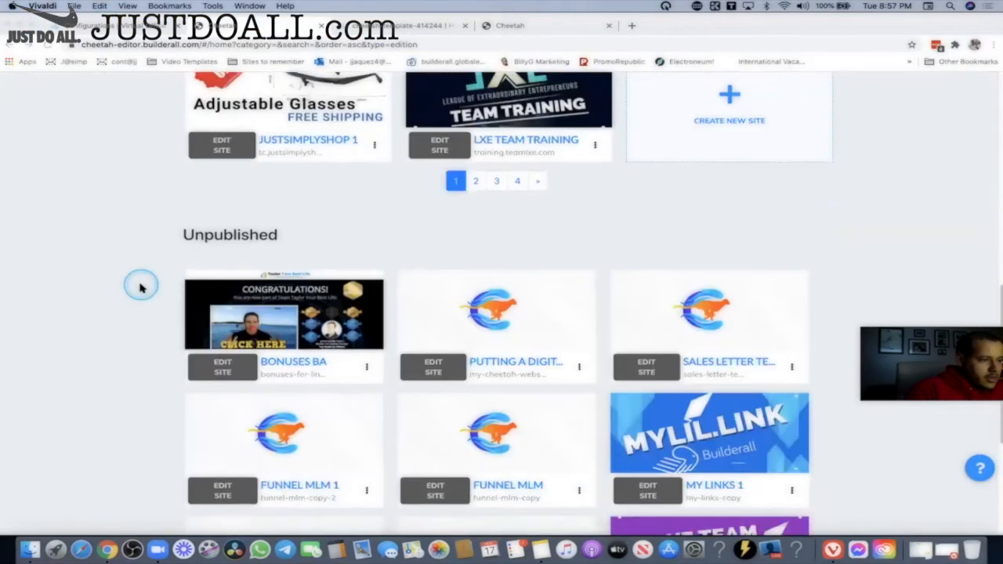
scroll(138, 284, "up", 5)
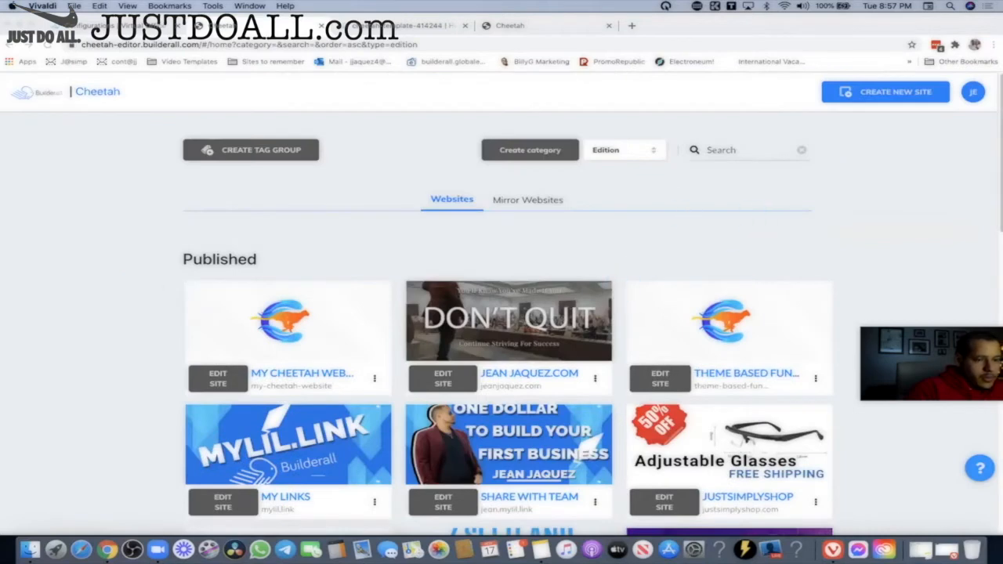
left_click(945, 550)
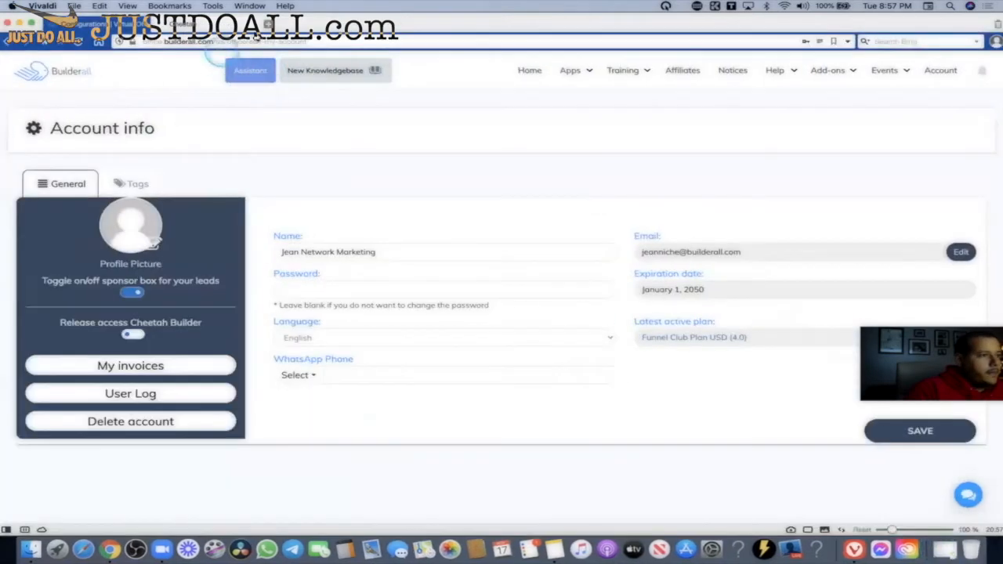
In the second account's Cheetah tab, open the first published site's home page in the editor.
left_click(177, 28)
left_click(208, 73)
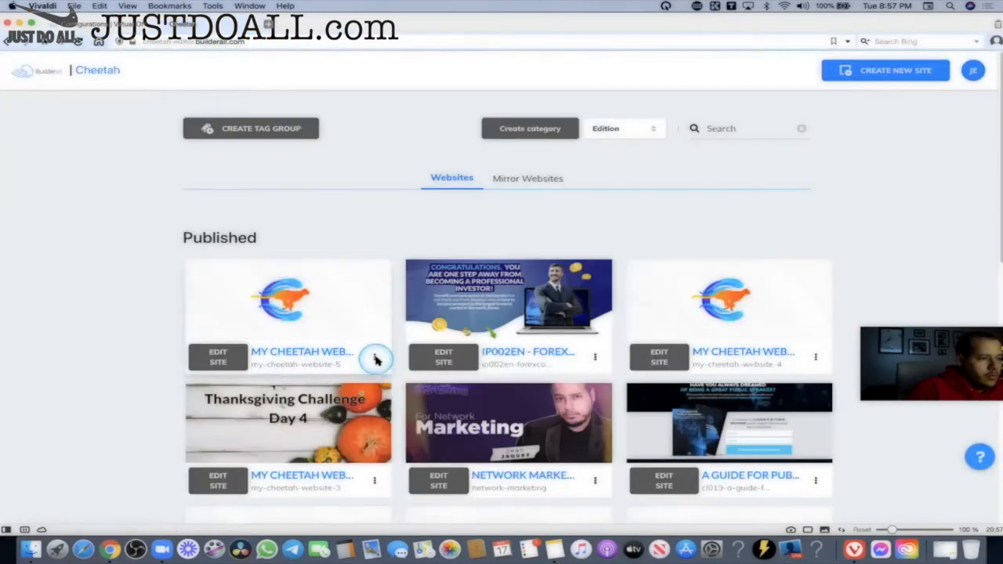
left_click(233, 355)
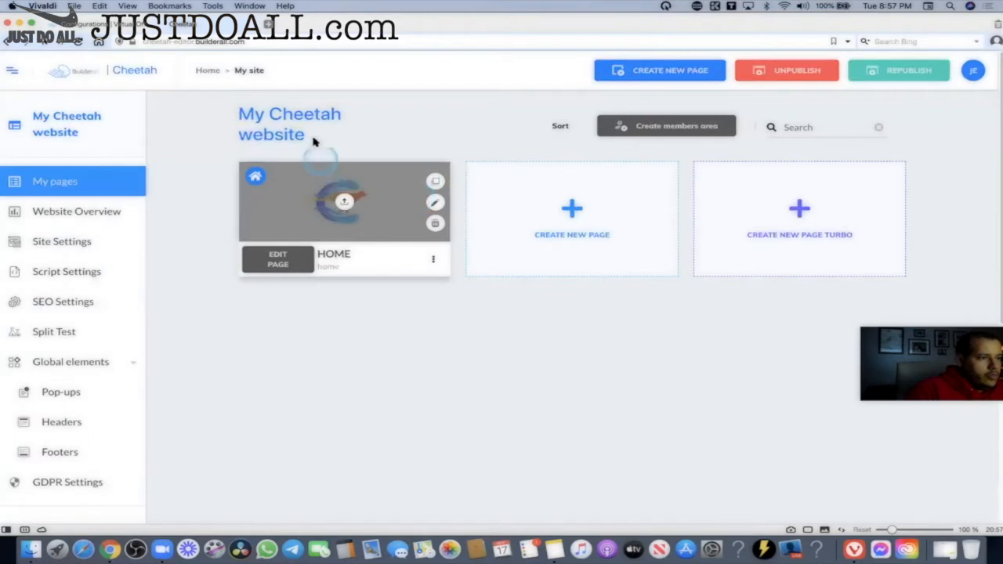
left_click(286, 262)
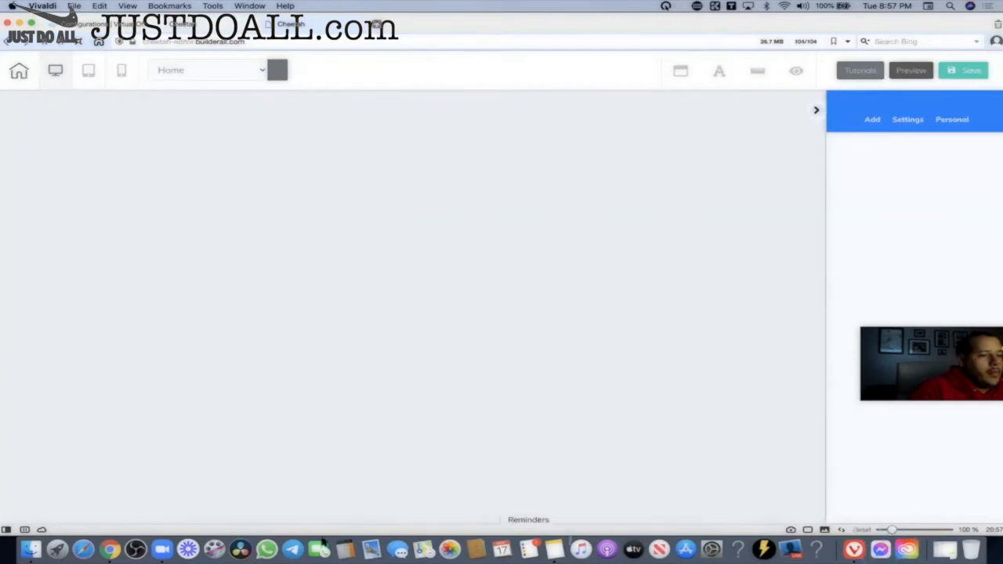
Return to the My Cheetah website pages and bring the other account's website list forward.
mouse_move(210, 28)
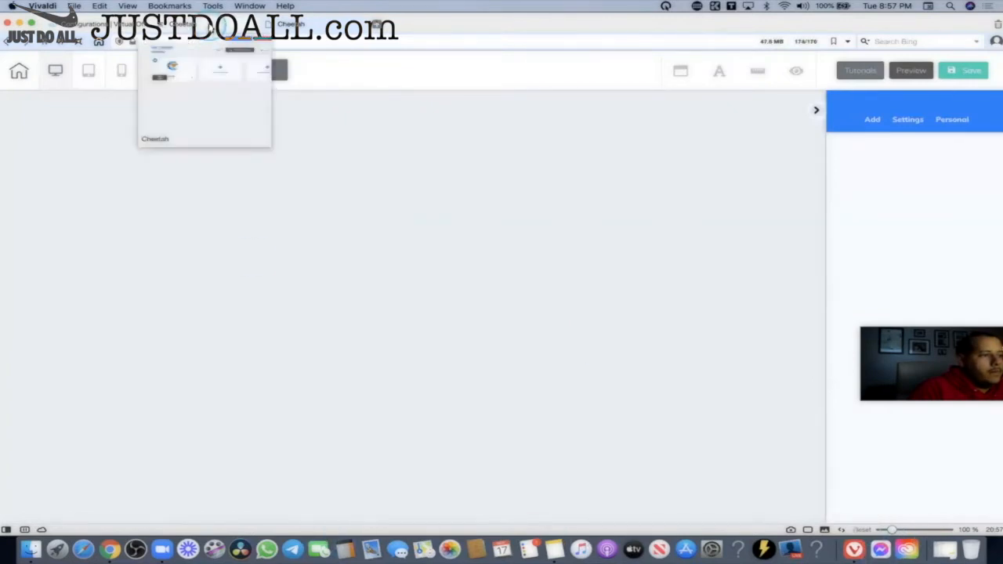
left_click(210, 29)
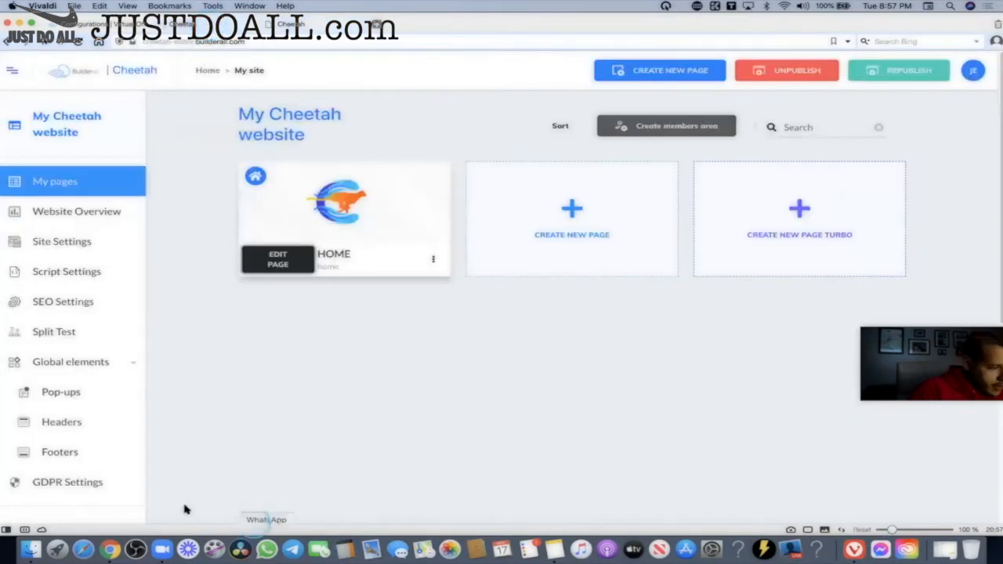
left_click(110, 548)
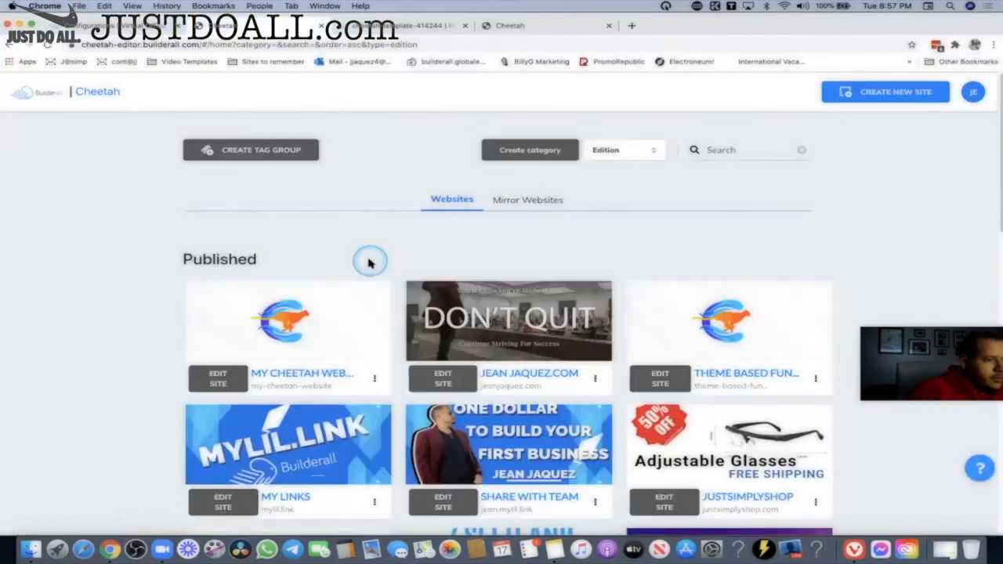
Preview My Cheetah website, back out of Create New Site > Smart Choose, then edit its HOME page.
left_click(312, 377)
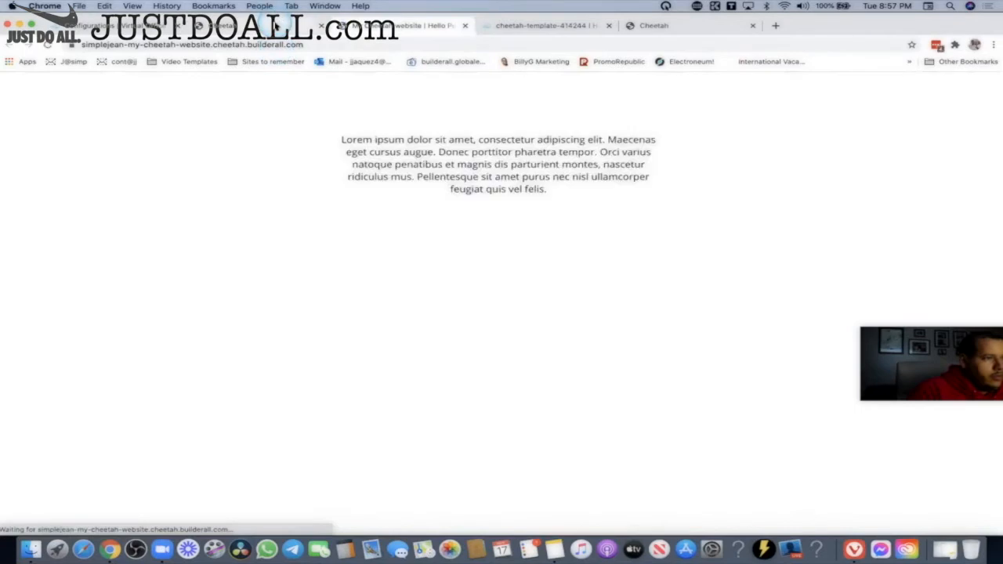
left_click(465, 26)
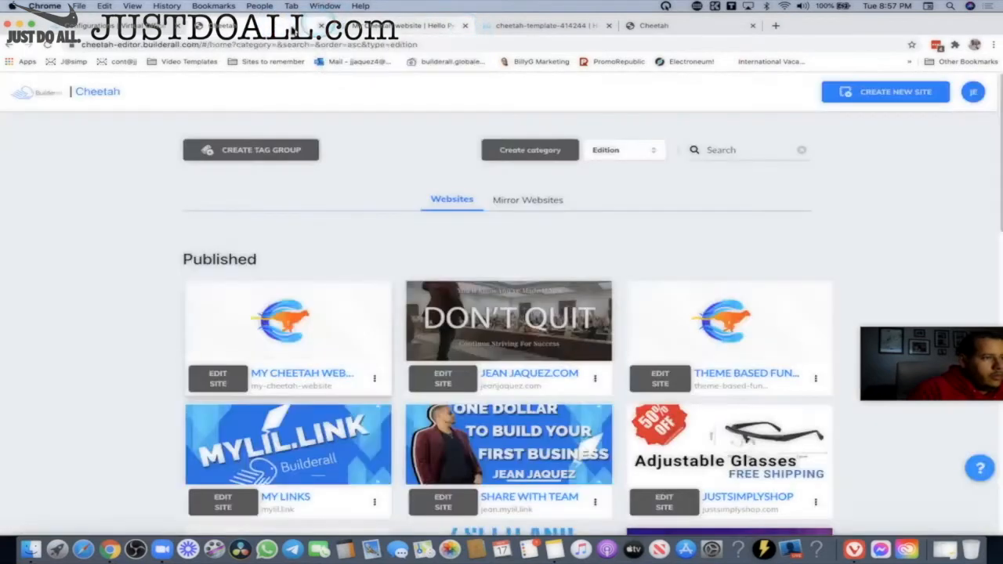
left_click(876, 91)
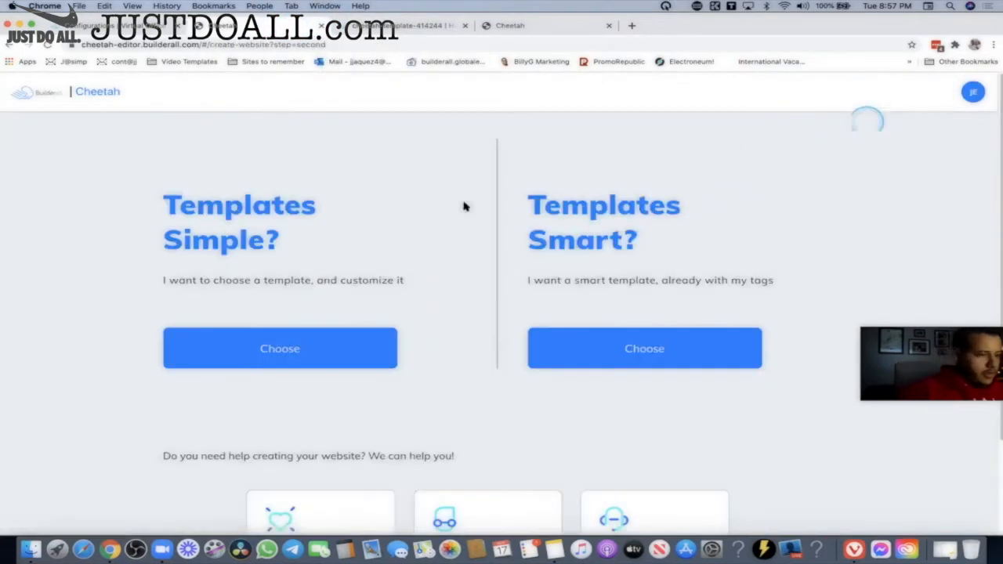
left_click(633, 360)
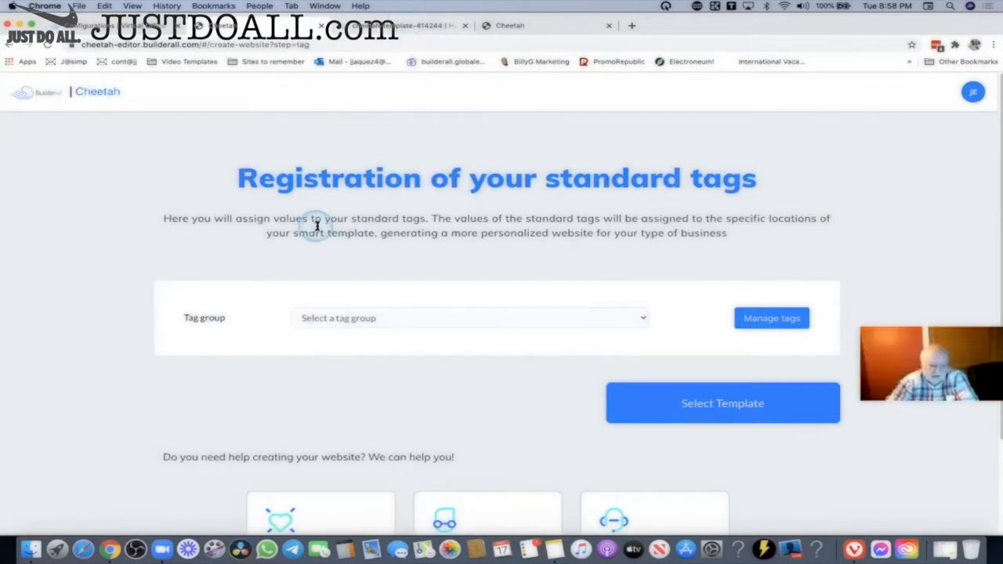
left_click(9, 45)
left_click(10, 47)
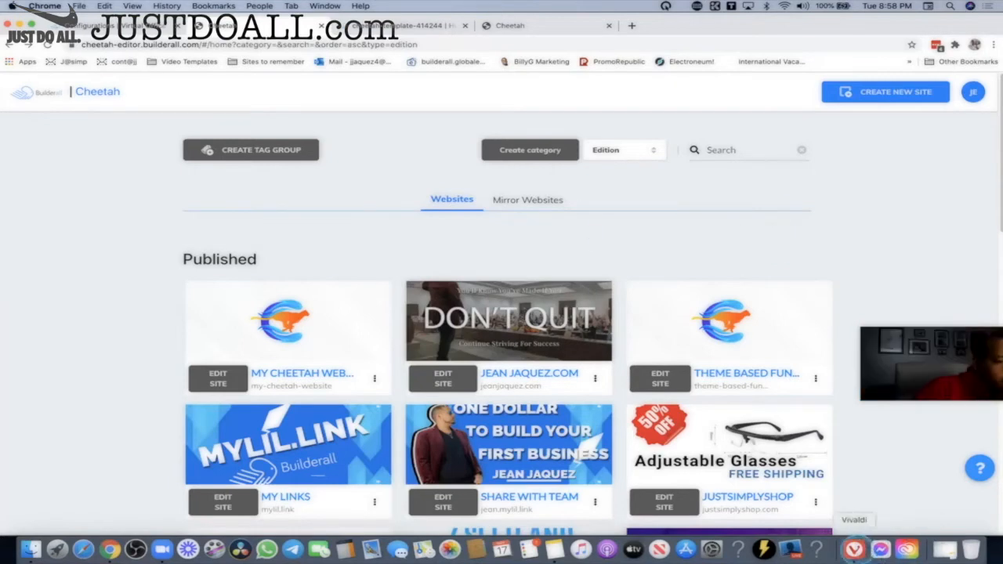
left_click(854, 549)
left_click(342, 197)
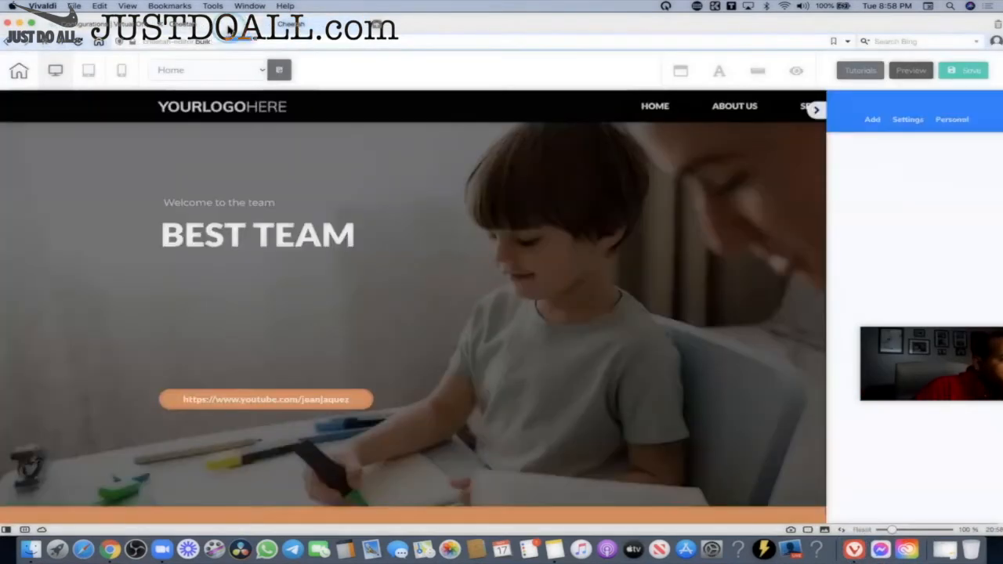
Go from the editor to IP002EN - Forex Course, edit its PENDING page, and collapse the side panel.
left_click(139, 30)
left_click(213, 69)
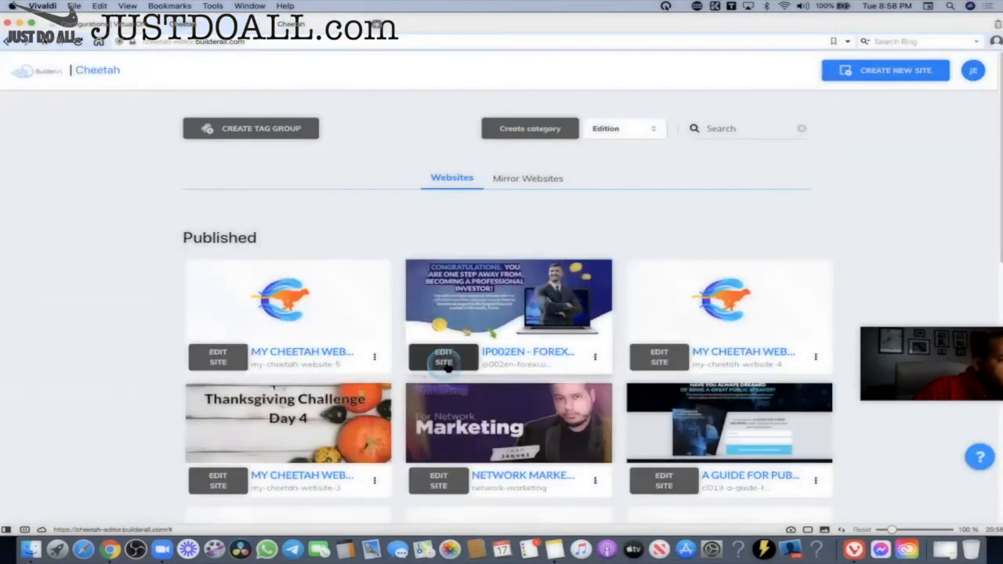
left_click(443, 357)
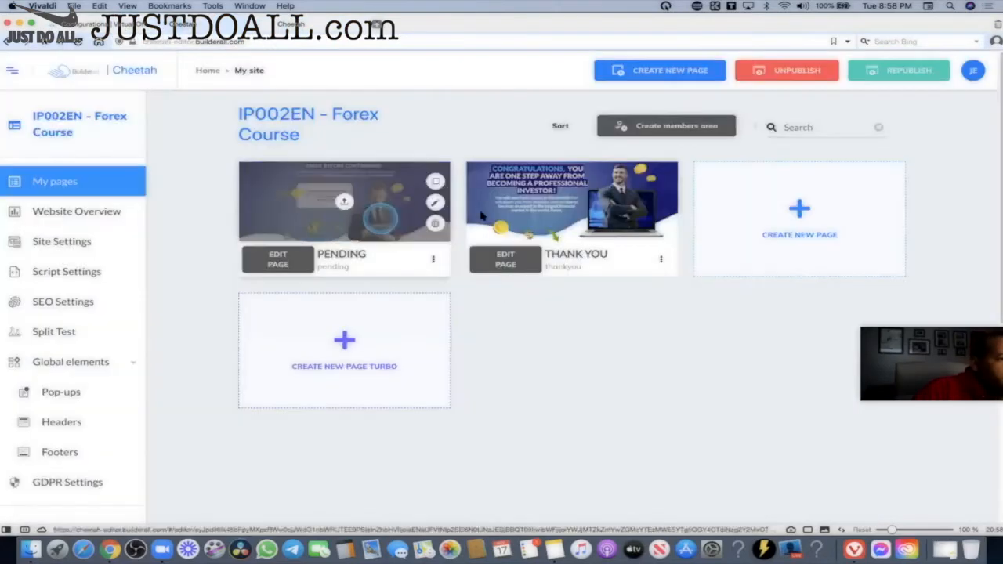
left_click(276, 264)
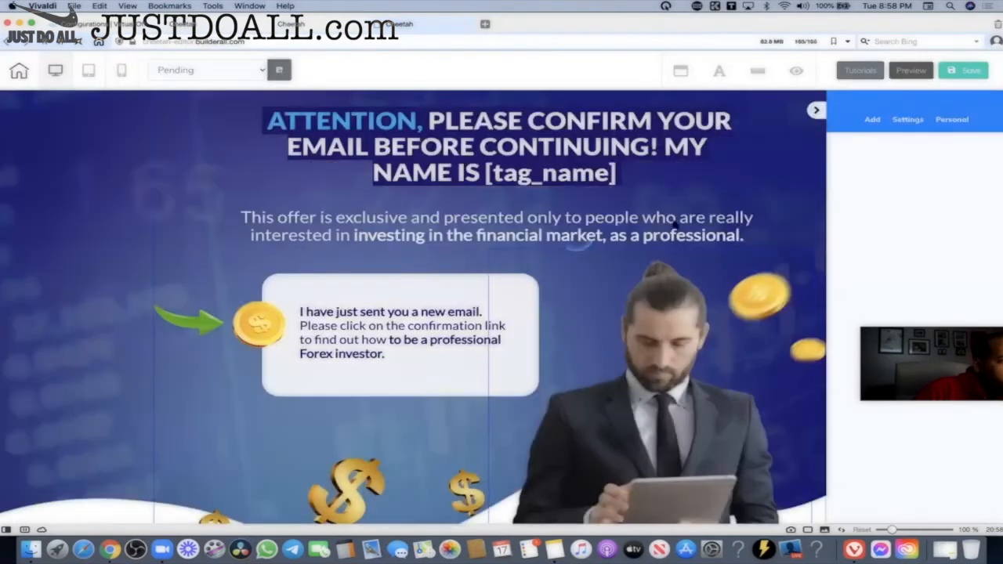
left_click(815, 112)
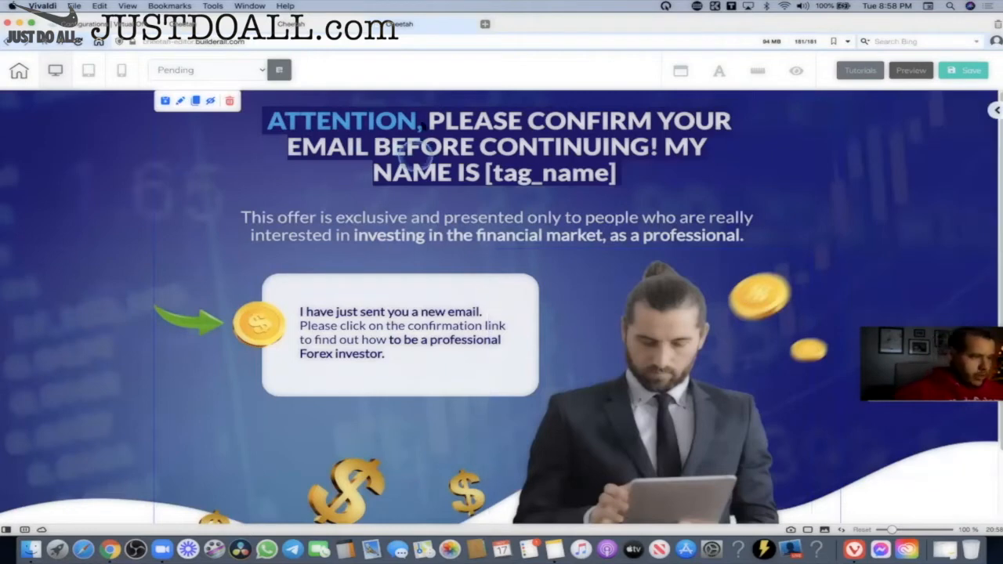
Select the word ATTENTION at the start of the PENDING page headline.
left_click(421, 122)
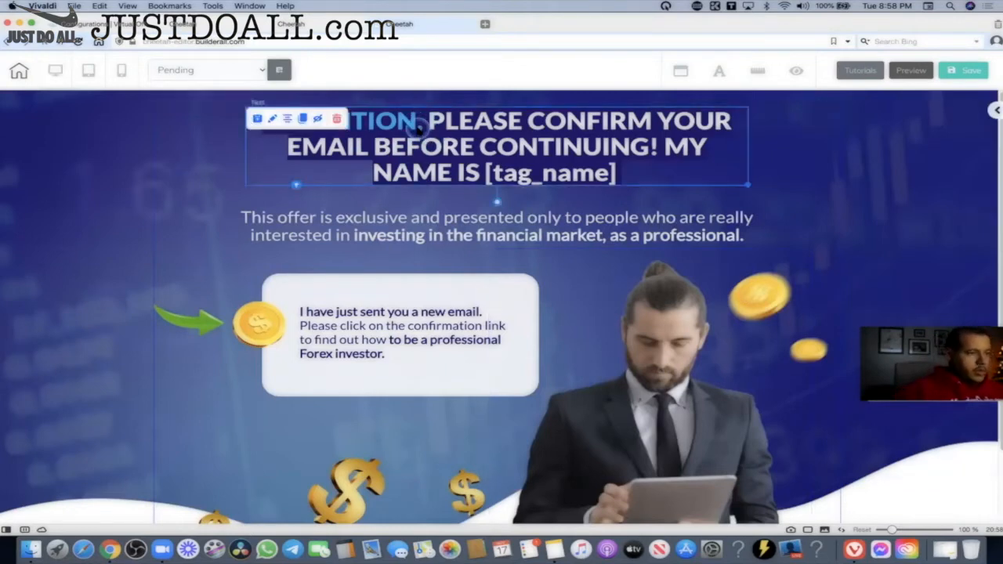
double_click(423, 134)
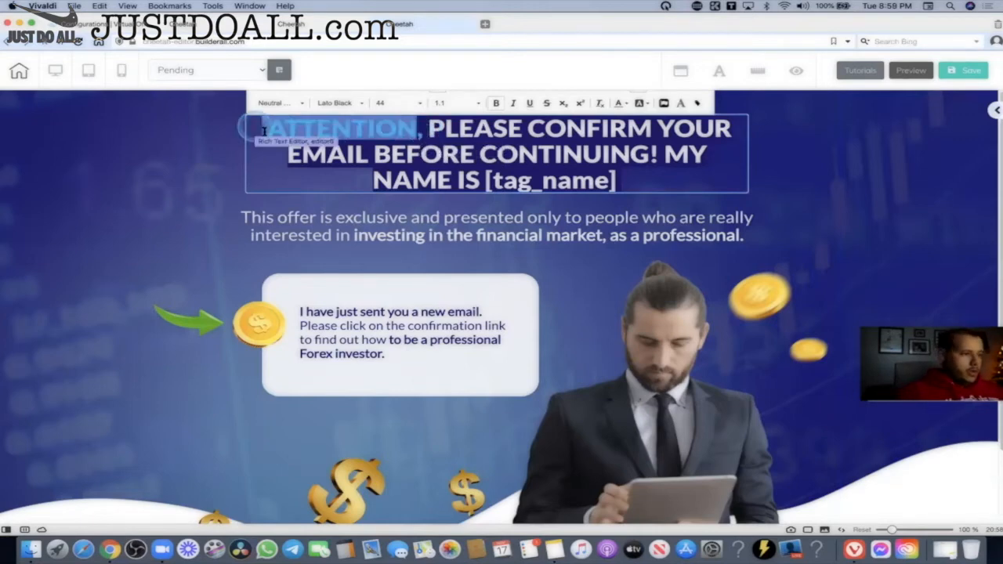
left_click_drag(249, 127, 415, 129)
left_click(698, 103)
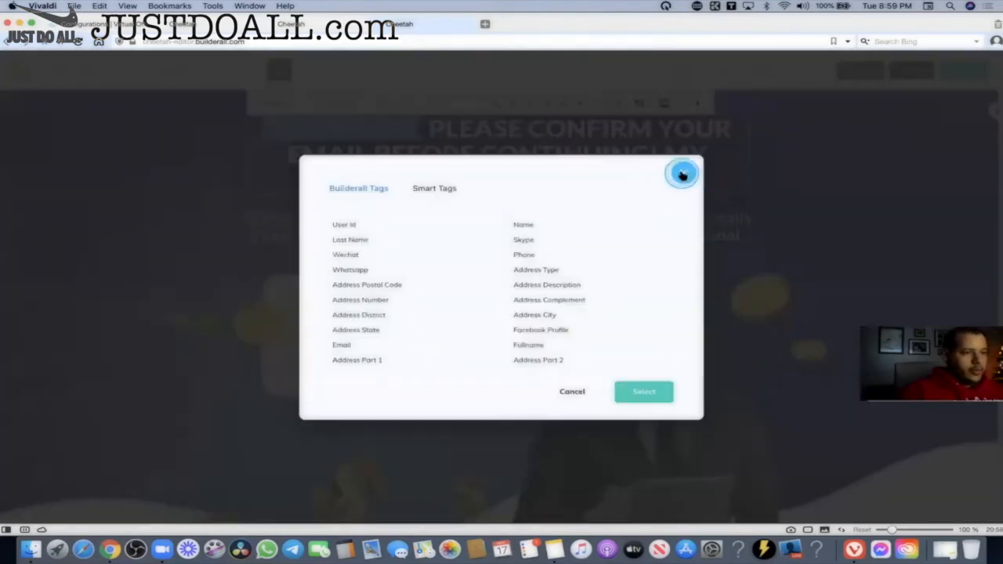
left_click(683, 170)
double_click(385, 132)
left_click(397, 133)
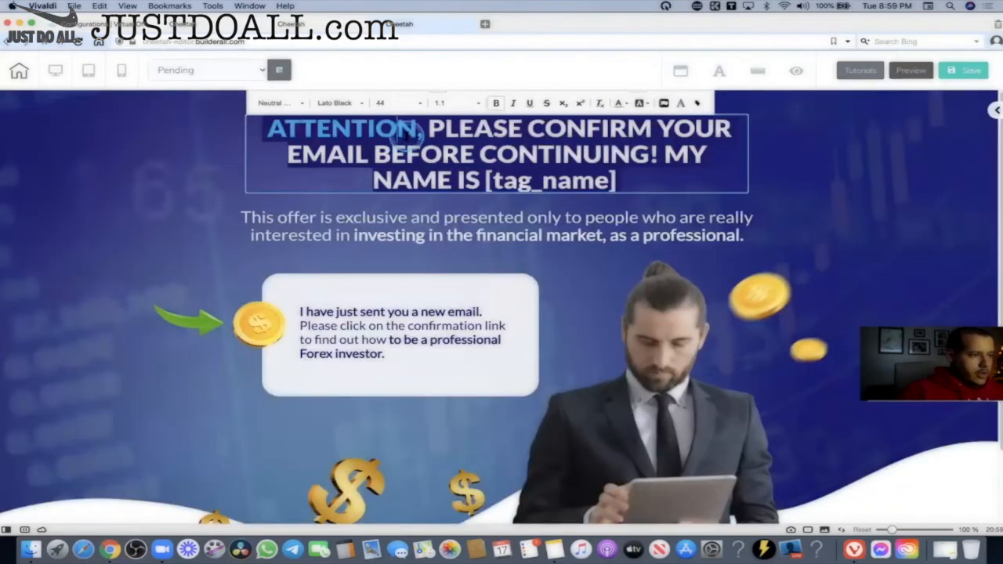
left_click_drag(417, 128, 275, 130)
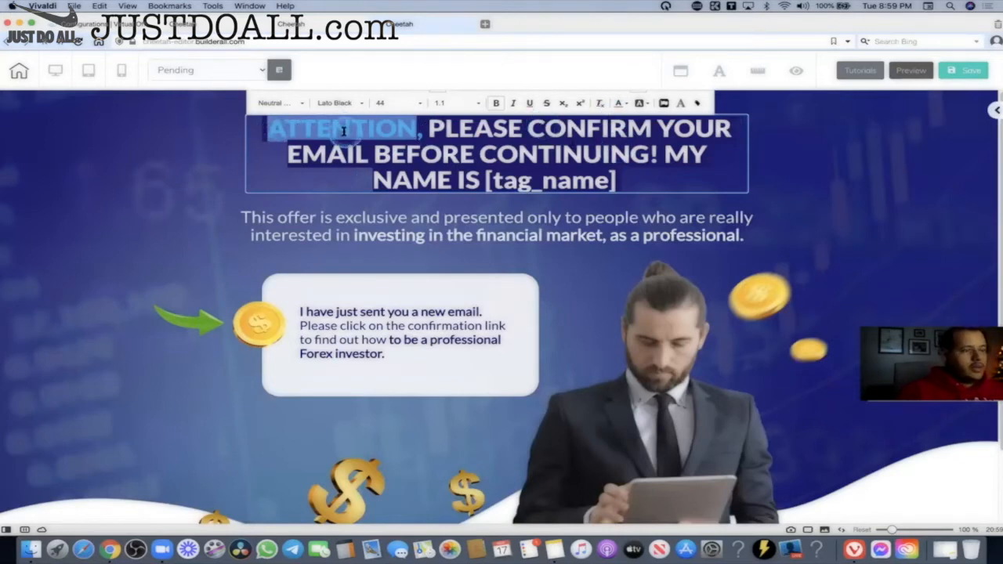
Insert the pre-headline smart tag from the Smart Tags list in place of ATTENTION.
left_click(696, 104)
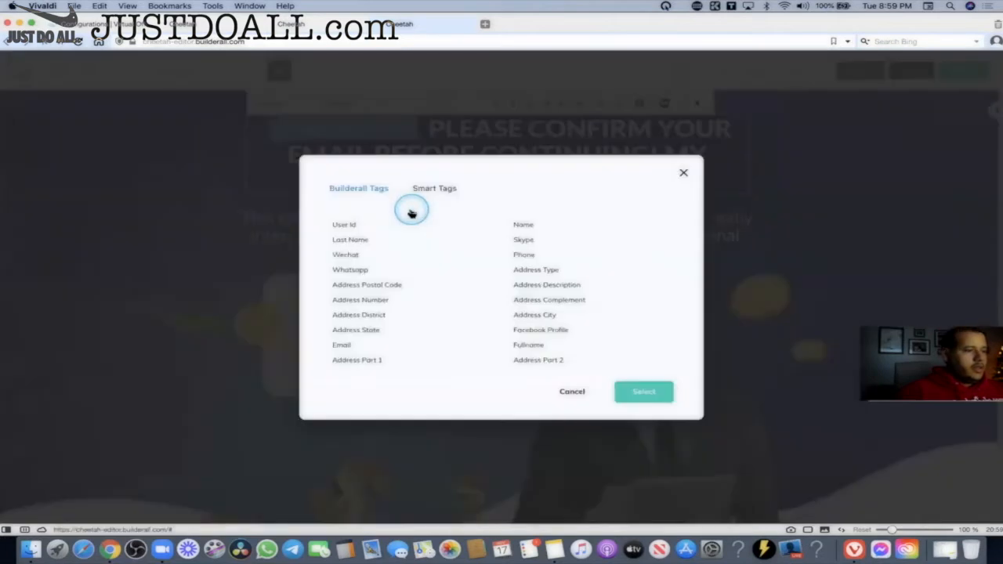
left_click(342, 193)
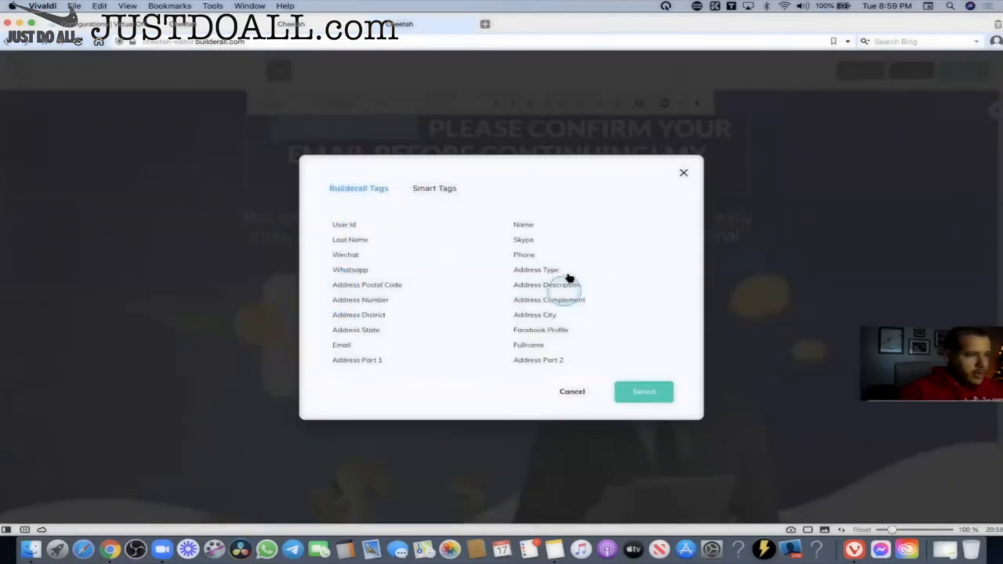
left_click(425, 188)
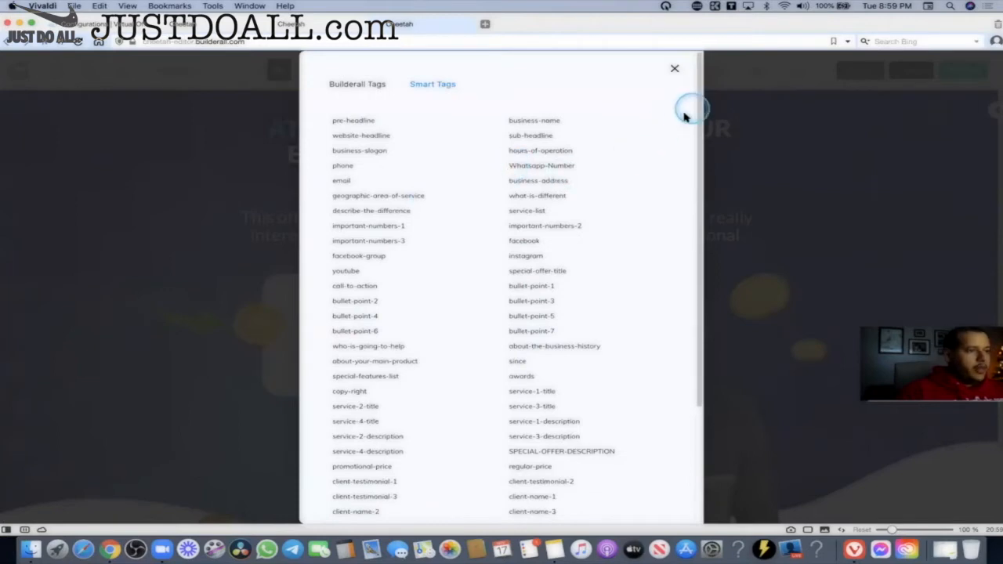
left_click(354, 121)
scroll(420, 213, "down", 3)
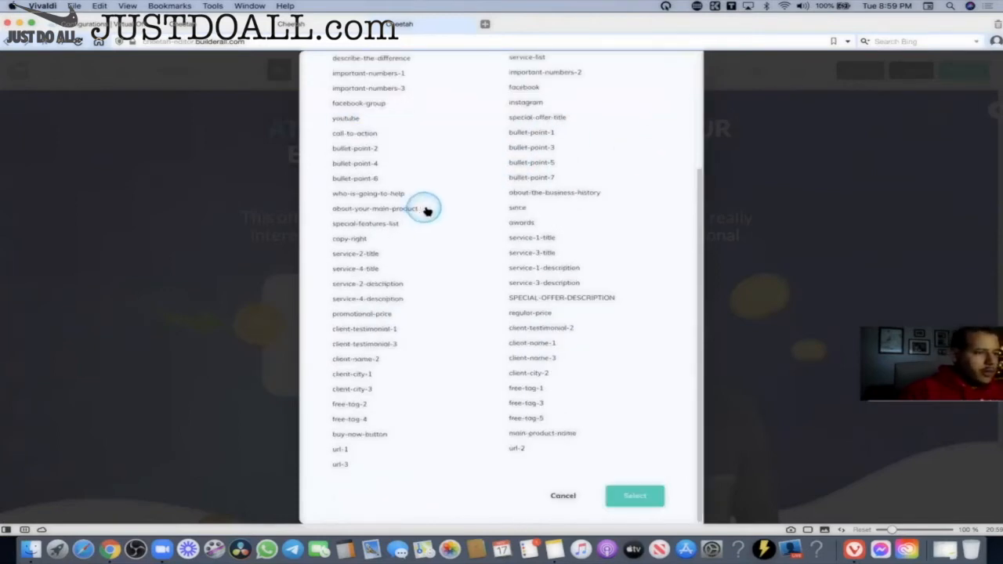
scroll(425, 211, "up", 3)
scroll(650, 197, "down", 5)
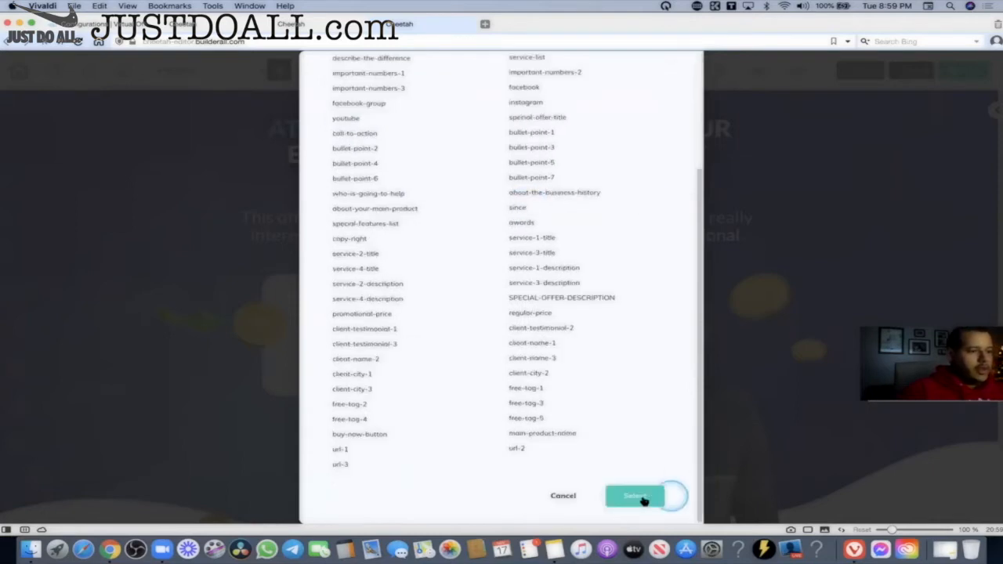
left_click(638, 496)
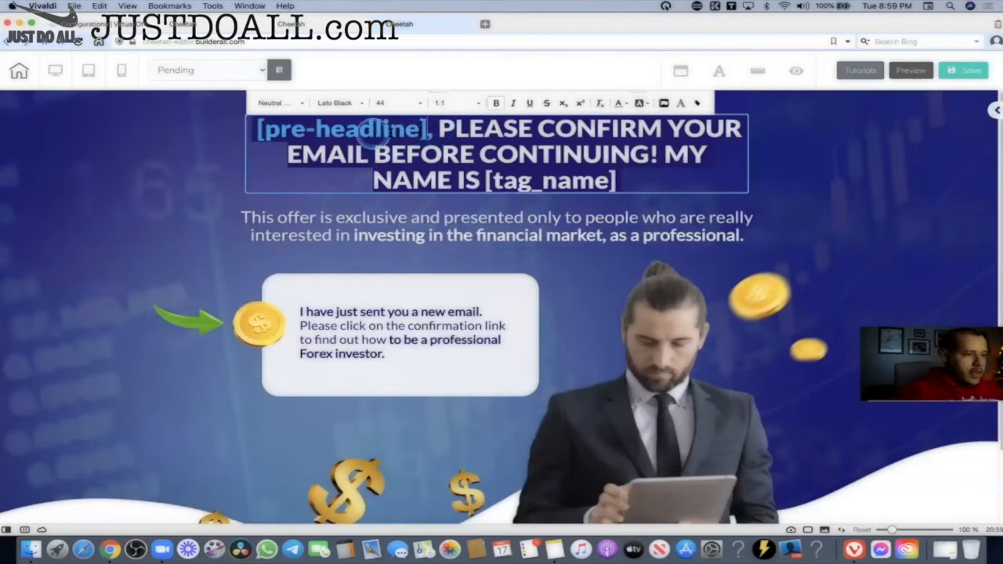
Check the [pre-headline] and [tag_name] tags in the headline, then select the paragraph below.
left_click_drag(428, 130, 257, 131)
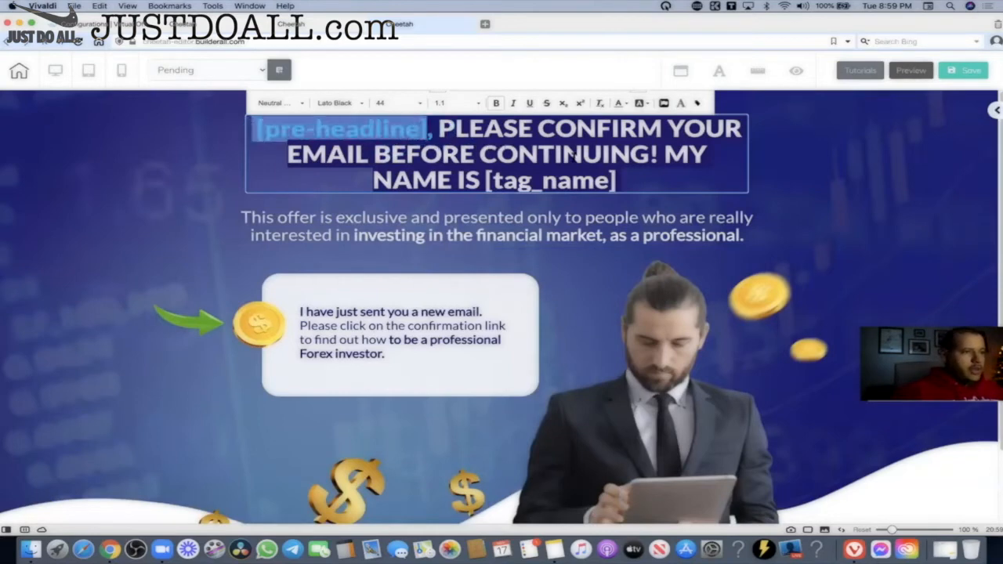
left_click(574, 157)
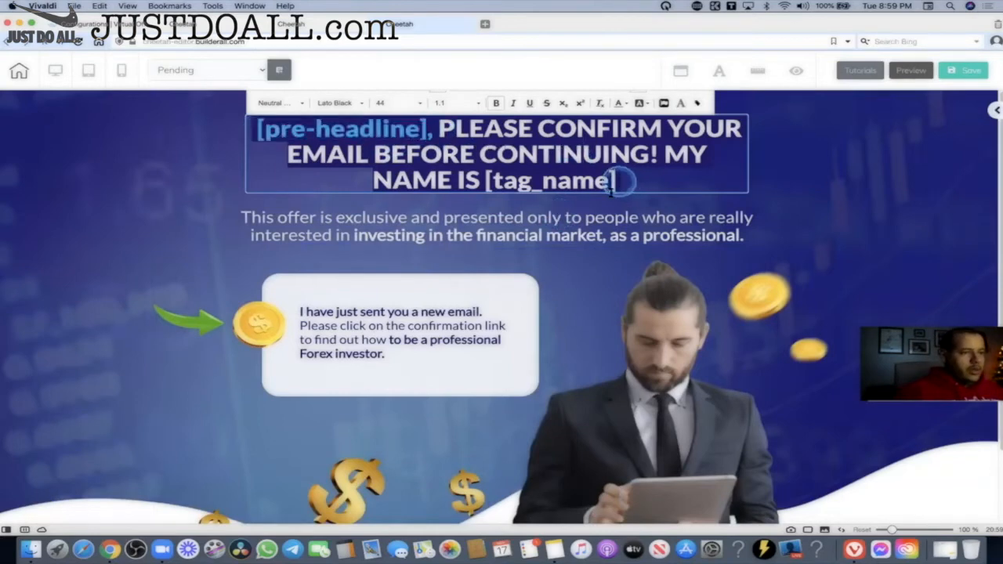
left_click_drag(628, 179, 479, 185)
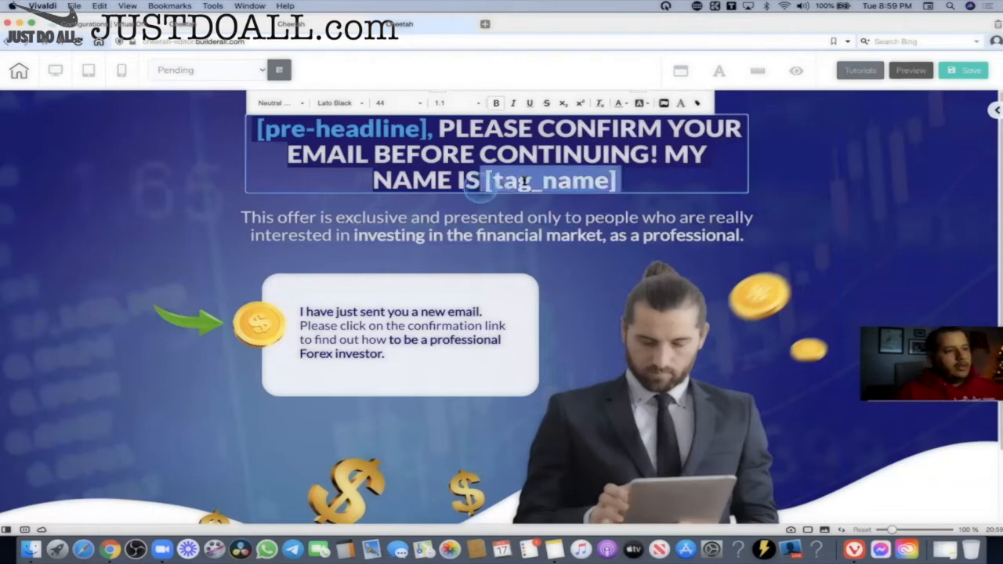
left_click(479, 187)
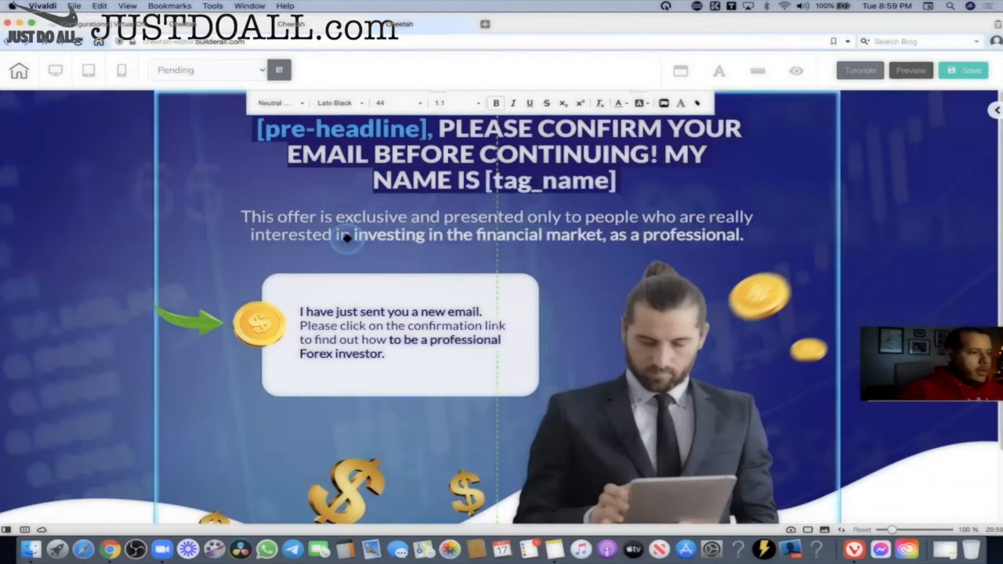
left_click(296, 237)
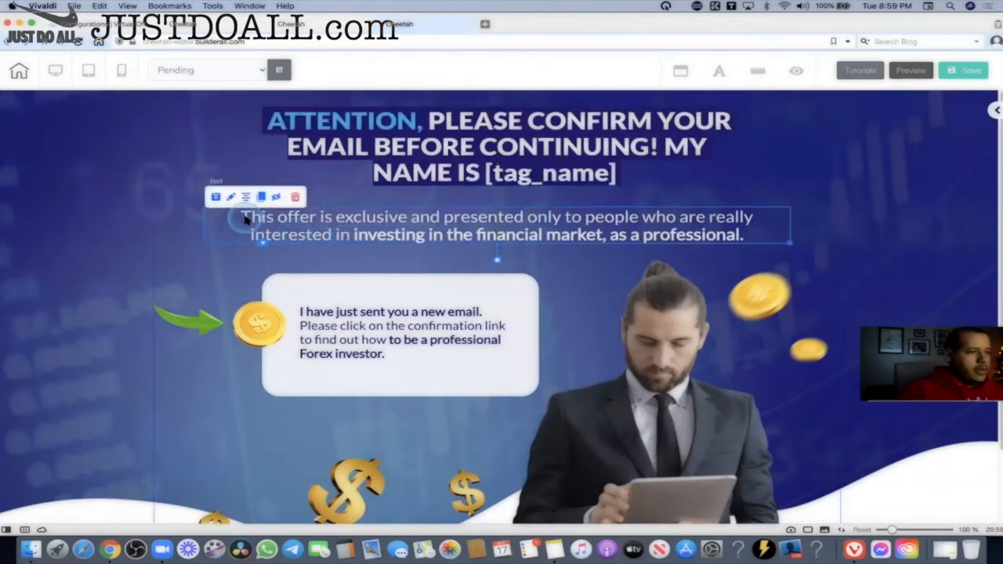
Select the whole paragraph under the headline and pick business-name from its tag list.
double_click(245, 220)
left_click(240, 220)
left_click_drag(240, 219, 759, 234)
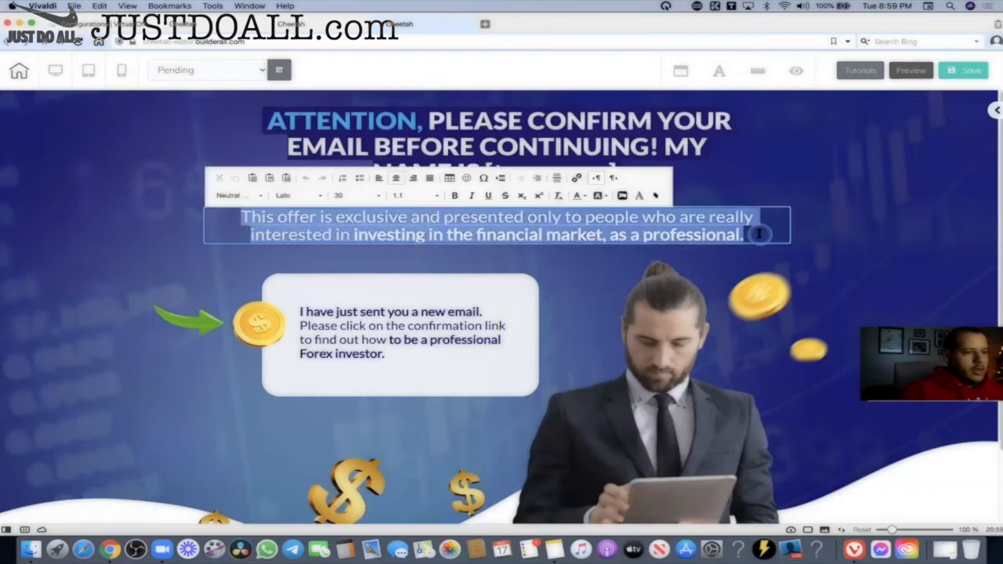
left_click(652, 198)
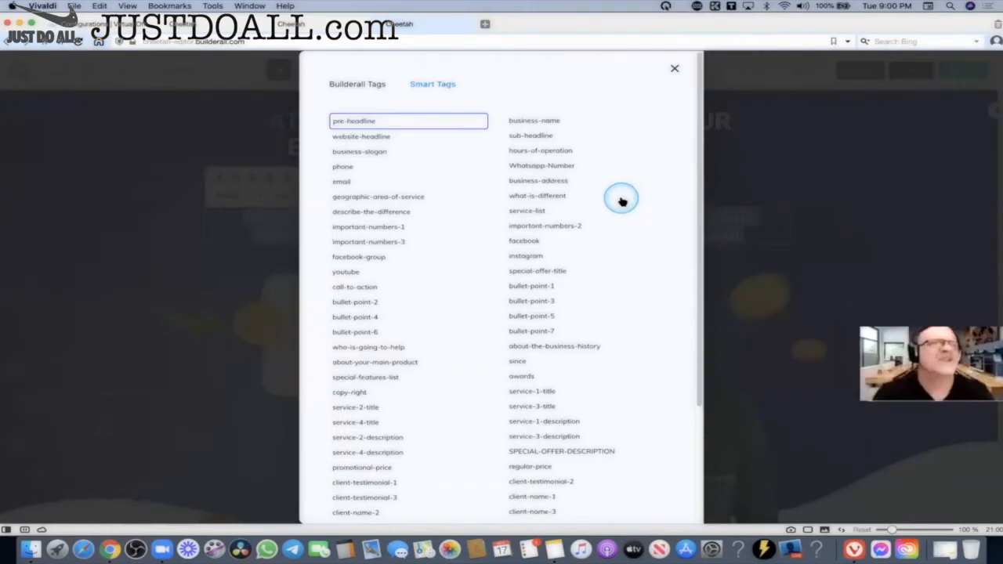
left_click(539, 123)
left_click(552, 305)
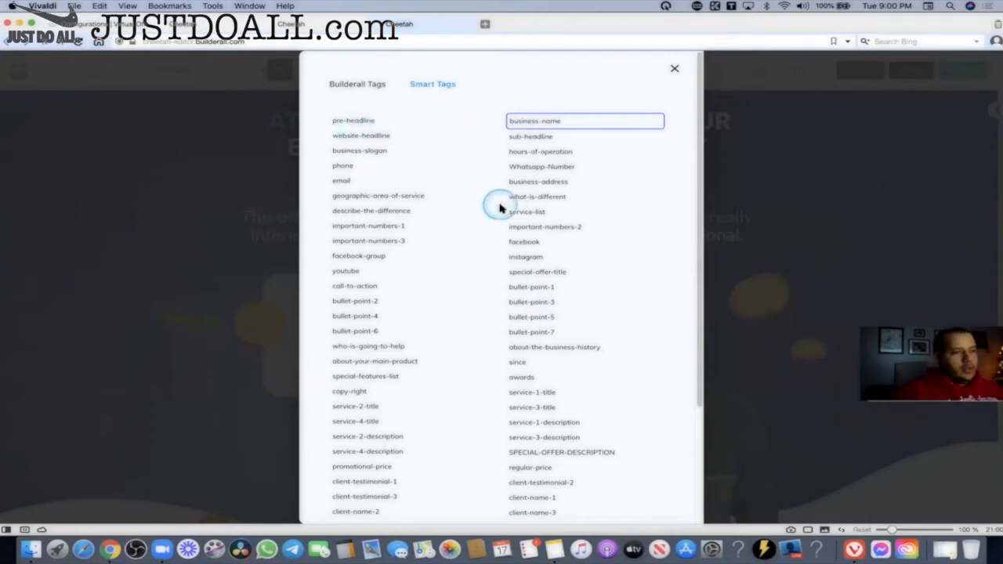
Browse the Smart Tags, settle on business-name, and insert it into the paragraph.
scroll(496, 206, "down", 5)
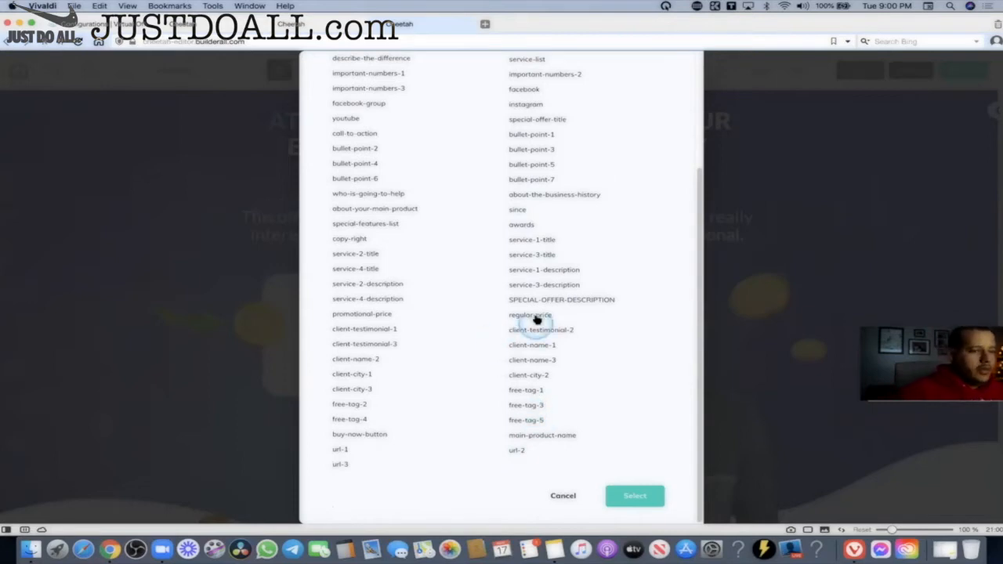
scroll(538, 310, "up", 5)
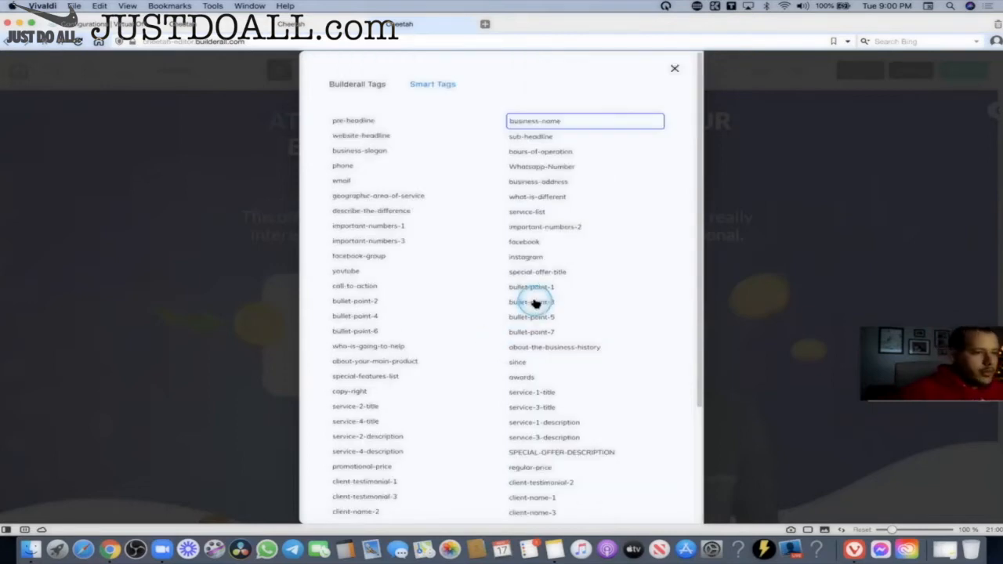
left_click(352, 122)
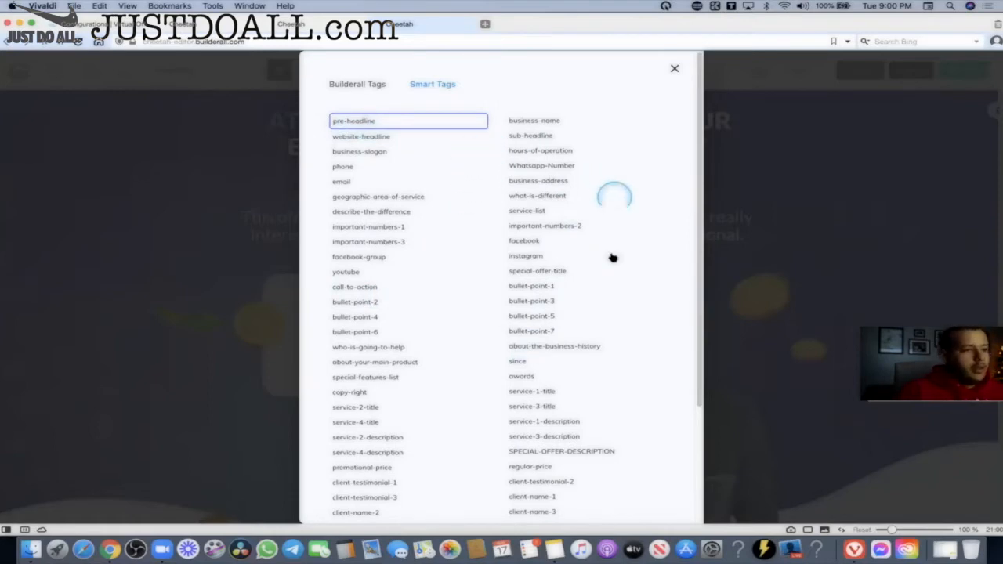
left_click(519, 245)
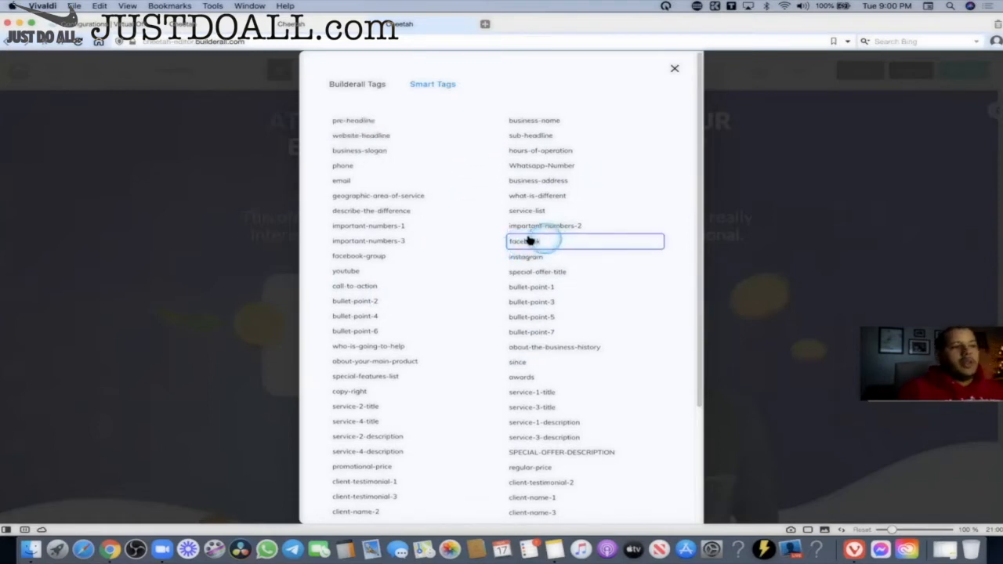
left_click(356, 121)
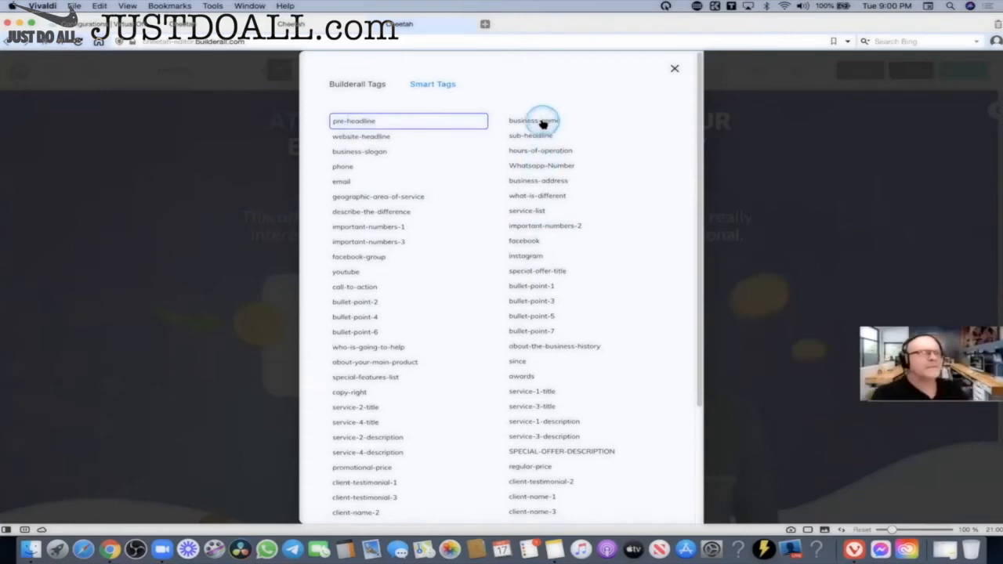
left_click(533, 120)
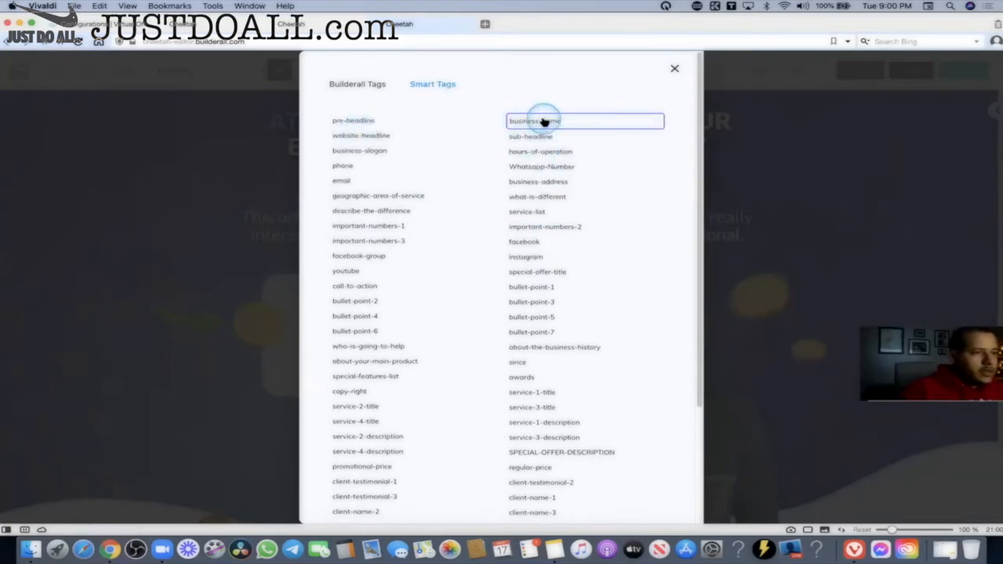
scroll(623, 329, "down", 4)
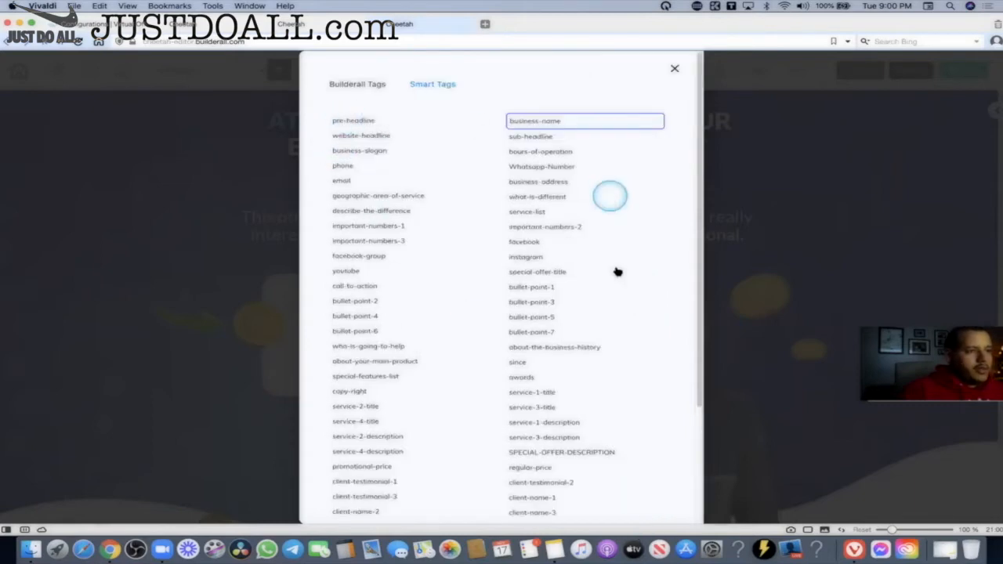
scroll(615, 271, "down", 4)
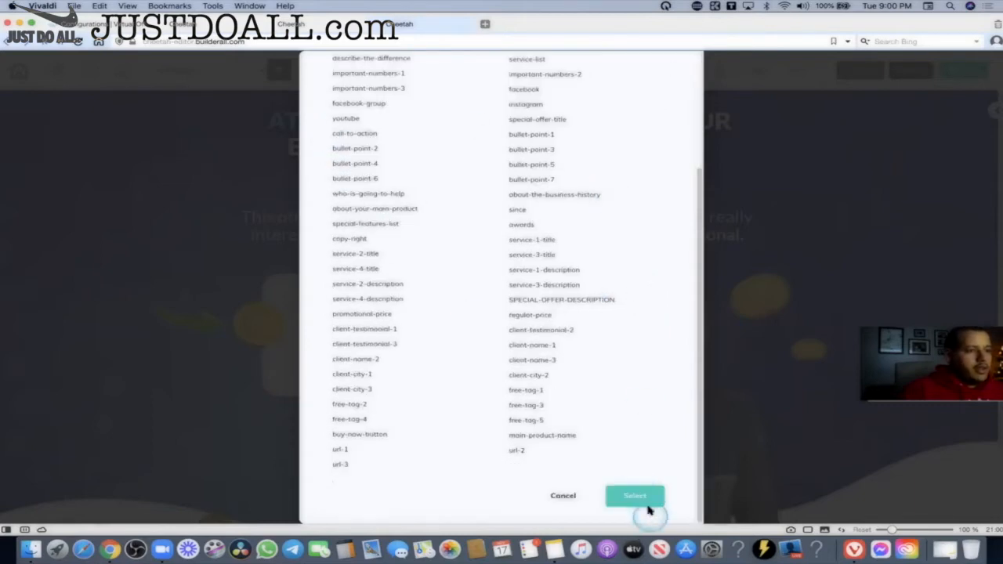
left_click(647, 511)
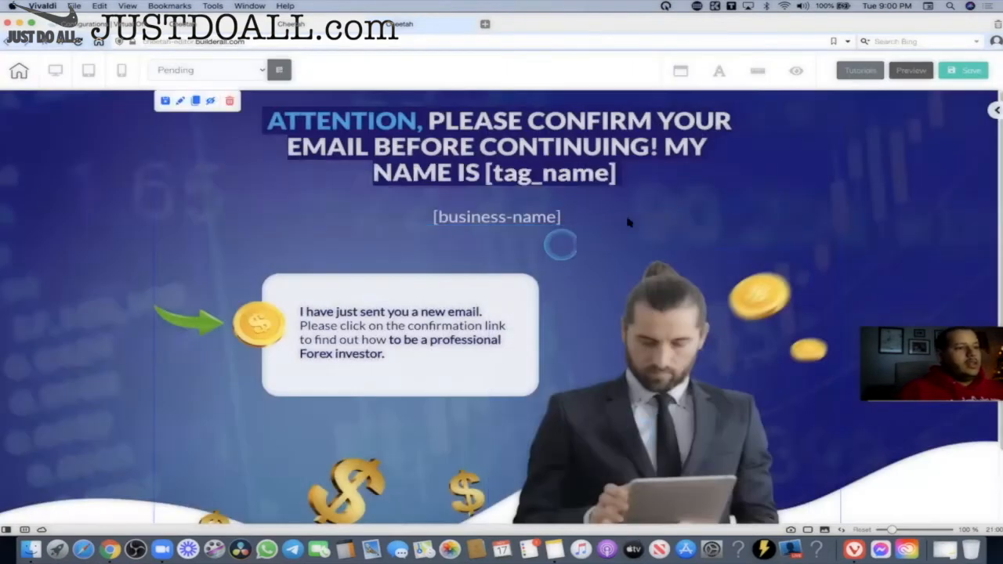
Add a Register Now button from Elements > Button below the confirmation message box.
scroll(645, 233, "down", 2)
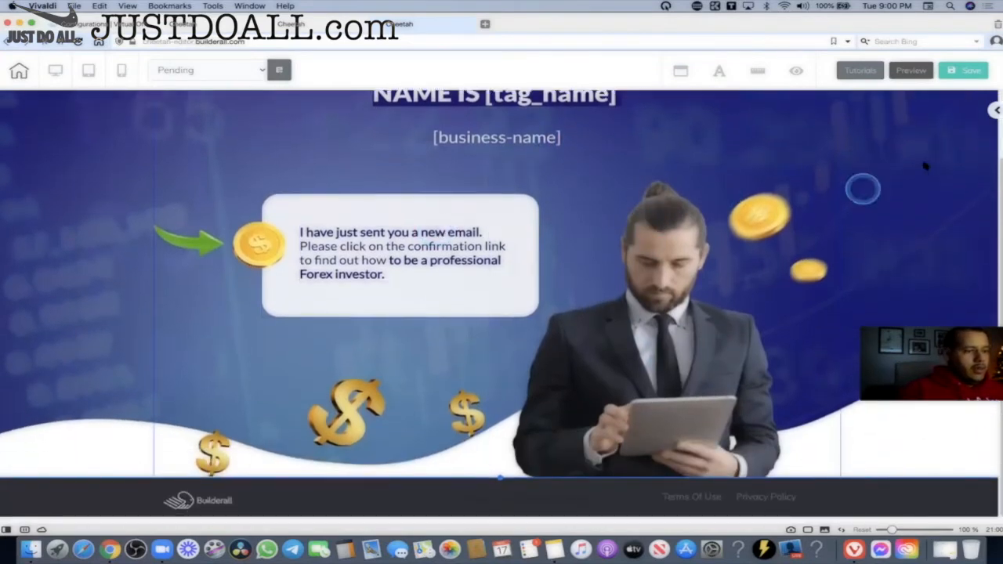
scroll(997, 179, "down", 1)
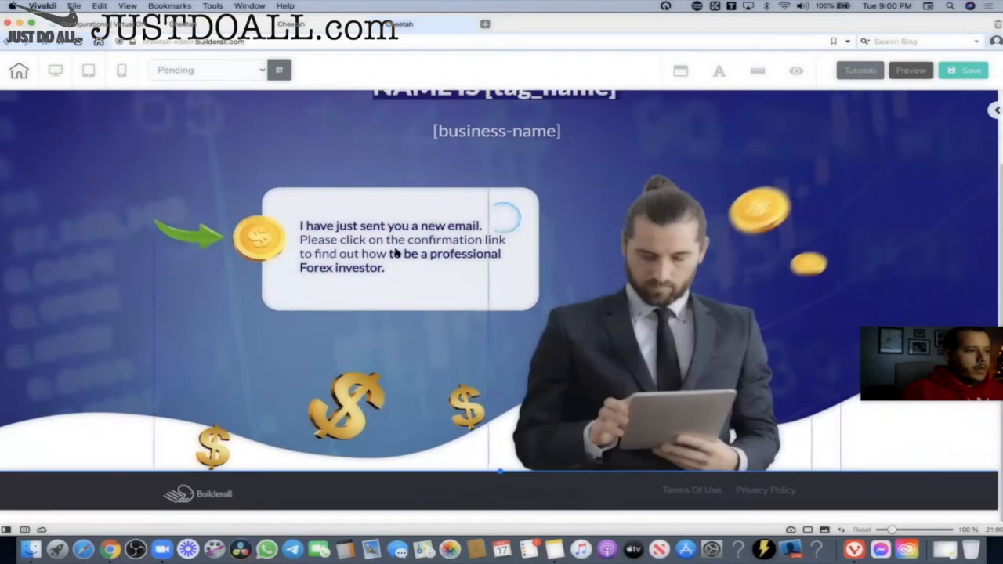
left_click(996, 109)
left_click(870, 154)
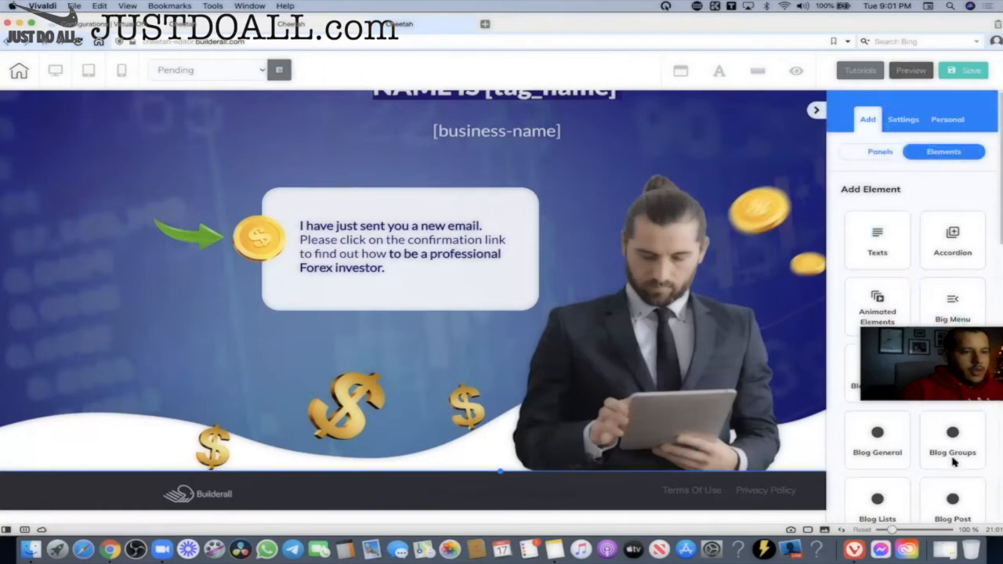
scroll(913, 293, "down", 8)
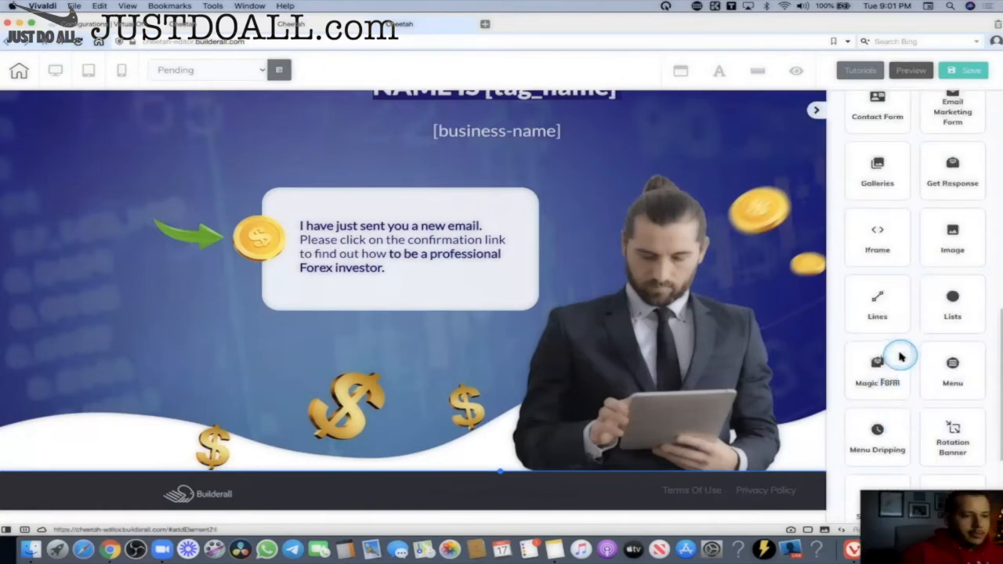
scroll(939, 276, "up", 3)
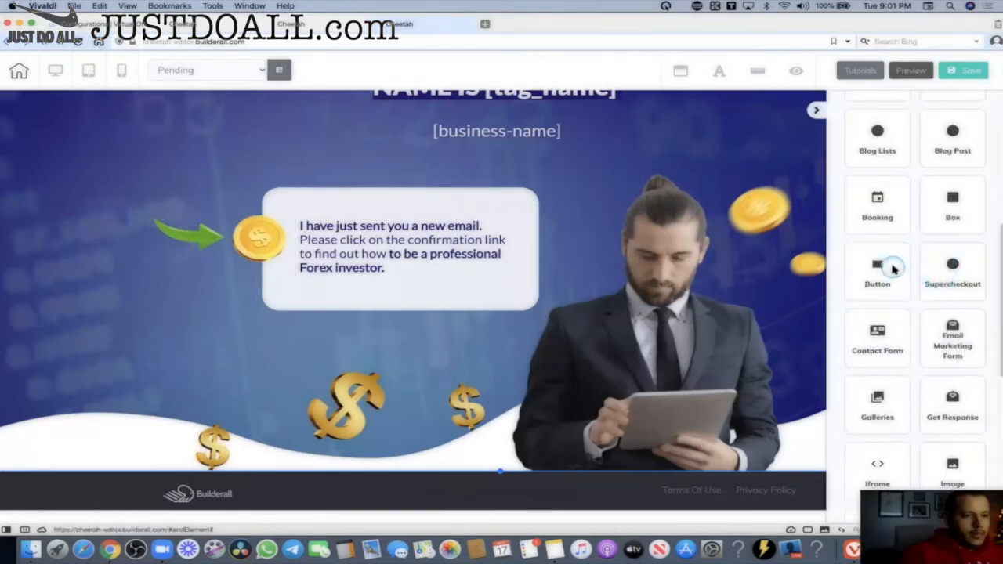
left_click(878, 282)
left_click_drag(921, 279, 360, 342)
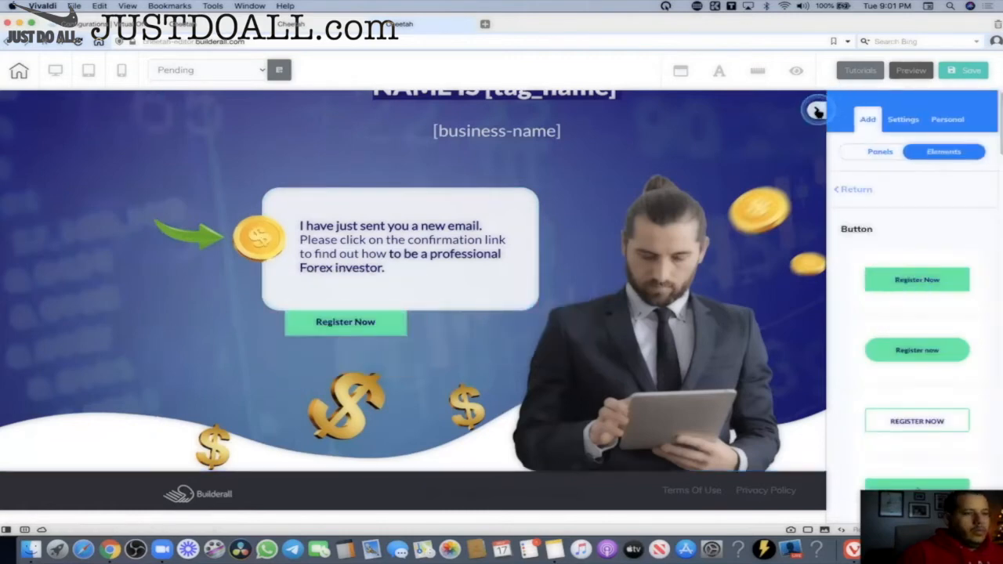
left_click(370, 333)
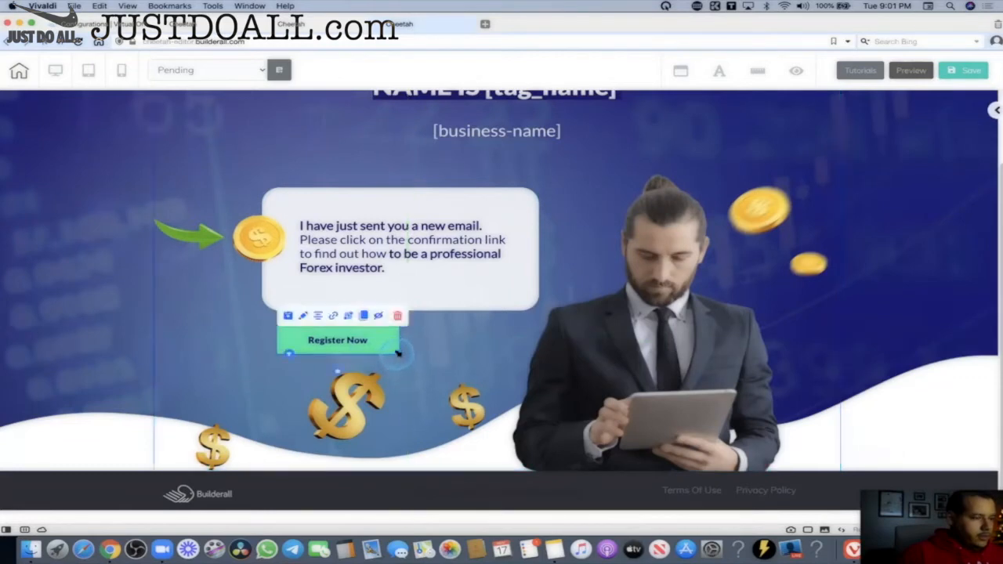
Stretch the green button to the message box width and empty its Register Now headline.
left_click_drag(398, 354, 510, 365)
left_click_drag(410, 350, 415, 339)
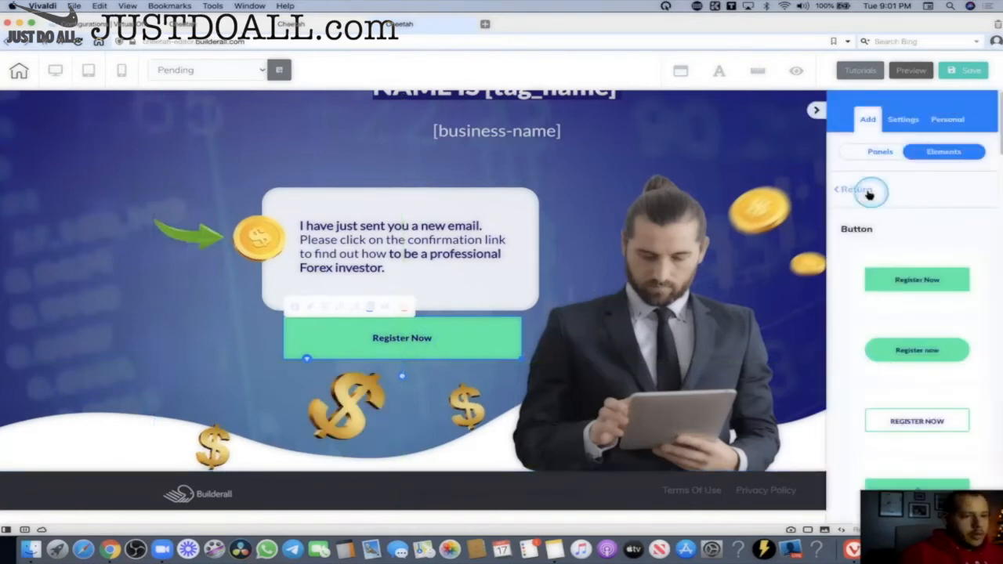
left_click(476, 341)
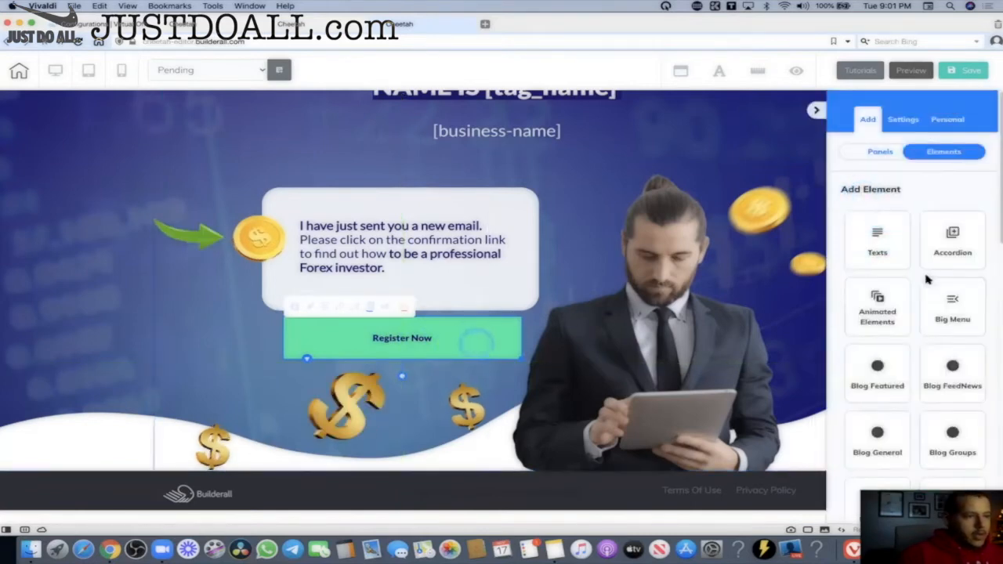
scroll(894, 268, "down", 2)
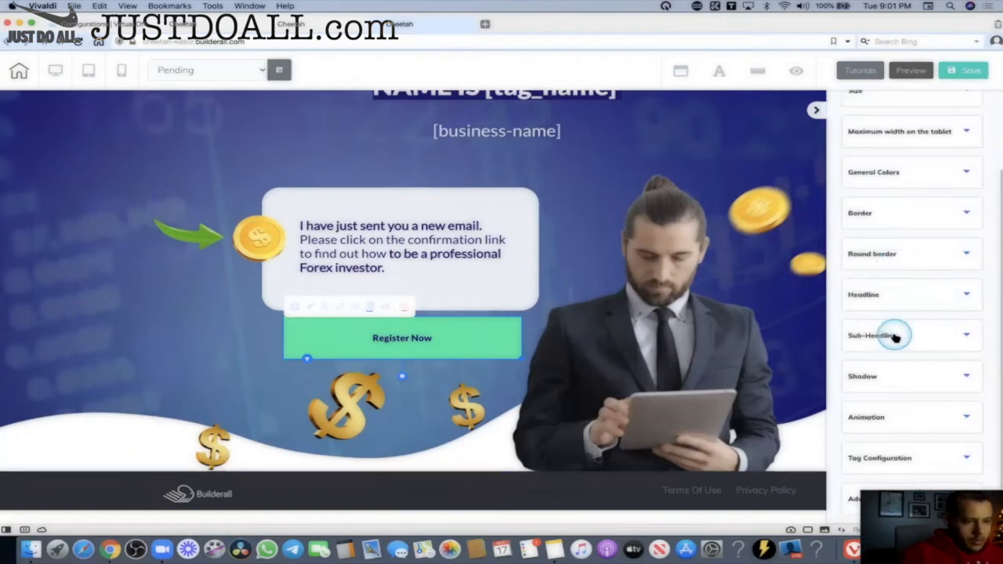
left_click(898, 301)
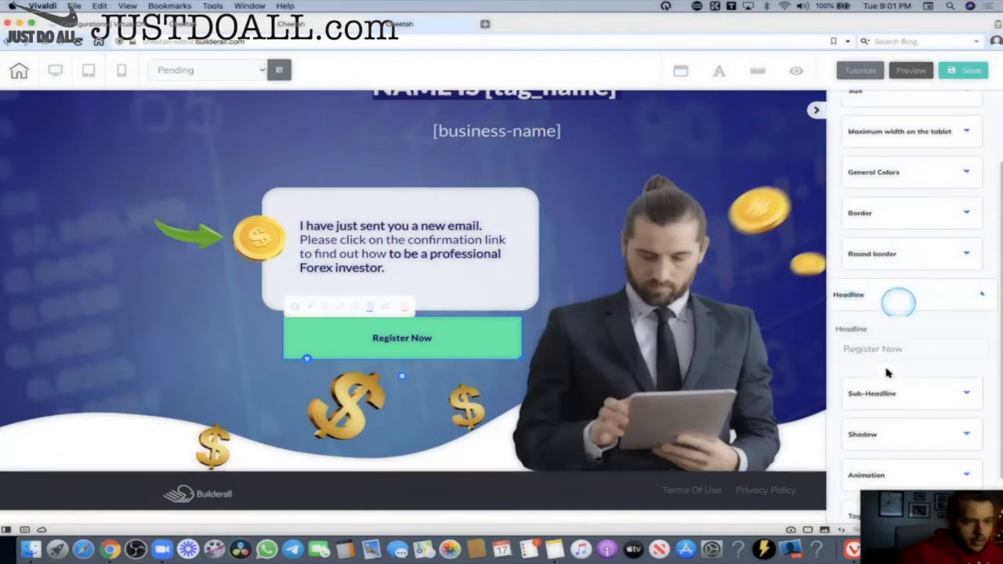
left_click(924, 352)
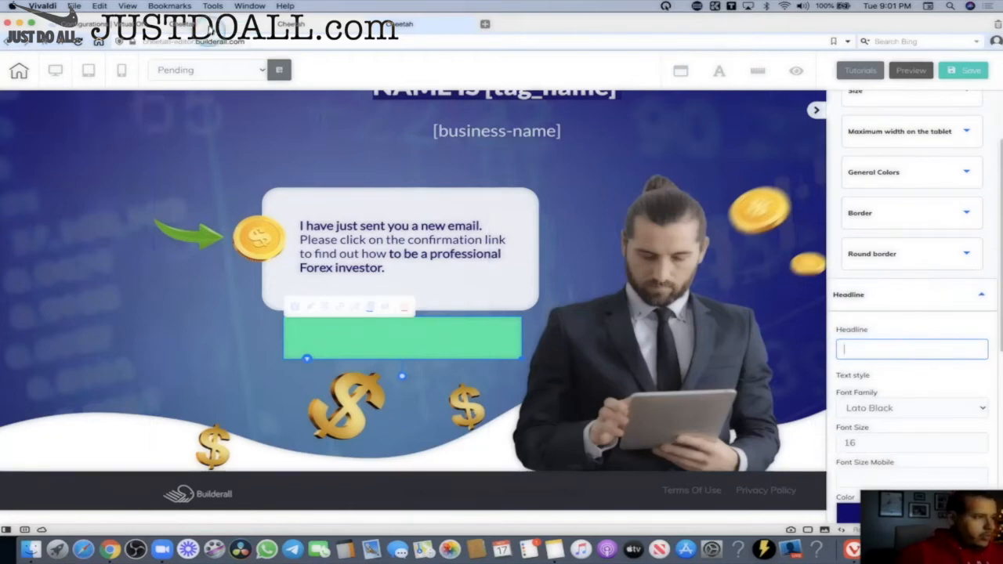
left_click_drag(340, 311, 417, 332)
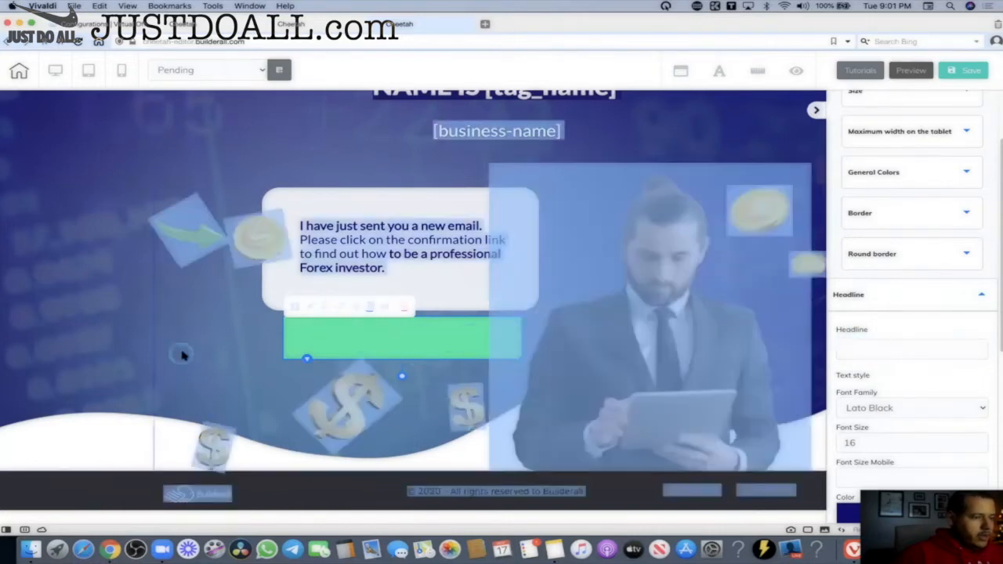
Inspect the background section's hide options, then reselect the green button.
left_click(343, 171)
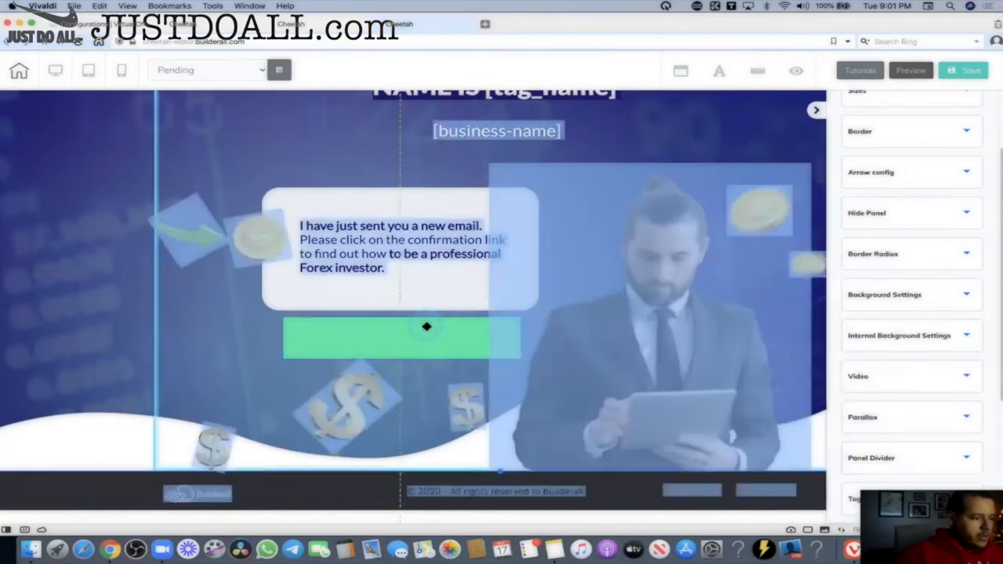
left_click(862, 213)
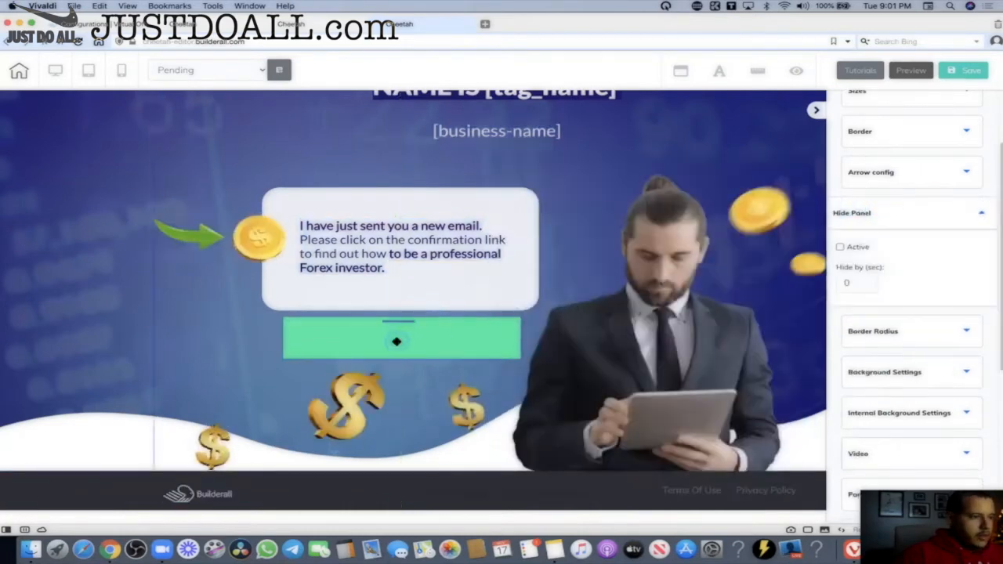
left_click(350, 347)
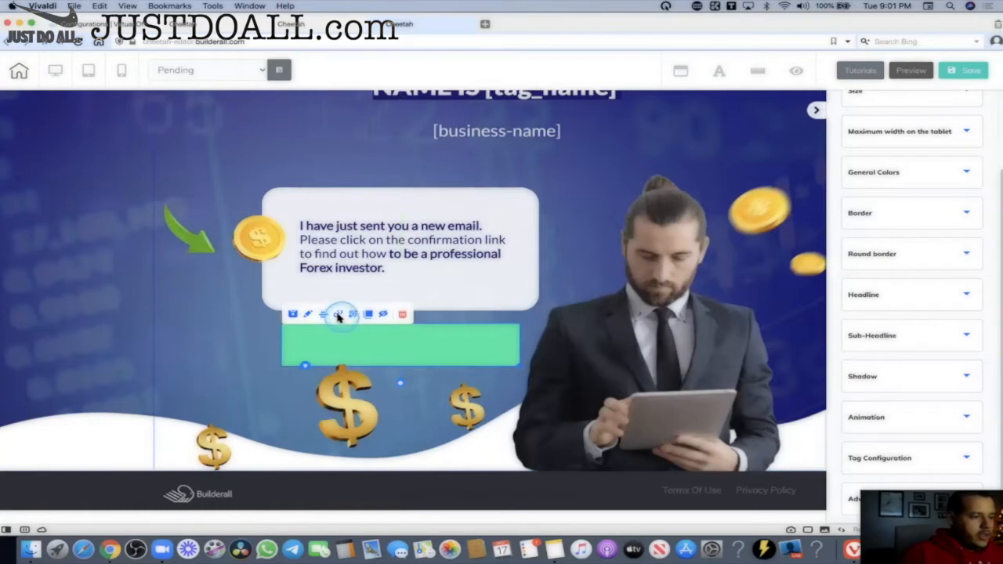
left_click(339, 328)
left_click(340, 330)
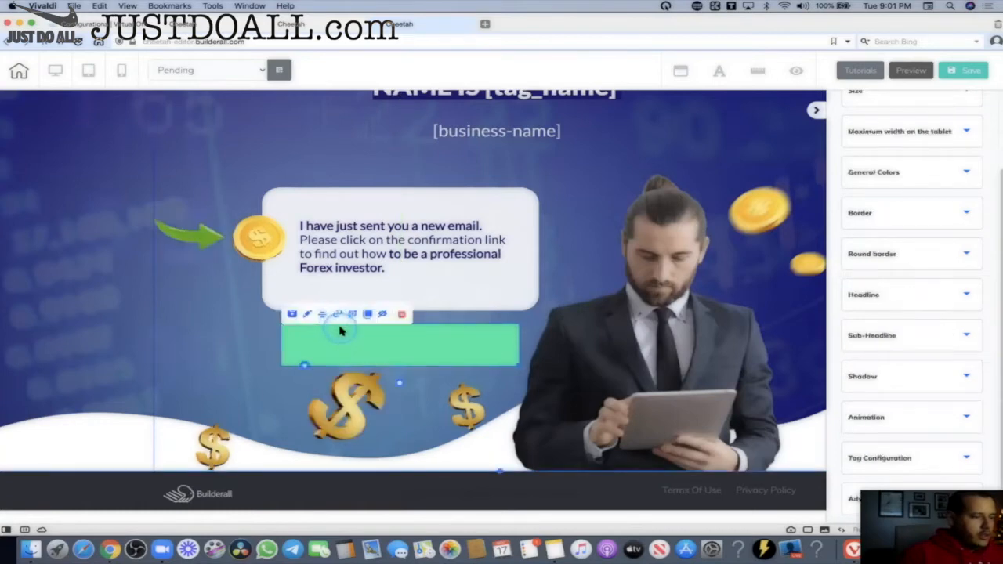
Link the green button to the website-headline smart tag.
left_click(337, 315)
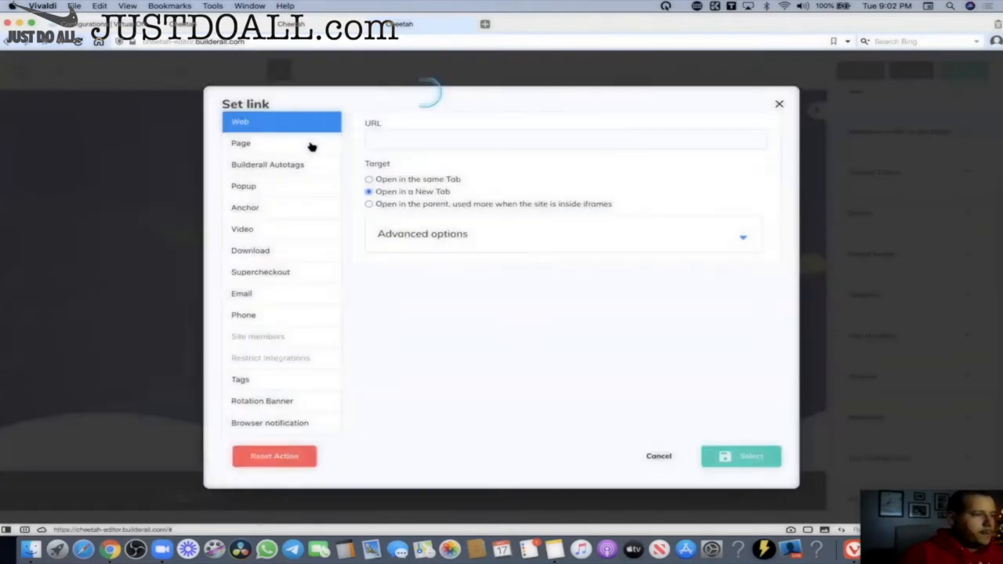
left_click(244, 382)
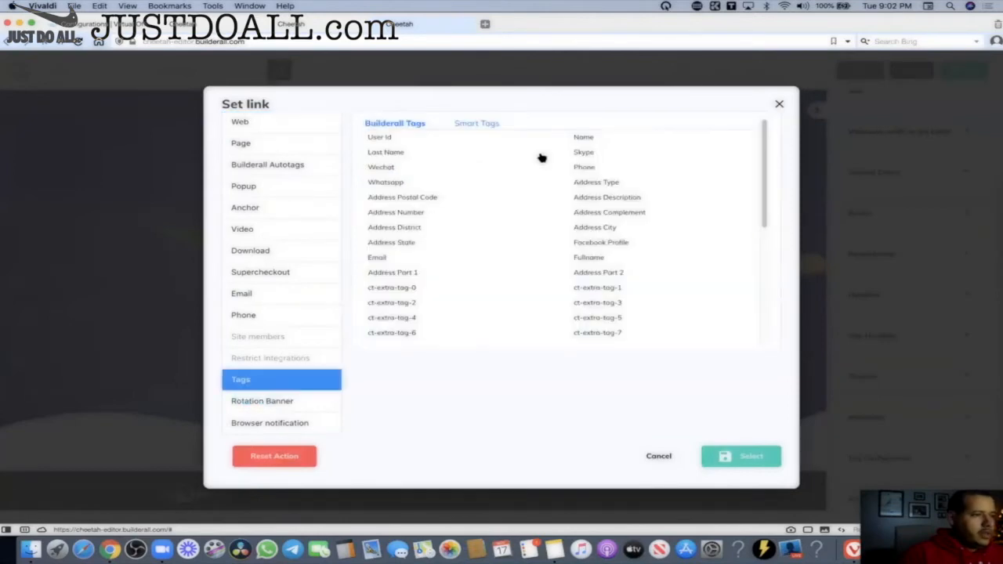
left_click(467, 127)
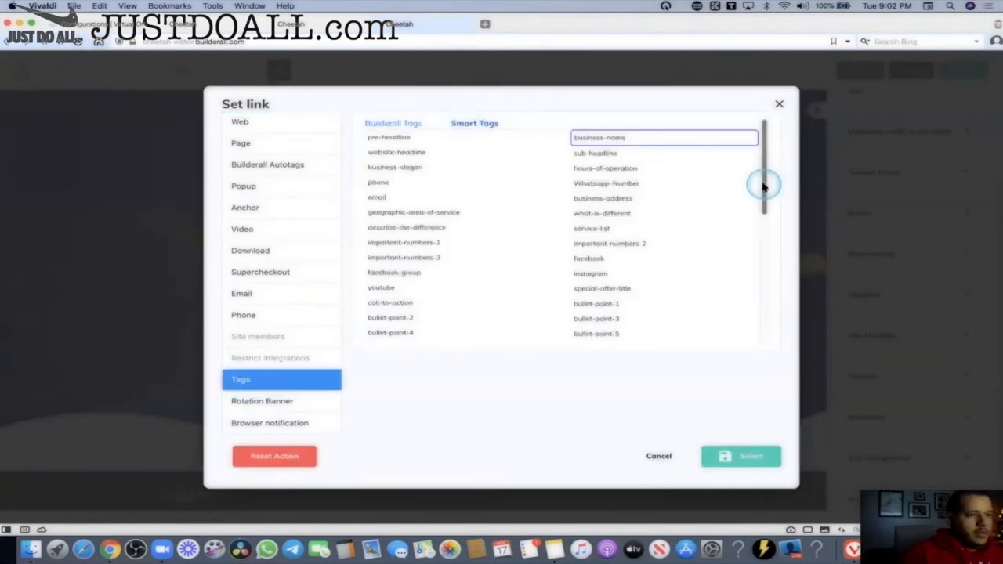
mouse_move(764, 186)
left_mouse_down()
mouse_move(757, 226)
mouse_move(763, 188)
left_mouse_up()
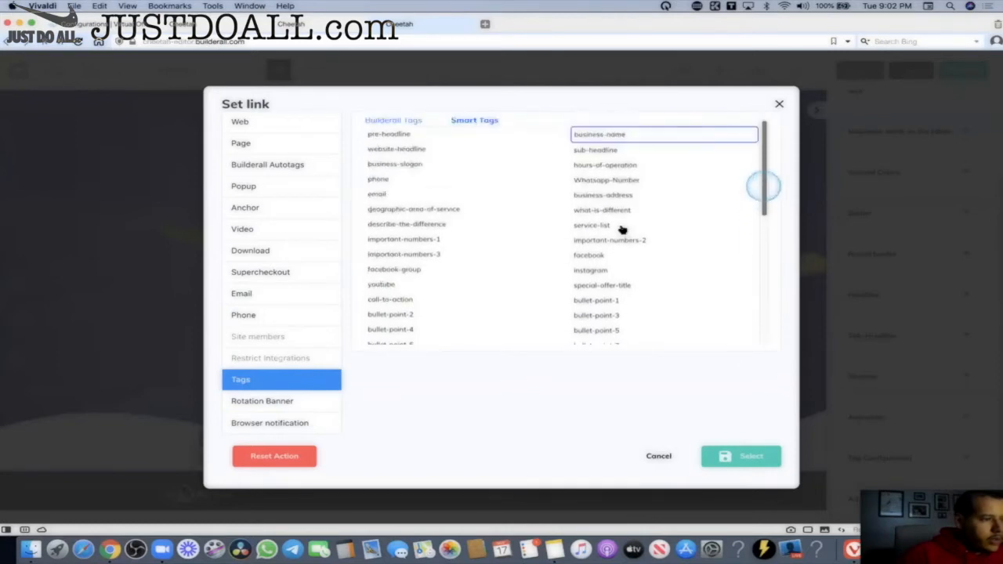
left_click(396, 152)
left_click(764, 457)
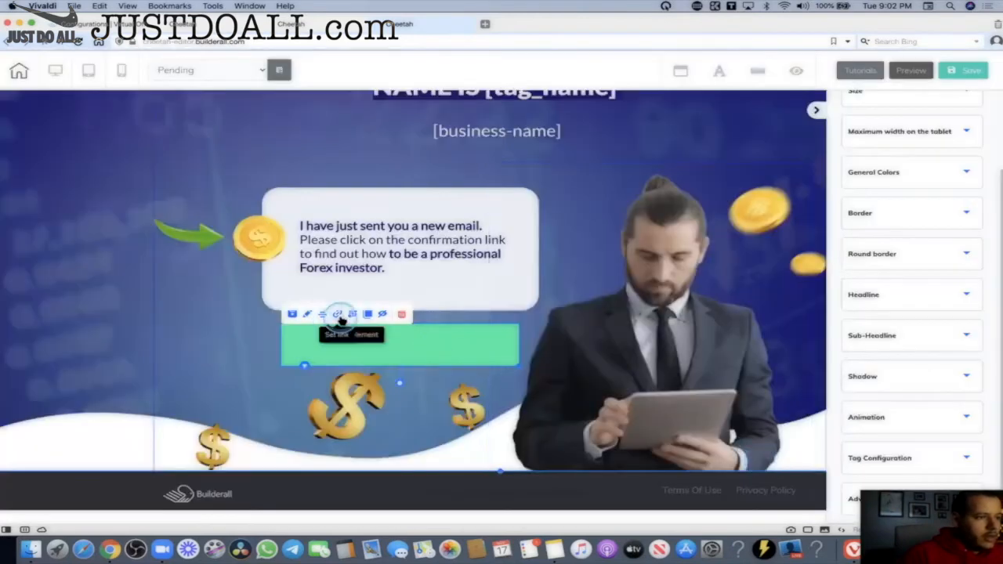
left_click(339, 318)
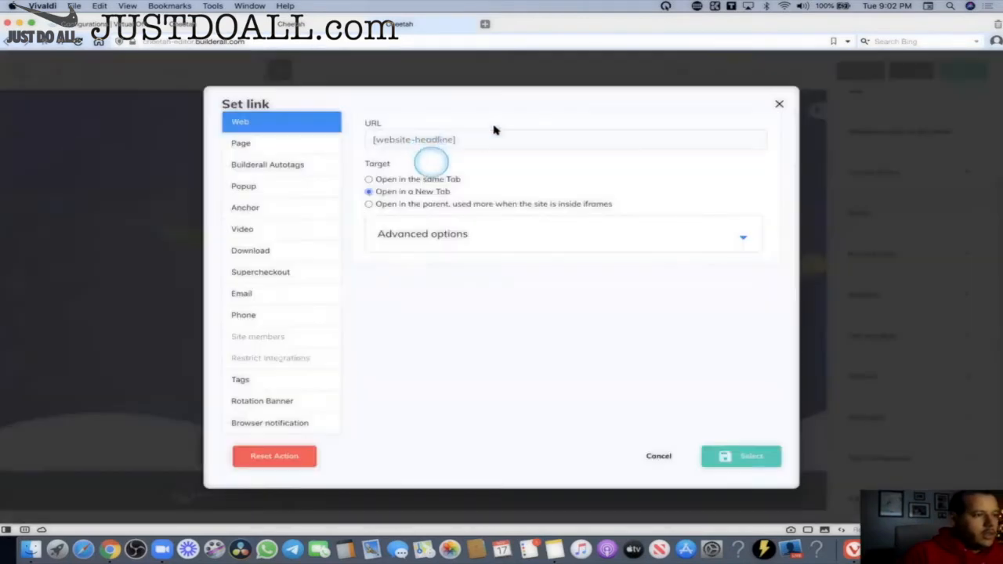
left_click_drag(484, 136, 372, 139)
left_click(423, 139)
left_click_drag(467, 139, 354, 143)
right_click(378, 140)
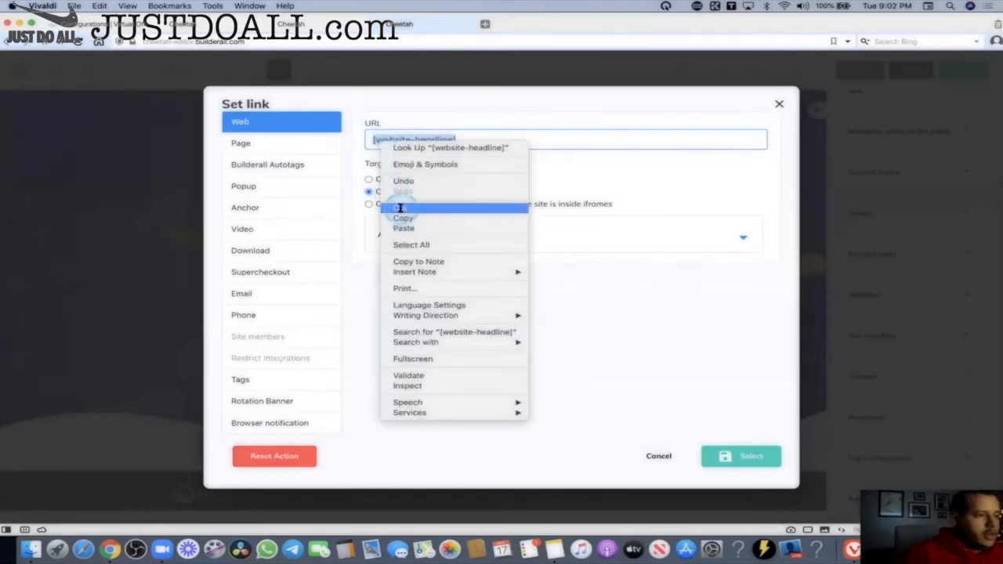
left_click(400, 206)
left_click(251, 146)
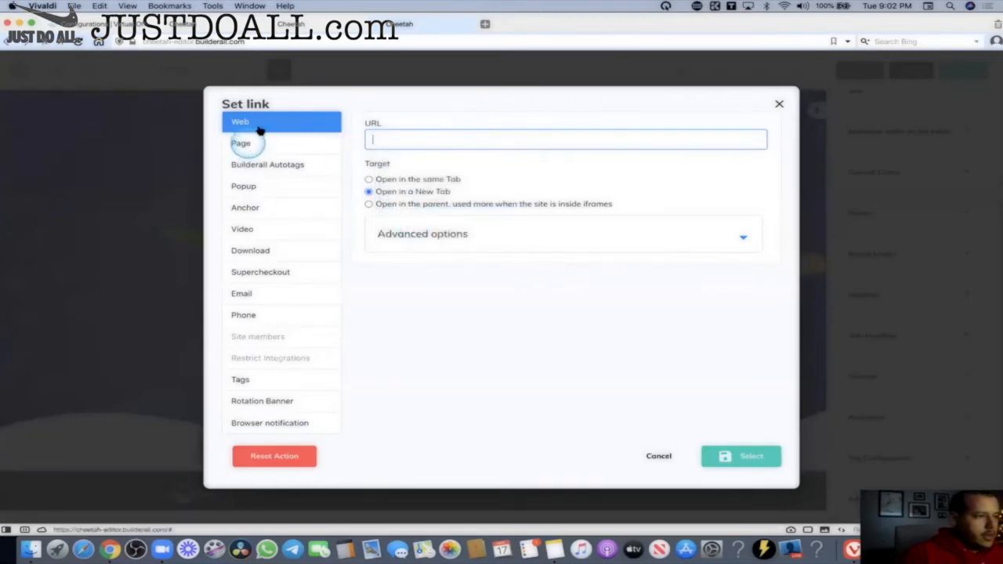
left_click(405, 137)
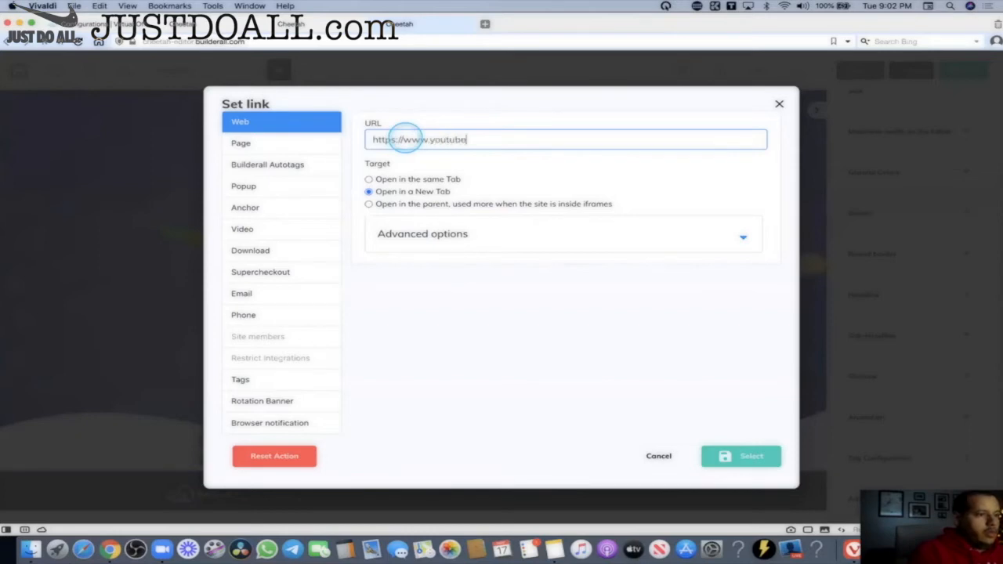
left_click(737, 456)
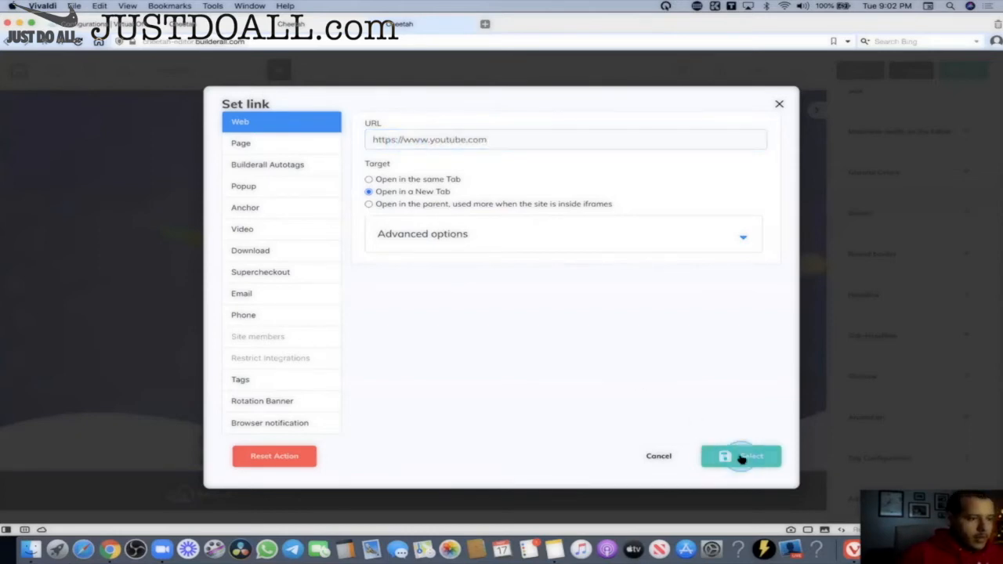
Paste [website-headline] as the button's headline, set font size 20, and save the page.
left_click(915, 296)
left_click(888, 351)
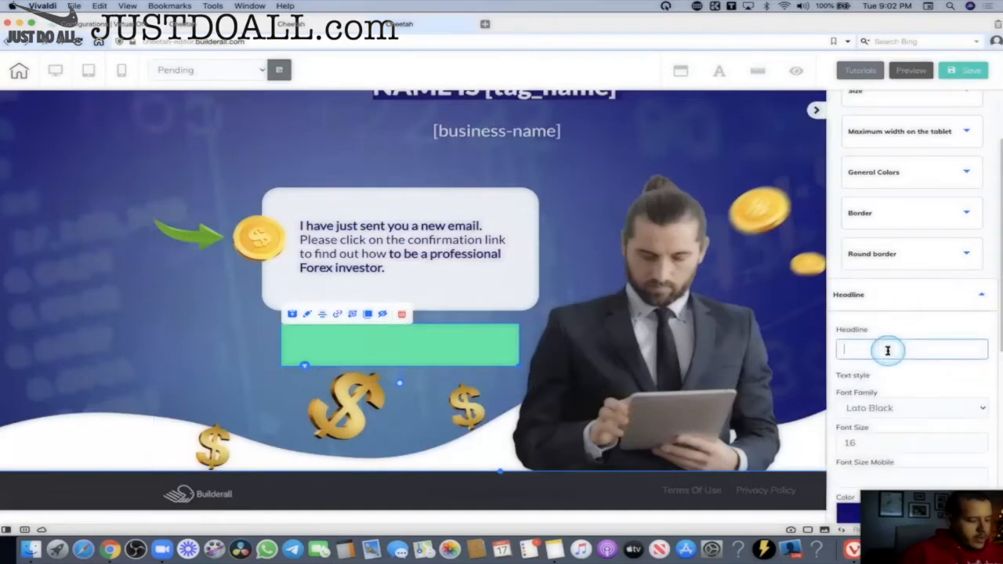
key("super+v")
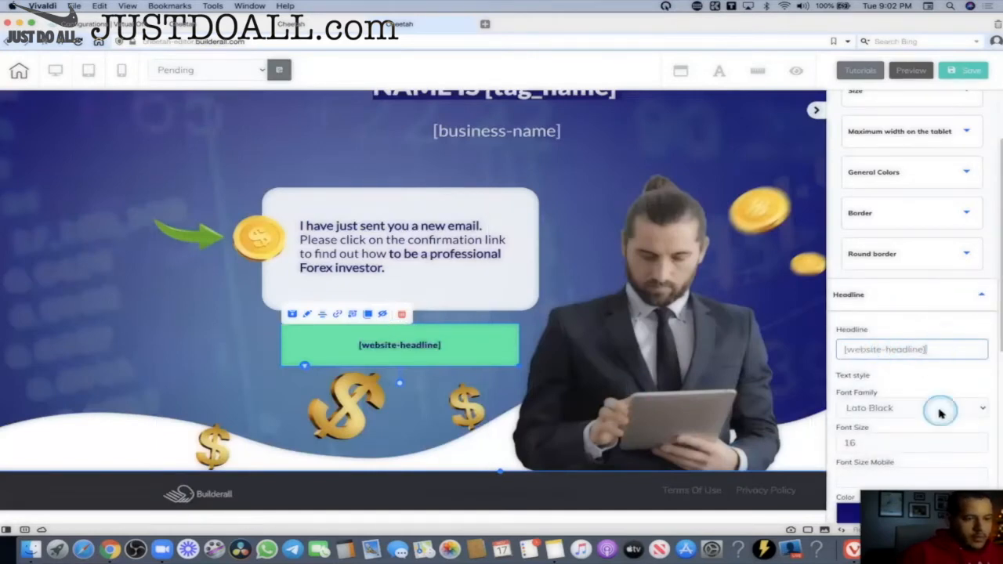
scroll(941, 413, "down", 4)
left_click(846, 394)
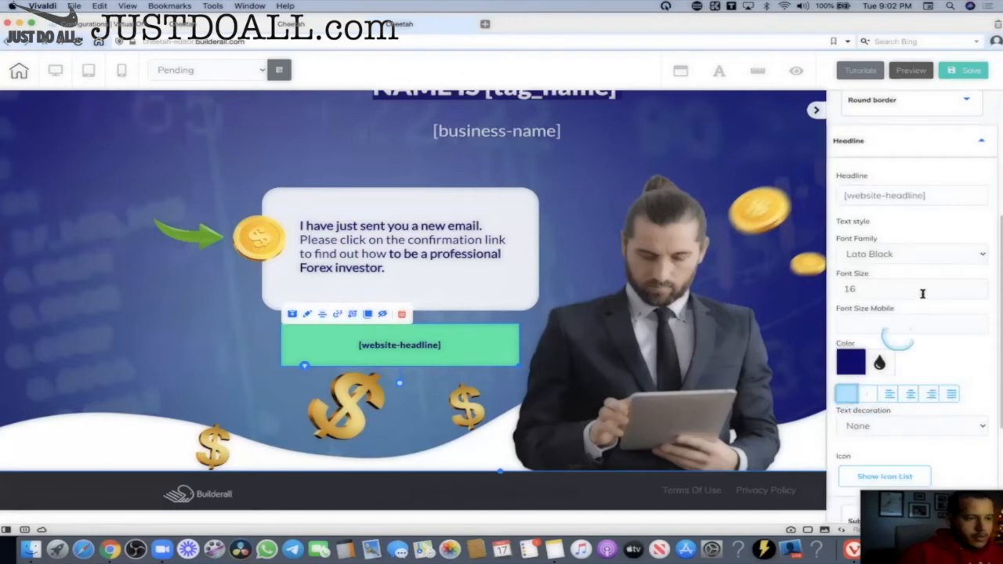
left_click(980, 286)
left_click(980, 286)
left_click(981, 287)
left_click(980, 287)
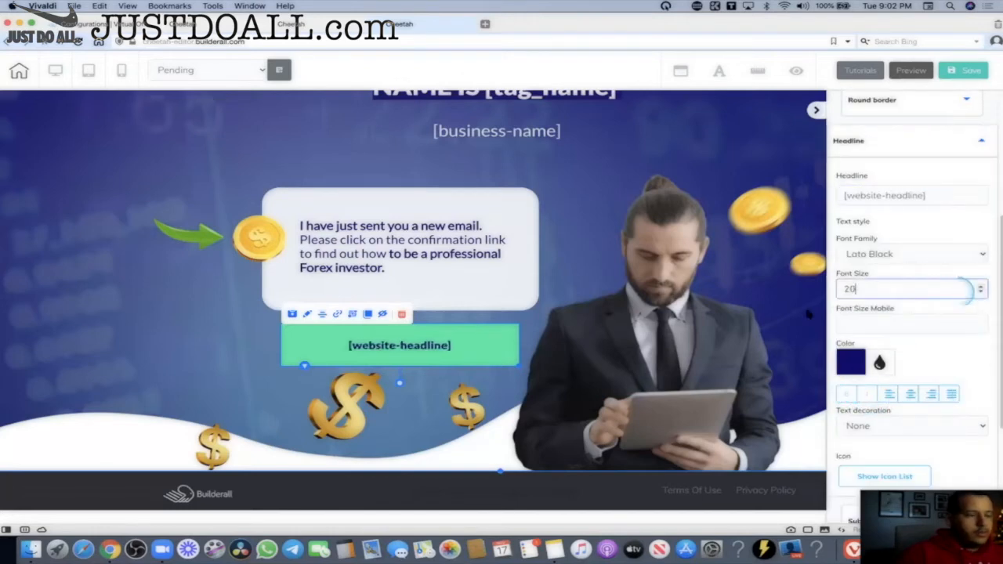
left_click(951, 78)
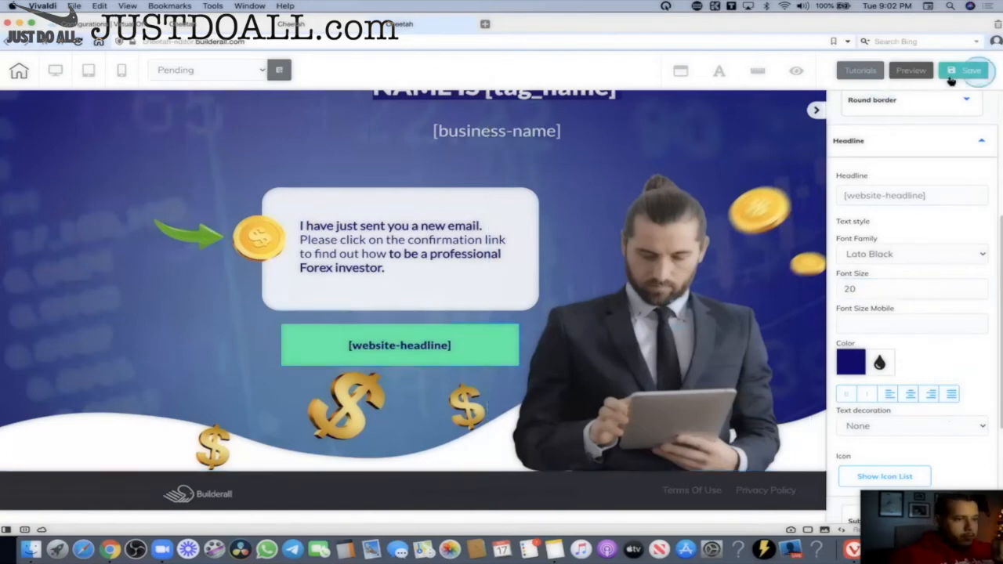
scroll(650, 221, "up", 2)
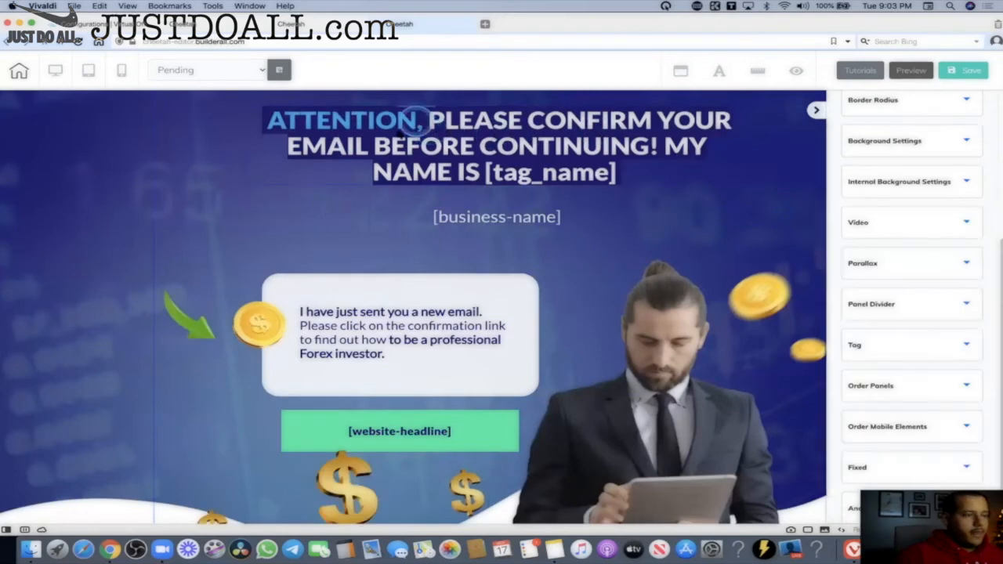
Delete ATTENTION from the headline, insert the pre-headline tag in its place, and save.
double_click(417, 122)
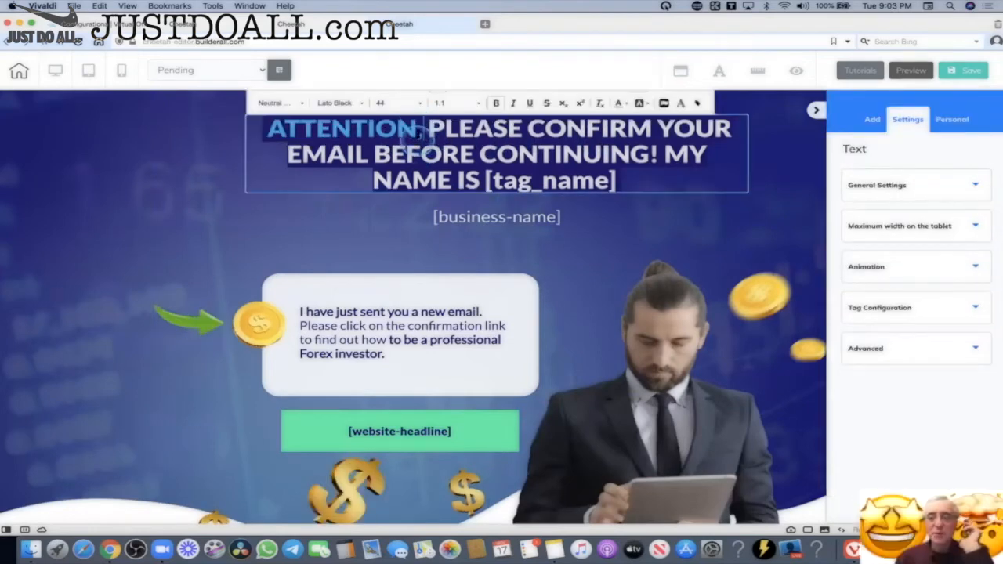
left_click_drag(423, 129, 245, 121)
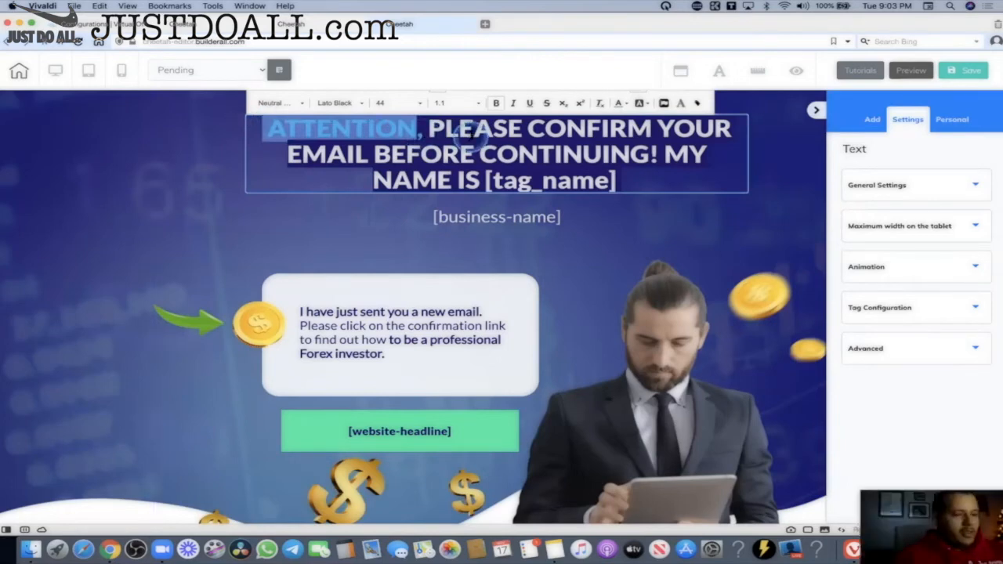
key("BackSpace")
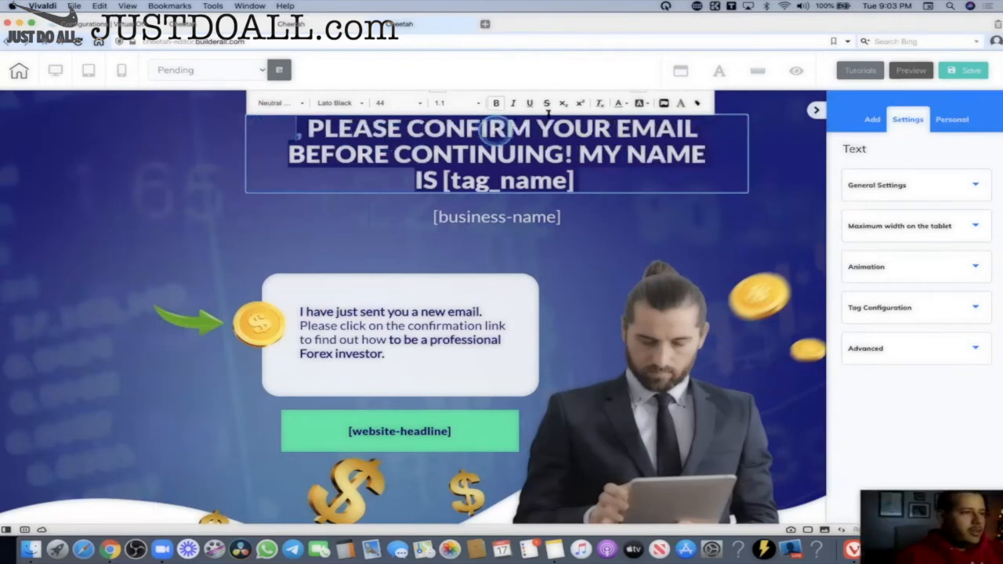
left_click(696, 104)
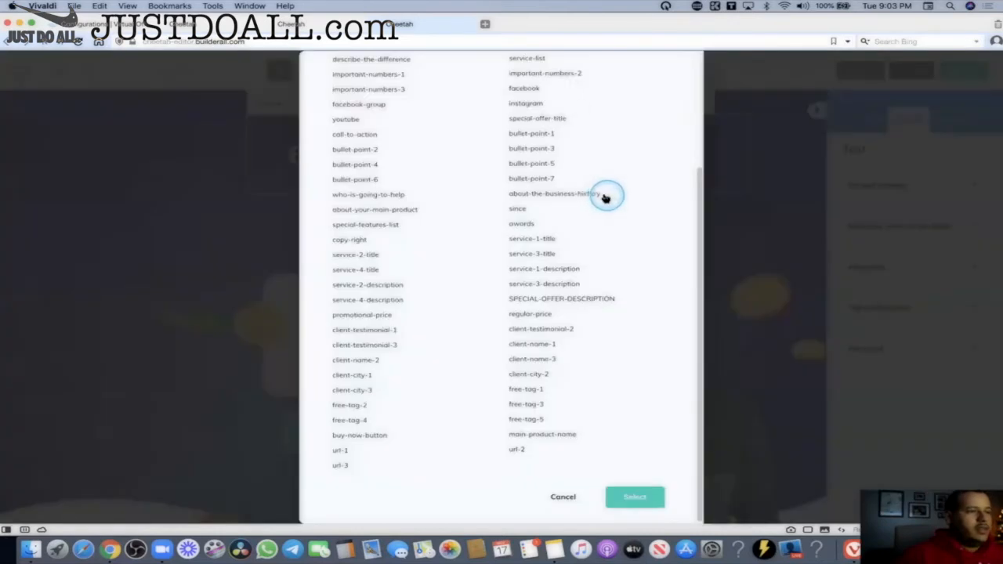
scroll(556, 149, "up", 5)
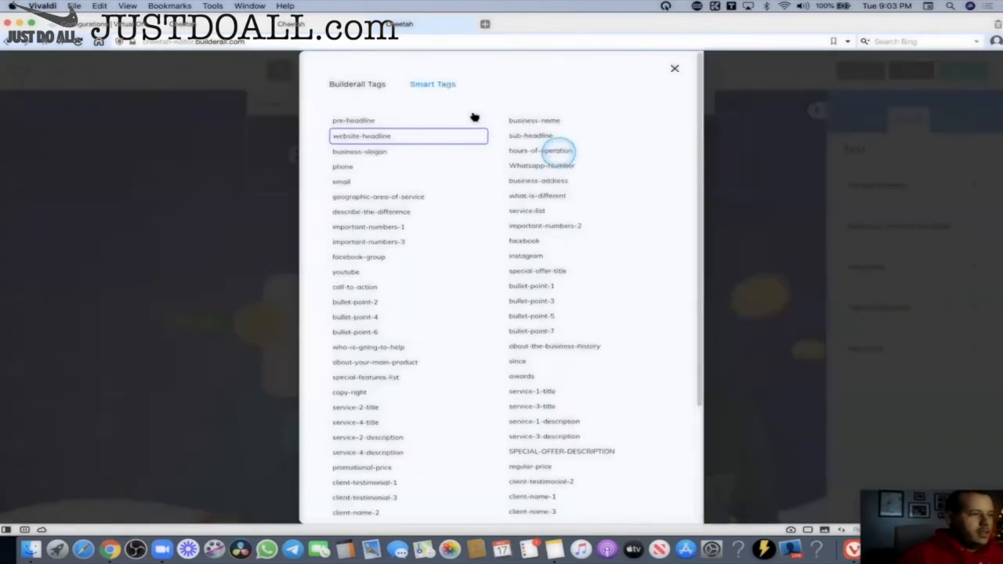
left_click(365, 122)
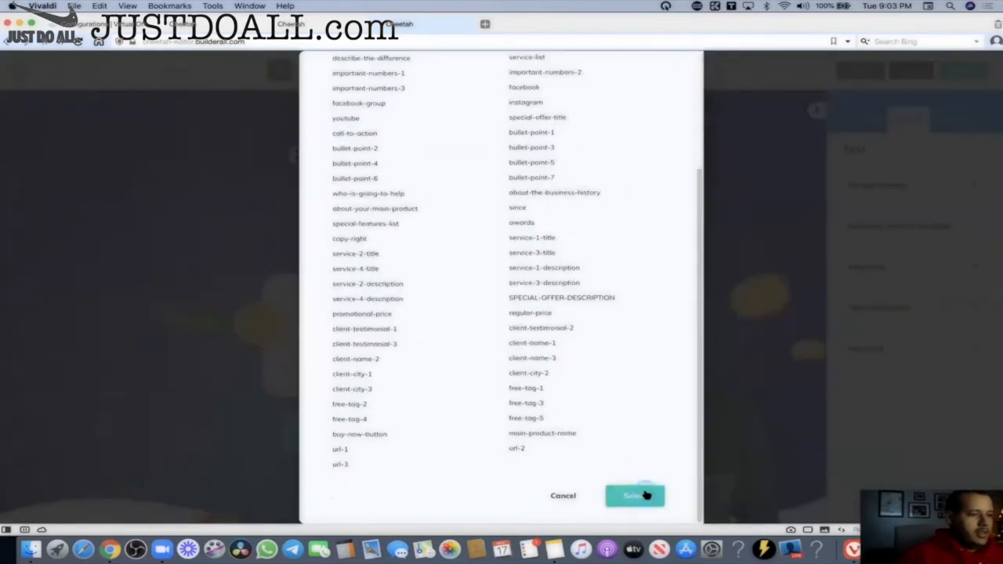
left_click(637, 496)
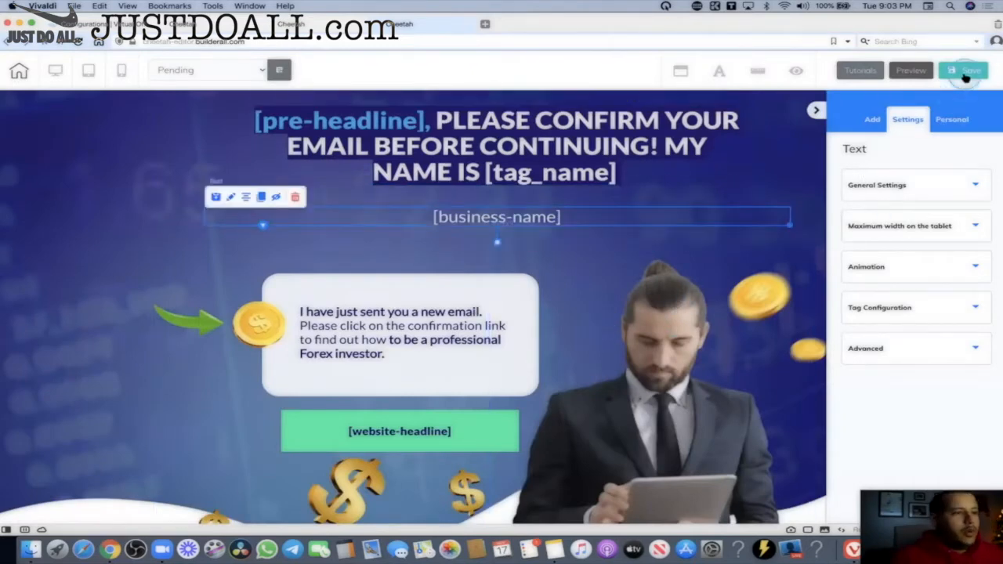
left_click(965, 72)
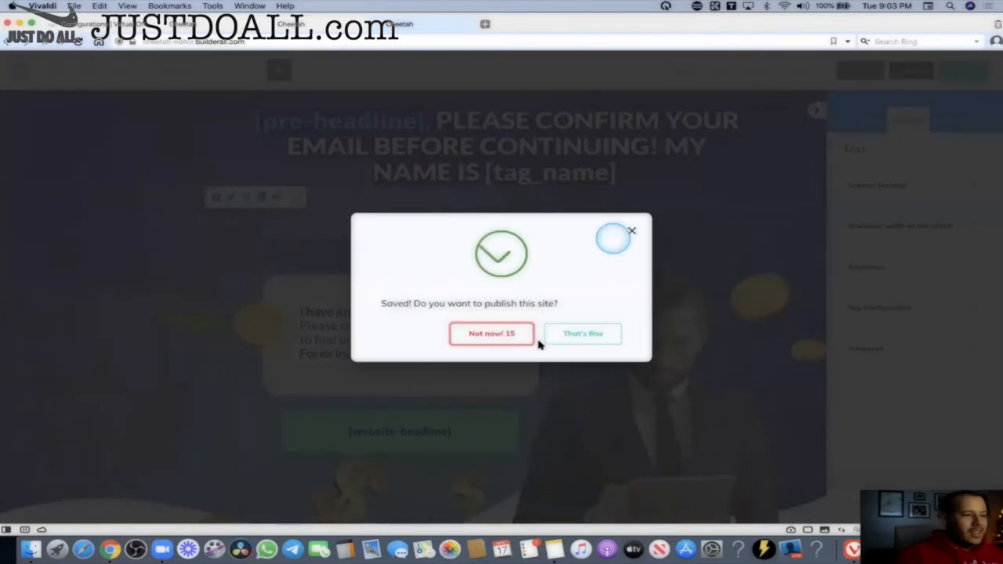
Save again and publish the IP002EN - Forex Course site, then switch to the other Cheetah tab.
left_click(601, 342)
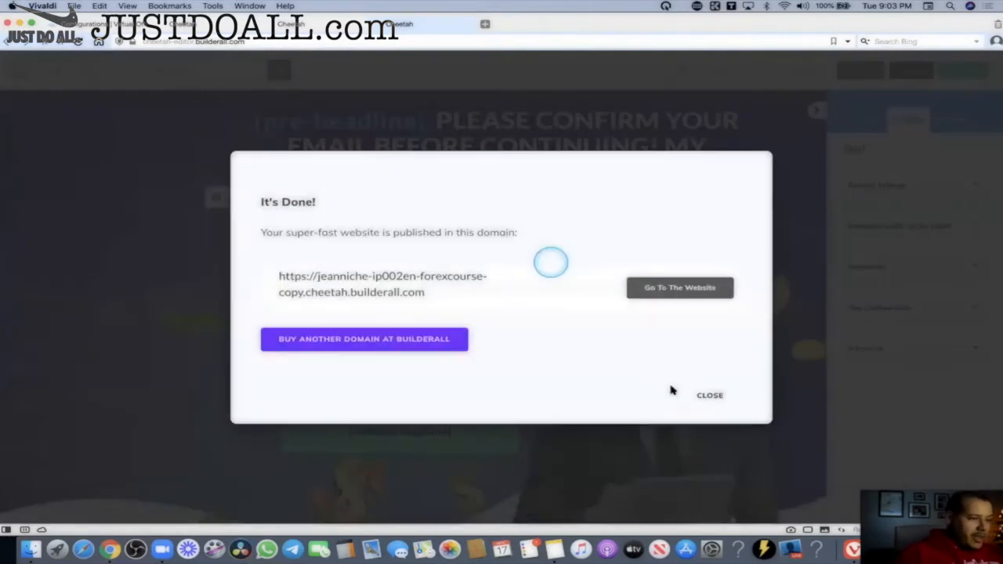
left_click(709, 395)
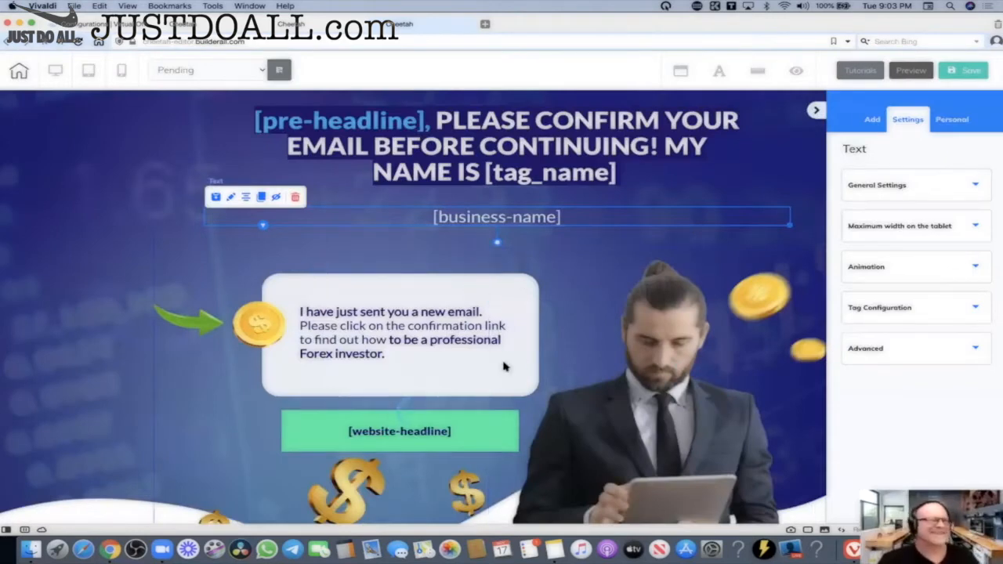
left_click(963, 77)
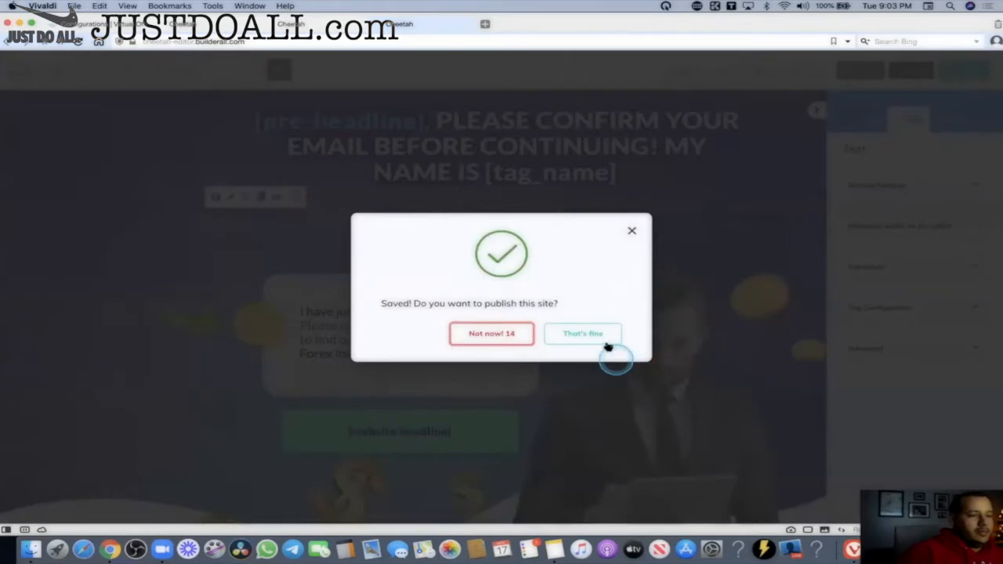
left_click(607, 344)
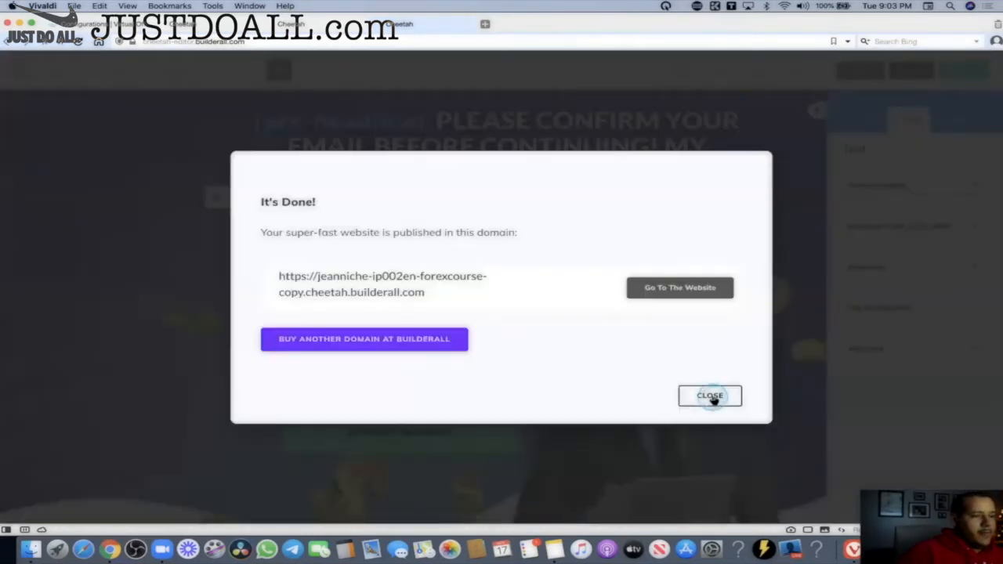
left_click(710, 397)
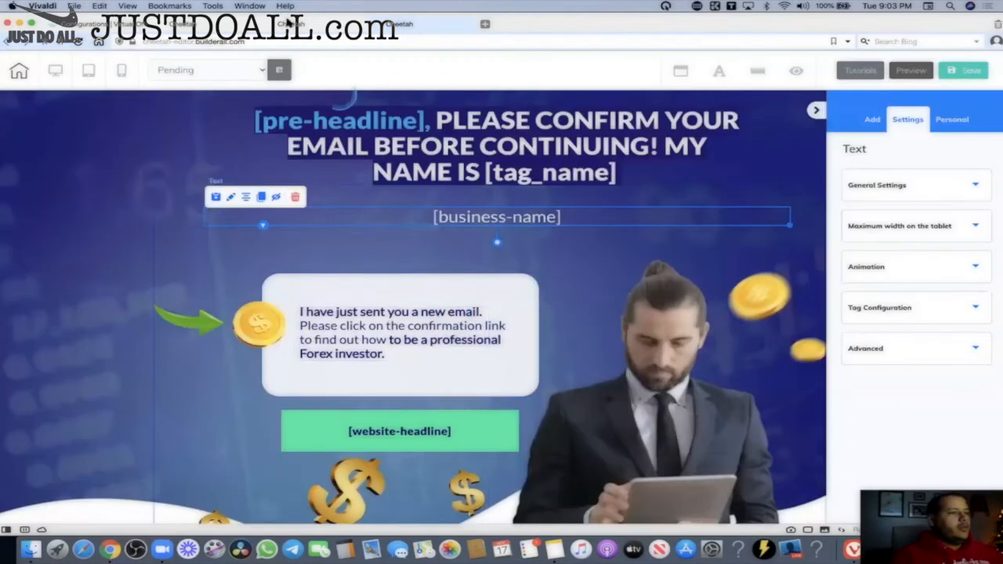
left_click(291, 24)
Open the site's live Pending page in a new tab from its page list.
left_click(202, 26)
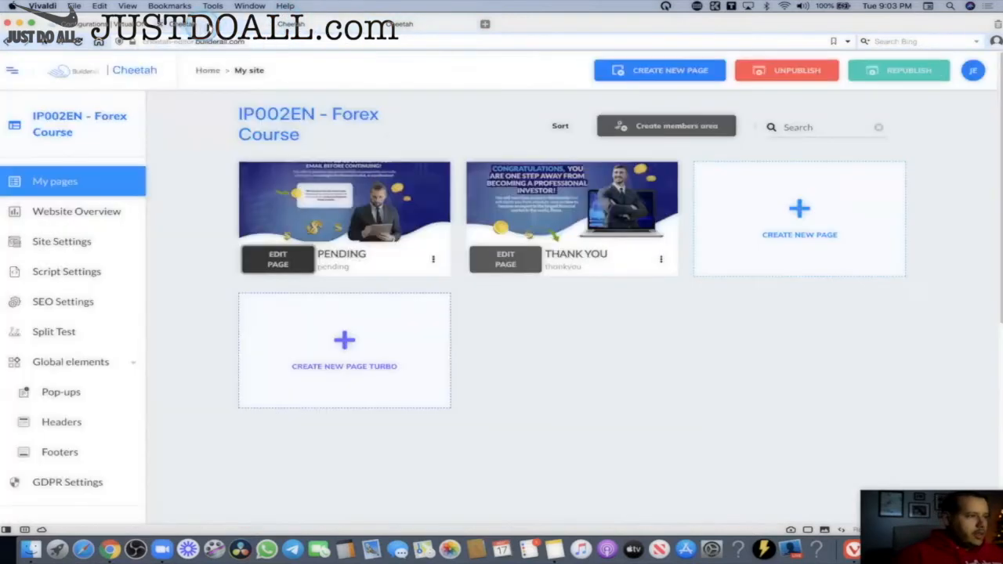
left_click(432, 259)
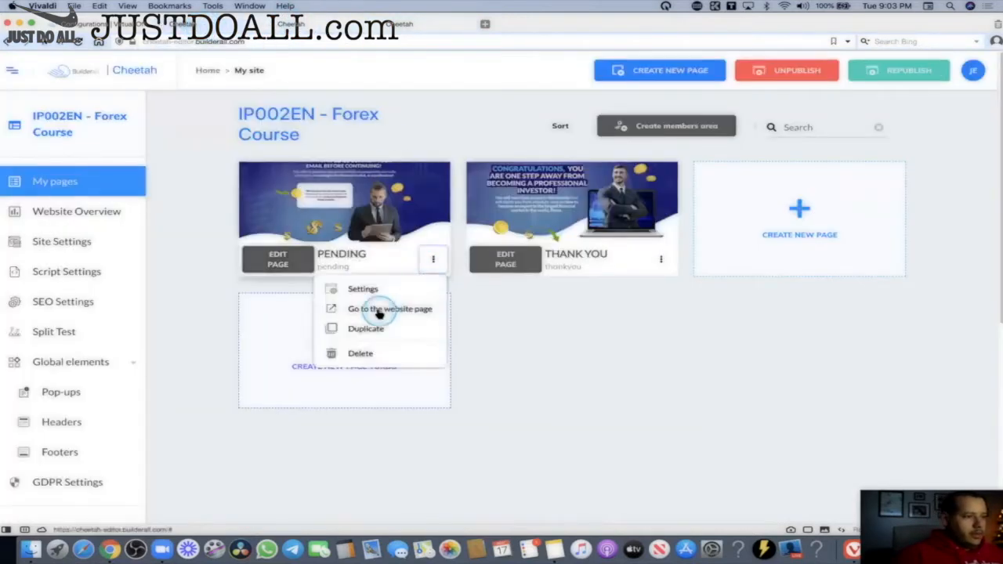
left_click(381, 310)
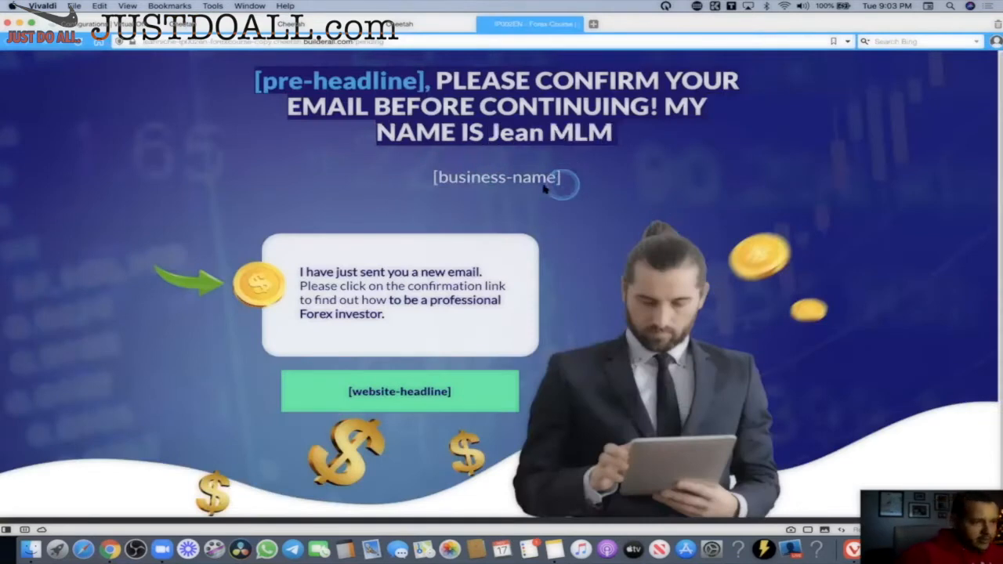
Compare the filled-in name with the unfilled [pre-headline] and [business-name] tags on the live page.
left_click_drag(489, 134, 613, 135)
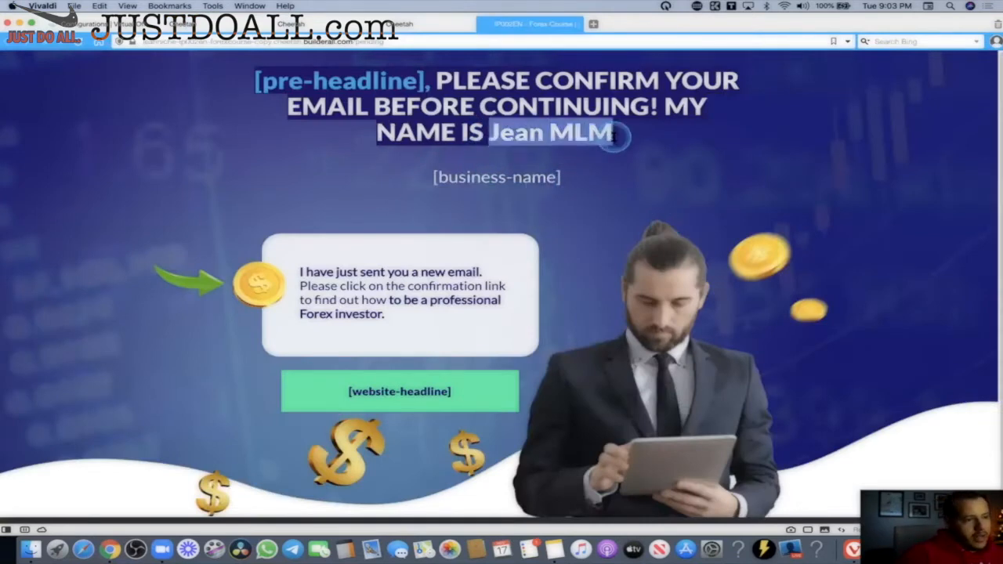
left_click(615, 136)
mouse_move(253, 84)
left_mouse_down()
mouse_move(424, 83)
mouse_move(242, 86)
left_mouse_up()
left_click_drag(582, 185, 405, 186)
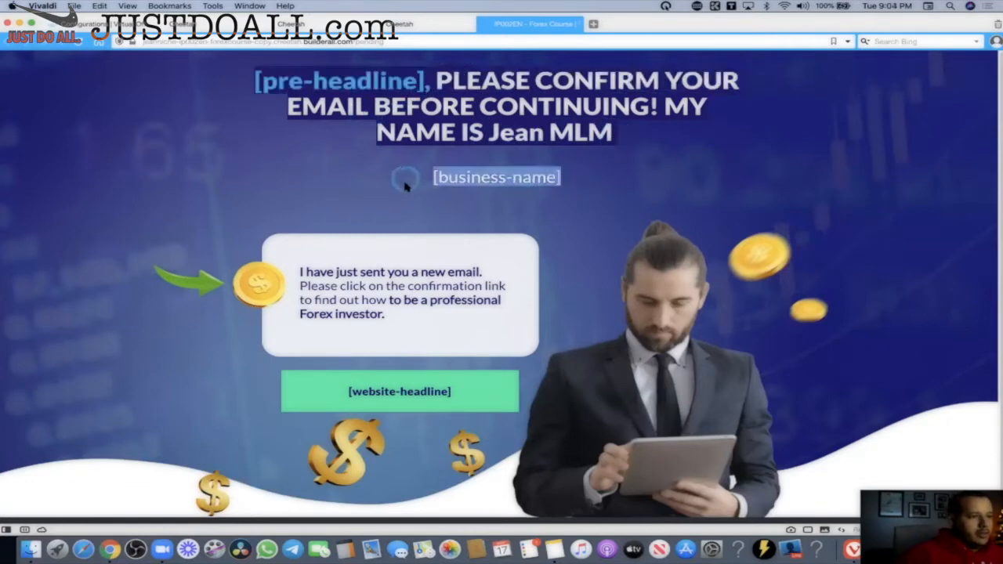
left_click(439, 338)
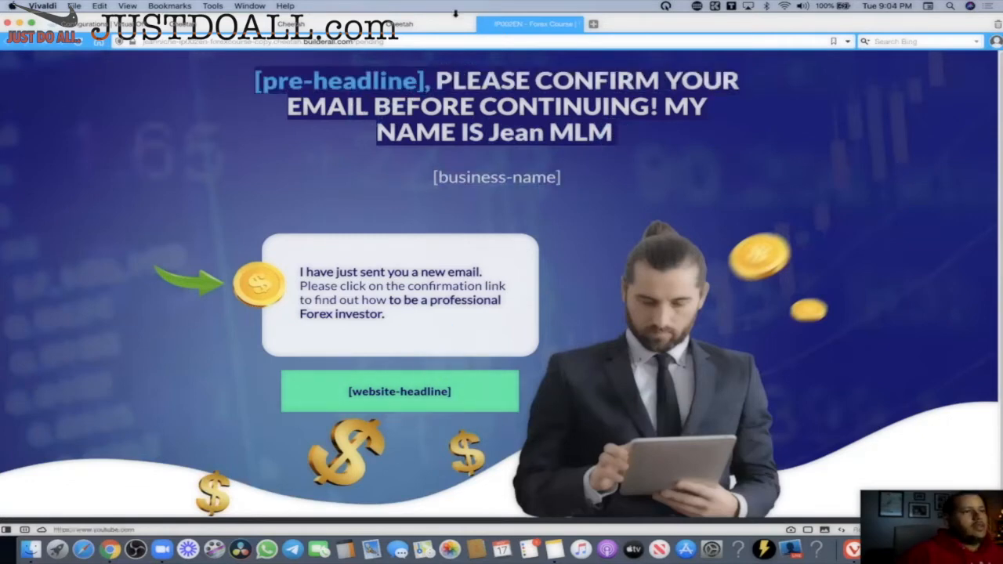
mouse_move(428, 28)
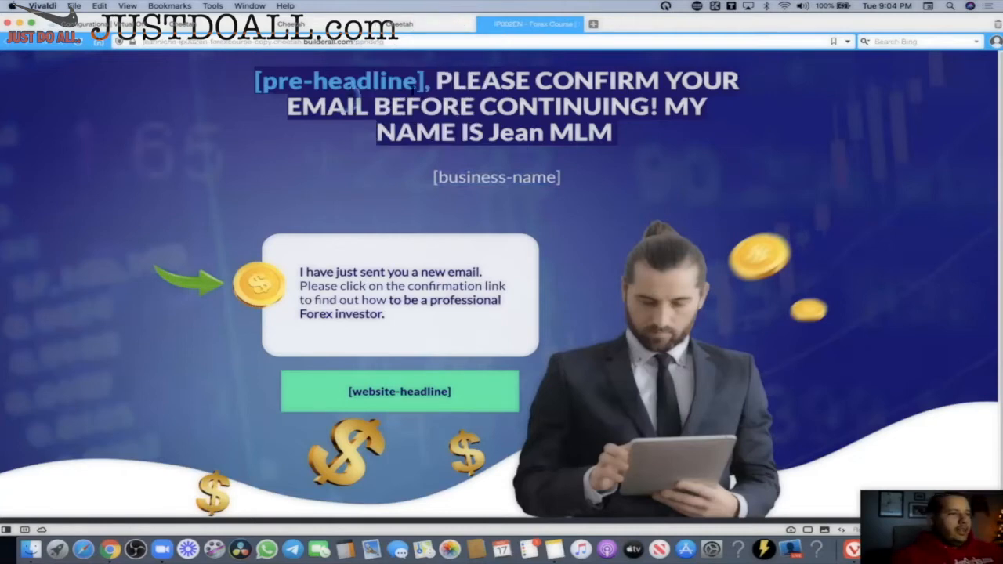
scroll(509, 185, "down", 1)
scroll(580, 208, "up", 1)
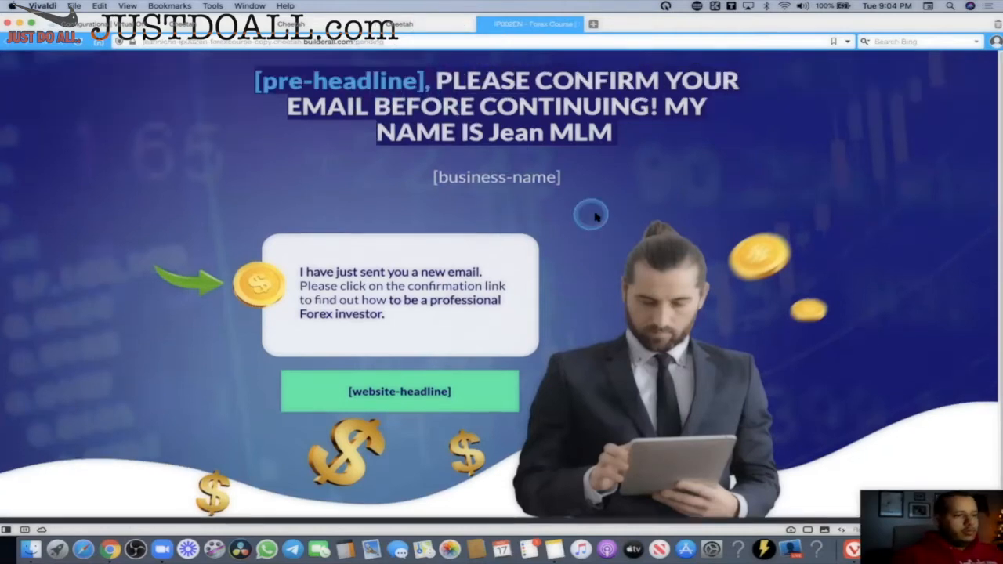
Review the headline text once more and return to the page builder.
left_click_drag(432, 83, 245, 92)
mouse_move(431, 28)
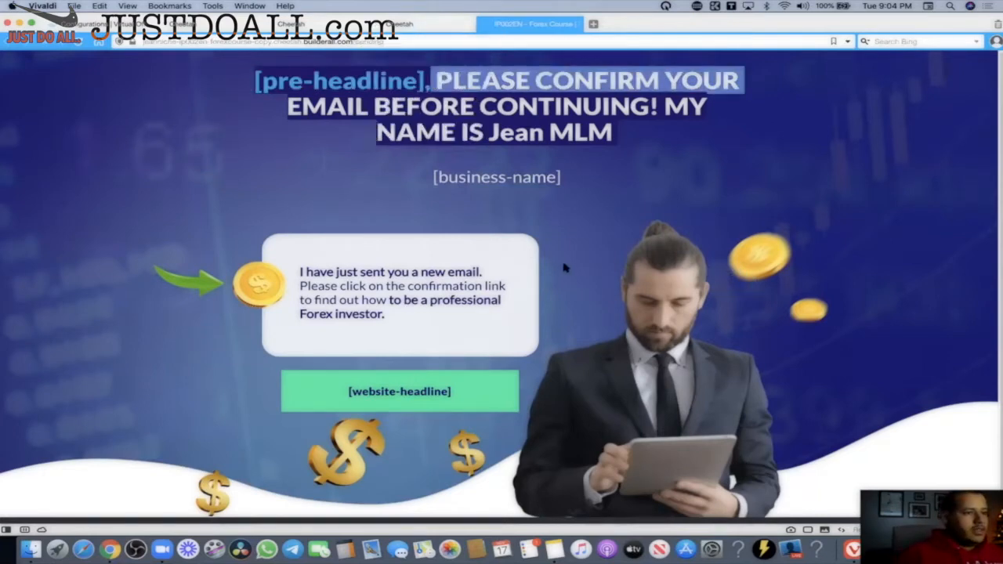
left_click(424, 24)
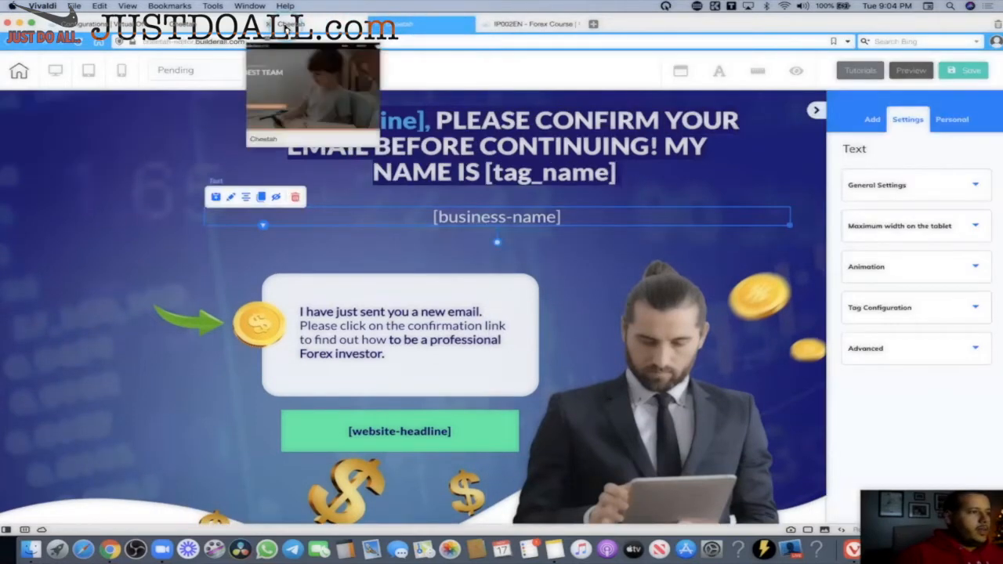
Open the Forex Course site's public link settings from the websites list.
left_click(102, 24)
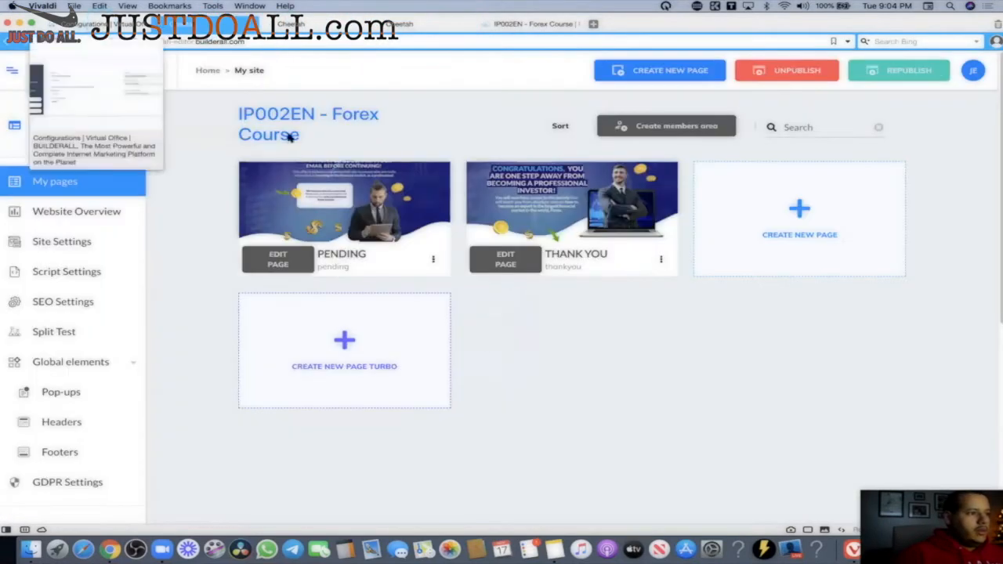
left_click(206, 69)
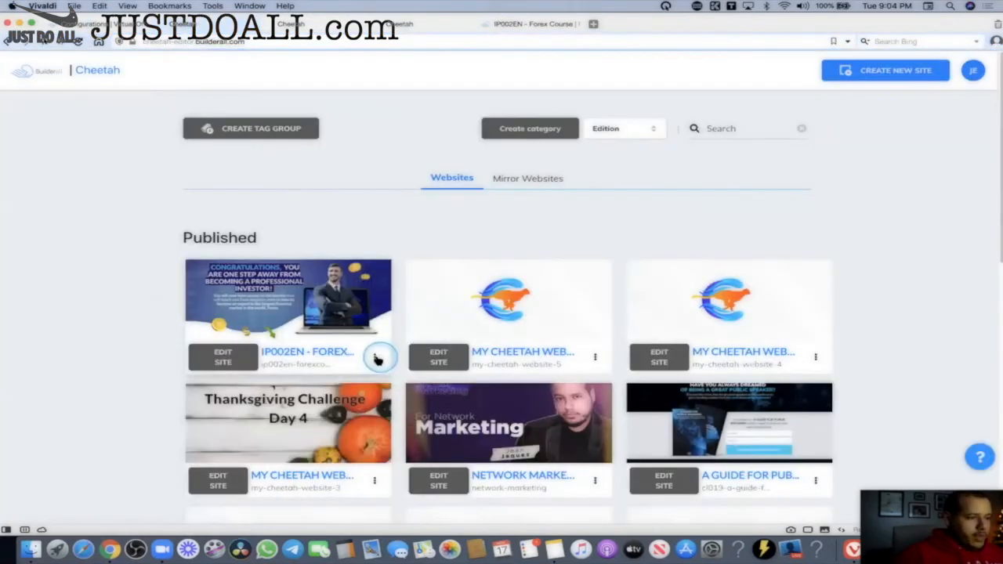
left_click(375, 357)
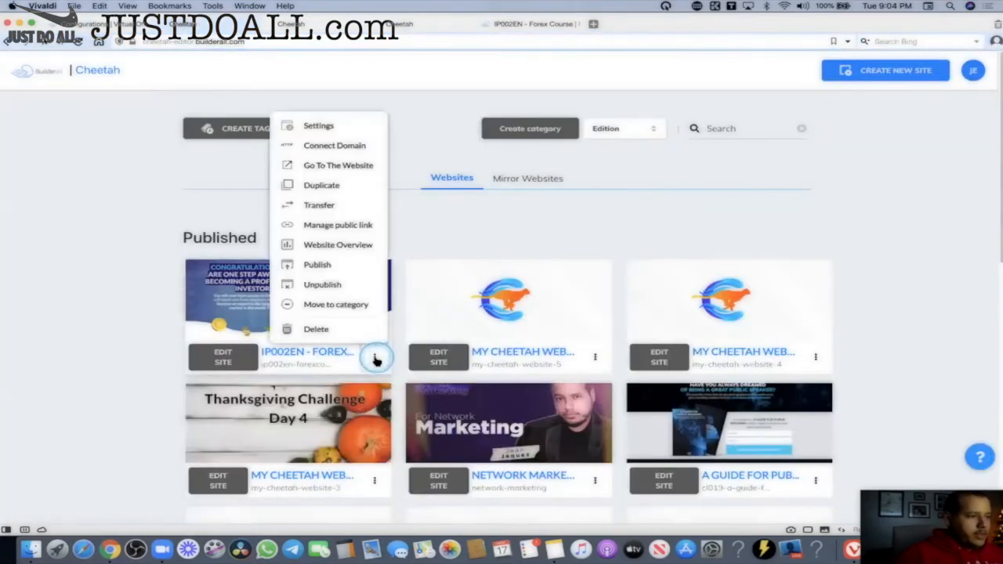
left_click(326, 227)
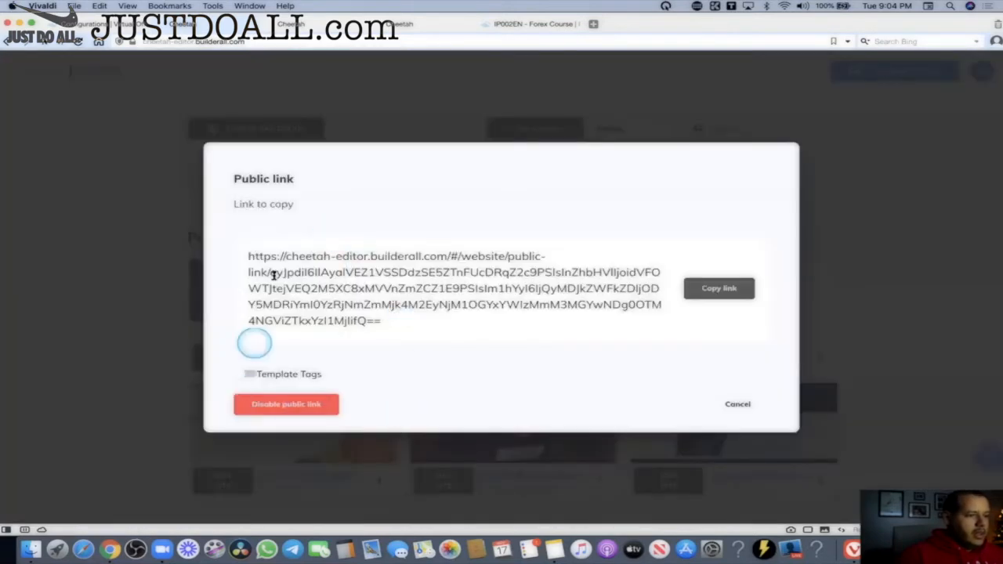
Turn on Template Tags, copy the public link, and close the first account's window.
left_click(256, 376)
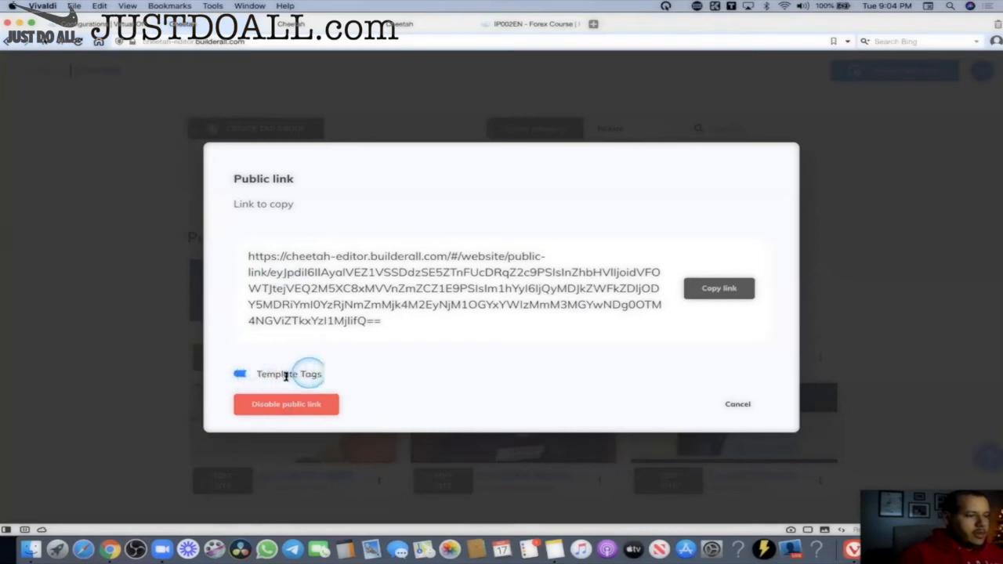
left_click(737, 290)
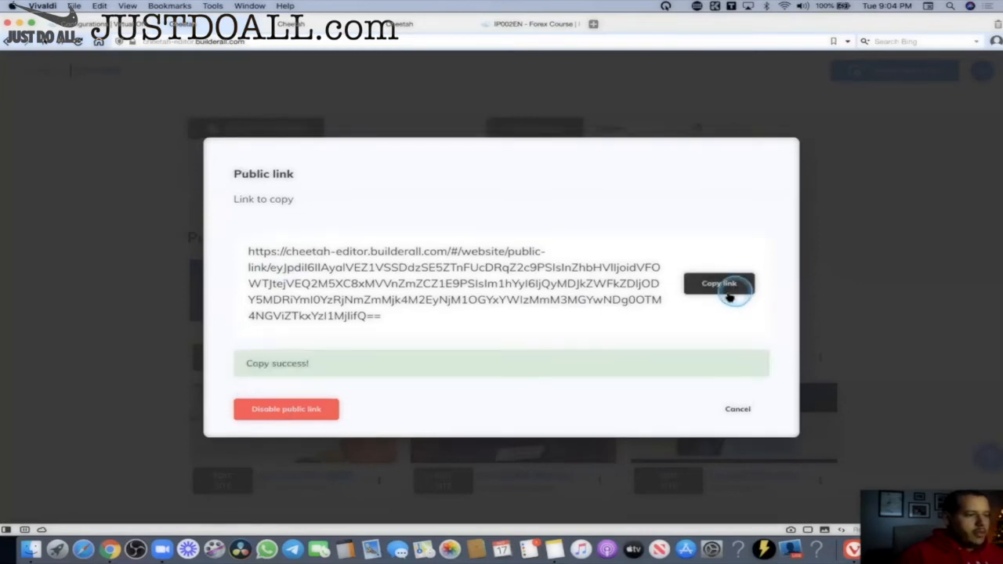
left_click(737, 405)
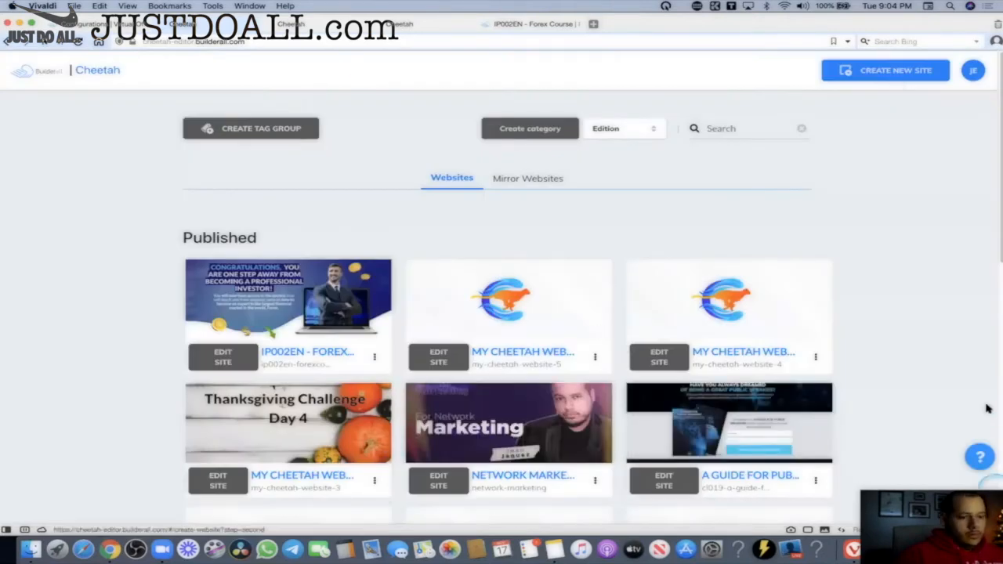
left_click(19, 26)
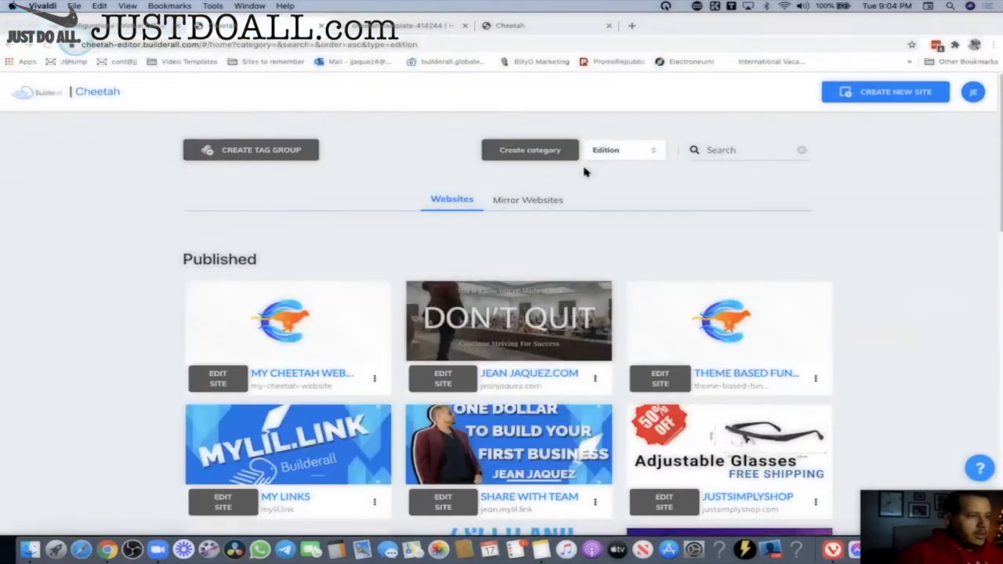
Load the copied public link in the second account's Chrome window.
left_click(912, 288)
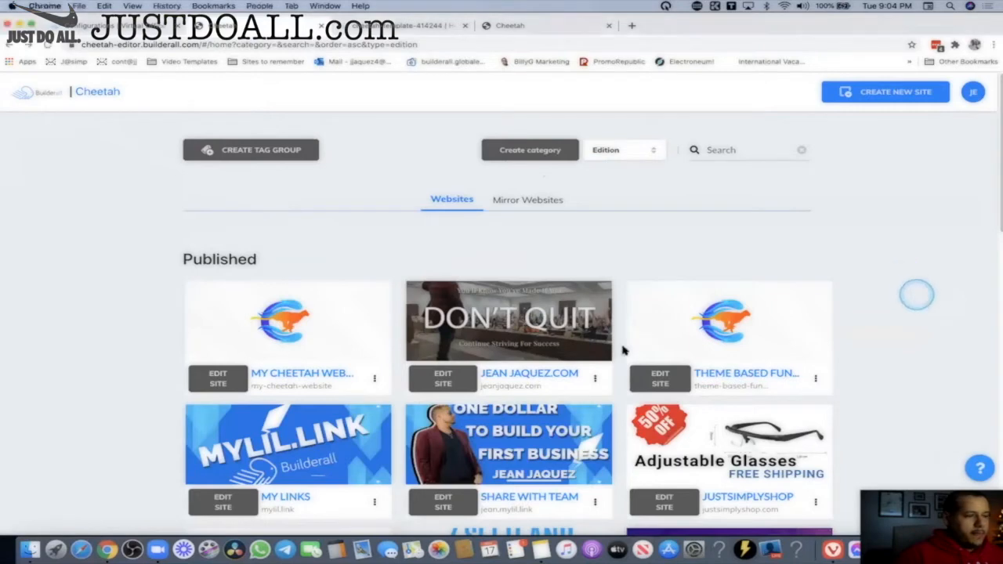
left_click(589, 46)
key("super+v")
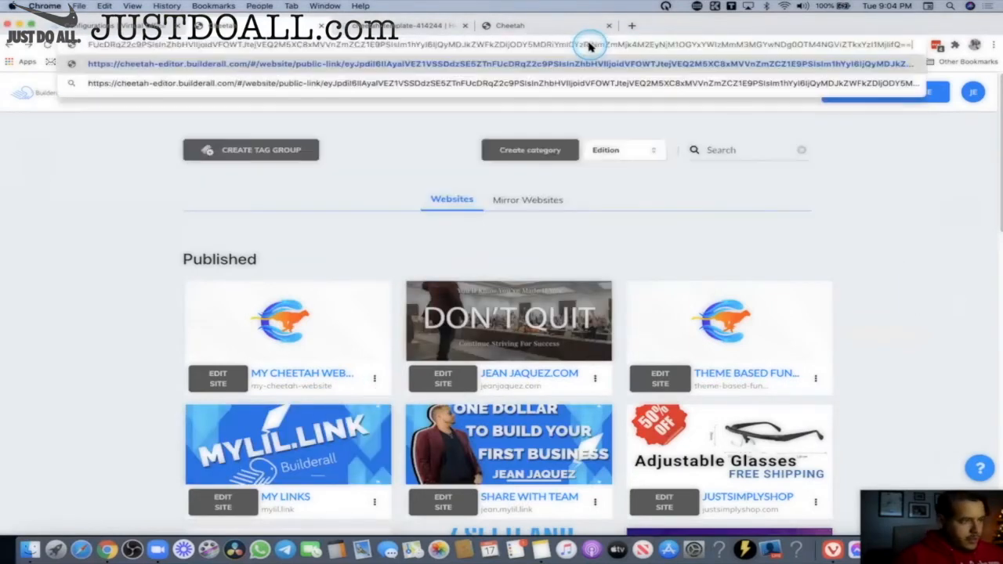
key("Return")
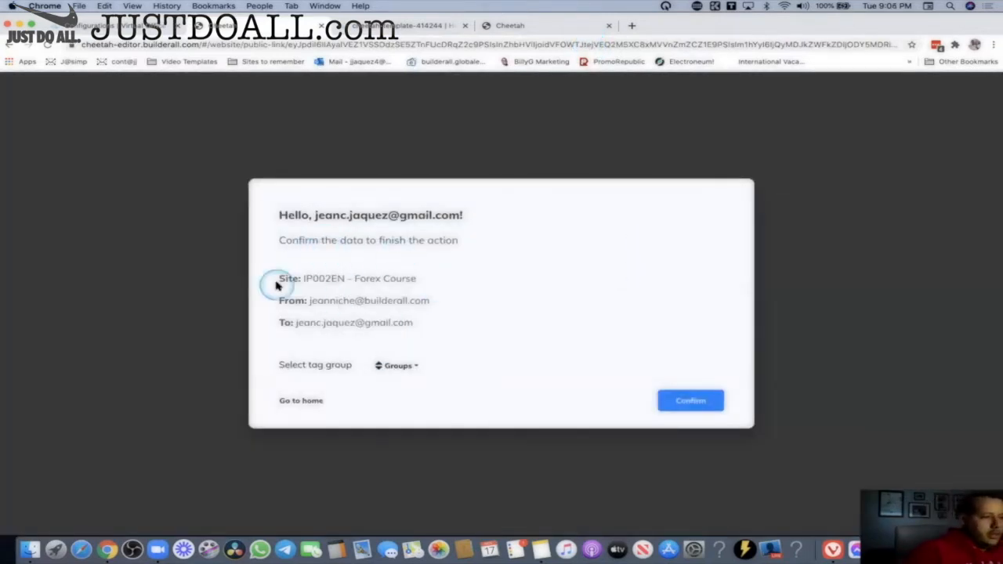
Choose the Team Webi tag group and confirm importing IP002EN - Forex Course.
left_click_drag(276, 226, 459, 241)
left_click_drag(383, 279, 448, 277)
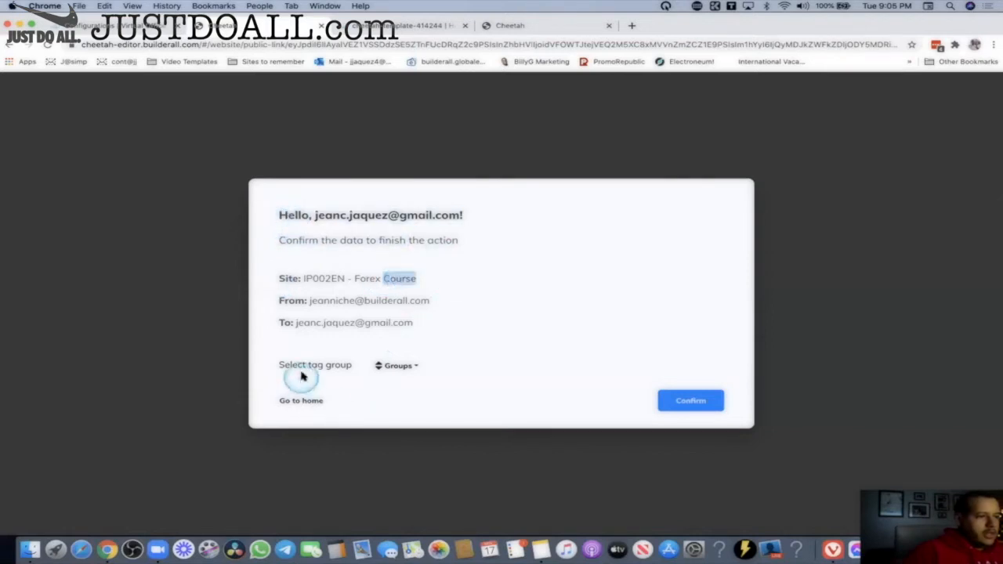
left_click_drag(282, 365, 448, 363)
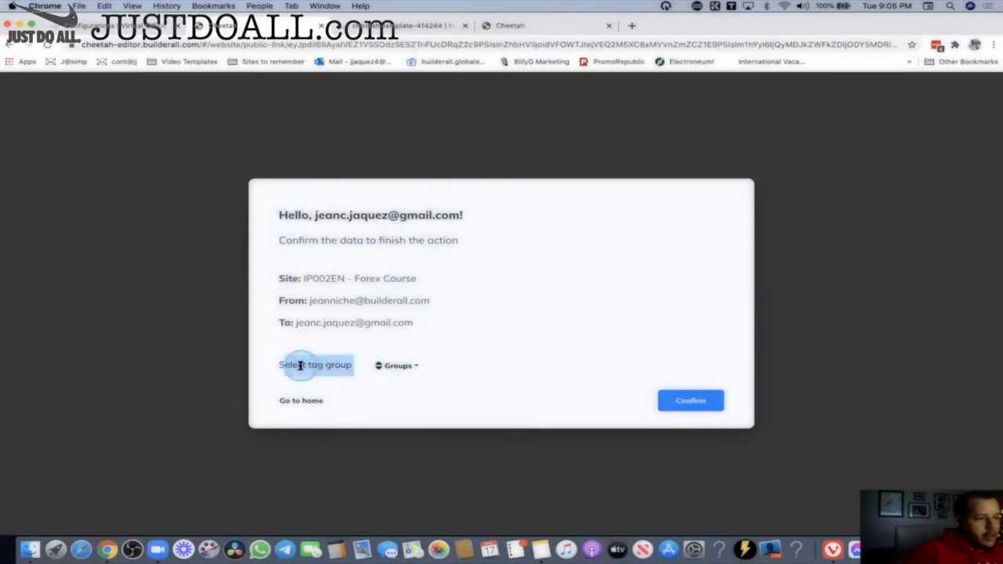
left_click(298, 365)
left_click(404, 366)
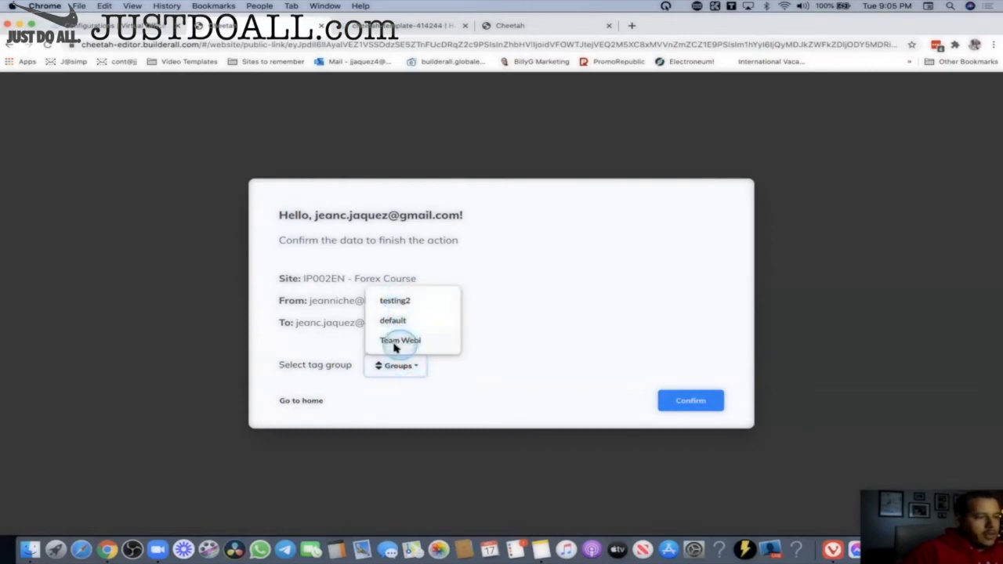
left_click(393, 340)
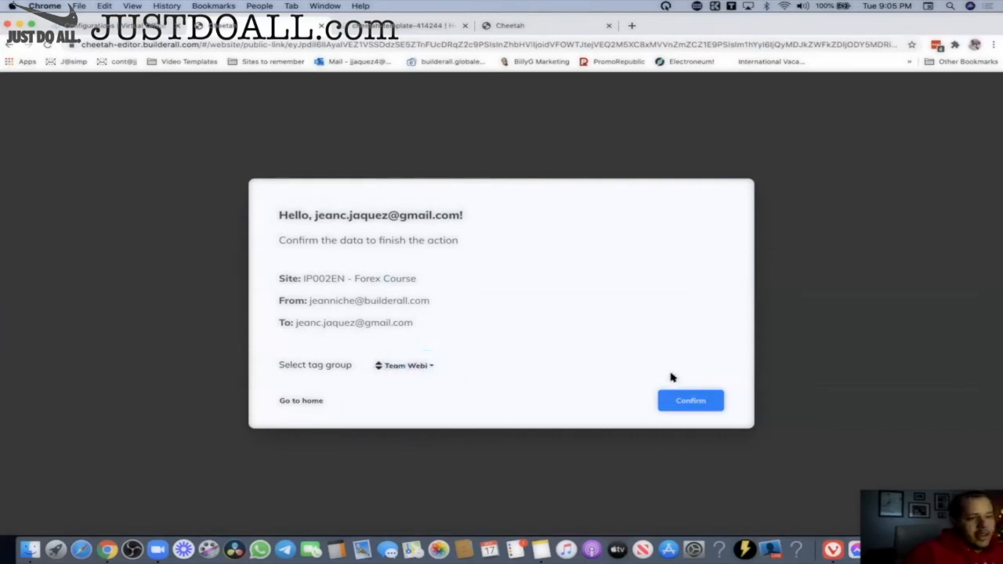
left_click(696, 405)
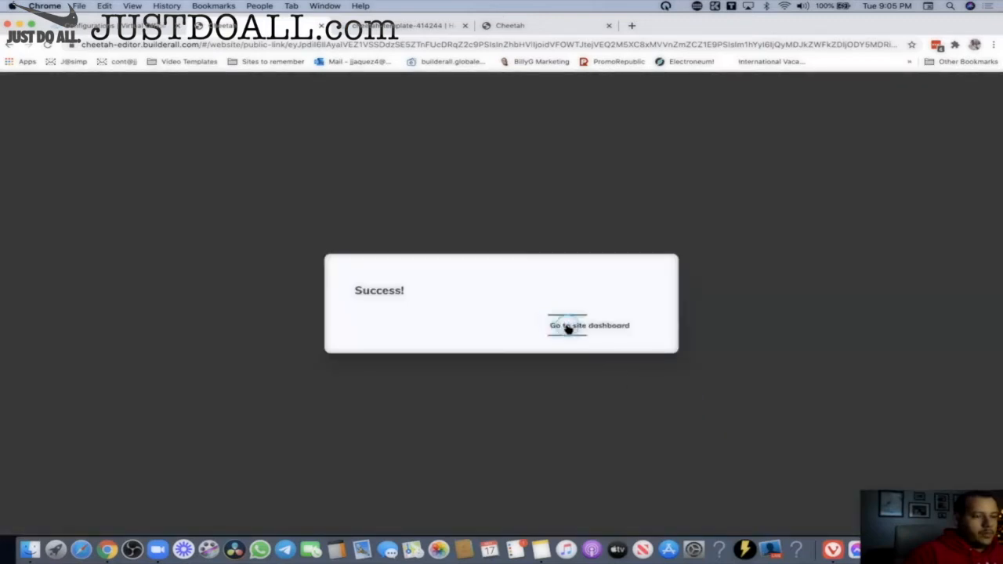
Publish the imported site from its dashboard, check it, and dismiss the confirmation.
left_click(567, 329)
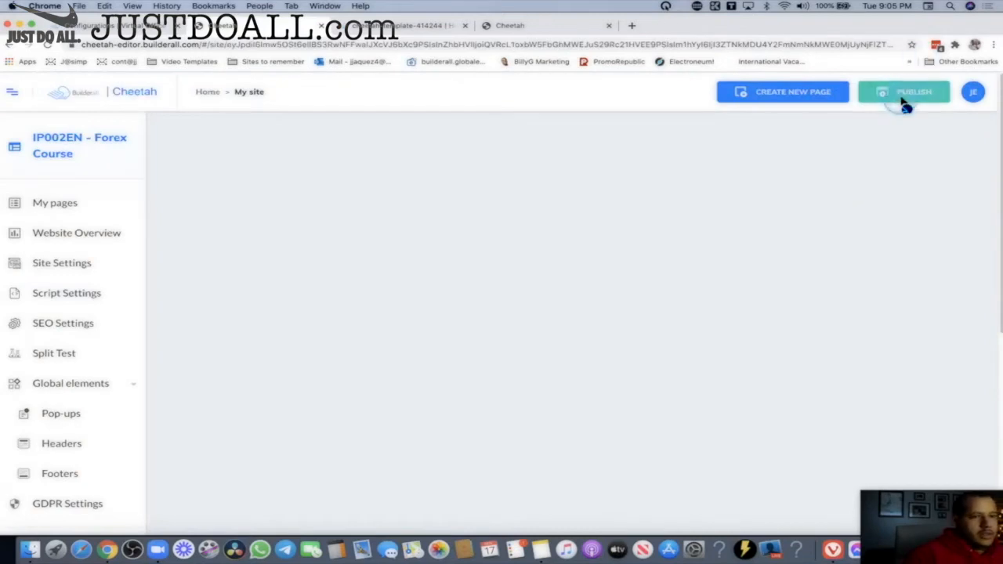
left_click(909, 98)
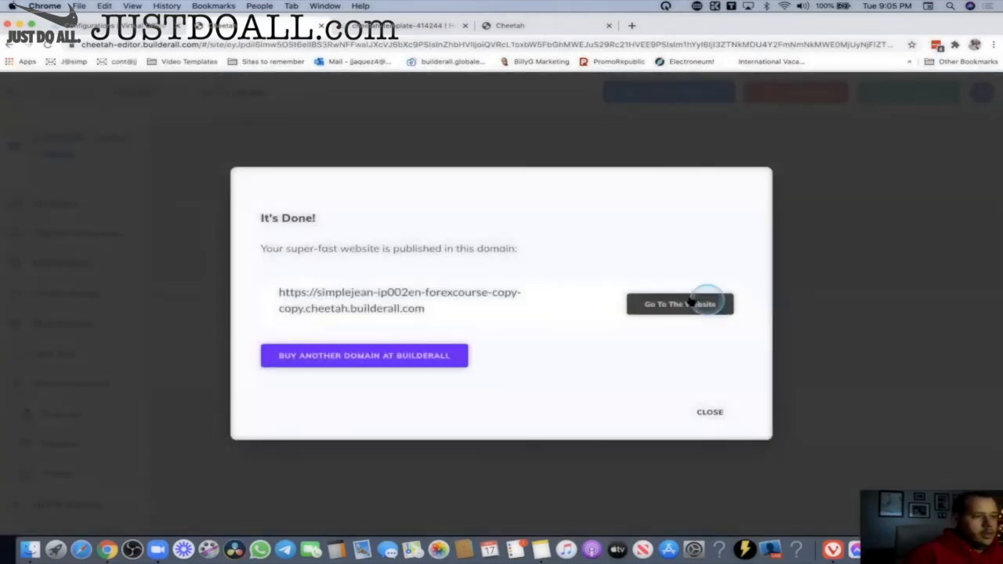
left_click(667, 306)
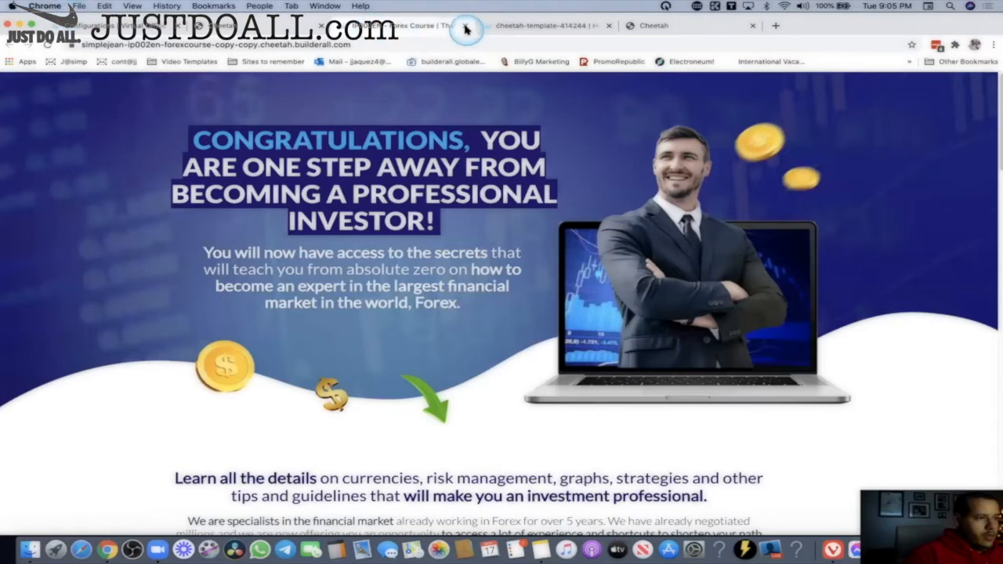
key("super+w")
left_click(709, 410)
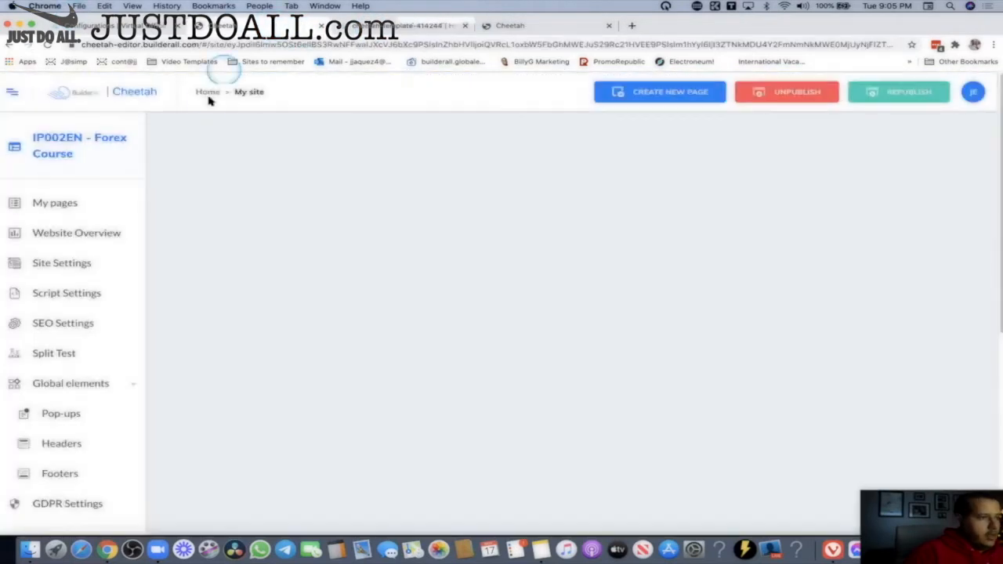
Open the Forex Course site's live PENDING page from its page list.
left_click(209, 95)
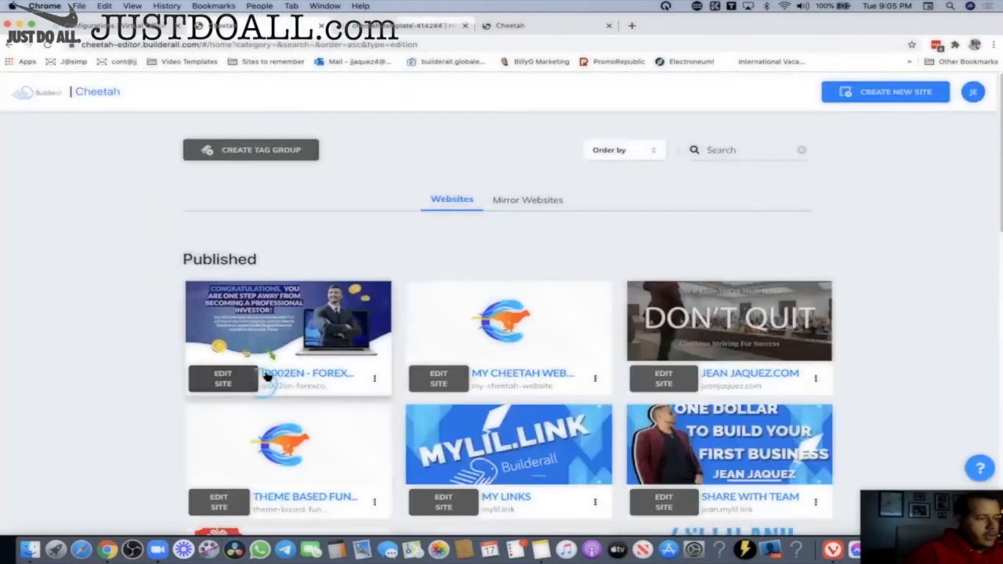
left_click(267, 377)
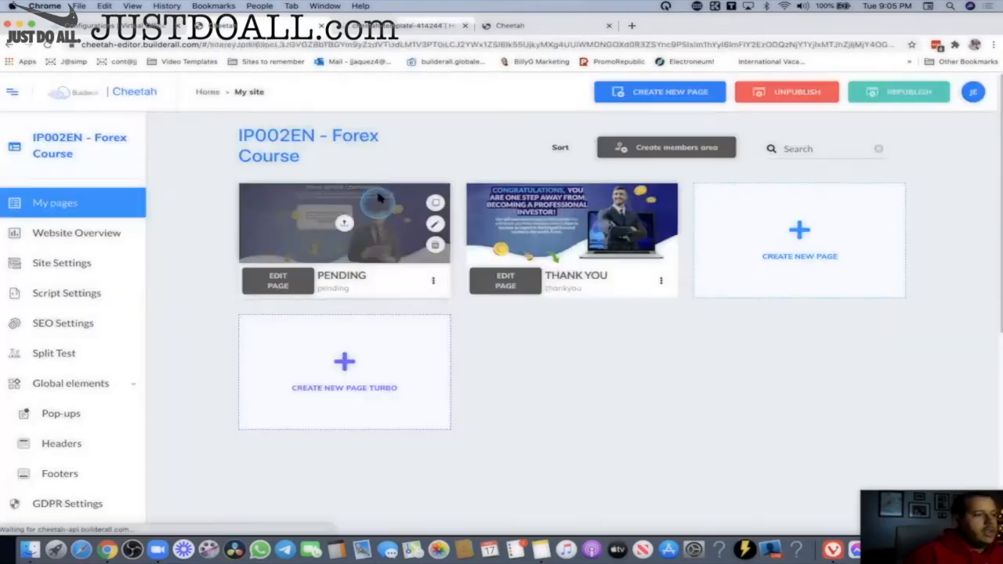
left_click(432, 281)
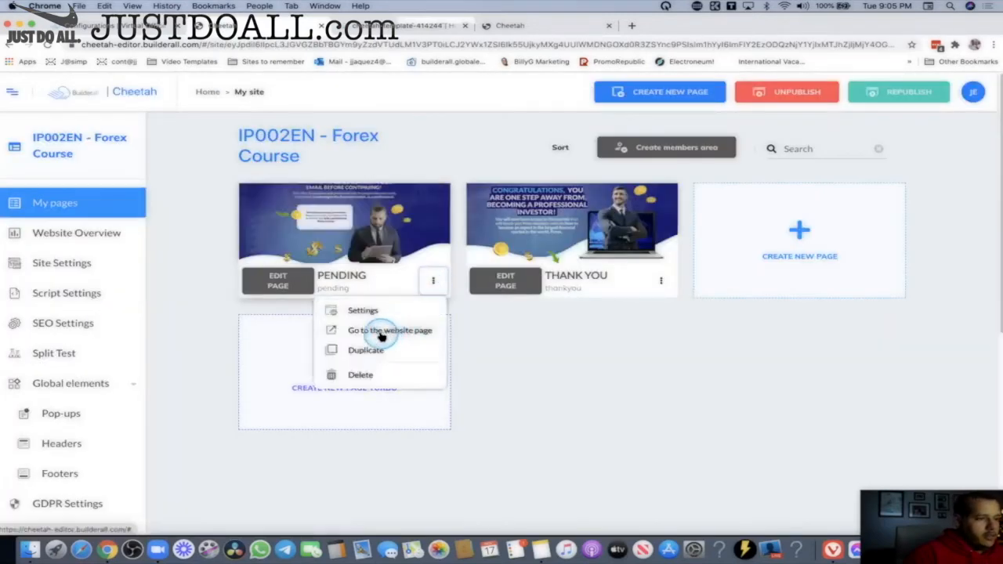
left_click(382, 331)
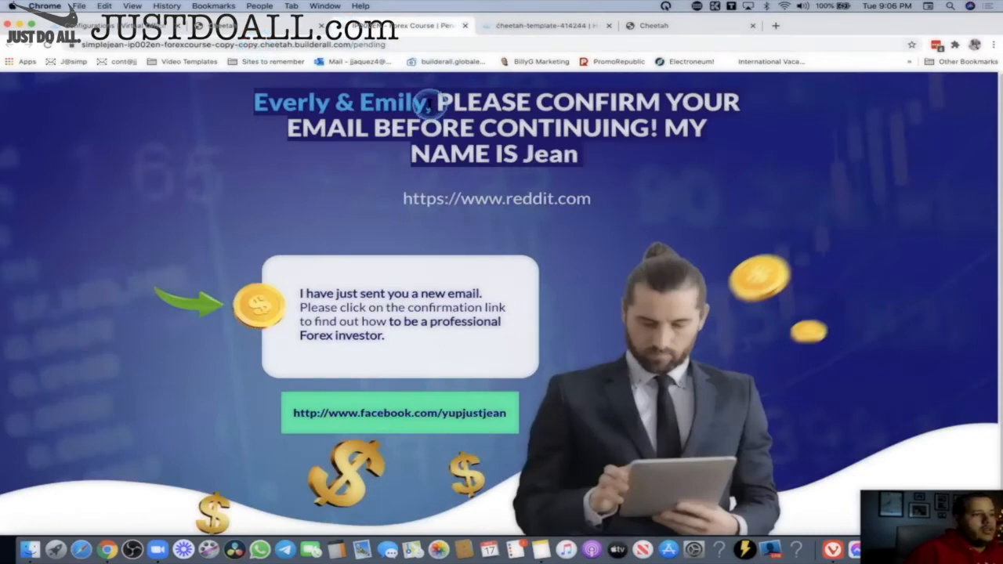
Check the filled-in greeting and headline values on the live PENDING page.
left_click_drag(325, 98, 521, 155)
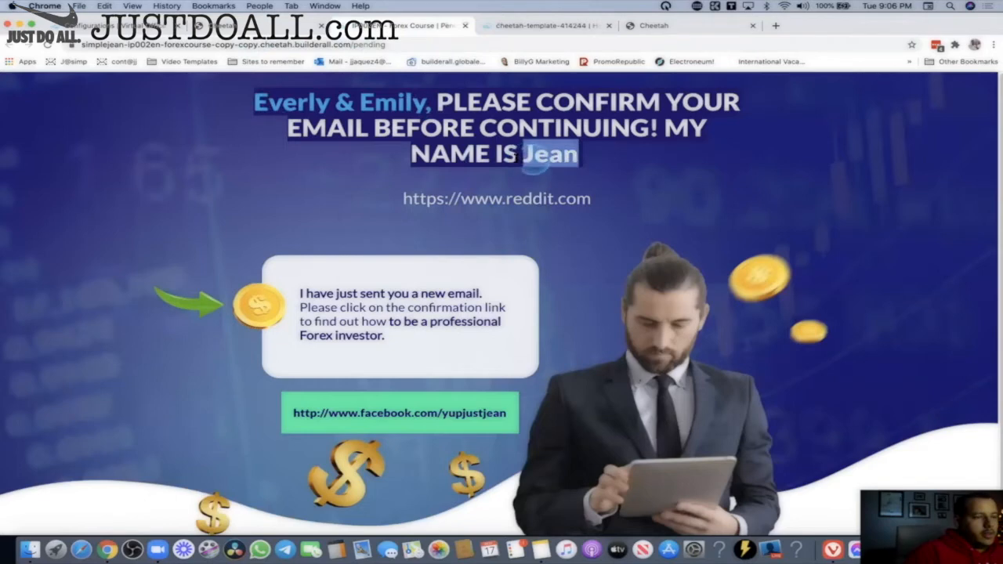
left_click_drag(433, 102, 274, 105)
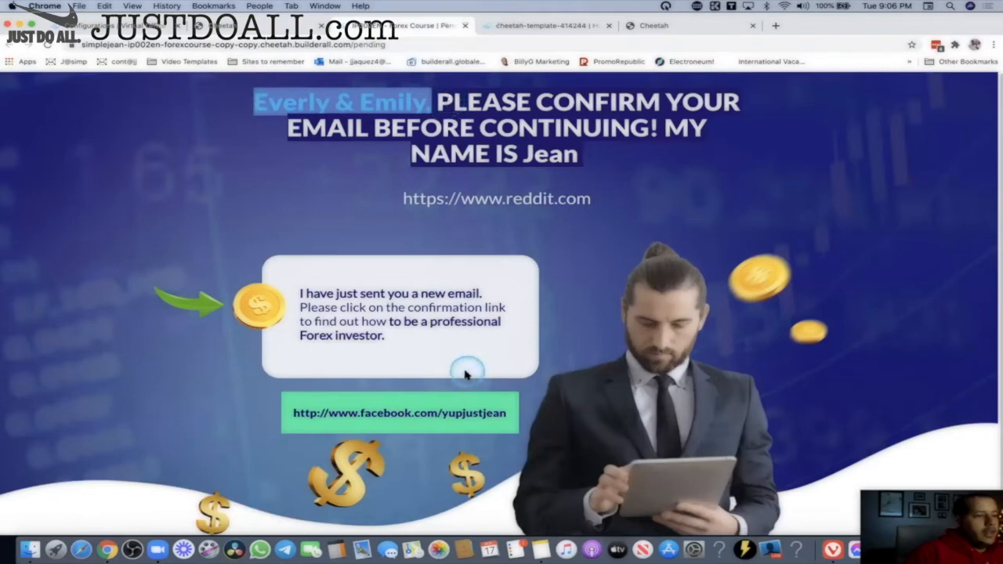
scroll(384, 359, "down", 2)
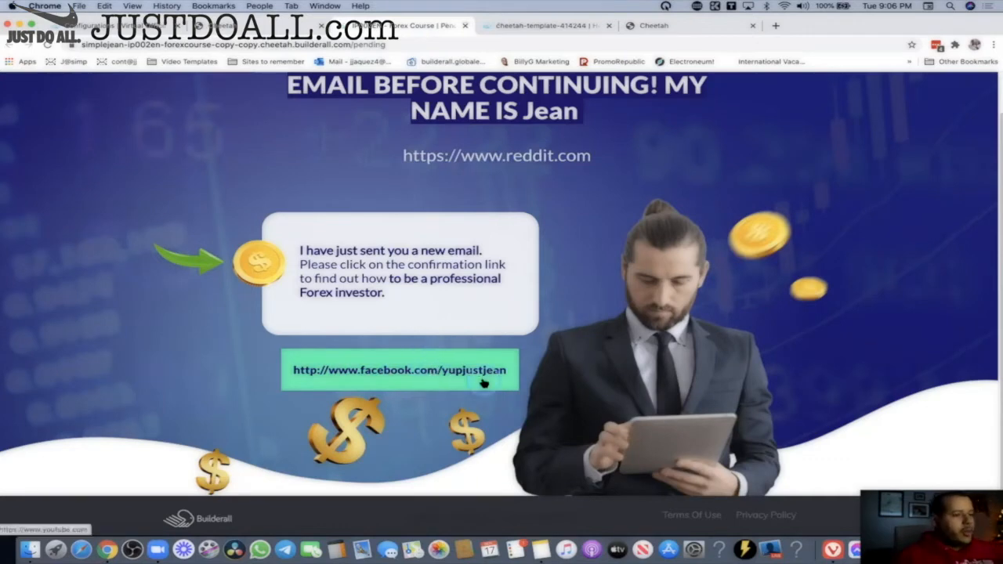
Test the green button's link, close the YouTube tab, and return to the page list.
left_click(394, 380)
left_click(447, 149)
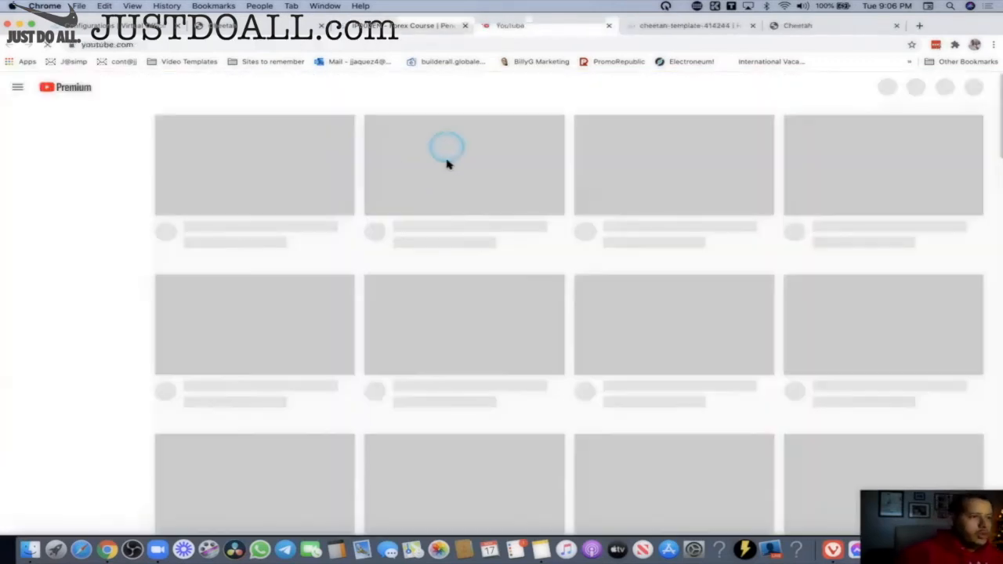
left_click(610, 26)
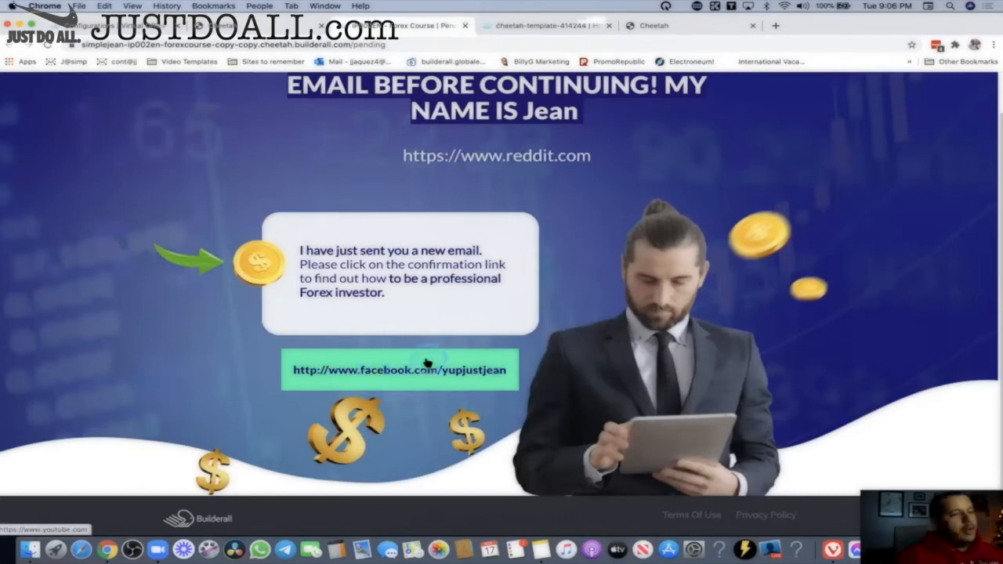
left_click(274, 25)
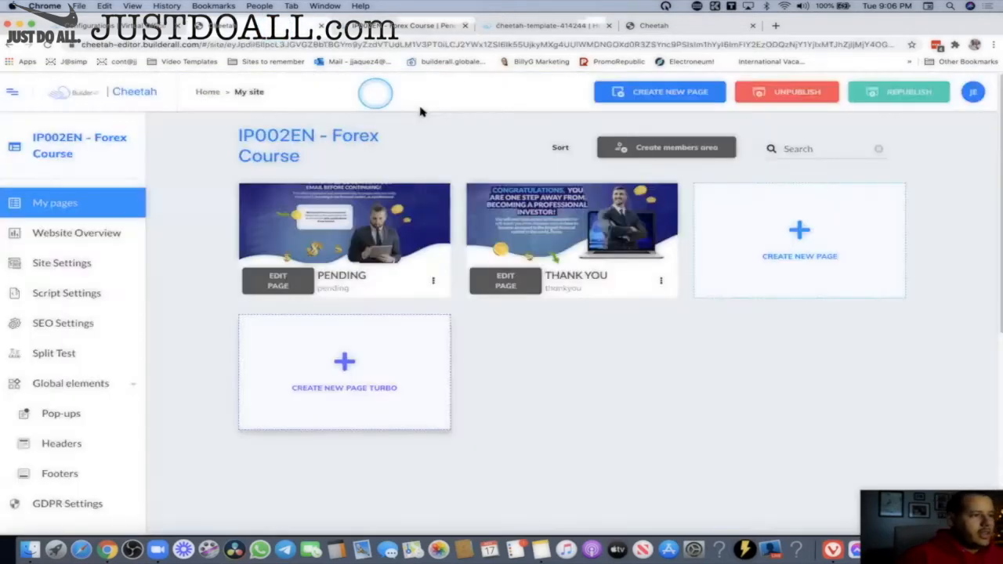
Change Team Webi's website-headline value from the URL to 'MAKE SURE YOU CLICK ME' and save.
left_click(209, 93)
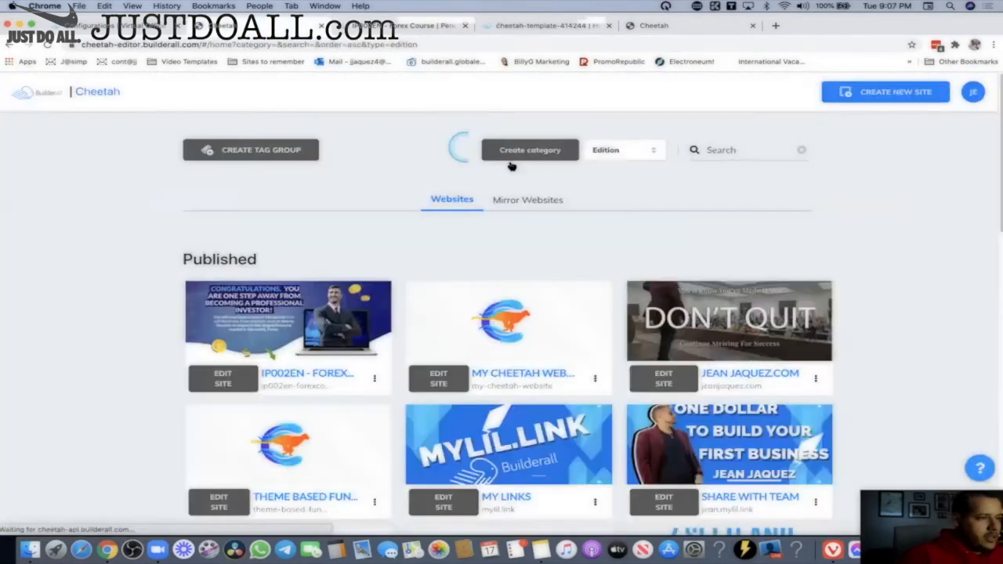
left_click(285, 155)
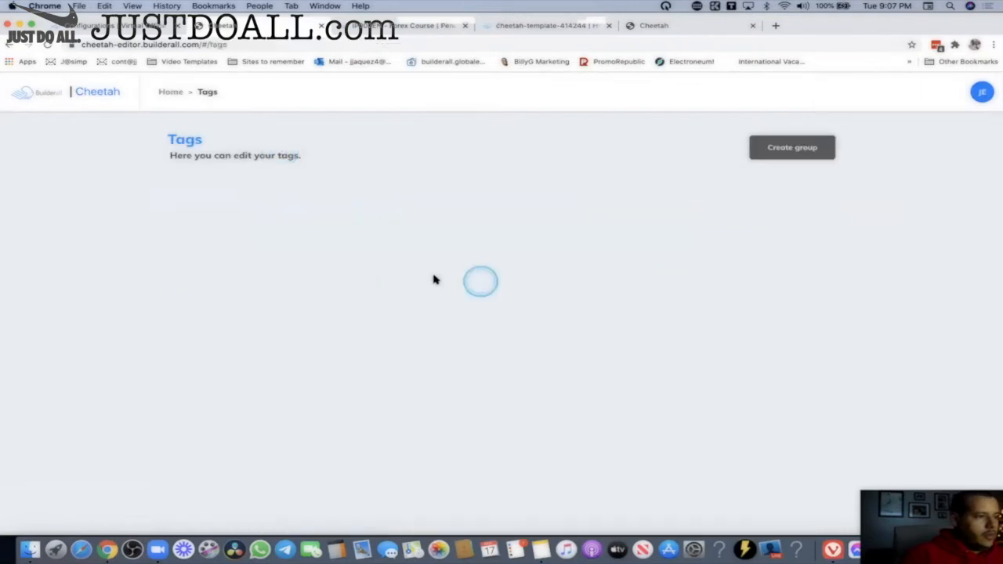
left_click(797, 203)
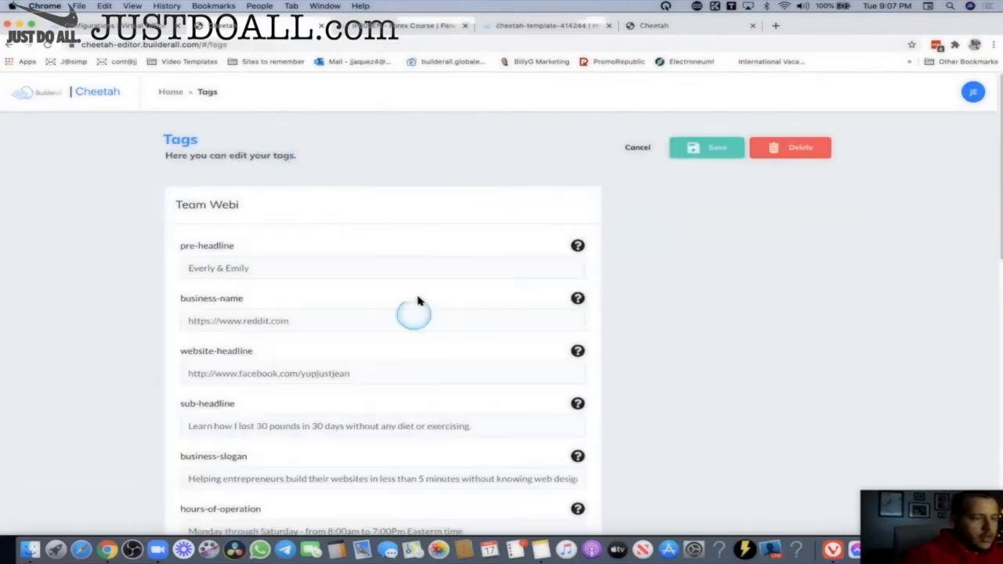
scroll(284, 336, "down", 1)
left_click_drag(413, 347, 156, 342)
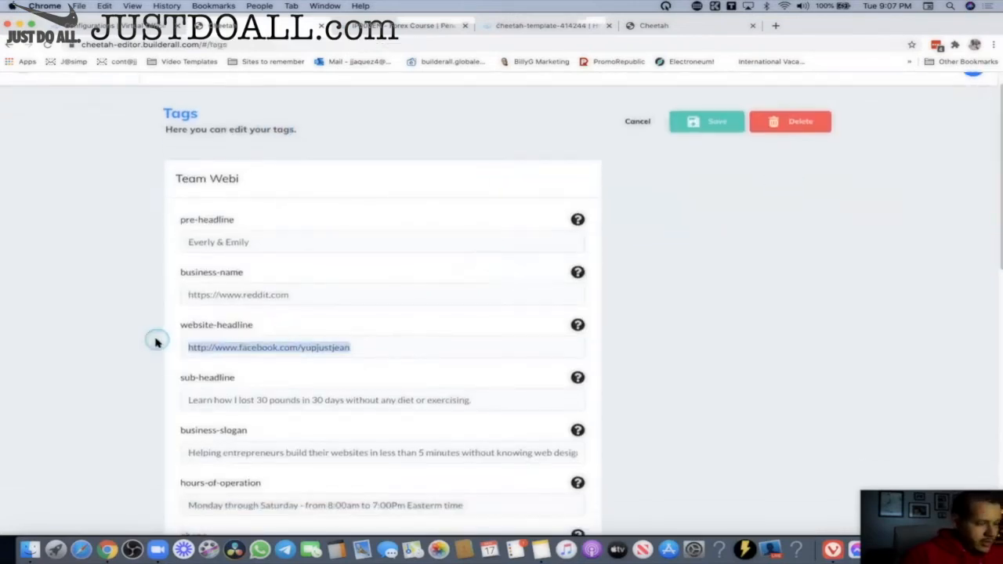
key("cmd+v")
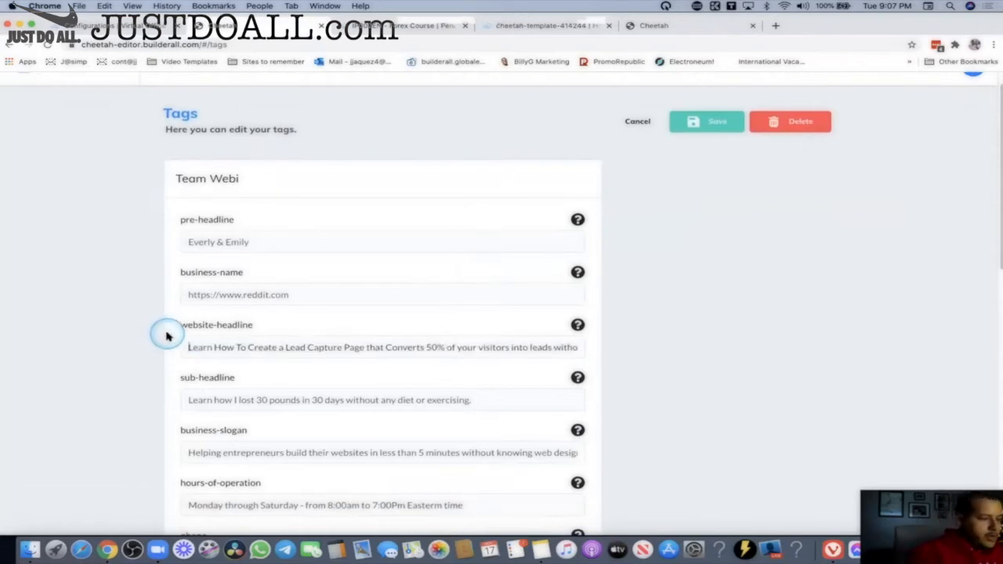
type("MAKE SURE YOU CLICK ME")
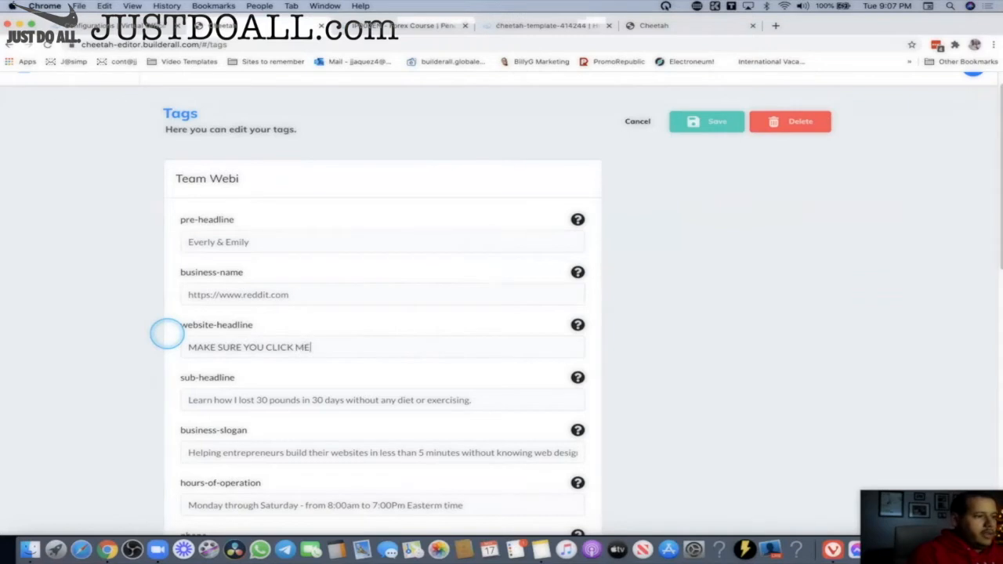
left_click(705, 122)
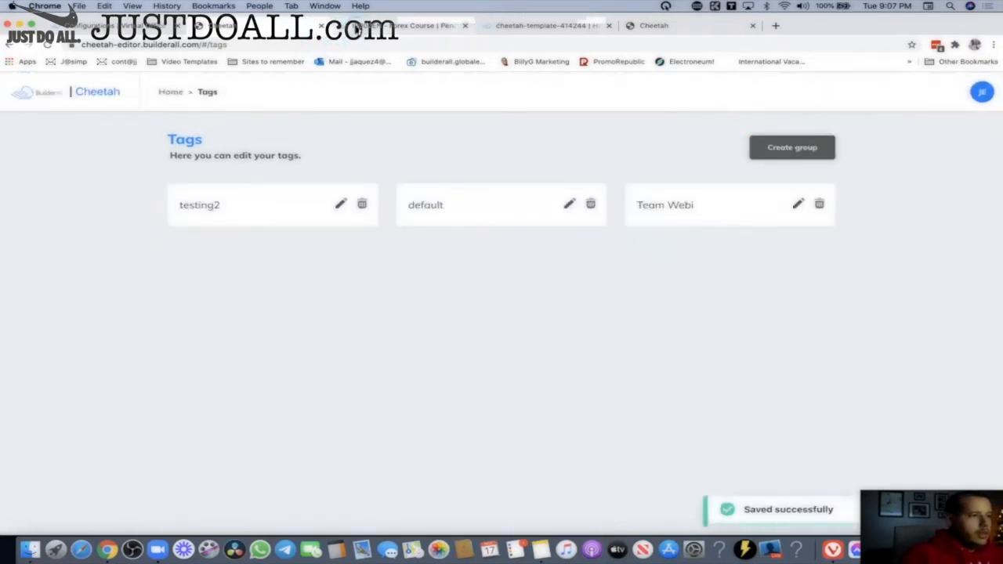
Close the old Forex pending, builder and template preview tabs, leaving without saving.
left_click(416, 27)
left_click(465, 27)
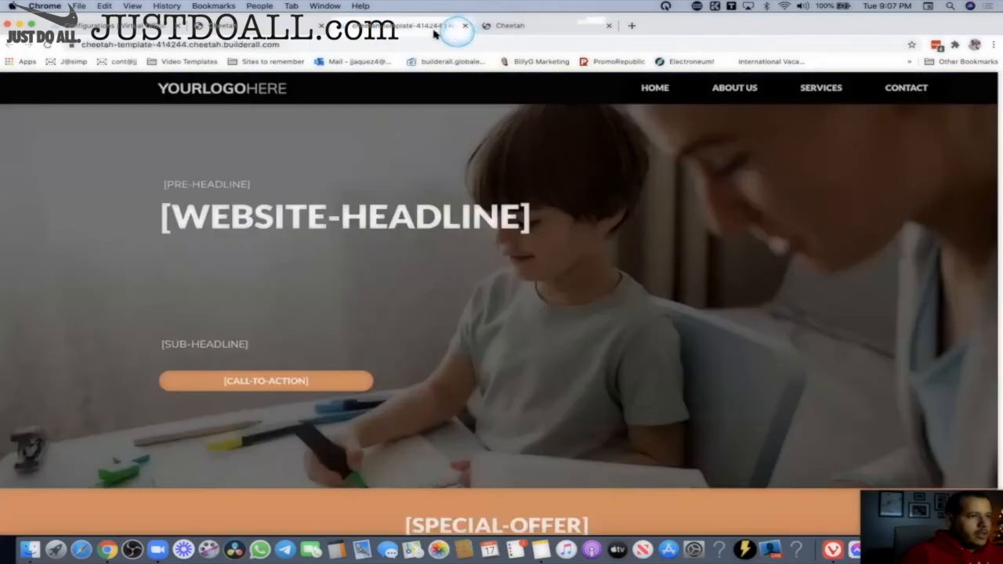
left_click(544, 30)
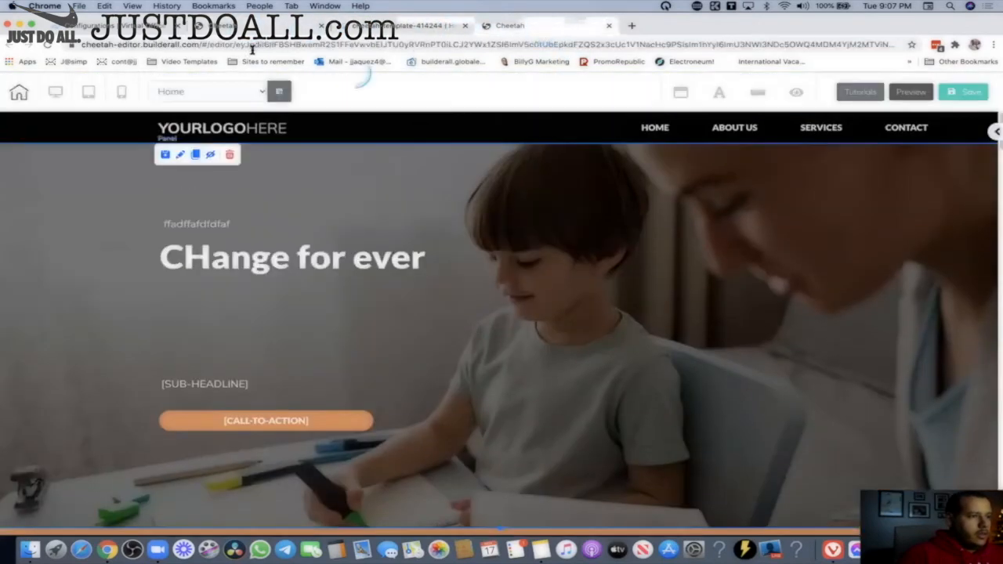
key("super+w")
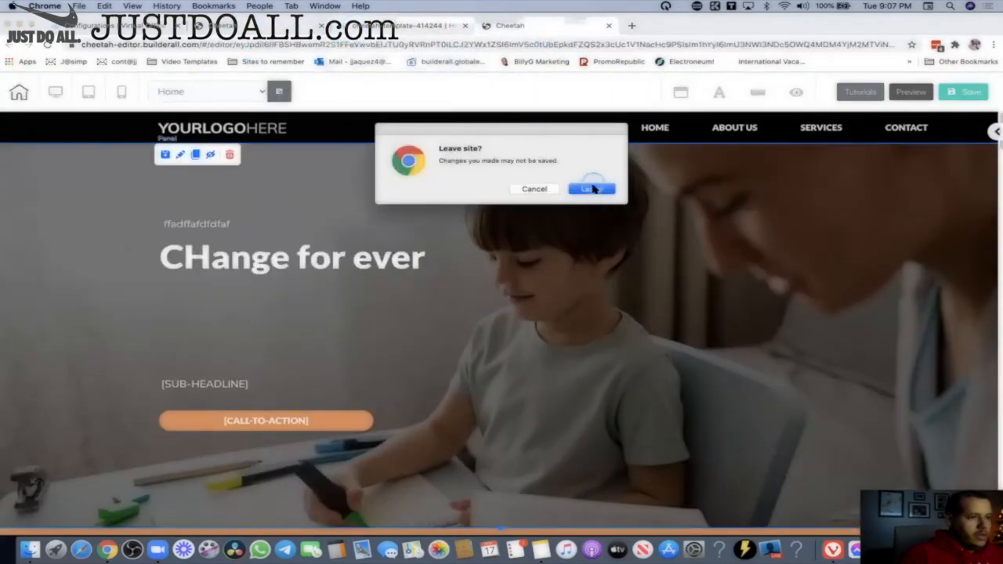
left_click(592, 189)
key("super+w")
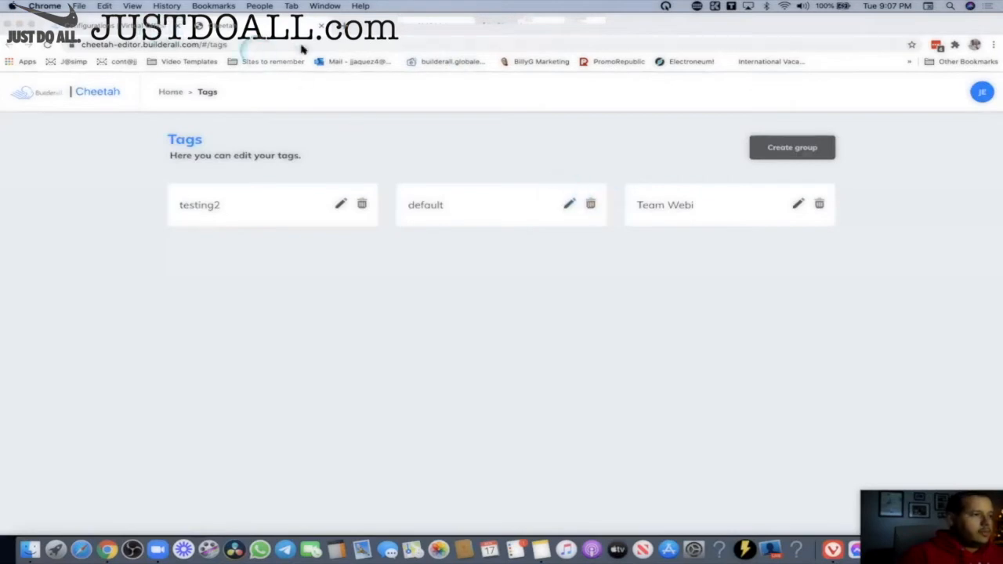
left_click(332, 48)
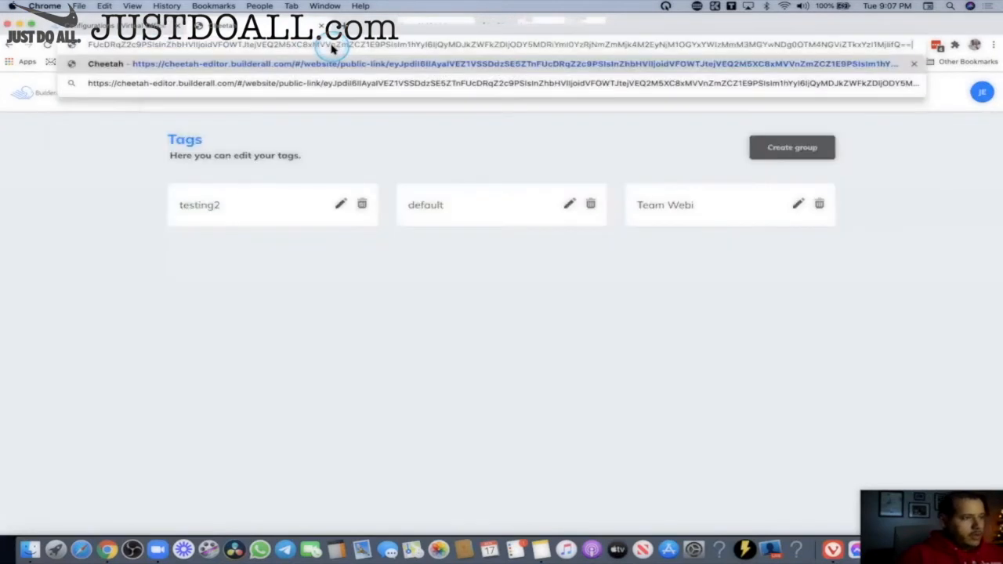
Import the public link again with the Team Webi tag group and open the Forex Course 1 dashboard.
key("Return")
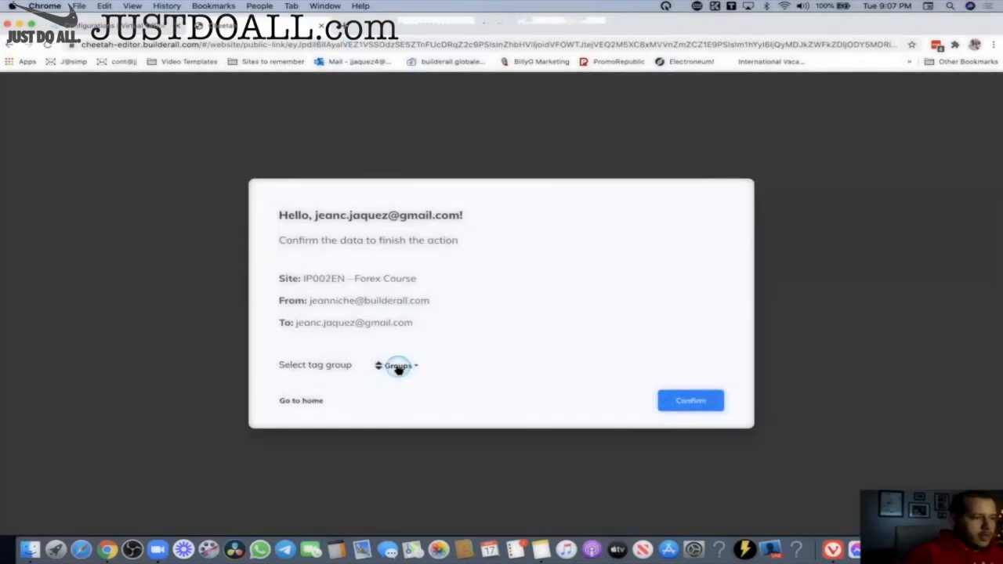
left_click(398, 365)
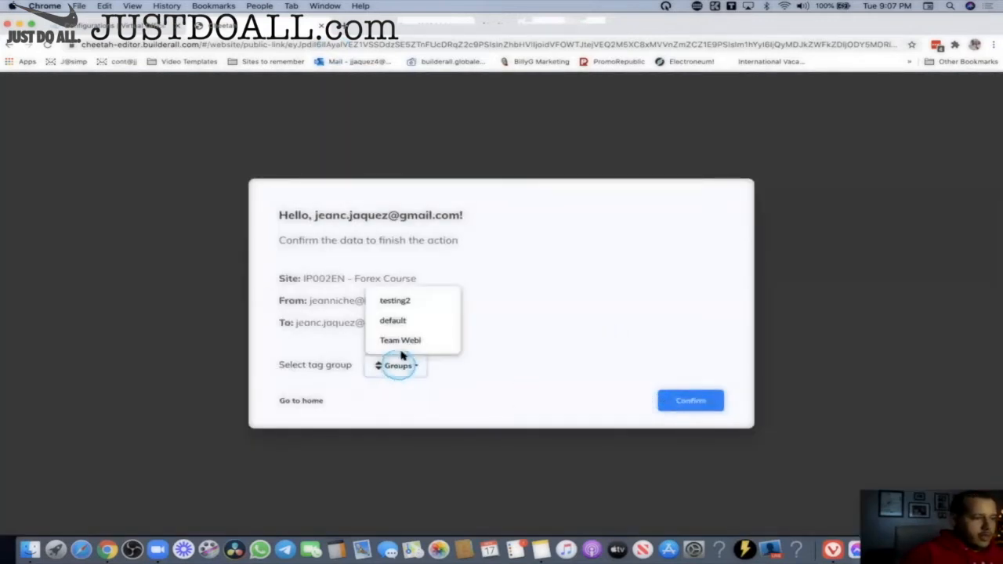
left_click(407, 341)
left_click(691, 402)
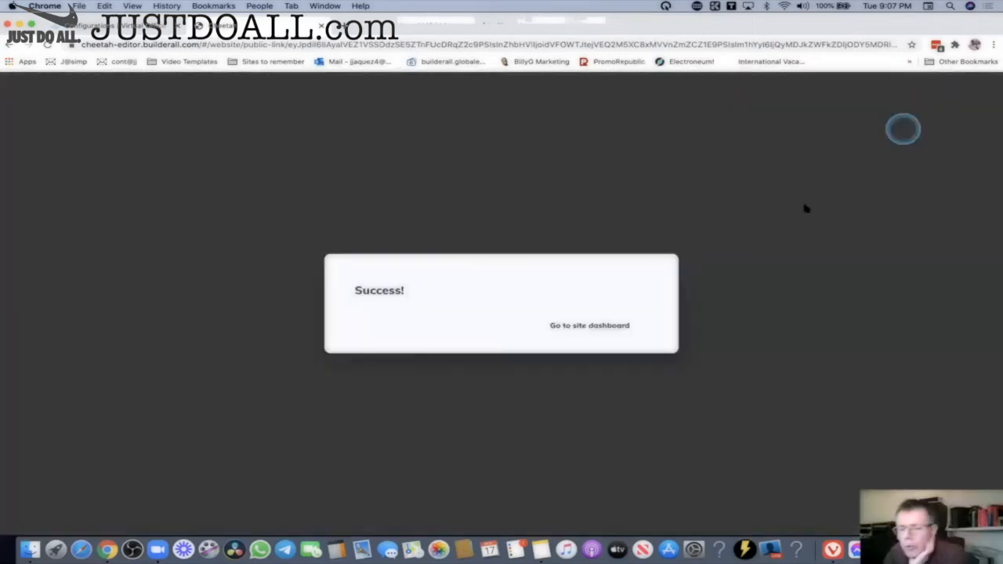
left_click(624, 327)
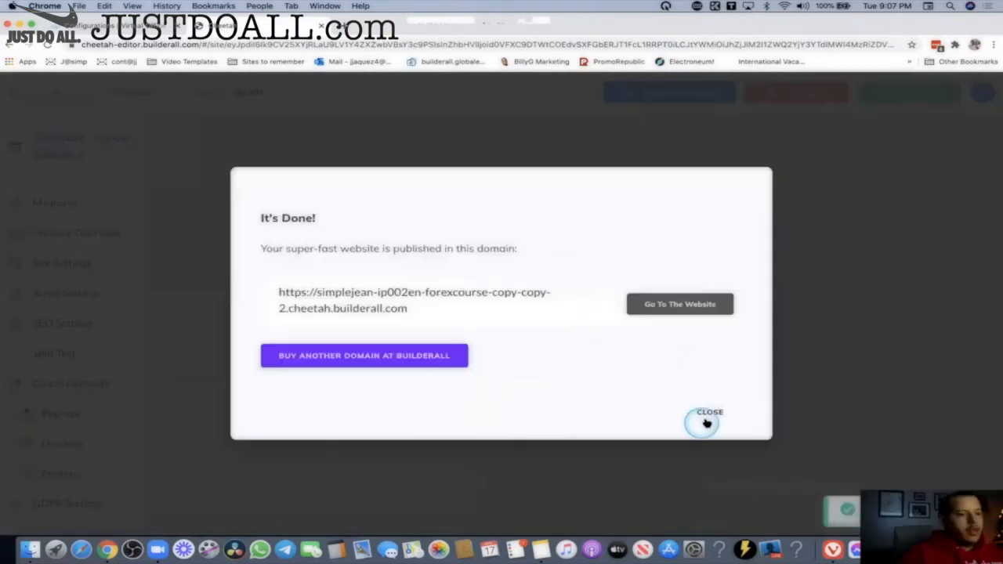
Open IP002EN - Forex Course 1 for editing and view its live PENDING page.
left_click(706, 422)
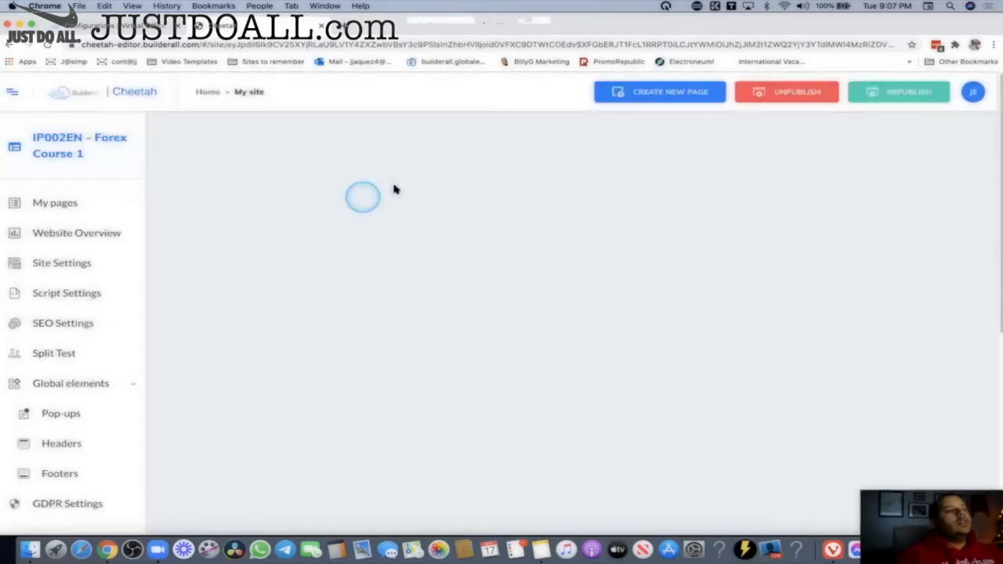
left_click(210, 94)
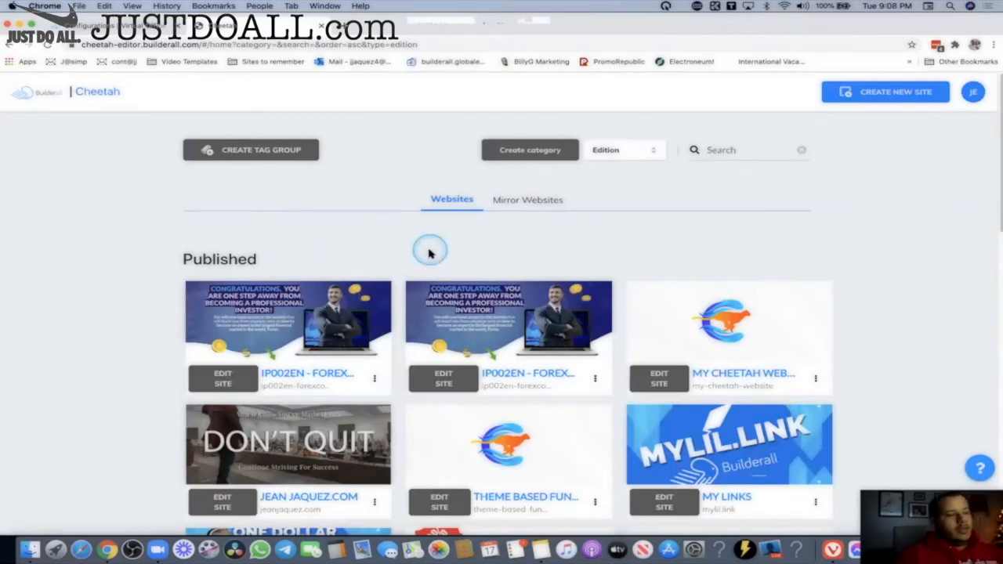
left_click(218, 378)
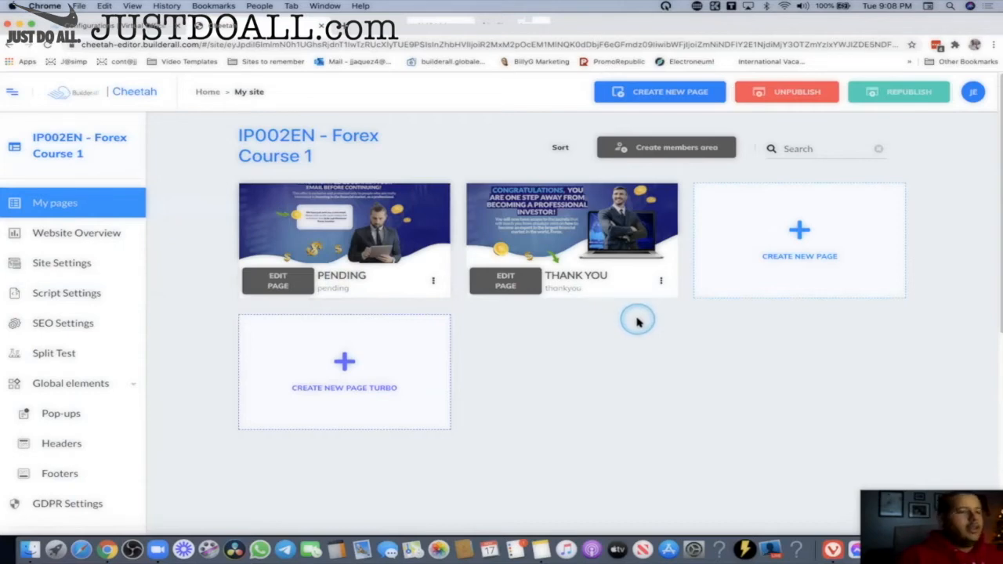
left_click(432, 280)
left_click(392, 329)
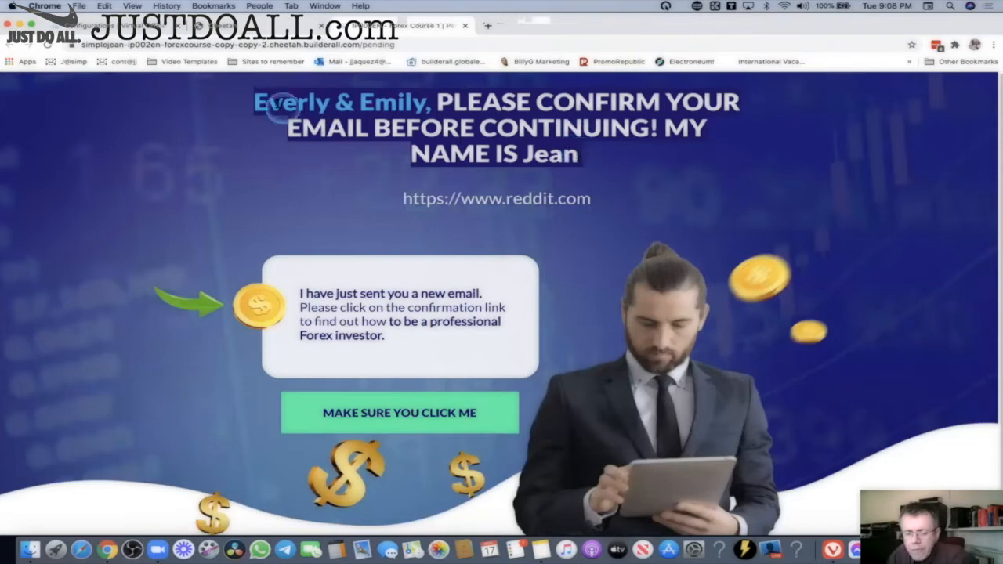
Inspect the headline's filled-in name and opening text on the live PENDING page.
left_click_drag(249, 102, 430, 104)
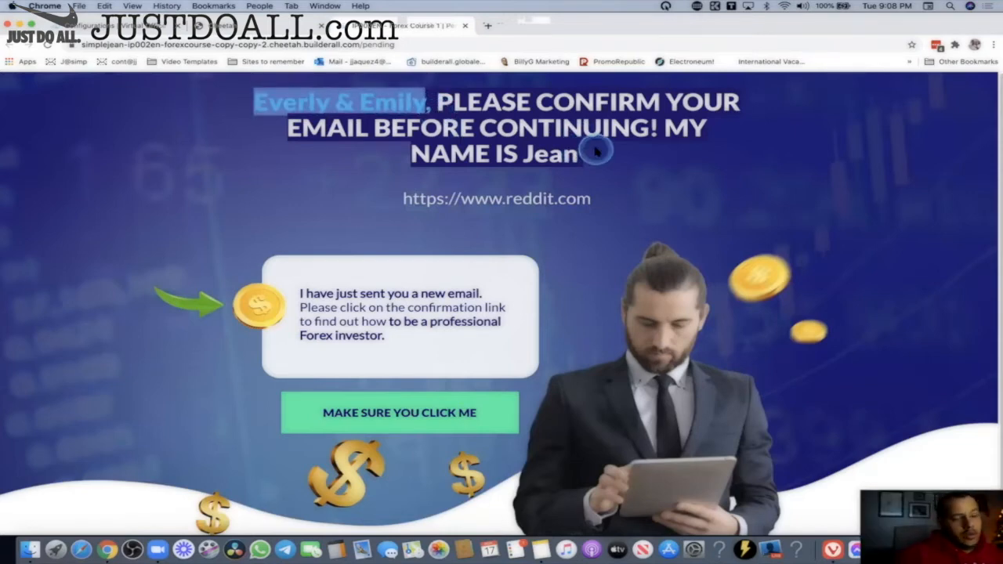
left_click(393, 116)
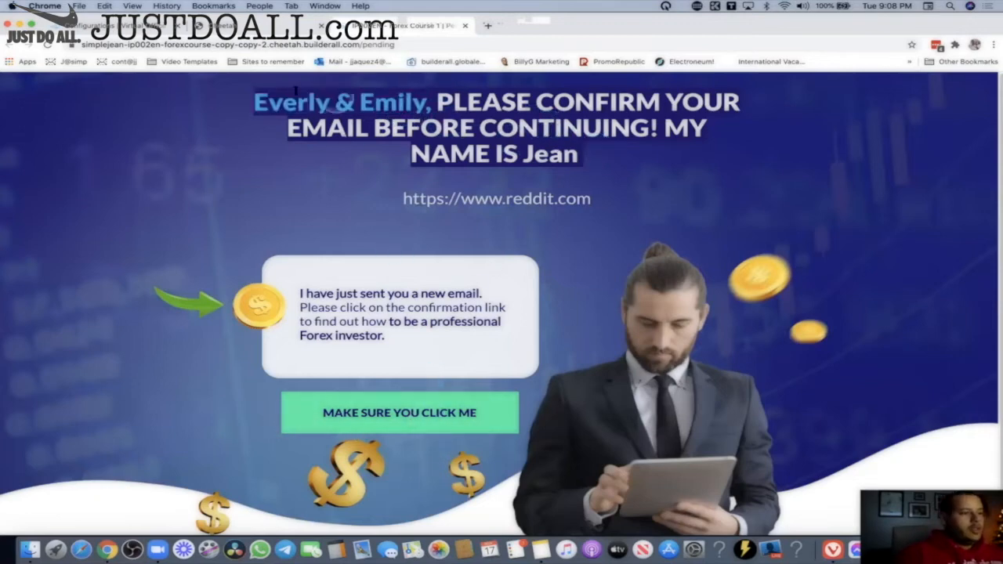
left_click_drag(286, 119, 421, 132)
left_click(439, 185)
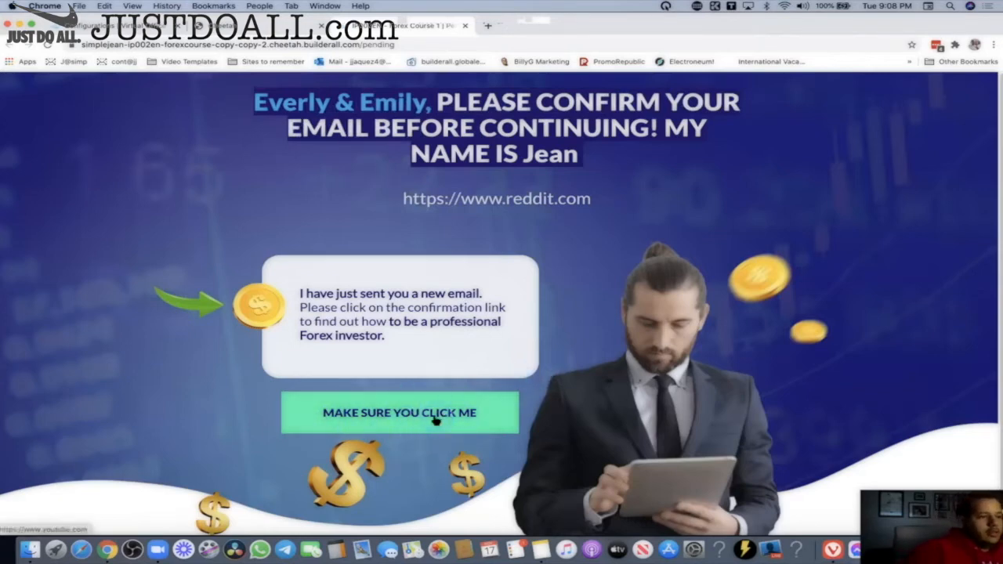
Confirm the 'MAKE SURE YOU CLICK ME' button opens YouTube, then return to the Cheetah websites home.
left_click(389, 414)
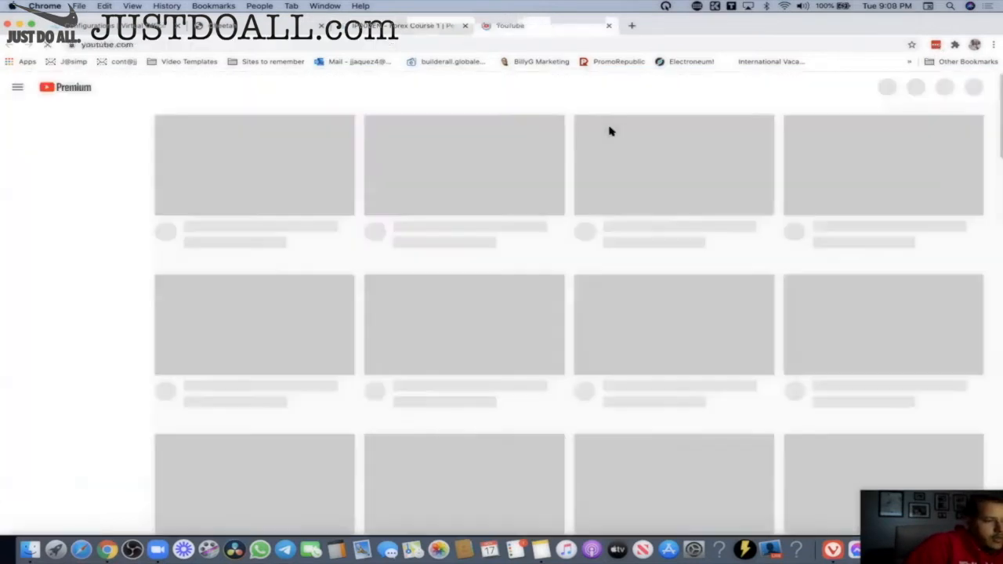
key("super+w")
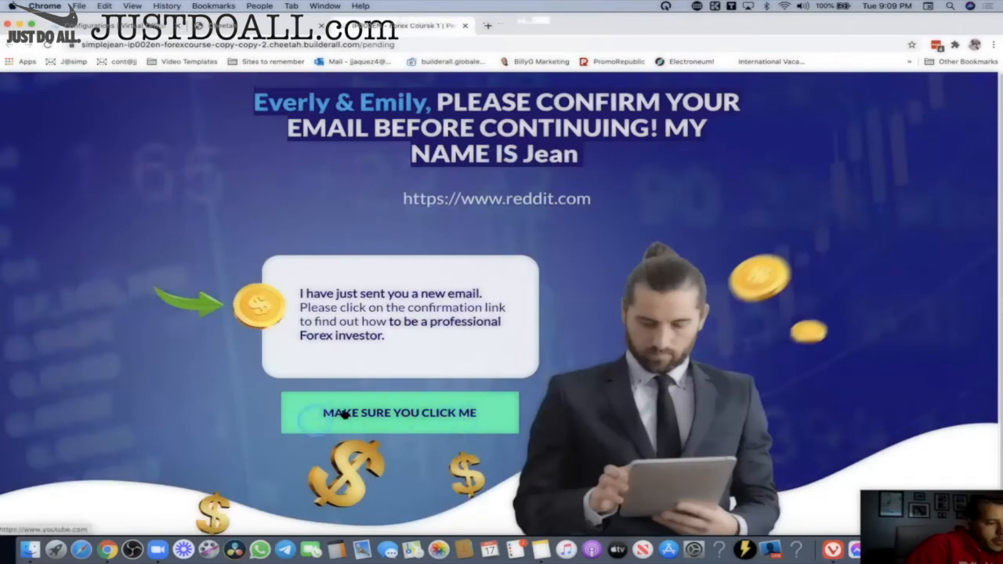
left_click(494, 417)
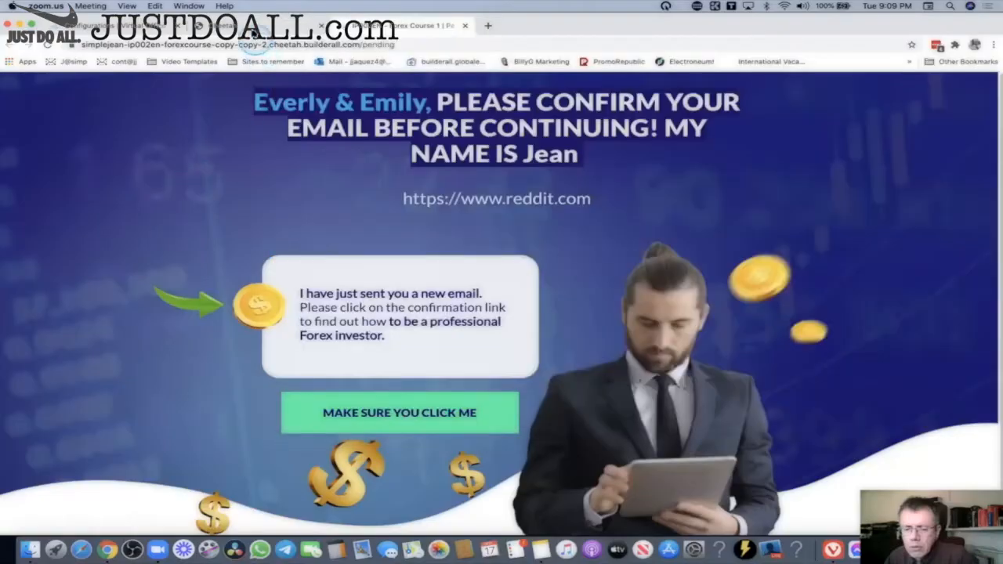
left_click(253, 33)
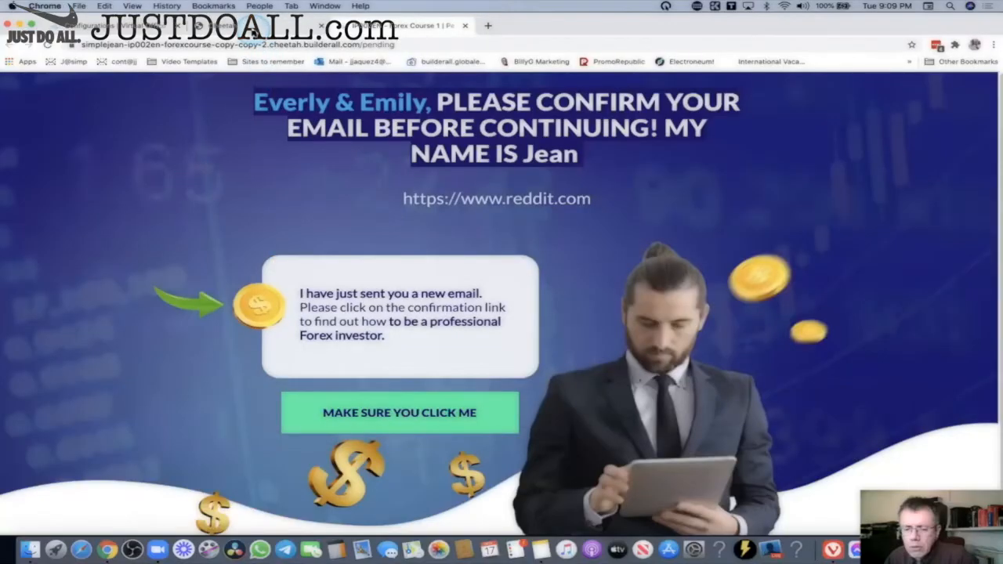
left_click(210, 92)
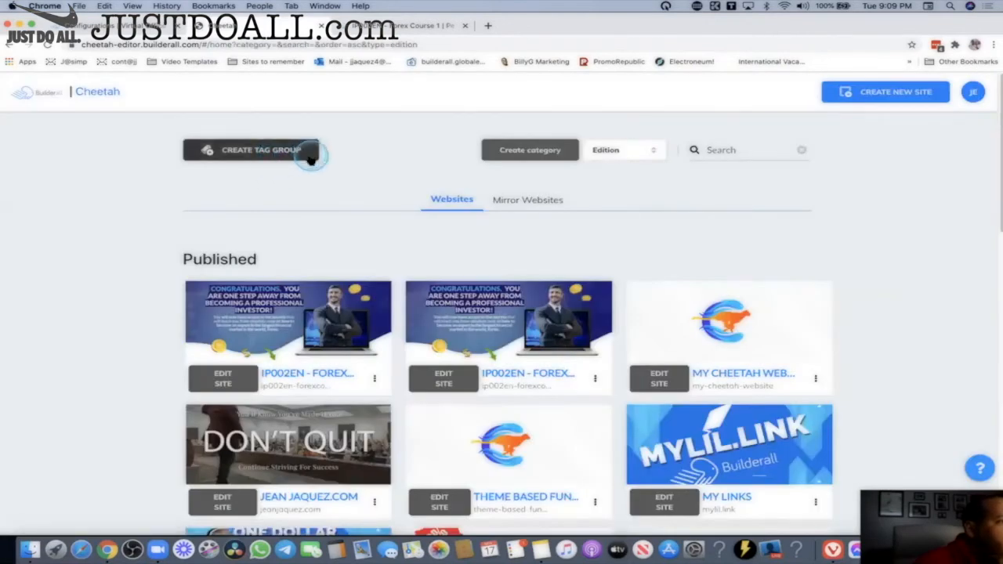
Open the Team Webi tag group's editor from the tag groups page.
left_click(266, 152)
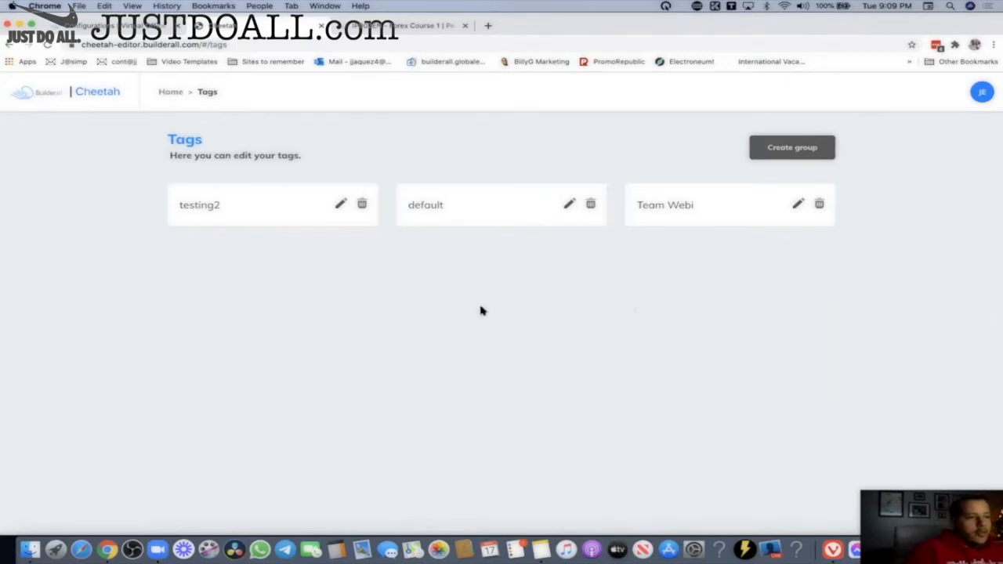
left_click_drag(699, 319, 738, 316)
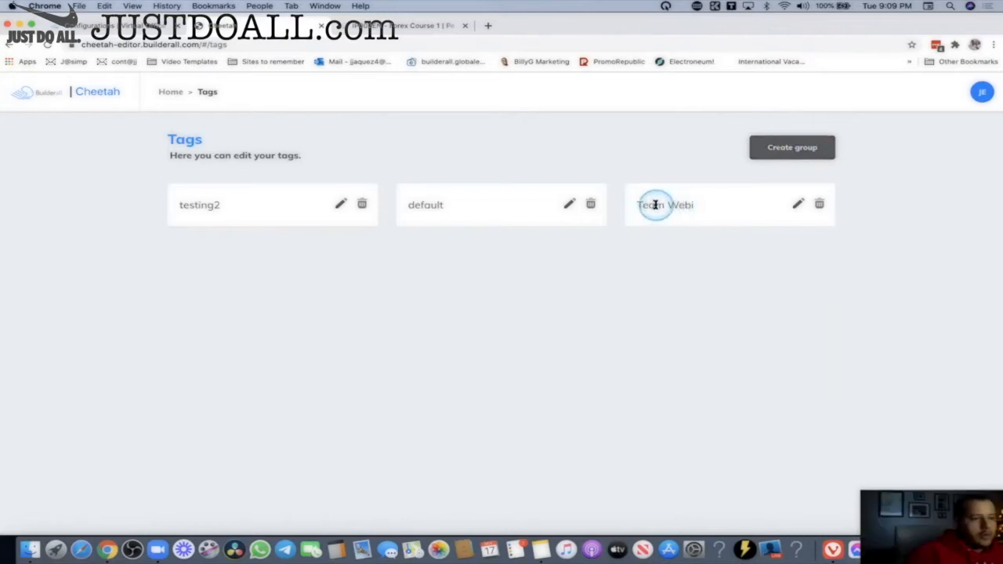
left_click_drag(649, 206, 728, 211)
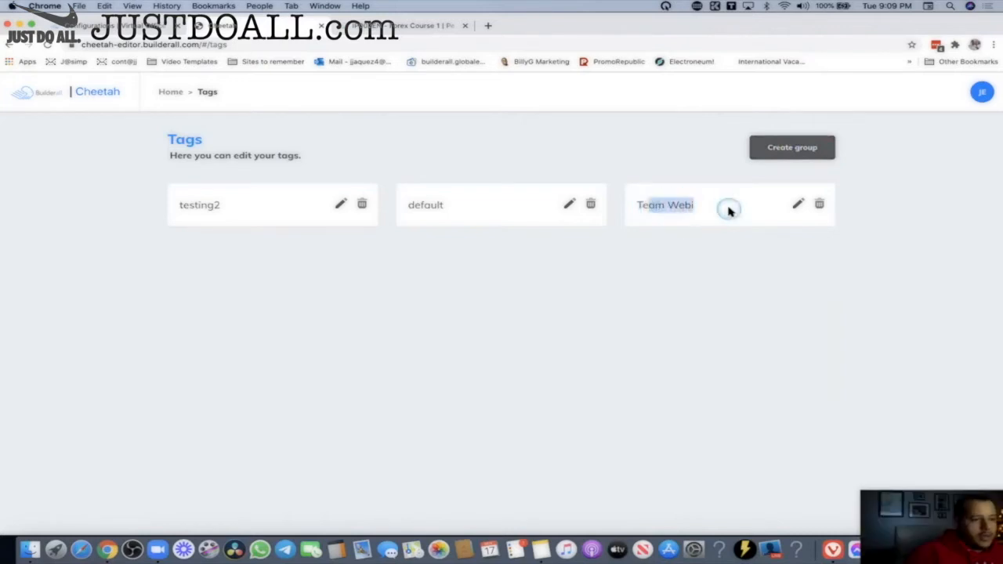
left_click(797, 206)
scroll(739, 309, "down", 2)
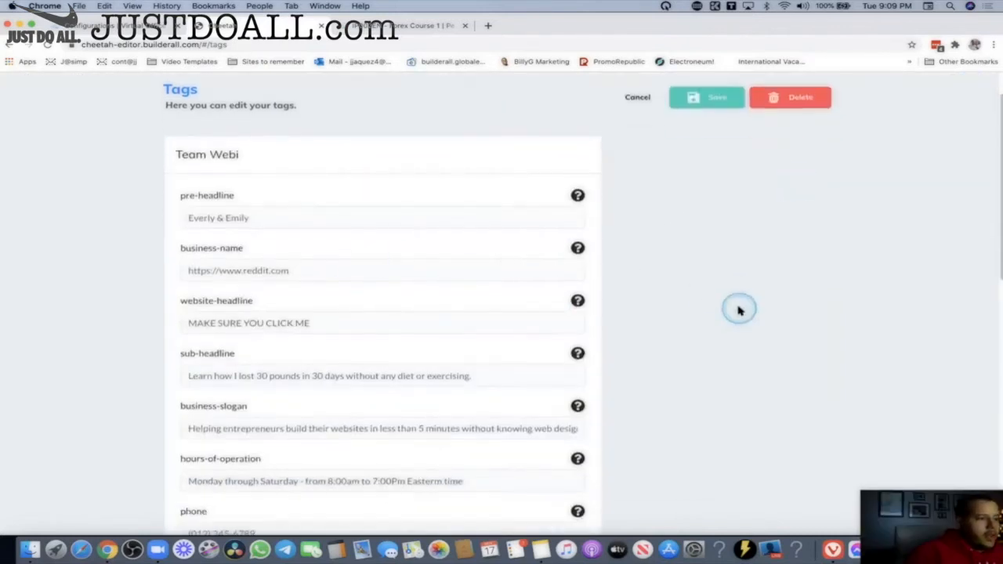
Review the website-headline tag and its value 'MAKE SURE YOU CLICK ME'.
left_click_drag(261, 305, 184, 306)
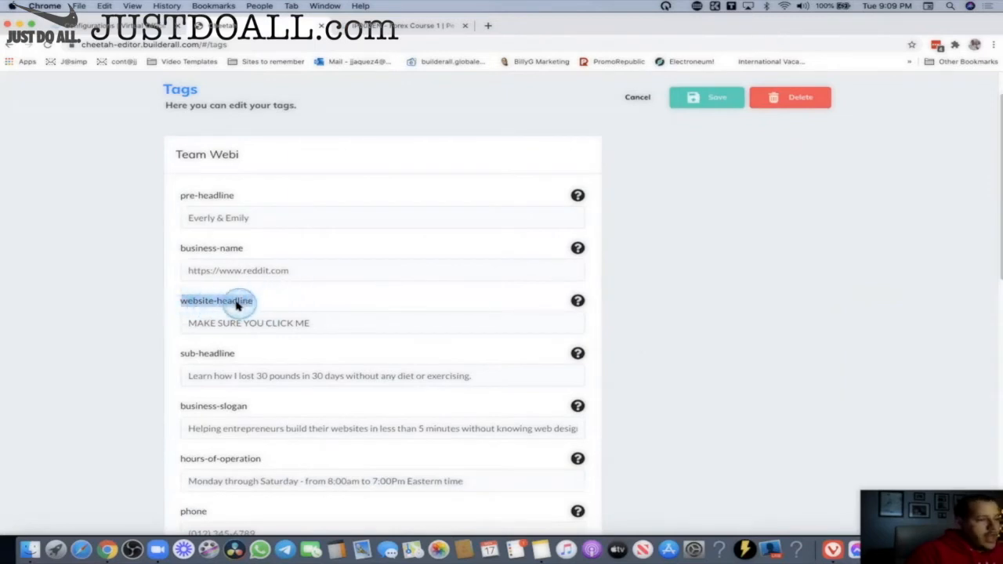
left_click(262, 320)
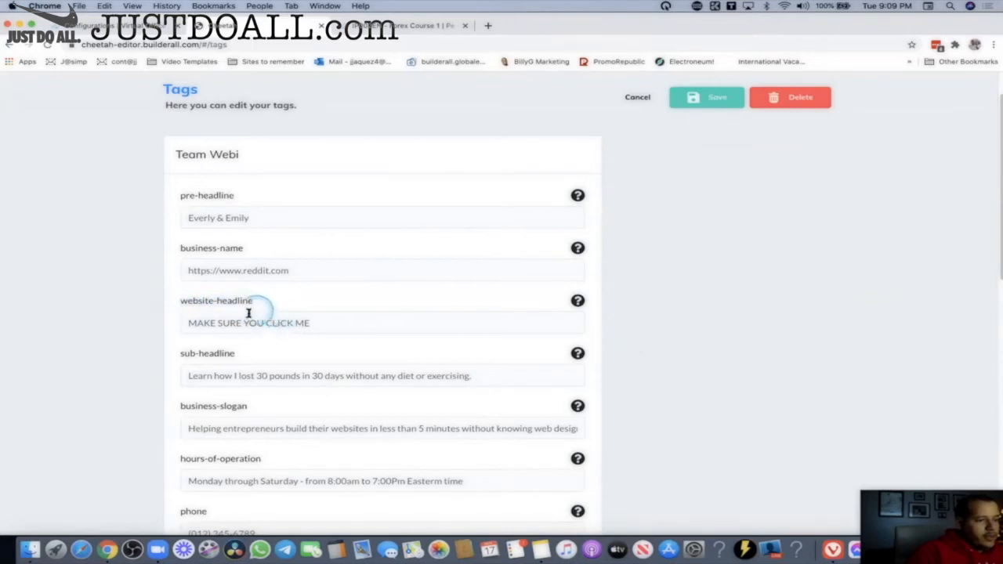
left_click_drag(324, 321, 180, 325)
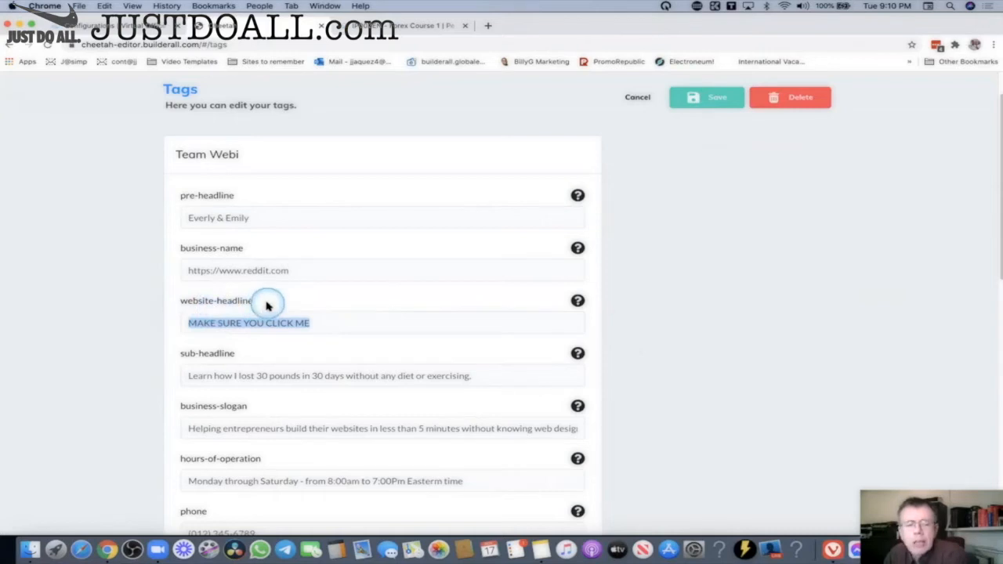
left_click(270, 305)
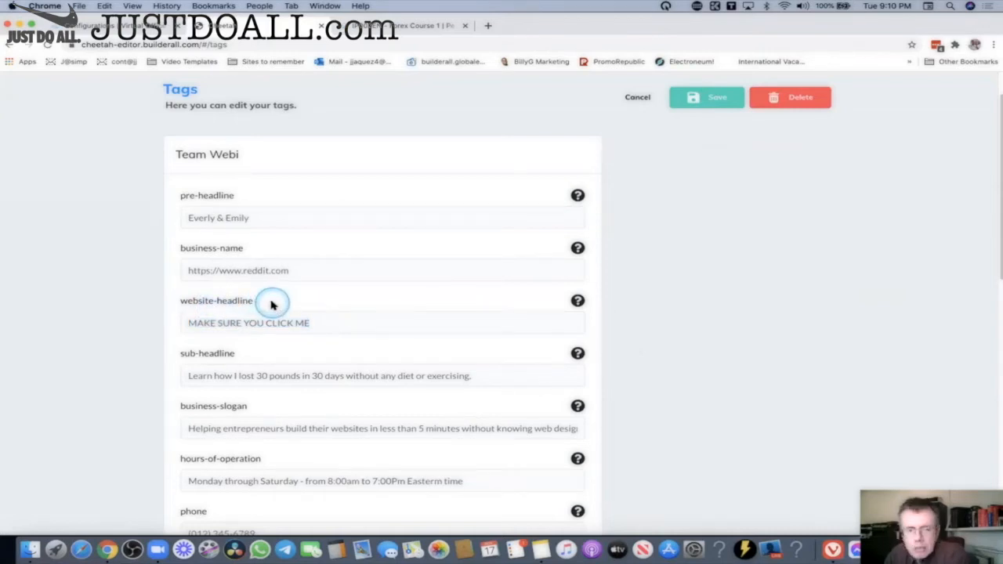
double_click(223, 305)
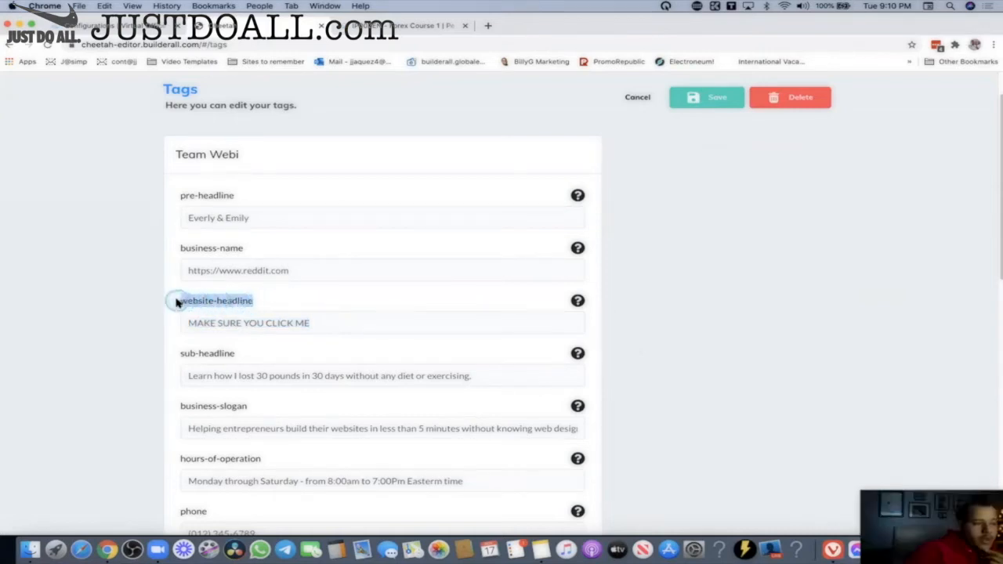
left_click_drag(176, 303, 216, 304)
left_click(202, 304)
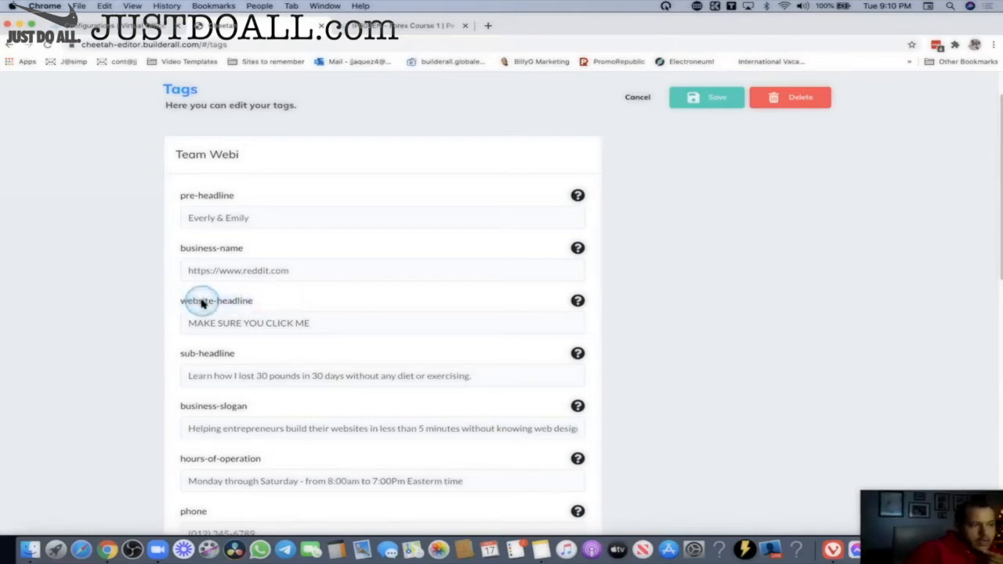
left_click_drag(259, 303, 190, 304)
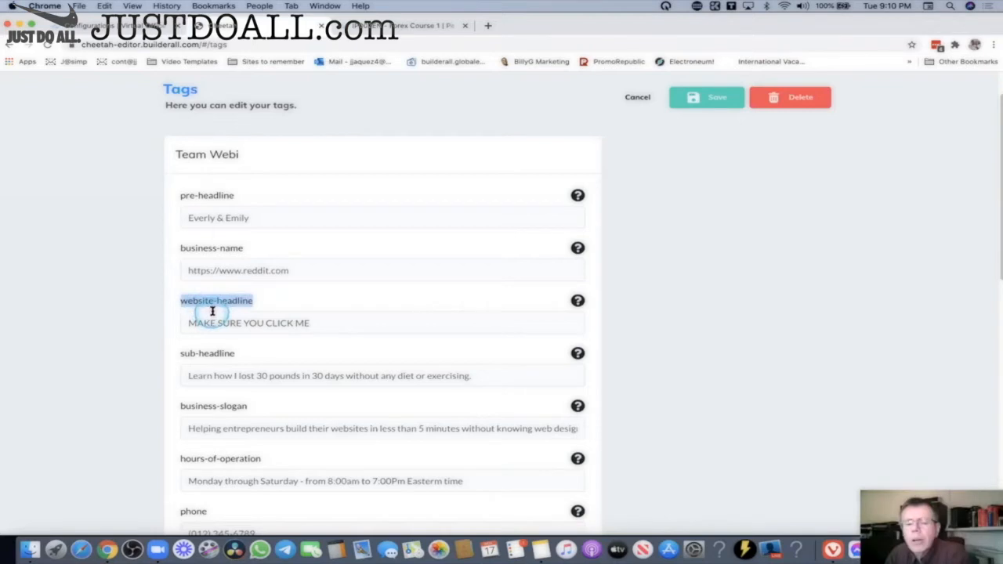
left_click(243, 307)
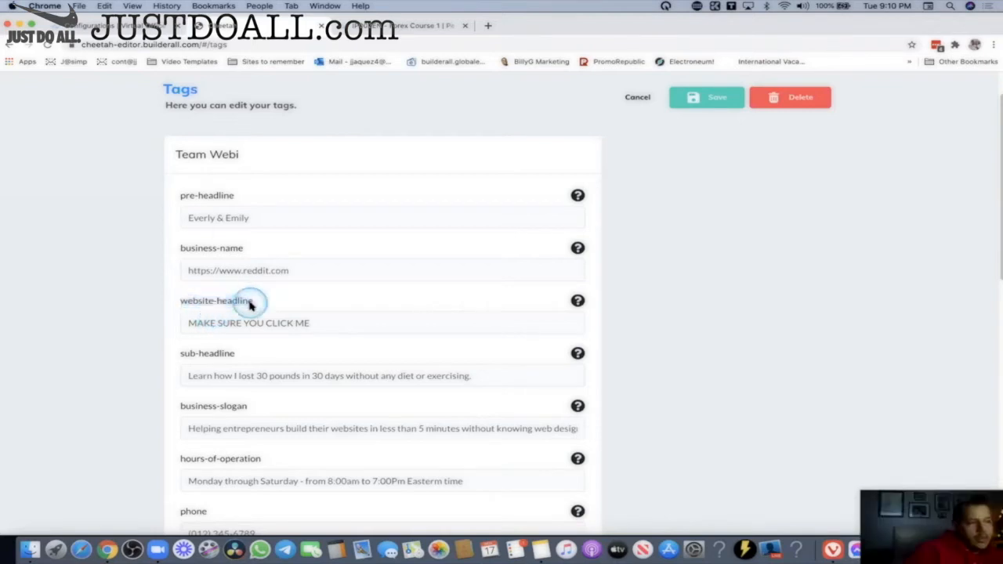
left_click(201, 306)
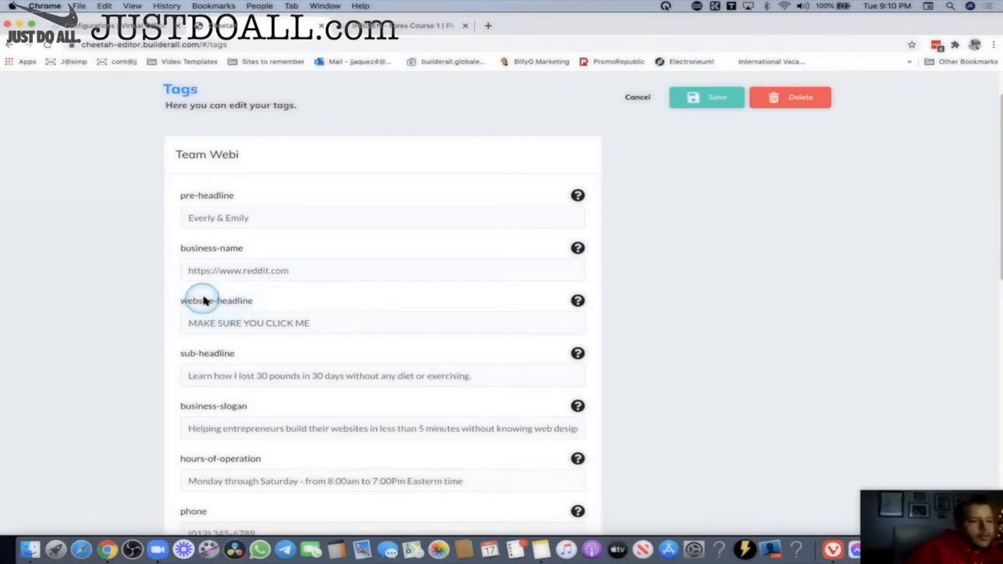
left_click(215, 317)
left_click(253, 303)
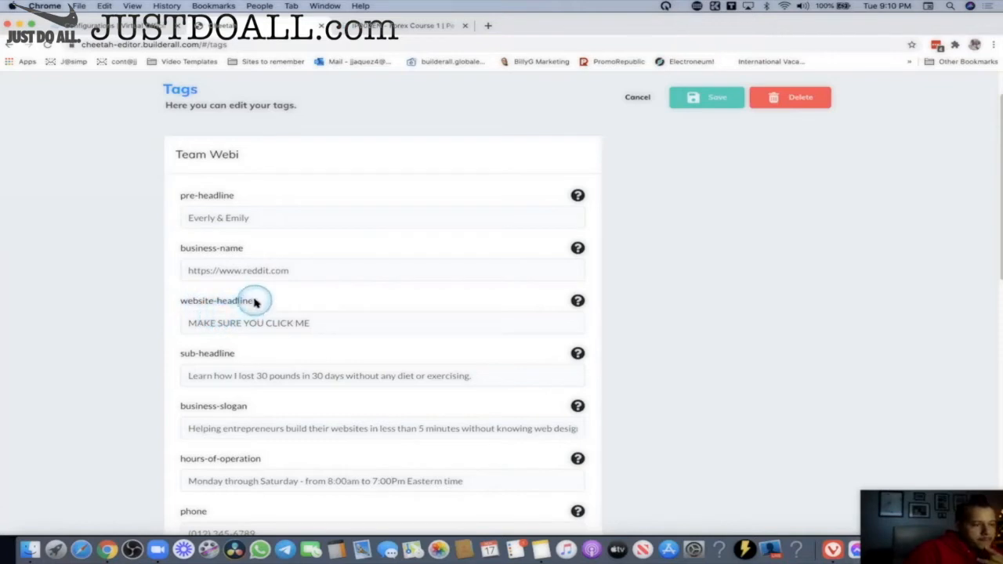
left_click_drag(255, 303, 170, 301)
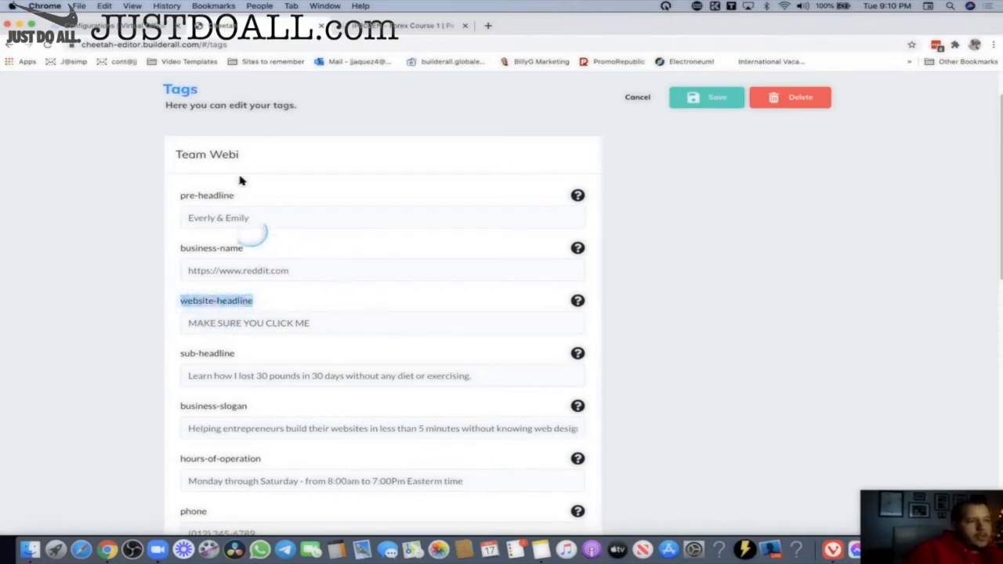
Glance at the Forex confirmation page, then review the pre-headline value.
left_click(372, 36)
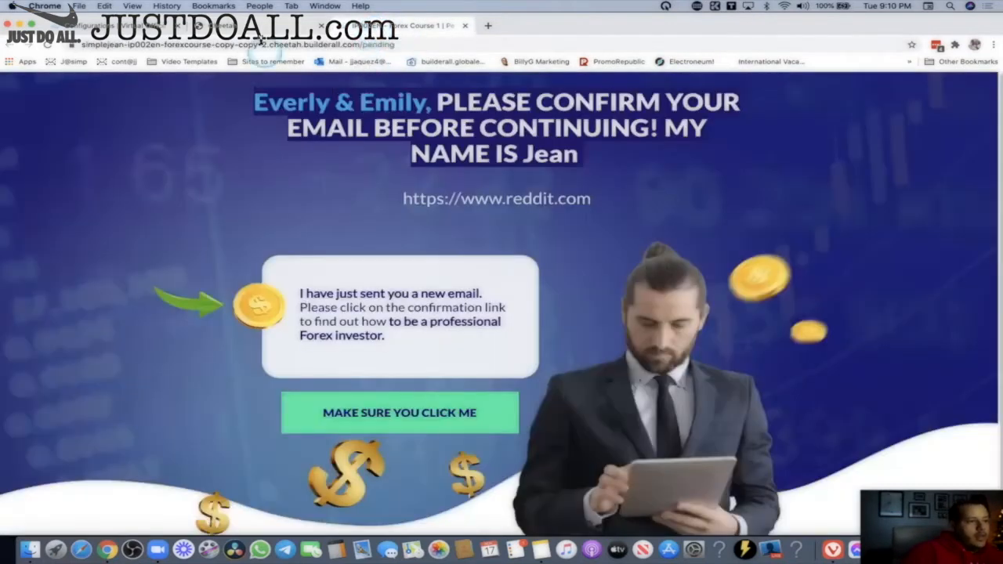
left_click(258, 29)
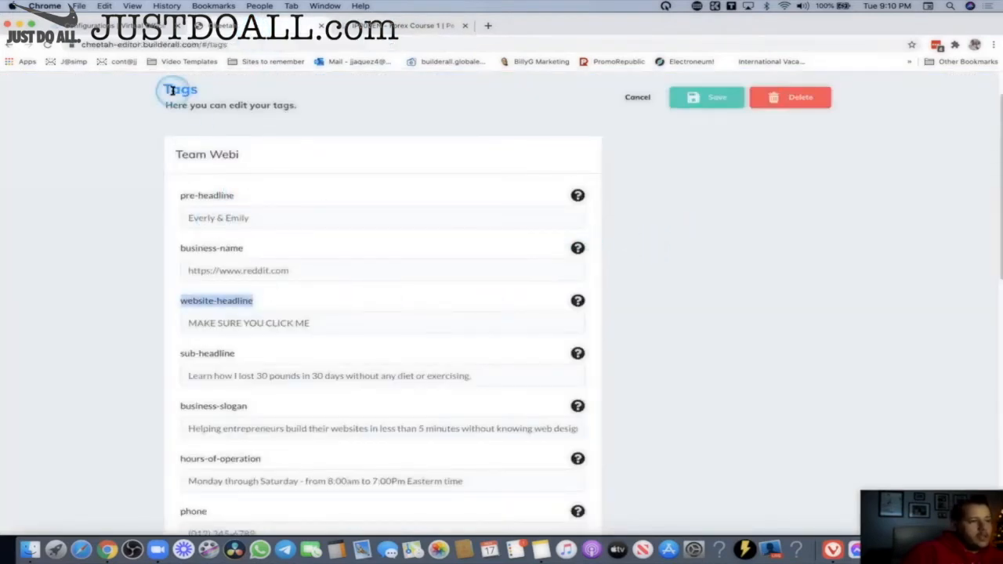
left_click(180, 197)
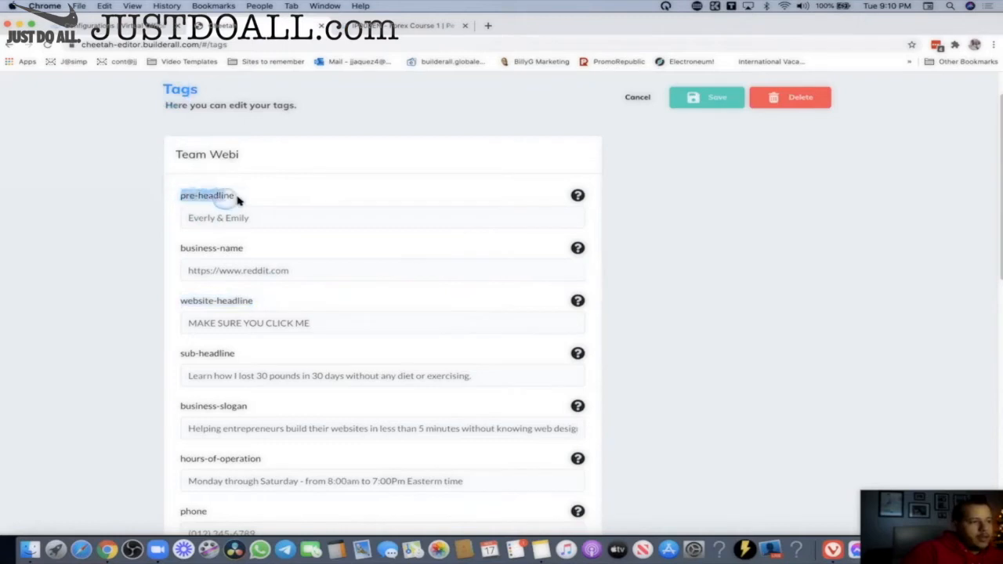
left_click_drag(266, 217, 213, 221)
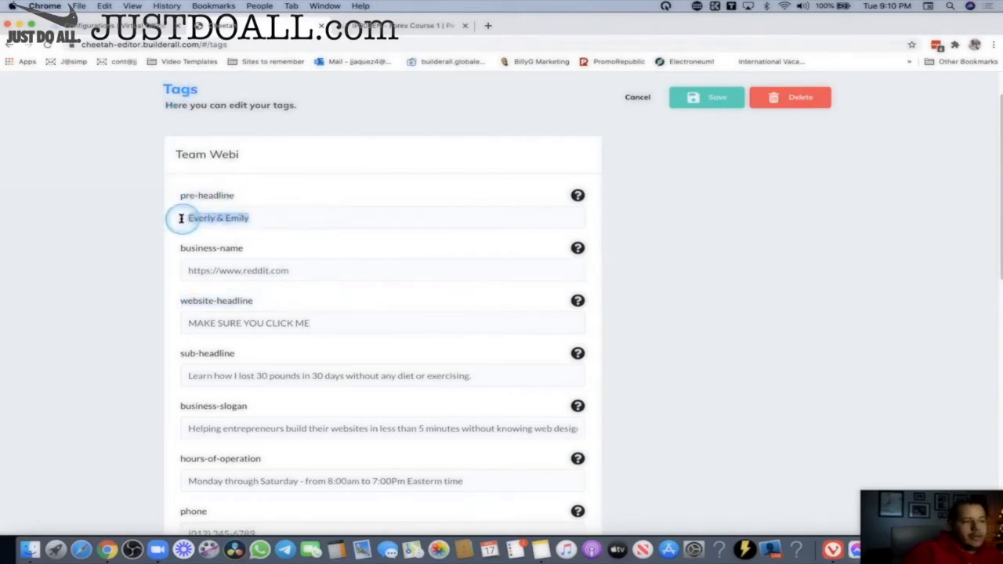
left_click(245, 198)
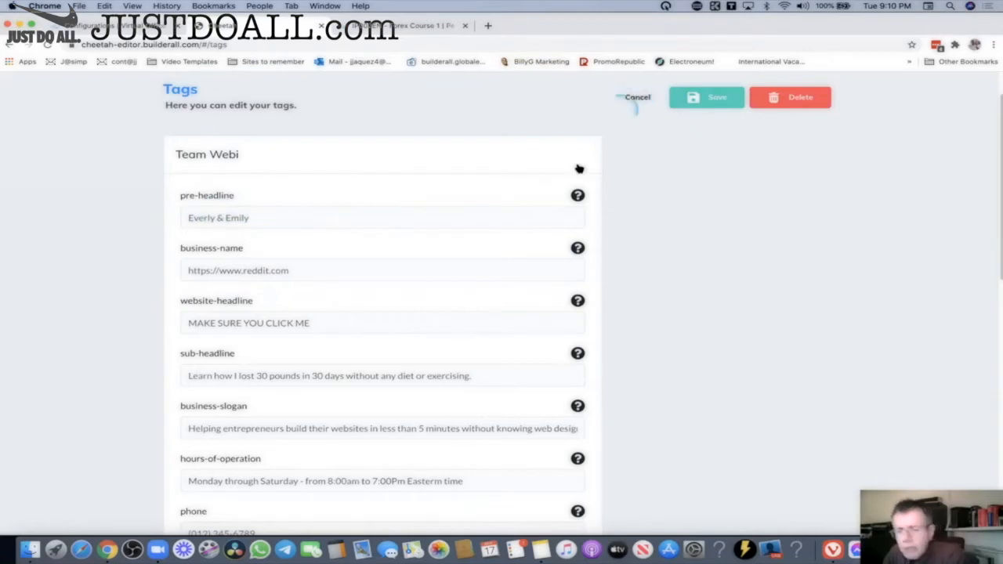
scroll(654, 258, "down", 5)
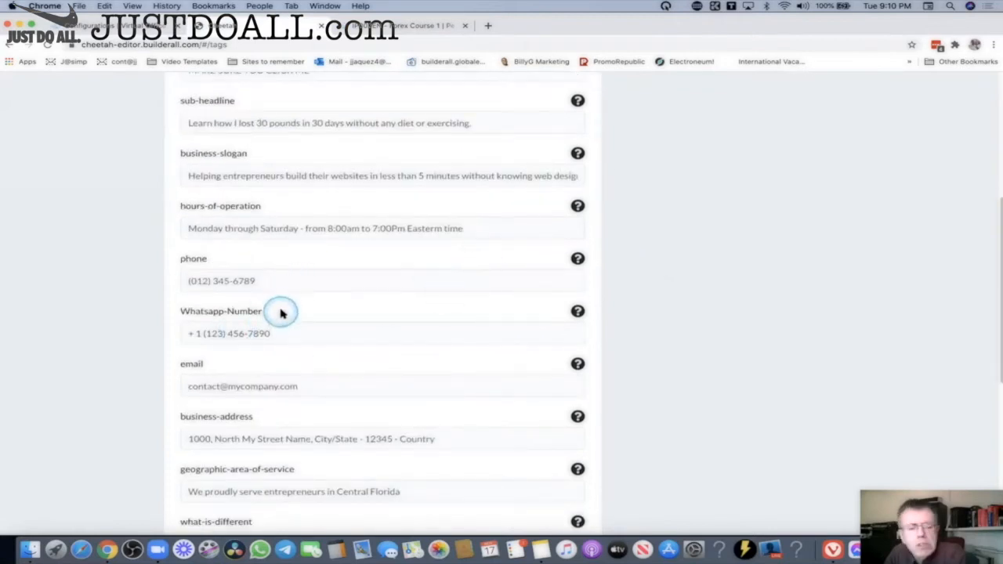
Overwrite the Whatsapp-Number sample number in the Team Webi tag with test text 'dfasdfadf'.
left_click_drag(259, 316, 154, 316)
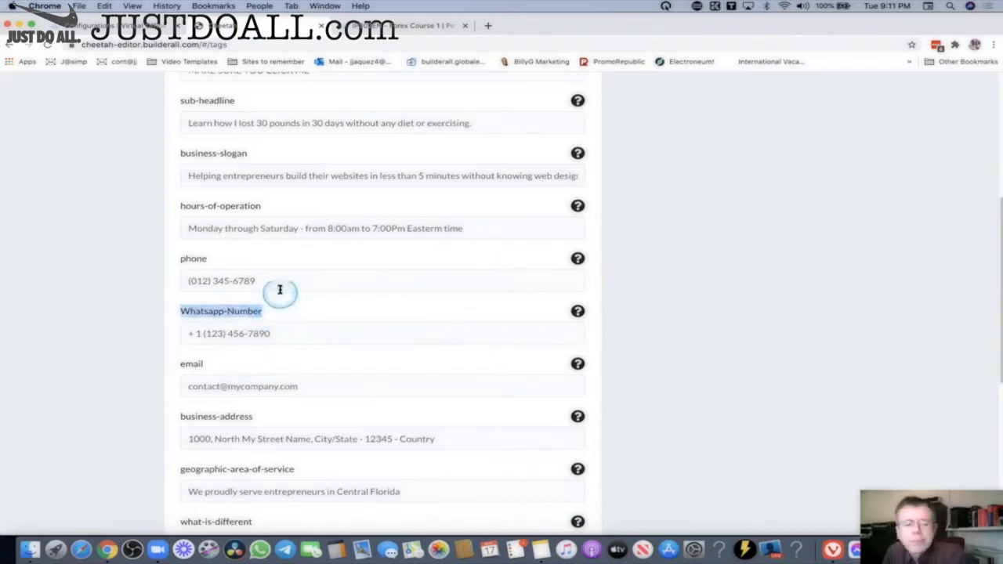
left_click(307, 318)
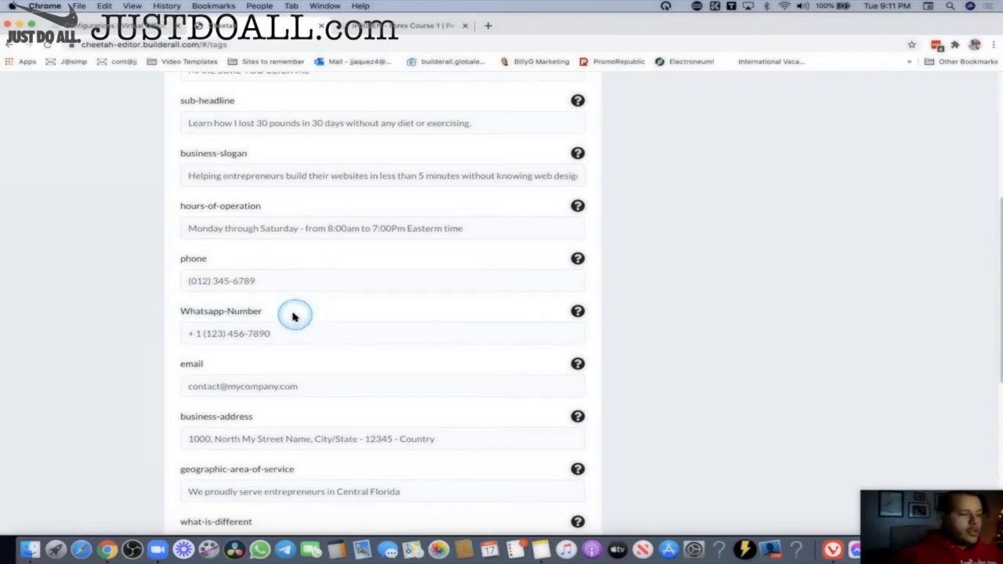
left_click_drag(293, 315, 170, 311)
left_click(233, 313)
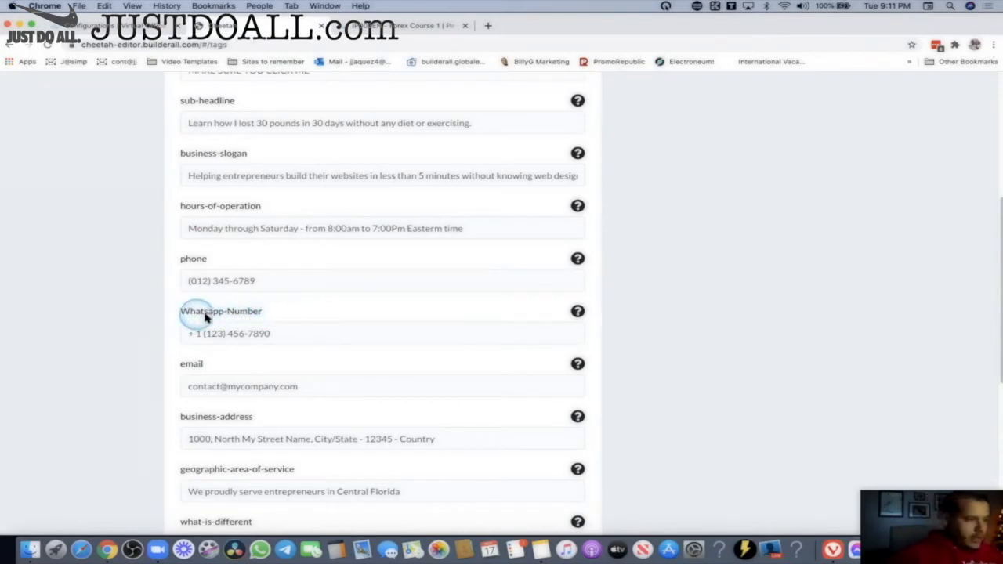
left_click_drag(260, 315, 180, 315)
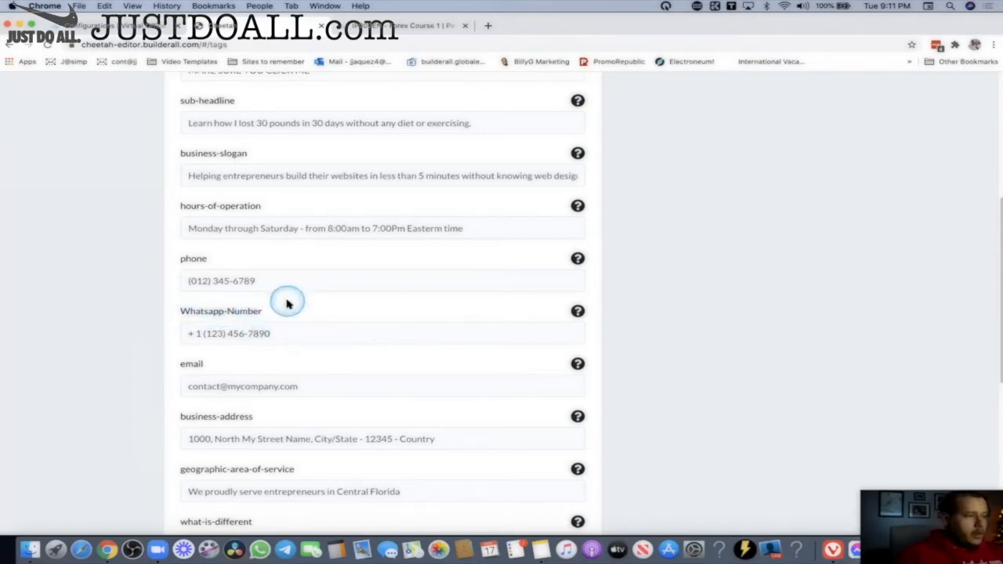
type("fadf")
left_click_drag(277, 329, 177, 307)
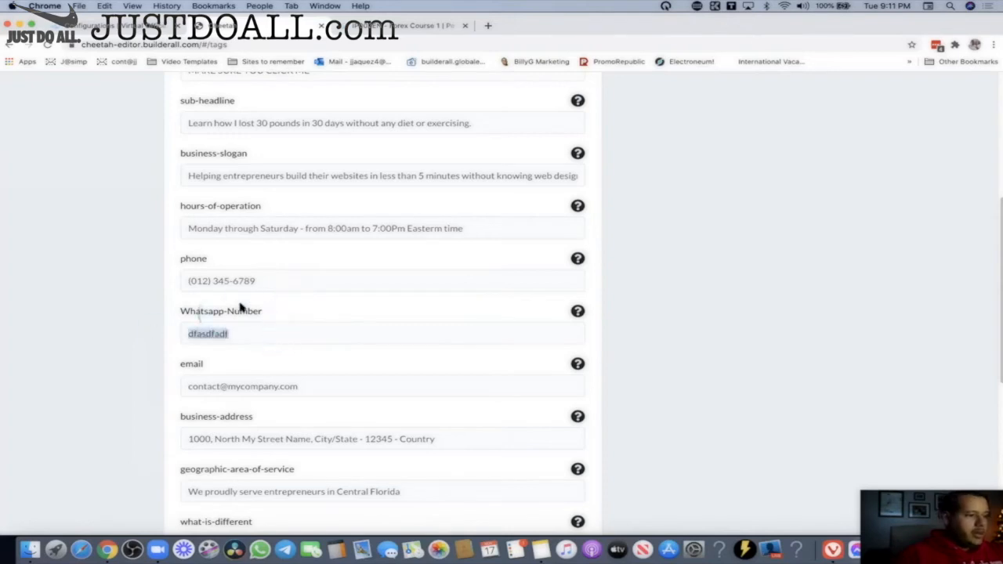
left_click(224, 287)
left_click(761, 340)
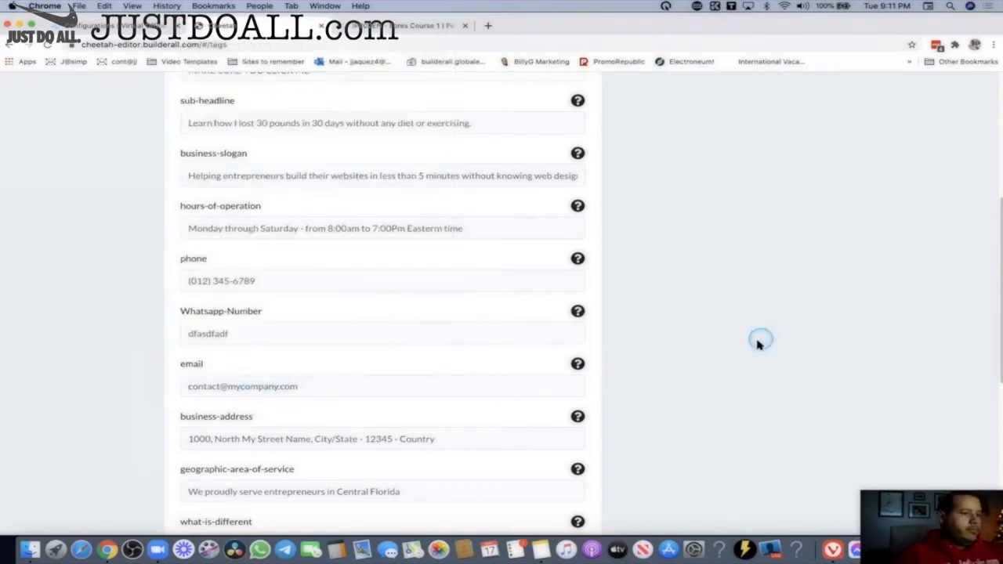
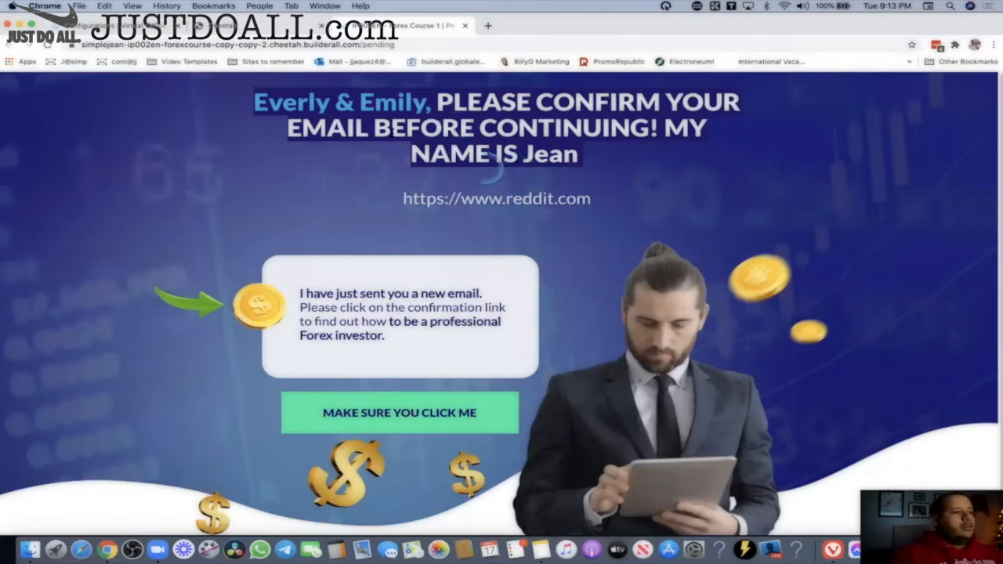
scroll(462, 287, "down", 1)
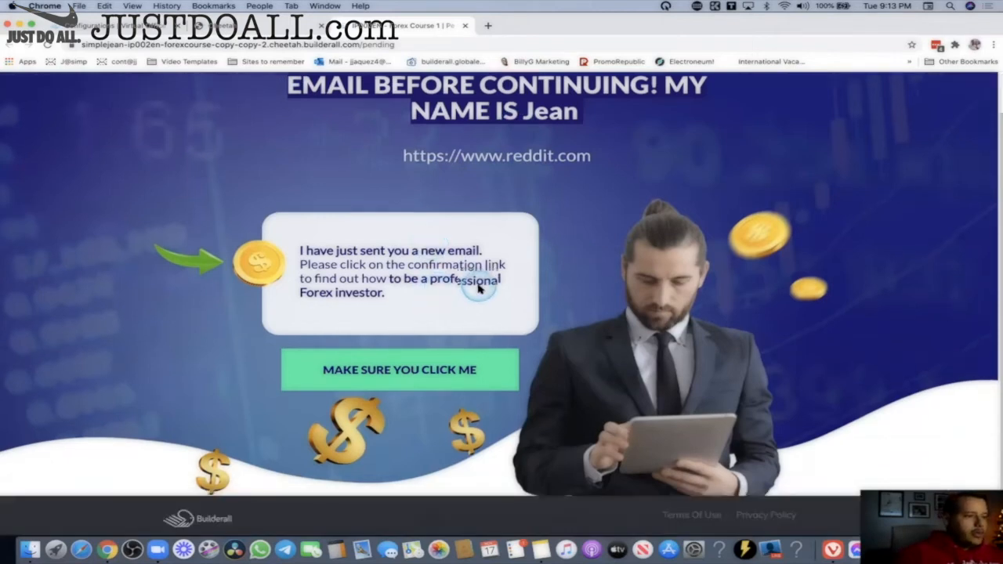
scroll(480, 288, "up", 1)
left_click_drag(253, 103, 437, 106)
left_click_drag(403, 203, 628, 201)
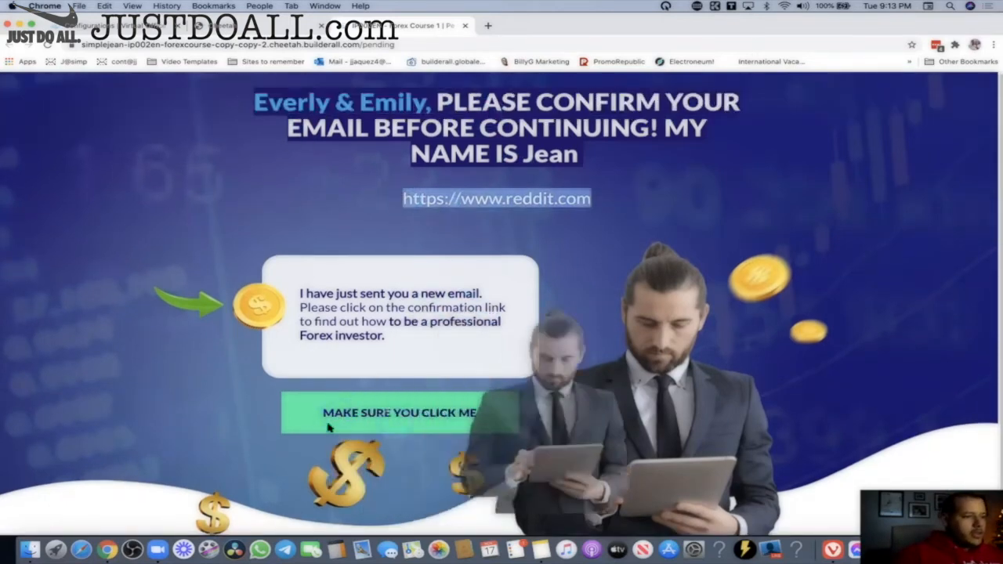
left_click(565, 194)
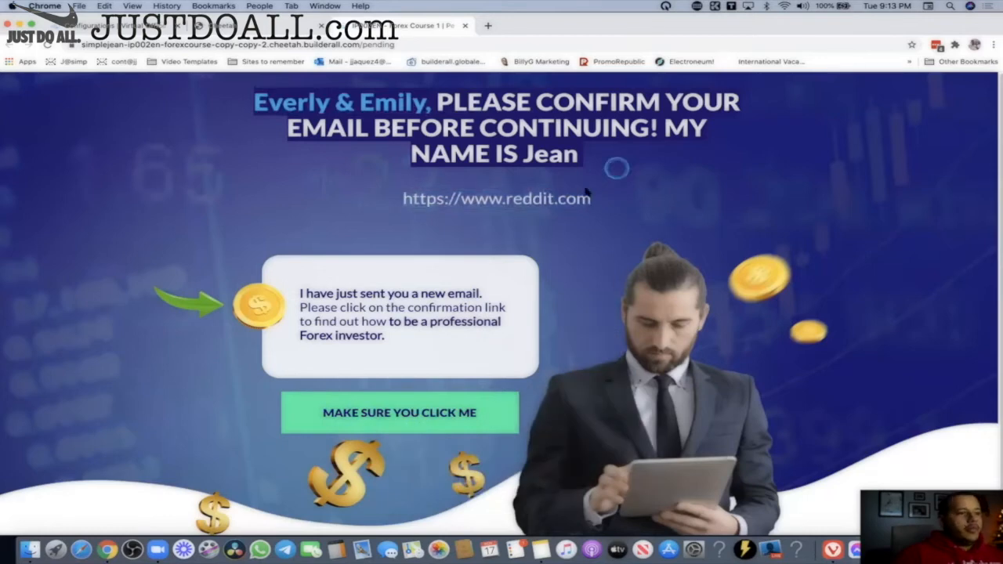
left_click(488, 200)
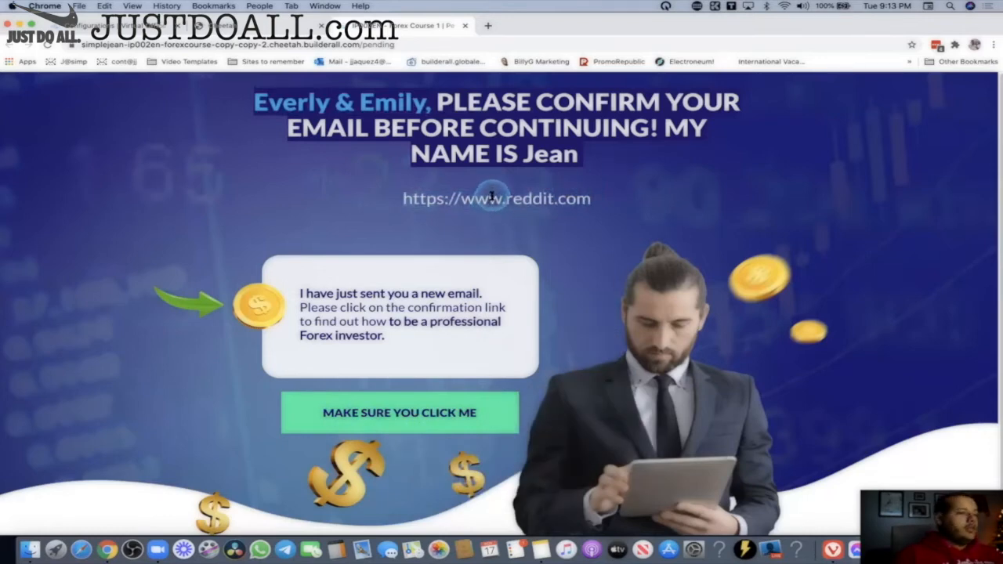
left_click_drag(280, 97, 410, 104)
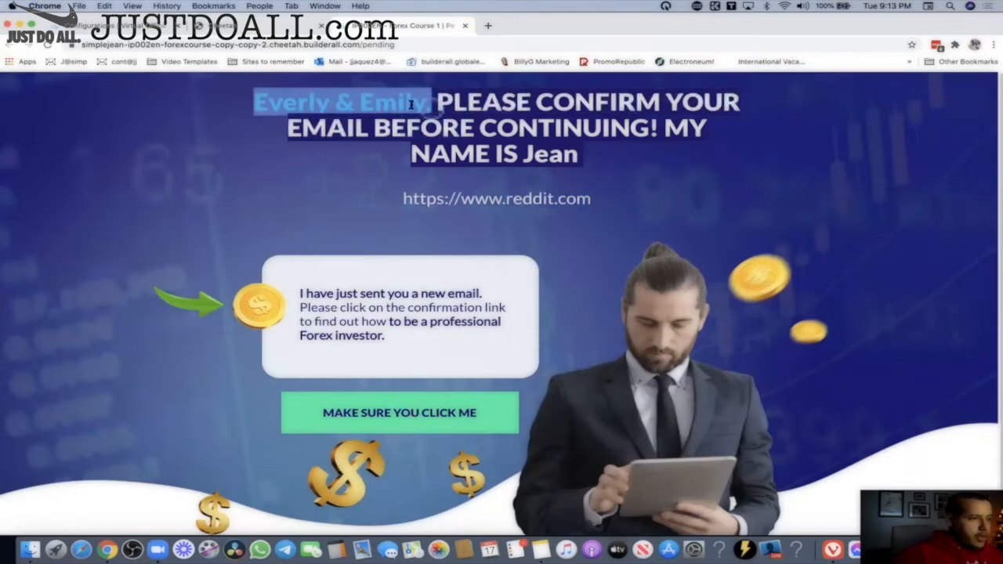
left_click(519, 154)
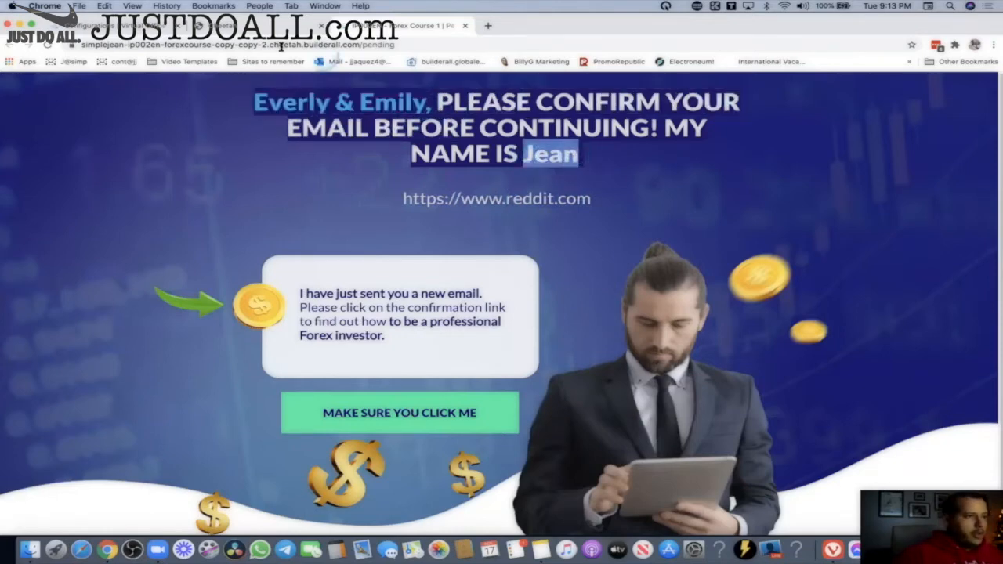
left_click(560, 156)
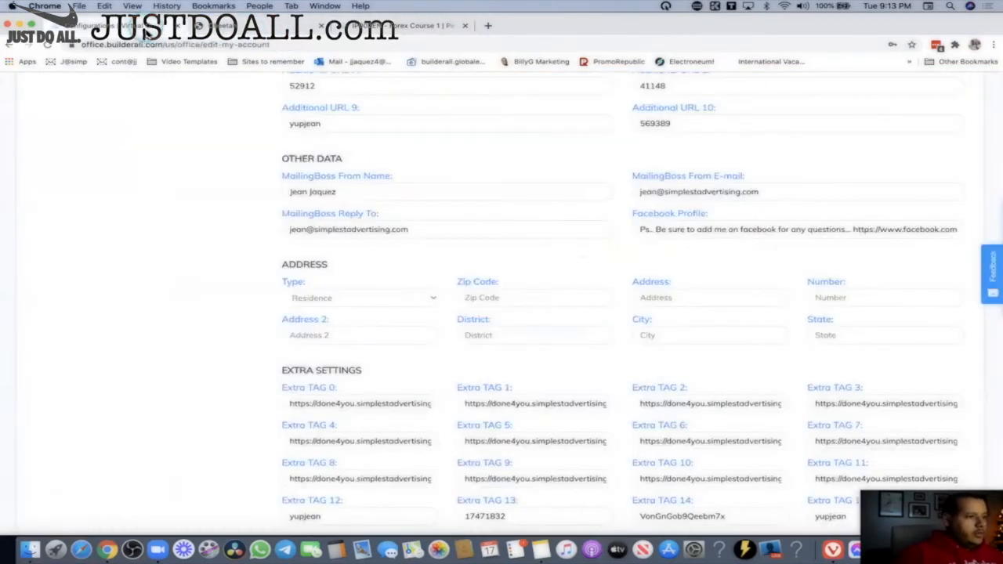
scroll(347, 175, "up", 5)
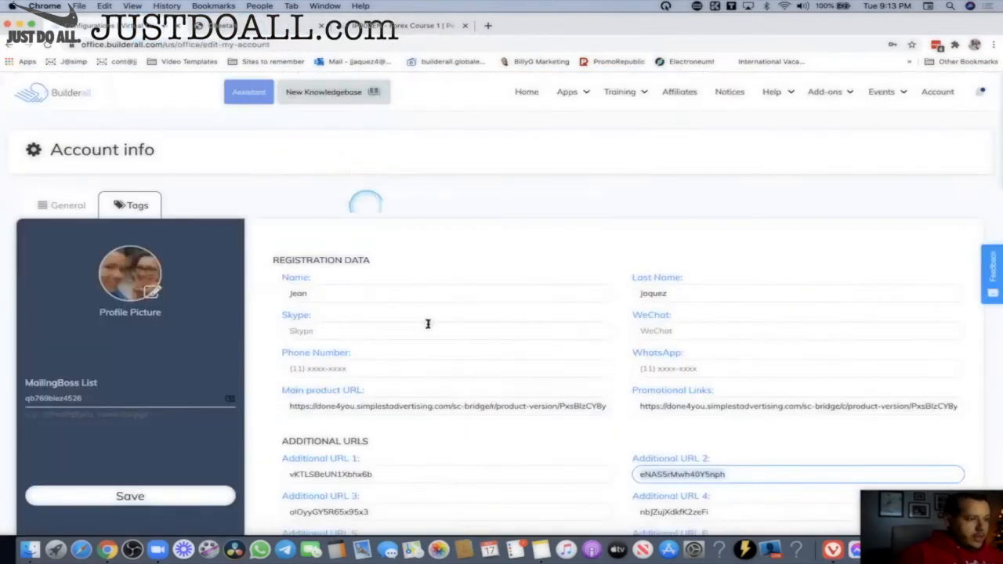
scroll(354, 284, "down", 1)
scroll(333, 263, "down", 3)
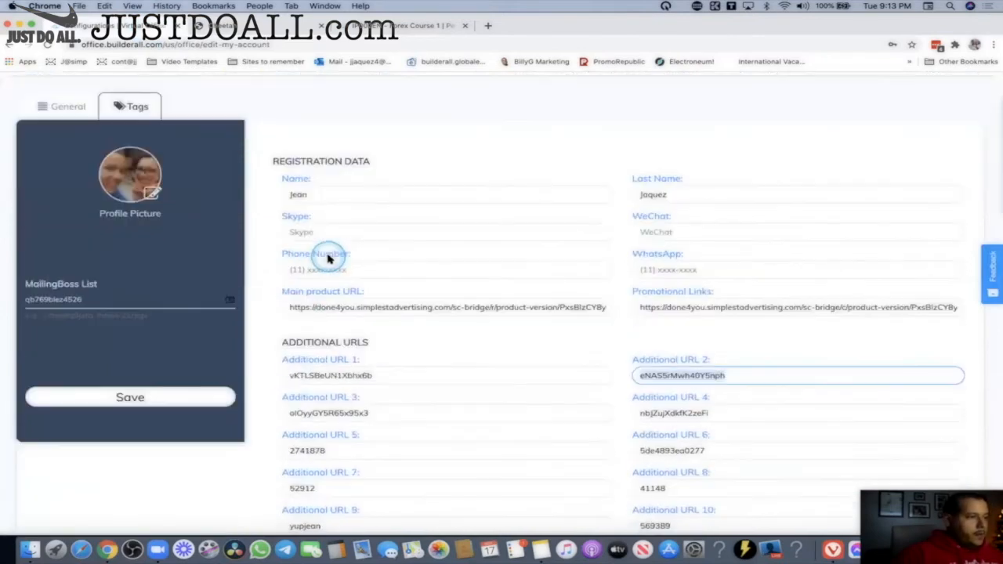
scroll(459, 313, "down", 8)
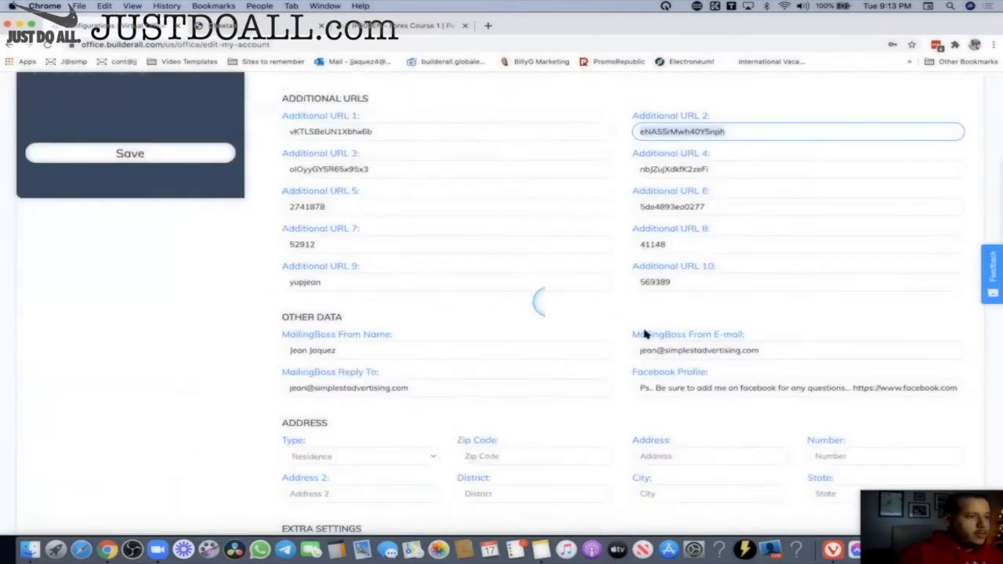
left_click(375, 28)
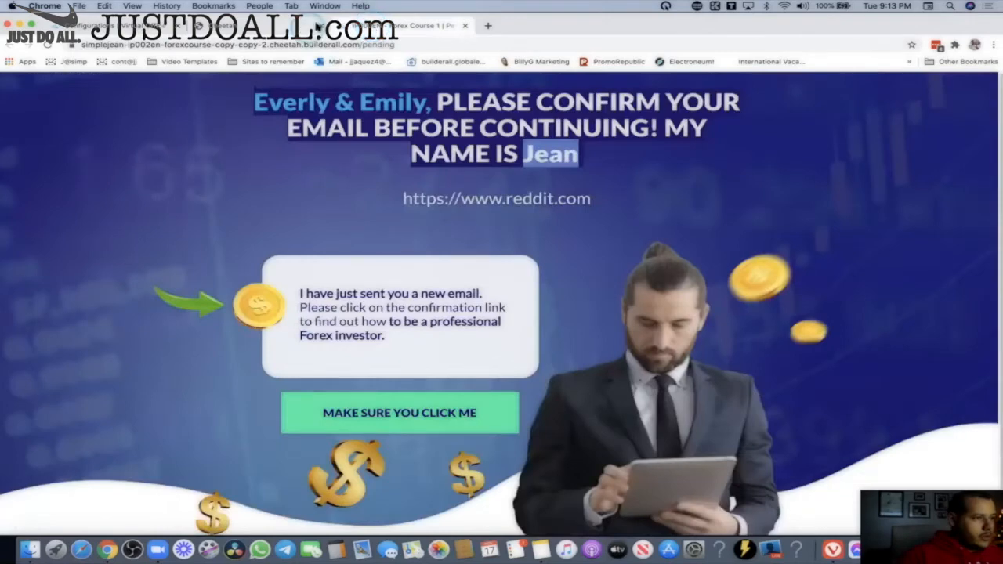
Close the sales page, look over the Team Webi tag set, then return to Builderall's Account info page.
left_click(463, 29)
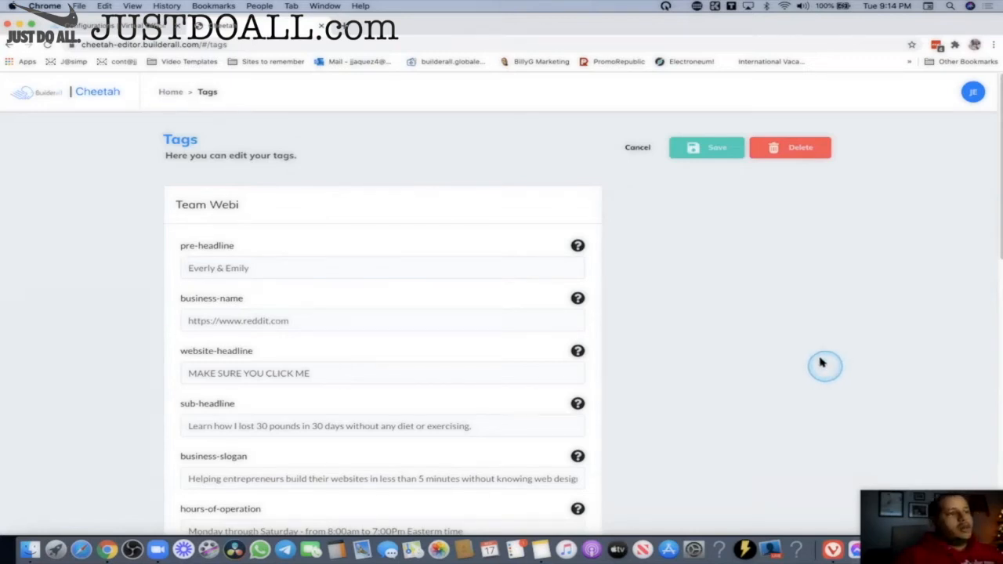
left_click_drag(171, 199, 283, 255)
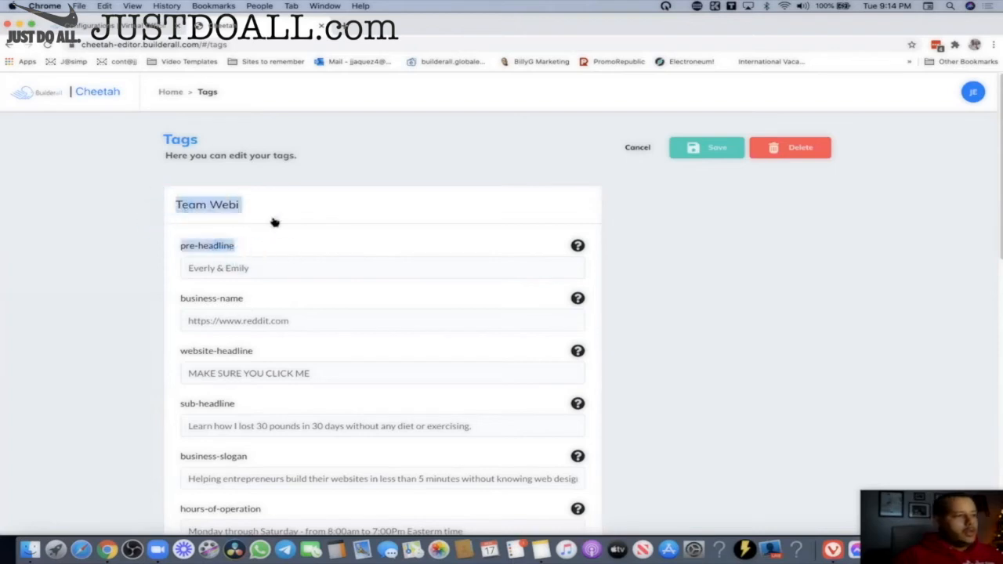
left_click(705, 394)
left_click(349, 287)
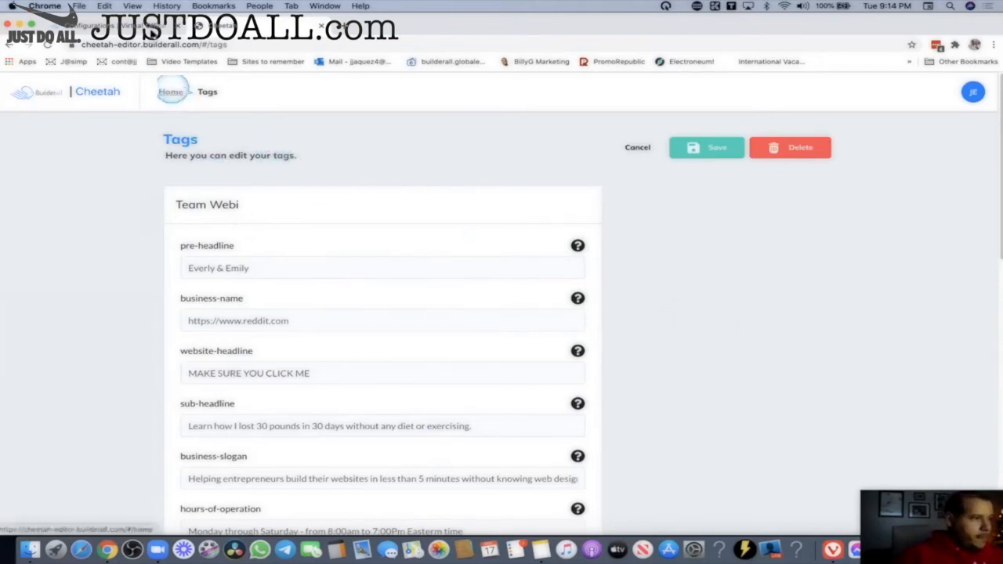
left_click(171, 91)
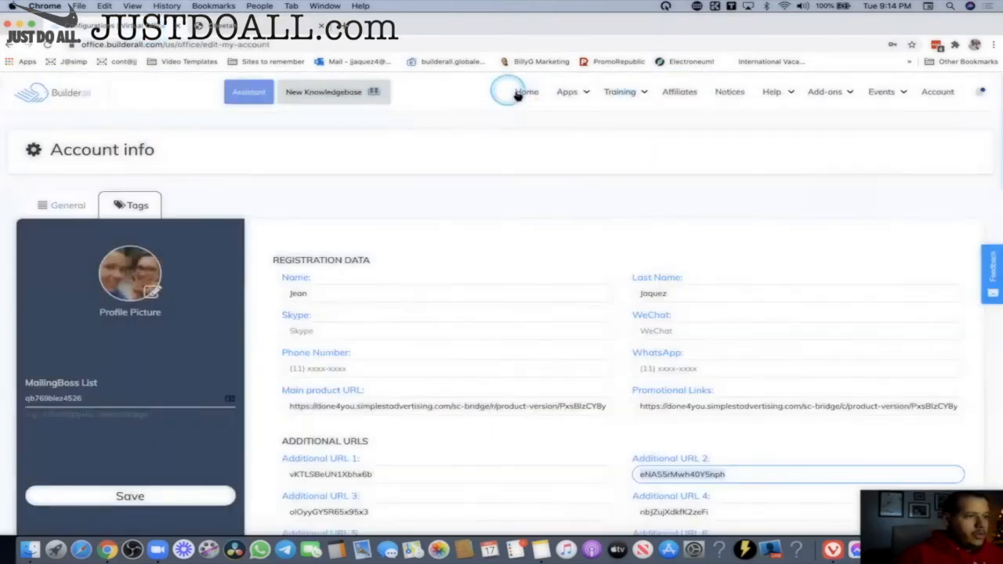
Go to the Builderall office home and launch MailingBoss.
left_click(525, 92)
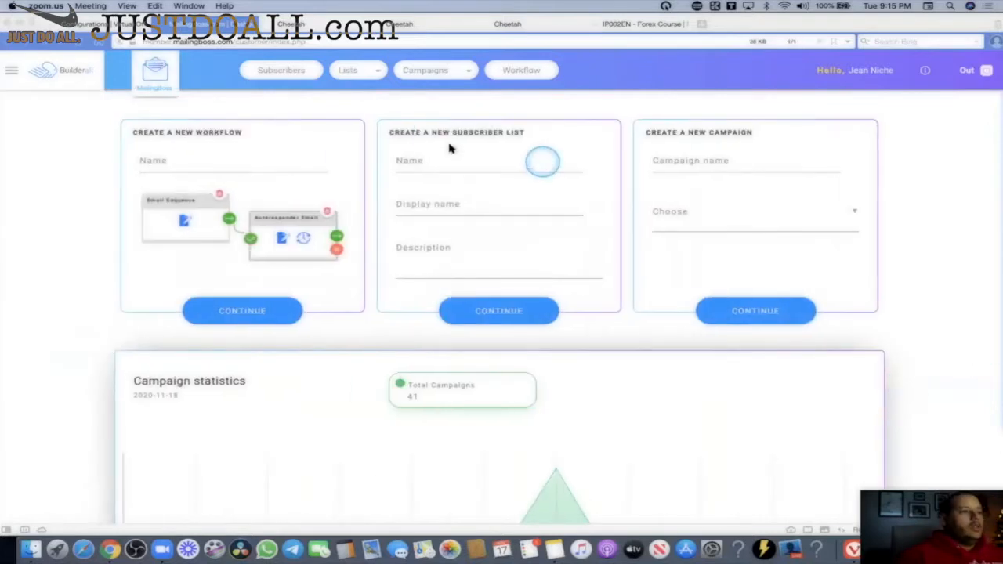
Open the '30 Days Open Me Emails' group from Campaigns > Email Sequences.
left_click(379, 72)
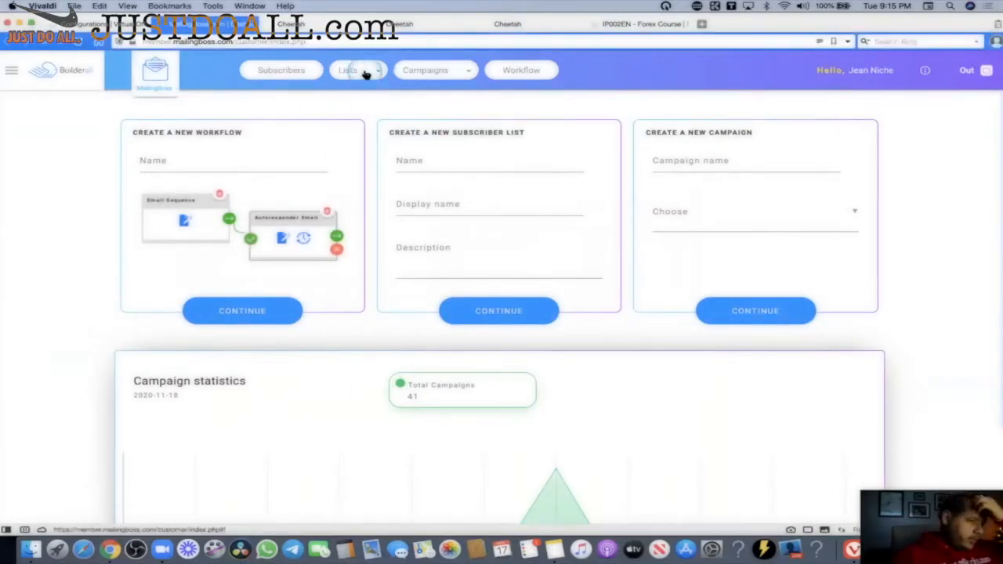
left_click(439, 74)
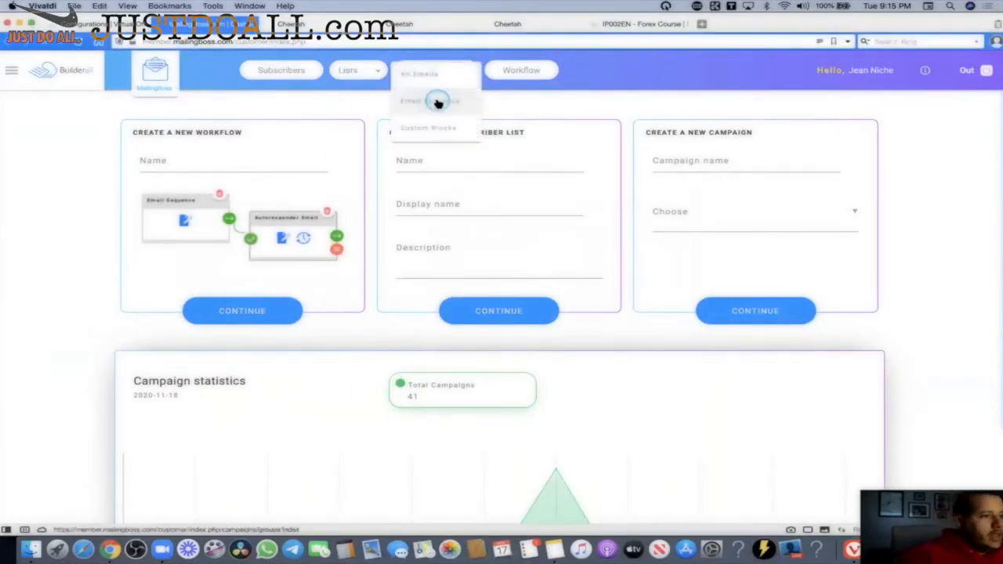
left_click(437, 101)
left_click(895, 186)
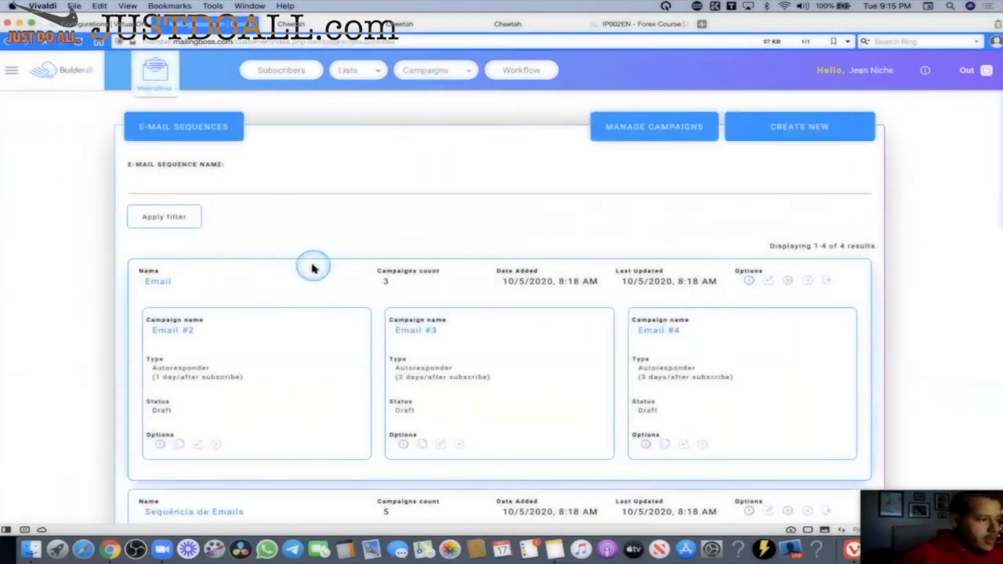
scroll(311, 264, "down", 5)
scroll(329, 297, "down", 3)
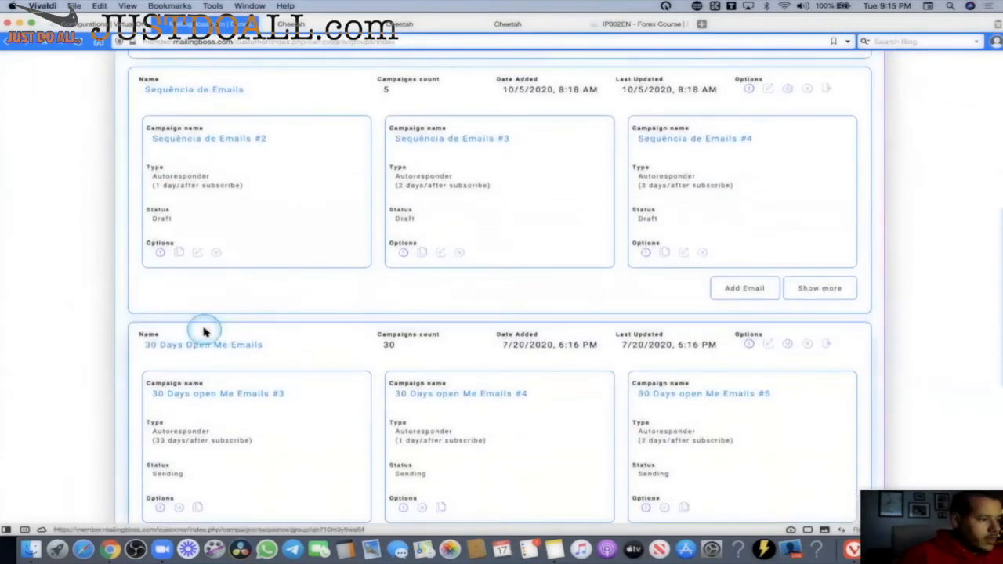
scroll(203, 329, "down", 4)
left_click(229, 201)
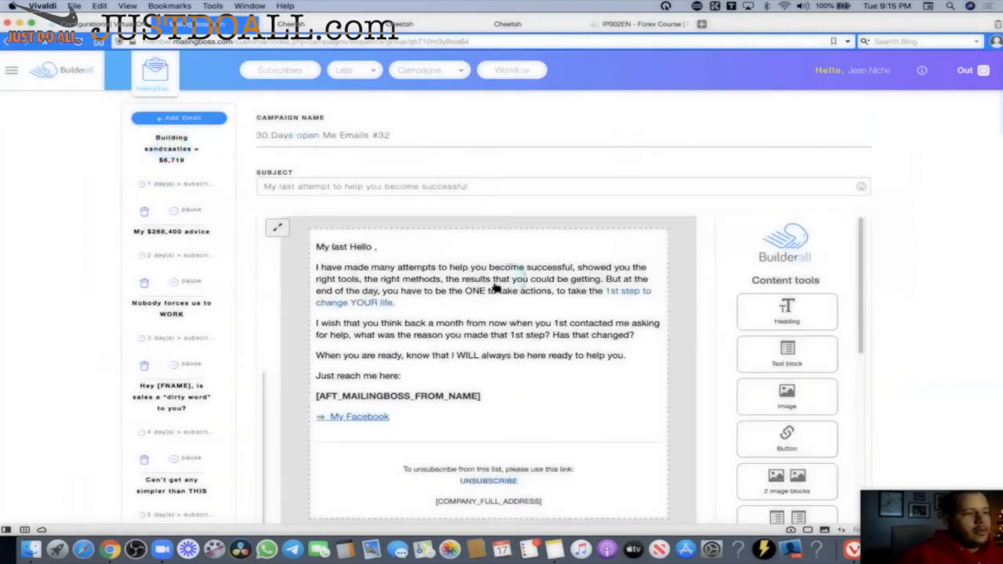
Open the 'Building sandcastles' email and start editing its text block.
left_click(180, 156)
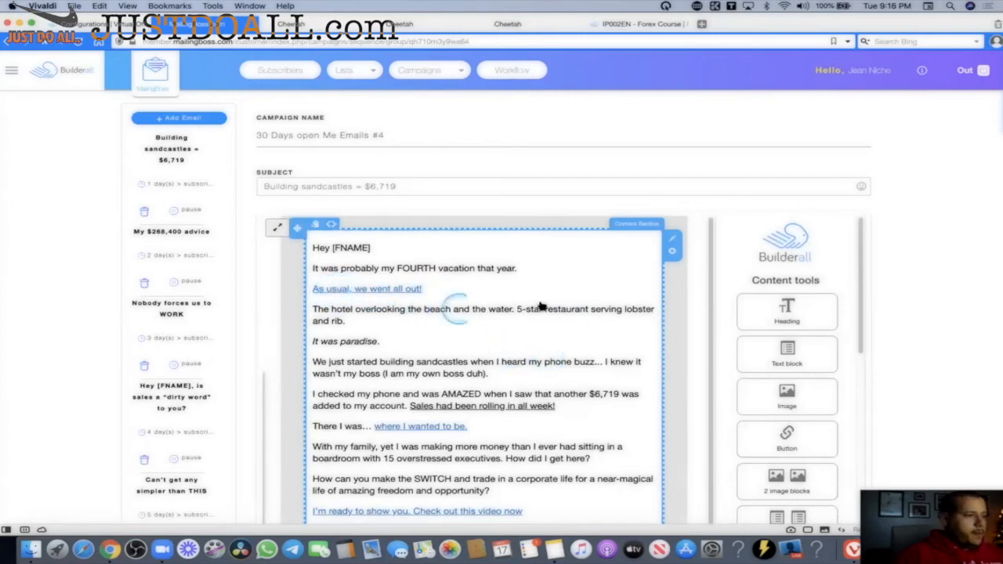
left_click(436, 264)
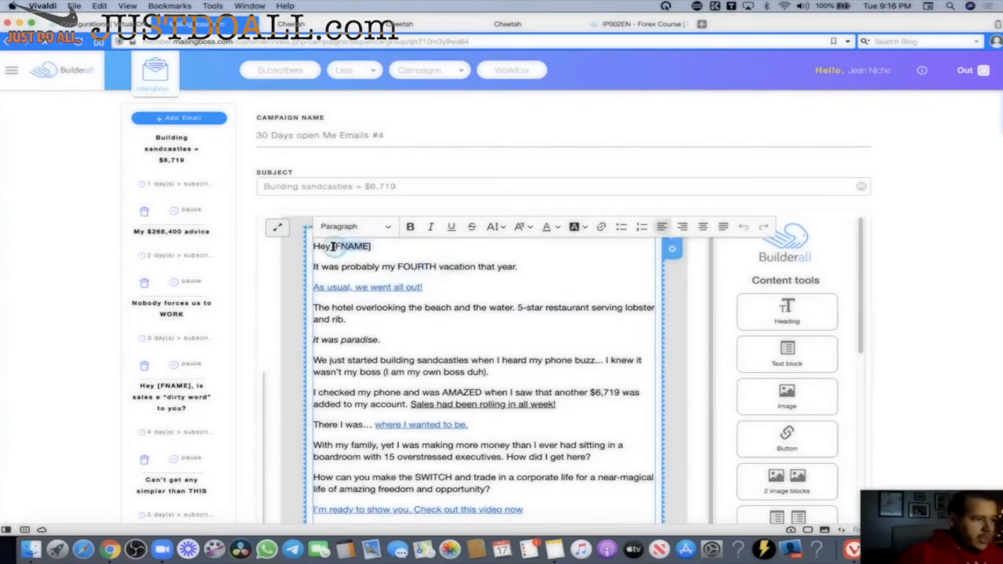
left_click(384, 249)
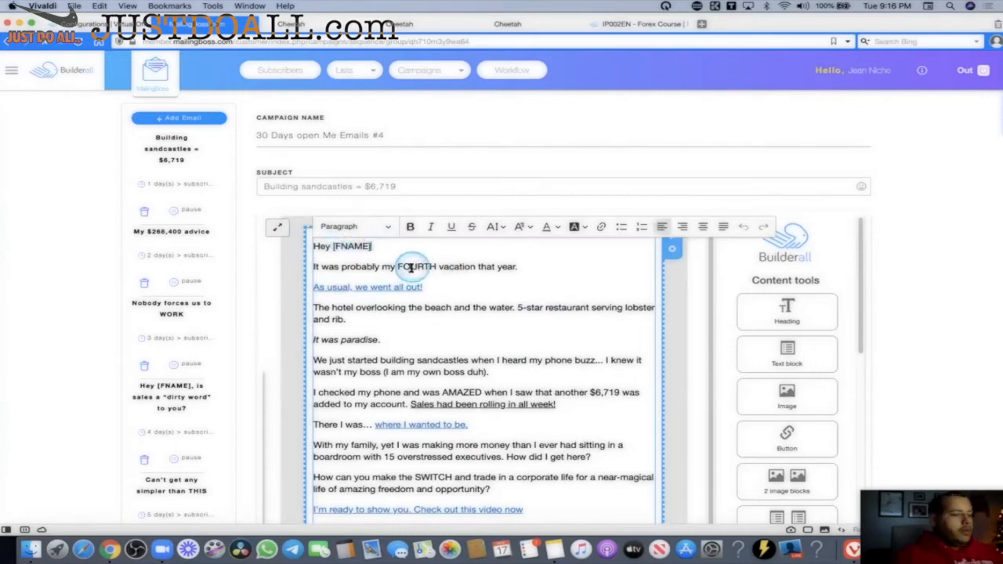
left_click(374, 247)
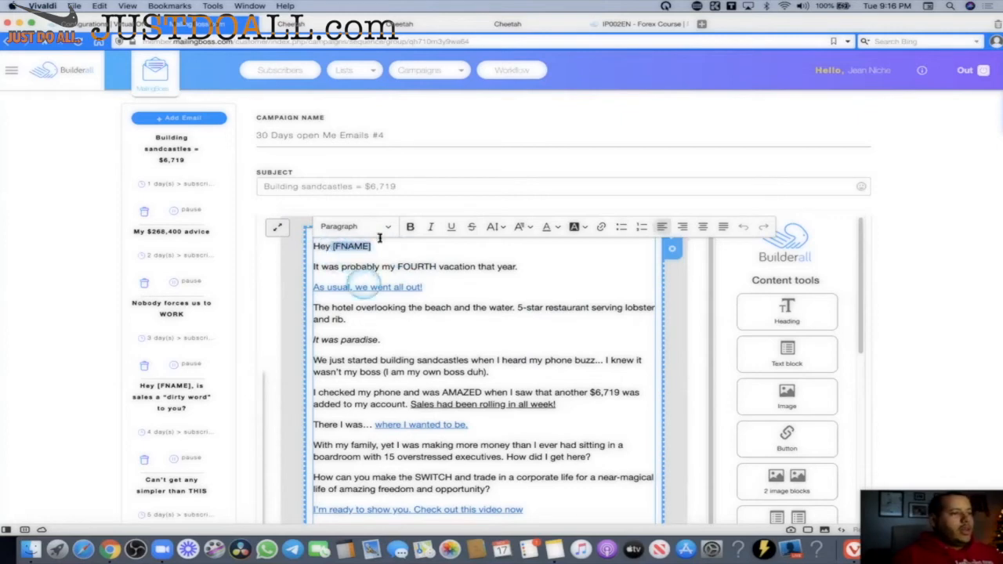
left_click(362, 72)
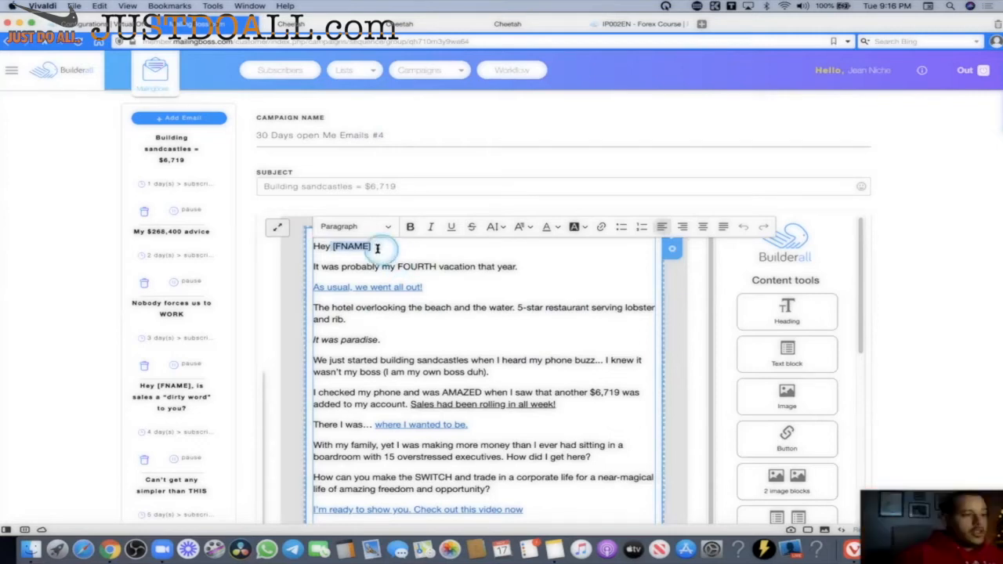
Delete the [FNAME] tag after 'Hey' in the greeting, then scroll to the links below.
left_click(332, 245)
left_click_drag(332, 245, 371, 246)
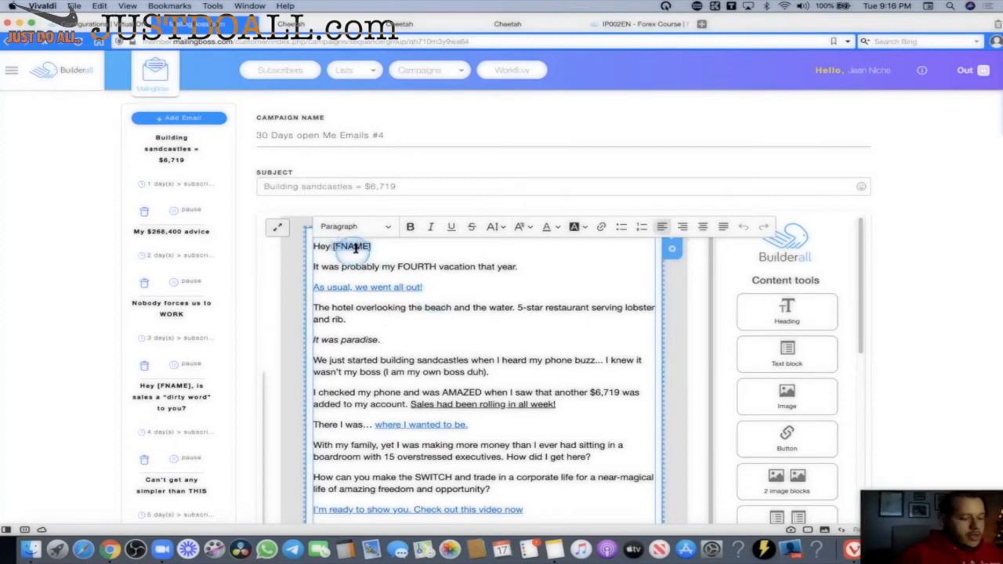
key("BackSpace")
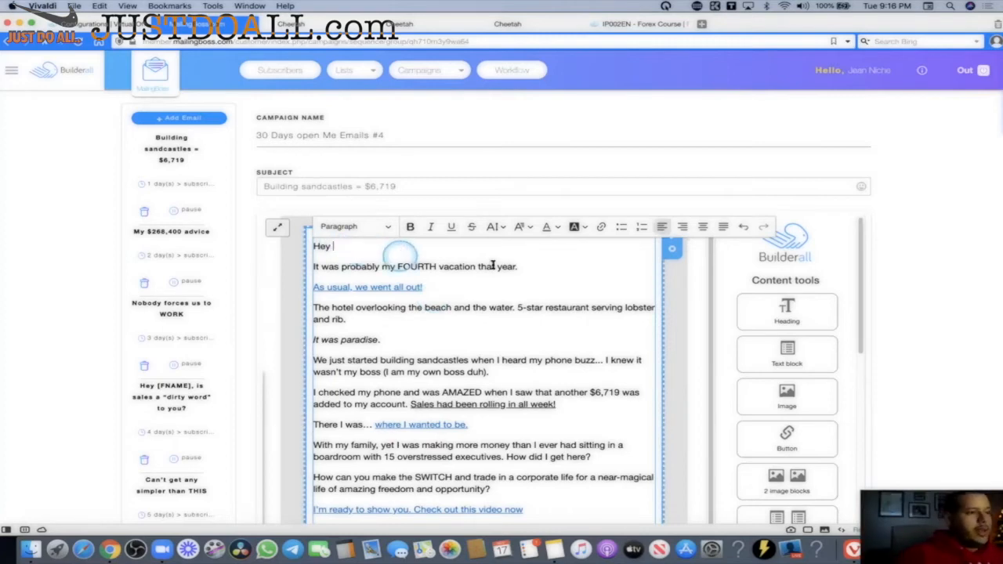
scroll(313, 152, "down", 3)
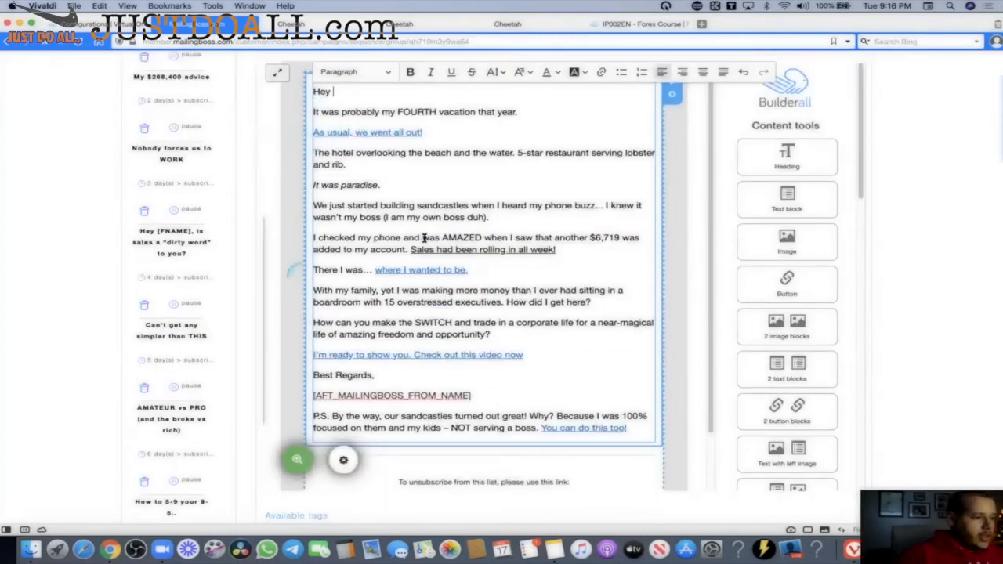
scroll(337, 392, "down", 2)
scroll(287, 381, "down", 3)
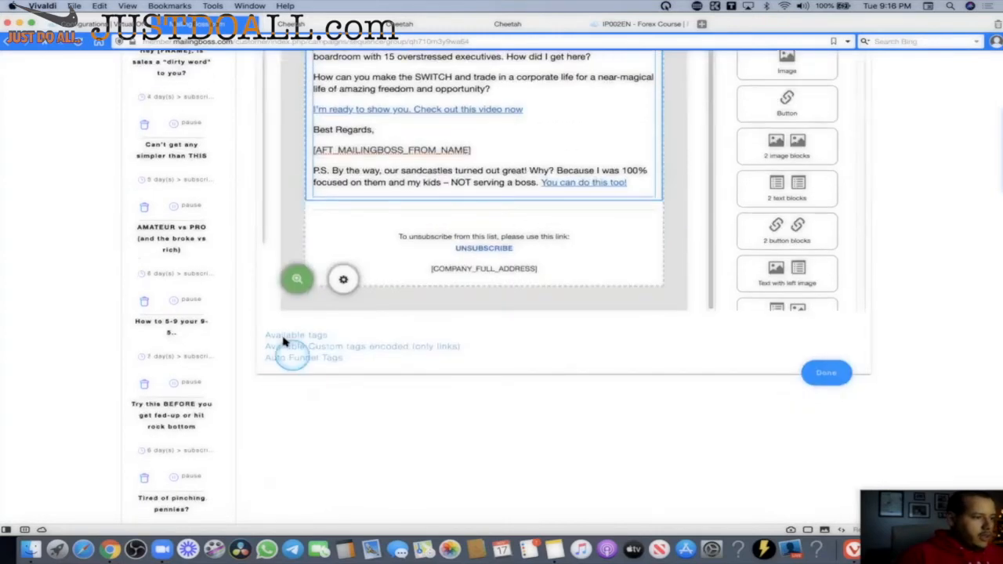
left_click(286, 339)
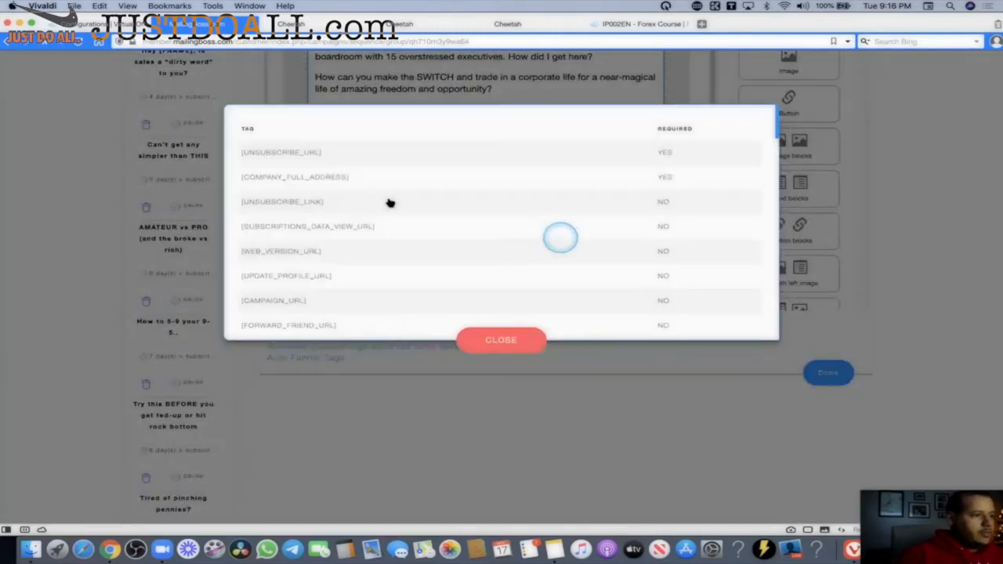
scroll(409, 206, "down", 3)
scroll(331, 219, "down", 5)
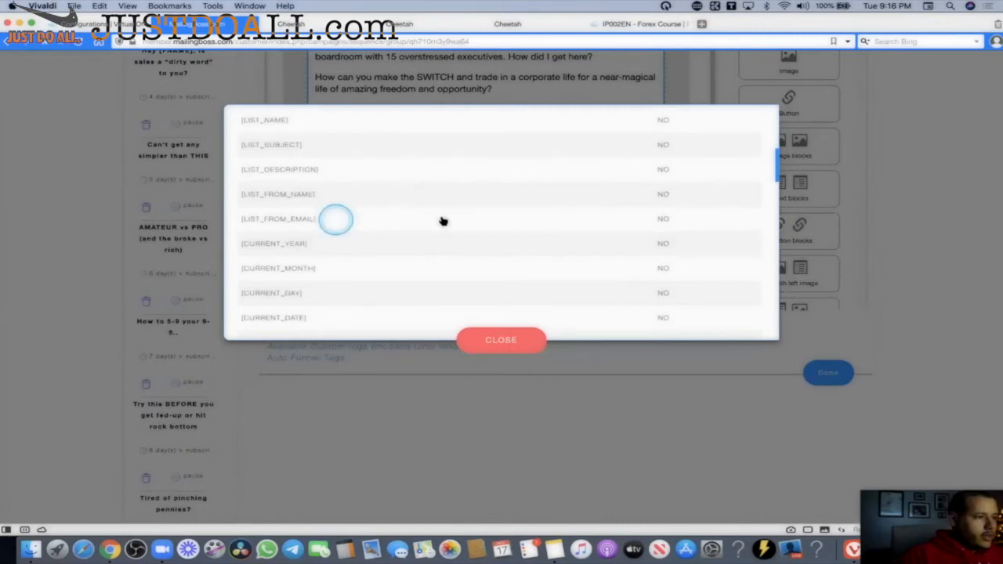
scroll(427, 222, "down", 3)
scroll(431, 222, "down", 10)
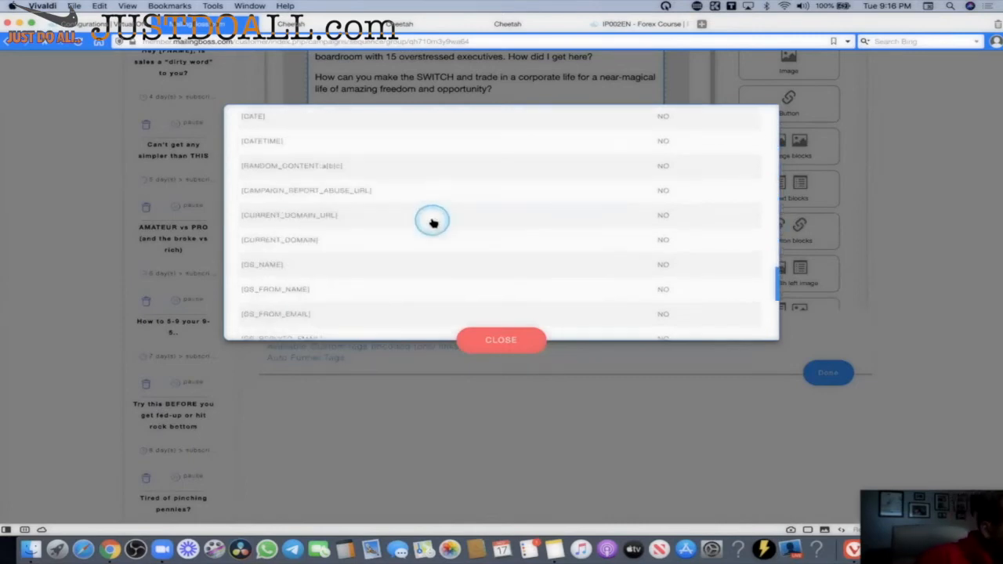
left_click_drag(774, 318, 778, 284)
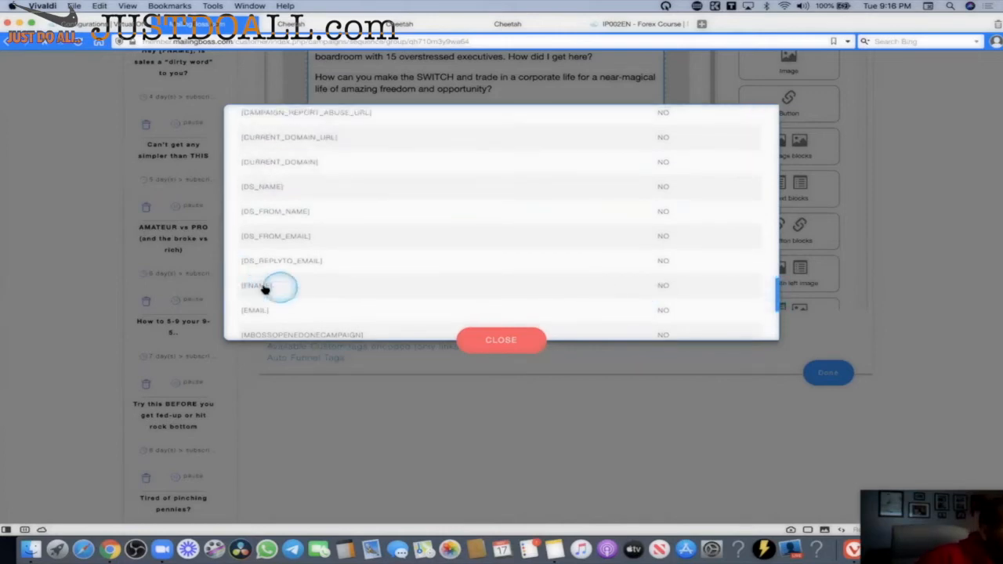
left_click(464, 337)
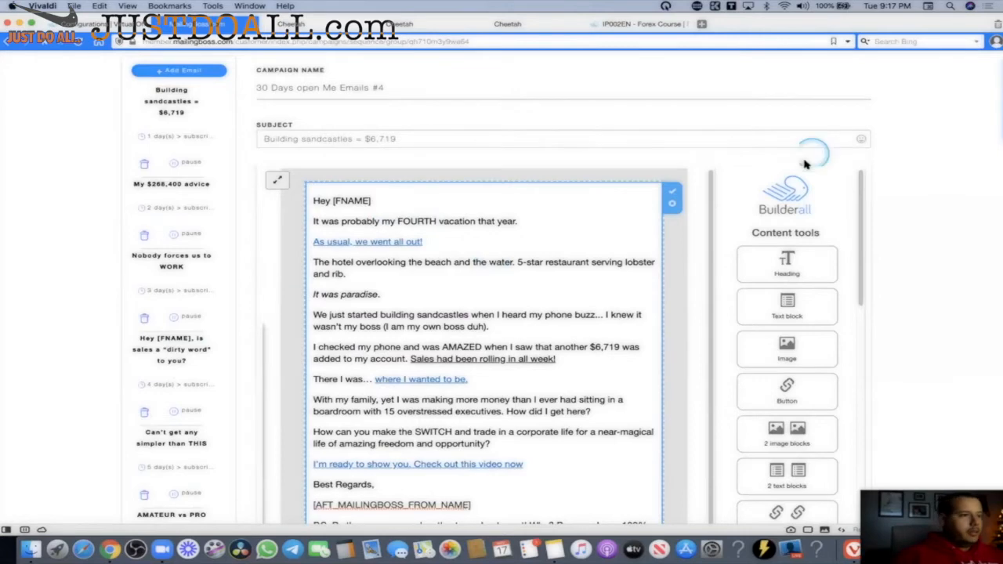
Return to the MailingBoss dashboard and open the subscriber Lists overview.
scroll(806, 162, "up", 2)
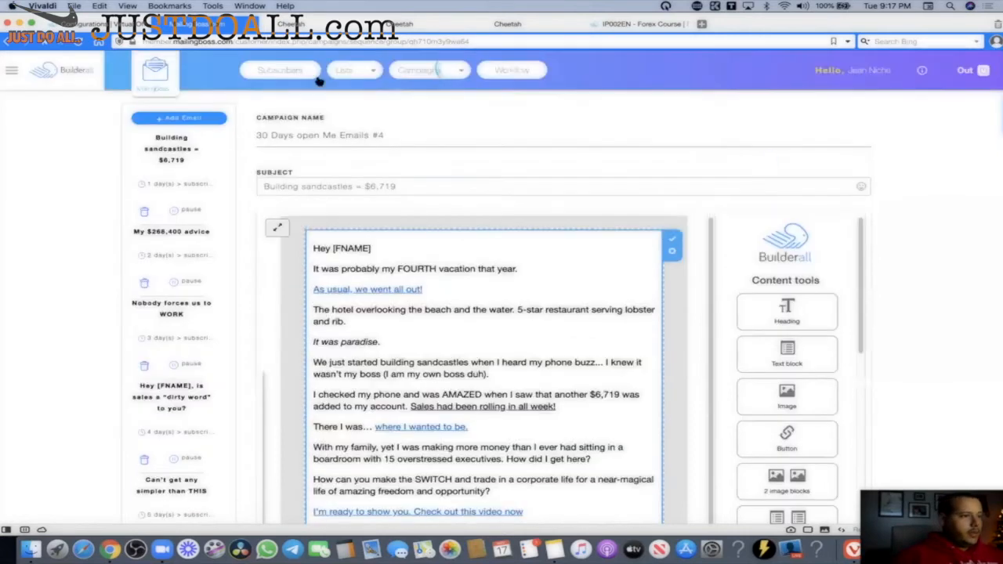
left_click(155, 74)
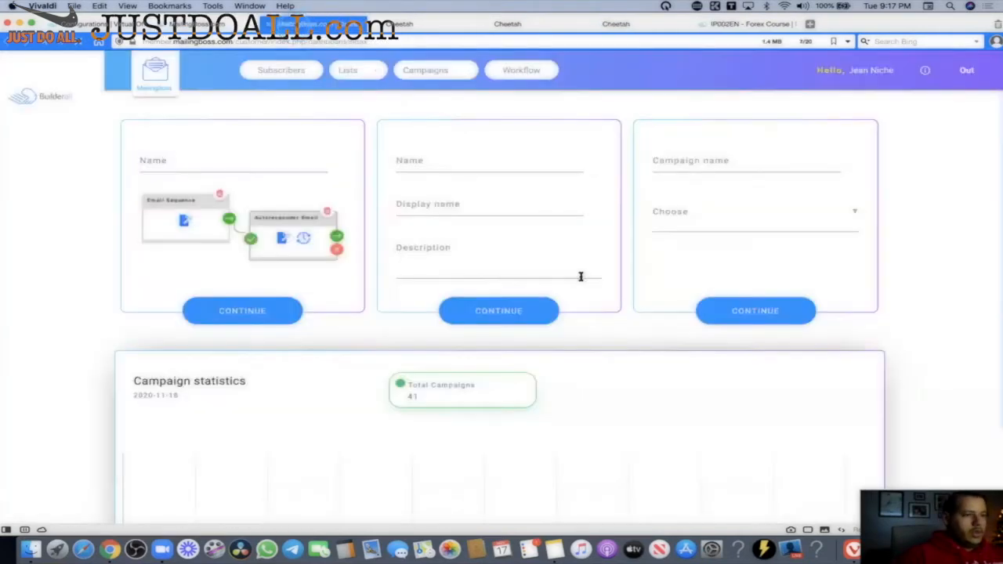
left_click(346, 74)
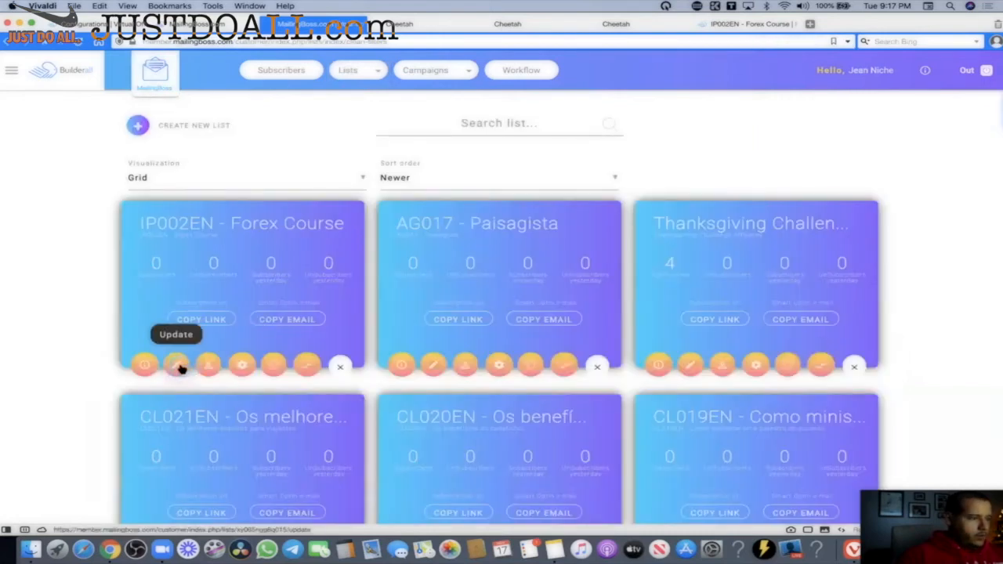
Open the IP002EN - Forex Course list's custom fields and clear the first field's NAME tag.
left_click(178, 367)
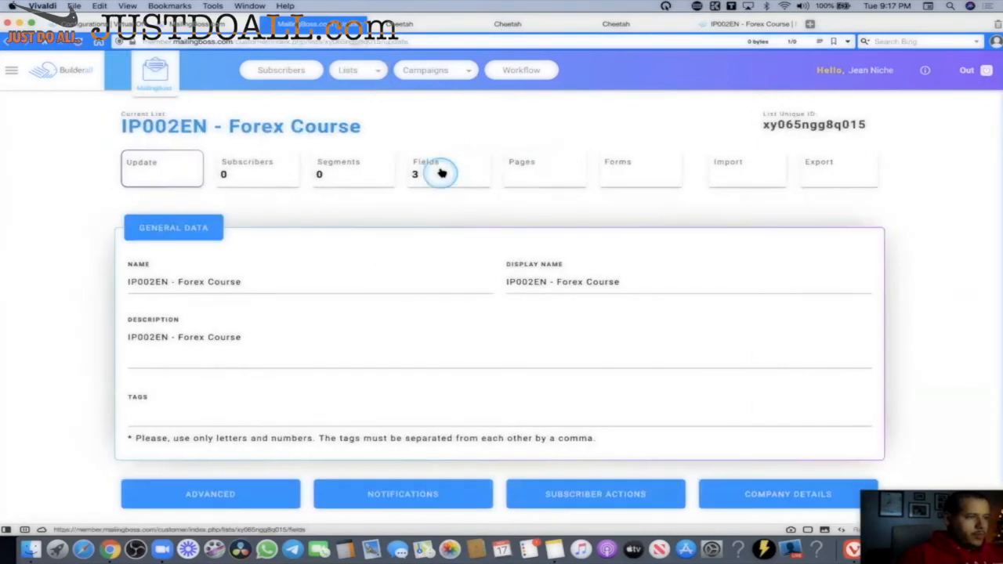
left_click(442, 172)
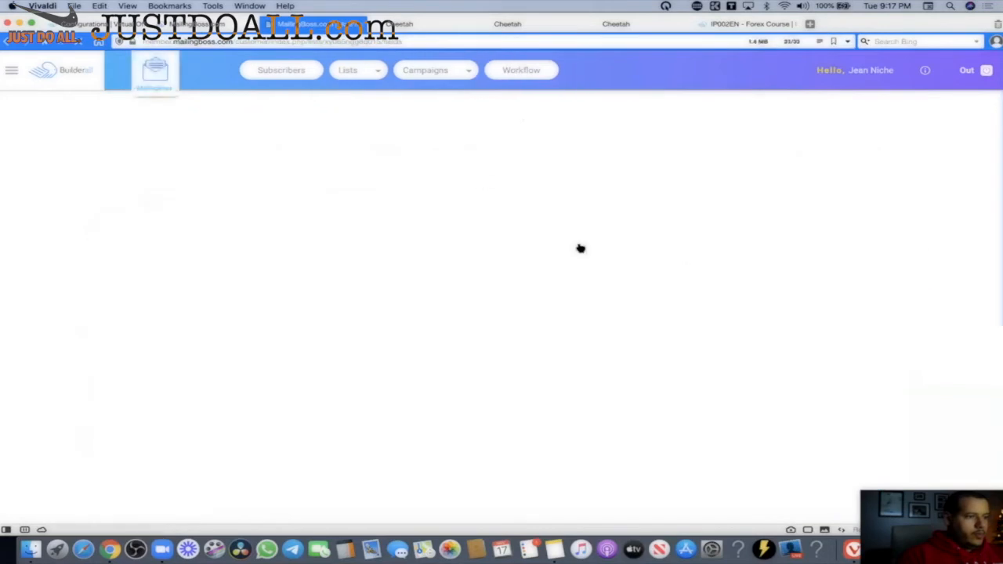
scroll(603, 235, "down", 4)
scroll(987, 268, "down", 1)
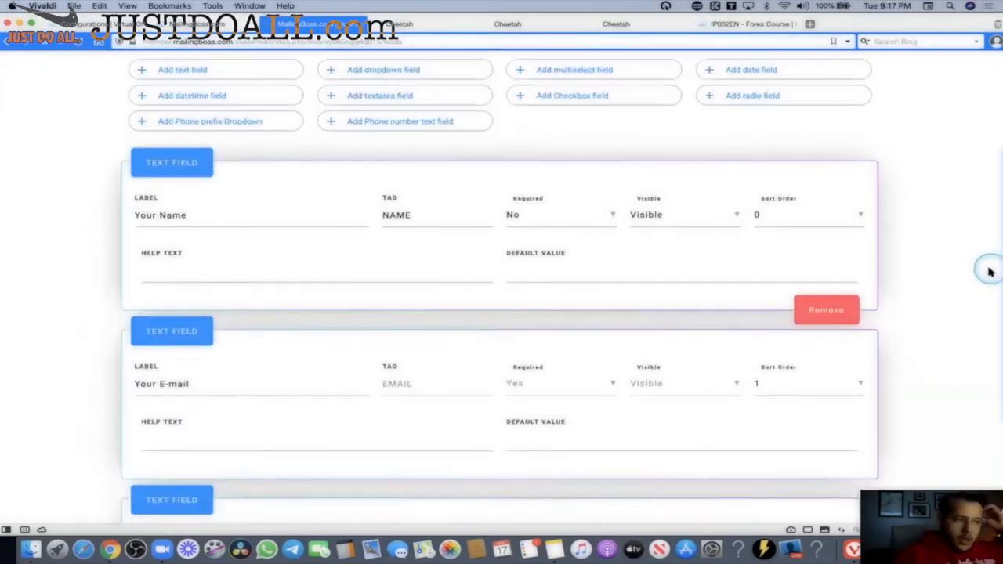
scroll(936, 278, "down", 1)
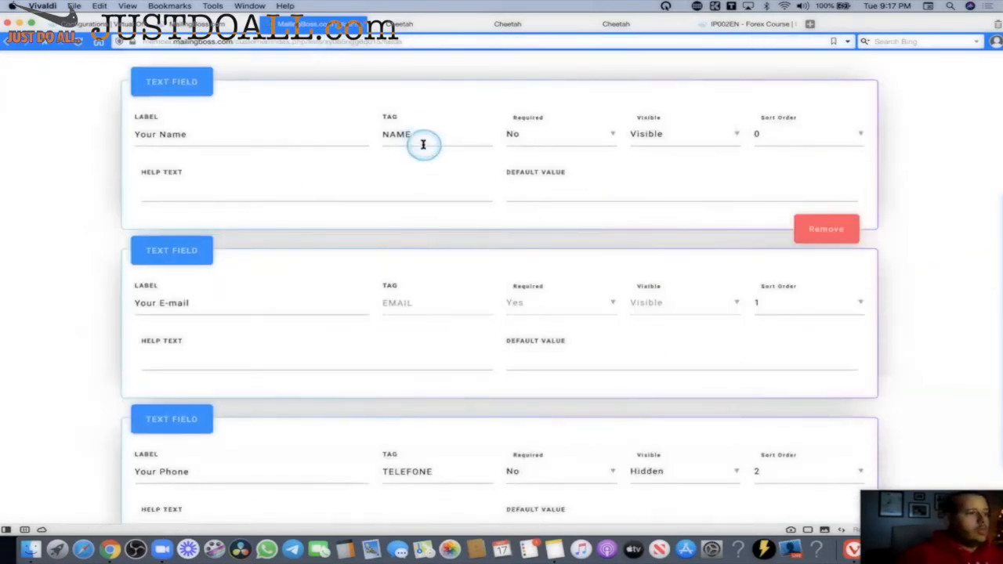
scroll(416, 143, "up", 1)
left_click_drag(417, 182, 321, 181)
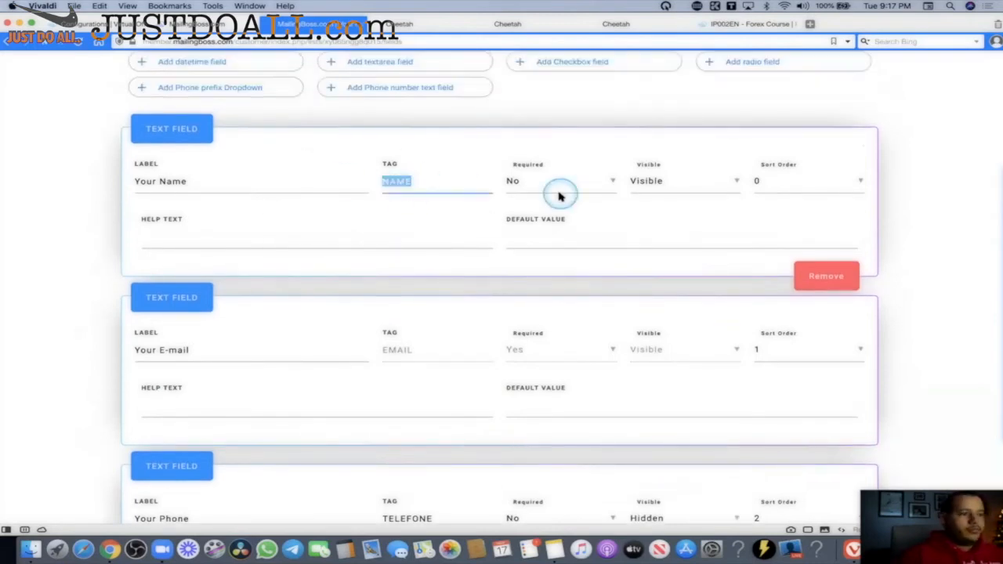
key("BackSpace")
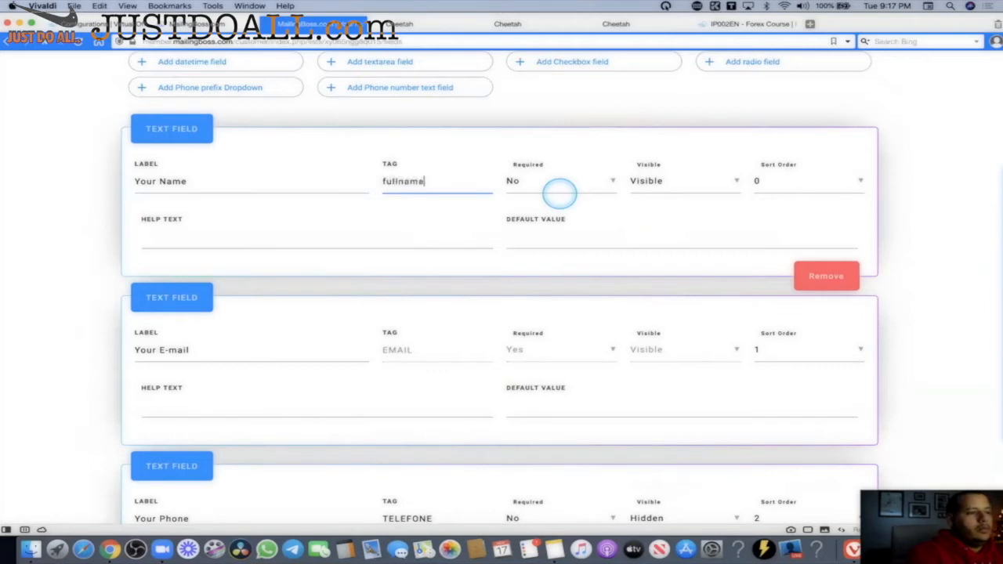
Relabel the first field 'Fullname' and inspect its fname tag.
triple_click(196, 182)
type("Fullname")
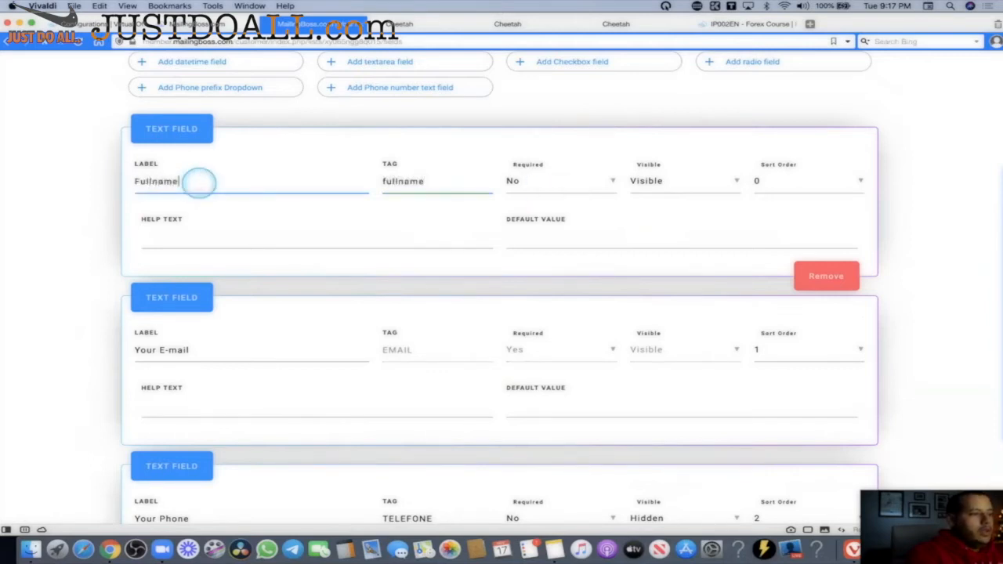
double_click(198, 182)
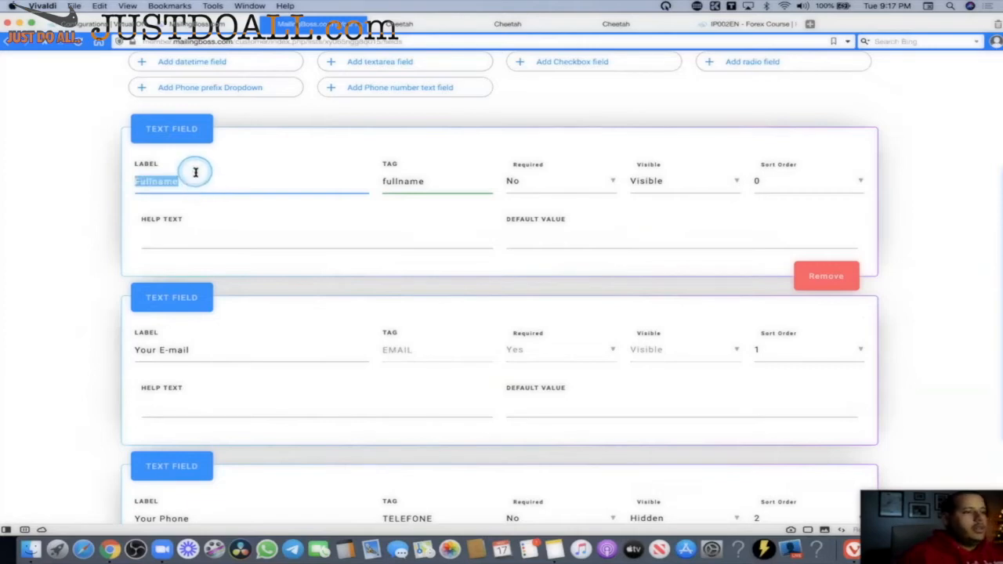
left_click(196, 179)
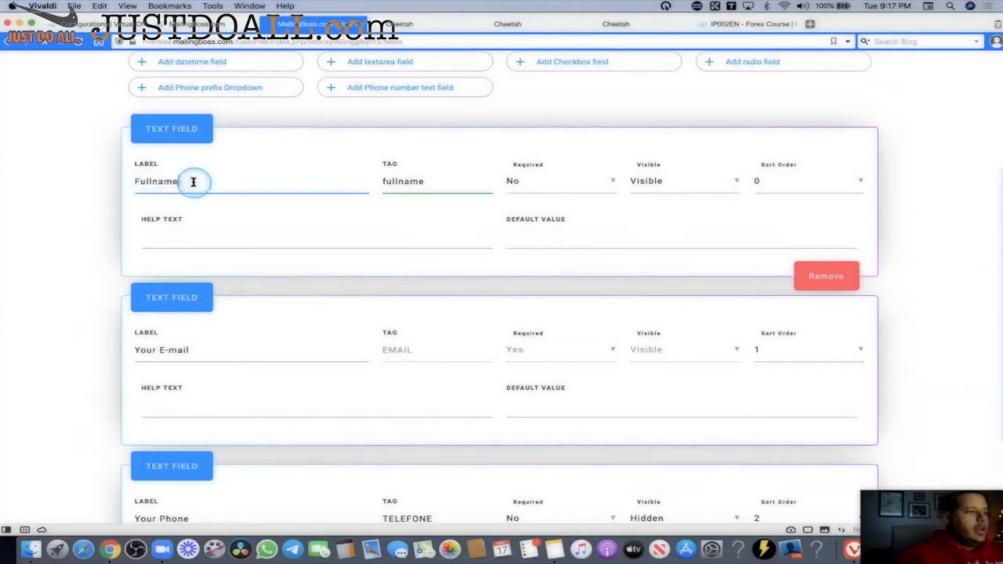
left_click_drag(196, 179, 126, 180)
double_click(432, 185)
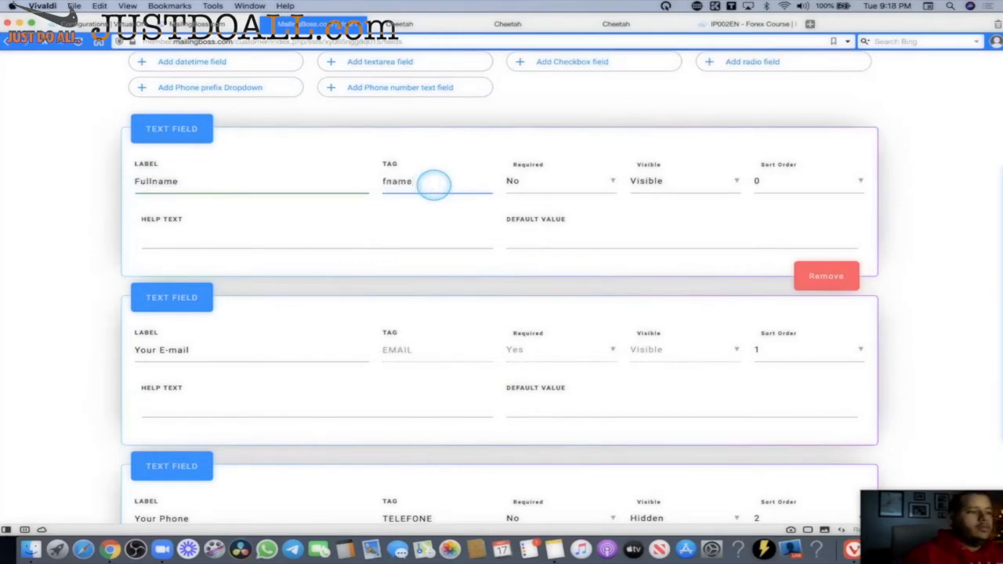
left_click(222, 180)
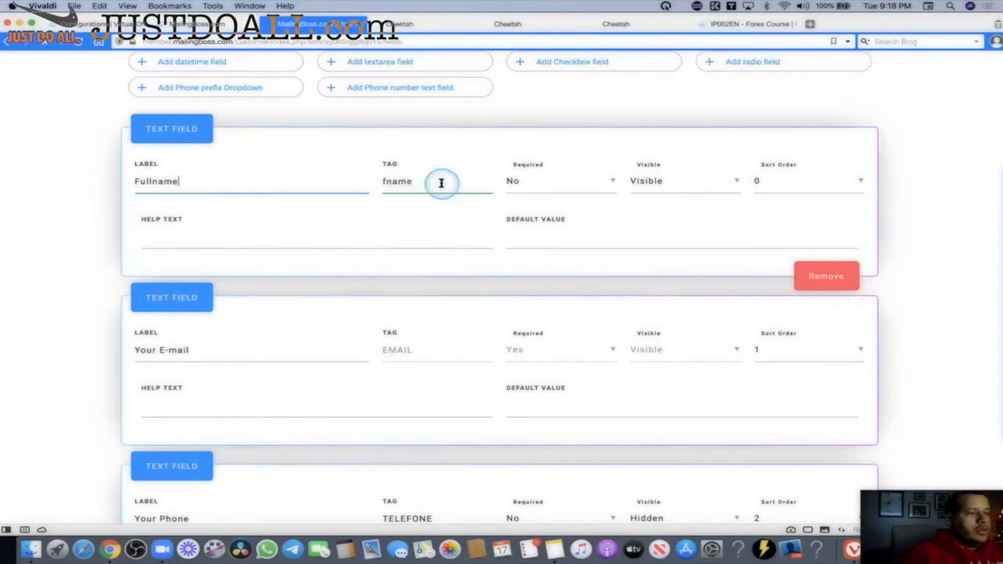
left_click_drag(436, 185, 379, 187)
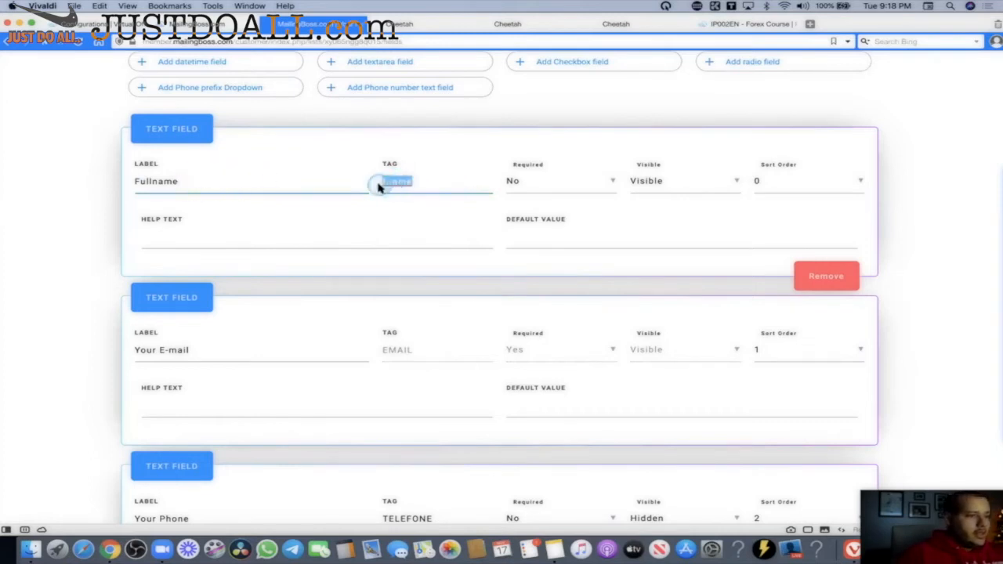
Replace the first field's label with the owner's first name.
left_click(198, 183)
left_click(152, 182)
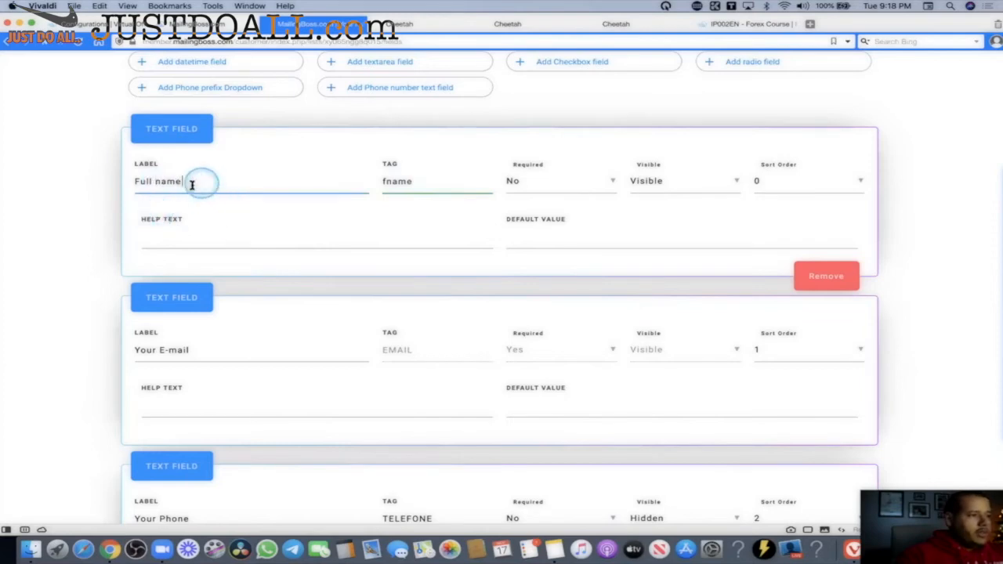
left_click_drag(202, 183, 136, 181)
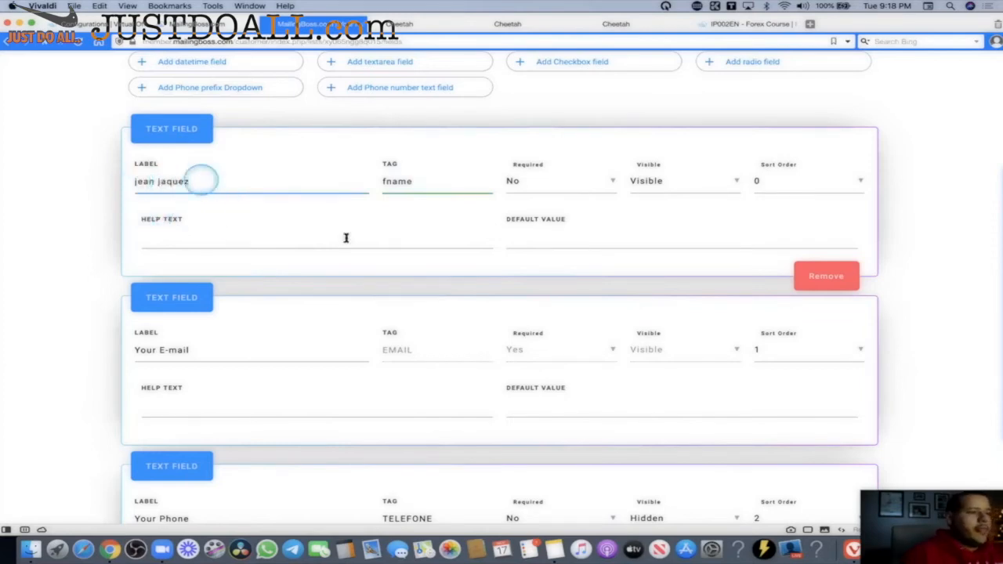
left_click(405, 217)
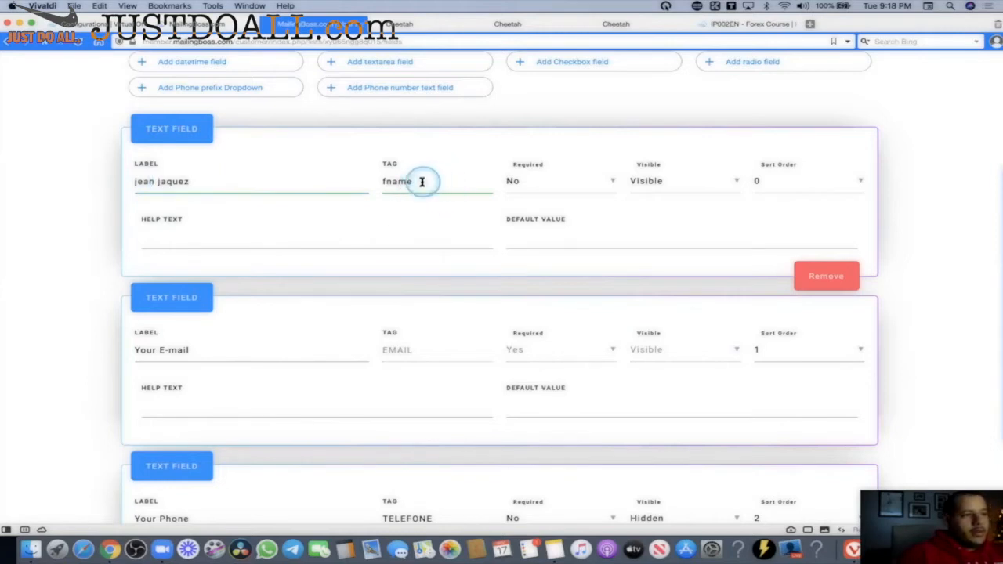
left_click_drag(416, 183, 382, 183)
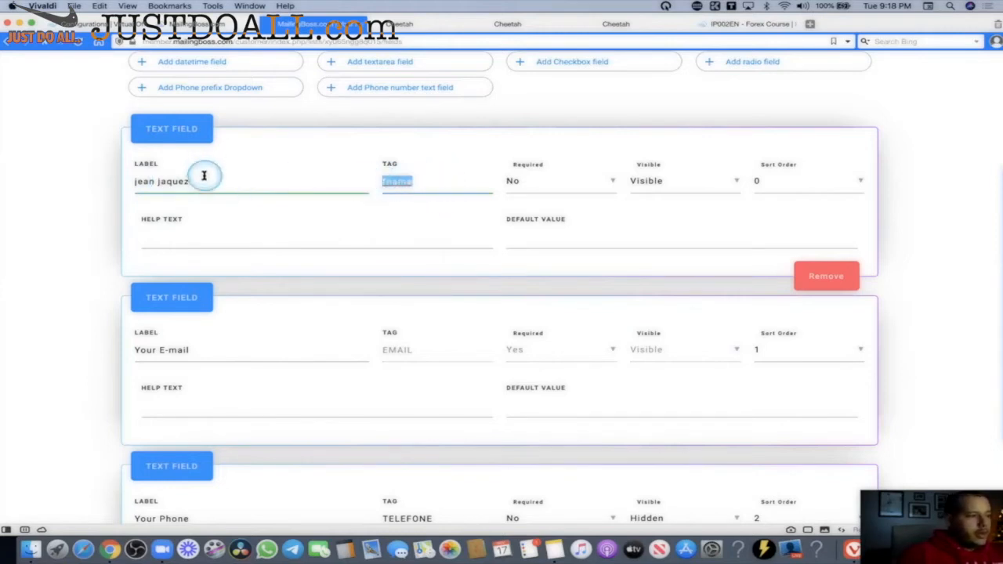
left_click_drag(208, 181, 123, 179)
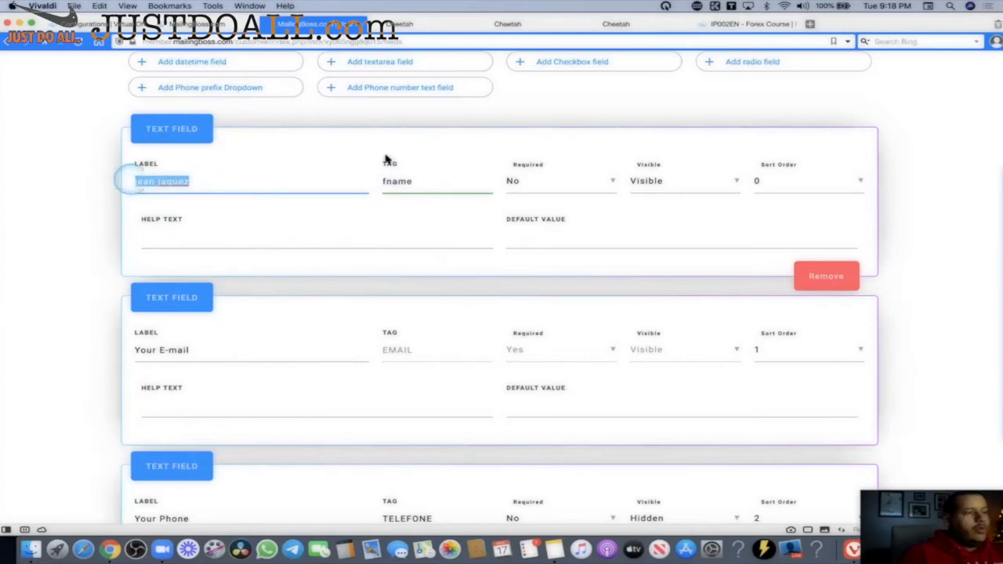
Close the extra Cheetah tabs, choosing Leave in the Leave site? dialog.
left_click(485, 25)
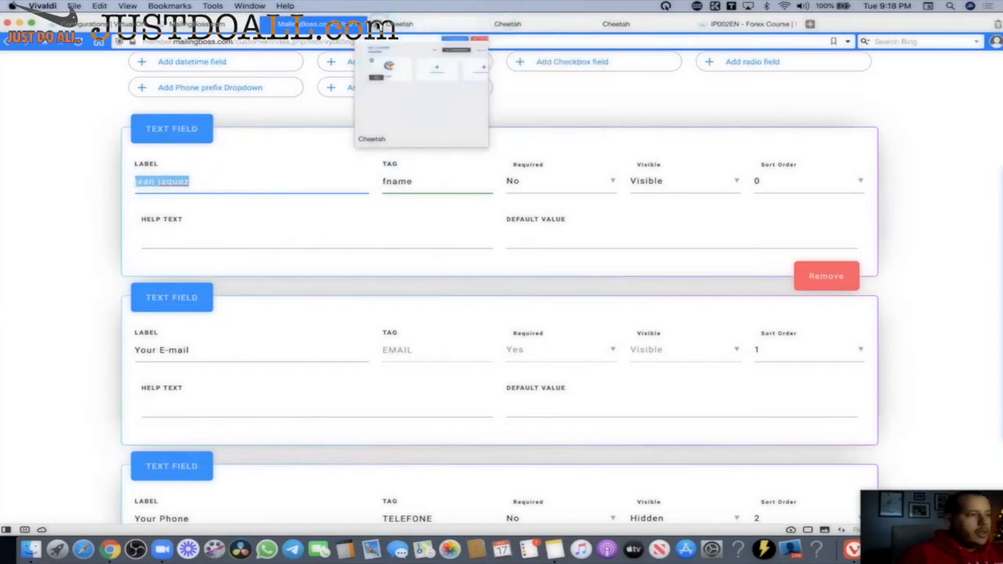
left_click(378, 26)
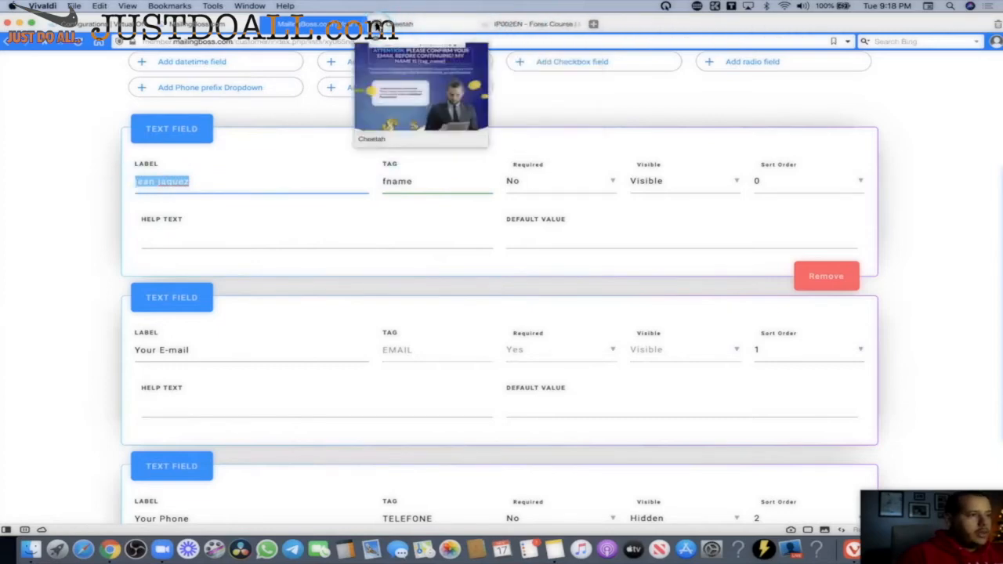
left_click(378, 25)
left_click(589, 189)
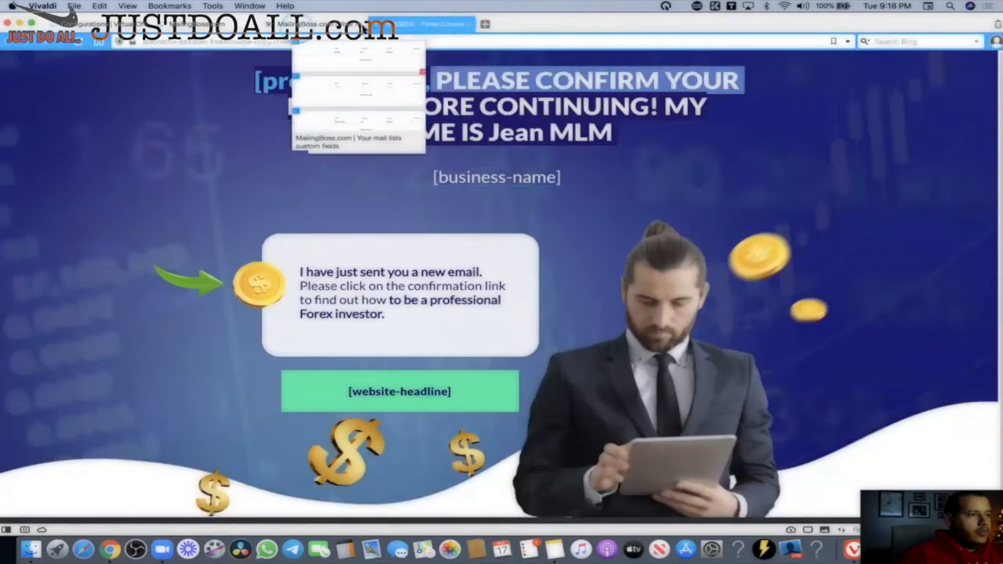
Compare the email's [FNAME] greeting tag with the list's fname field tag.
left_click(207, 25)
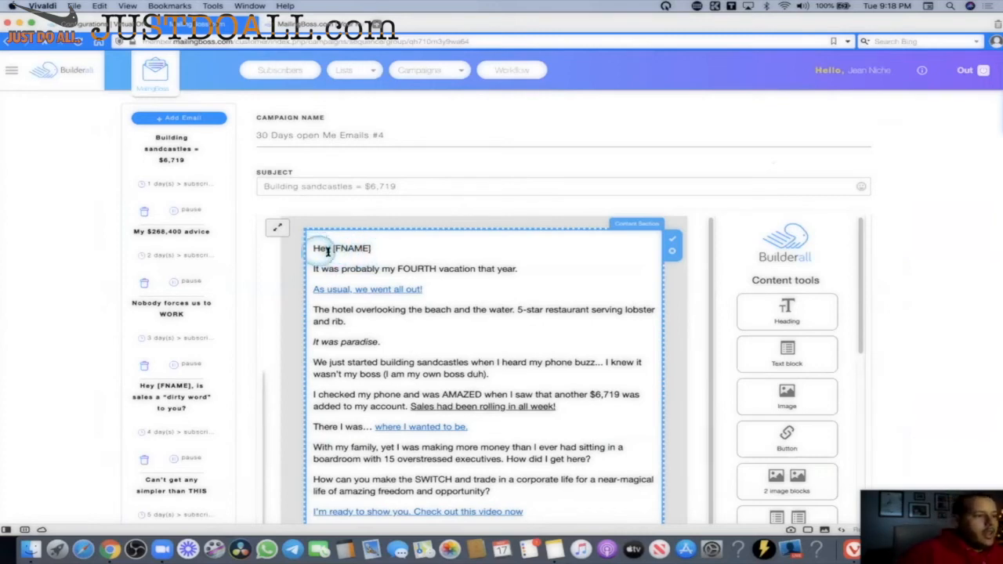
left_click(369, 247)
left_click_drag(336, 248, 337, 248)
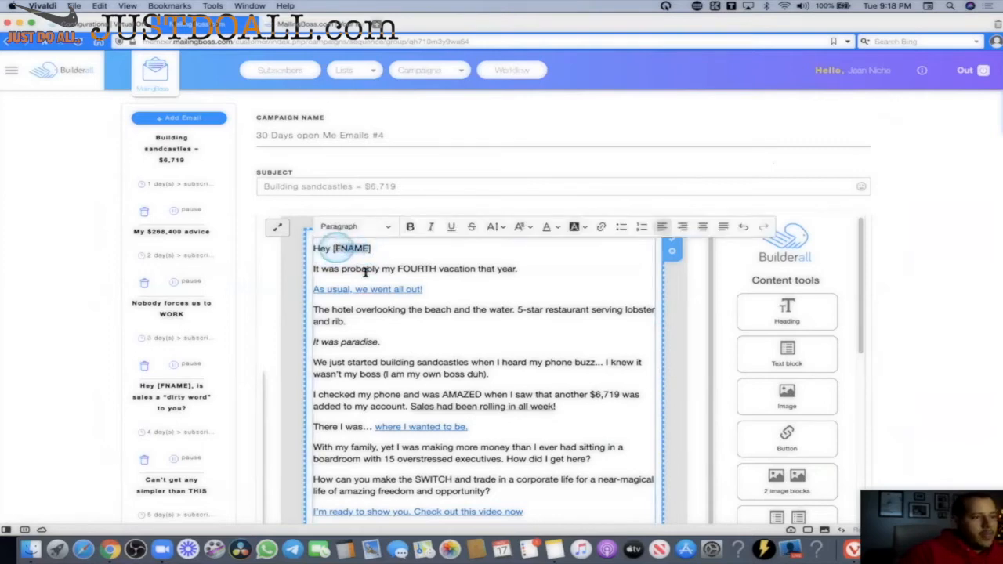
left_click(301, 25)
left_click_drag(421, 181, 378, 181)
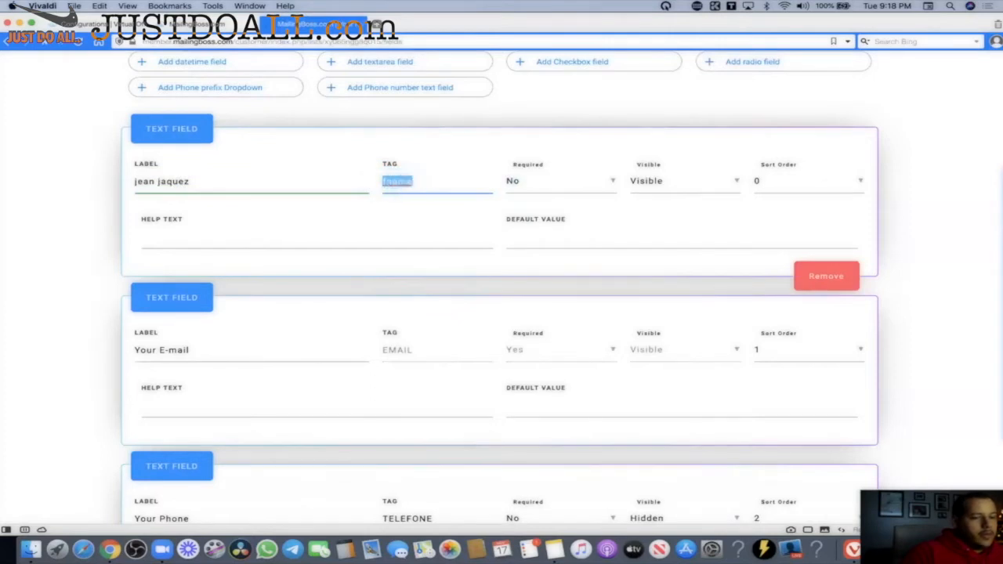
Check that the 'As usual' link targets [AFT_URL_9], then scroll the Fields page to Save Changes.
left_click(210, 25)
left_click(478, 326)
left_click(429, 291)
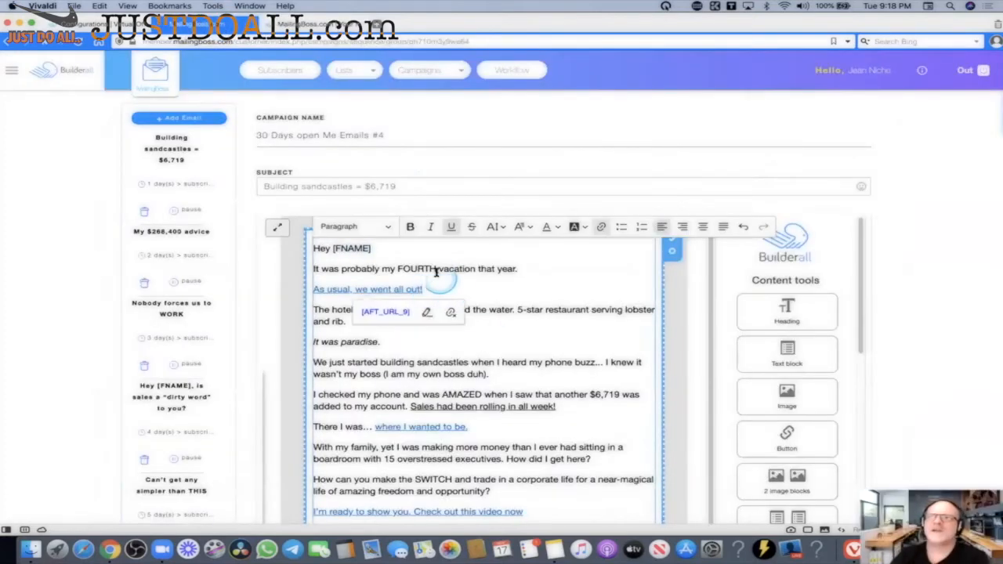
left_click(285, 25)
scroll(410, 284, "down", 3)
scroll(471, 235, "up", 4)
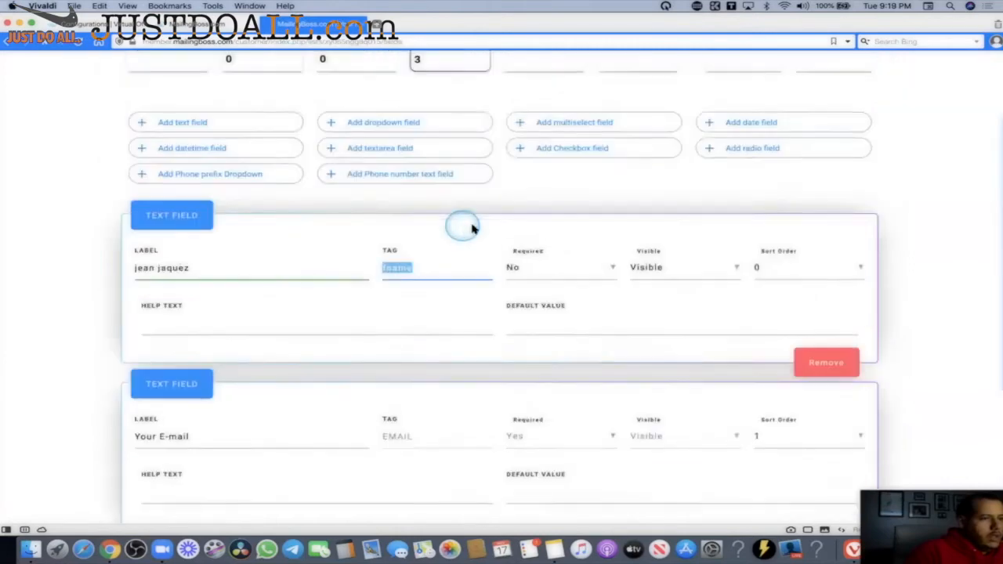
scroll(457, 214, "down", 2)
scroll(433, 210, "down", 2)
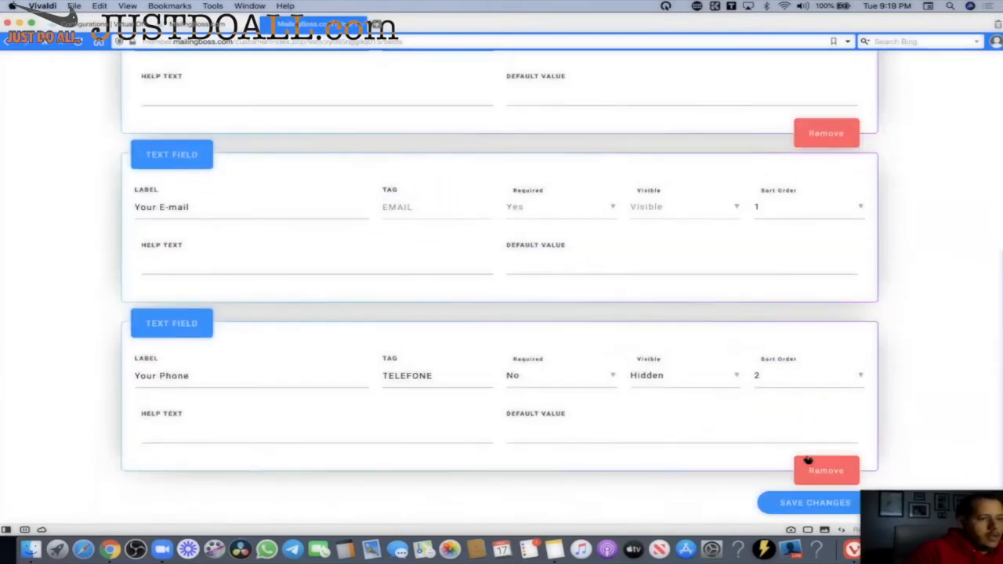
Save the Forex list's custom fields and verify the first field's tag reads FNAME.
left_click(815, 503)
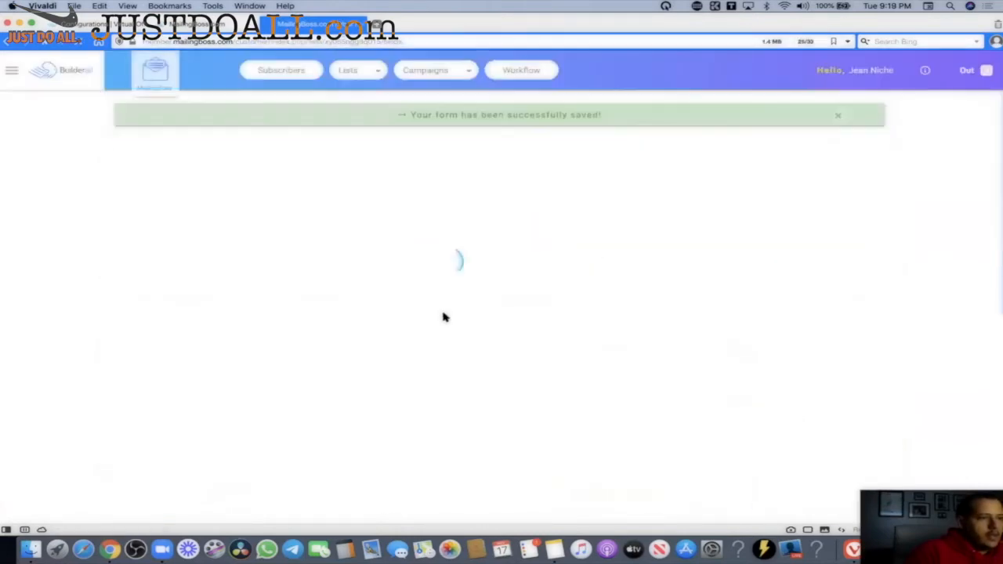
scroll(530, 291, "down", 5)
scroll(416, 259, "up", 3)
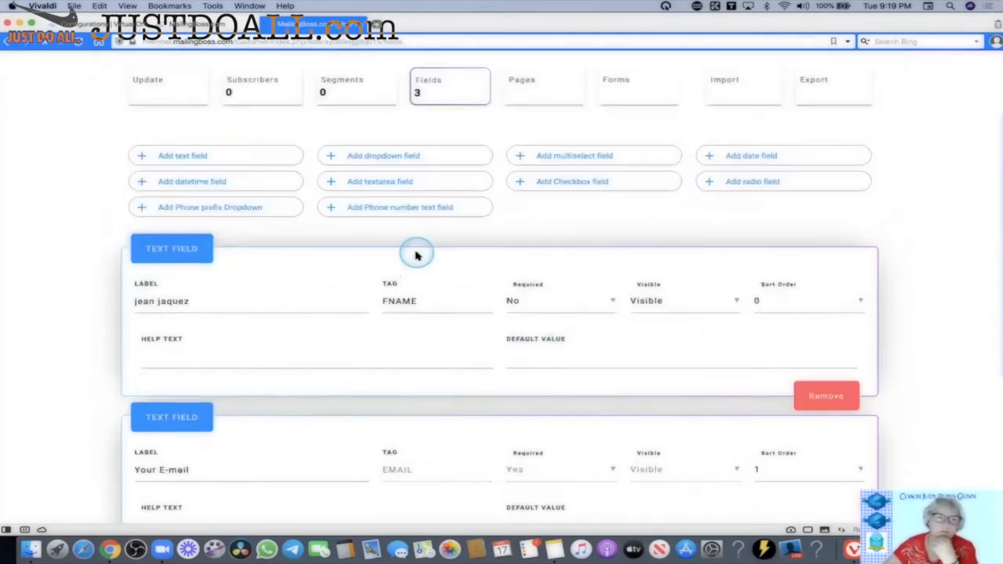
double_click(395, 306)
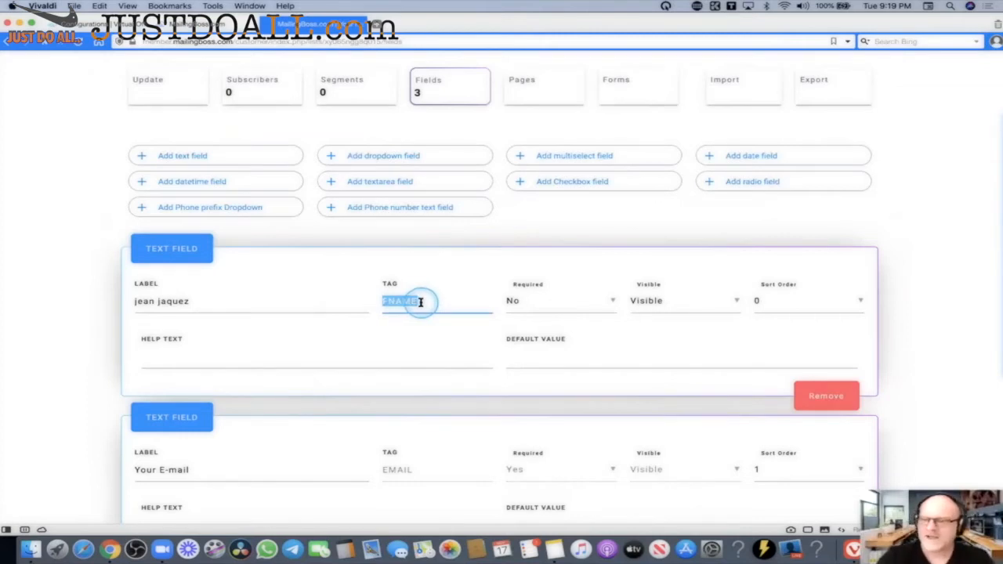
left_click(421, 301)
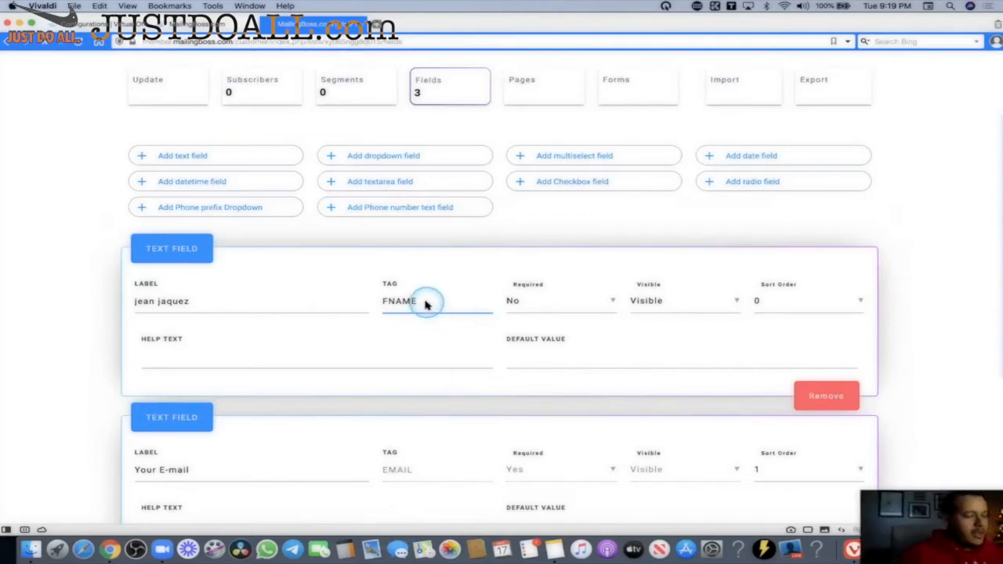
left_click_drag(424, 303, 381, 300)
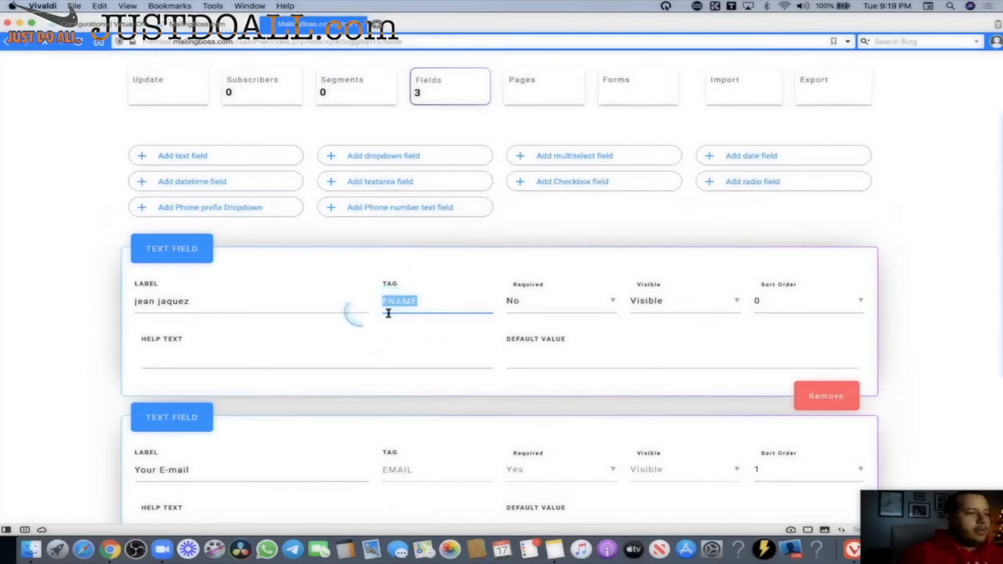
Back in the email editor, inspect the [FNAME] greeting tag and body text.
left_click(207, 30)
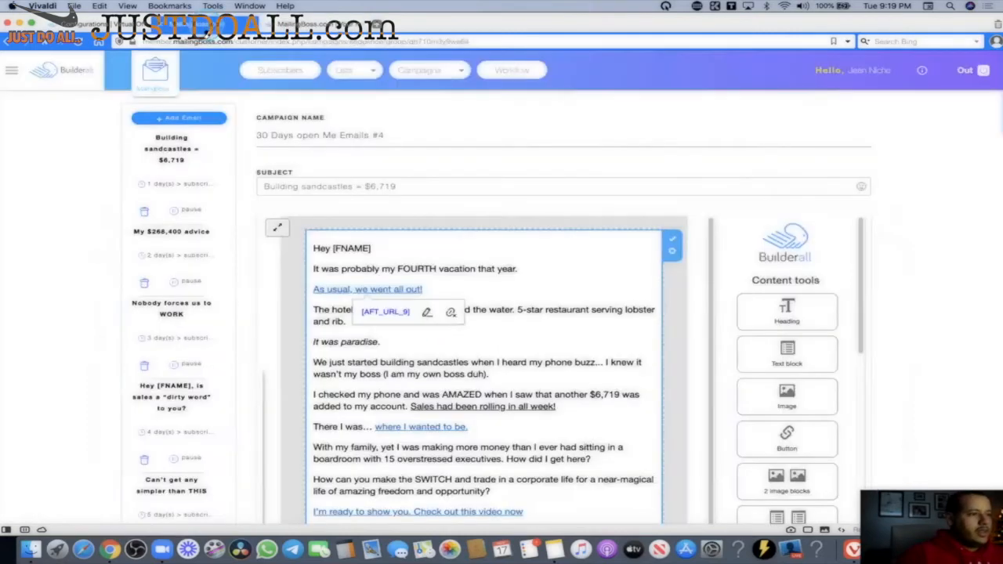
left_click(365, 248)
left_click_drag(366, 248, 336, 248)
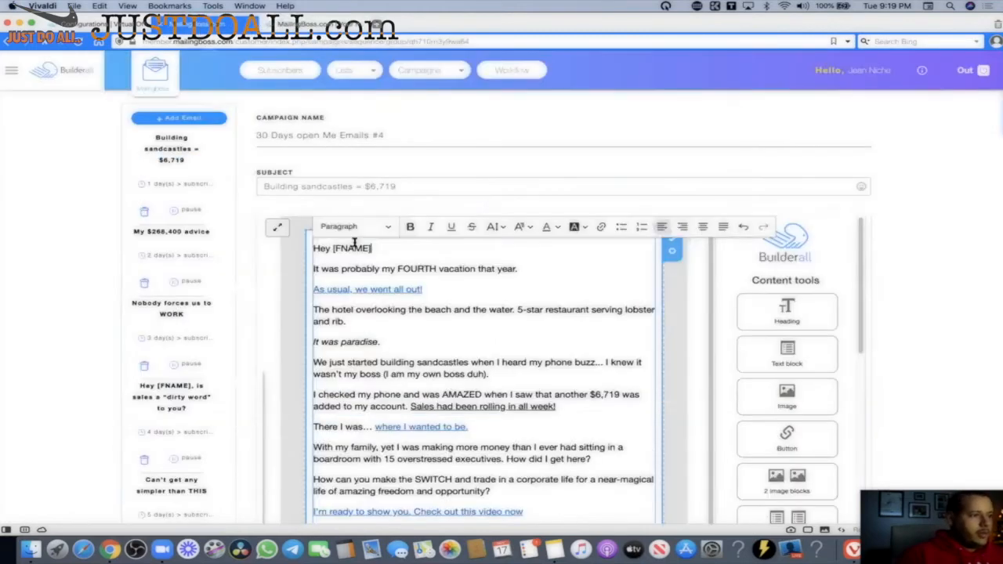
left_click_drag(382, 247, 333, 246)
left_click(432, 259)
left_click(458, 284)
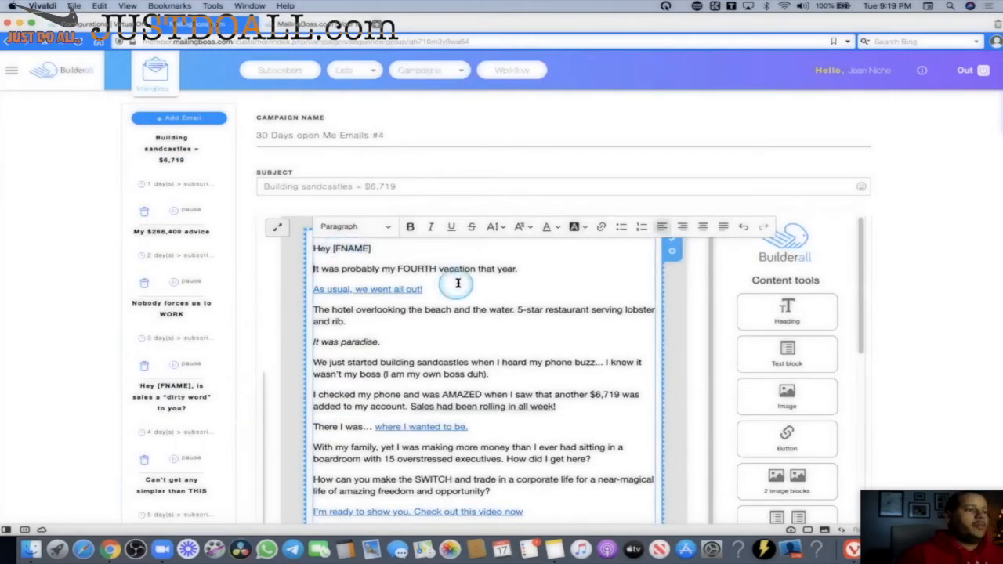
scroll(604, 313, "down", 3)
scroll(601, 320, "up", 3)
left_click(453, 339)
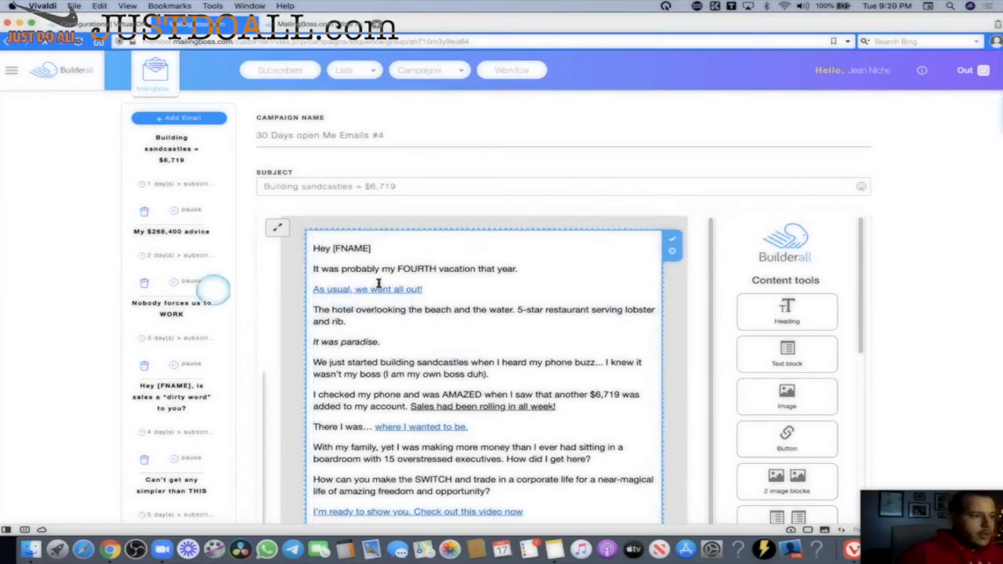
left_click(330, 289)
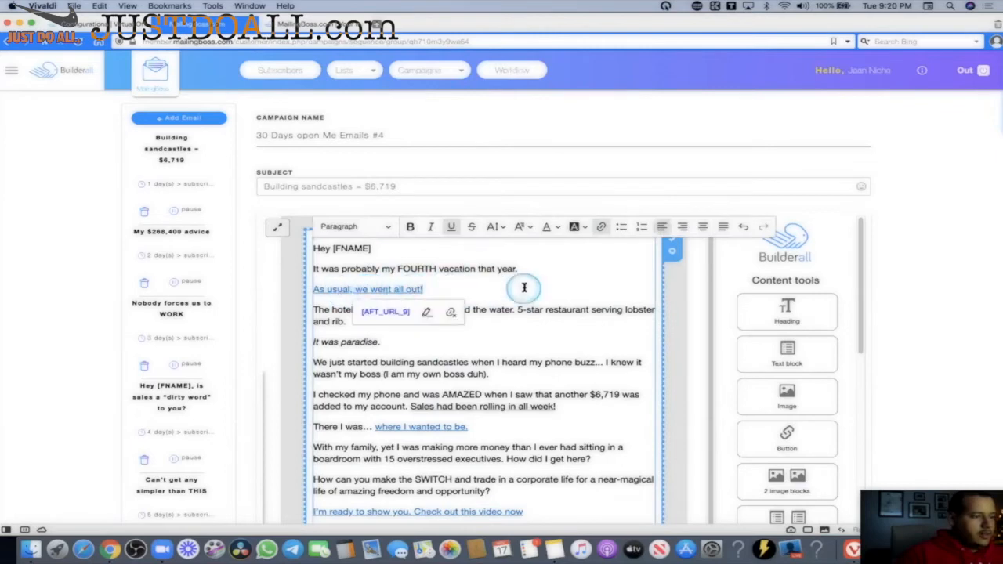
left_click(426, 312)
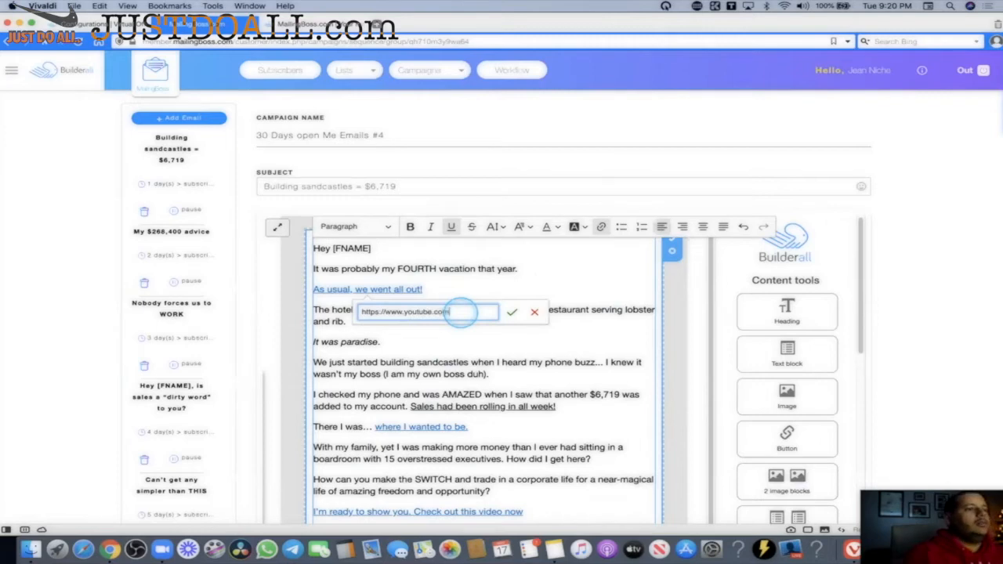
left_click(512, 312)
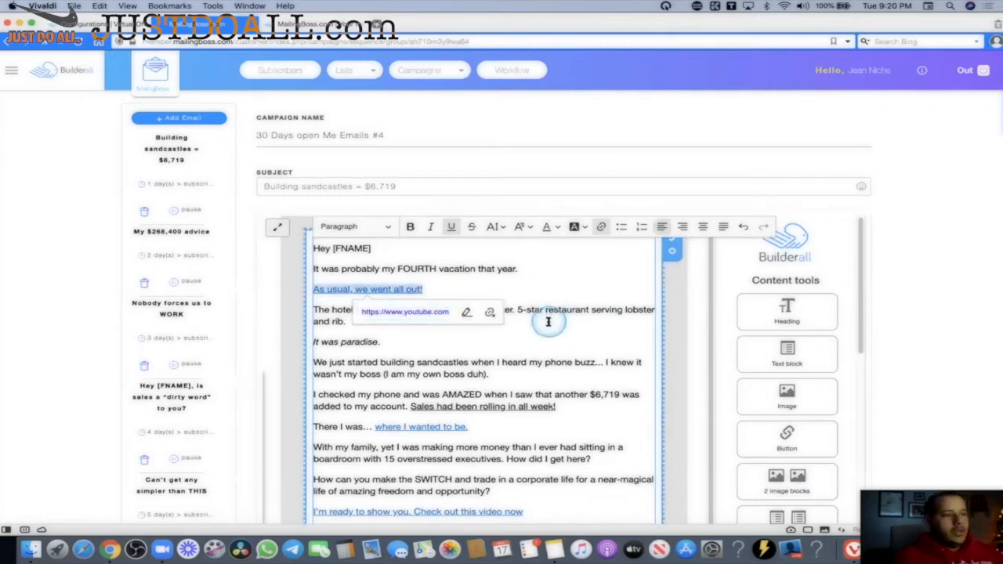
scroll(541, 322, "down", 1)
scroll(450, 305, "up", 1)
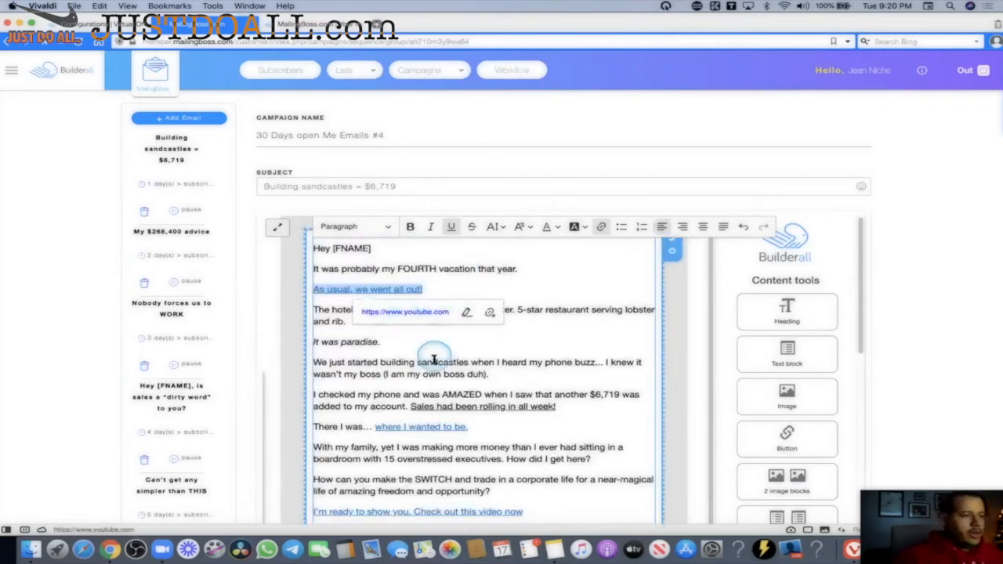
left_click(429, 313)
Paste [AFT_URL_9] over the YouTube address in the 'As usual, we went all out!' link.
scroll(458, 316, "down", 1)
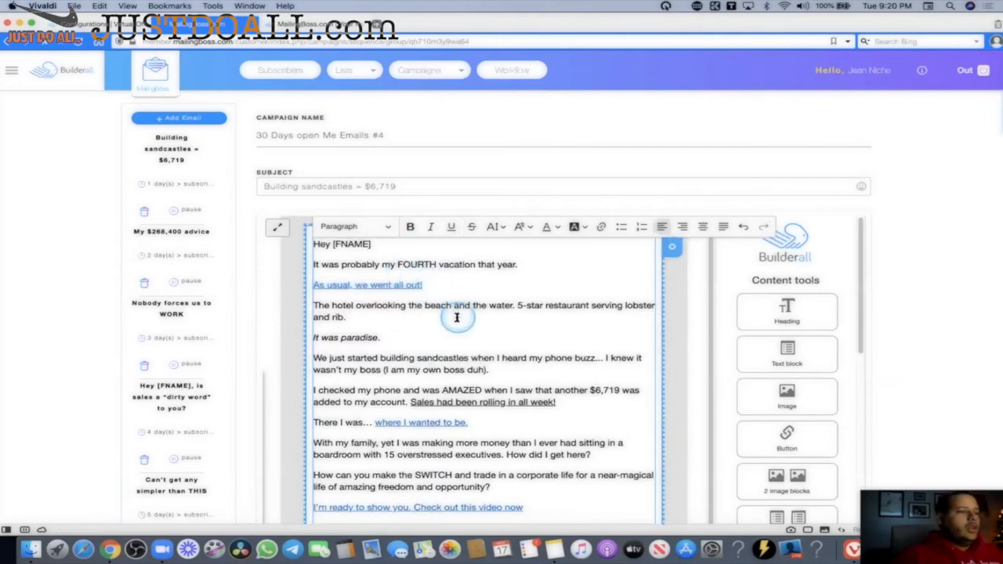
scroll(461, 316, "down", 1)
scroll(470, 304, "up", 3)
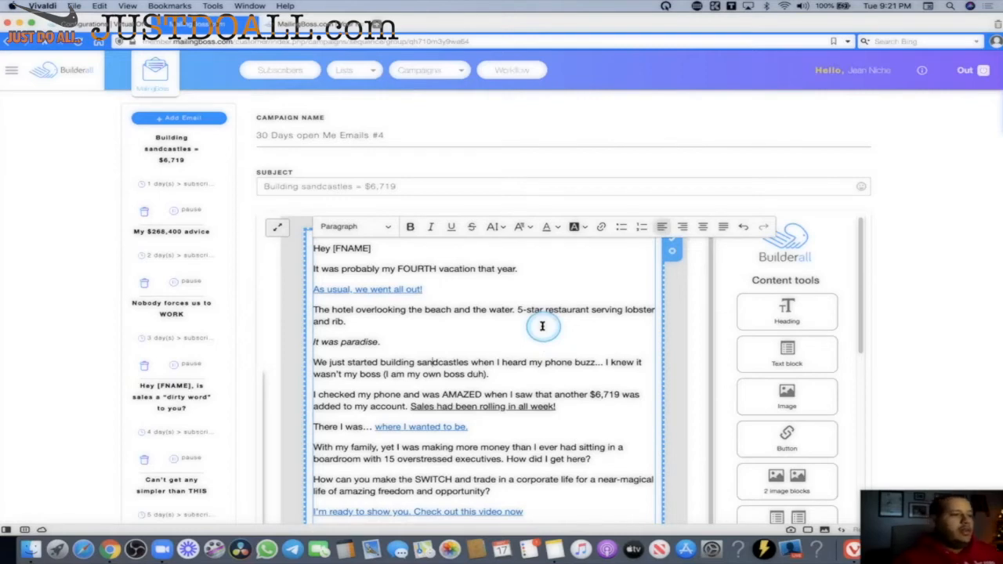
left_click(407, 289)
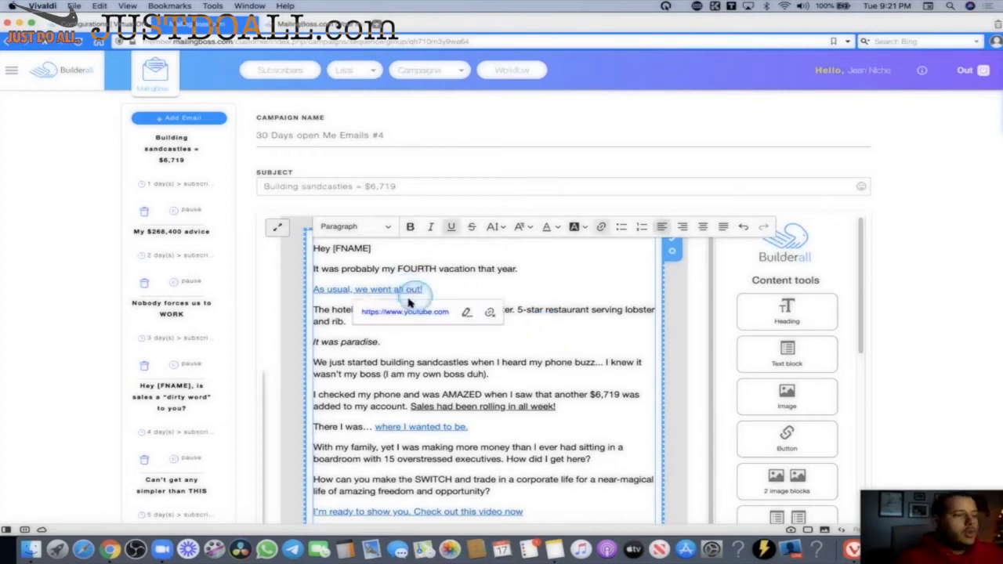
left_click(580, 309)
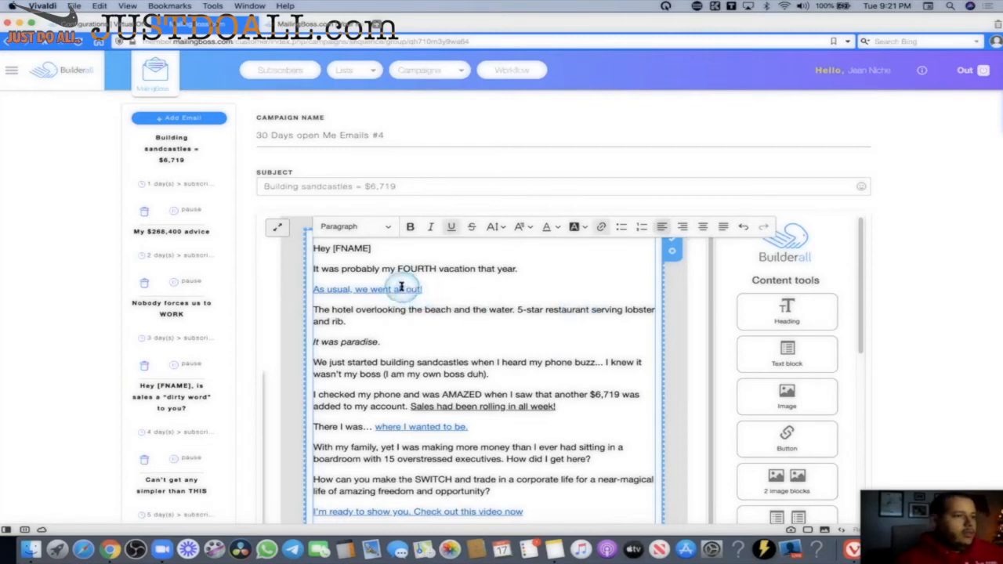
left_click(446, 290)
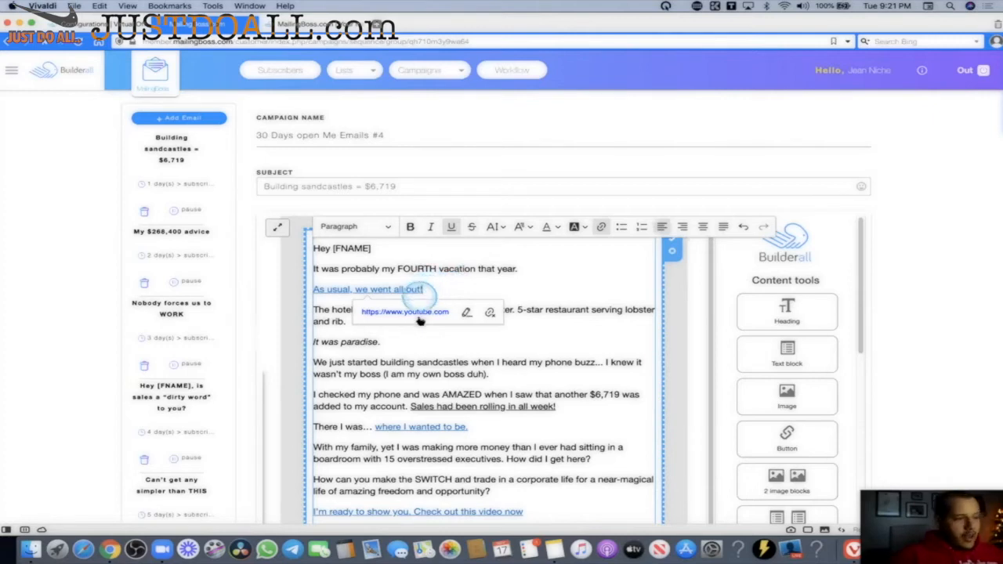
left_click(467, 312)
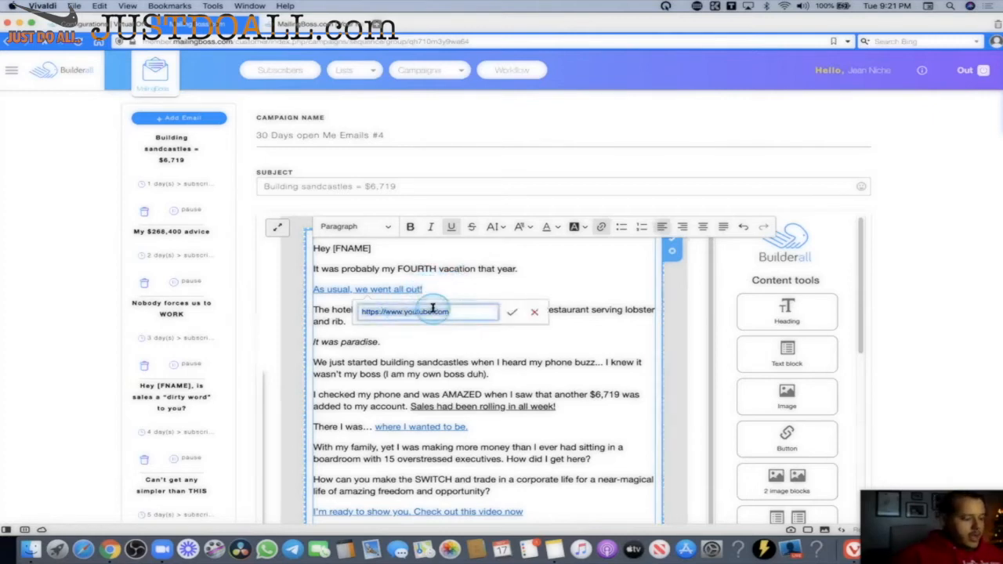
type("[AFT_URL_1]")
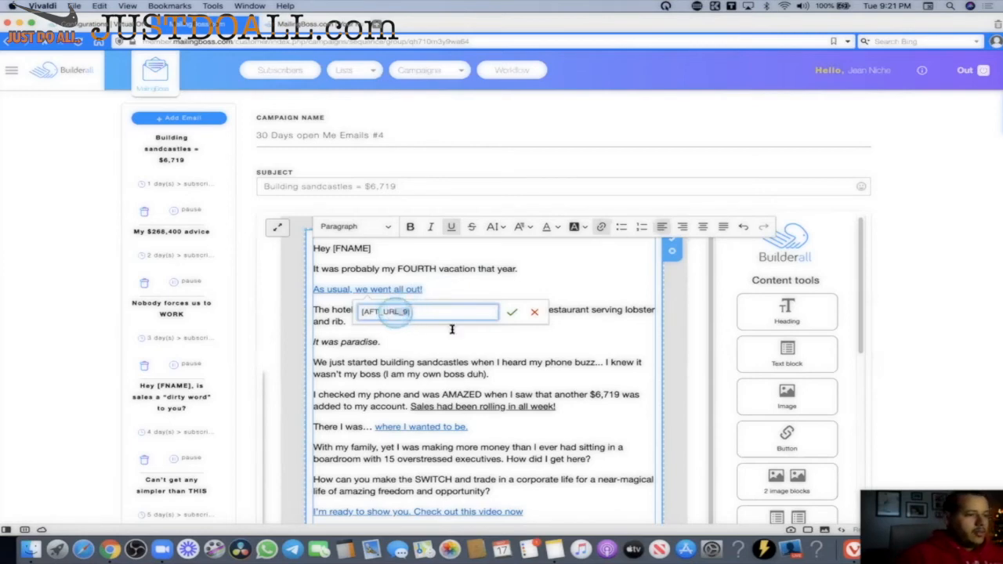
left_click(512, 312)
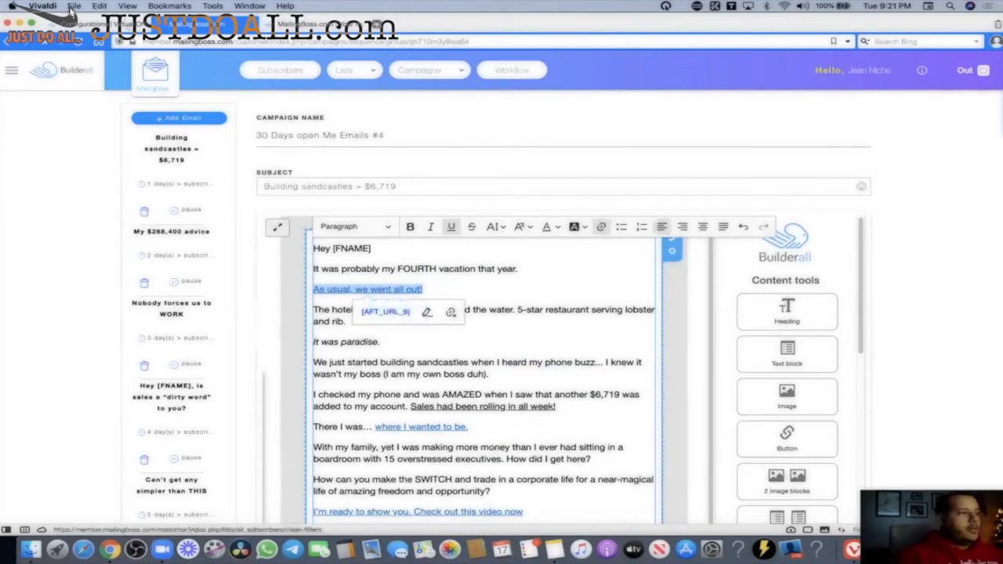
left_click(85, 24)
left_click(139, 183)
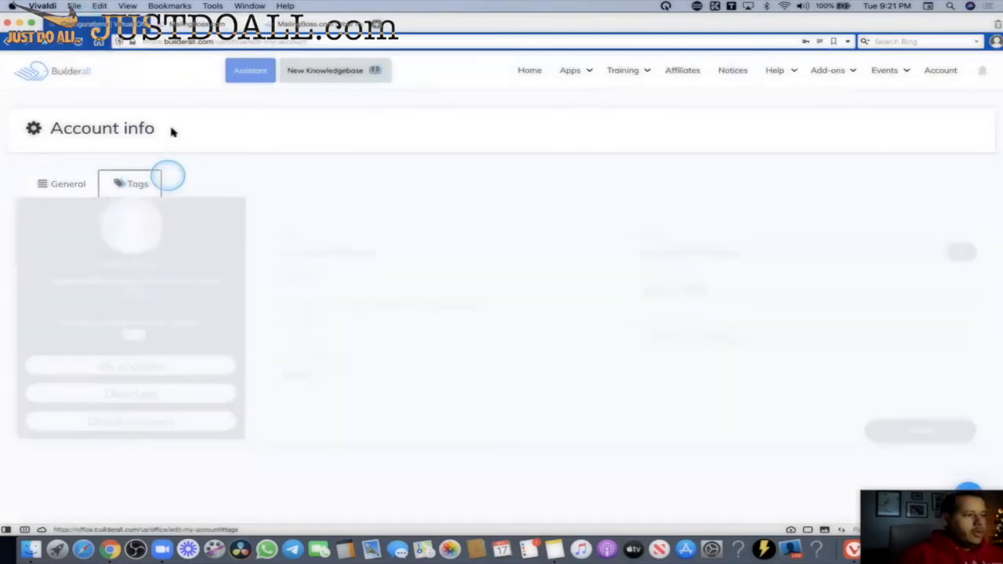
scroll(706, 266, "down", 8)
left_click(690, 261)
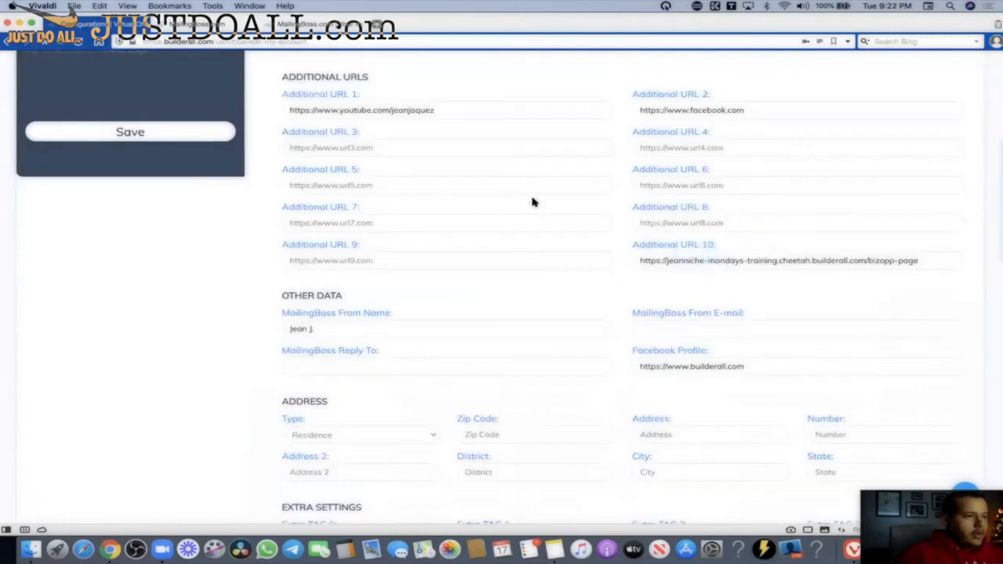
left_click(369, 258)
left_click(352, 260)
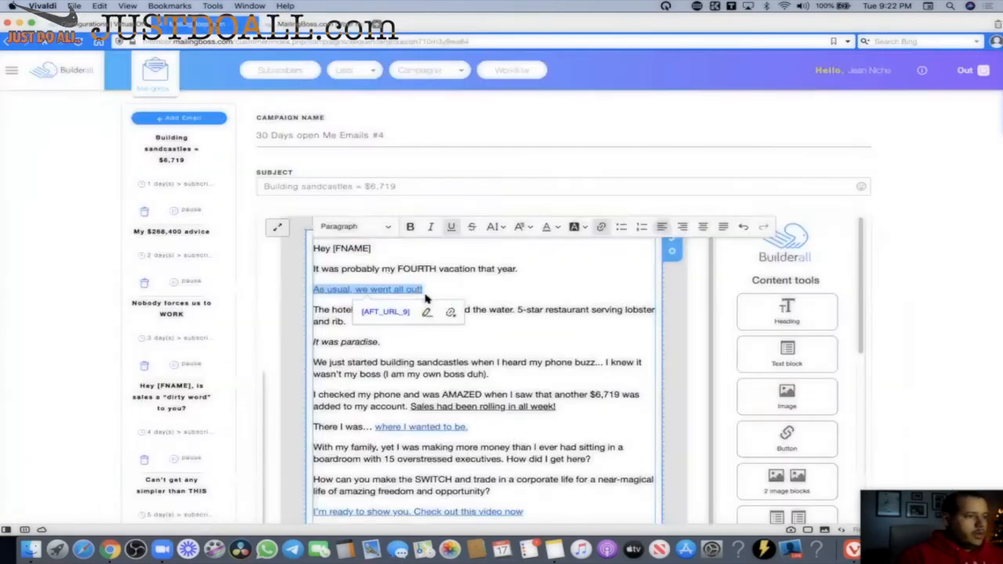
left_click(576, 315)
scroll(576, 315, "down", 3)
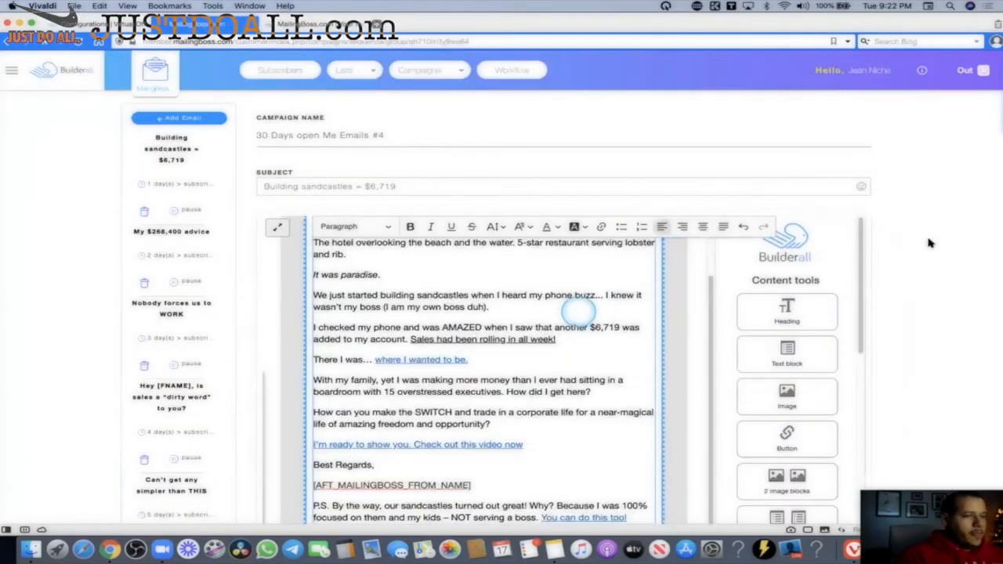
scroll(928, 241, "down", 5)
scroll(928, 242, "down", 1)
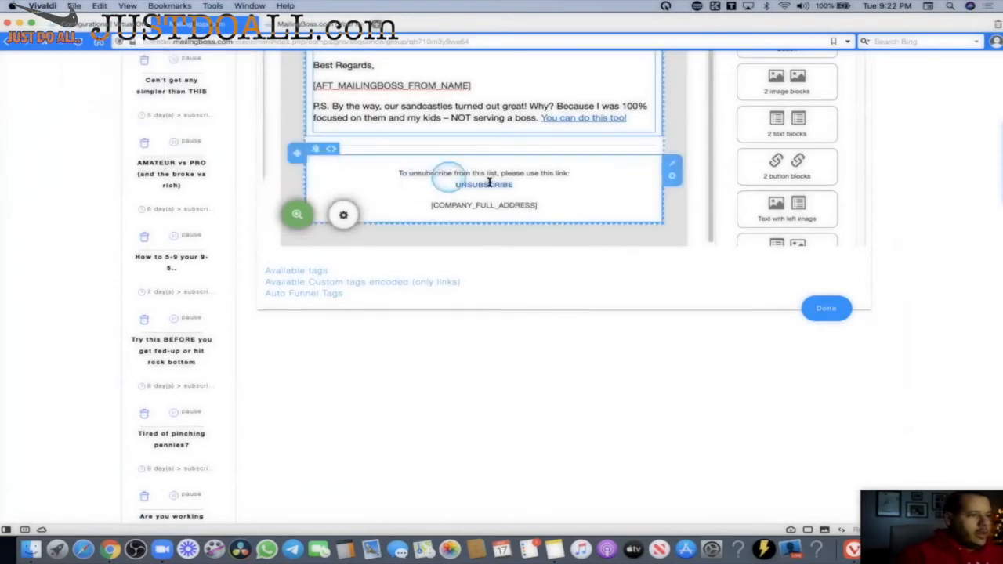
scroll(407, 180, "up", 3)
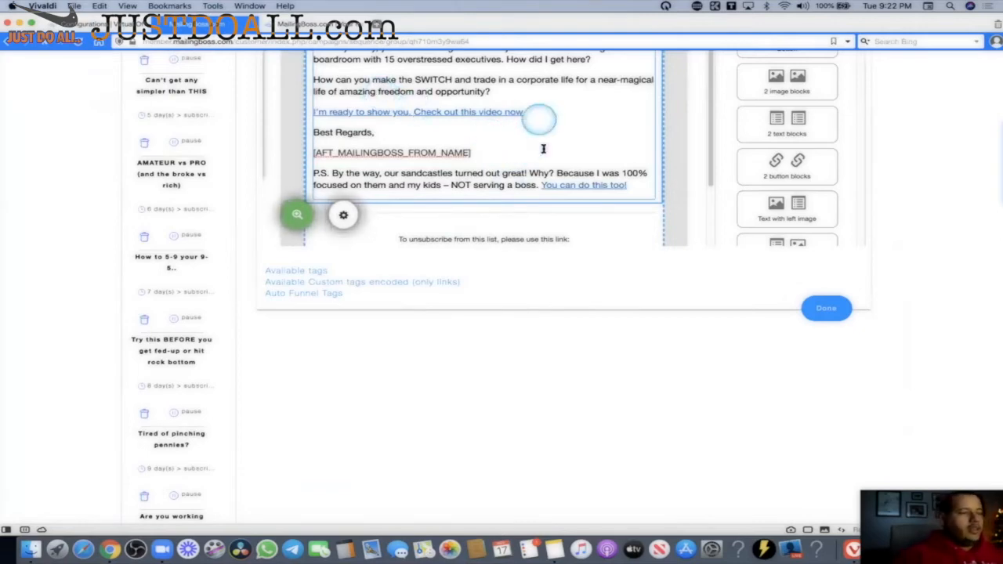
scroll(492, 148, "up", 5)
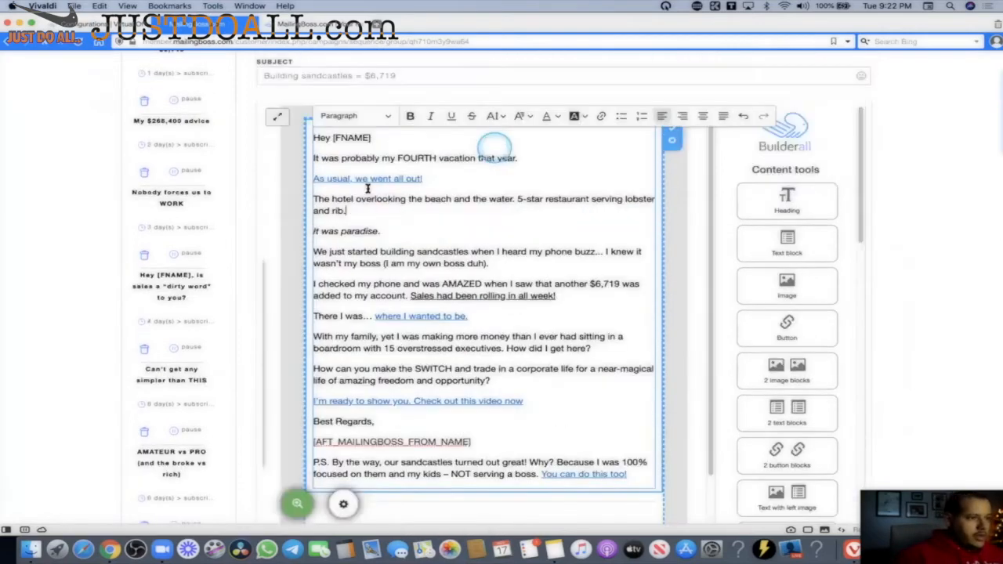
left_click(374, 178)
scroll(522, 327, "down", 2)
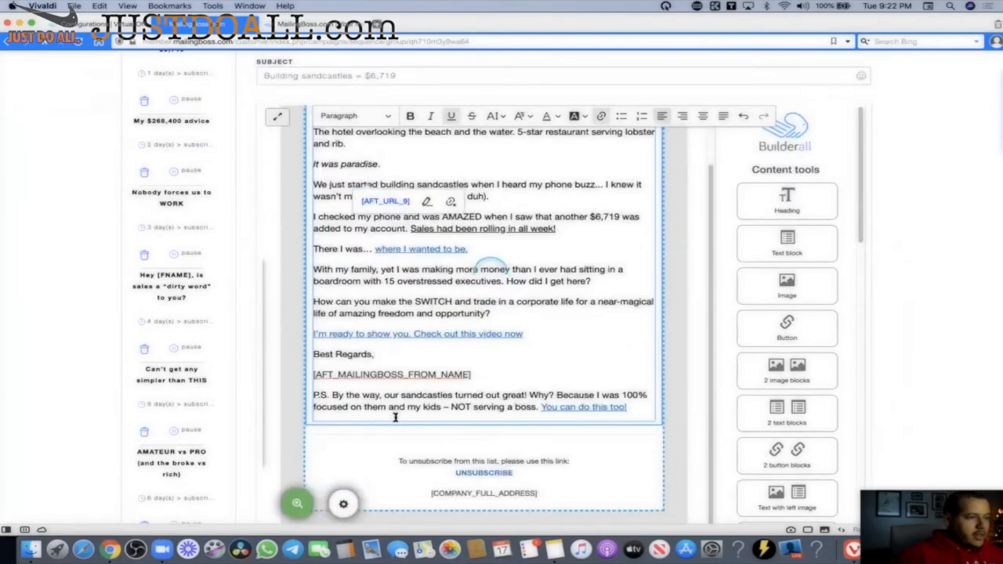
scroll(521, 327, "down", 5)
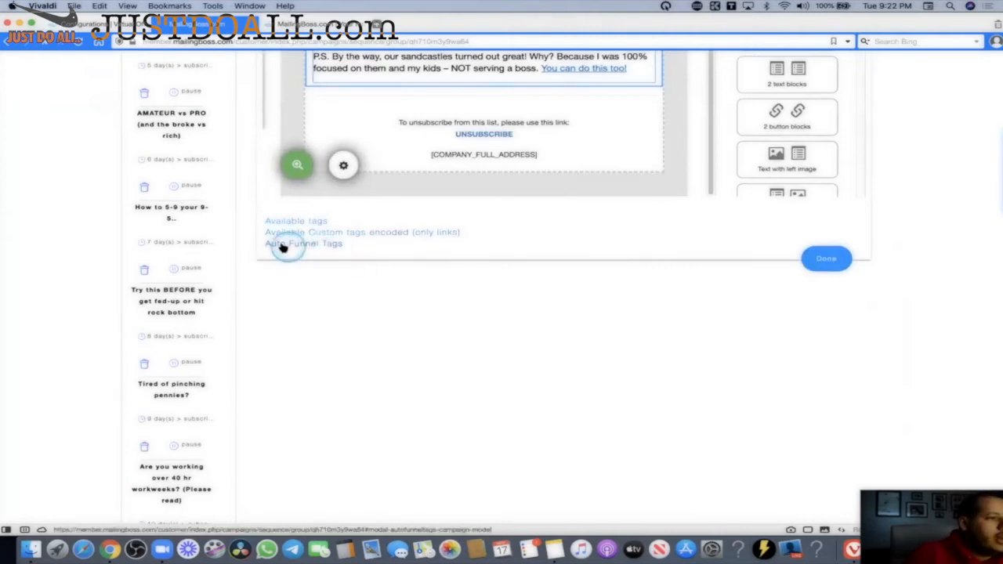
Find [AFT_URL_9] (Additional Product URL 10) in Auto Funnel Tags and select the Additional URL 10 address.
left_click(331, 247)
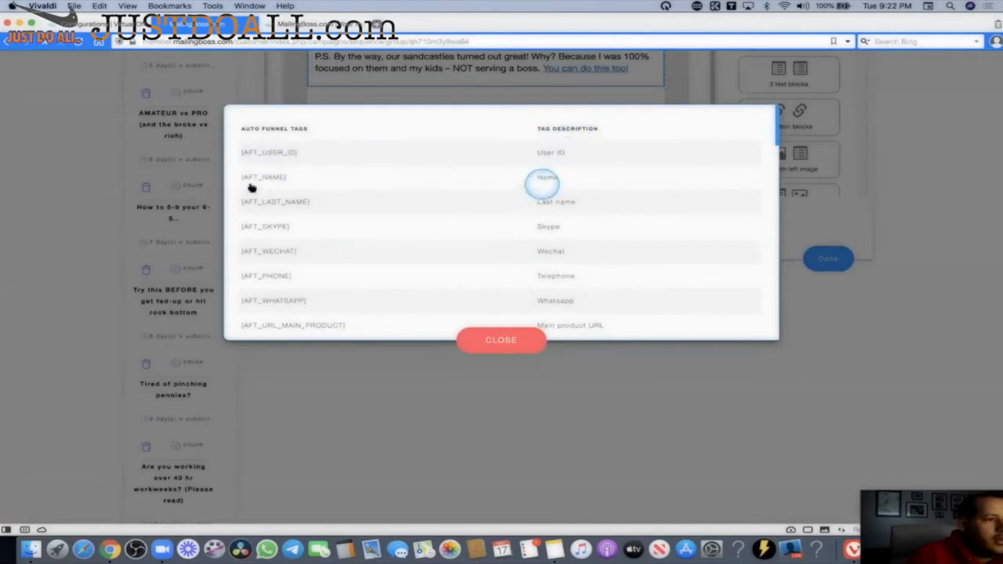
left_click_drag(774, 133, 630, 182)
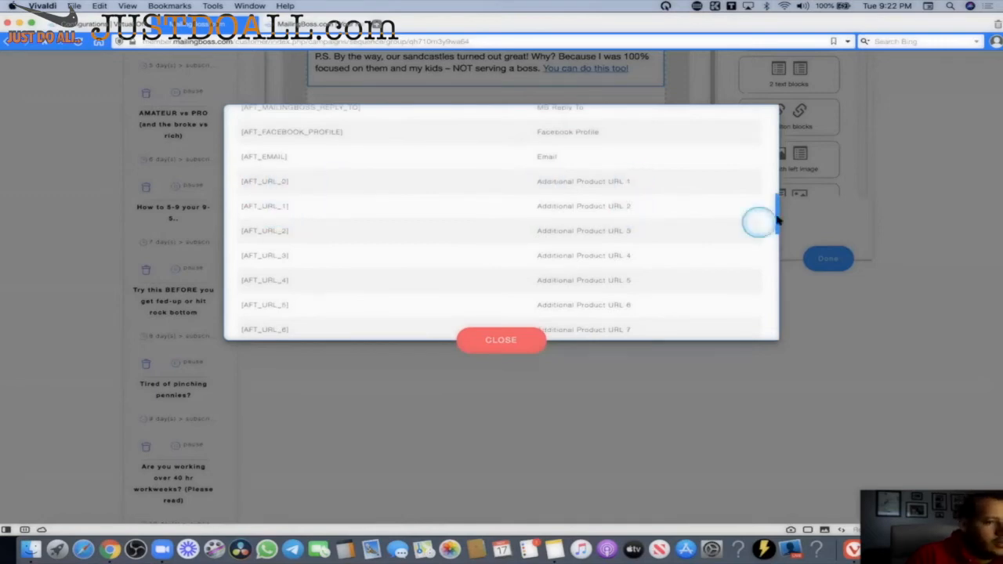
scroll(776, 244, "down", 5)
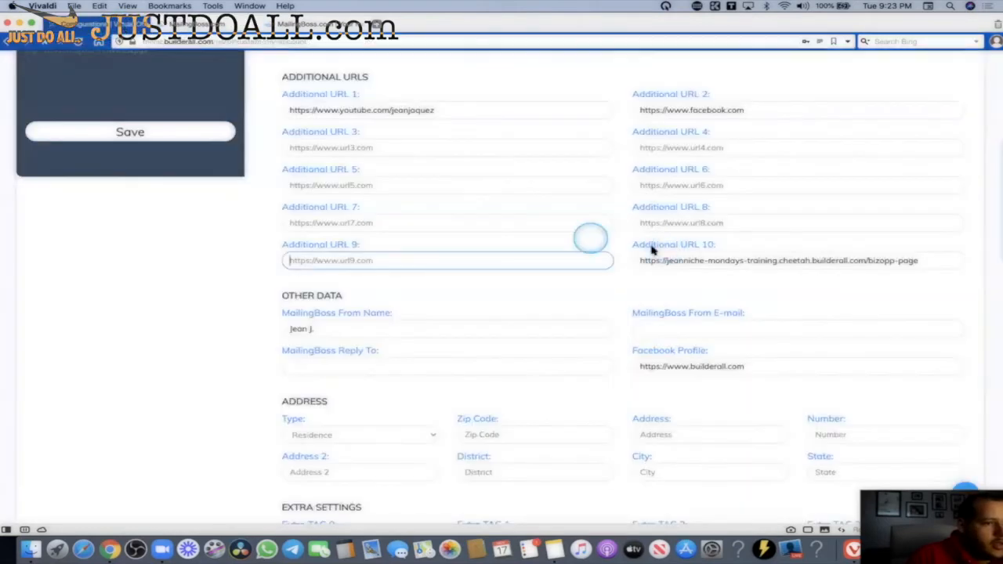
left_click(874, 265)
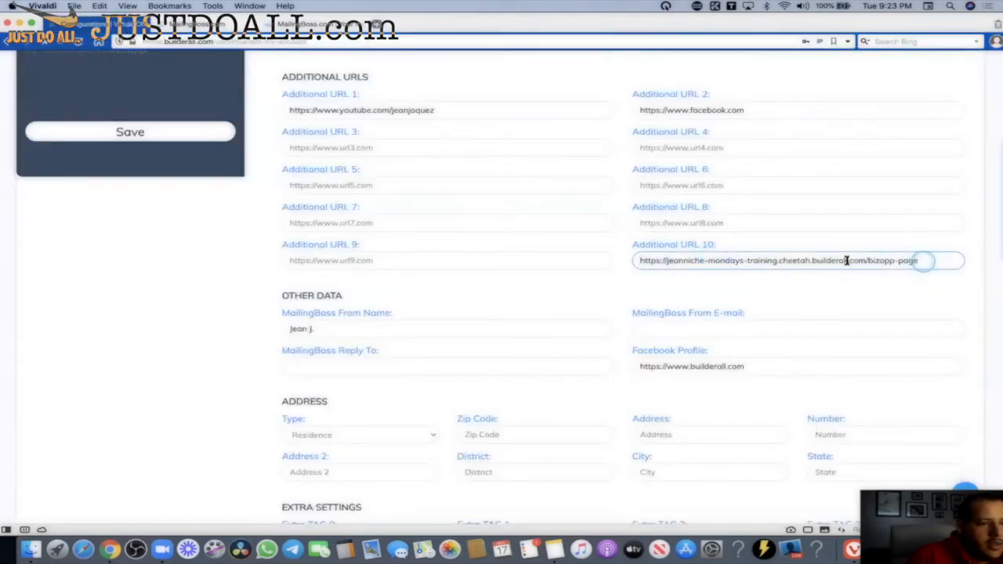
triple_click(640, 258)
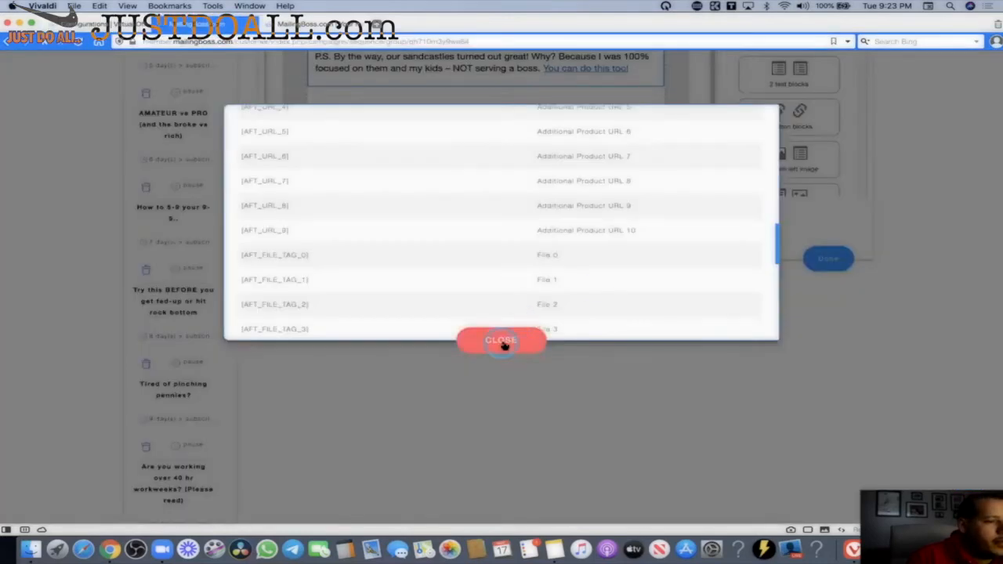
Close the tag list and verify the 'where I wanted to be.' link points to [AFT_URL_9].
left_click(505, 343)
scroll(540, 318, "up", 3)
scroll(540, 314, "up", 5)
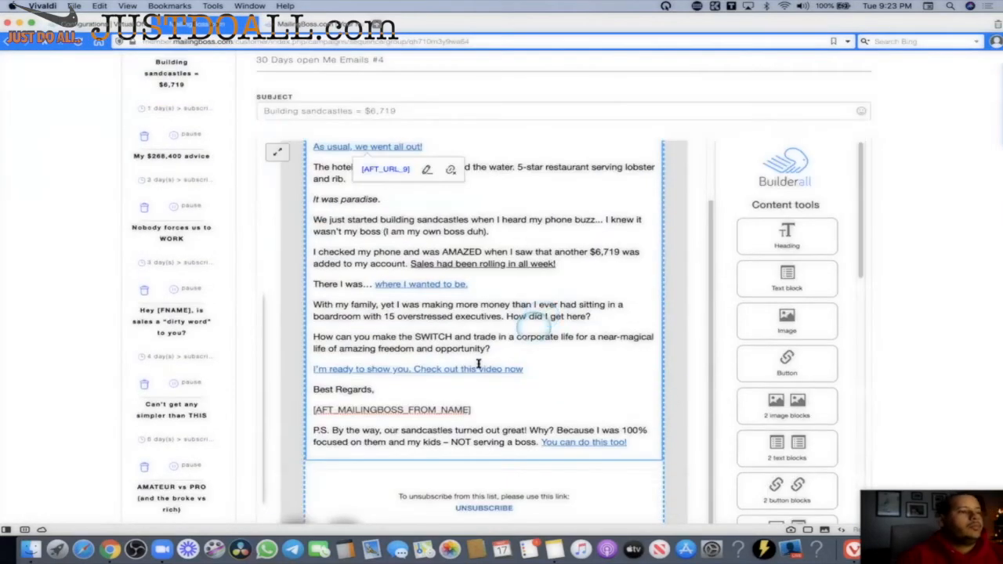
left_click(421, 283)
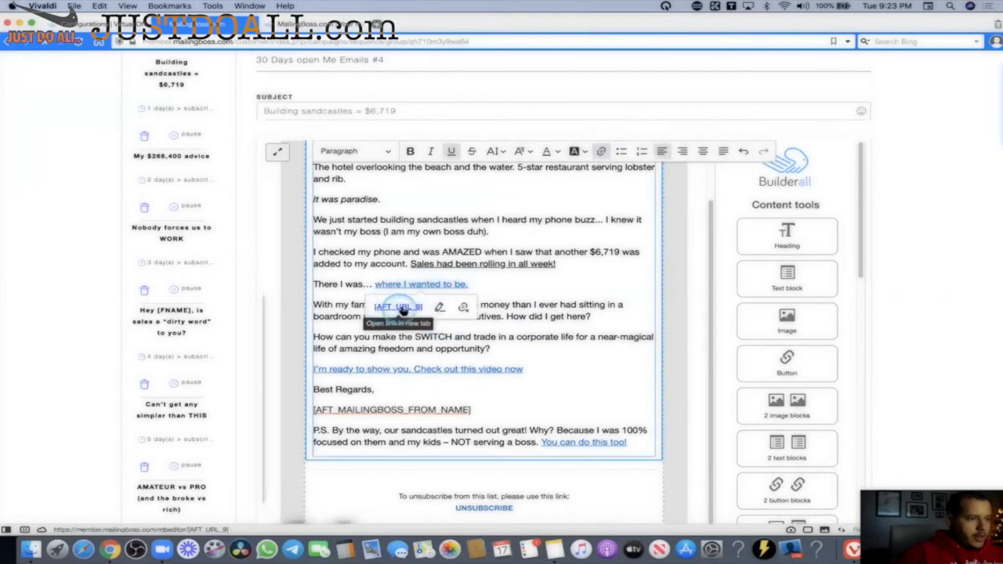
left_click(420, 306)
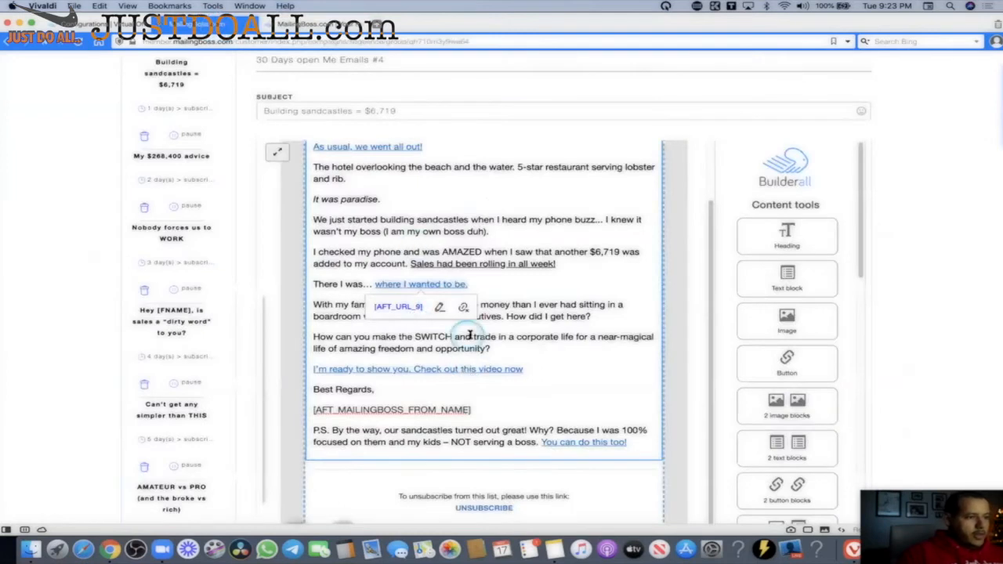
left_click(453, 336)
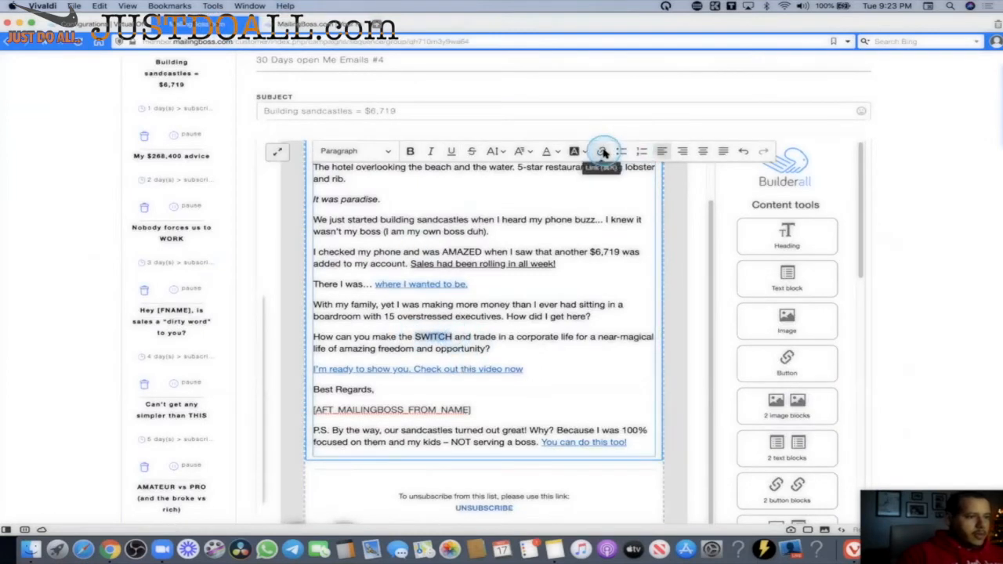
Link the word SWITCH to the [AFT_URL_9] tag.
left_click(601, 151)
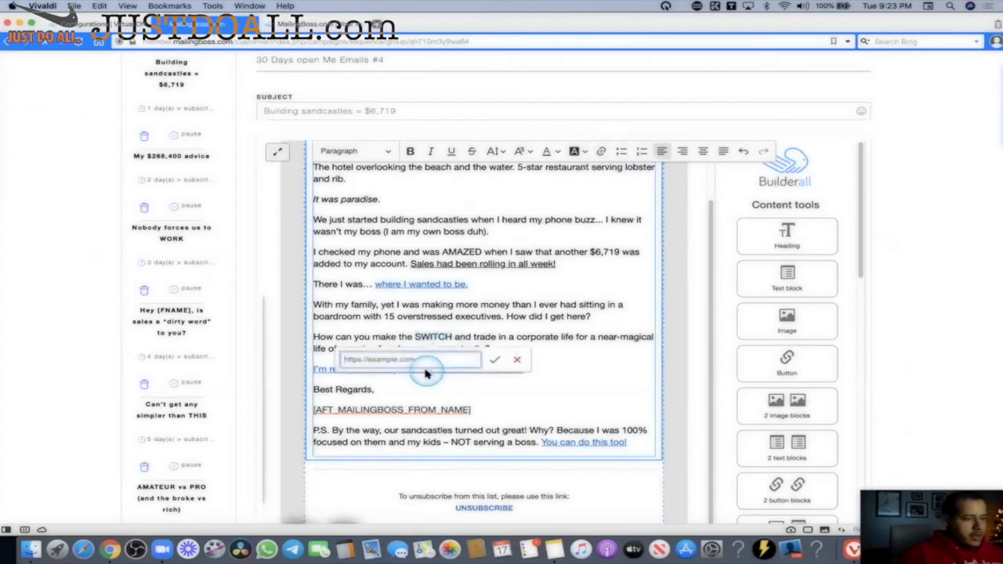
type("[AFT_URL_9]")
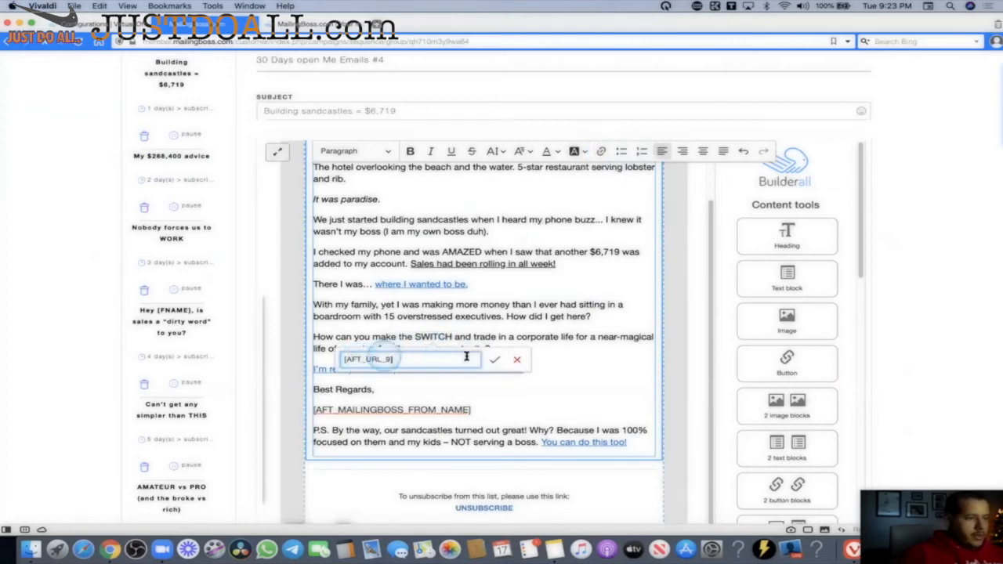
left_click(494, 359)
scroll(517, 354, "down", 3)
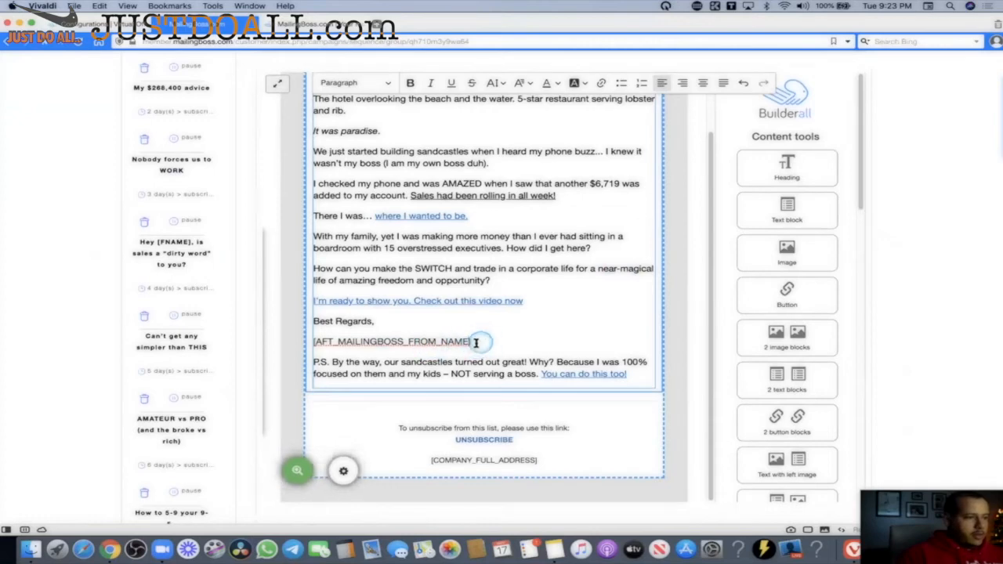
left_click(118, 23)
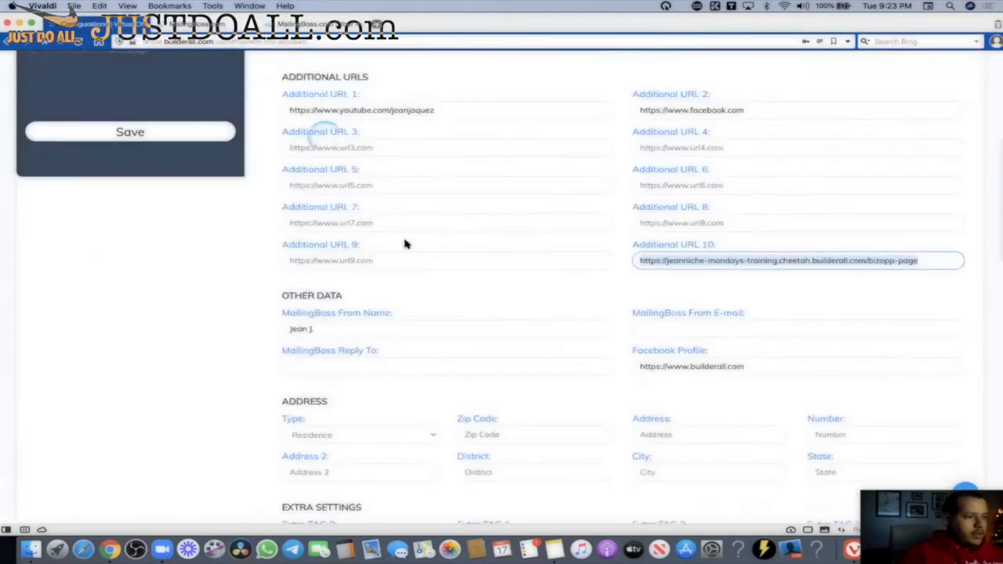
left_click_drag(396, 312, 273, 311)
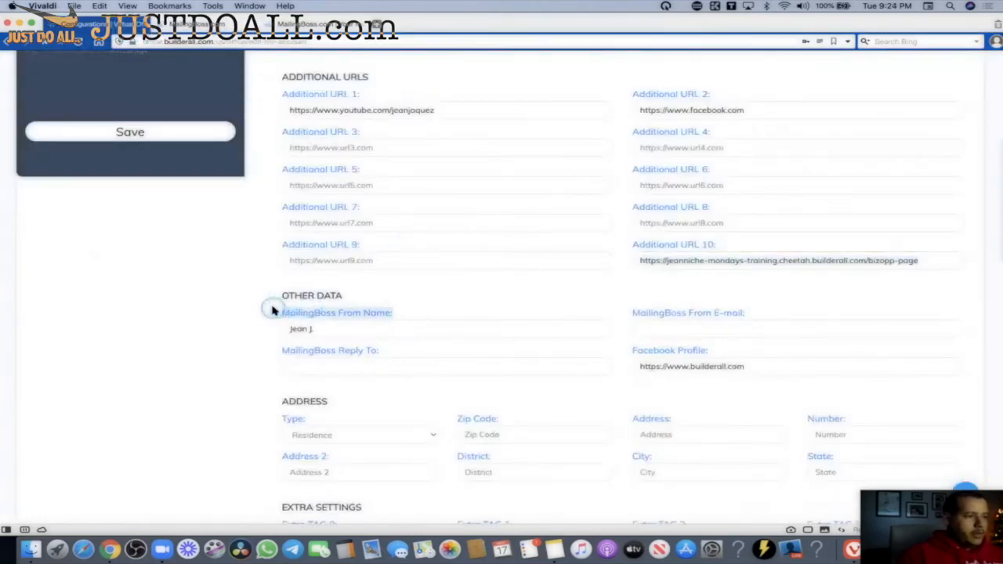
left_click(284, 329)
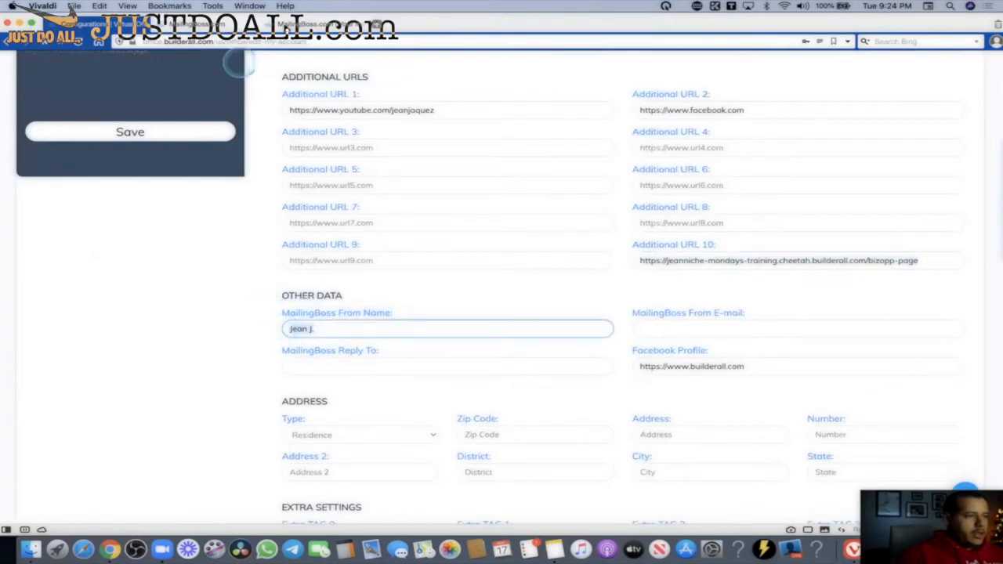
left_click(313, 24)
left_click(474, 340)
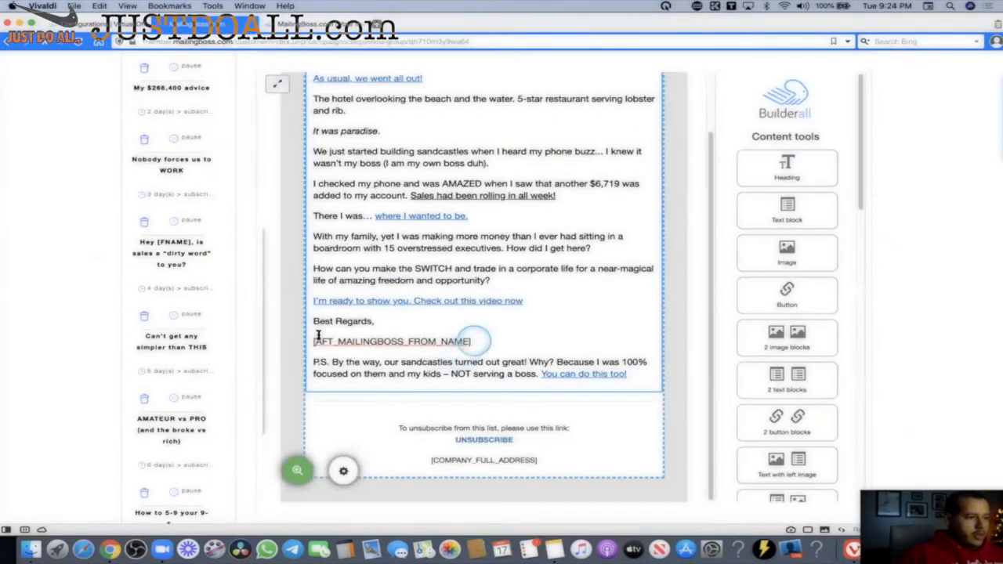
left_click_drag(318, 337, 300, 336)
left_click(470, 412)
scroll(494, 312, "down", 5)
left_click(494, 312)
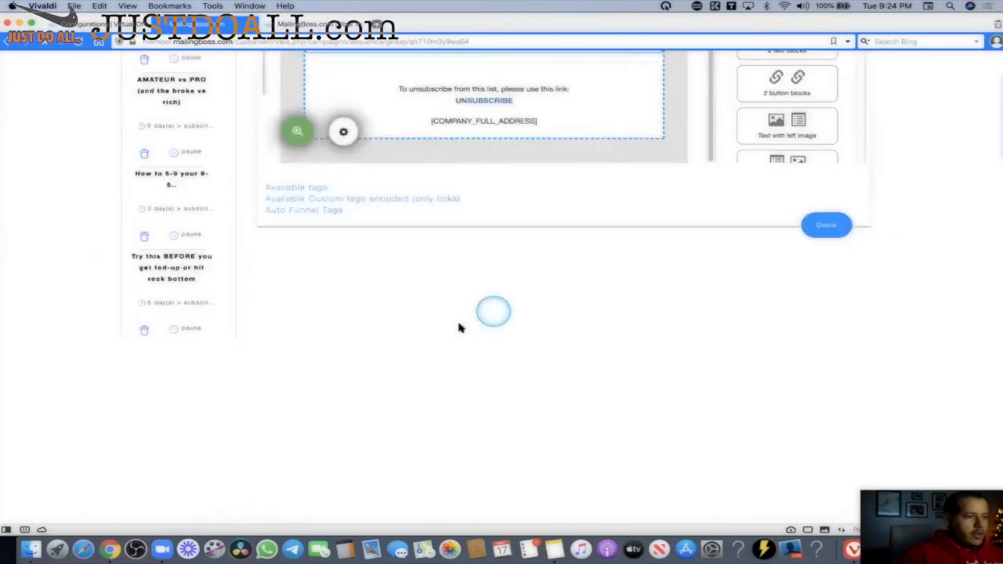
left_click(308, 210)
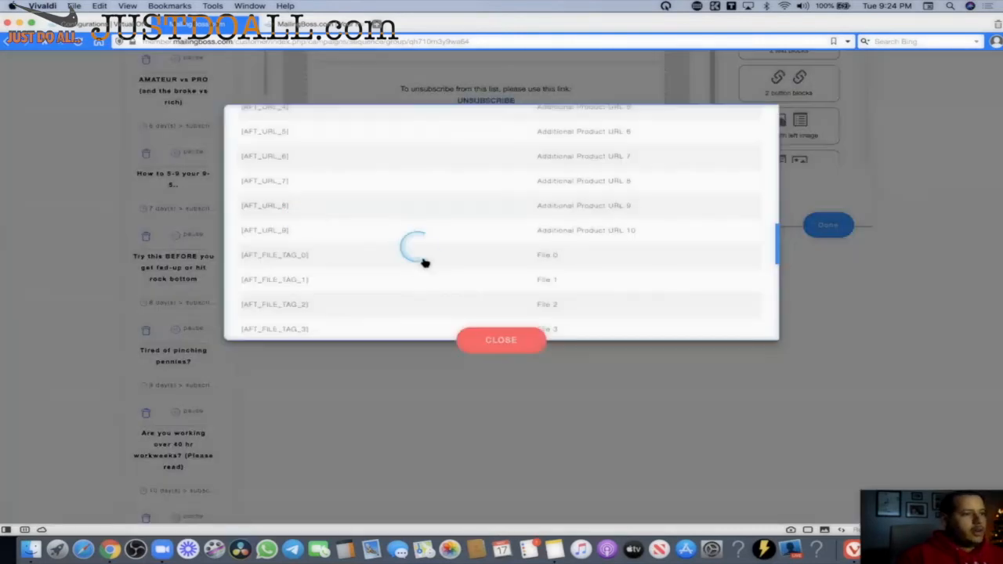
left_click_drag(778, 242, 771, 206)
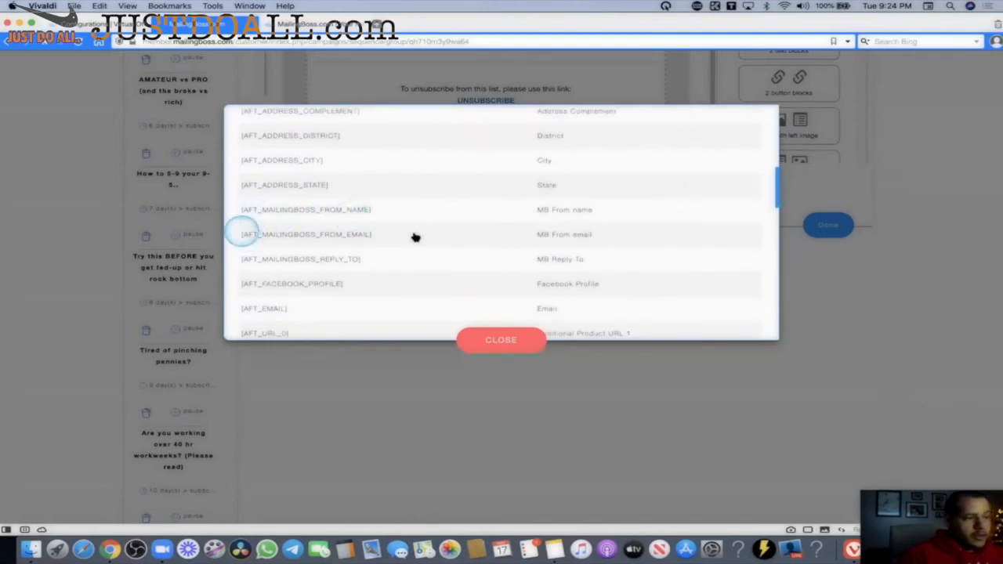
left_click(485, 340)
scroll(594, 324, "up", 5)
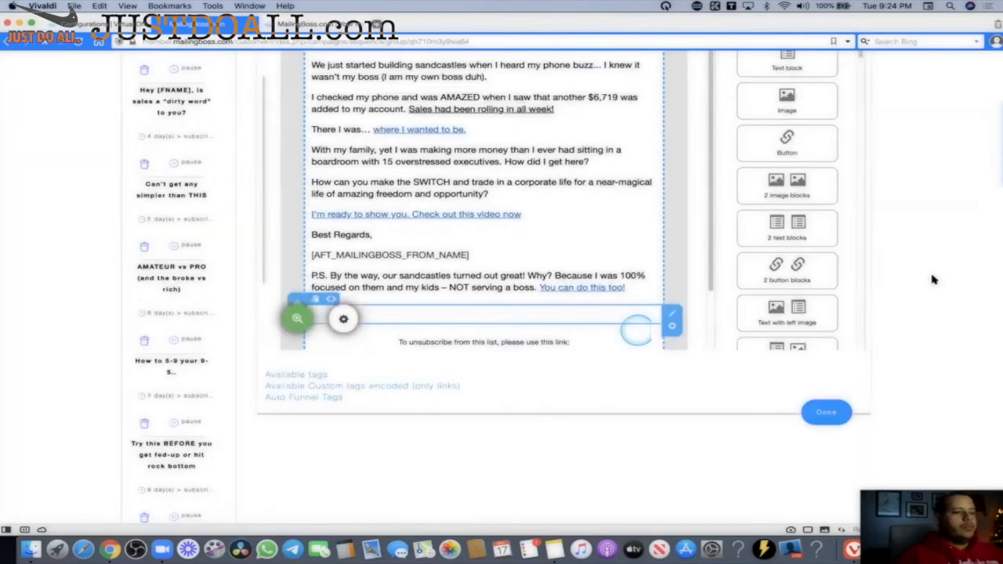
scroll(999, 231, "up", 5)
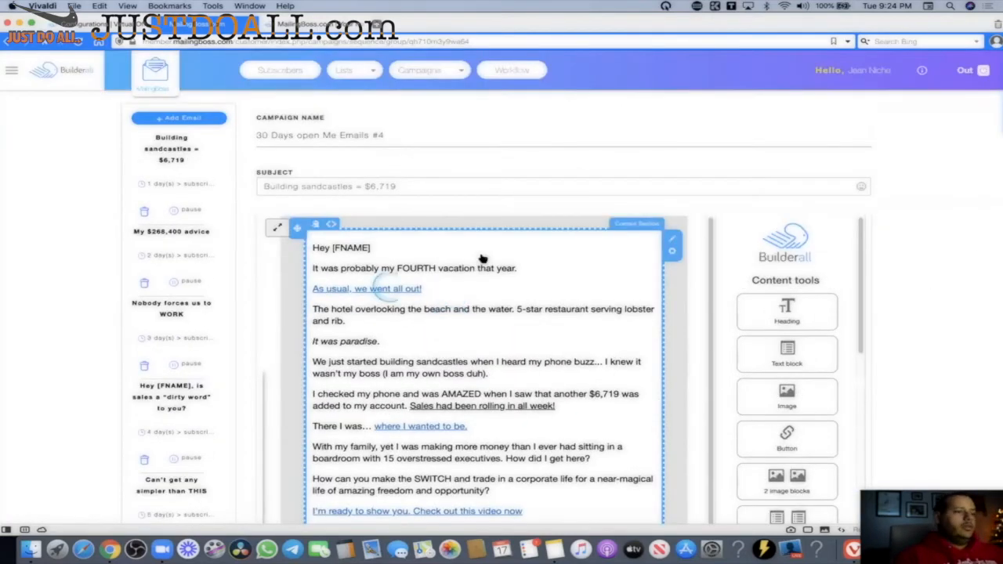
scroll(404, 400, "down", 2)
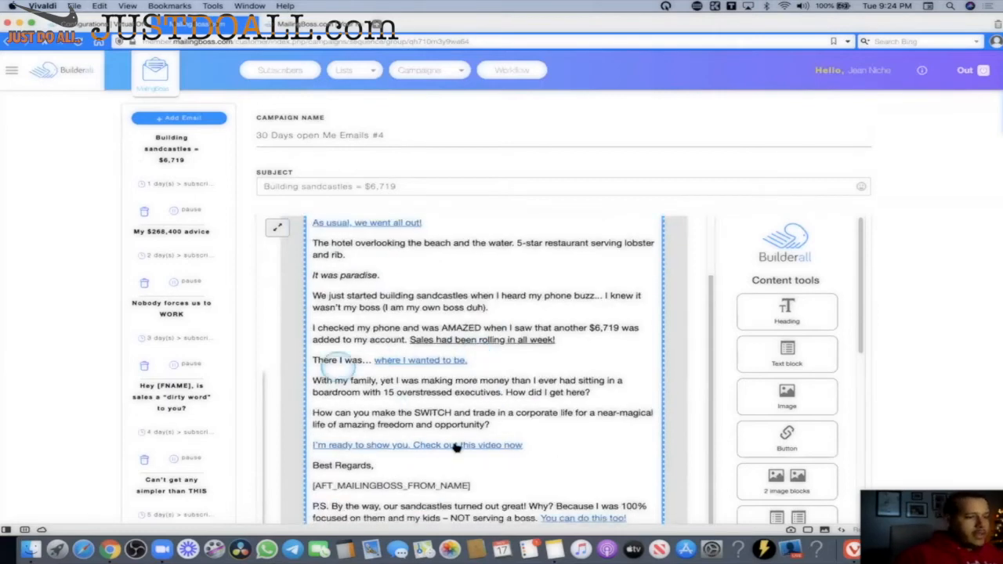
scroll(526, 418, "down", 2)
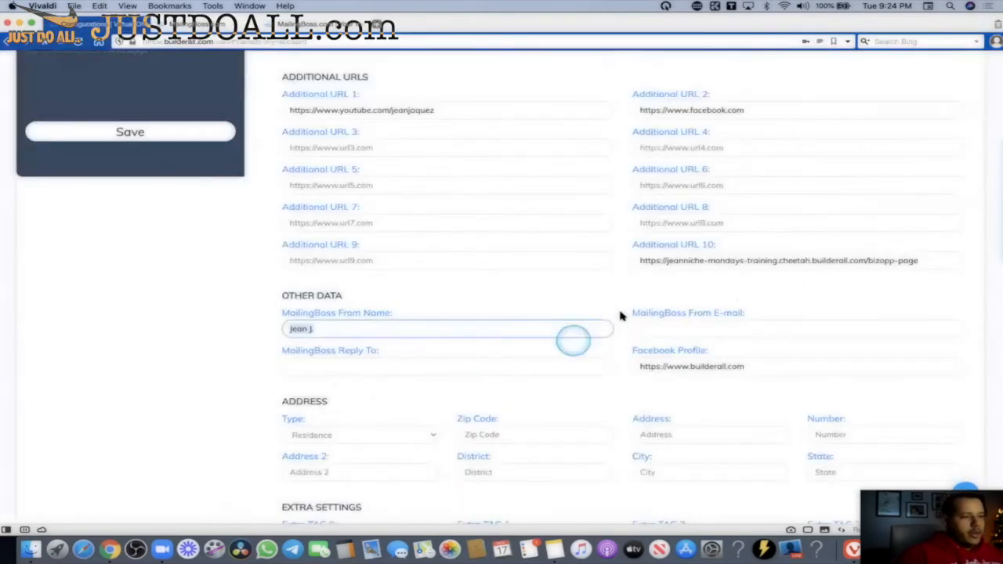
Clear the Additional URL 10 address and return to the MailingBoss email editor.
scroll(573, 341, "down", 1)
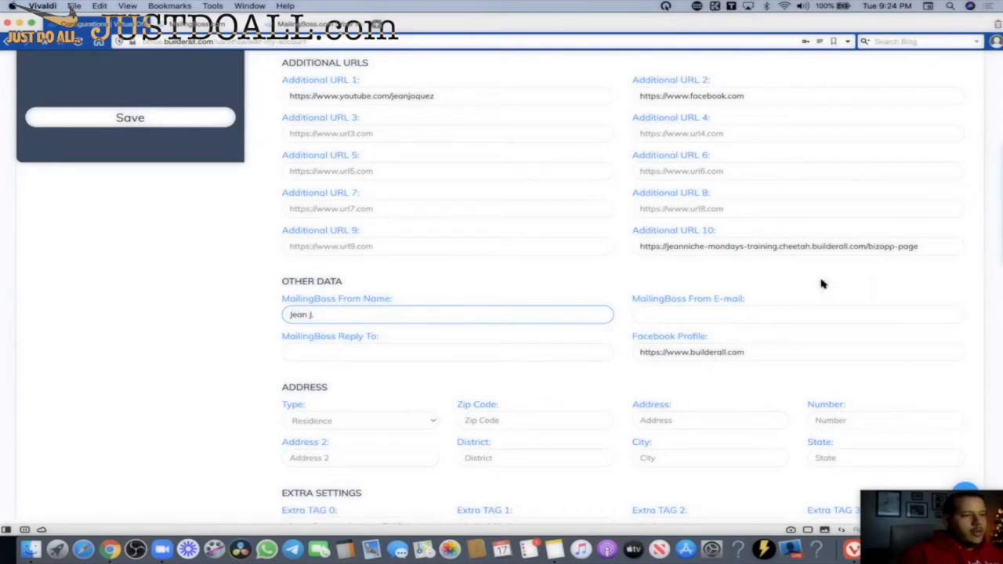
left_click(727, 246)
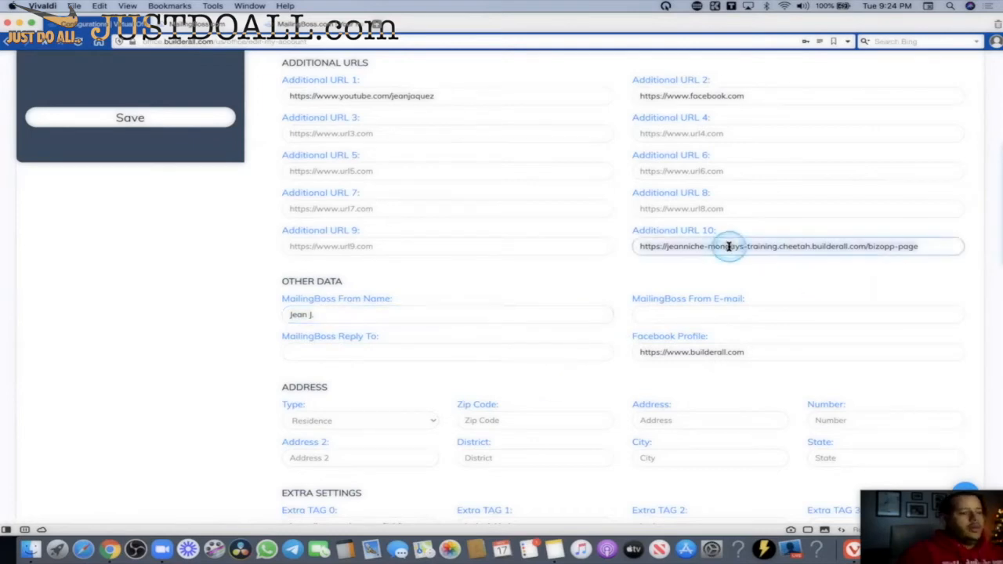
key("super+a")
type("you")
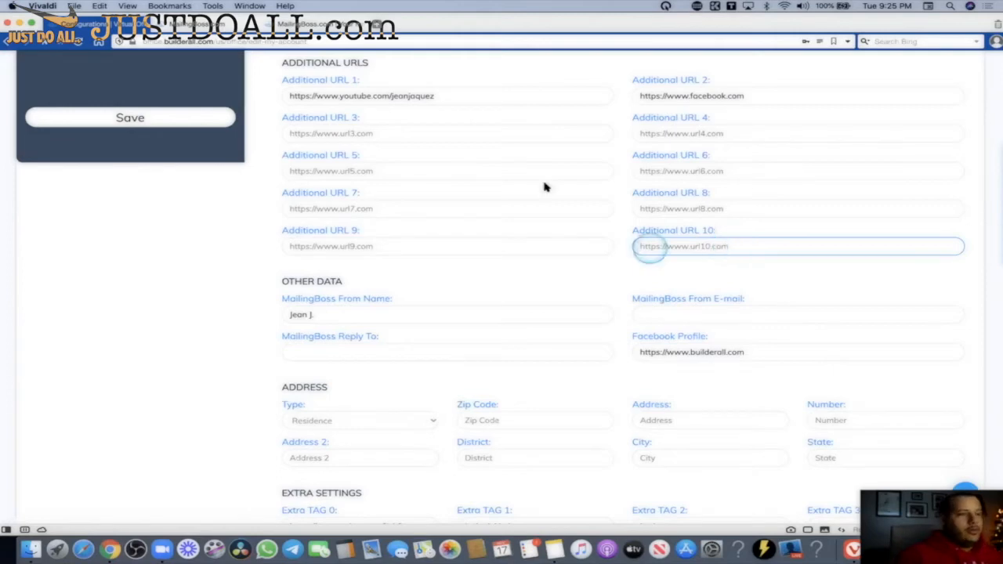
left_click(219, 26)
left_click(172, 150)
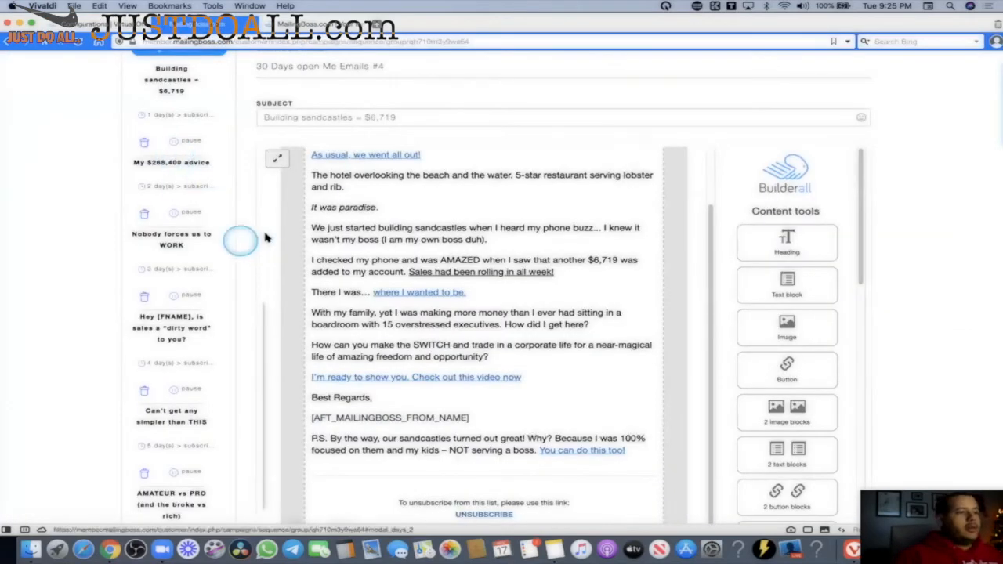
Reopen the Building sandcastles email and confirm its links point to [AFT_URL_9].
scroll(139, 239, "up", 2)
left_click(173, 157)
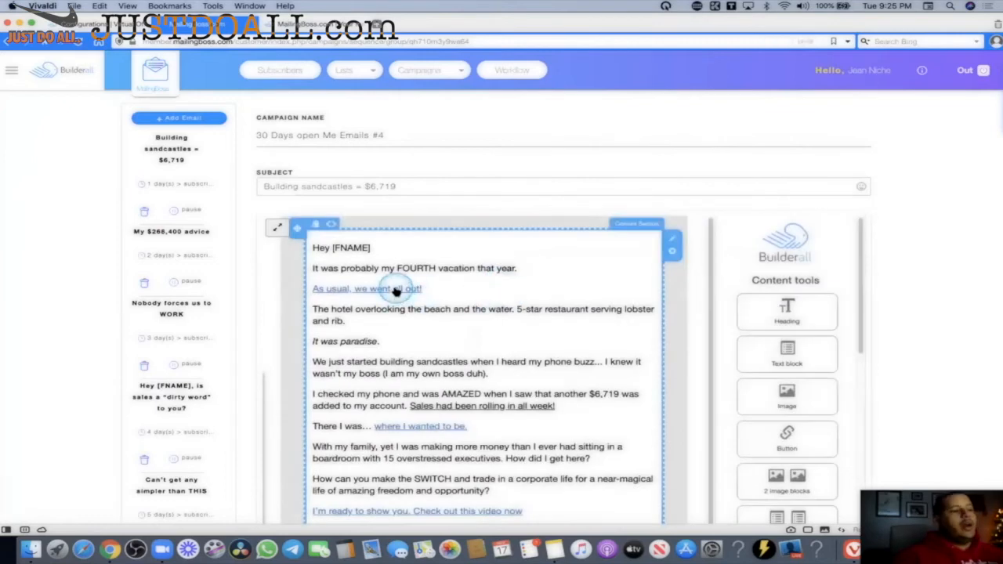
left_click(396, 290)
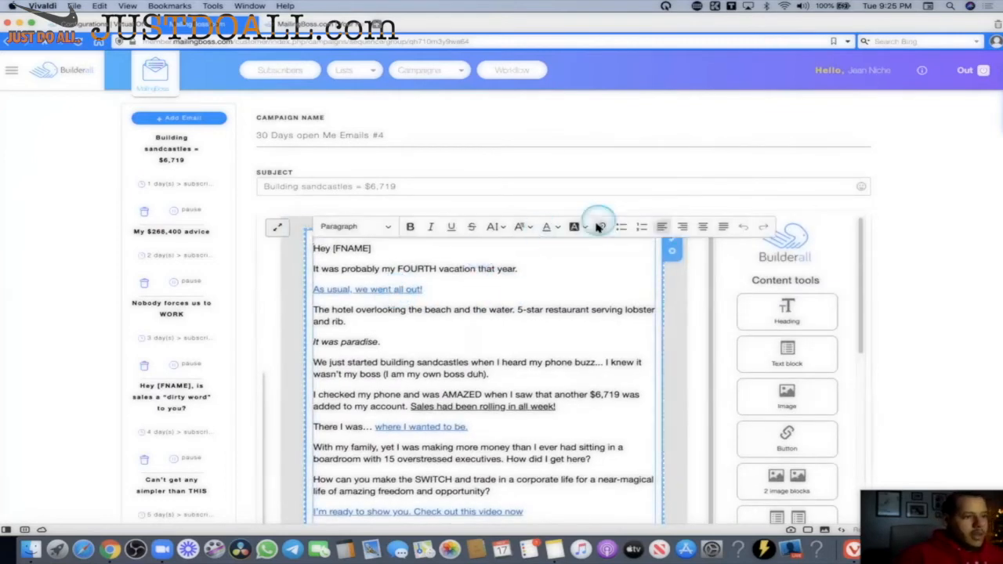
left_click(403, 289)
left_click(425, 310)
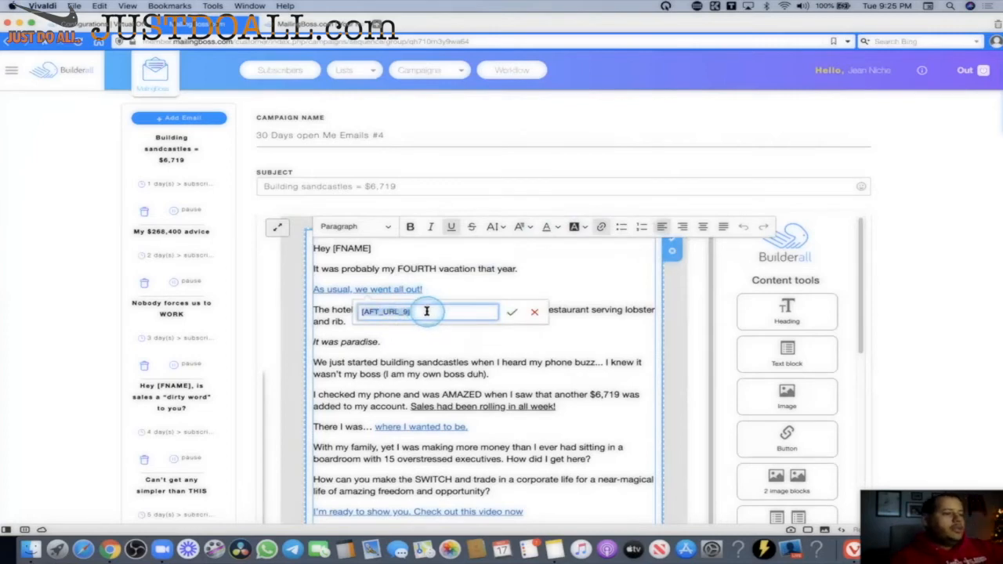
left_click(445, 407)
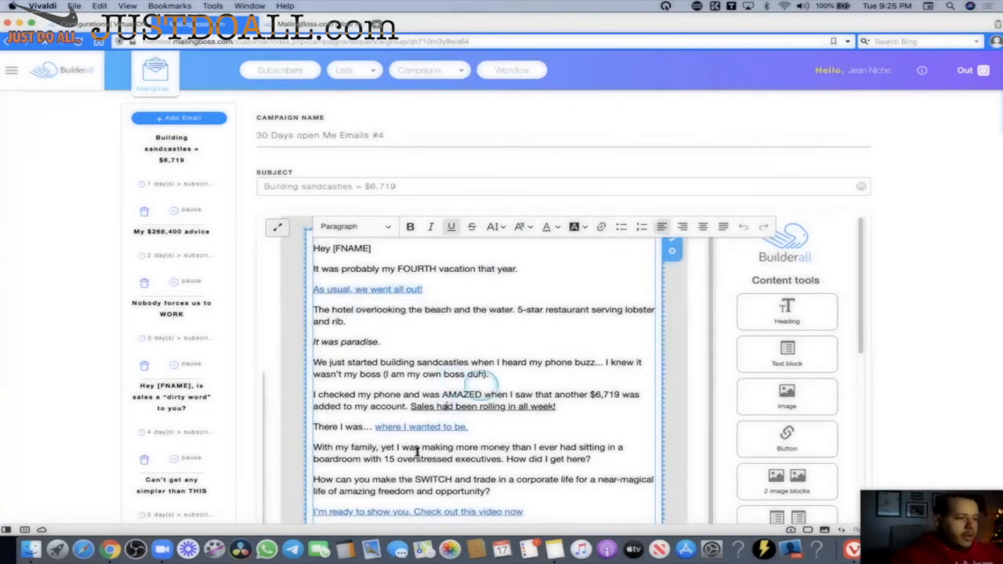
scroll(466, 415, "down", 2)
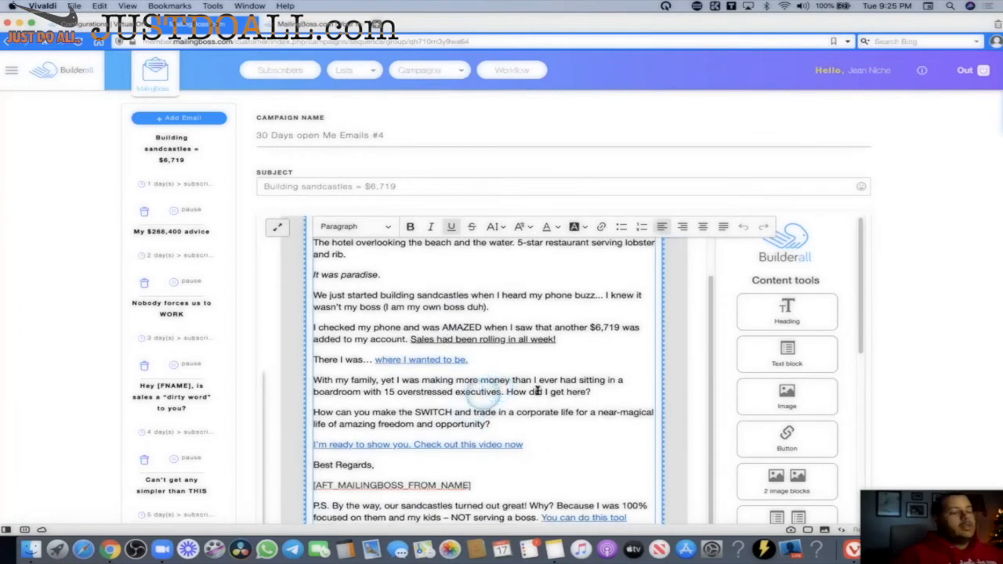
left_click(428, 360)
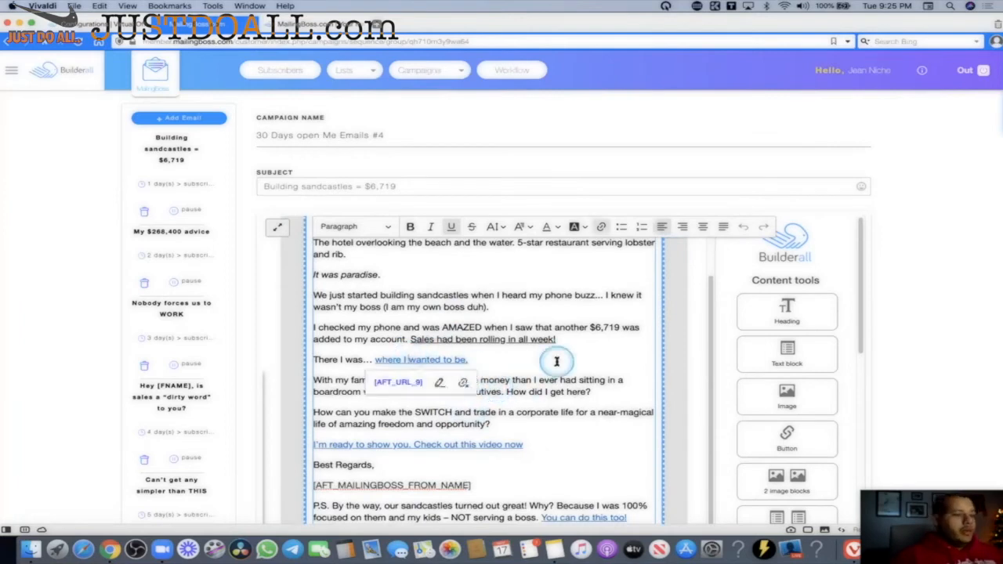
scroll(428, 360, "down", 2)
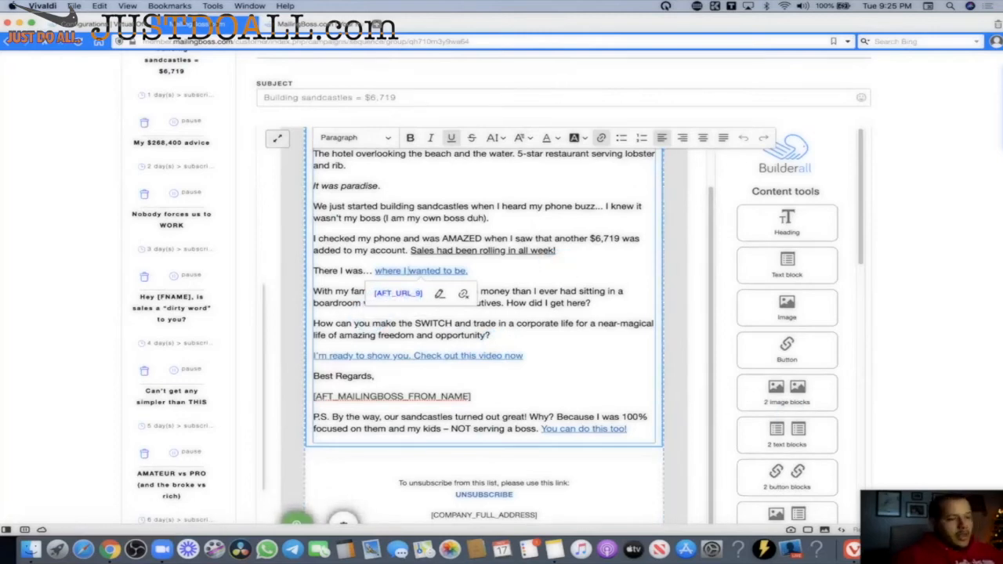
Back in account settings, check that the Additional URL 10 field is empty.
left_click(127, 24)
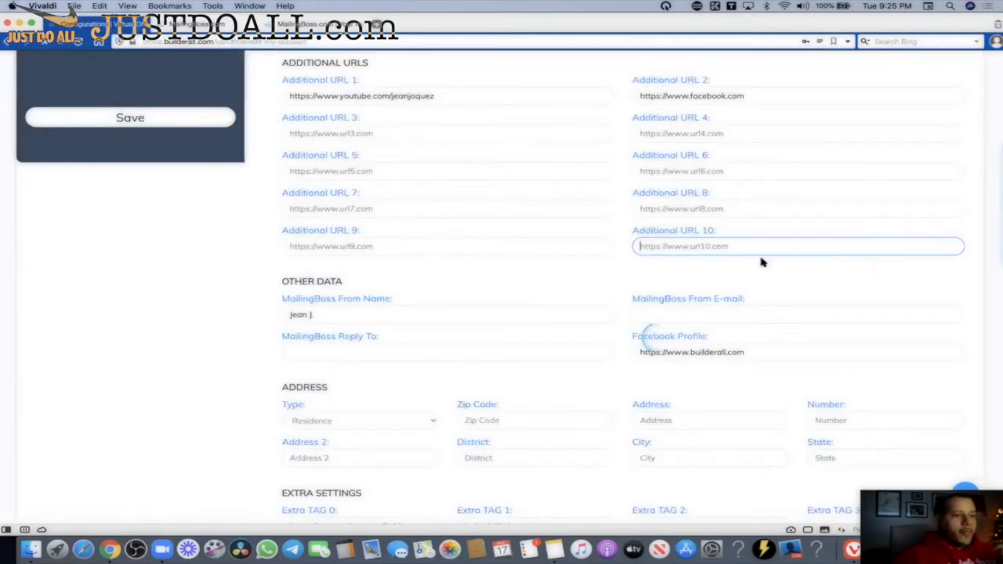
left_click(718, 244)
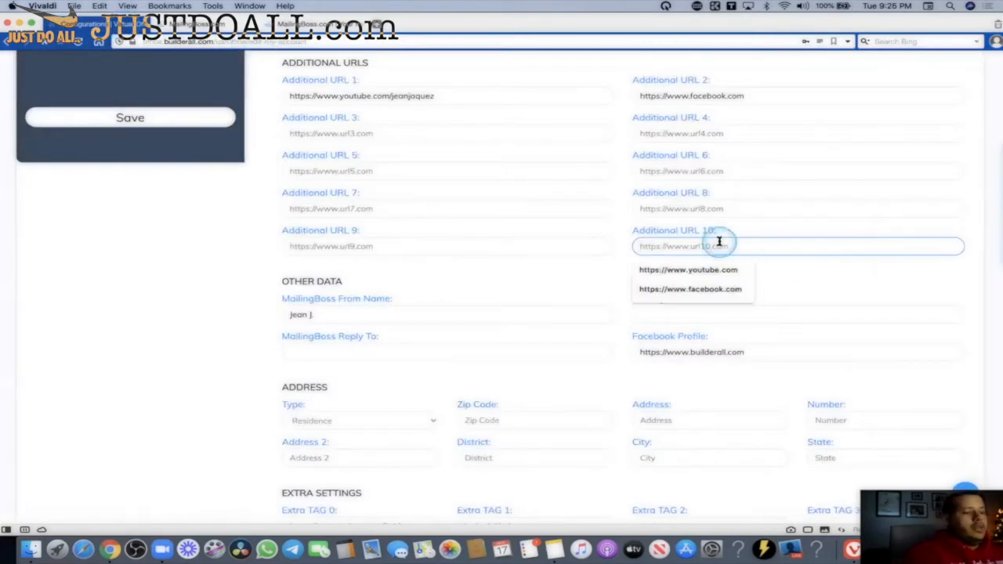
left_click_drag(719, 231, 660, 235)
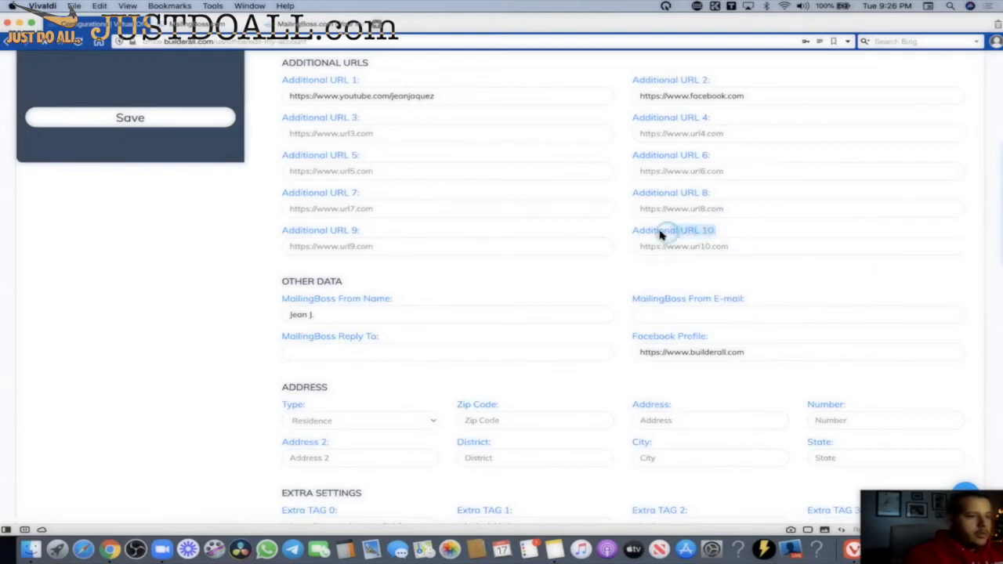
left_click(658, 247)
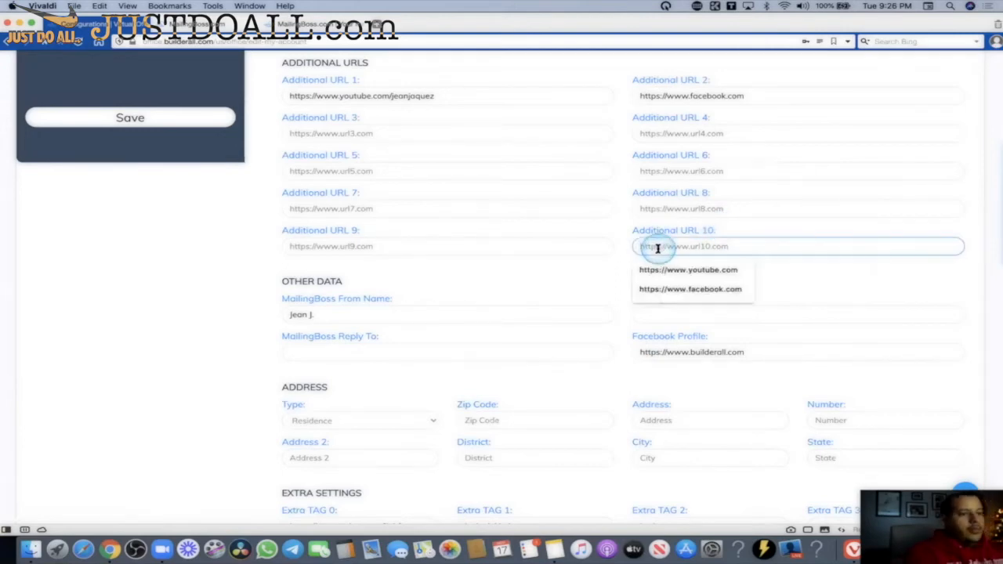
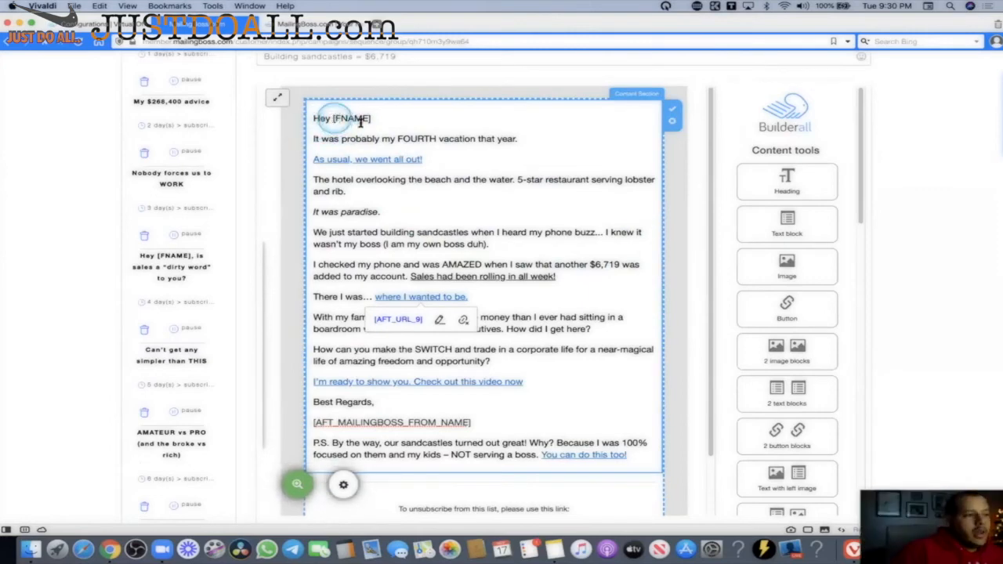
Select the [FNAME] greeting tag, then bring up the 'Available Custom tags encoded (only links)' list with {FNAME} and {EMAIL}.
left_click_drag(372, 117, 331, 116)
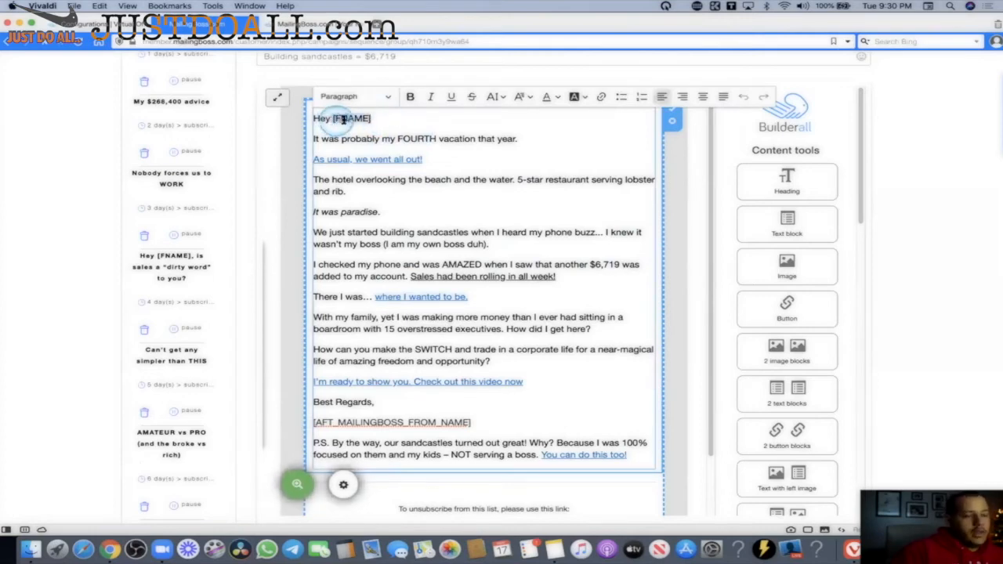
scroll(461, 213, "down", 2)
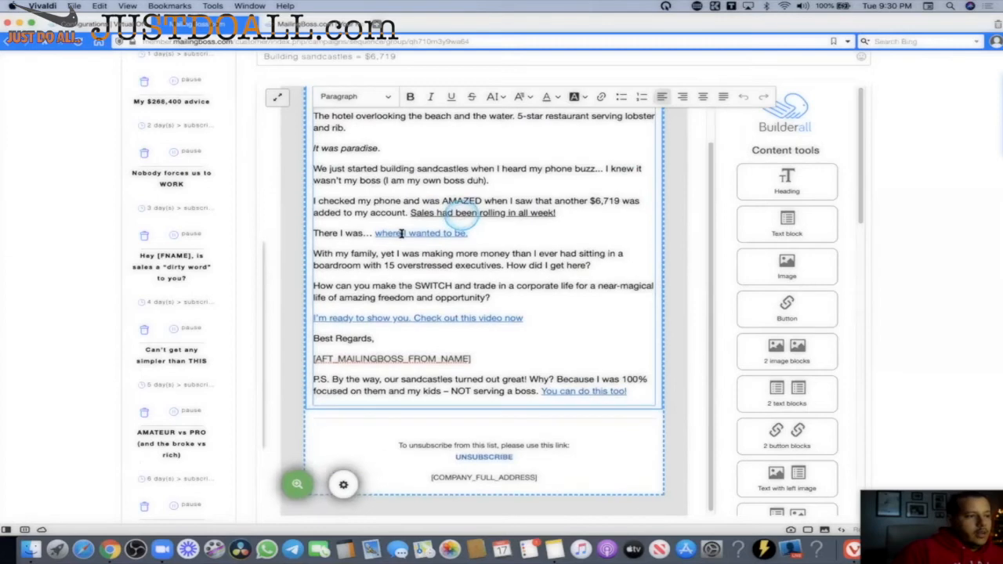
scroll(308, 364, "down", 6)
left_click(330, 351)
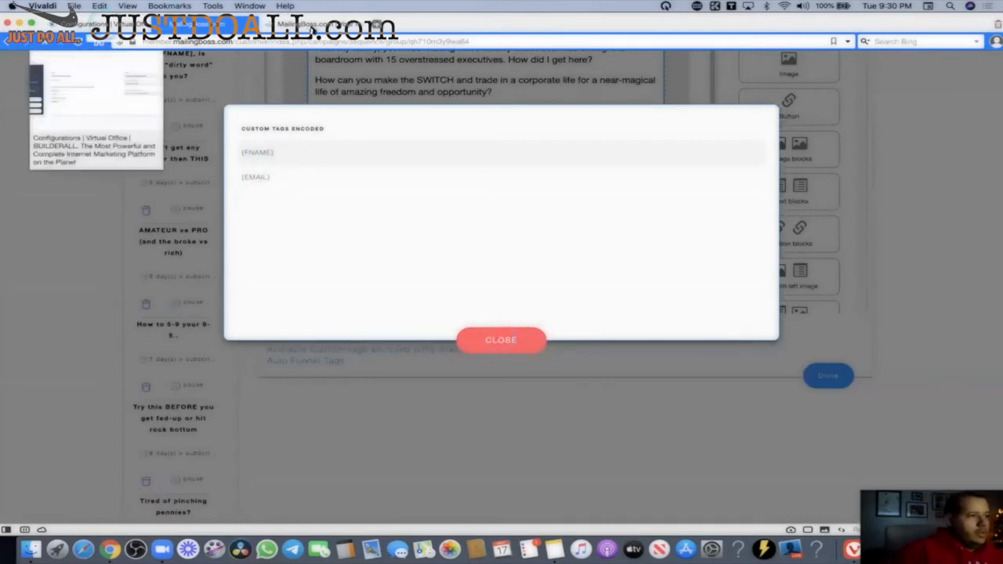
Add a text field labelled 'crazy field' with tag CRAYCRAY to the Forex Course list and save it.
left_click(109, 24)
left_click(321, 24)
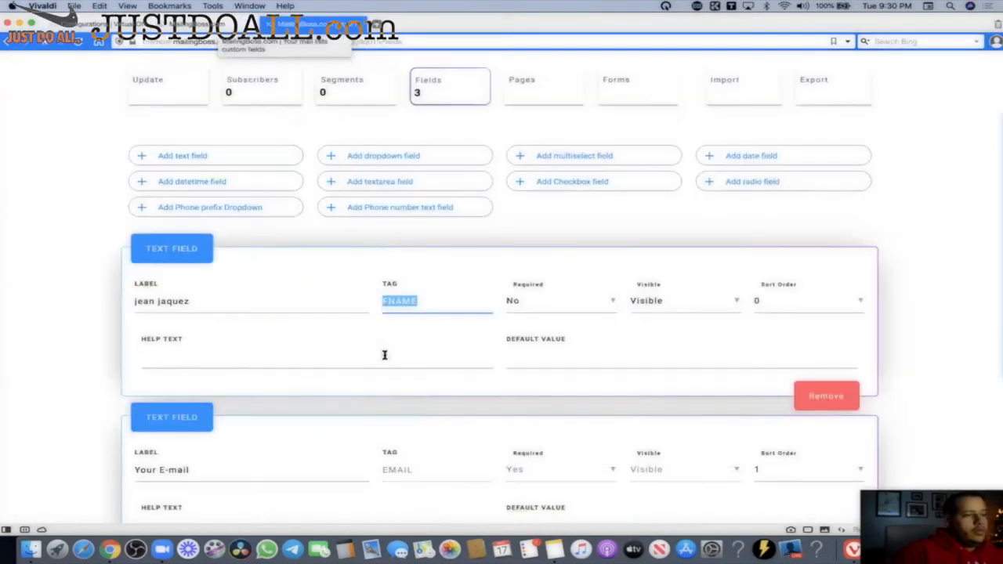
left_click(202, 157)
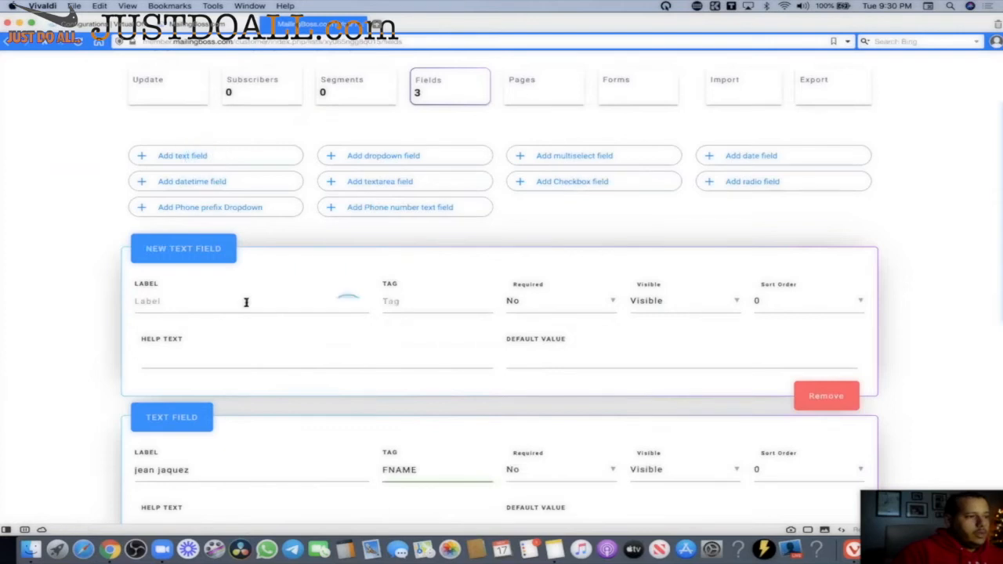
left_click(276, 306)
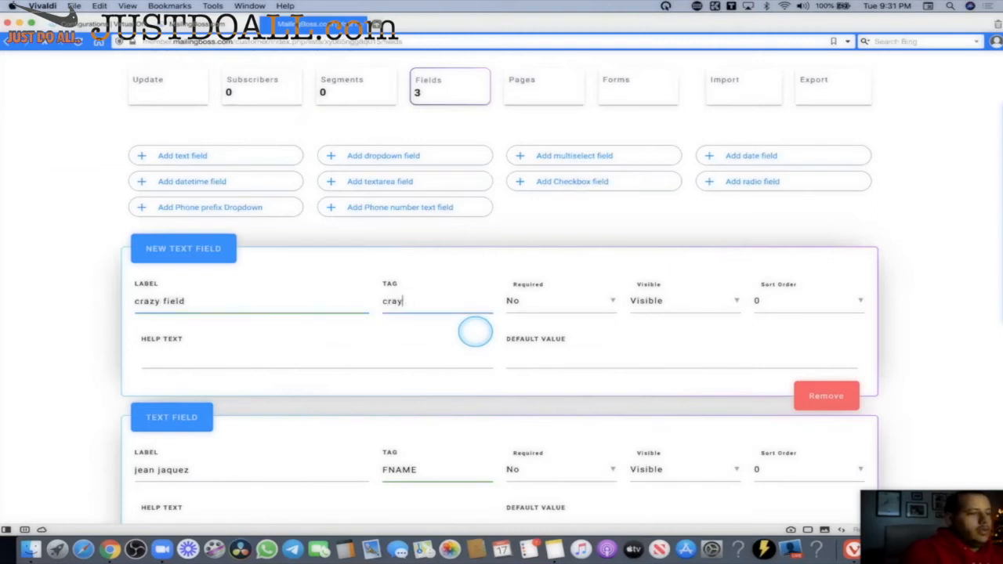
scroll(813, 398, "down", 10)
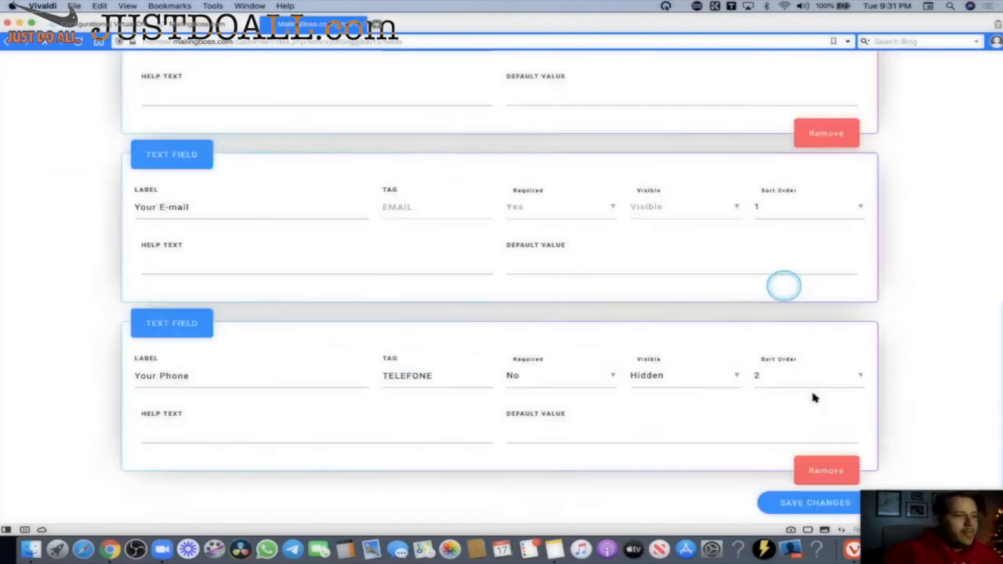
left_click(809, 506)
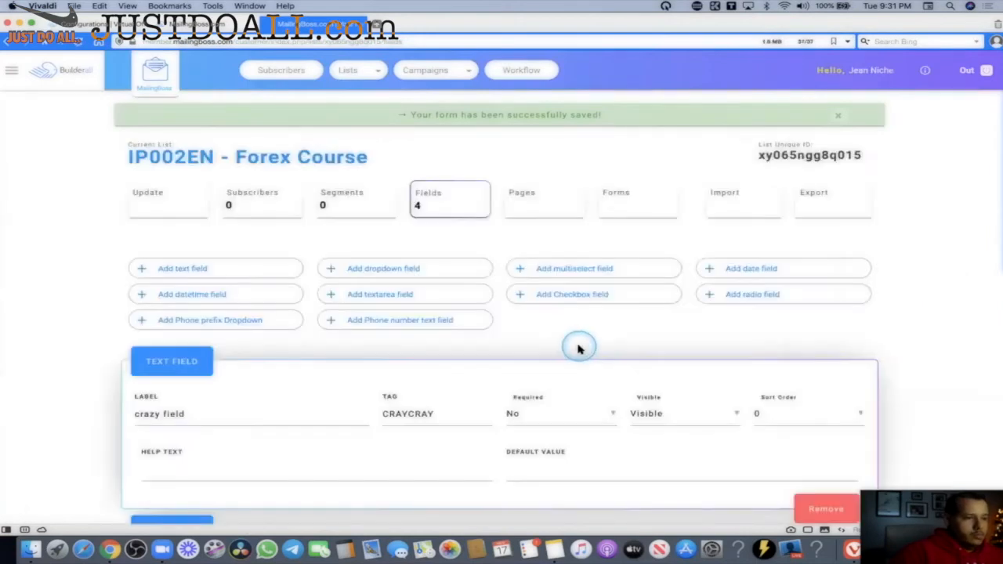
Select the saved CRAYCRAY tag text, then go to the campaign groups page.
scroll(586, 337, "down", 2)
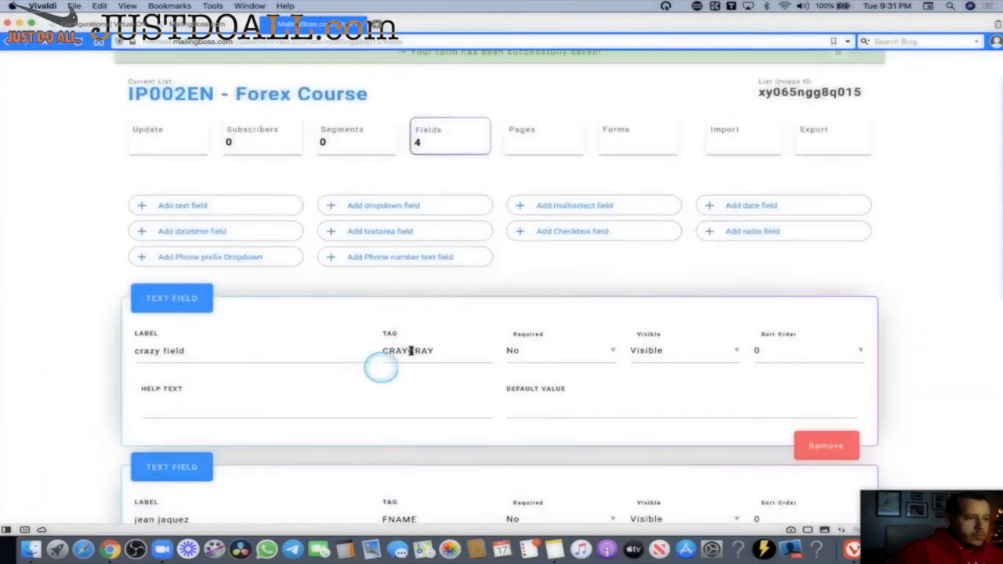
double_click(384, 350)
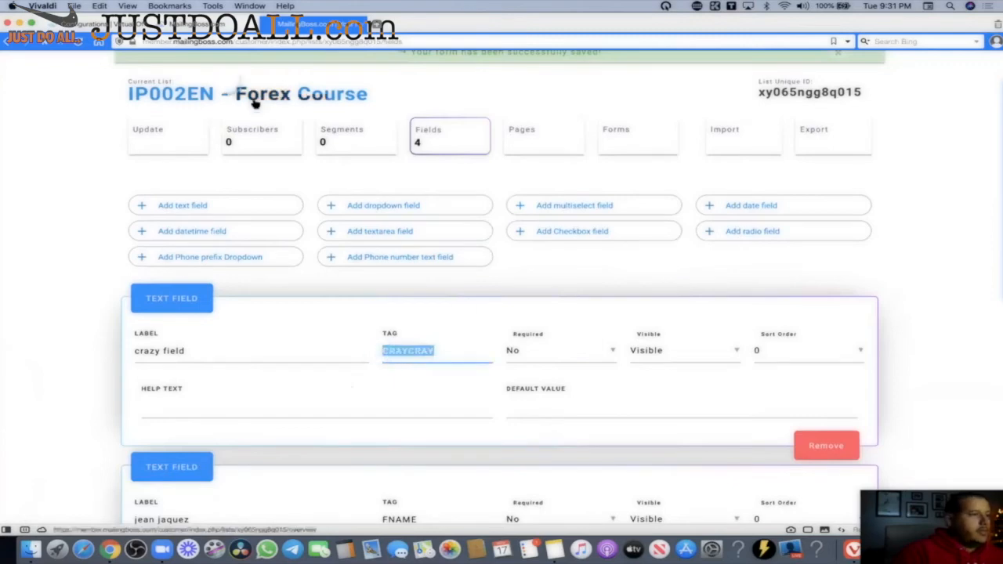
scroll(324, 209, "up", 2)
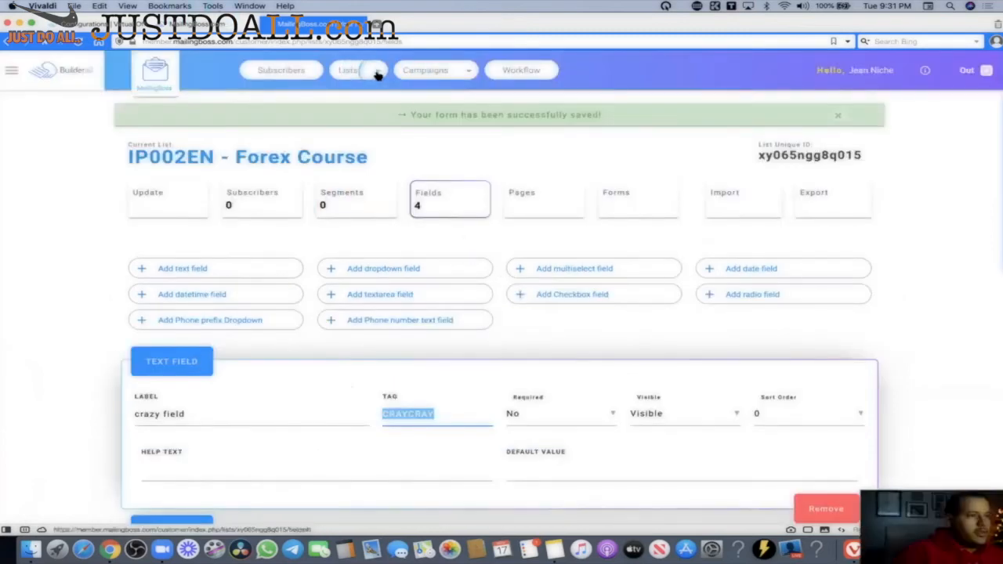
left_click(458, 76)
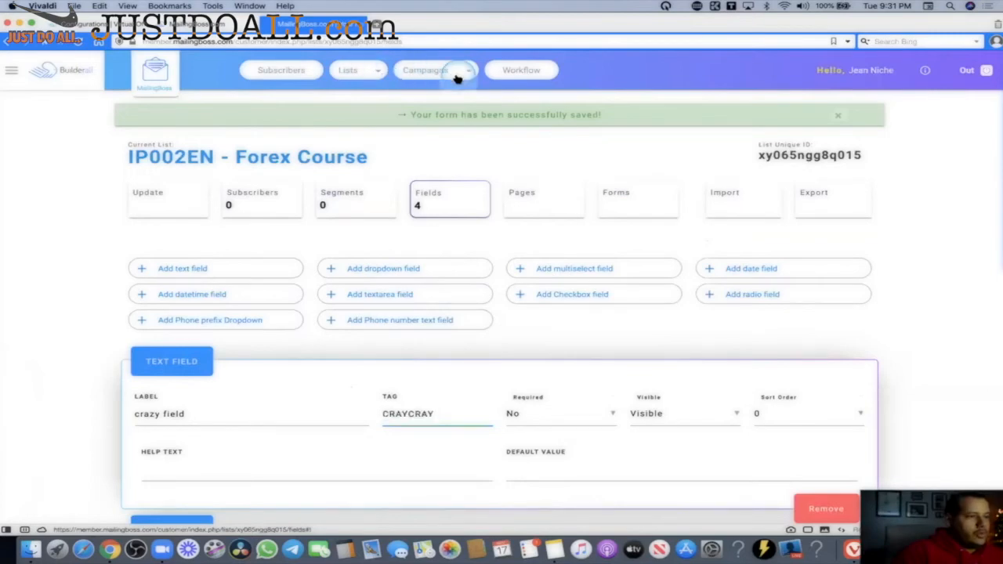
left_click(427, 101)
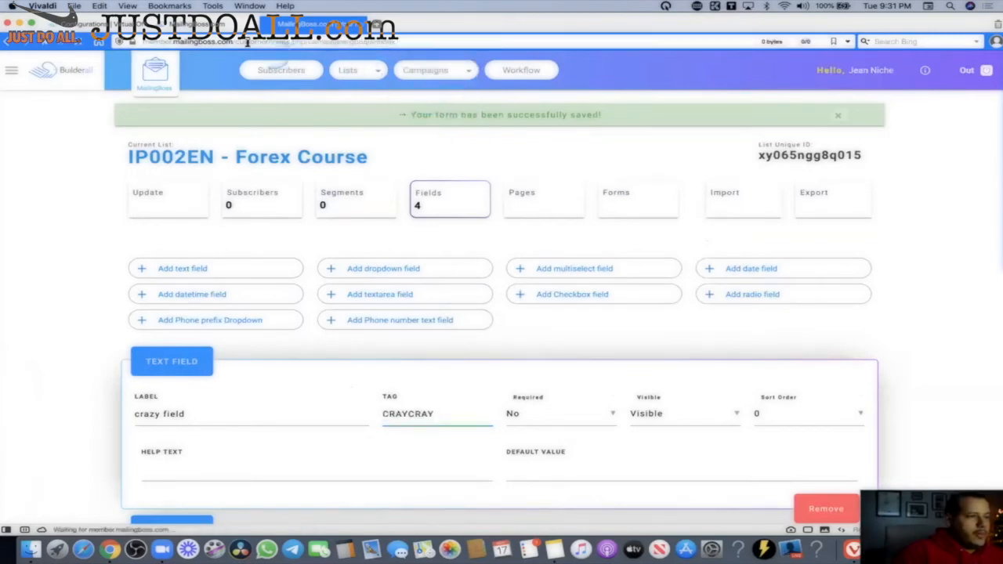
Reopen and close the encoded custom tags list twice below the email editor.
scroll(470, 267, "down", 3)
scroll(515, 247, "down", 5)
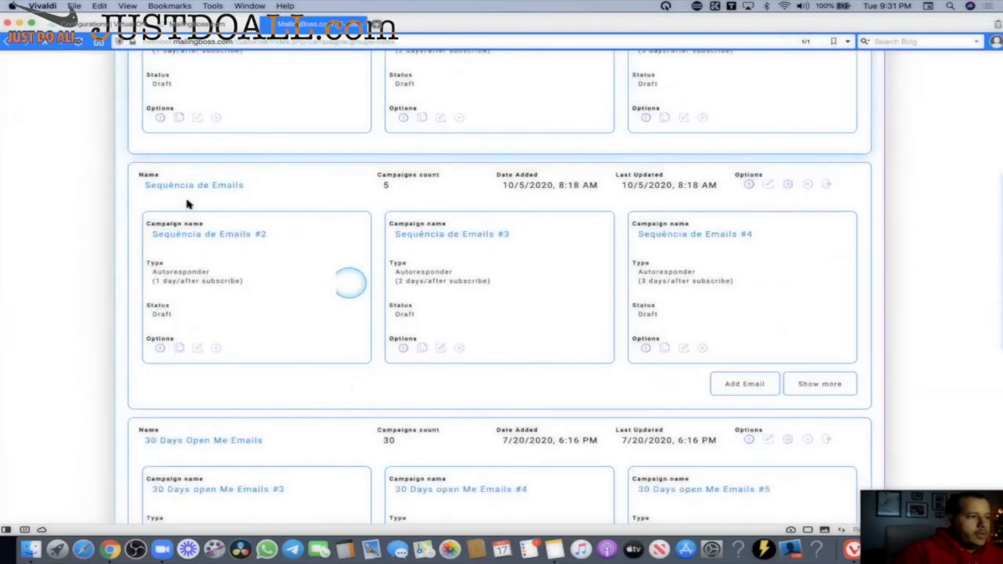
scroll(227, 251, "down", 1)
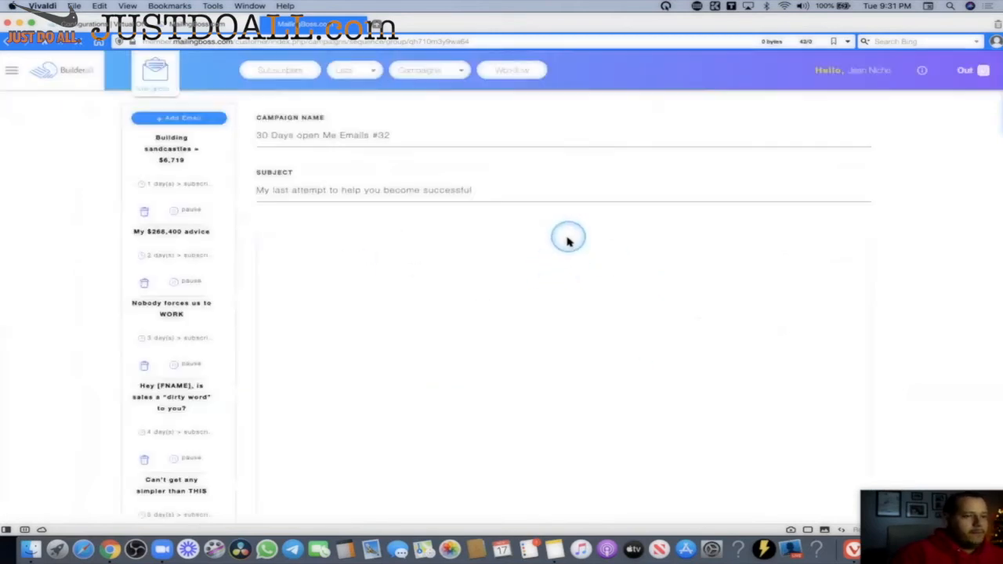
scroll(373, 239, "down", 2)
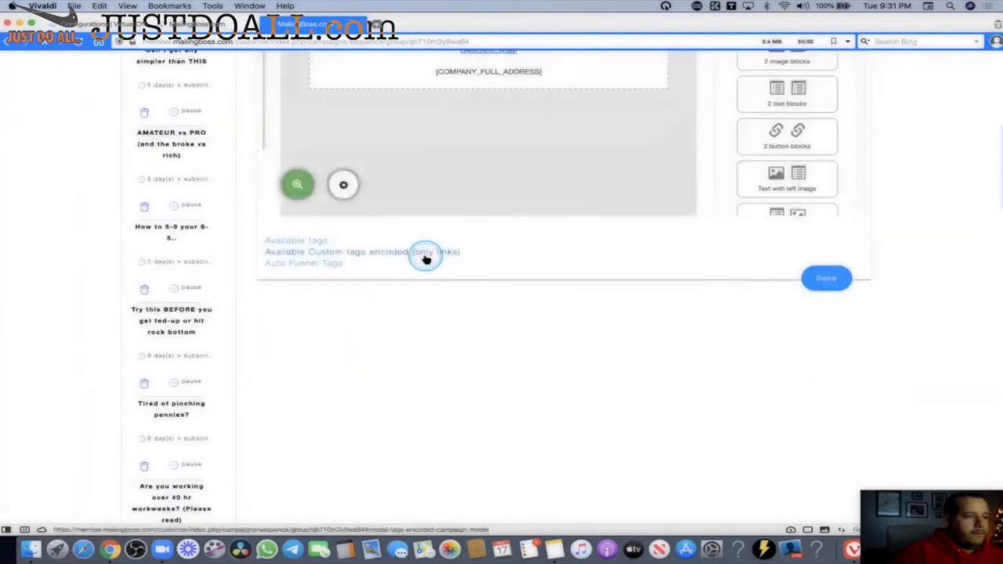
left_click(426, 255)
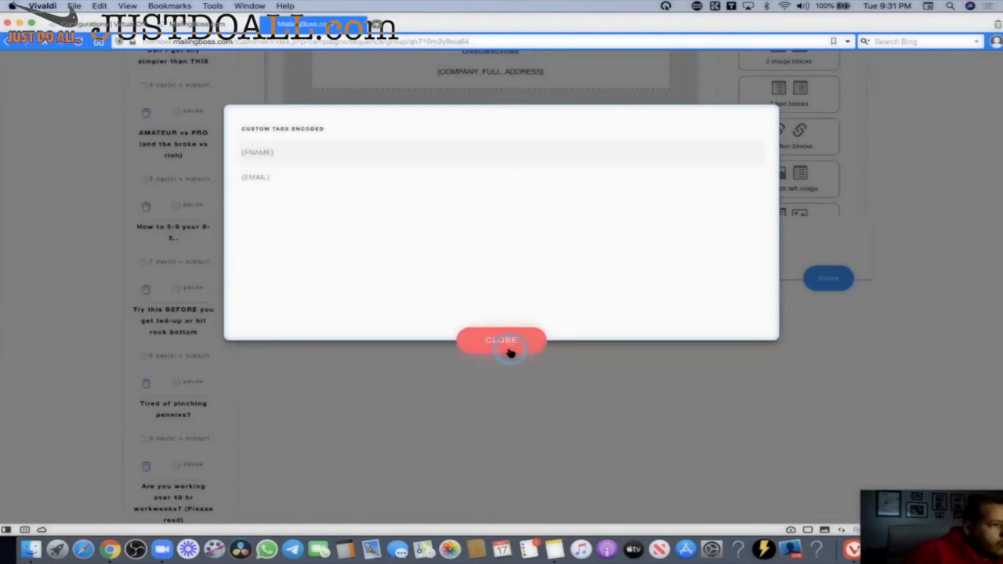
left_click(509, 351)
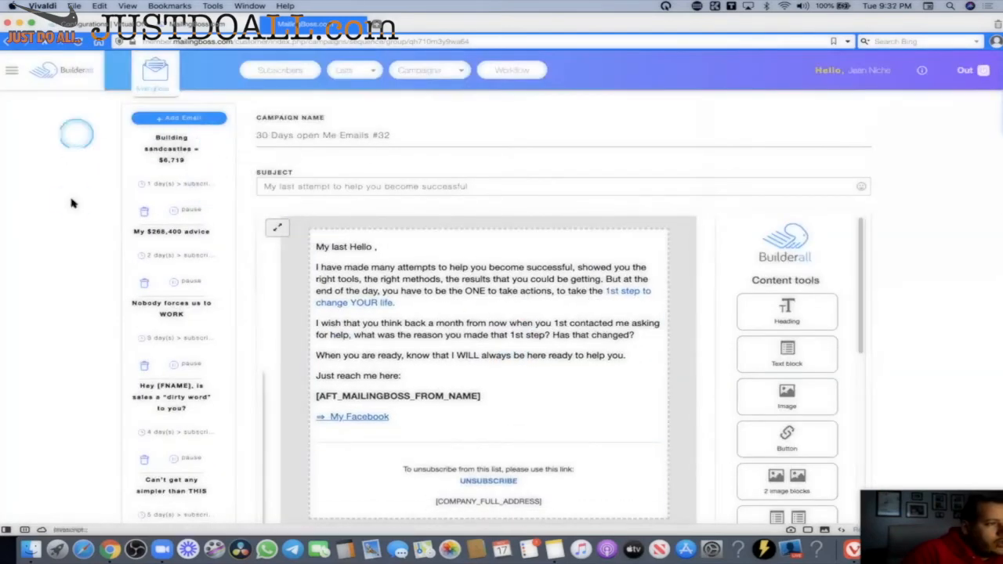
scroll(139, 224, "down", 5)
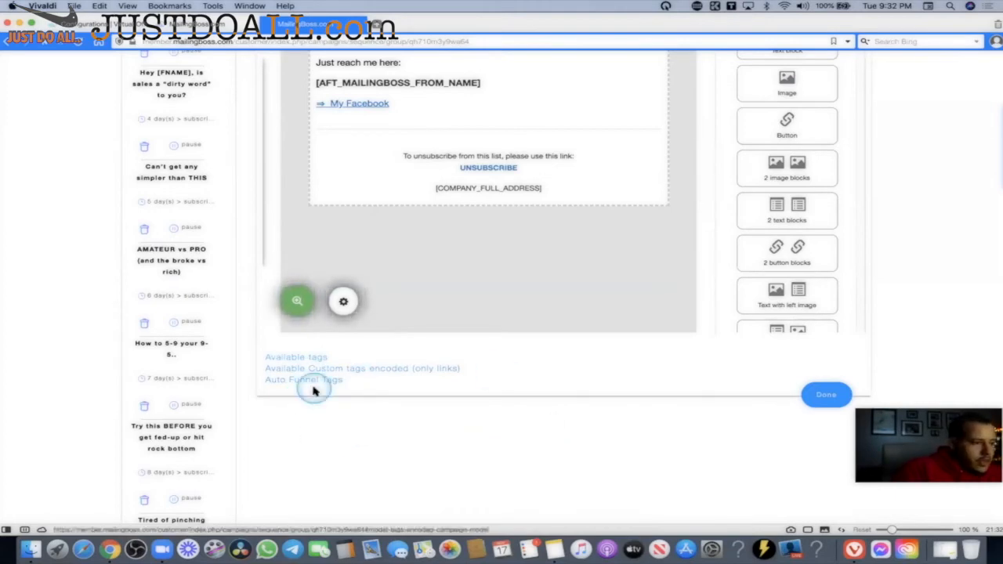
left_click(388, 367)
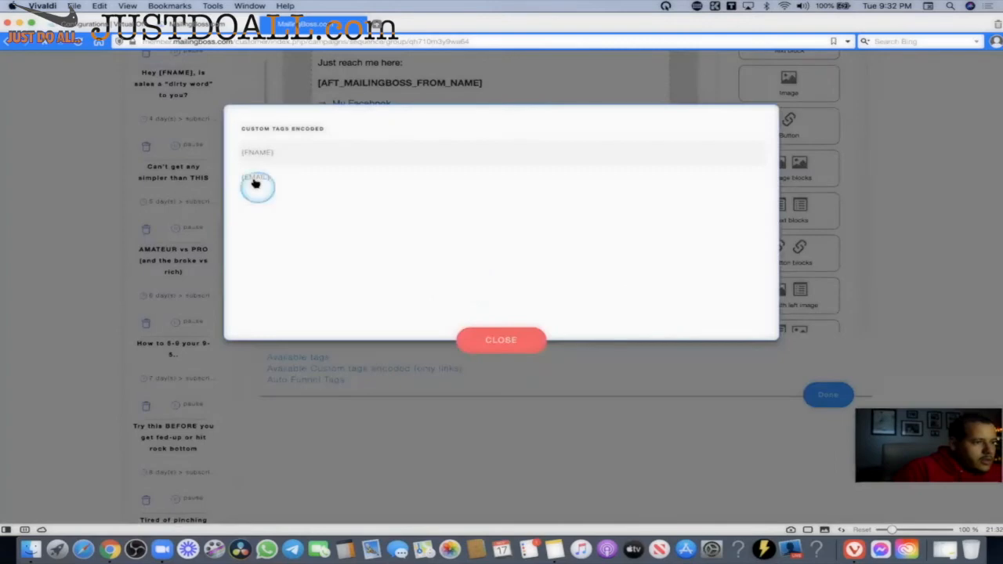
left_click(490, 340)
Highlight the encoded custom tags line, then bring up the Auto Funnel Tags list.
scroll(509, 325, "up", 5)
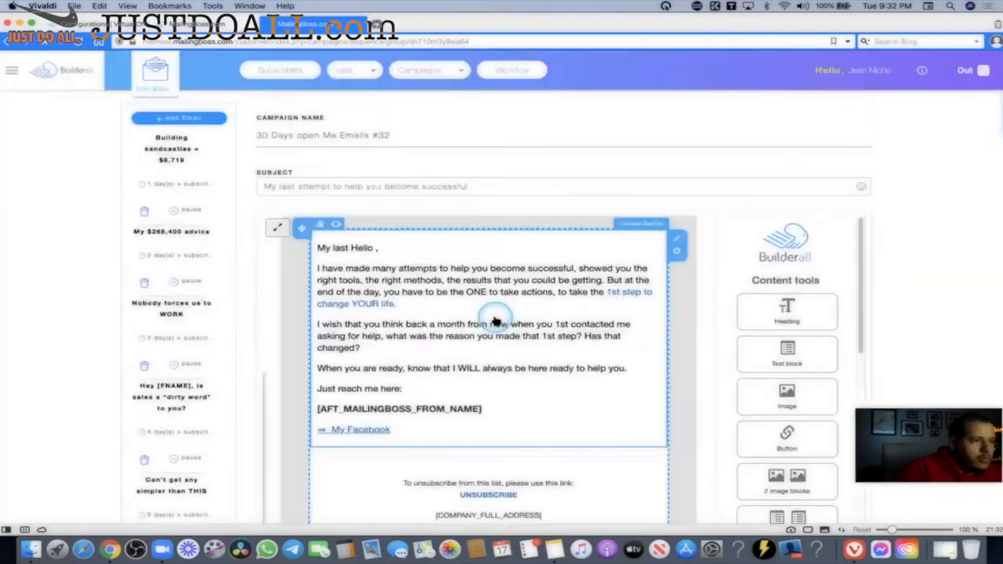
scroll(467, 292, "down", 9)
scroll(463, 307, "up", 6)
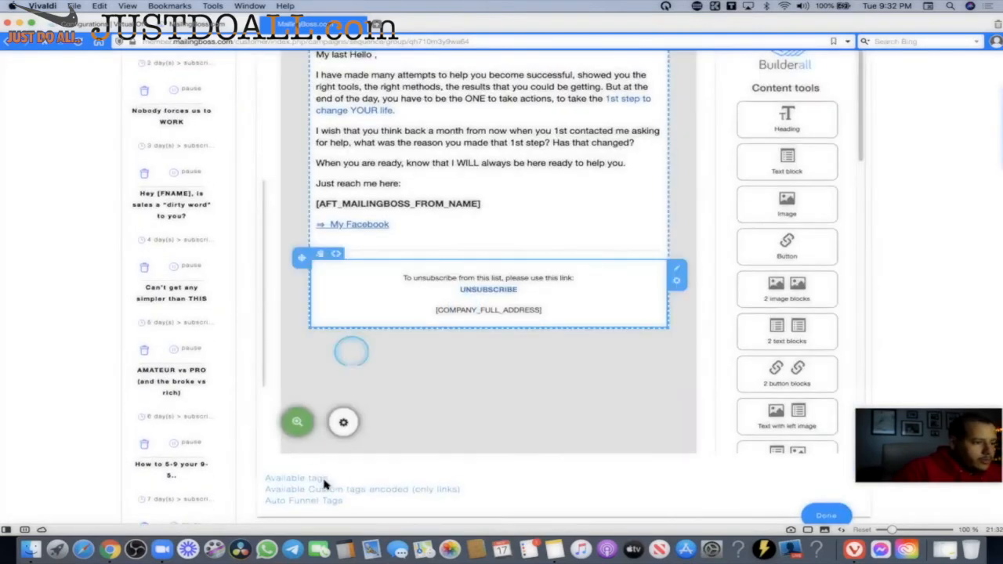
left_click_drag(529, 489, 258, 491)
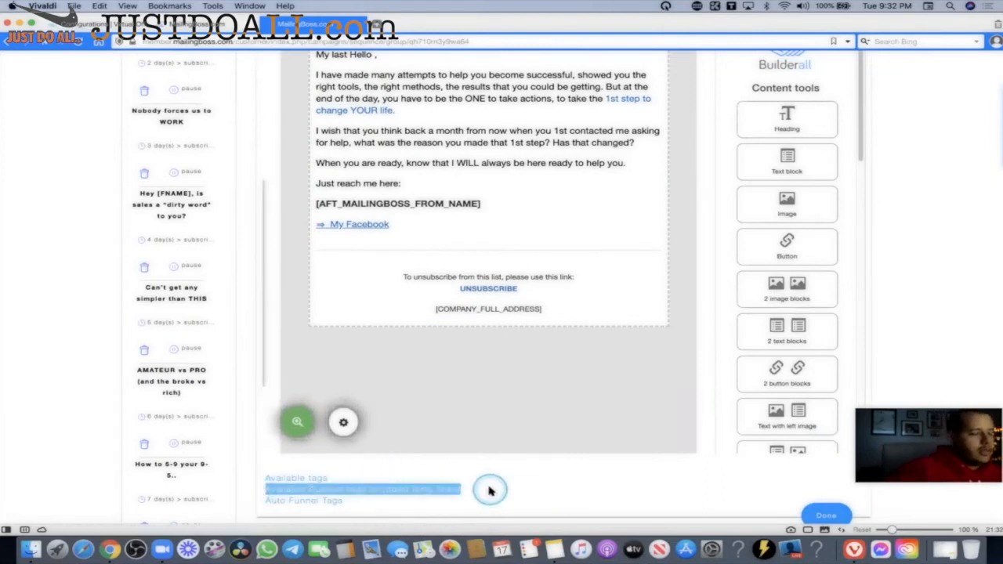
scroll(439, 439, "down", 3)
left_click(314, 387)
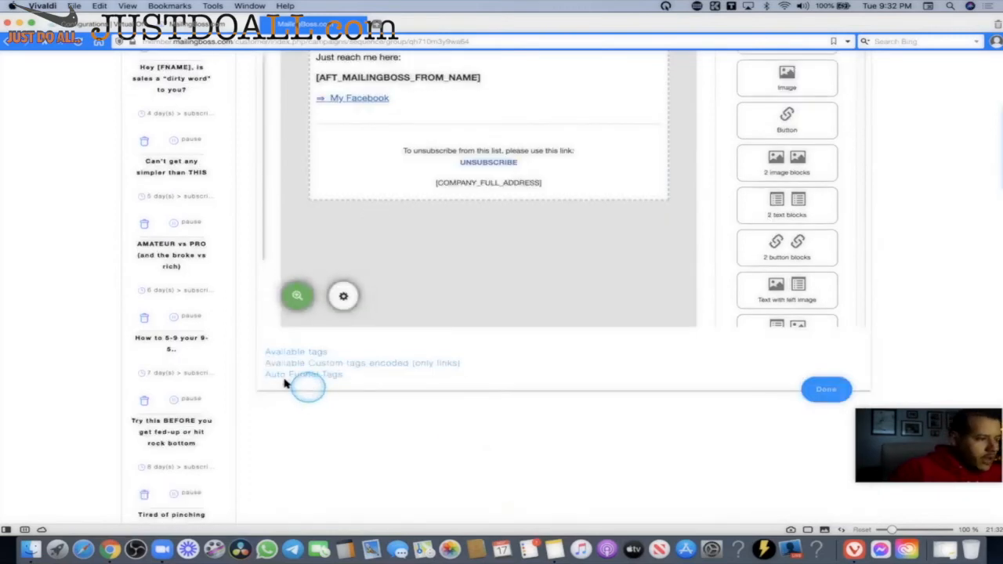
left_click(291, 376)
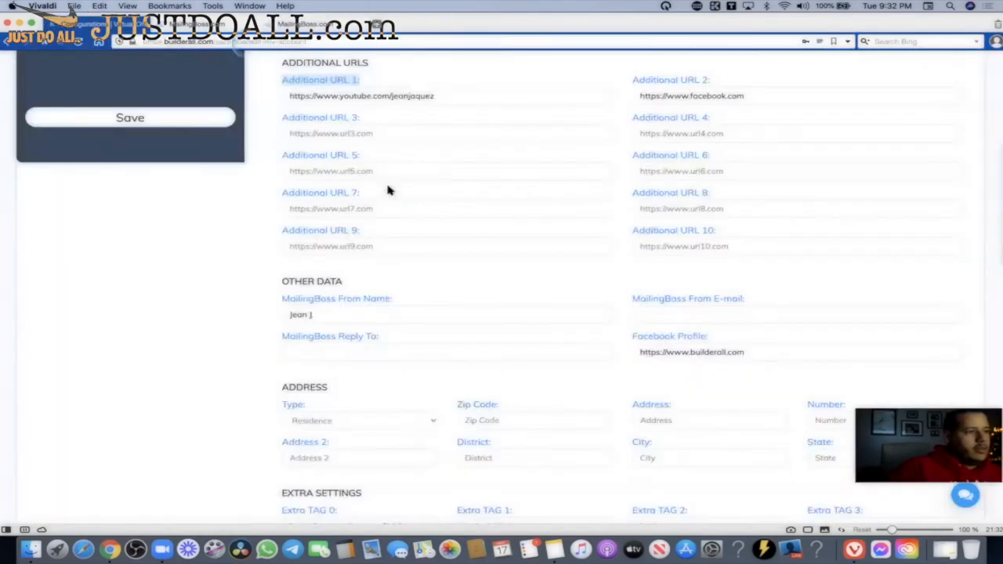
scroll(385, 187, "up", 2)
scroll(482, 290, "down", 3)
scroll(482, 290, "down", 5)
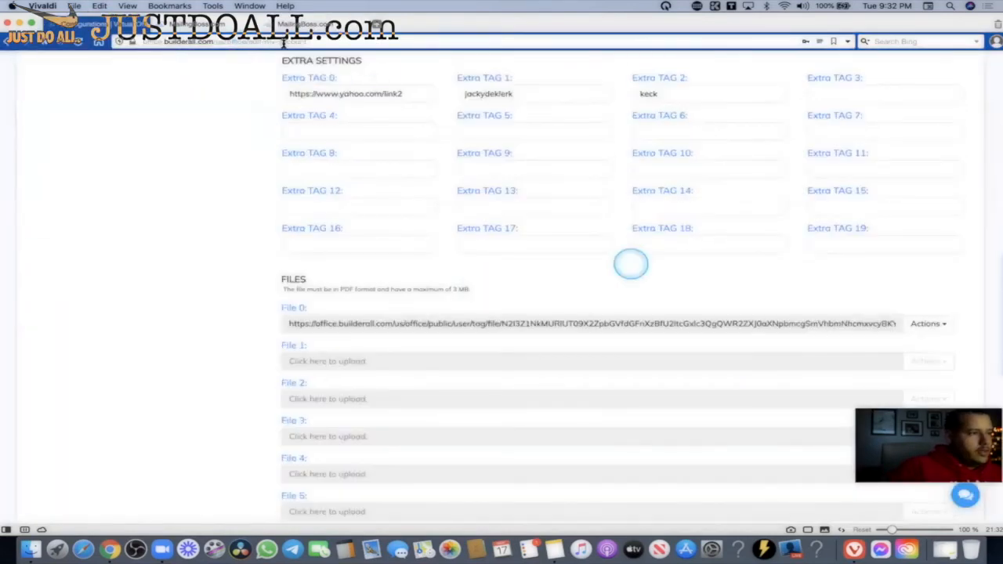
mouse_move(283, 26)
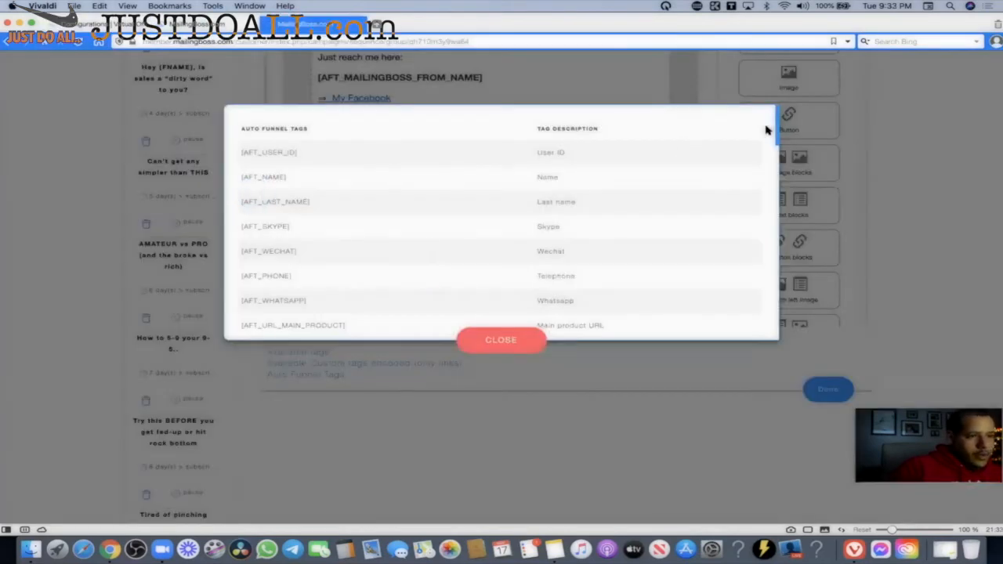
left_click(765, 127)
left_click_drag(776, 147, 772, 235)
left_click(535, 123)
left_click(771, 206)
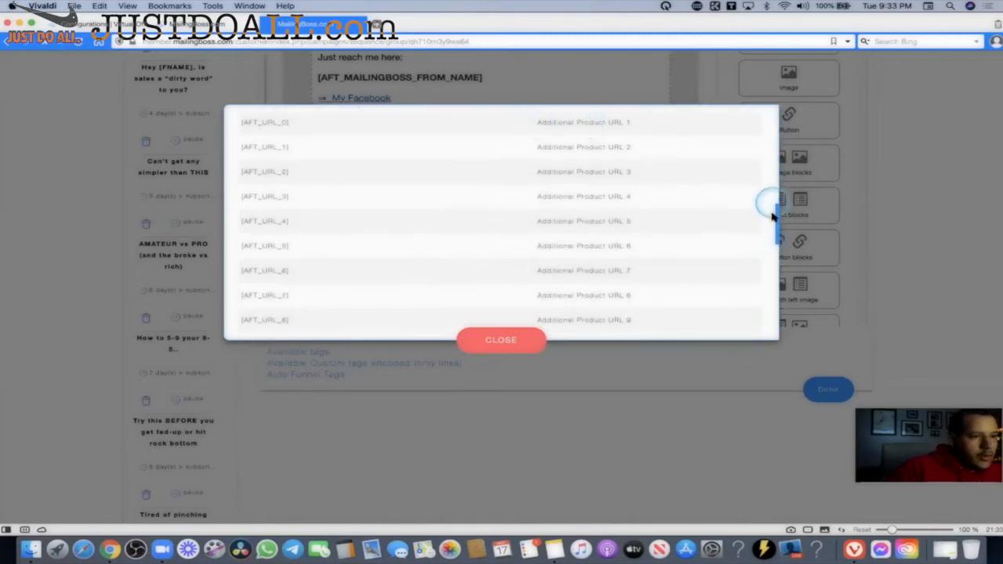
left_click_drag(776, 244, 774, 248)
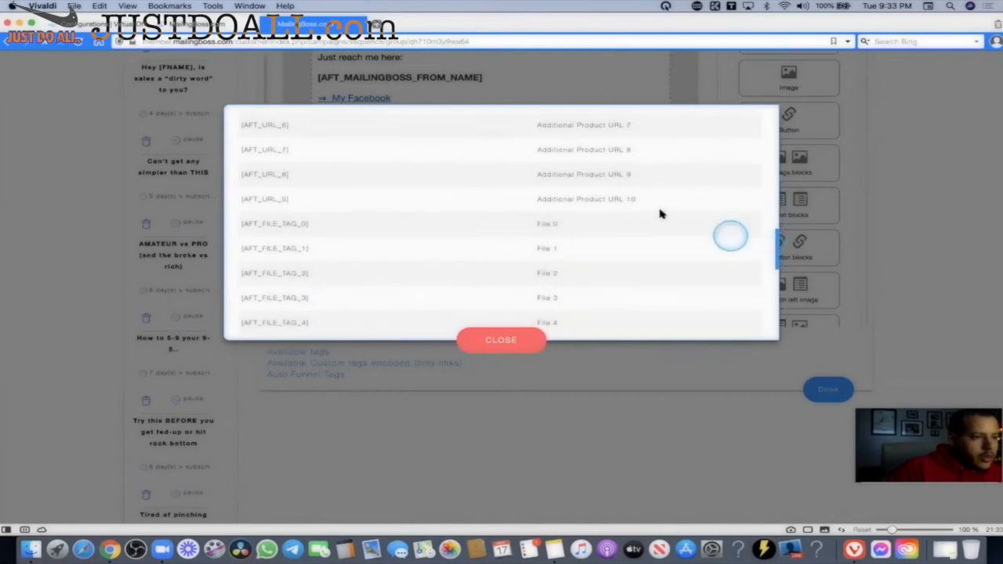
left_click(567, 195)
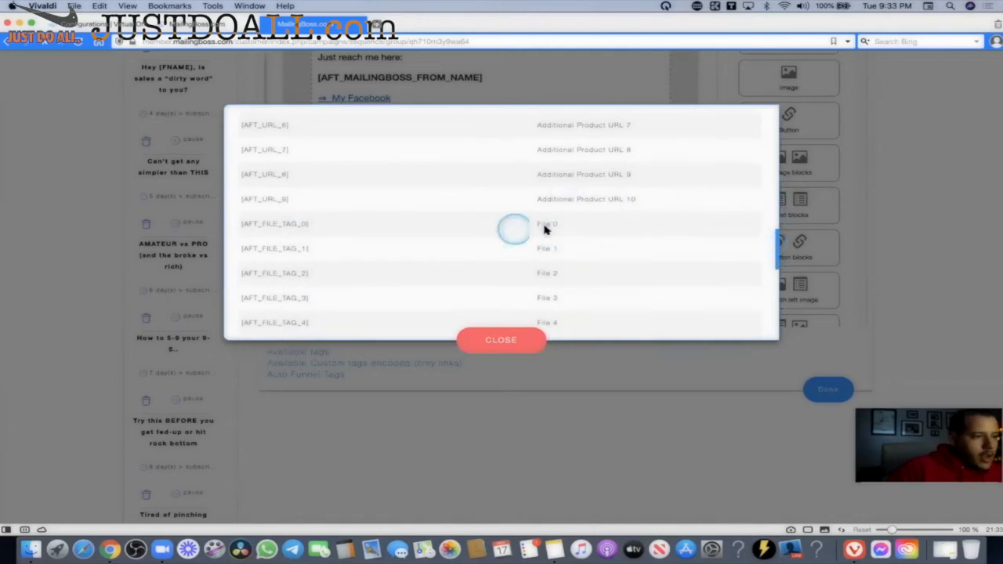
left_click(781, 251)
left_click_drag(776, 266, 776, 342)
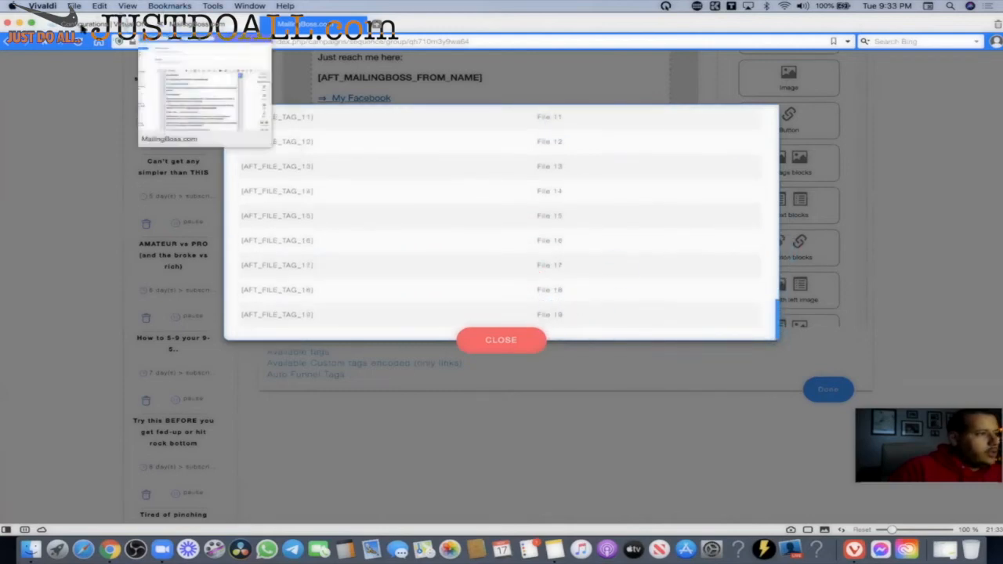
left_click(118, 24)
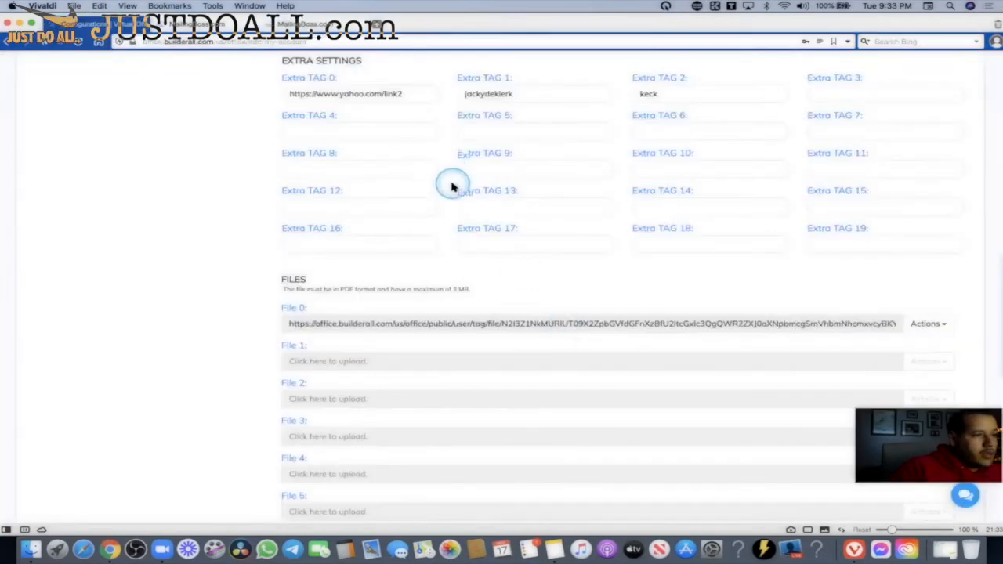
scroll(452, 183, "up", 3)
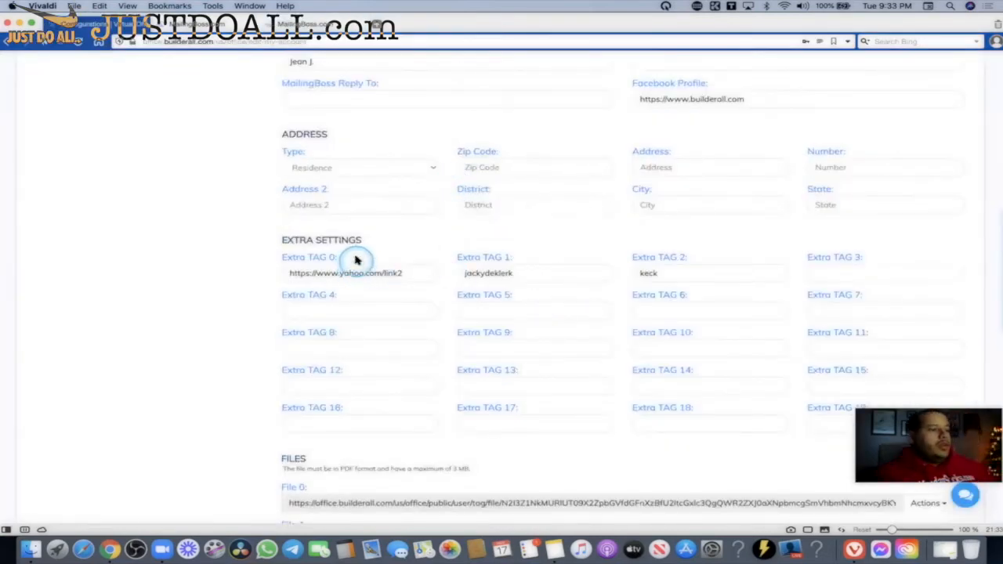
left_click(307, 24)
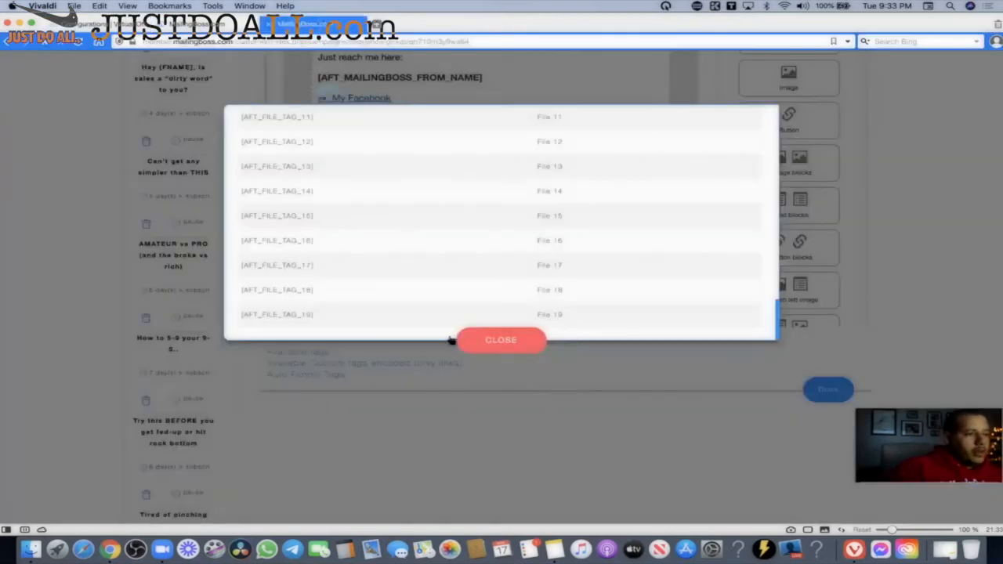
left_click(502, 341)
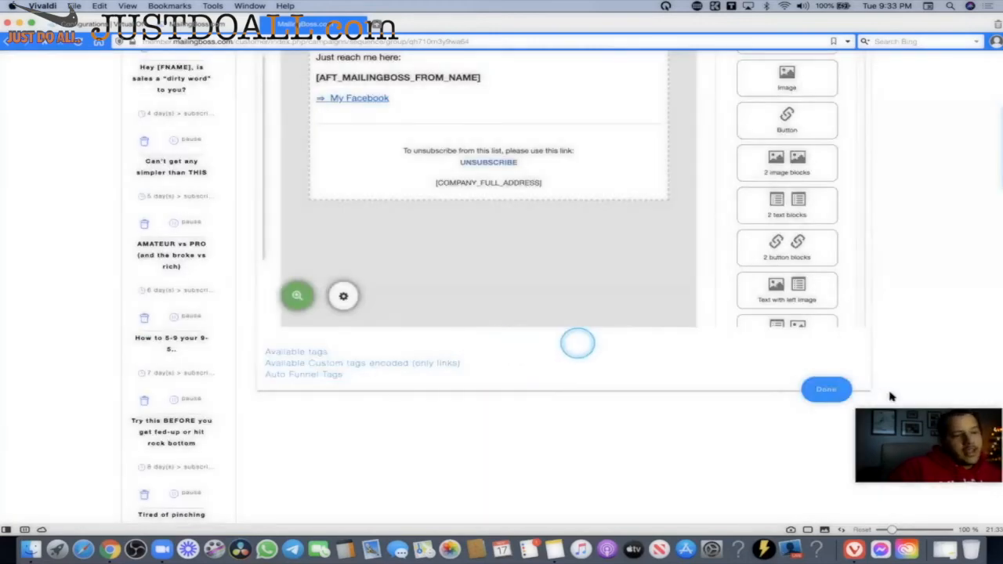
scroll(471, 235, "up", 5)
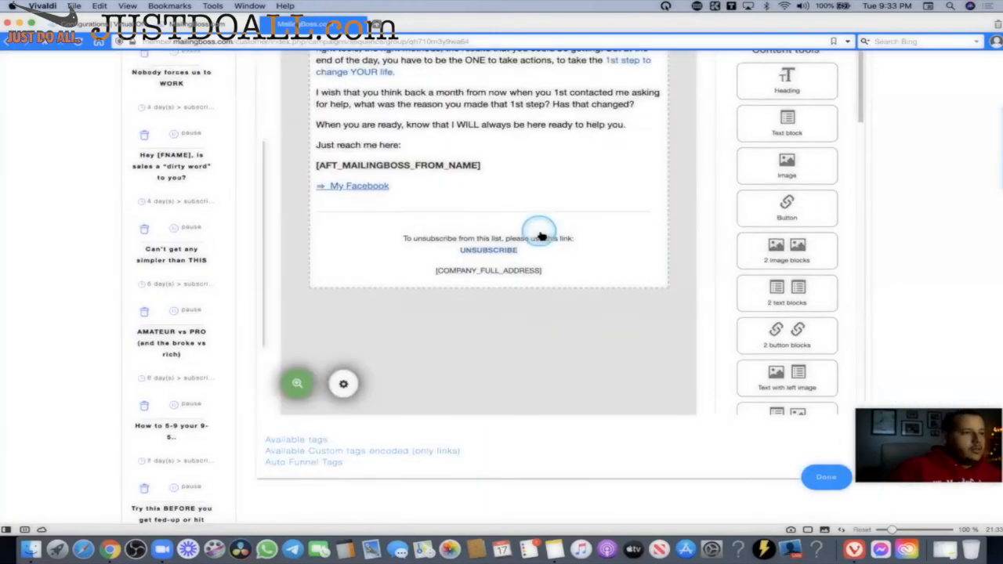
scroll(407, 353, "down", 2)
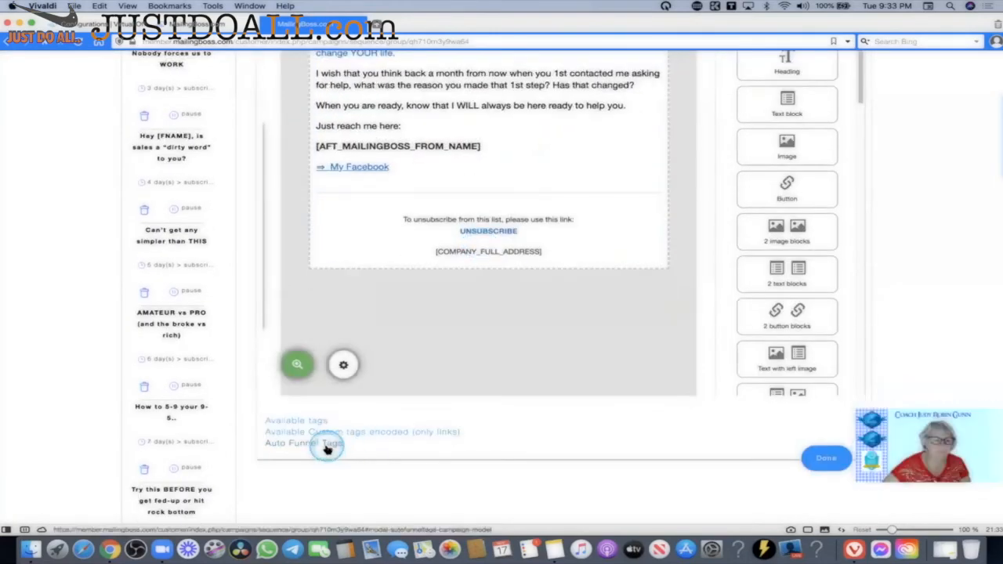
left_click(329, 446)
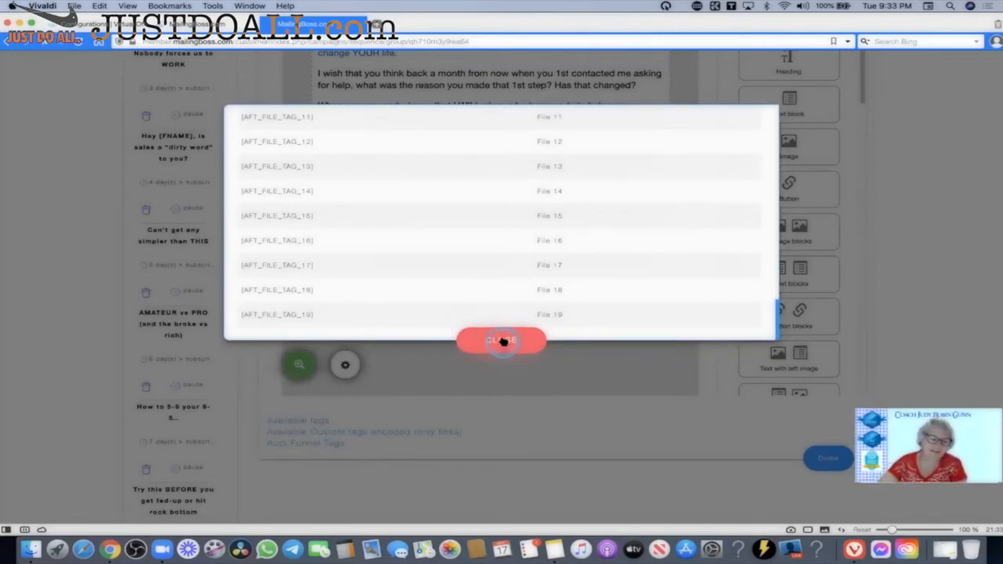
scroll(517, 298, "up", 2)
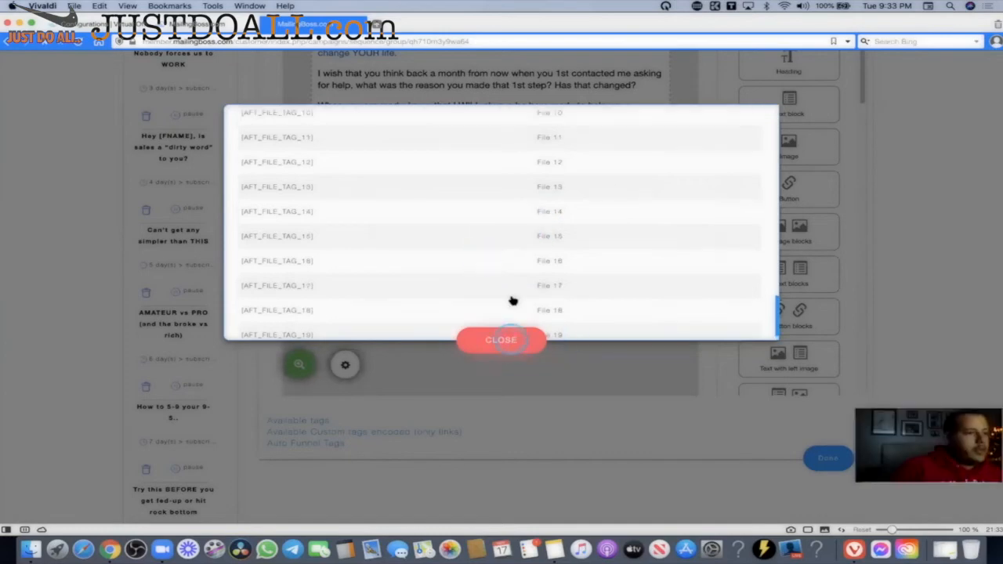
scroll(513, 345, "up", 5)
left_click(502, 340)
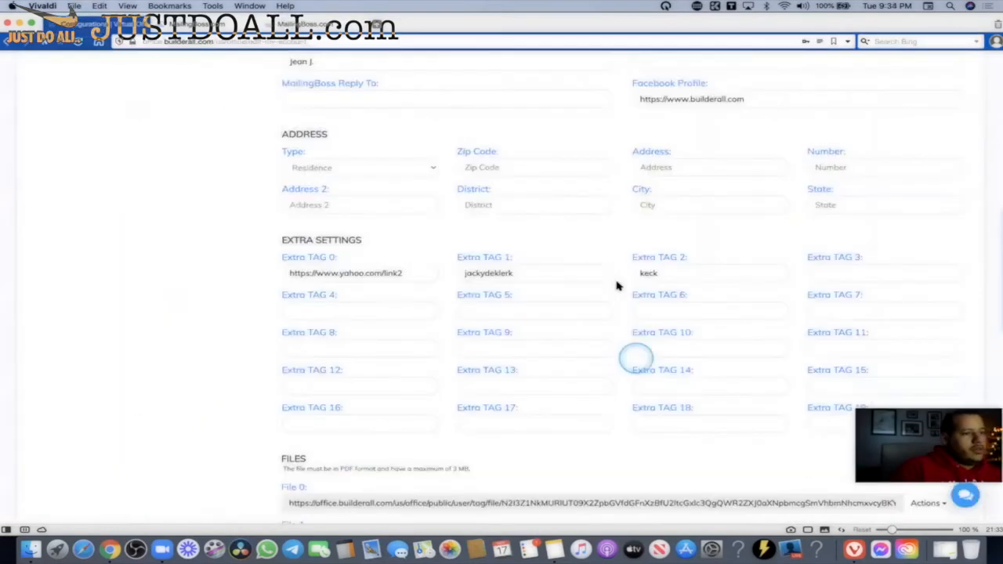
scroll(618, 285, "down", 3)
scroll(617, 285, "down", 3)
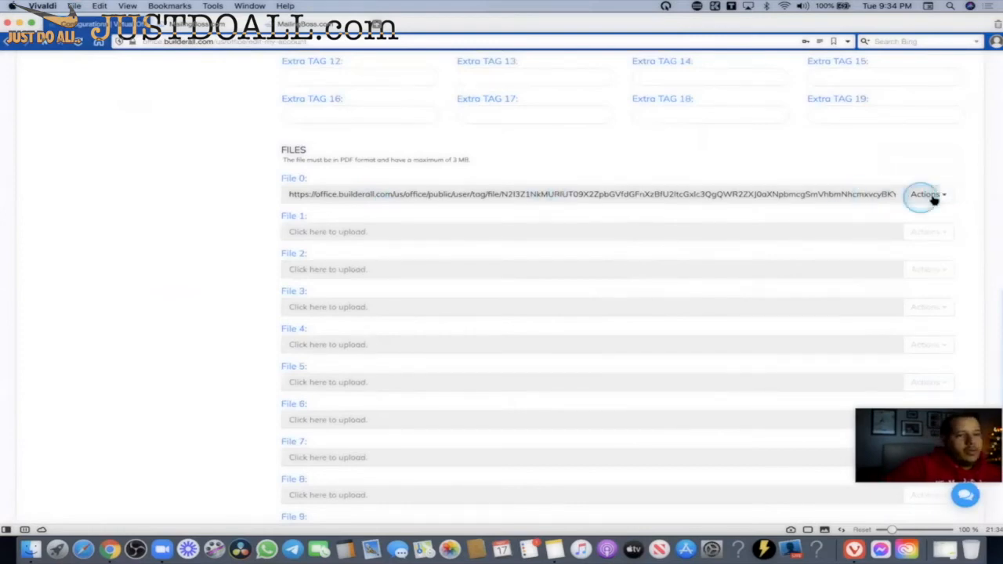
Select File 0's uploaded PDF entry, then dismiss its file picker without replacing it.
left_click(812, 194)
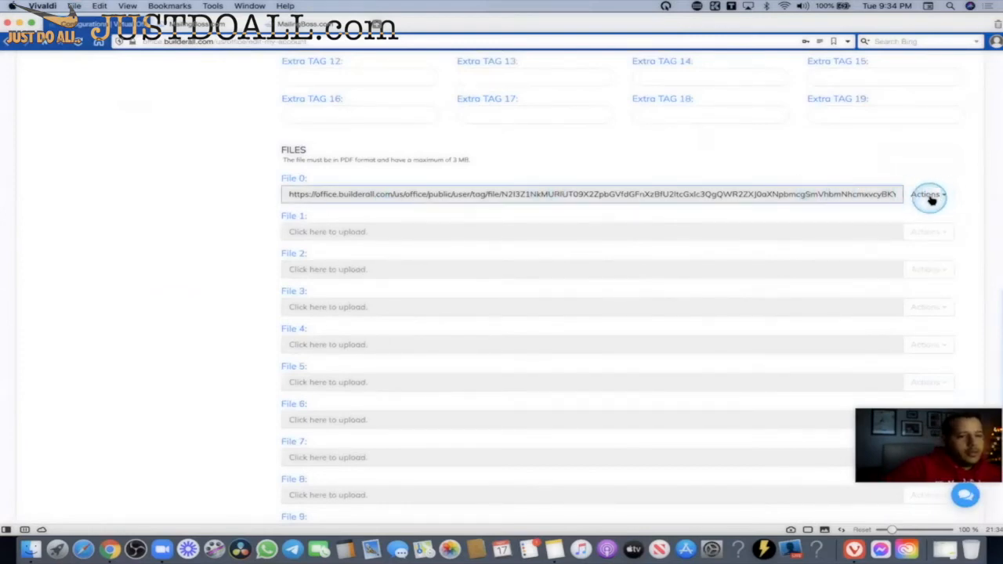
left_click(930, 197)
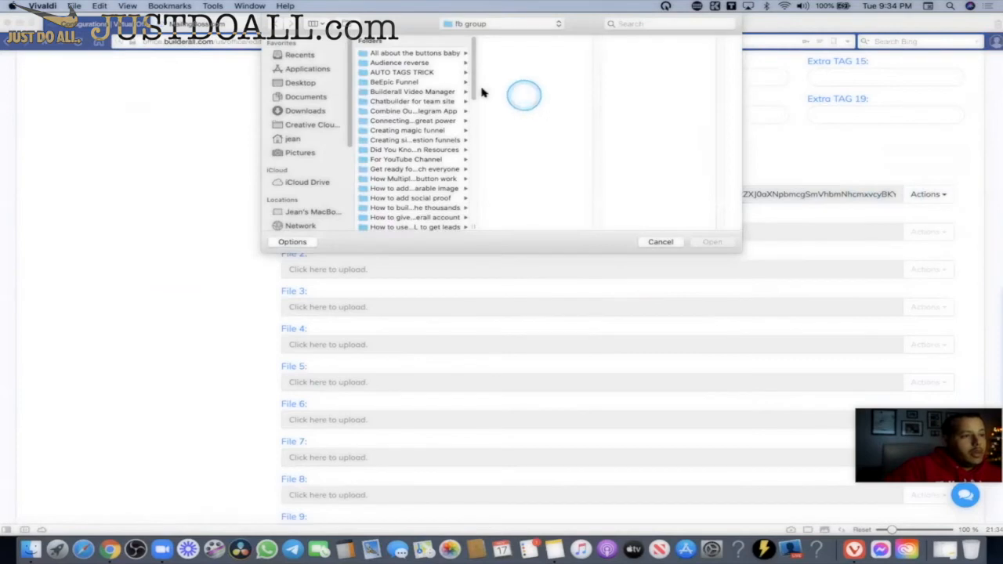
scroll(470, 117, "down", 10)
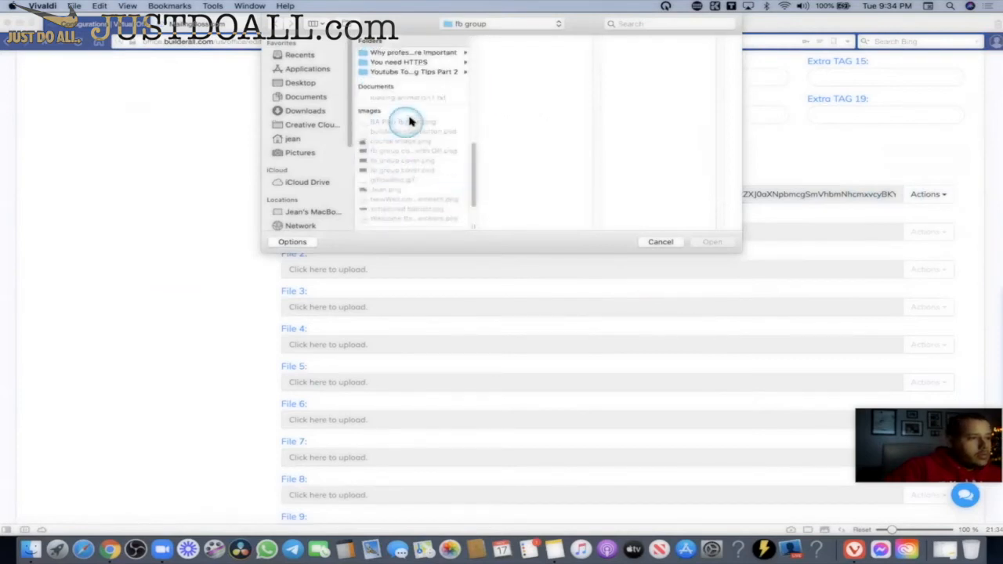
scroll(469, 188, "down", 3)
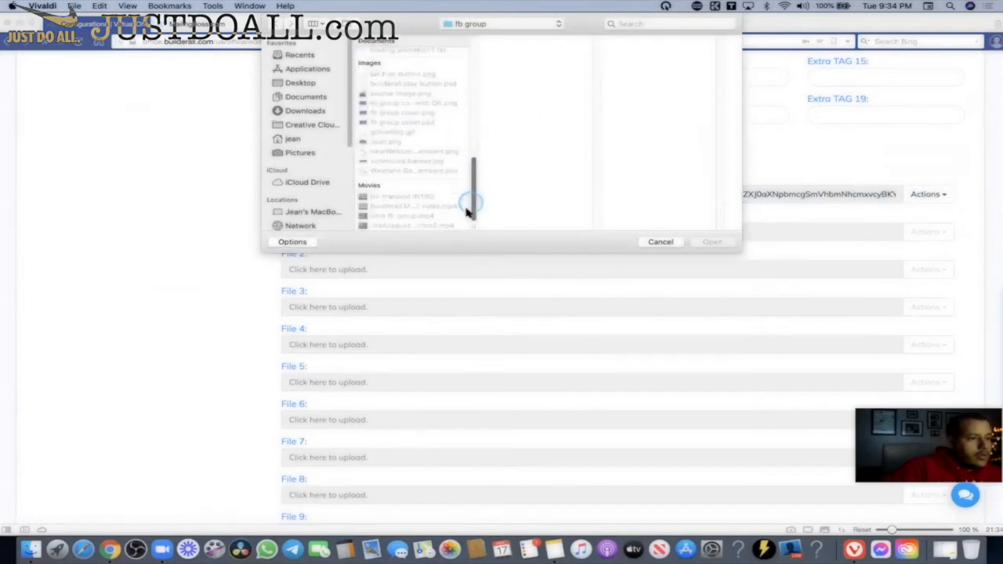
left_click(428, 116)
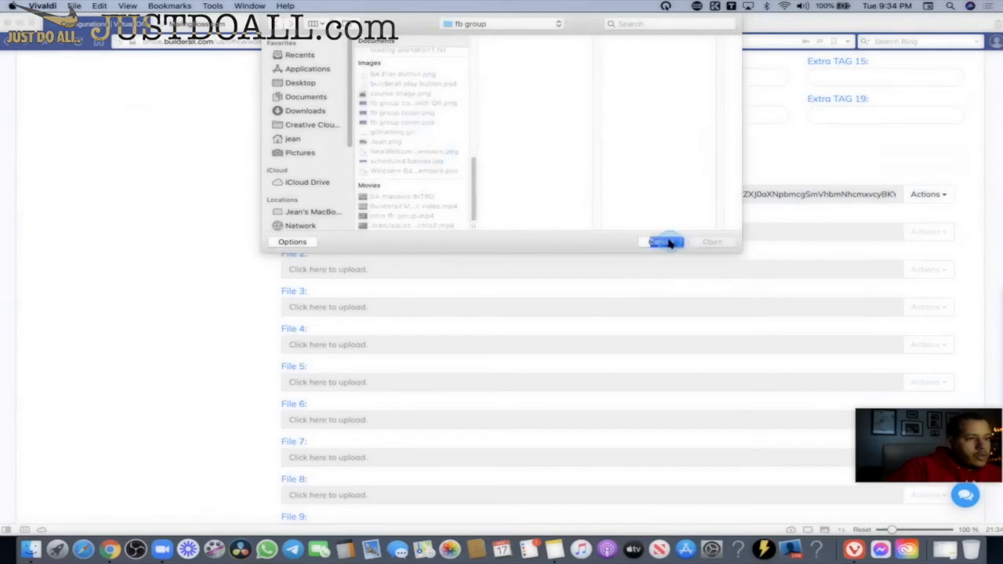
left_click(690, 242)
Start a File 1 upload and look over the banner images in the picker.
left_click(738, 232)
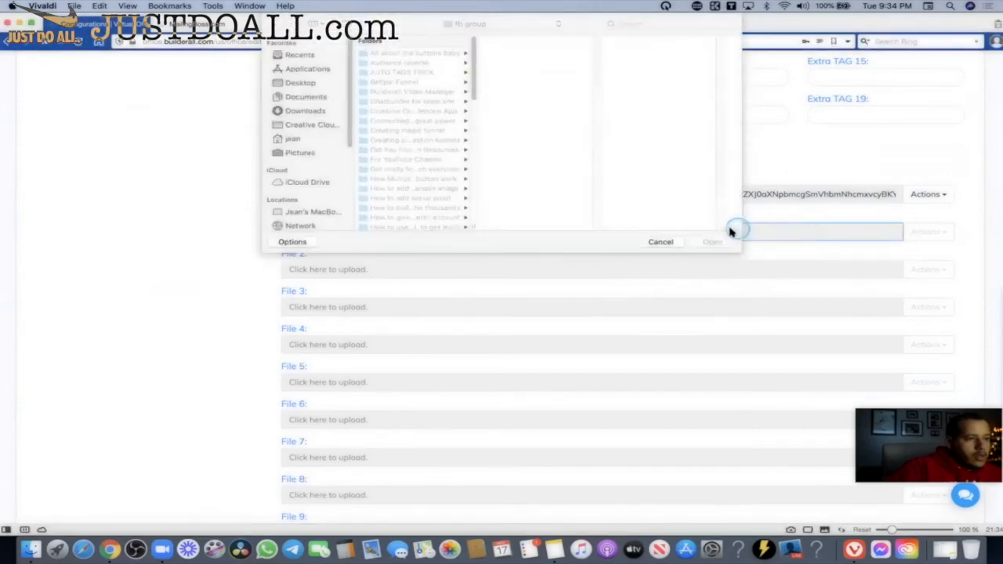
scroll(419, 141, "down", 5)
left_click(416, 111)
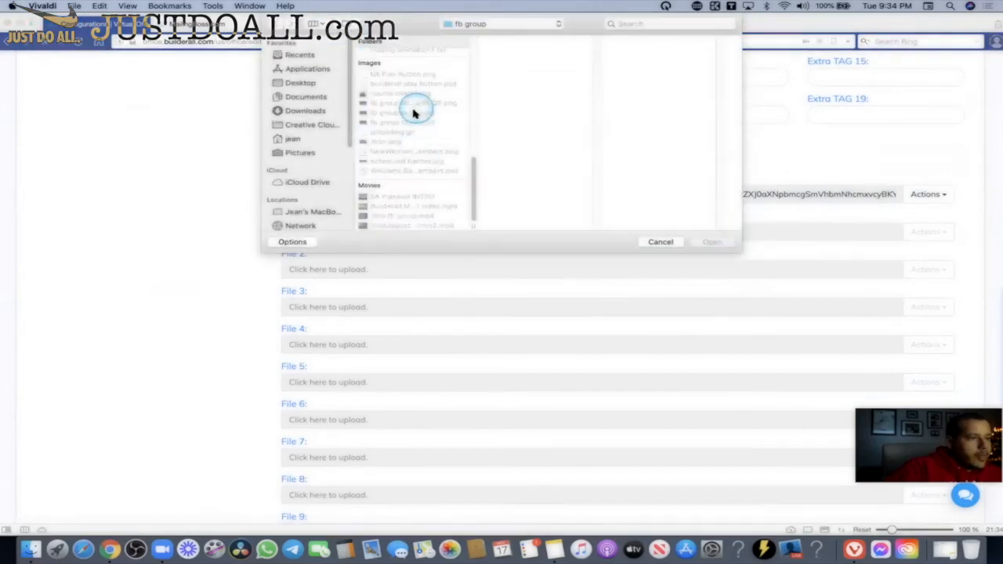
left_click(394, 165)
mouse_move(472, 175)
left_mouse_down()
mouse_move(472, 186)
mouse_move(472, 86)
mouse_move(468, 194)
left_mouse_up()
Browse the PDFs in Documents, then cancel so File 1 stays empty.
left_click(290, 96)
left_click(424, 163)
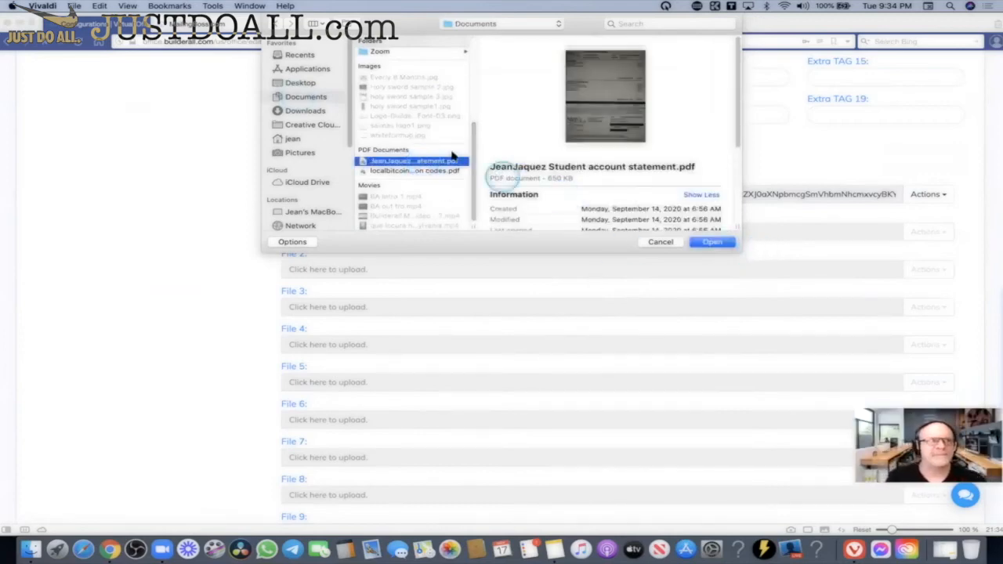
left_click(396, 162)
left_click(400, 171)
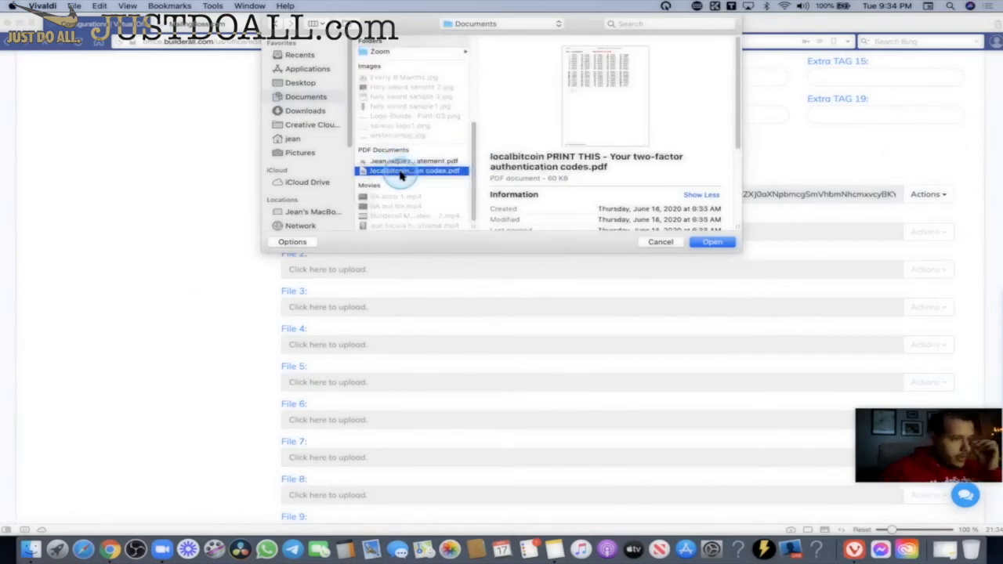
left_click(411, 171)
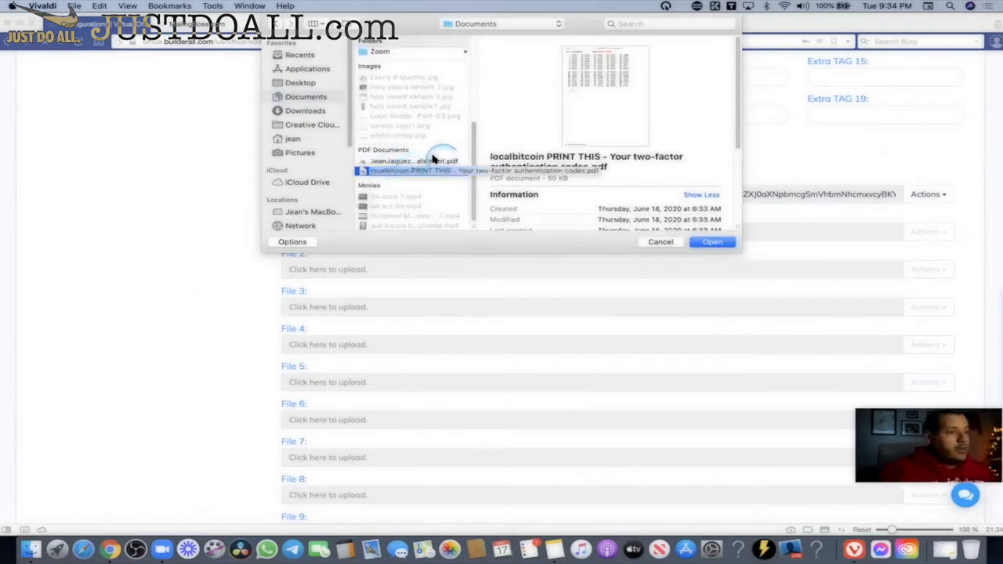
left_click(704, 243)
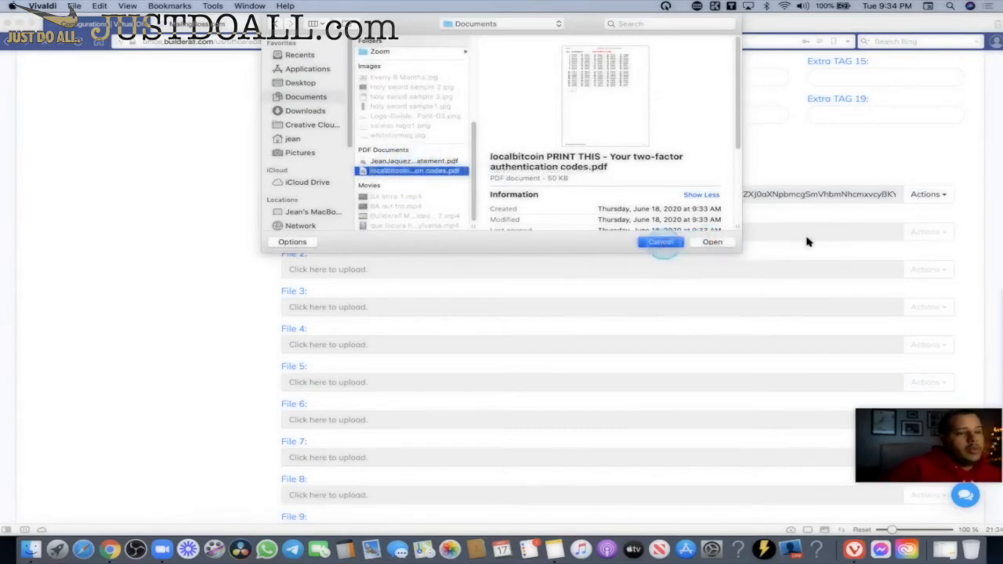
left_click(310, 232)
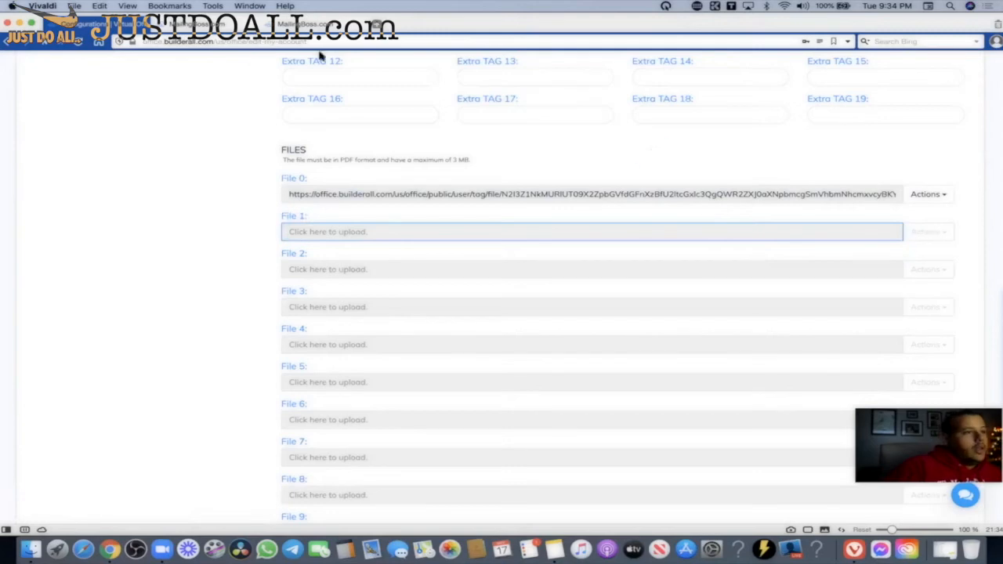
mouse_move(204, 24)
left_click(302, 25)
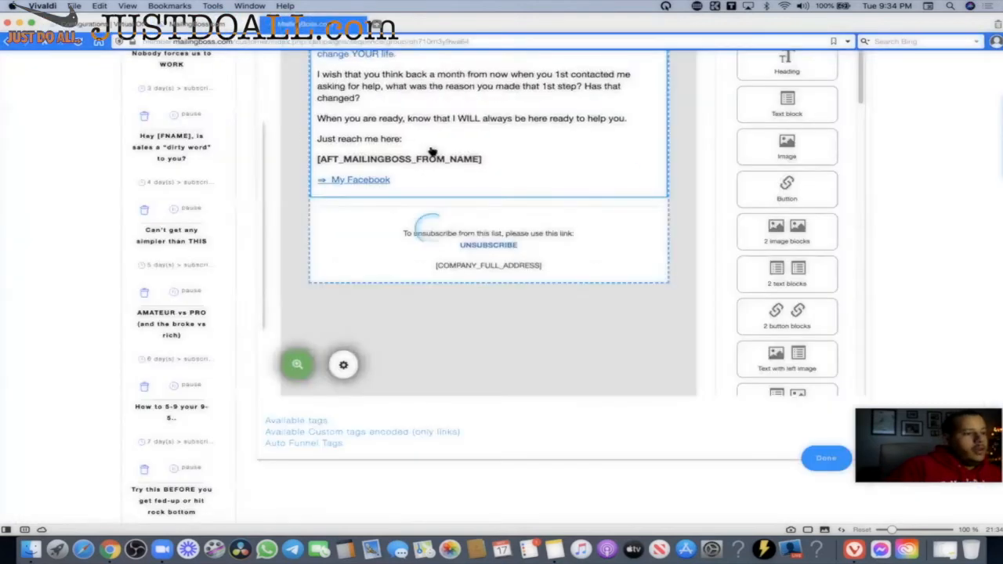
mouse_move(208, 27)
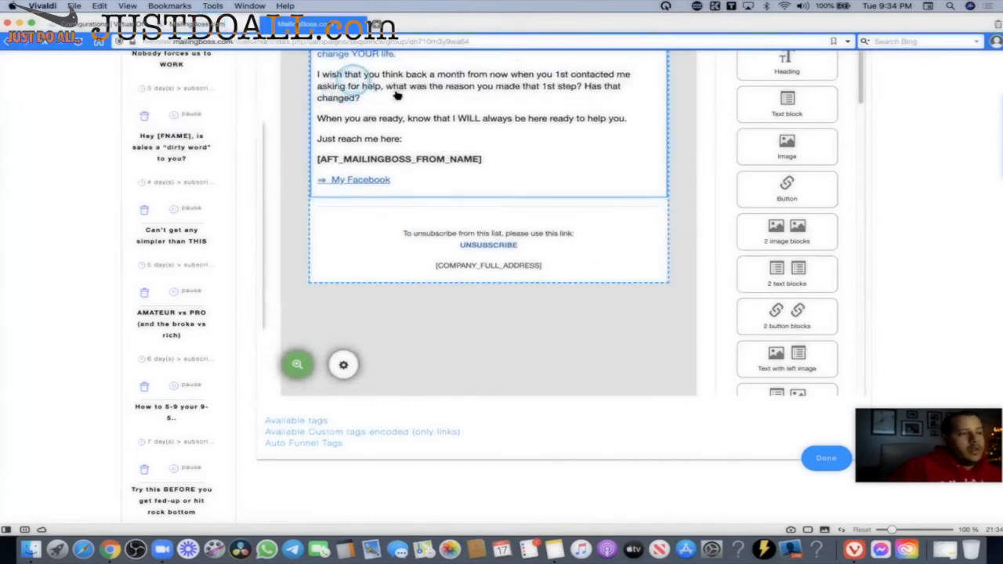
left_click(125, 25)
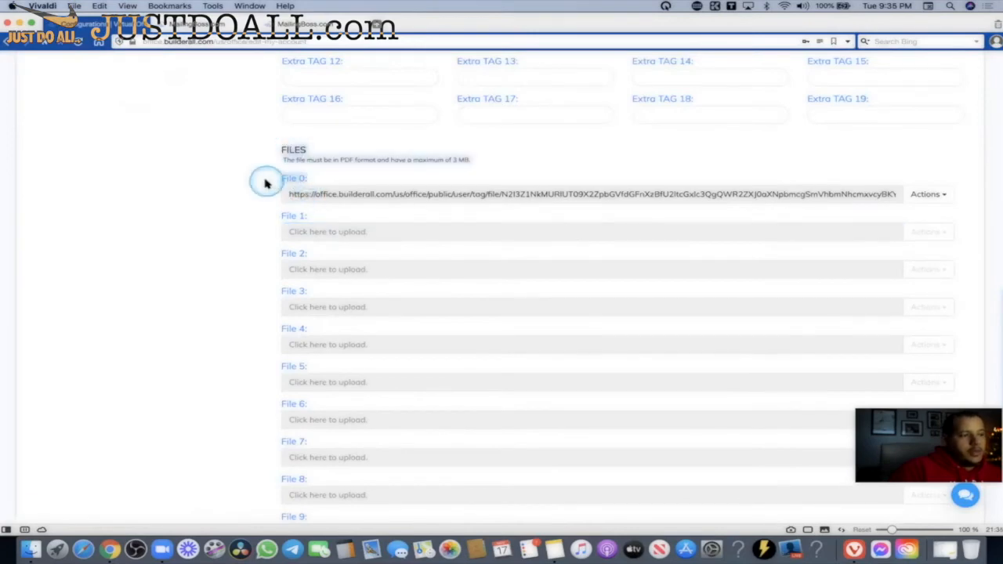
left_click(302, 25)
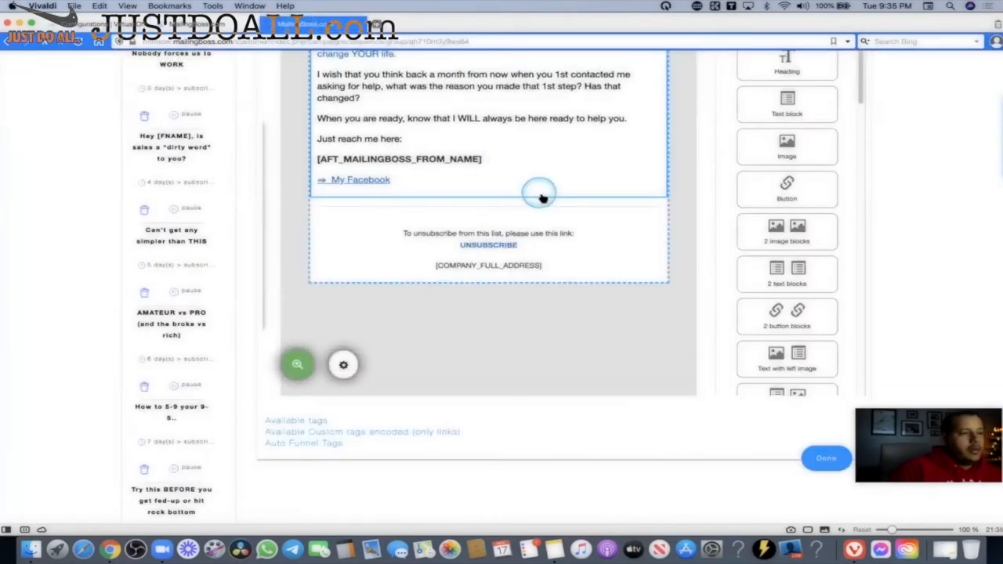
scroll(544, 199, "up", 3)
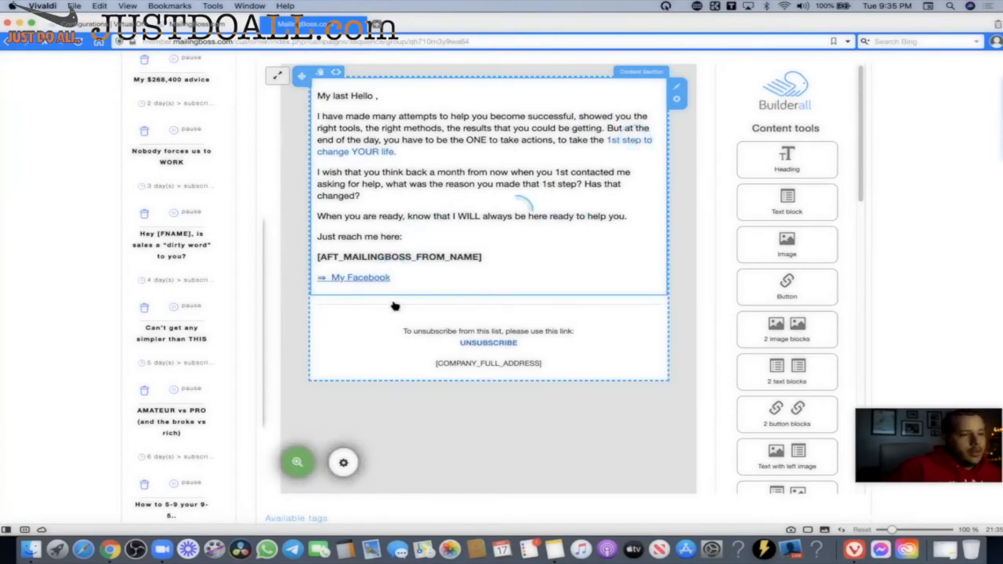
scroll(407, 240, "down", 3)
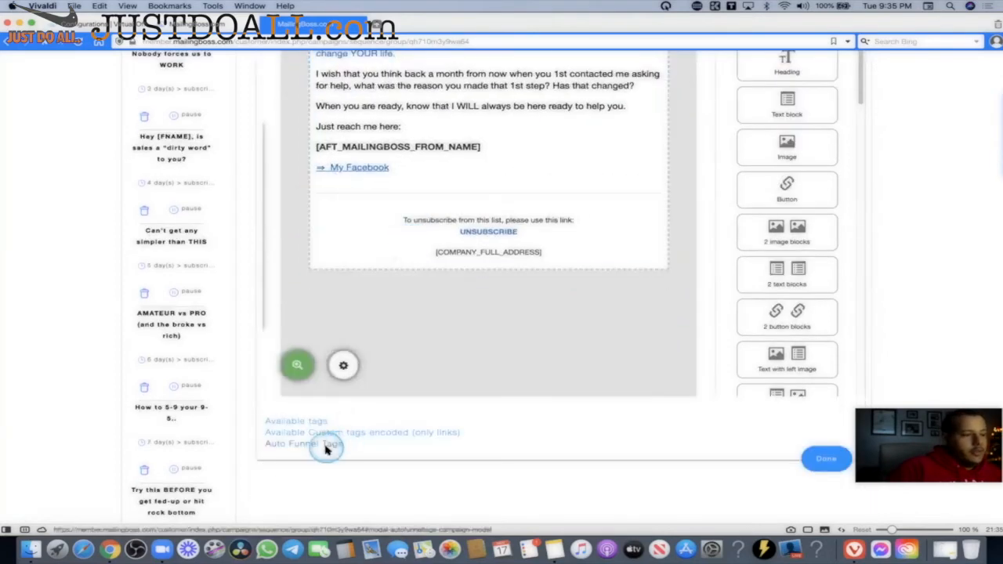
left_click(328, 446)
scroll(717, 280, "down", 5)
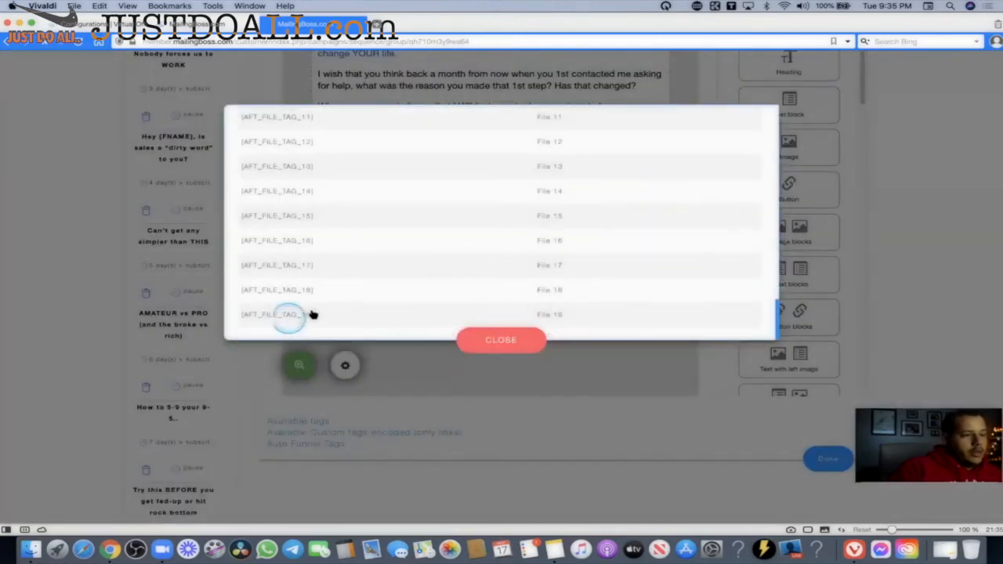
left_click(98, 25)
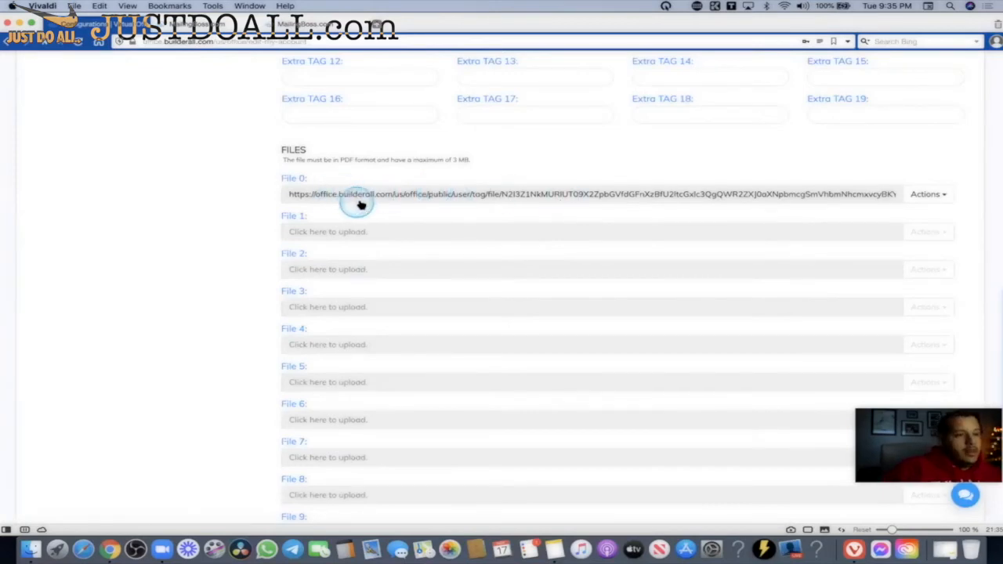
left_click(308, 24)
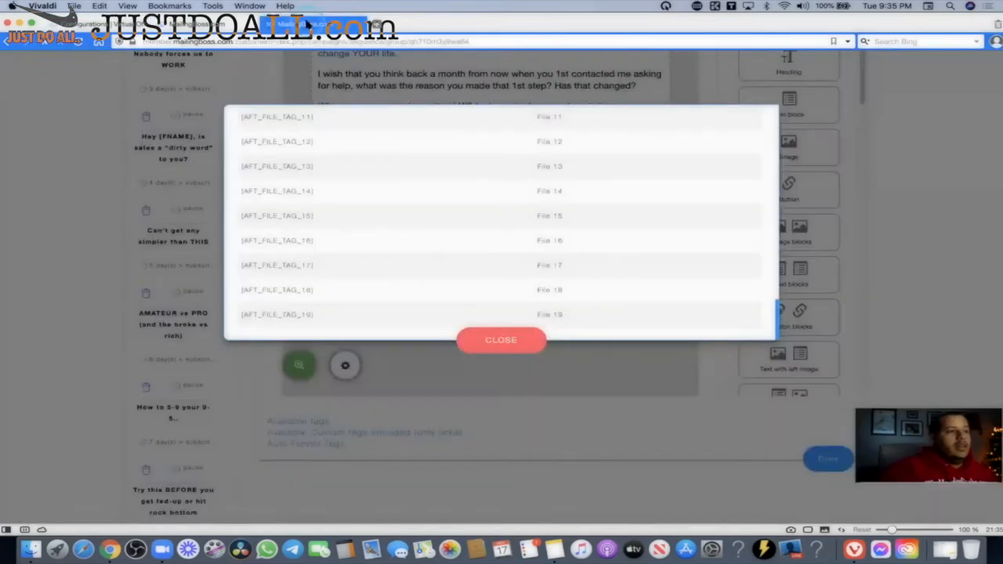
left_click(531, 340)
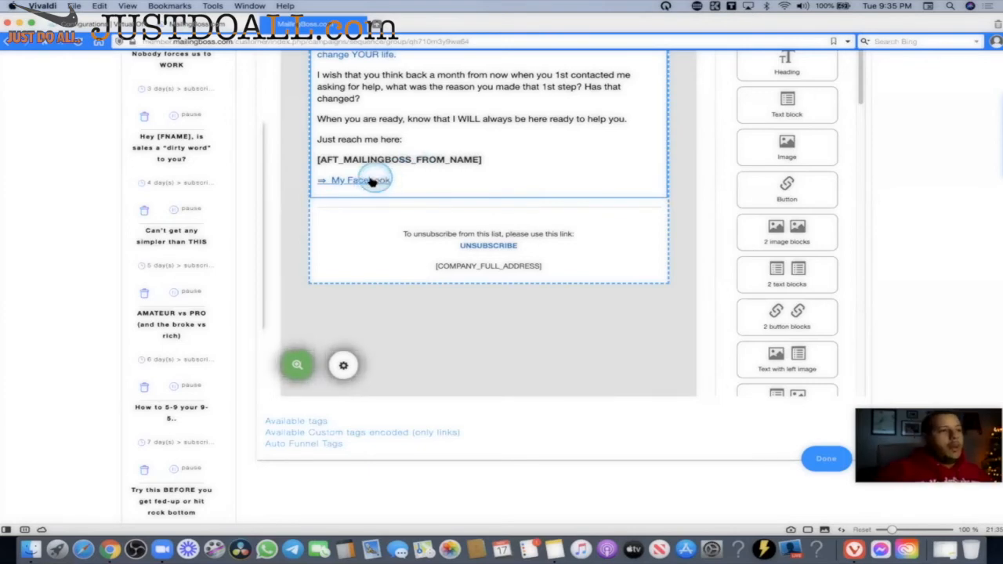
left_click(156, 47)
left_click(435, 195)
left_click(509, 197)
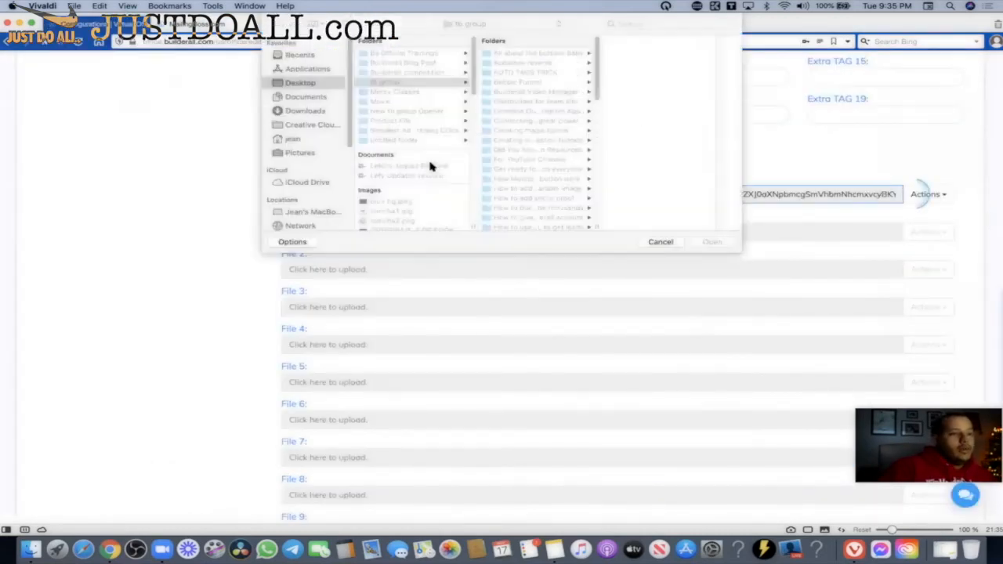
left_click(662, 241)
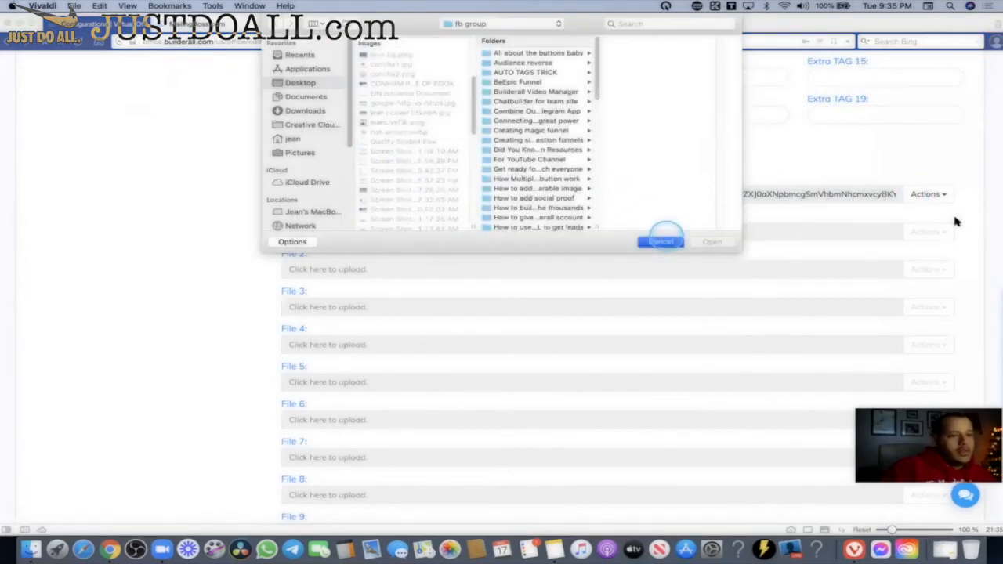
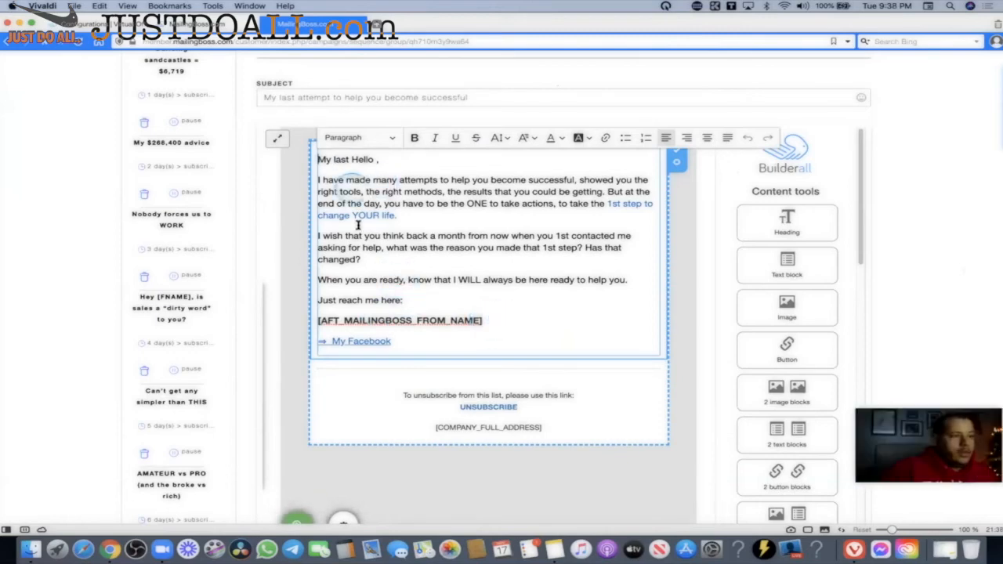
Select the [AFT_MAILINGBOSS_FROM_NAME] tag and compare it with the account's MailingBoss From Name value.
left_click(435, 320)
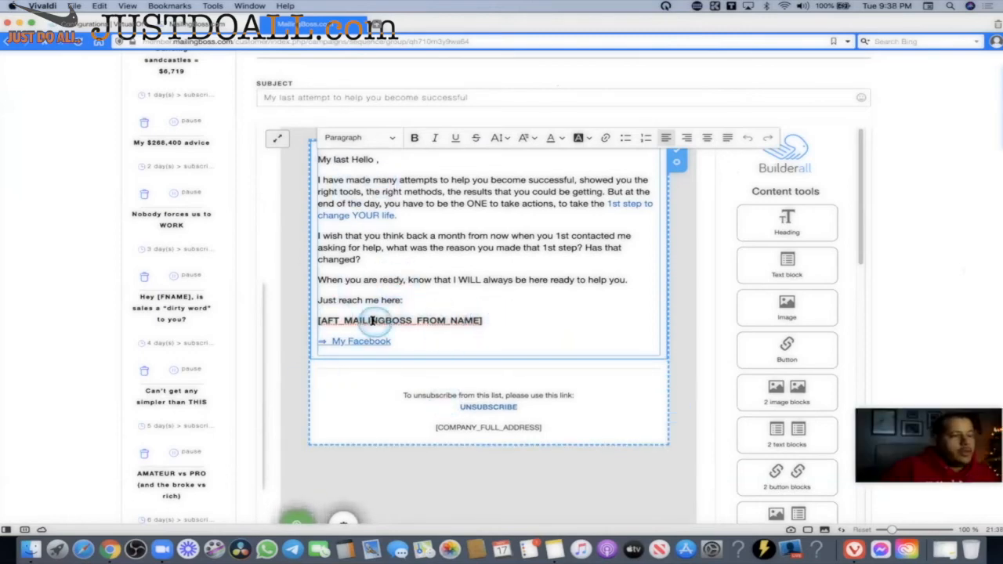
left_click_drag(479, 320, 314, 318)
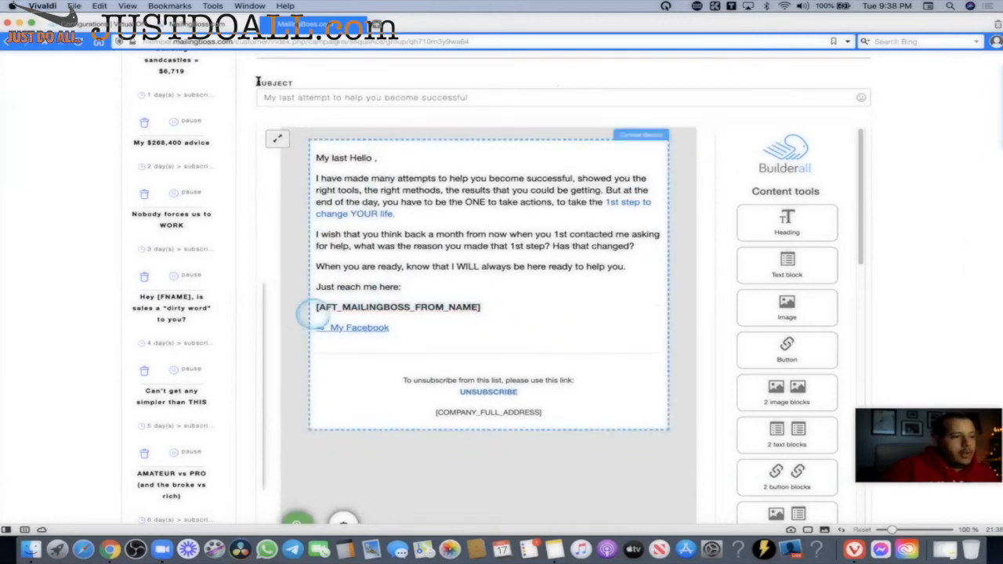
left_click(71, 24)
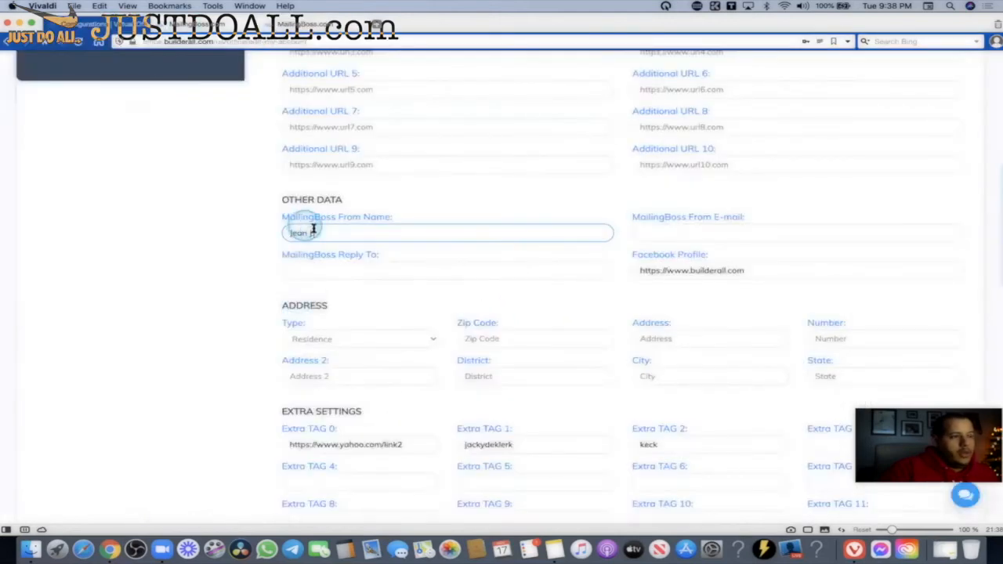
left_click_drag(319, 232, 287, 233)
left_click(300, 25)
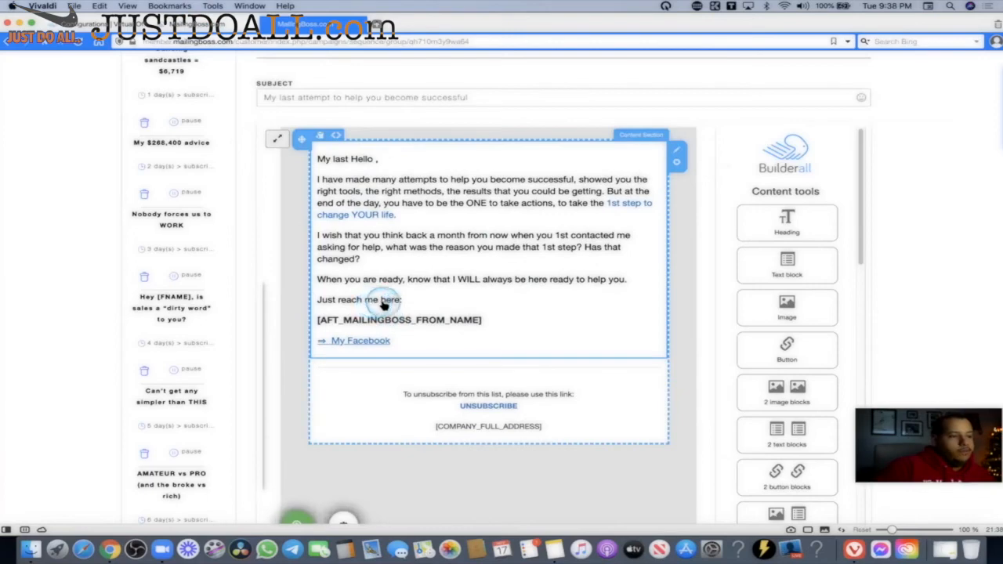
left_click(154, 24)
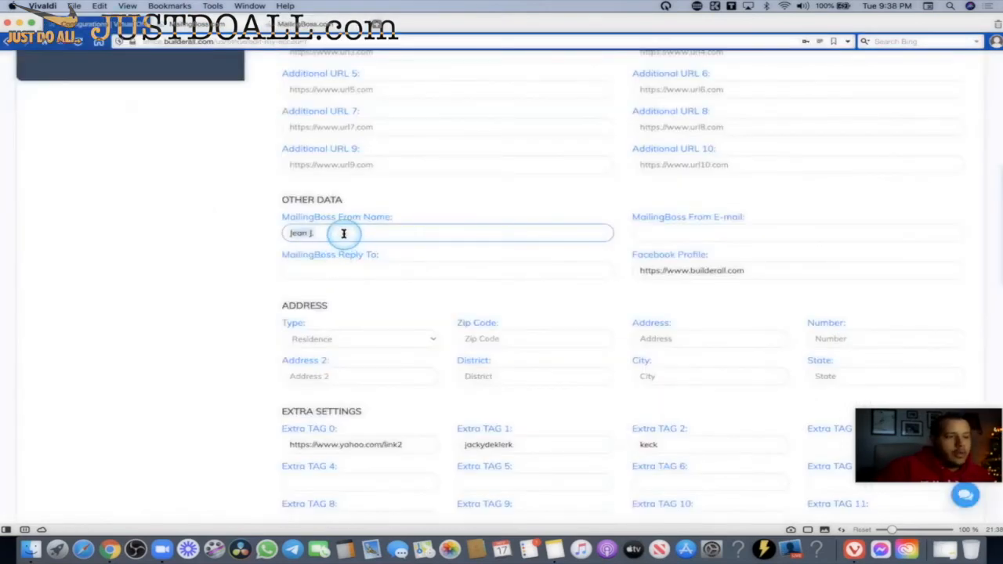
left_click(304, 23)
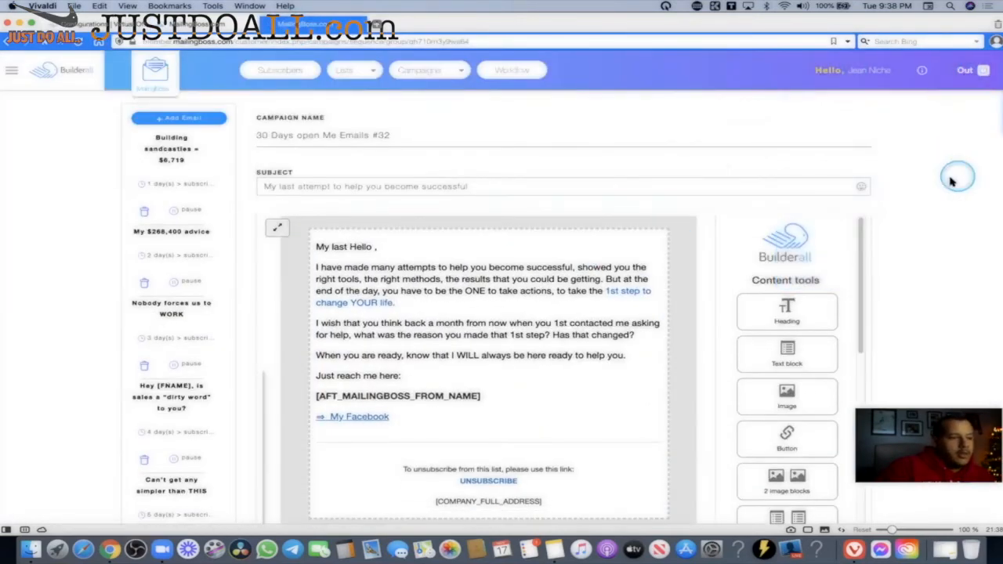
scroll(470, 258, "down", 3)
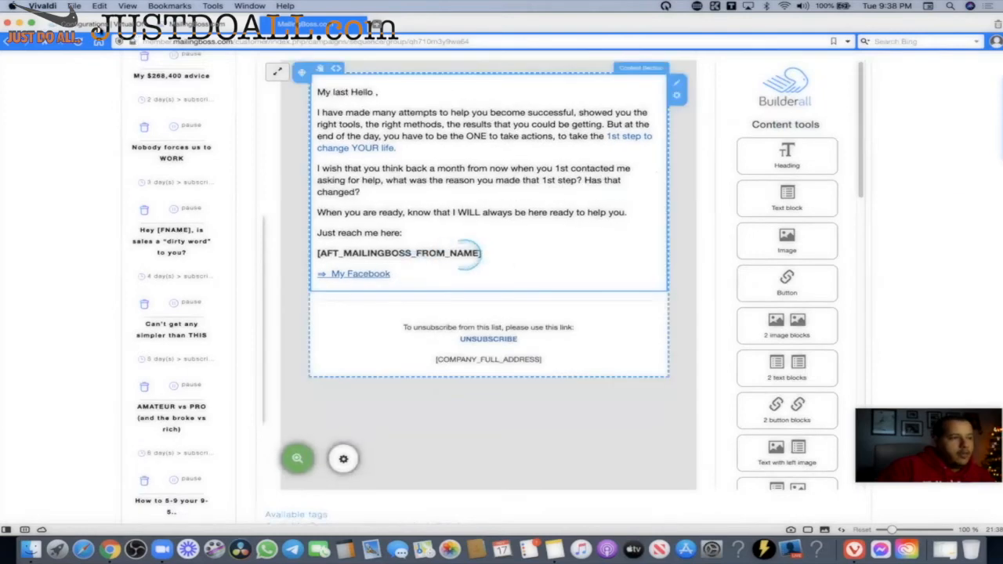
left_click(101, 25)
left_click_drag(322, 232, 264, 229)
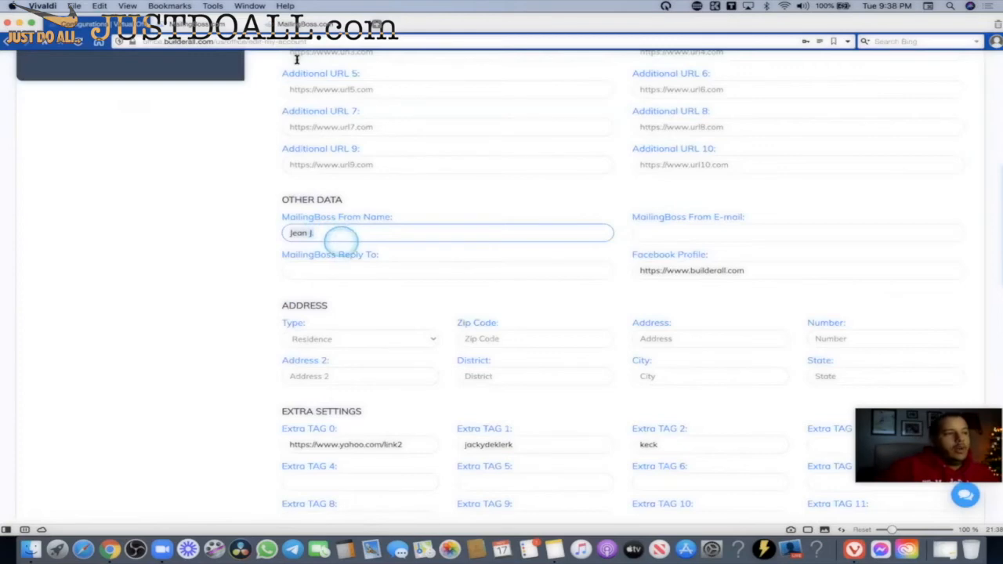
left_click(304, 28)
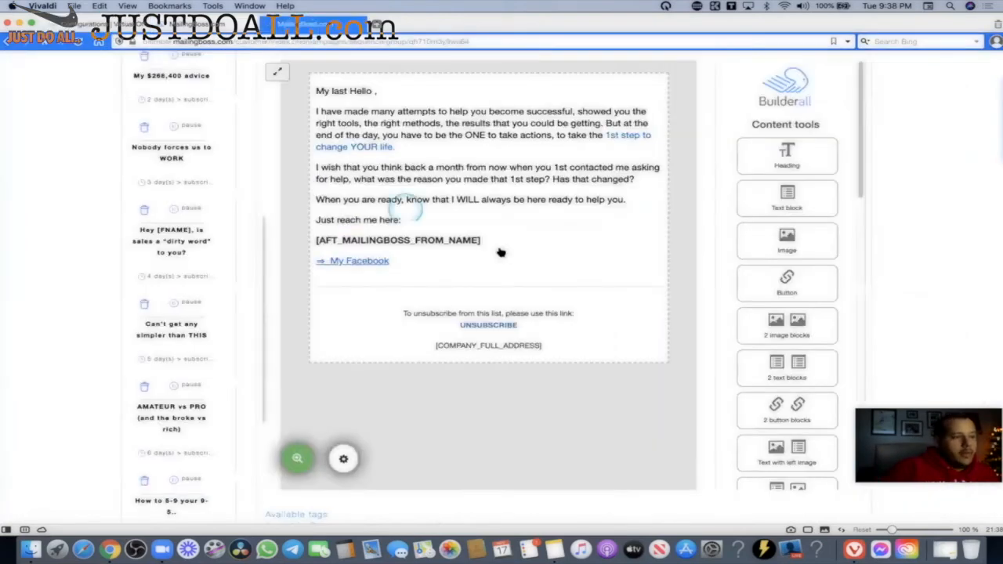
left_click(421, 251)
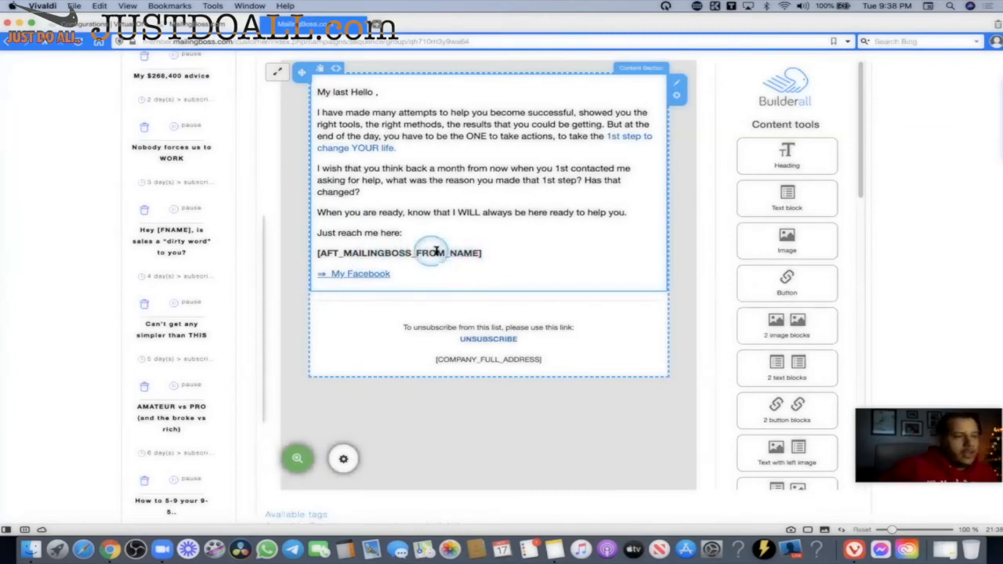
left_click(431, 254)
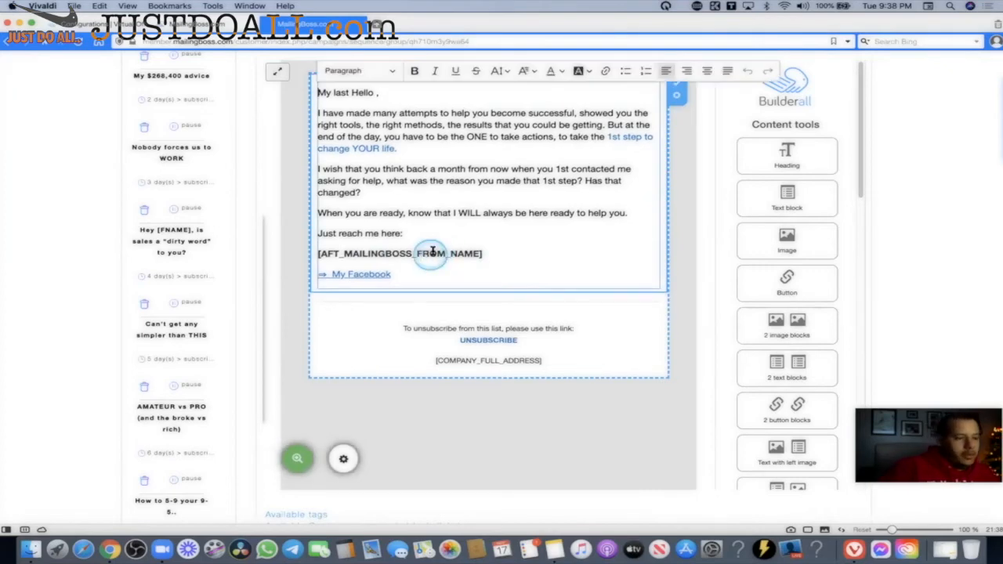
left_click(483, 255)
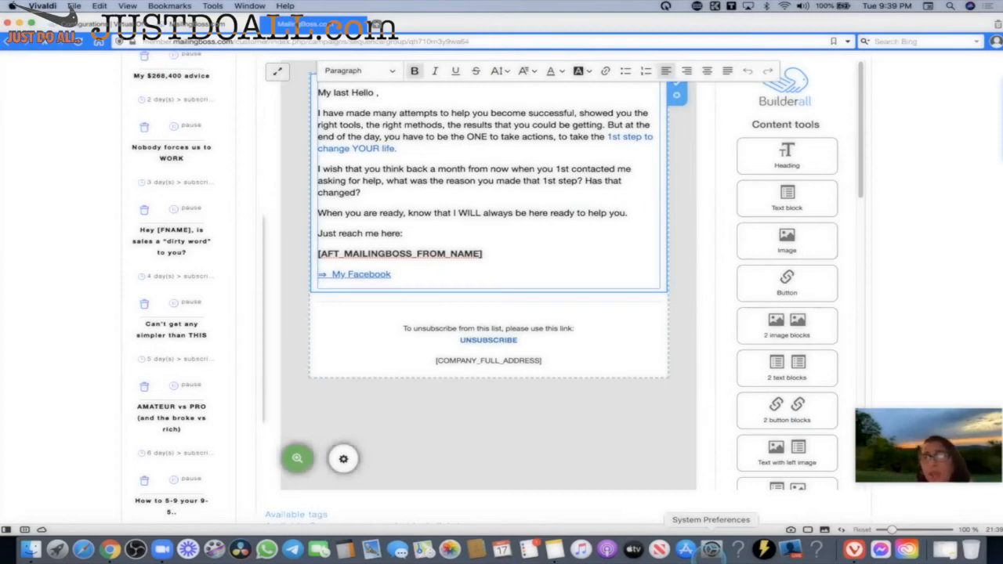
left_click(597, 344)
scroll(784, 329, "up", 3)
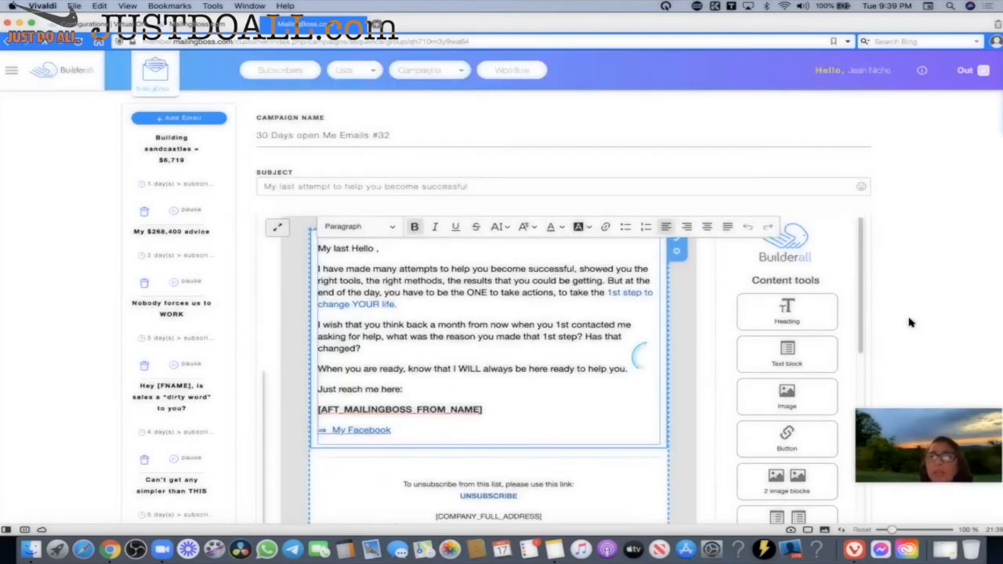
left_click(666, 185)
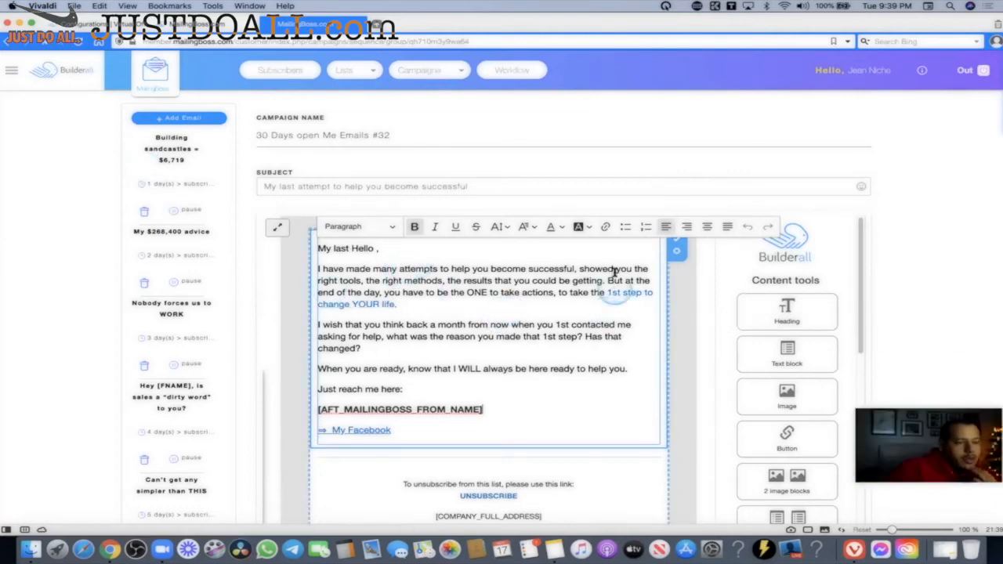
scroll(790, 294, "down", 3)
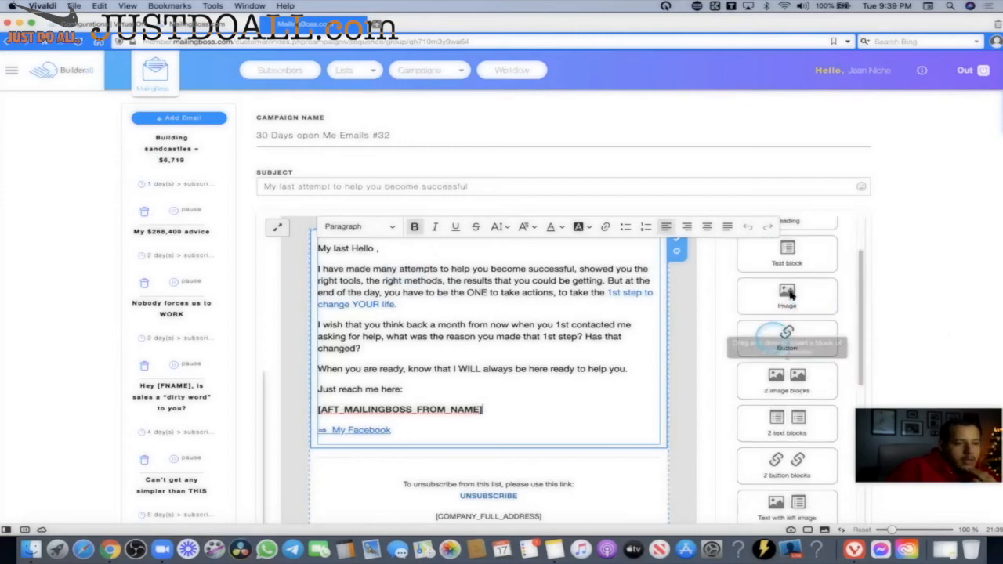
Add an image block above the 'My last Hello ,' greeting and scroll through the email.
left_click_drag(790, 294, 548, 229)
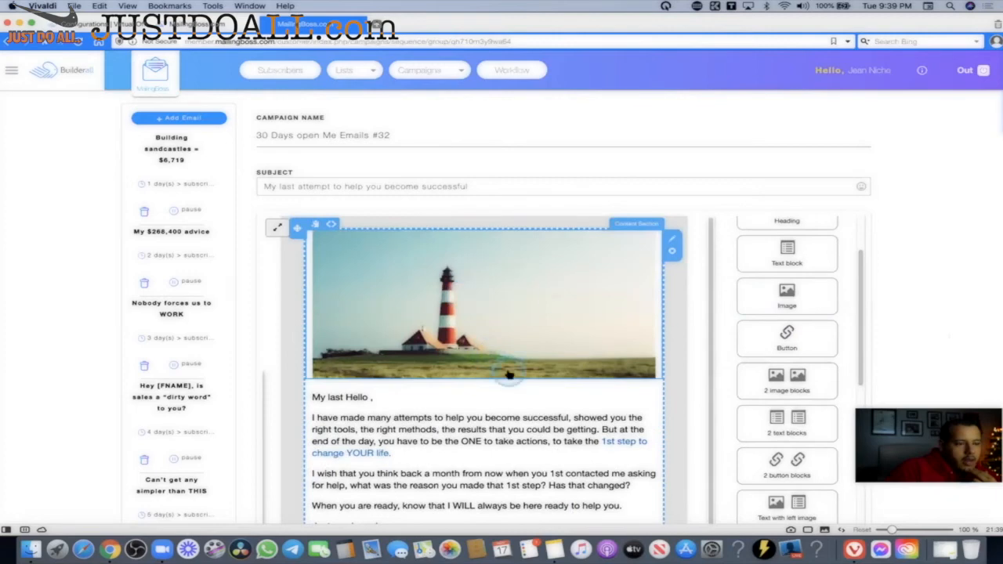
scroll(528, 260, "down", 2)
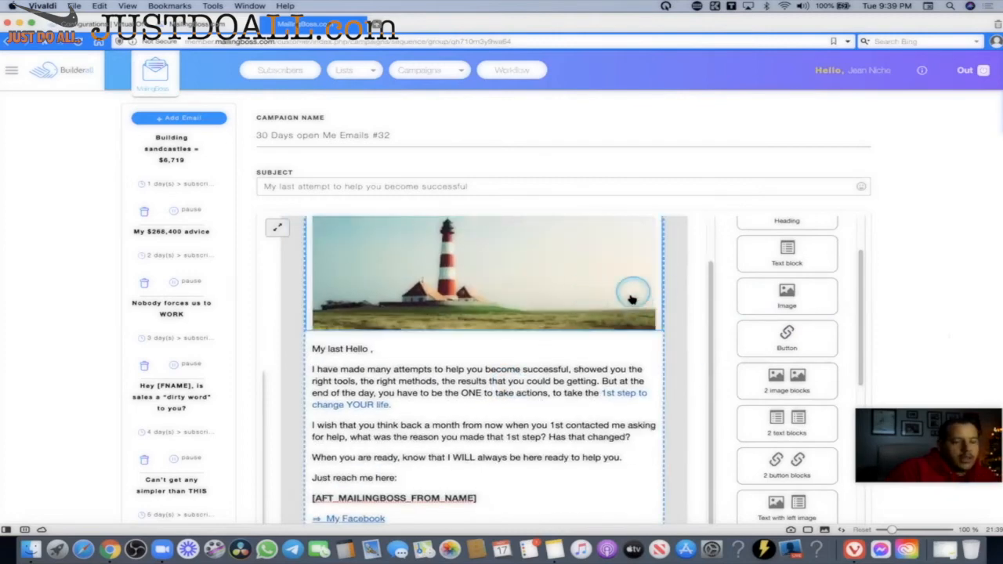
scroll(634, 306, "down", 5)
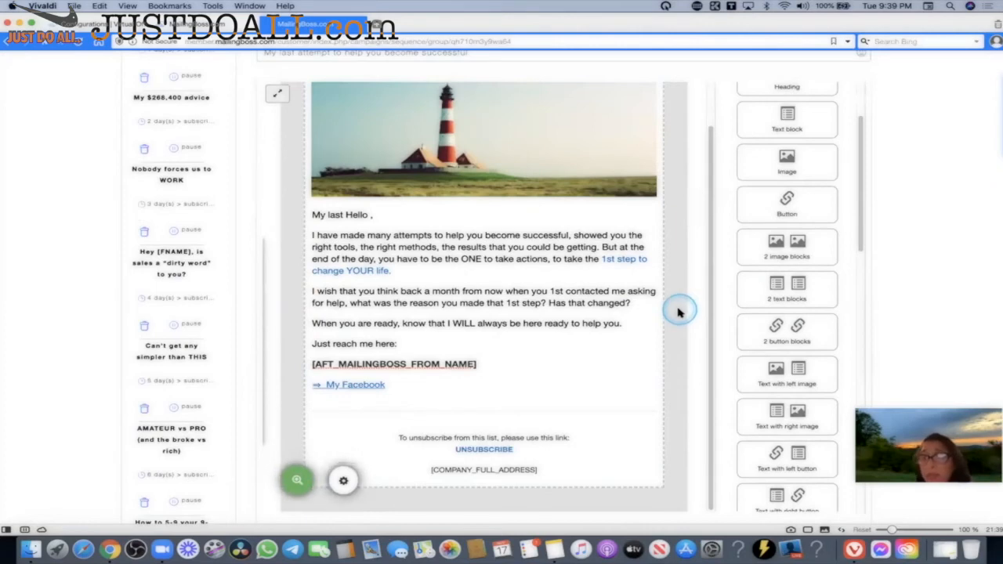
scroll(669, 312, "down", 3)
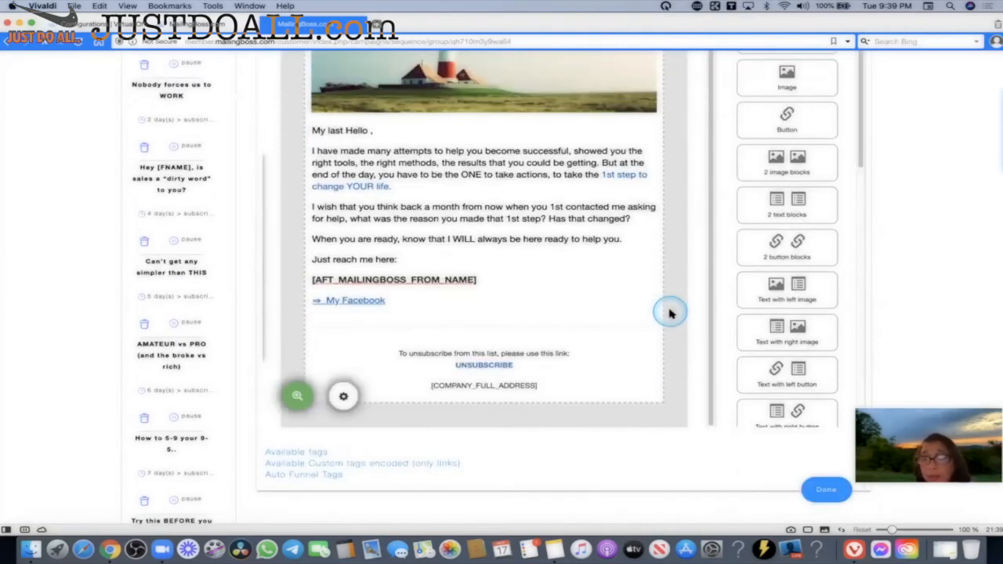
Select and deselect the email text block, then go to the account settings page.
left_click(657, 308)
left_click(262, 63)
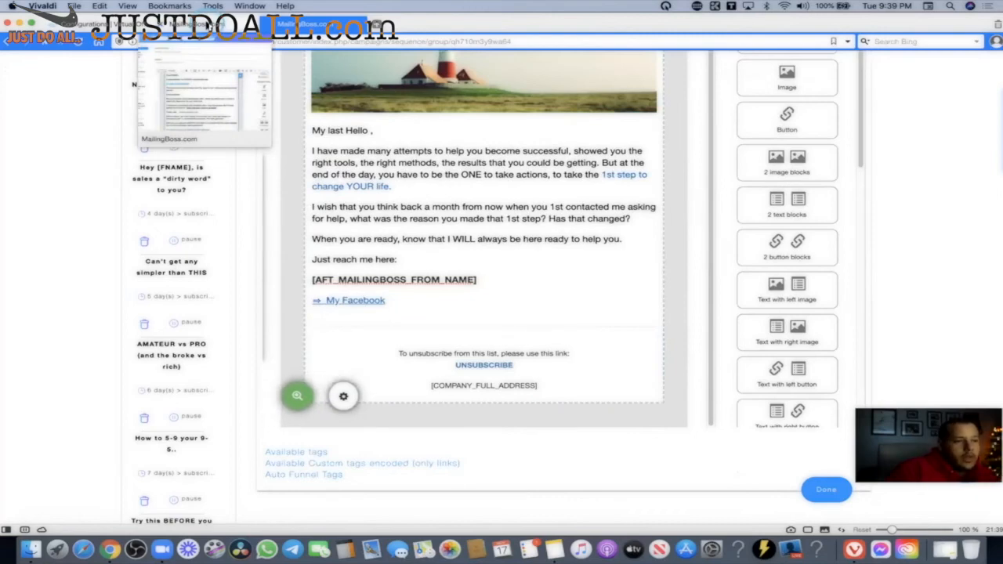
left_click(523, 225)
left_click(553, 237)
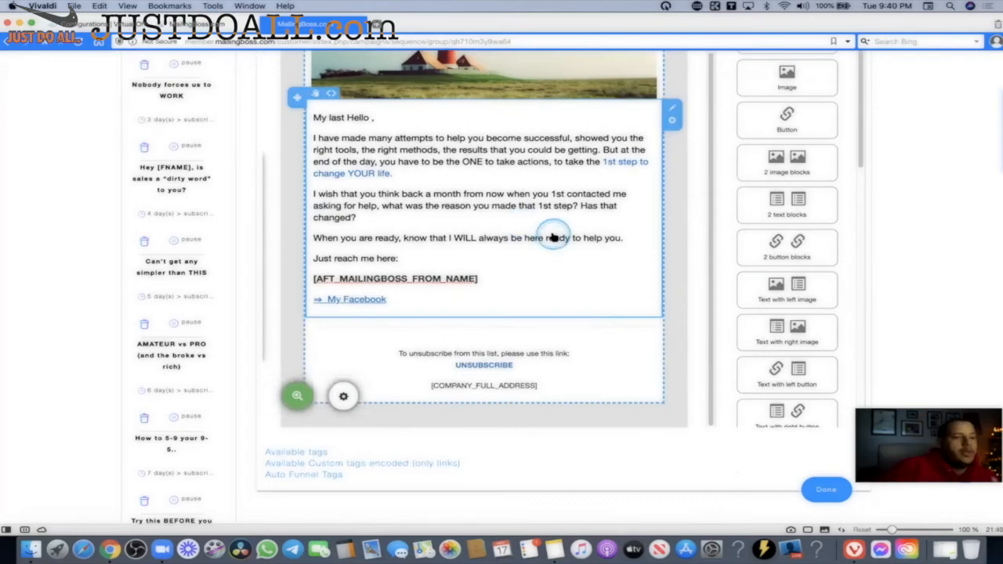
left_click(269, 146)
Open the Cheetah website builder from the account settings page.
left_click(117, 25)
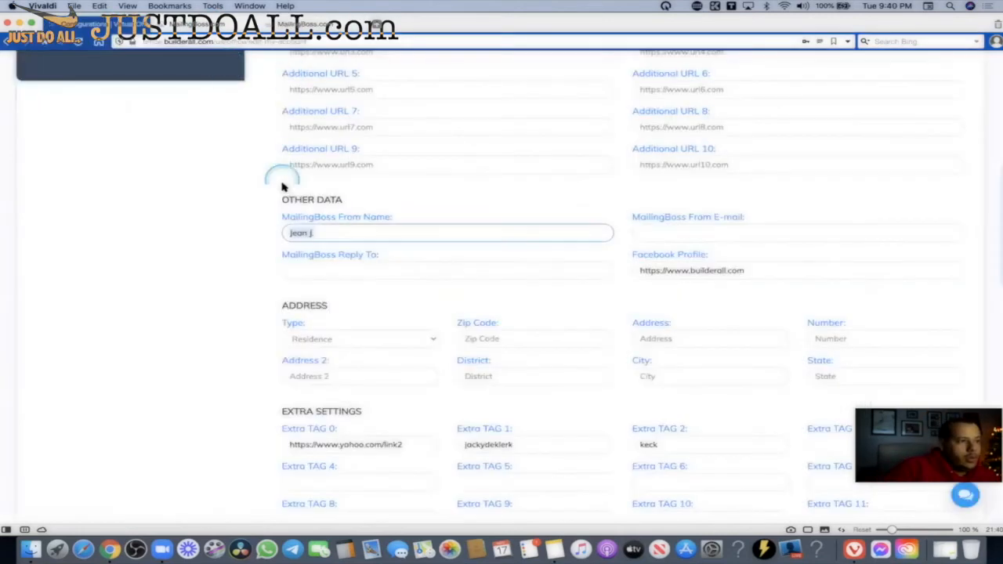
mouse_move(568, 79)
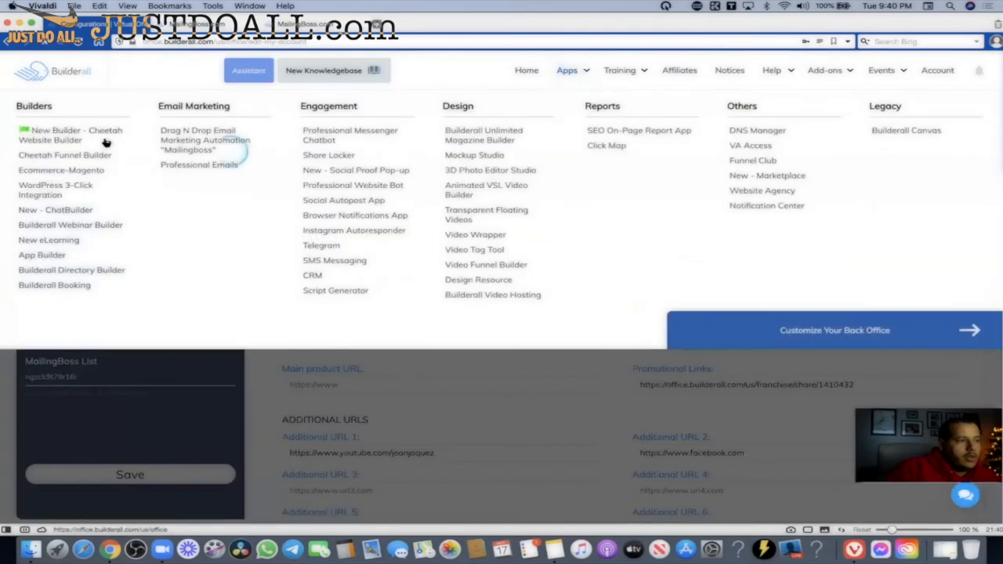
left_click(104, 138)
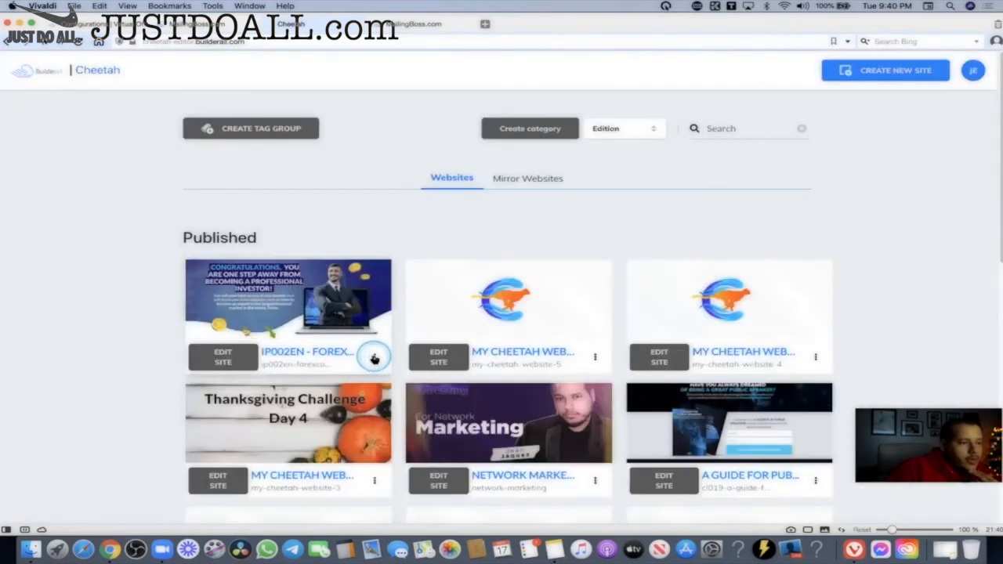
Copy the first published site's public link, then open My Cheetah website 1 for editing.
left_click(374, 355)
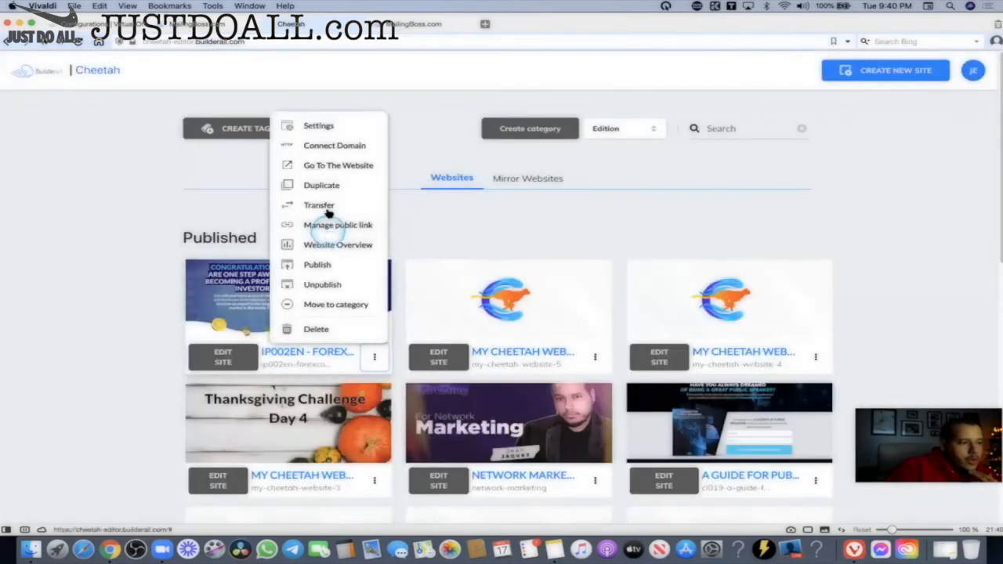
left_click(318, 225)
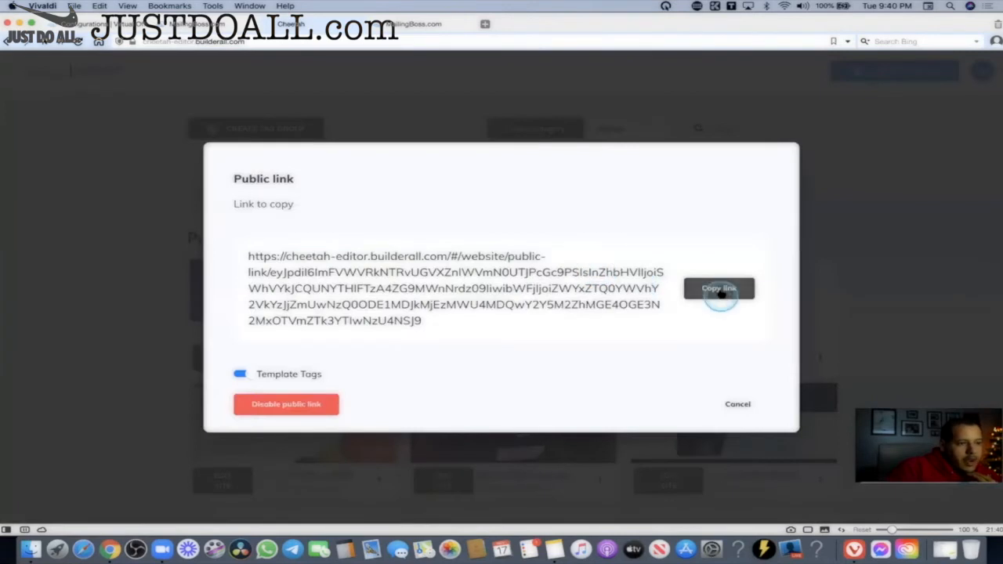
left_click(719, 290)
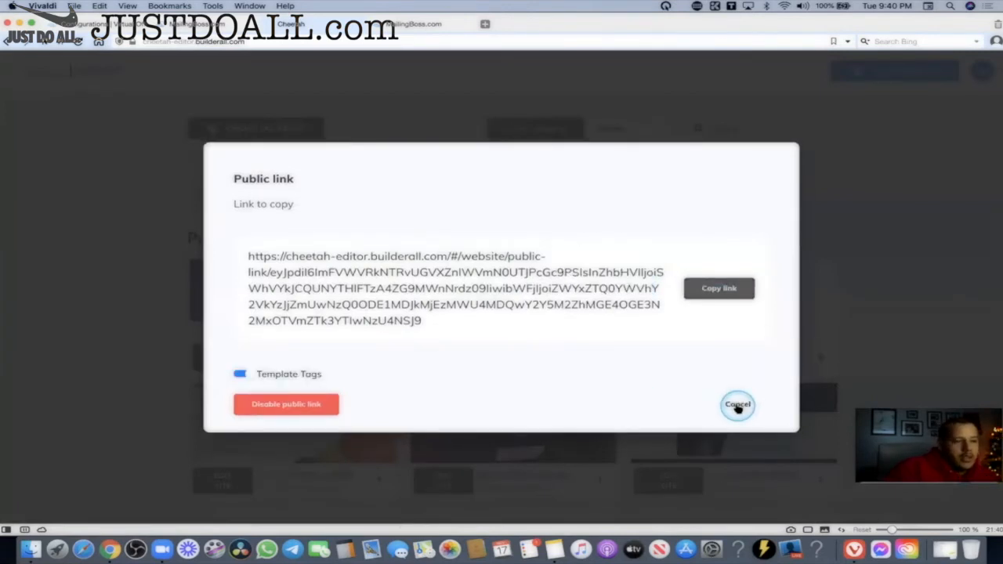
left_click(737, 405)
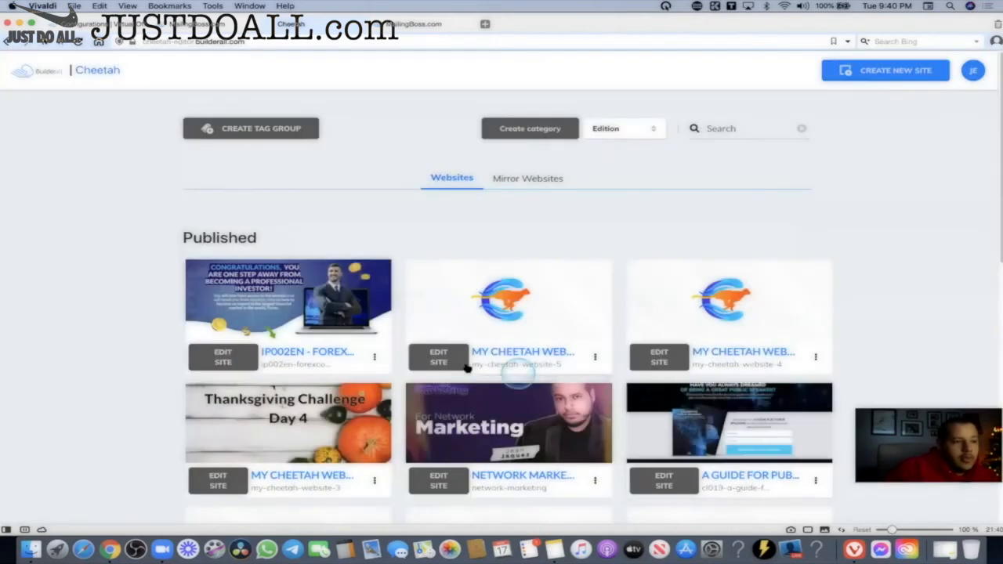
scroll(458, 362, "down", 10)
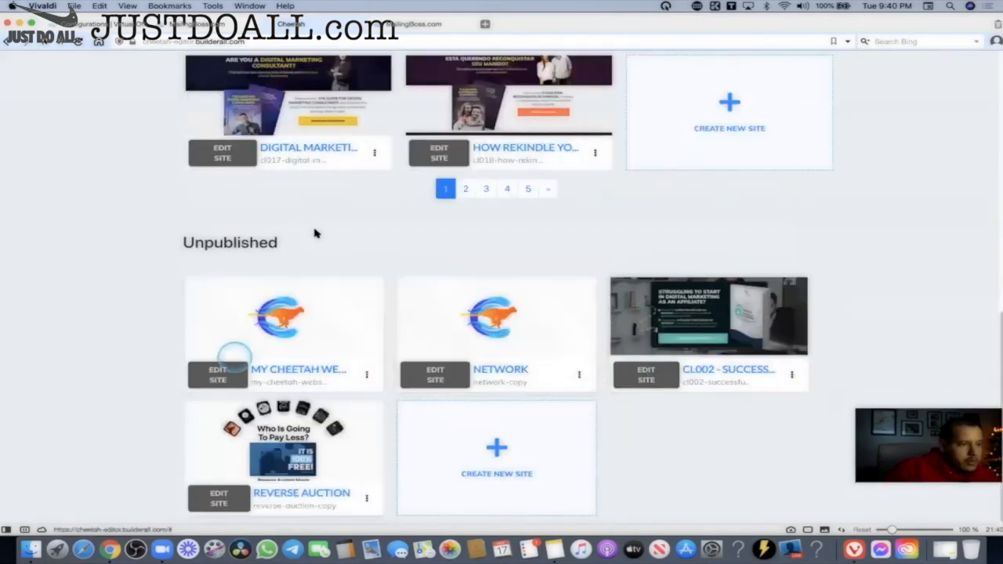
left_click(220, 374)
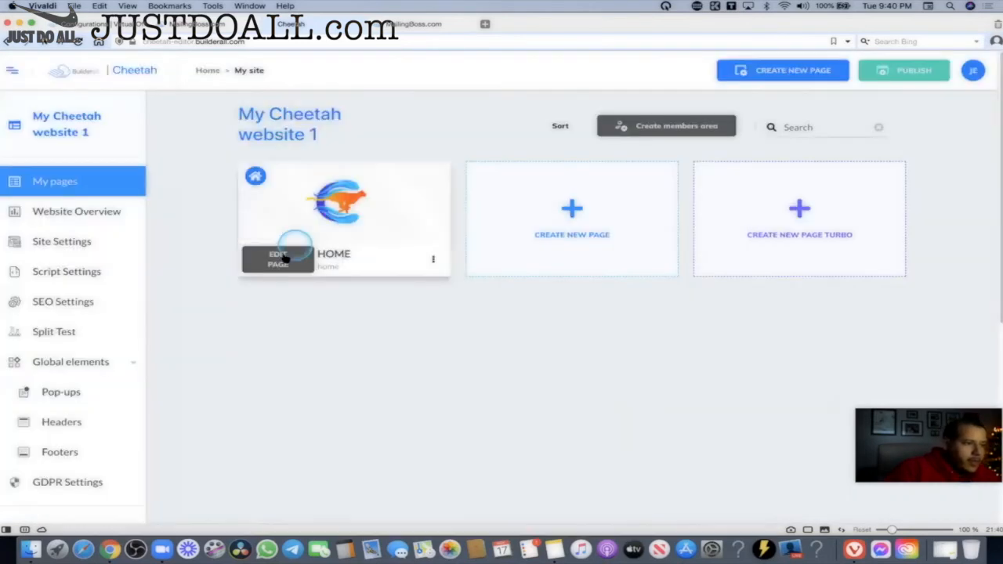
Open the HOME page in the Cheetah editor and browse the Add > Elements list.
left_click(278, 258)
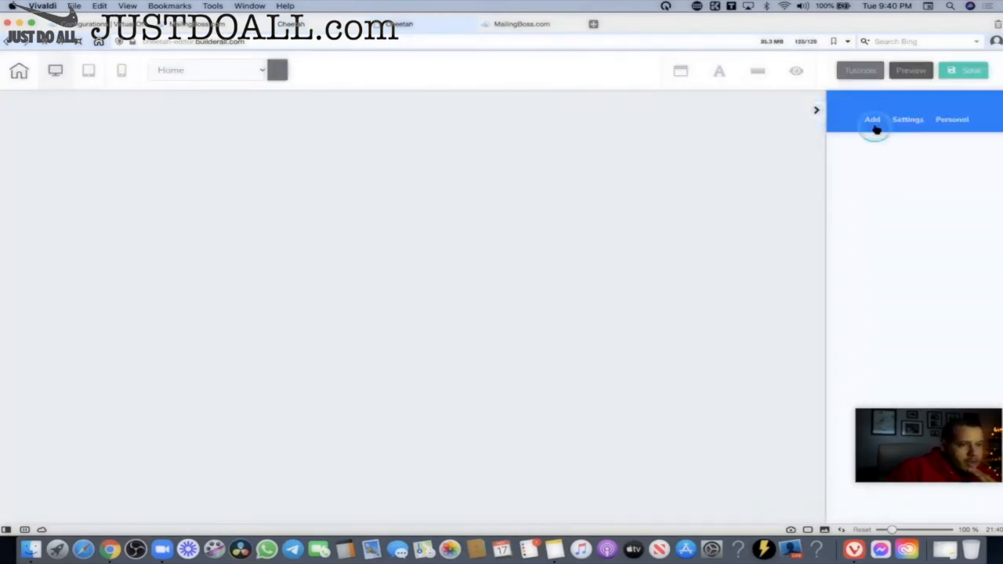
left_click(873, 121)
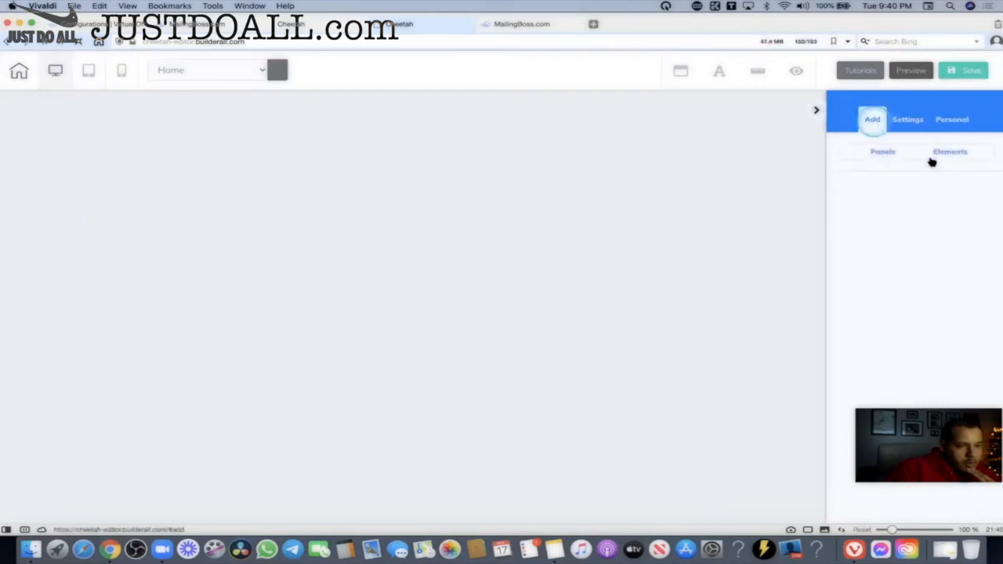
left_click(956, 155)
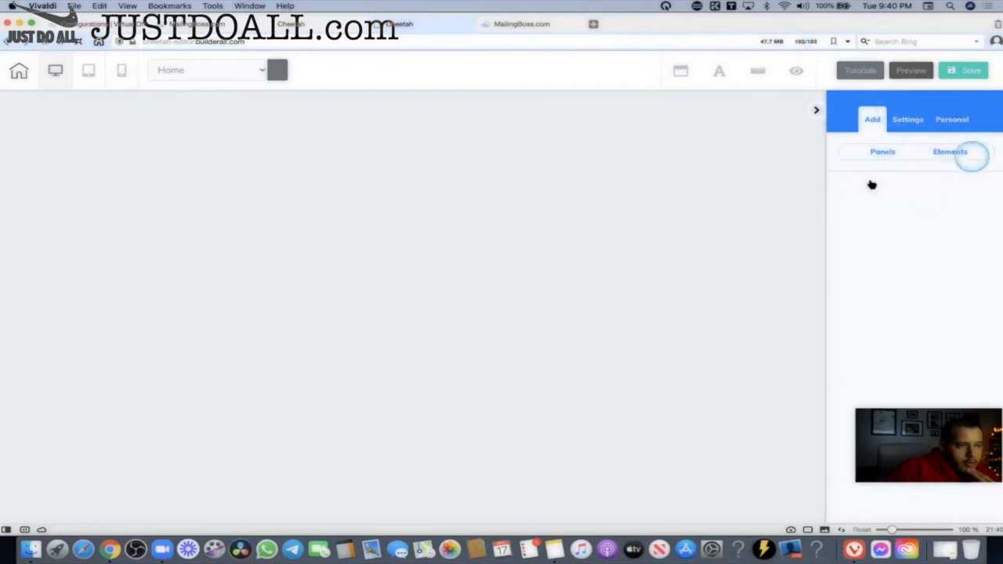
Switch between the page editor and the site's pages dashboard, ending on the dashboard.
mouse_move(522, 27)
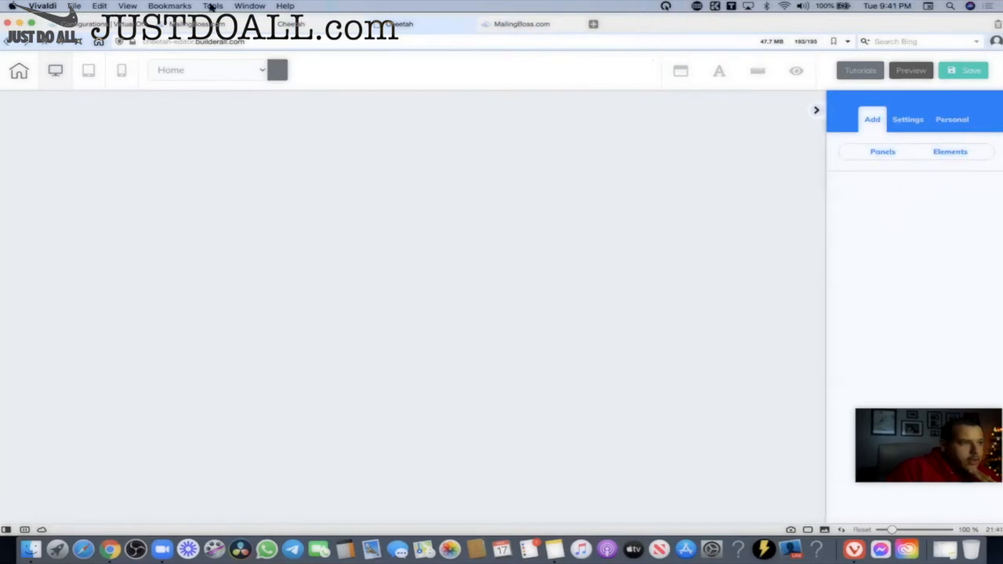
left_click(284, 24)
mouse_move(226, 28)
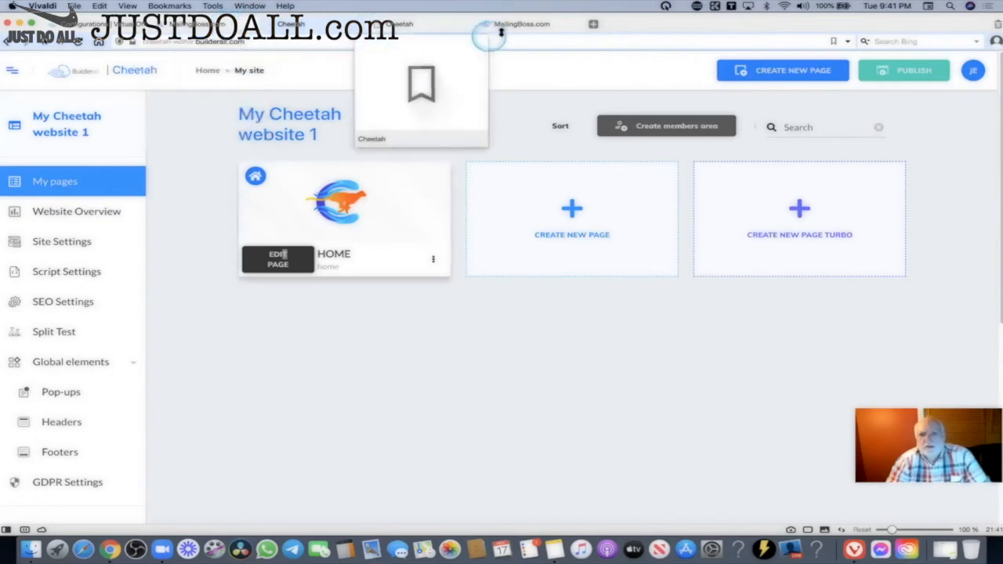
left_click(421, 30)
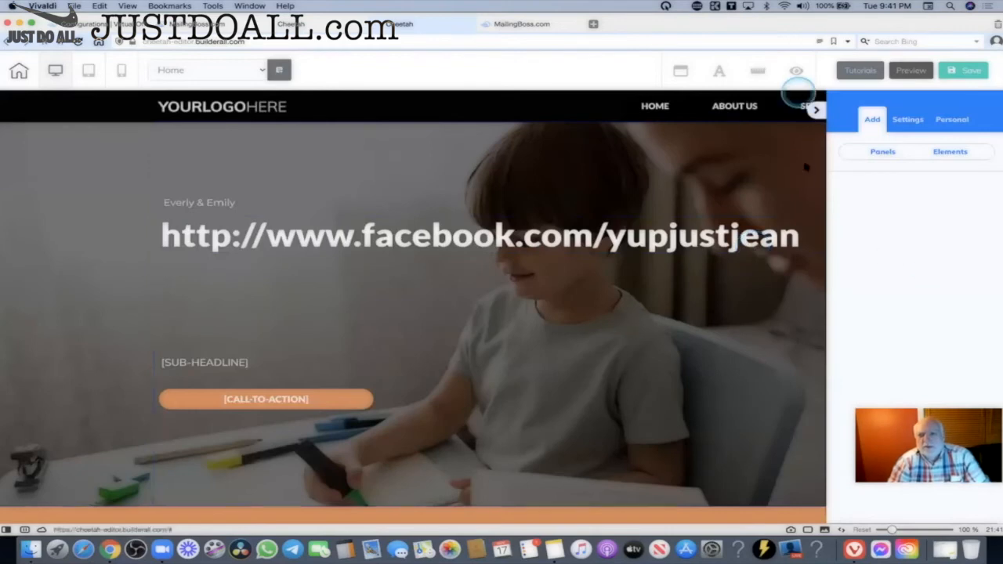
scroll(672, 252, "down", 8)
scroll(672, 251, "up", 3)
left_click(321, 24)
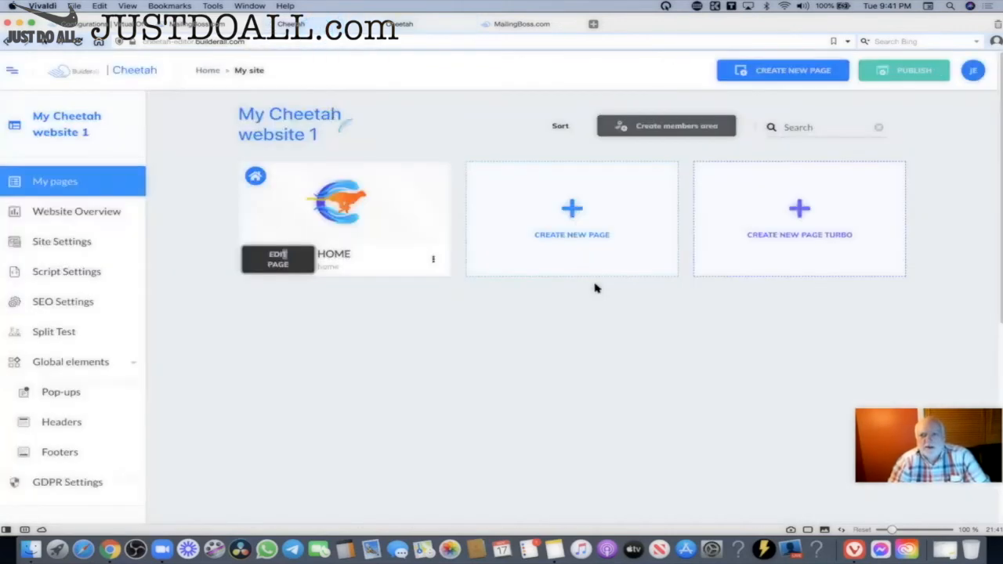
From the all-websites list, create a new site using the Simple Blank Template.
left_click(210, 70)
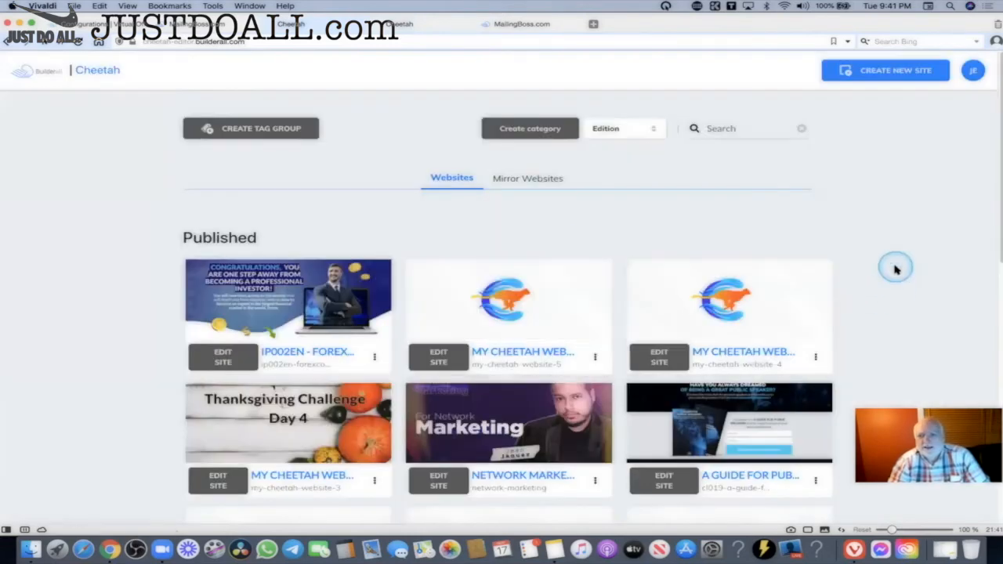
scroll(896, 269, "down", 10)
left_click(729, 105)
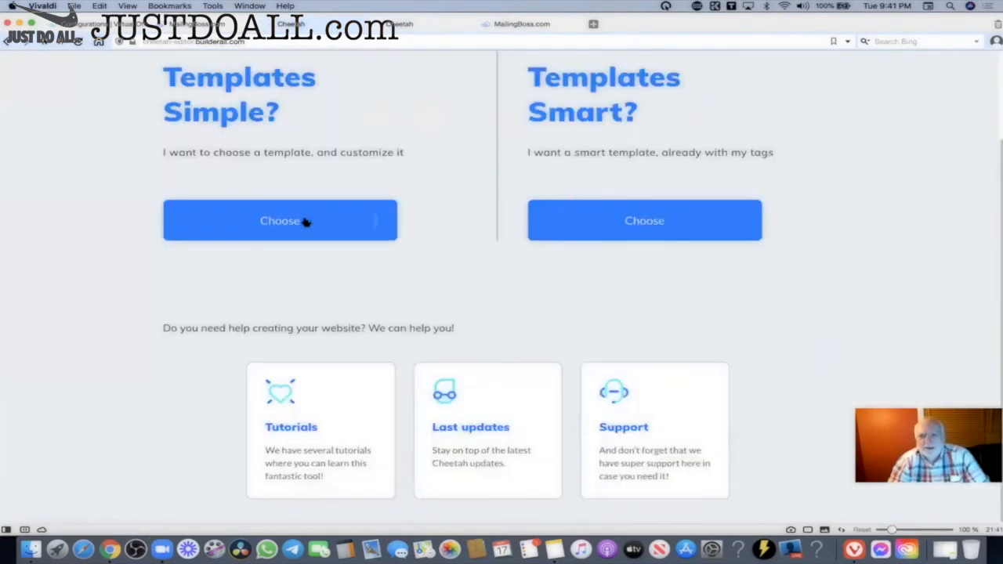
left_click(305, 222)
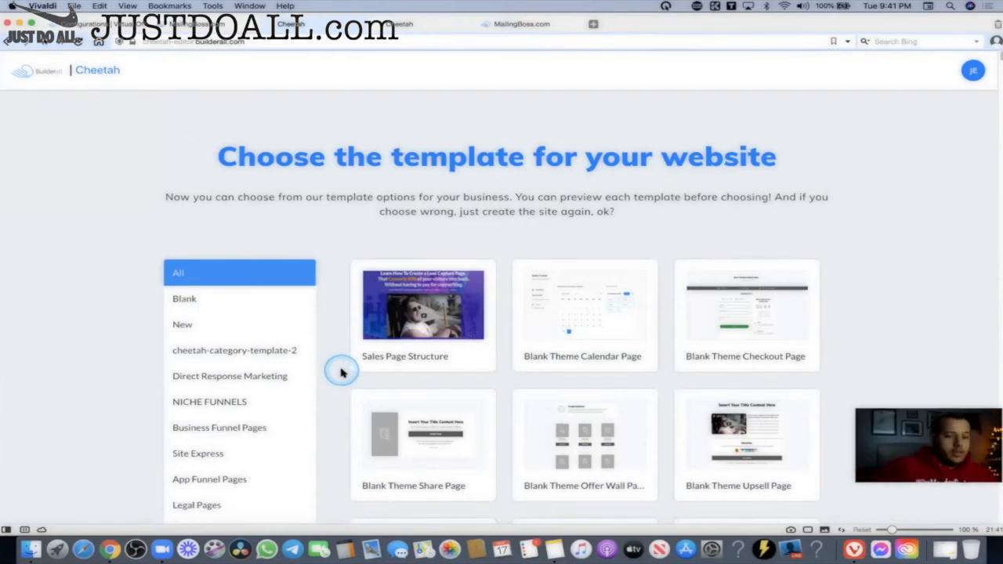
left_click(200, 299)
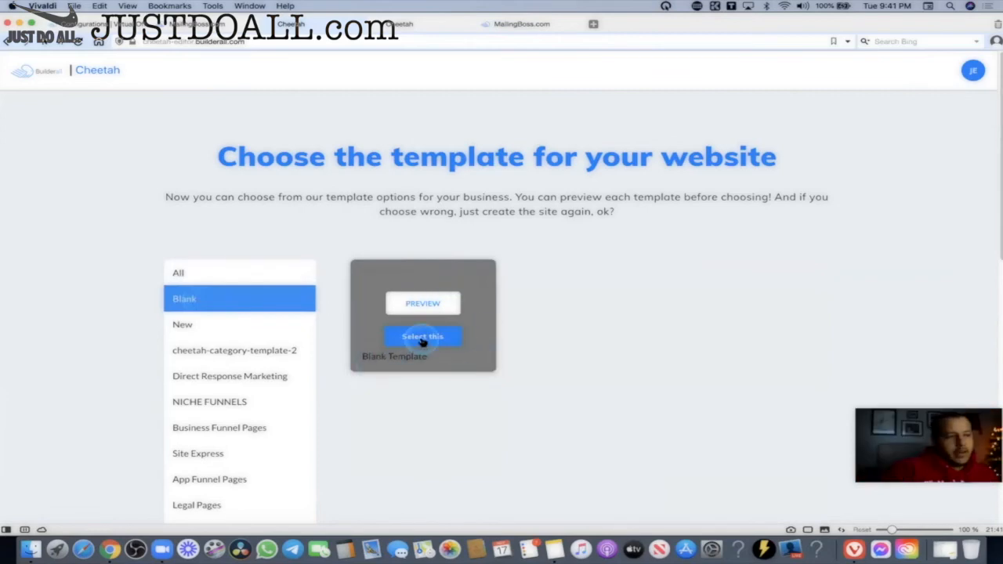
left_click(422, 339)
left_click(600, 332)
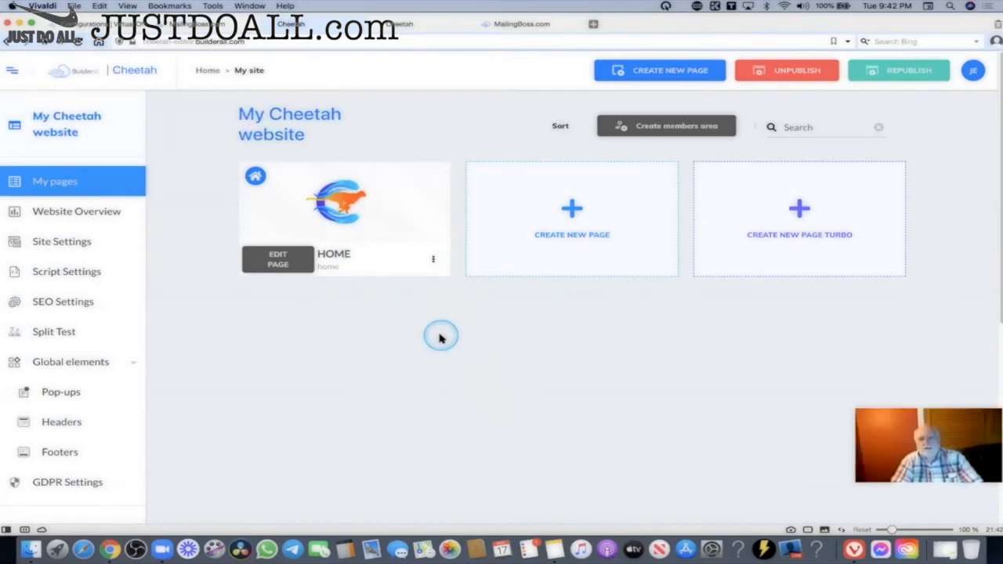
On the account info page, highlight the Additional URL 1 through 4 labels.
left_click(78, 24)
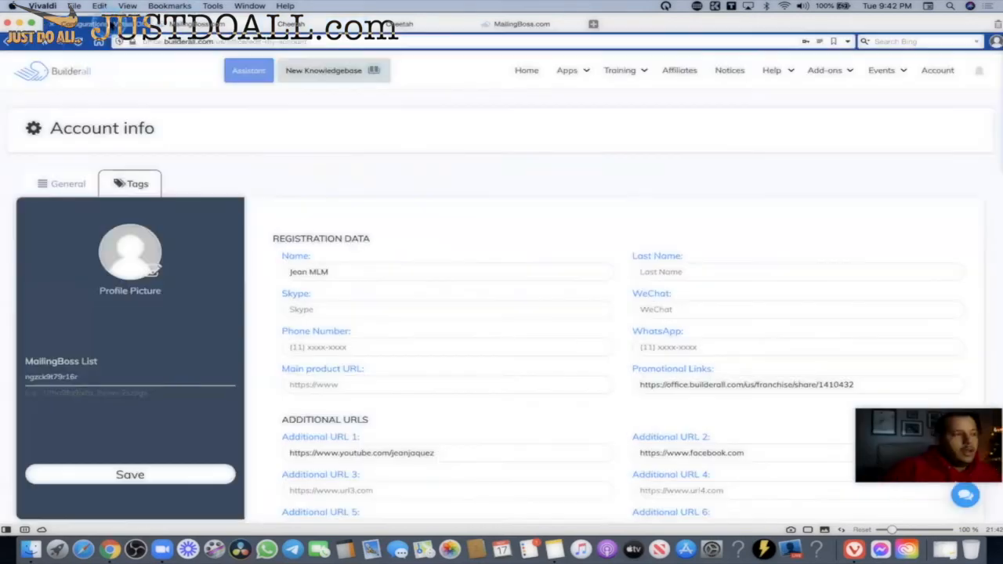
scroll(589, 180, "down", 5)
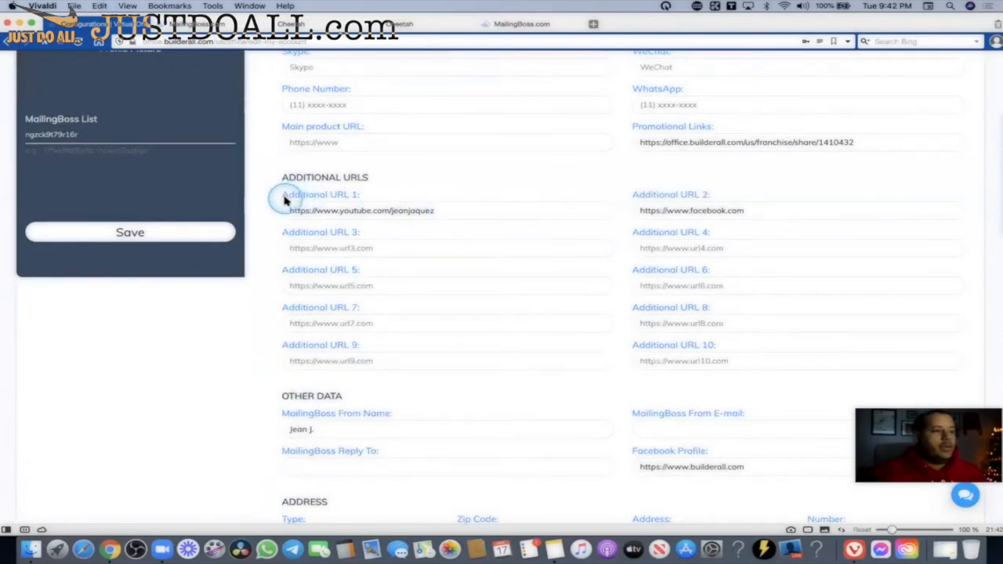
left_click_drag(282, 197, 356, 201)
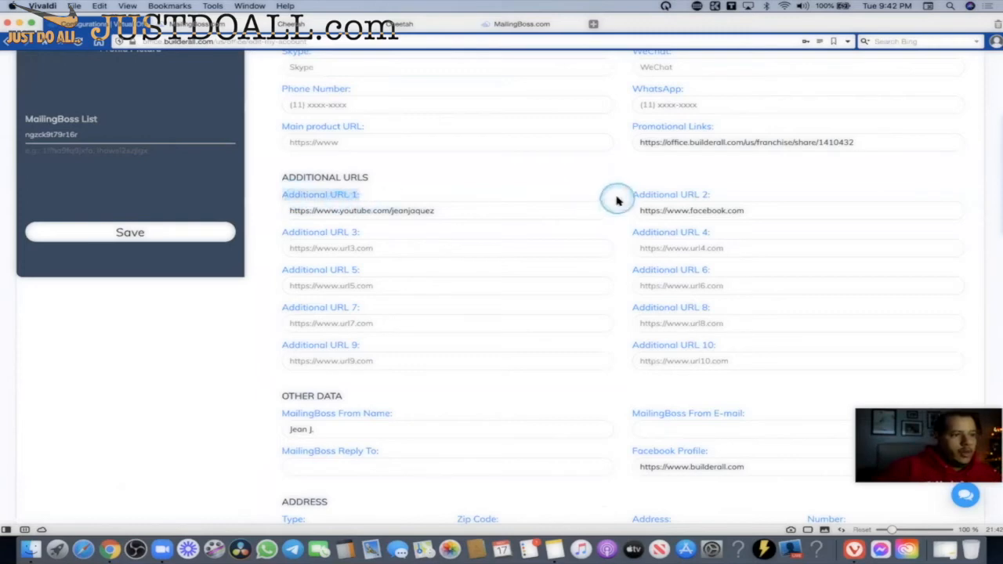
left_click_drag(681, 199, 771, 199)
left_click_drag(303, 234, 368, 234)
left_click_drag(699, 232, 782, 234)
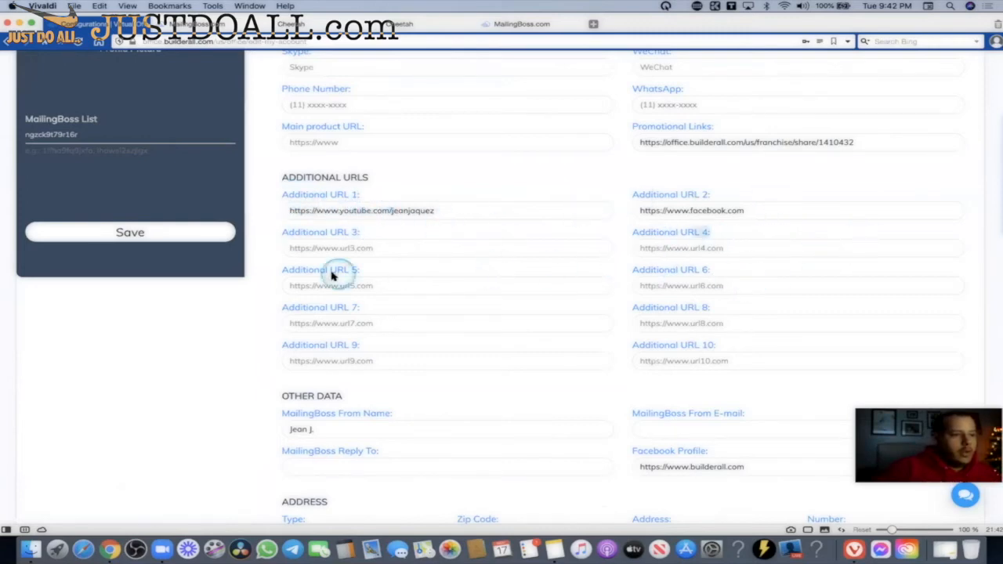
Highlight the Additional URL 5 and 6 fields, then re-highlight Additional URLs 1 through 4.
left_click_drag(286, 272, 466, 288)
left_click(464, 284)
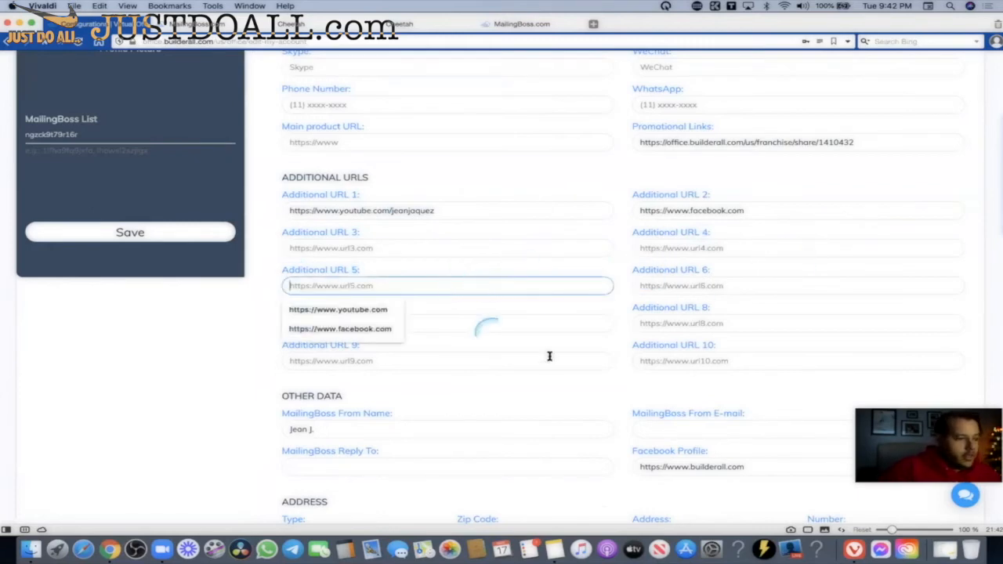
left_click(733, 326)
left_click(712, 274)
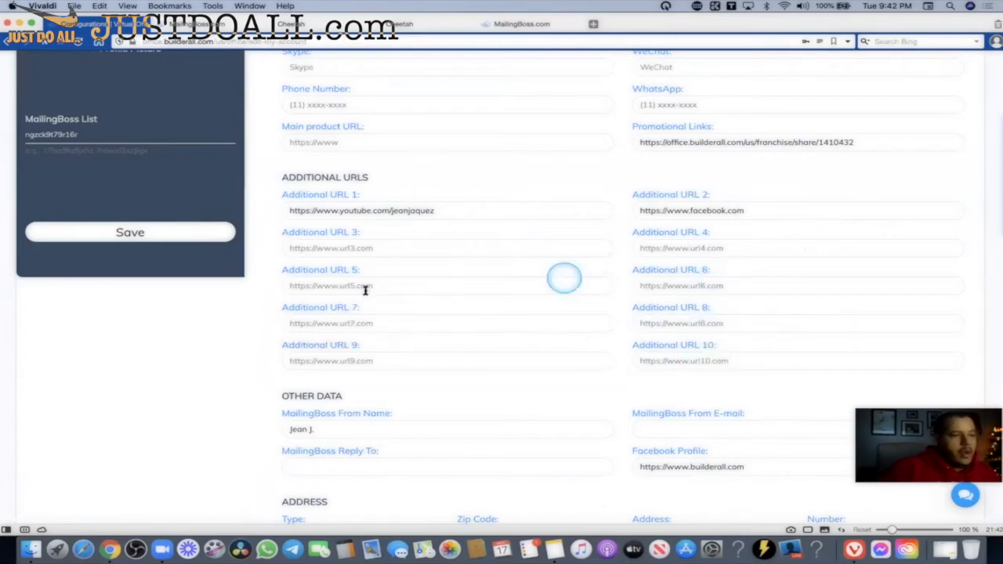
left_click_drag(286, 270, 438, 269)
left_click_drag(757, 268, 543, 274)
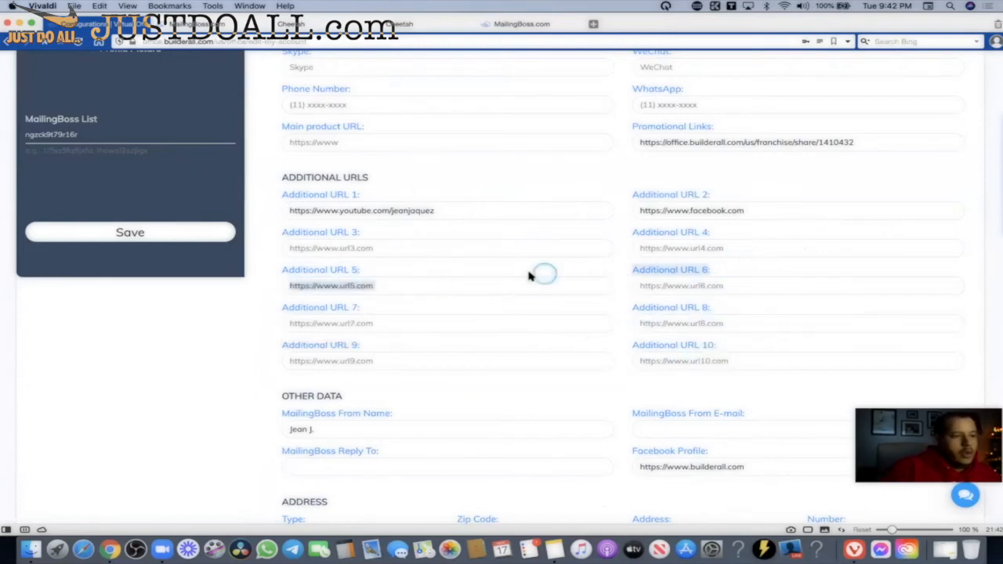
left_click(339, 269)
left_click_drag(672, 267, 317, 202)
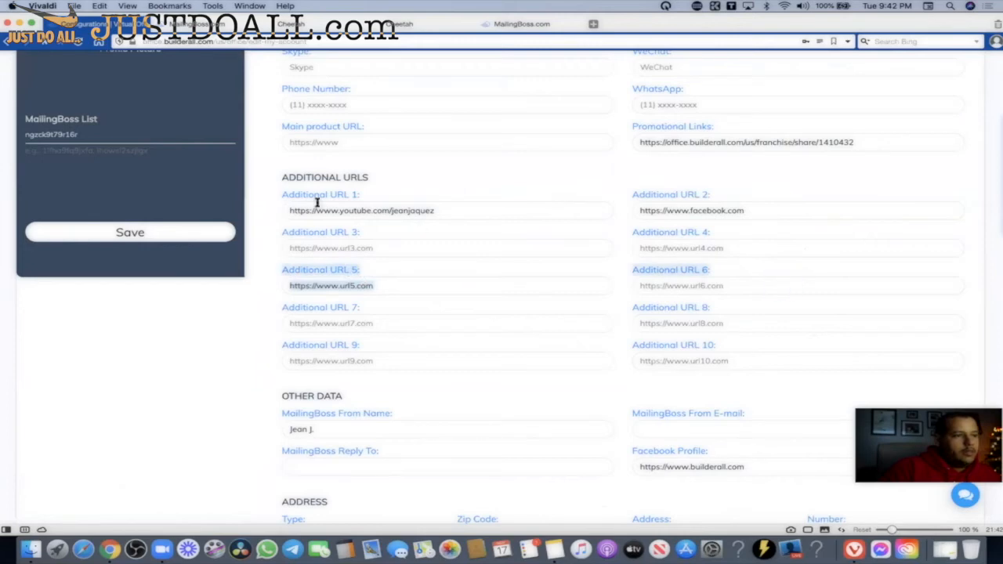
left_click_drag(427, 239, 728, 235)
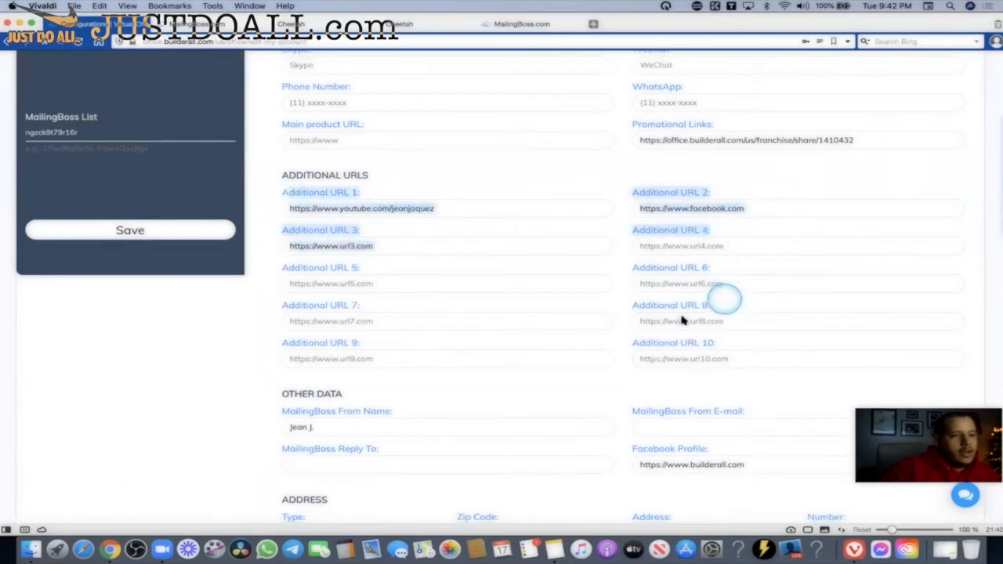
Scroll the account info page, then return to the Cheetah My site dashboard.
scroll(735, 249, "down", 3)
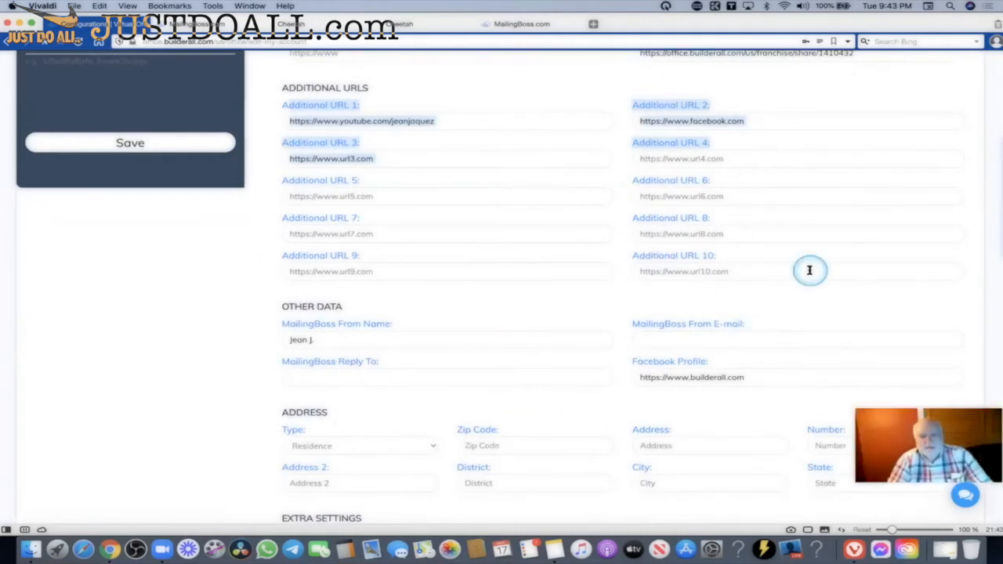
scroll(809, 270, "down", 5)
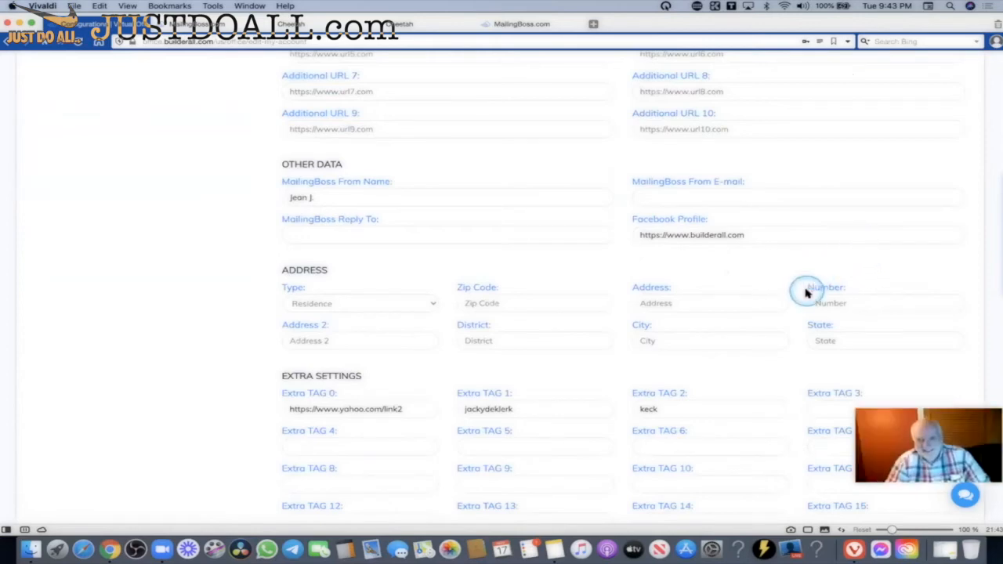
scroll(811, 283, "up", 8)
left_click(784, 203)
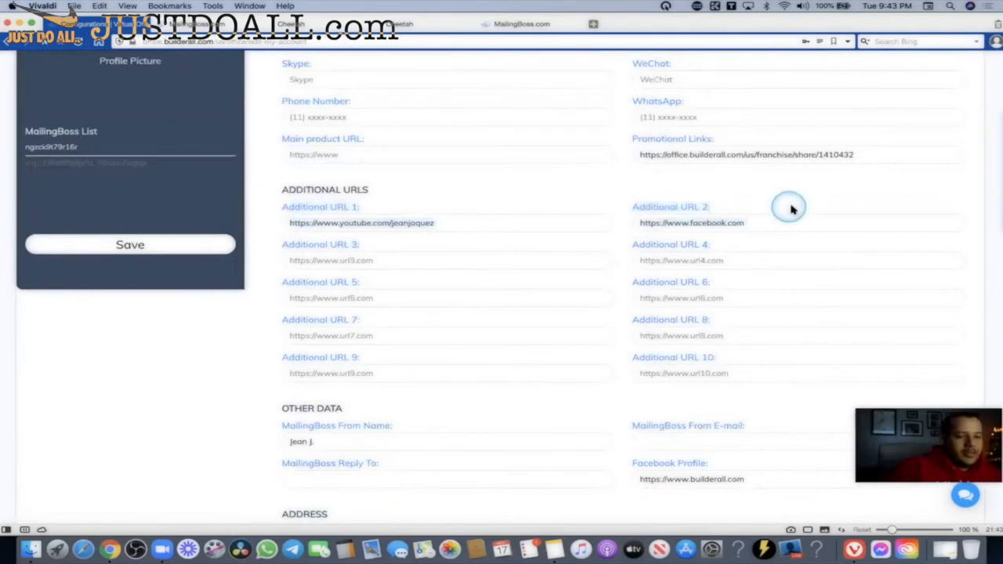
scroll(792, 207, "up", 6)
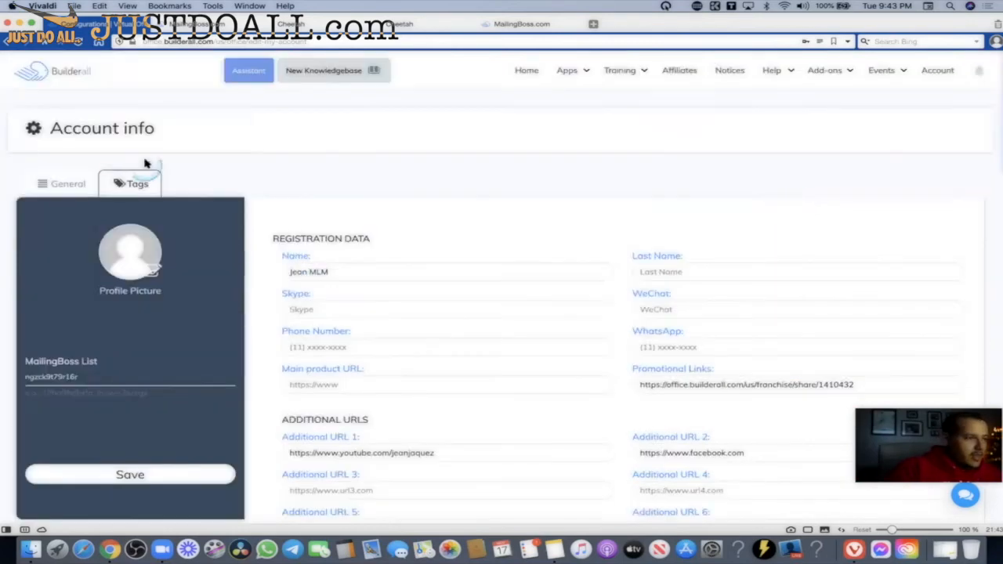
scroll(547, 229, "down", 3)
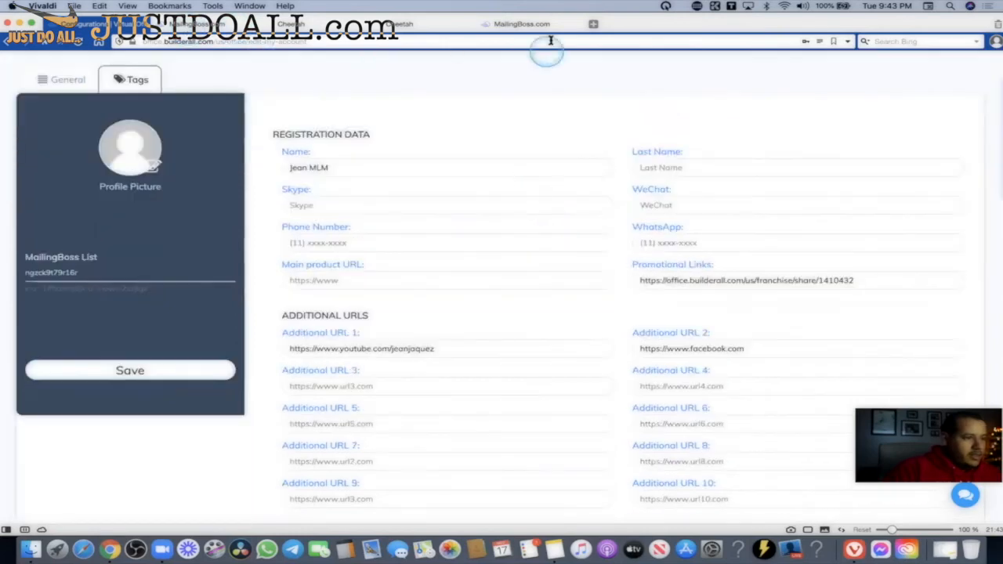
left_click(399, 23)
left_click(290, 23)
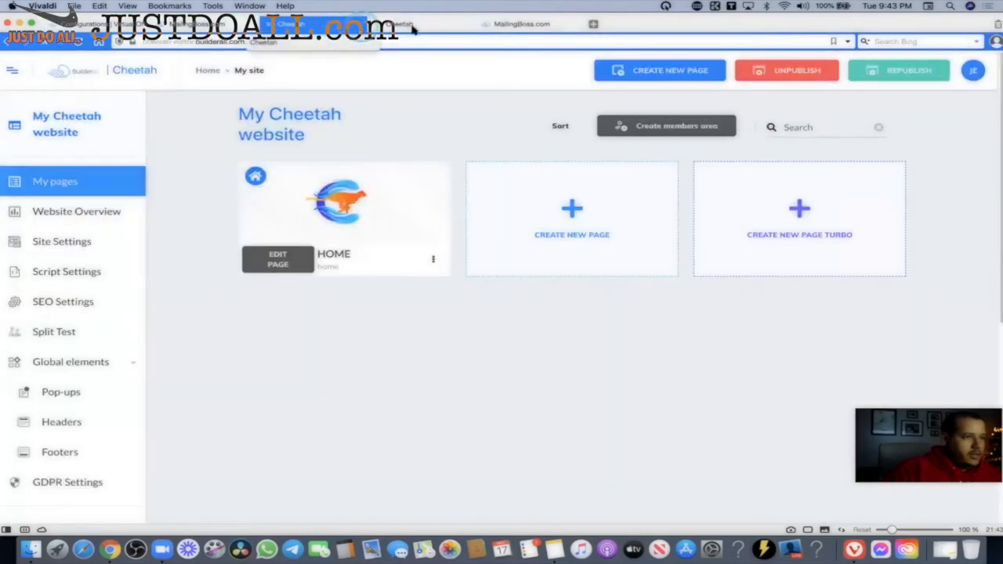
Delete the Lorem ipsum text box from the HOME page in the editor.
left_click(279, 261)
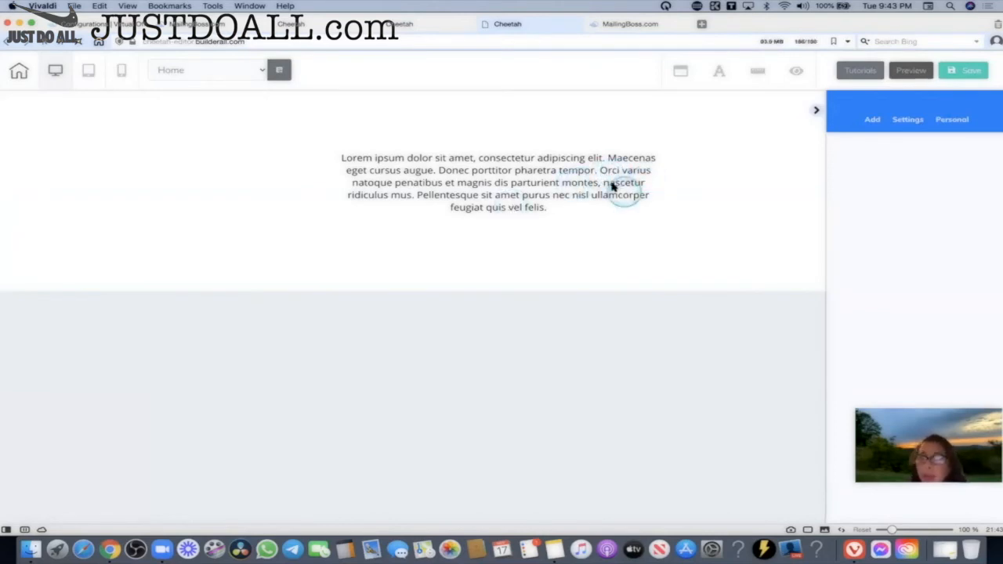
left_click(590, 177)
left_click(424, 142)
left_click(519, 139)
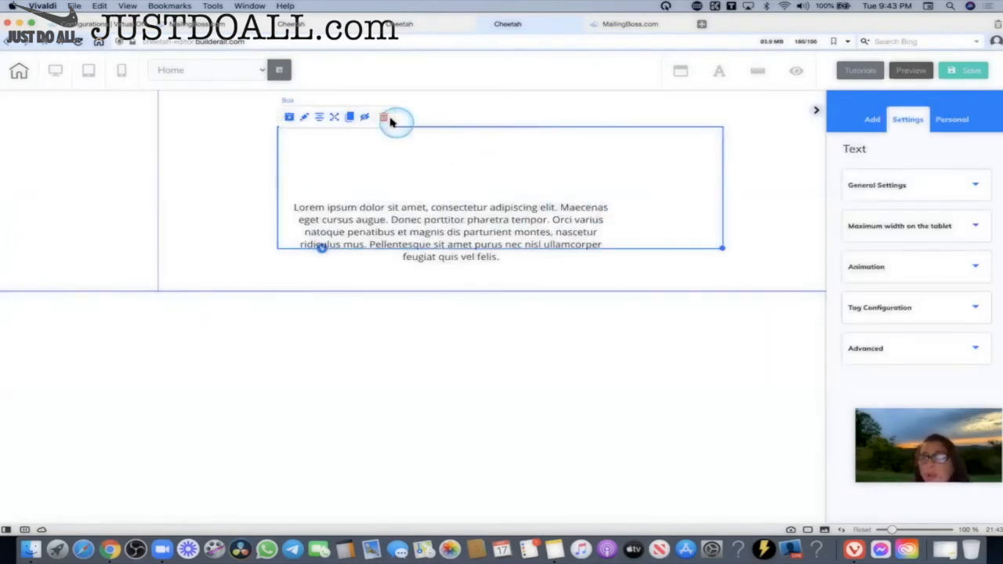
left_click(382, 117)
left_click(380, 132)
left_click(381, 118)
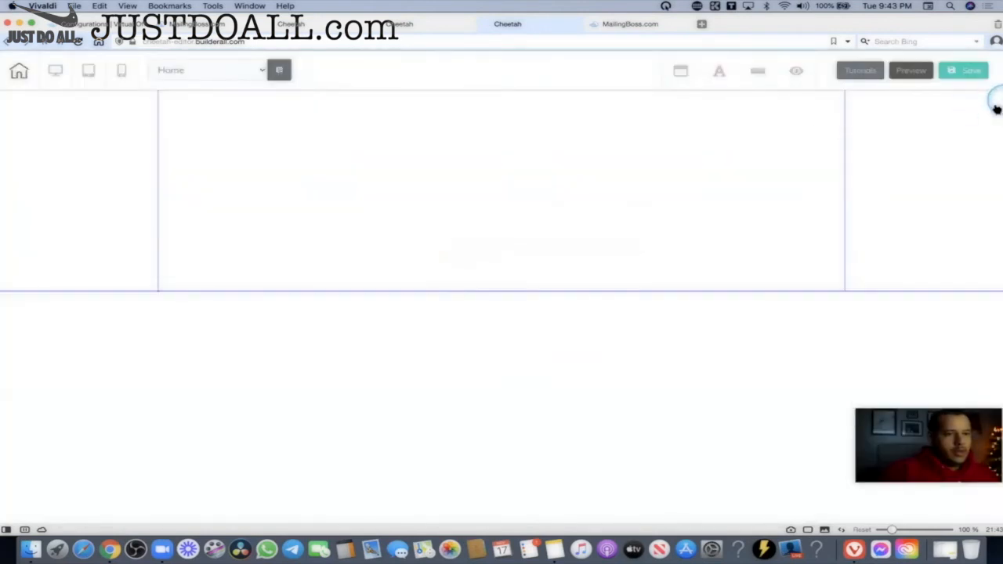
Add an Email Marketing signup form tied to the '30 Day Open me emails' list and save.
left_click(997, 108)
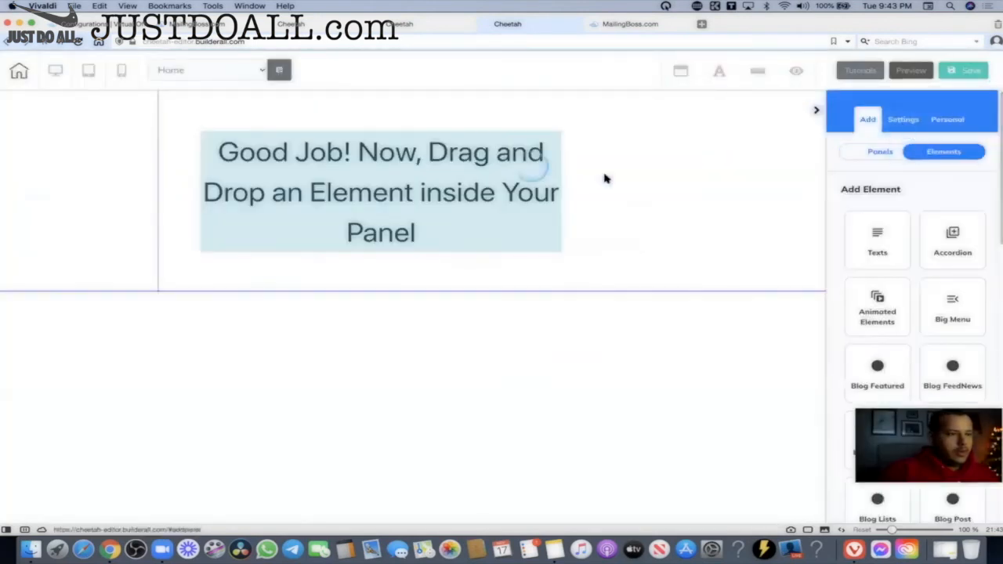
left_click_drag(997, 230, 998, 336)
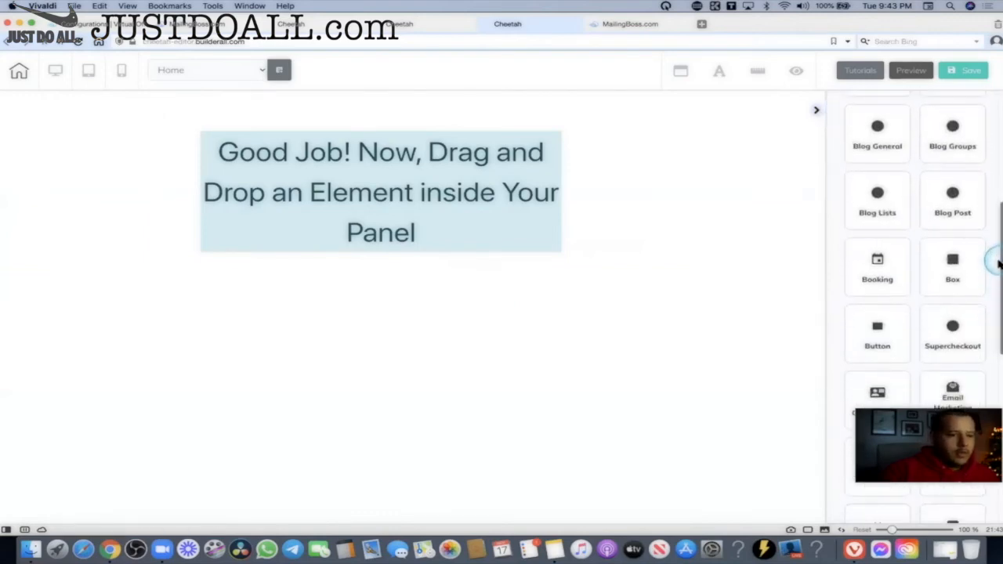
left_click_drag(999, 264, 517, 169)
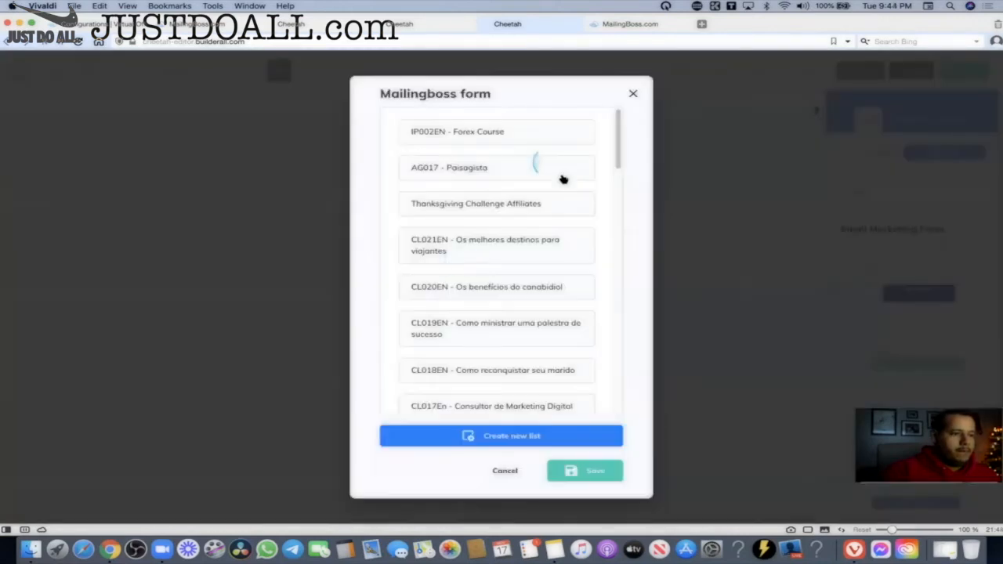
left_click_drag(616, 153, 611, 362)
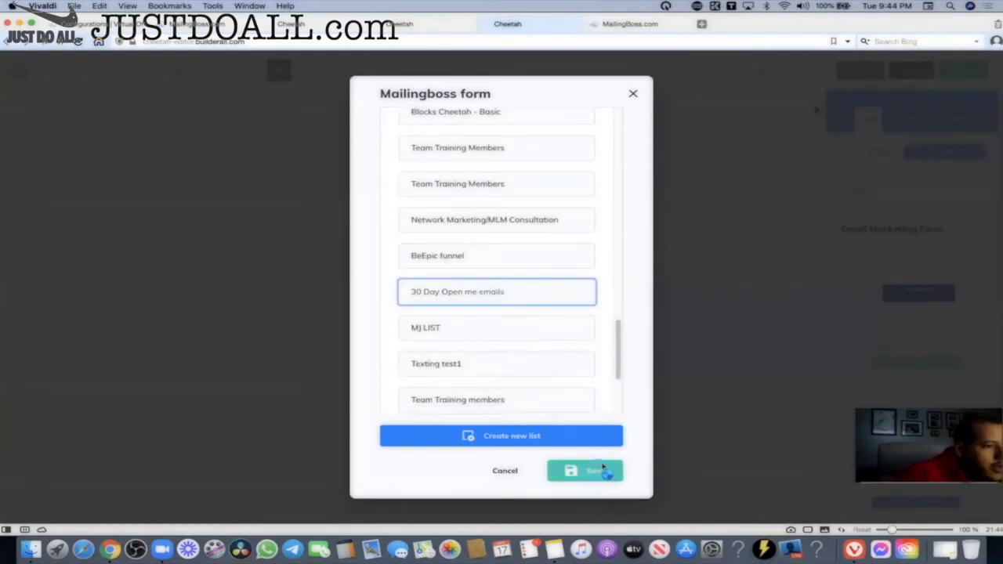
left_click(604, 468)
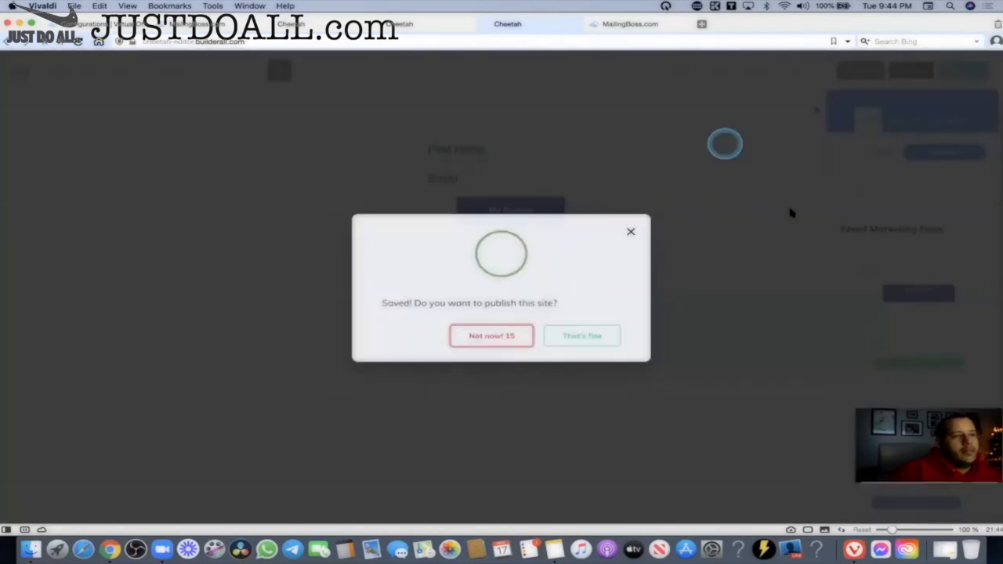
left_click(594, 337)
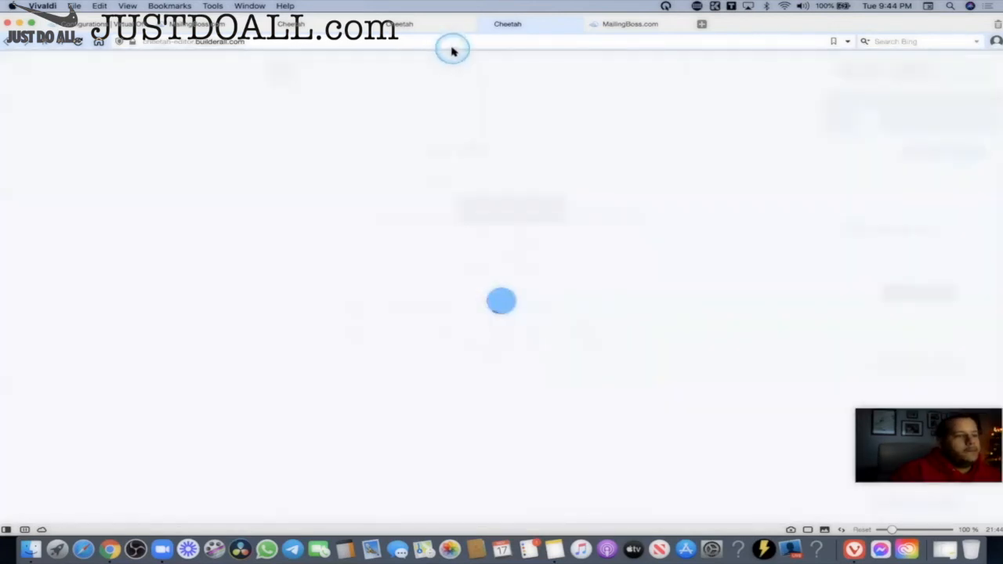
Close the extra Cheetah editor tab and go back to the all-websites list.
left_click(410, 24)
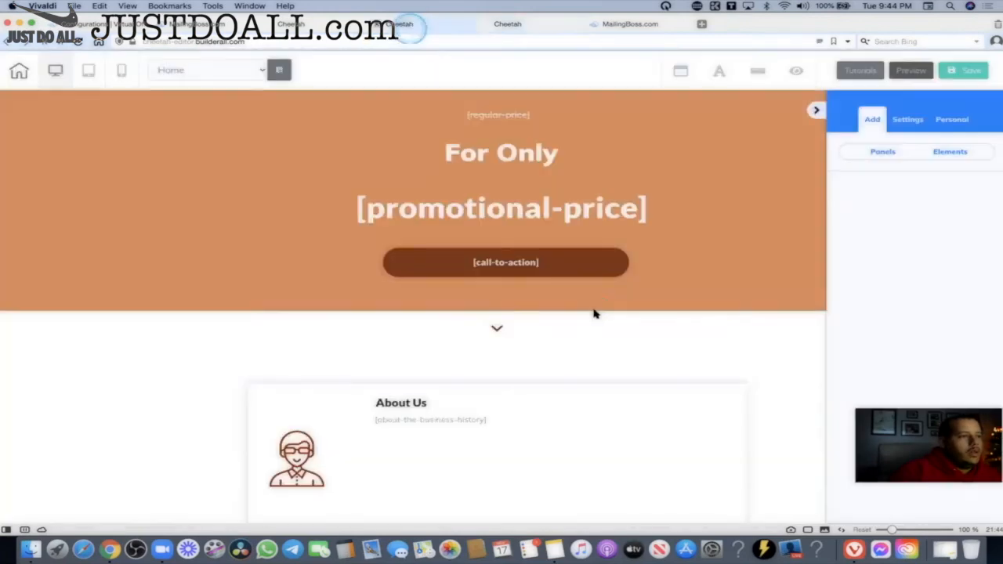
left_click(369, 25)
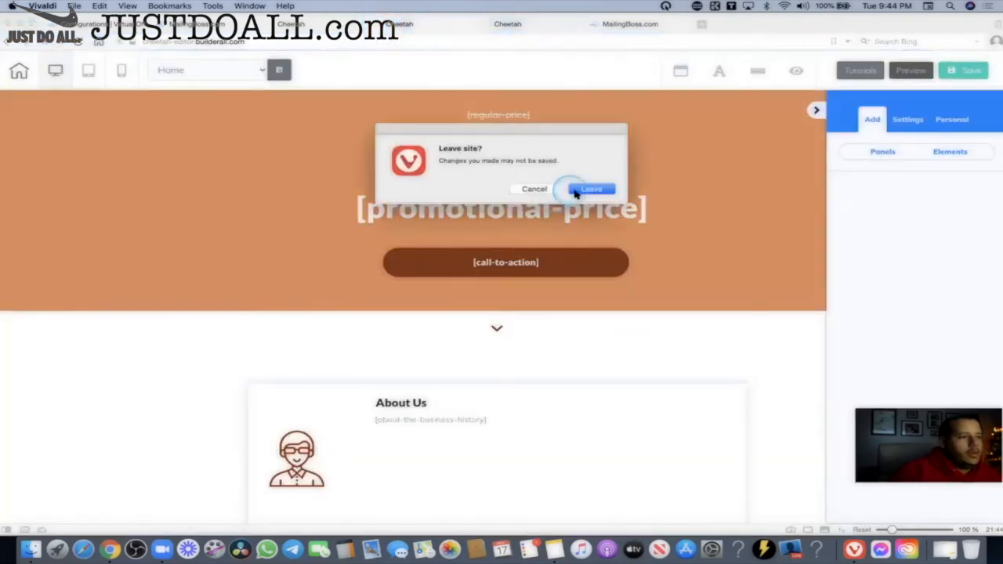
left_click(586, 189)
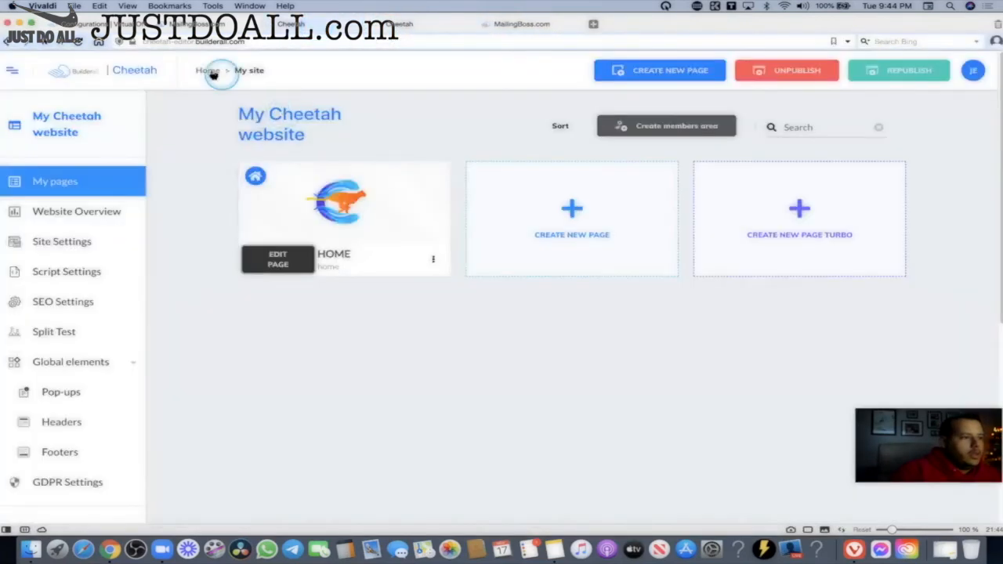
left_click(210, 71)
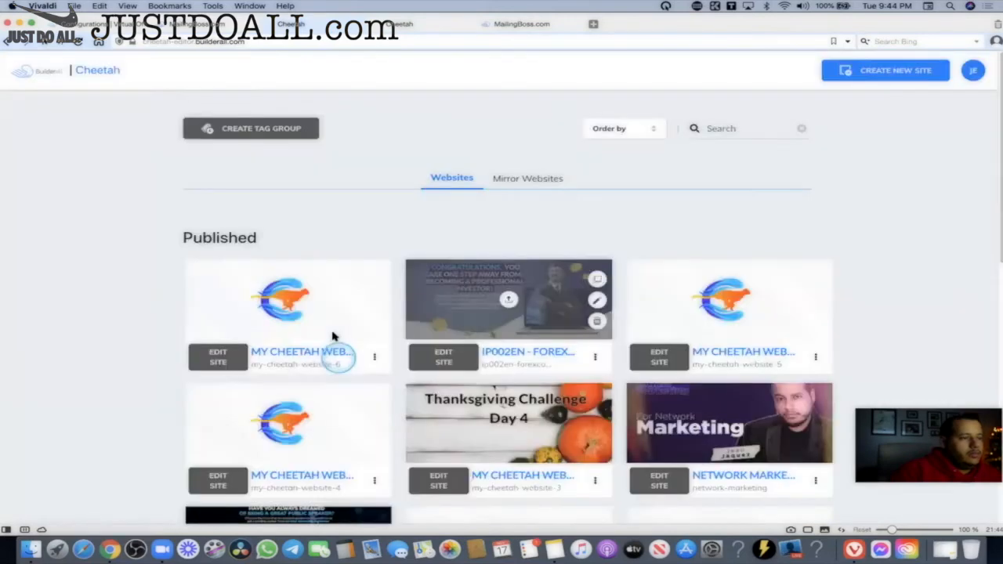
Enable and copy the first website's public link, then close the link window.
scroll(313, 269, "down", 10)
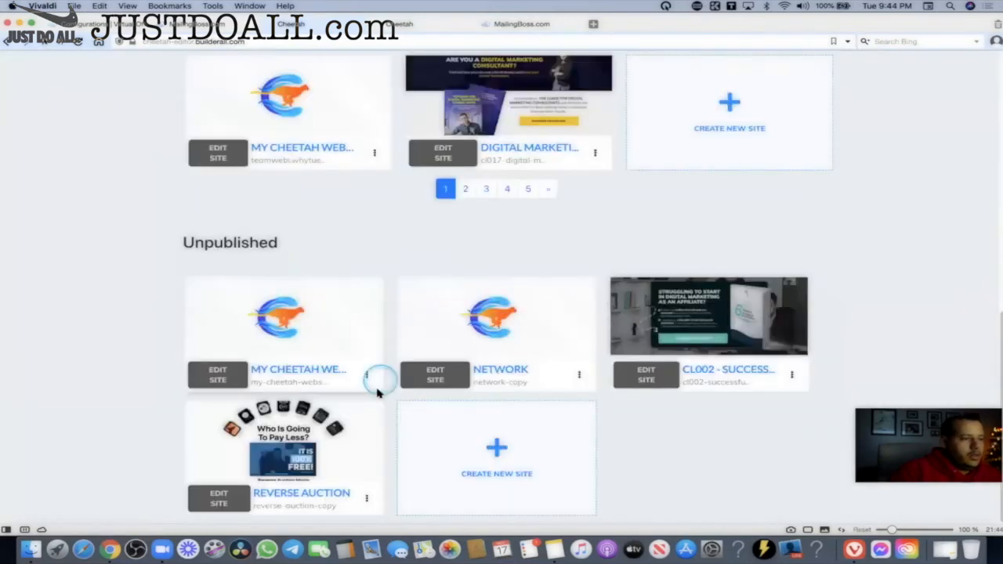
scroll(375, 337, "up", 10)
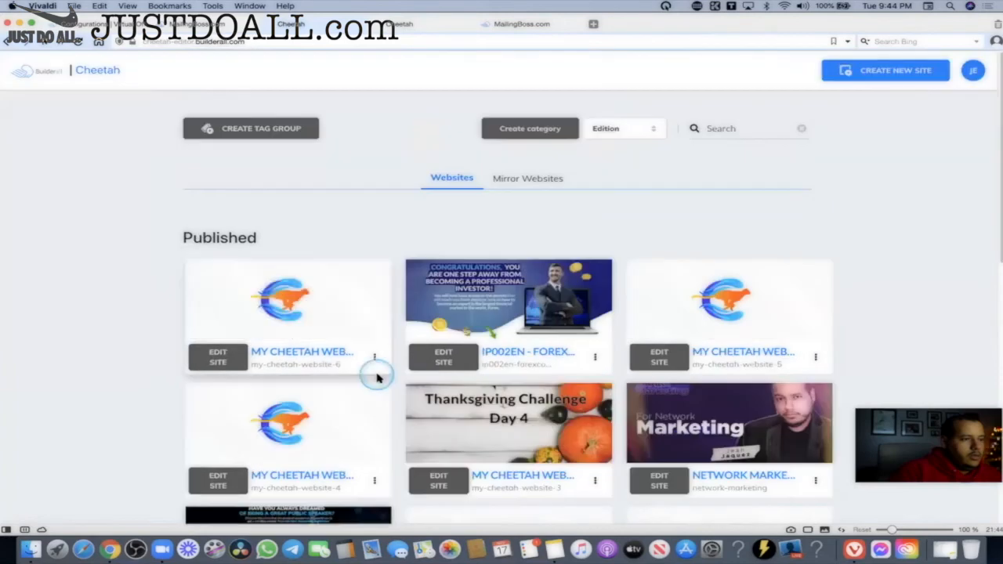
left_click(374, 358)
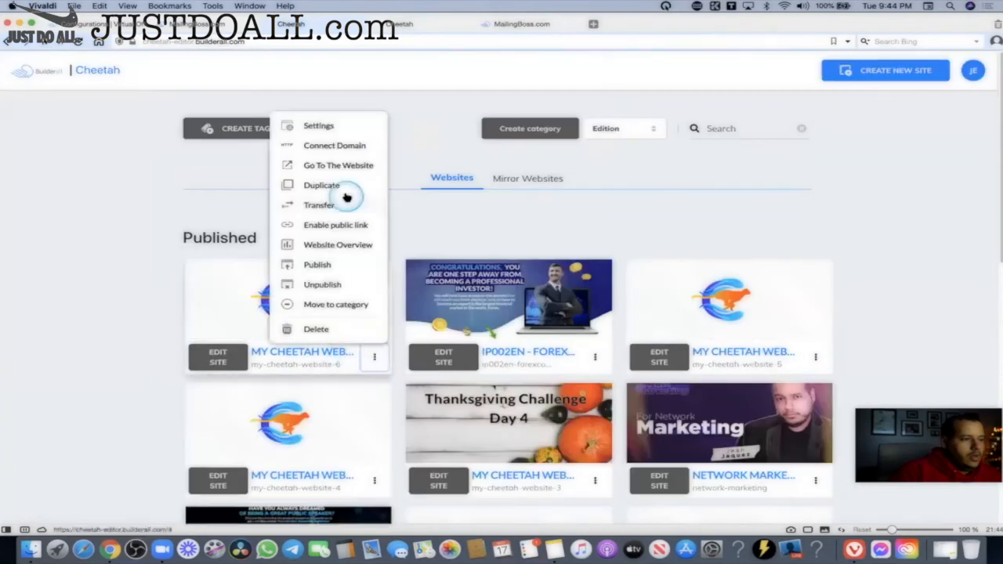
left_click(333, 227)
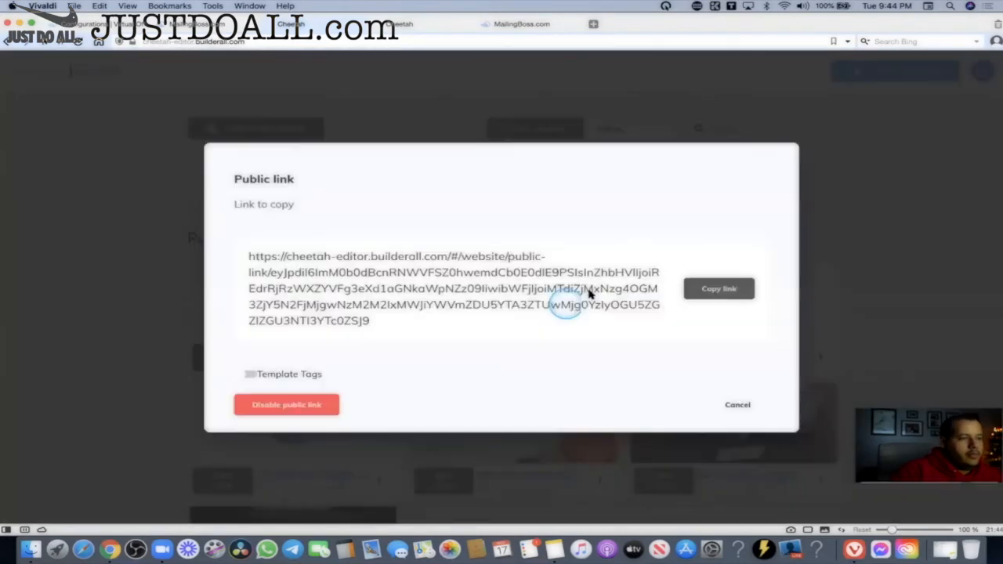
left_click(714, 286)
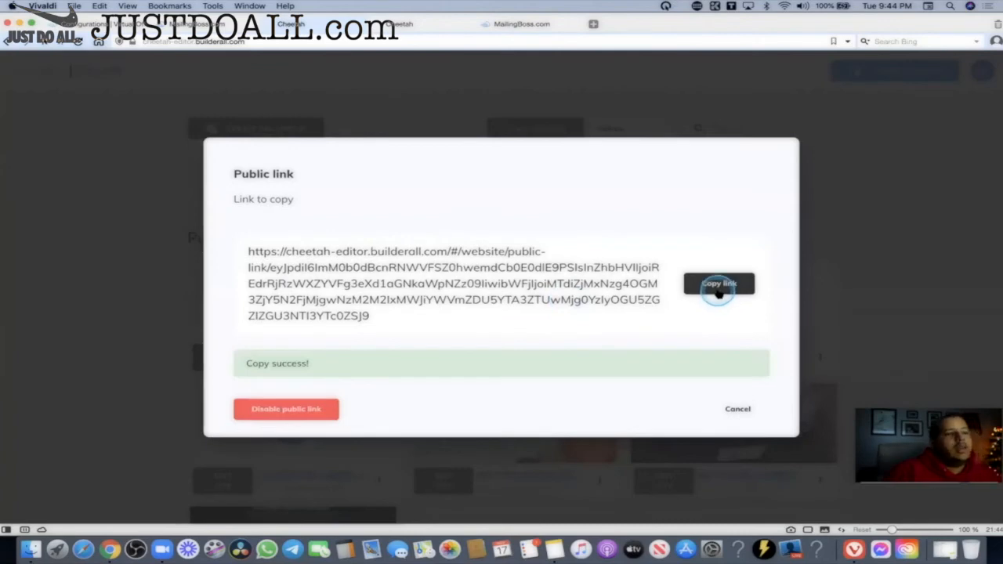
left_click(740, 405)
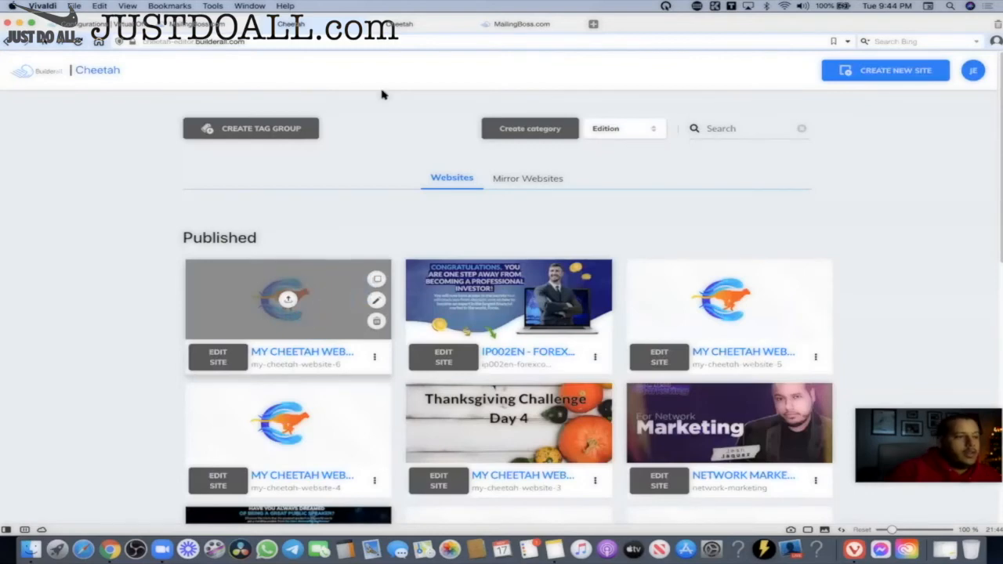
Return to the MailingBoss '30 Days open Me Emails #32' email and scroll through it.
left_click(520, 23)
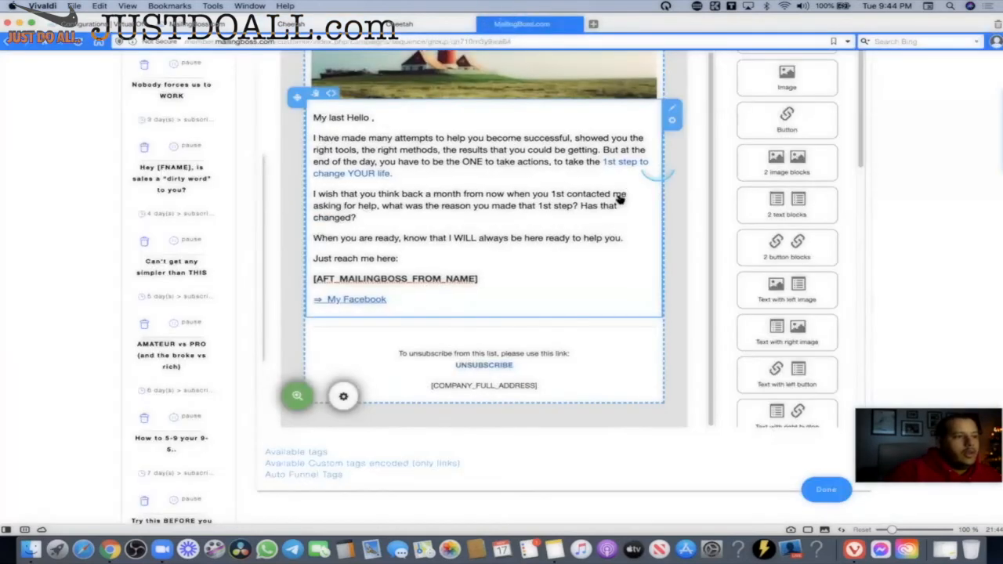
scroll(619, 200, "up", 5)
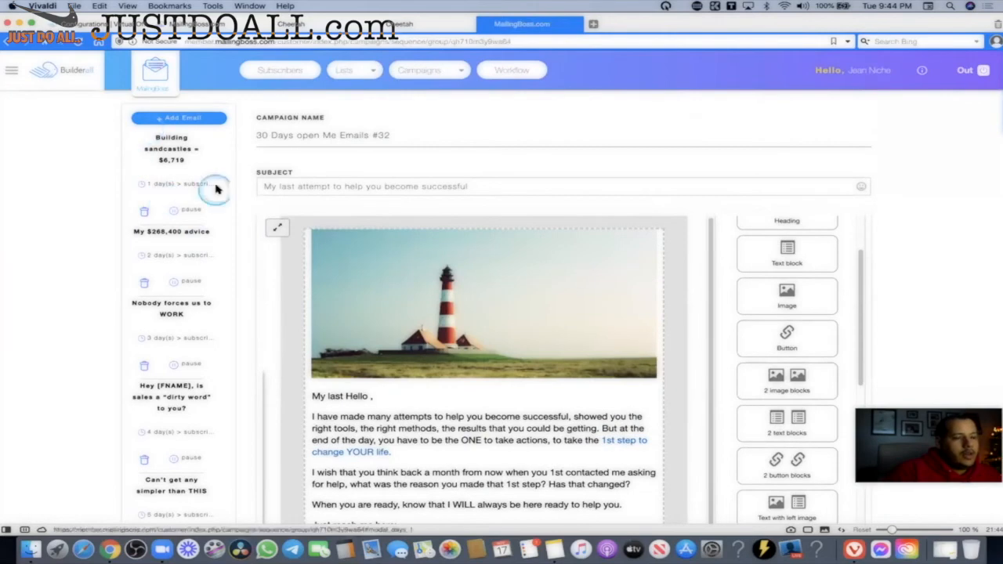
scroll(385, 274, "down", 2)
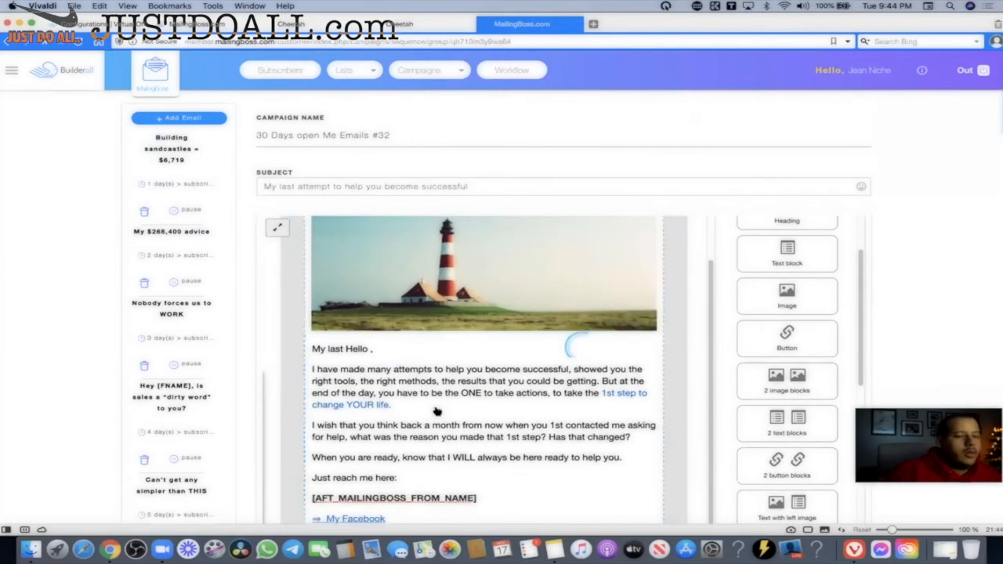